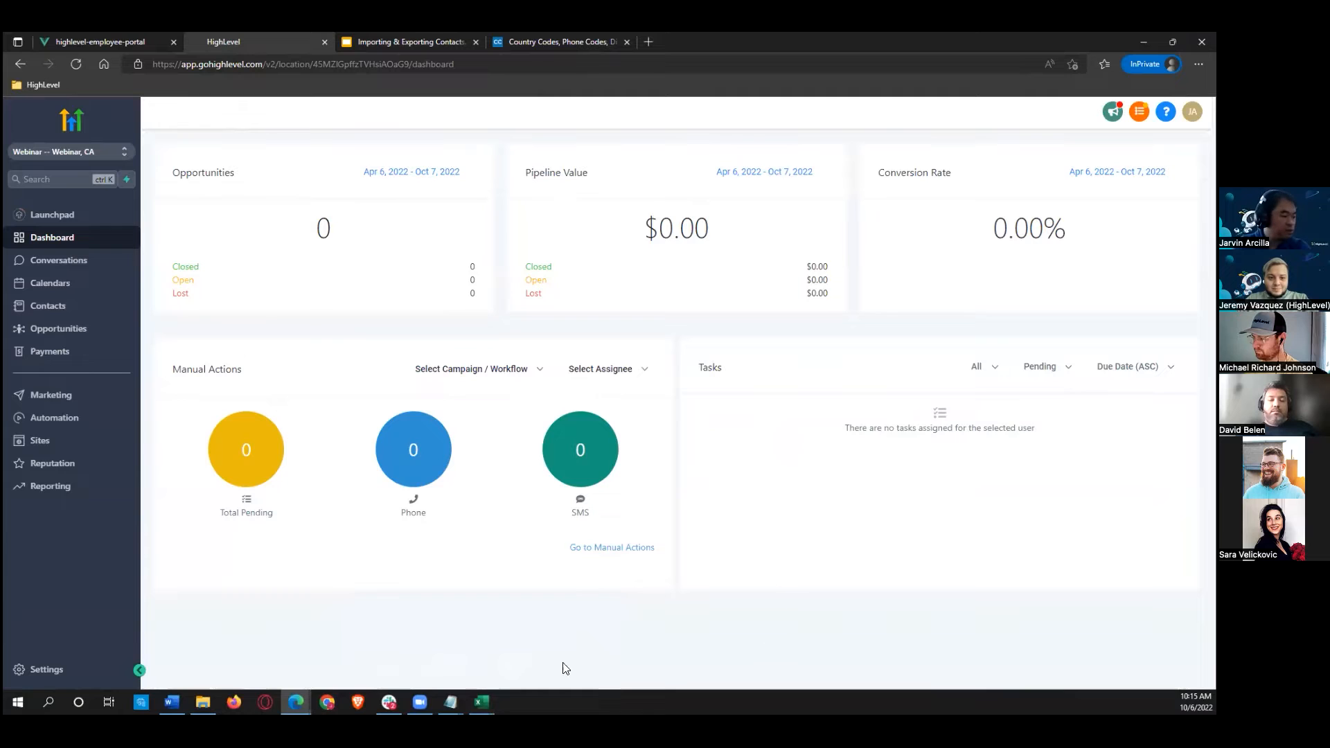
Step: Switch to the Webinar Worksheet raw.csv workbook in Excel and review its contact rows and header cells
{"action": "mouse_move", "coordinate": [481, 702]}
{"action": "left_click", "coordinate": [578, 665]}
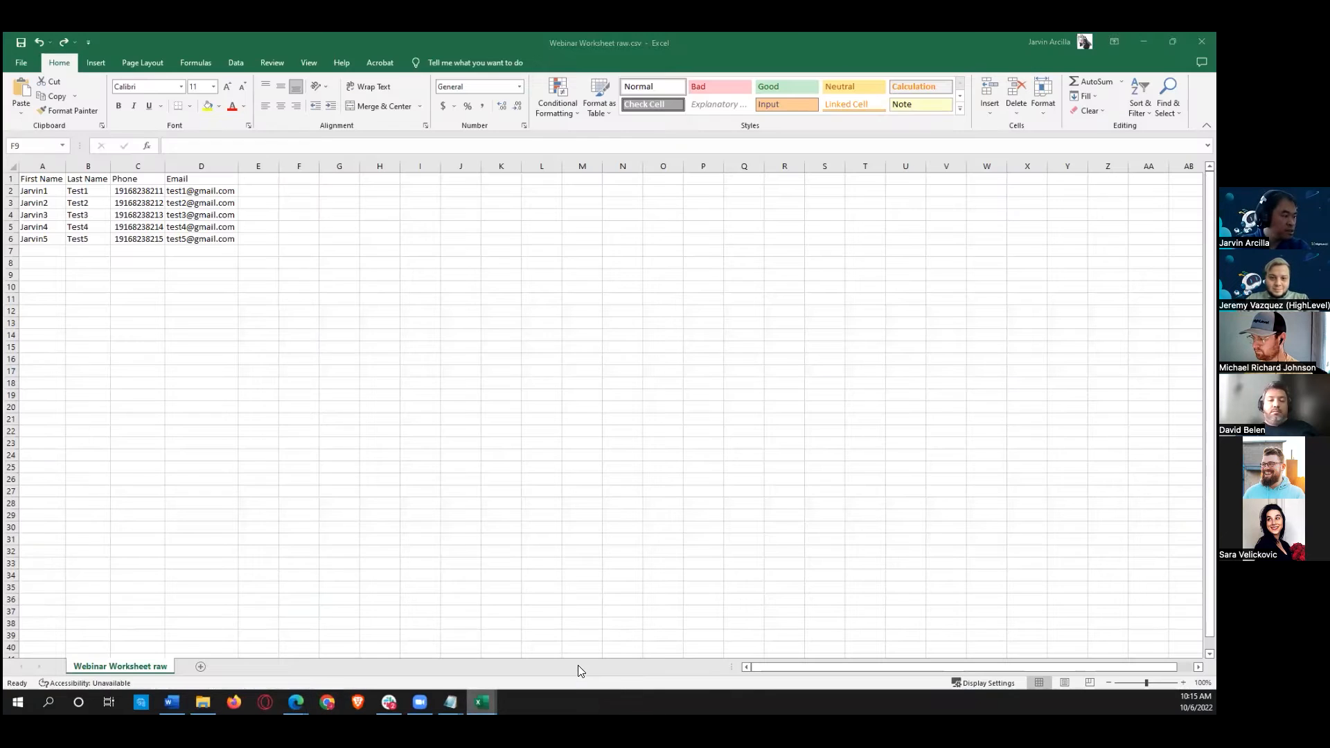
{"action": "left_click", "coordinate": [182, 321]}
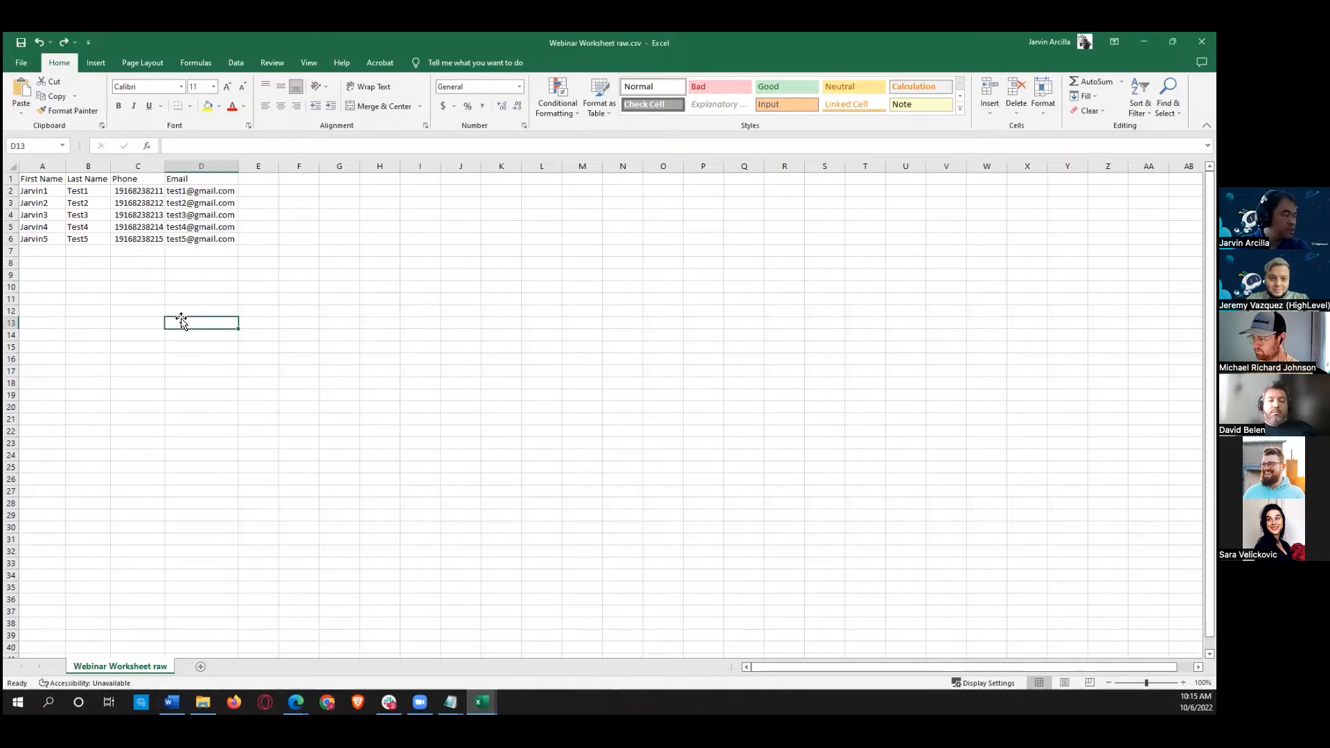
{"action": "left_click", "coordinate": [138, 309]}
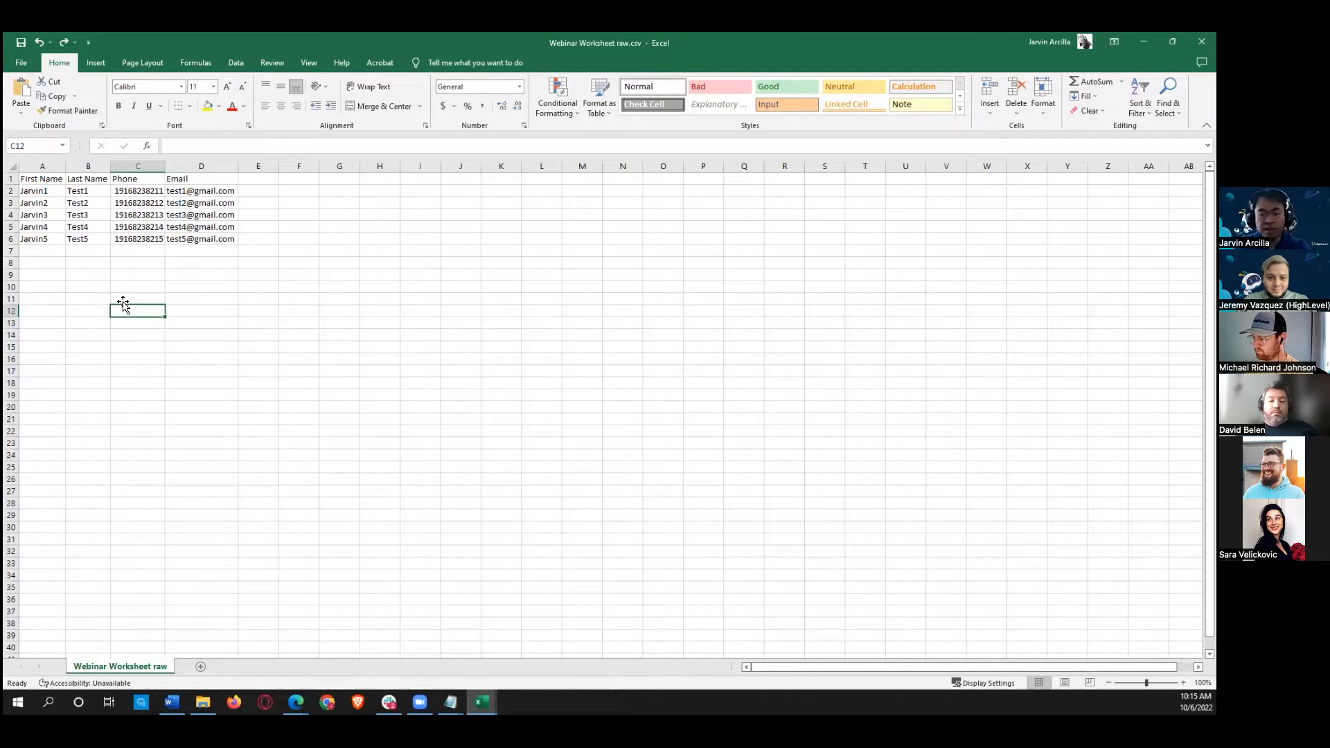
{"action": "left_click", "coordinate": [68, 267]}
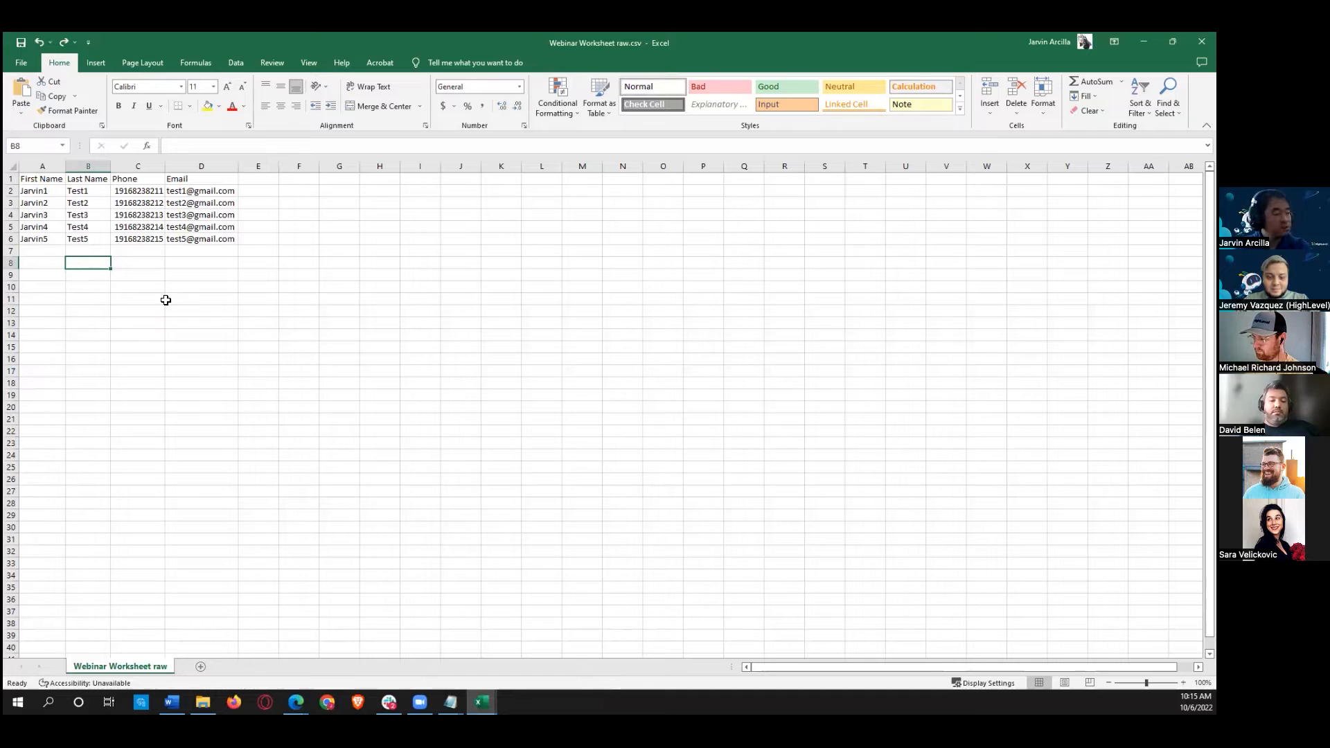
{"action": "left_click", "coordinate": [38, 265]}
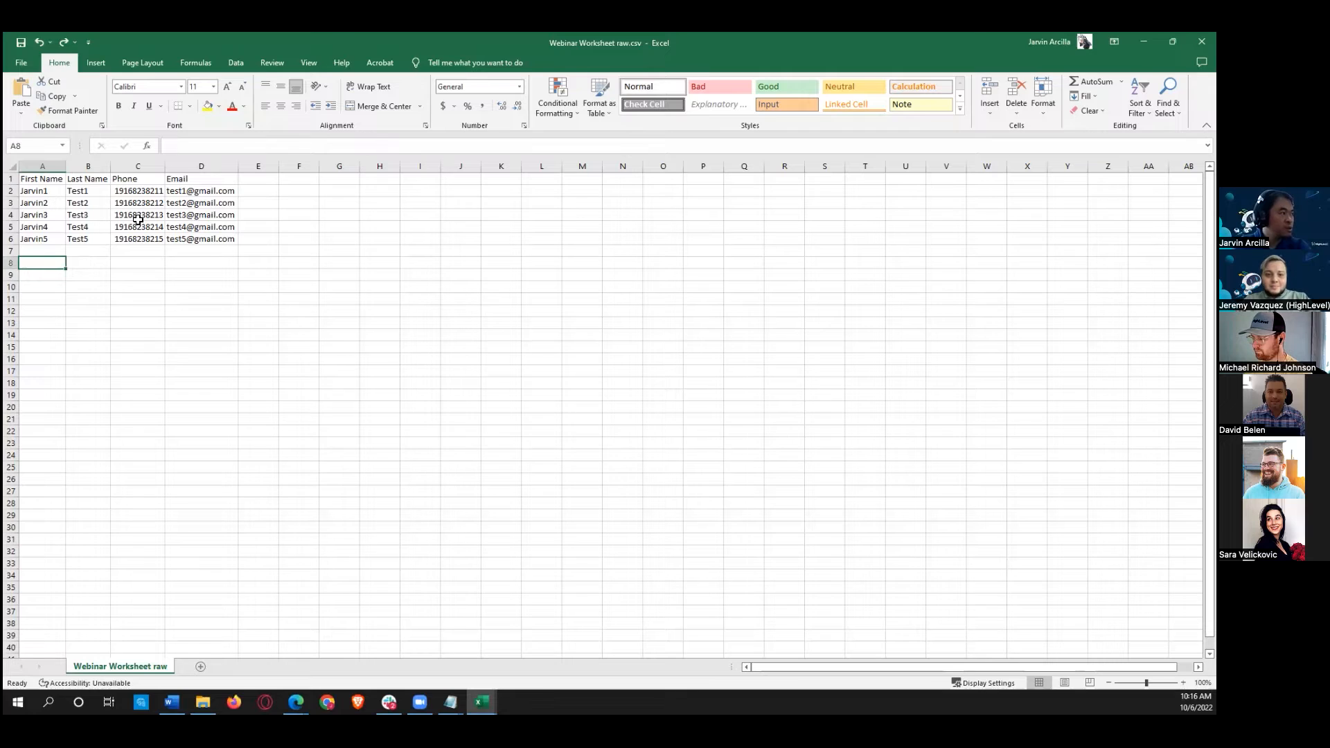
{"action": "left_click", "coordinate": [47, 181]}
{"action": "key", "text": "Right"}
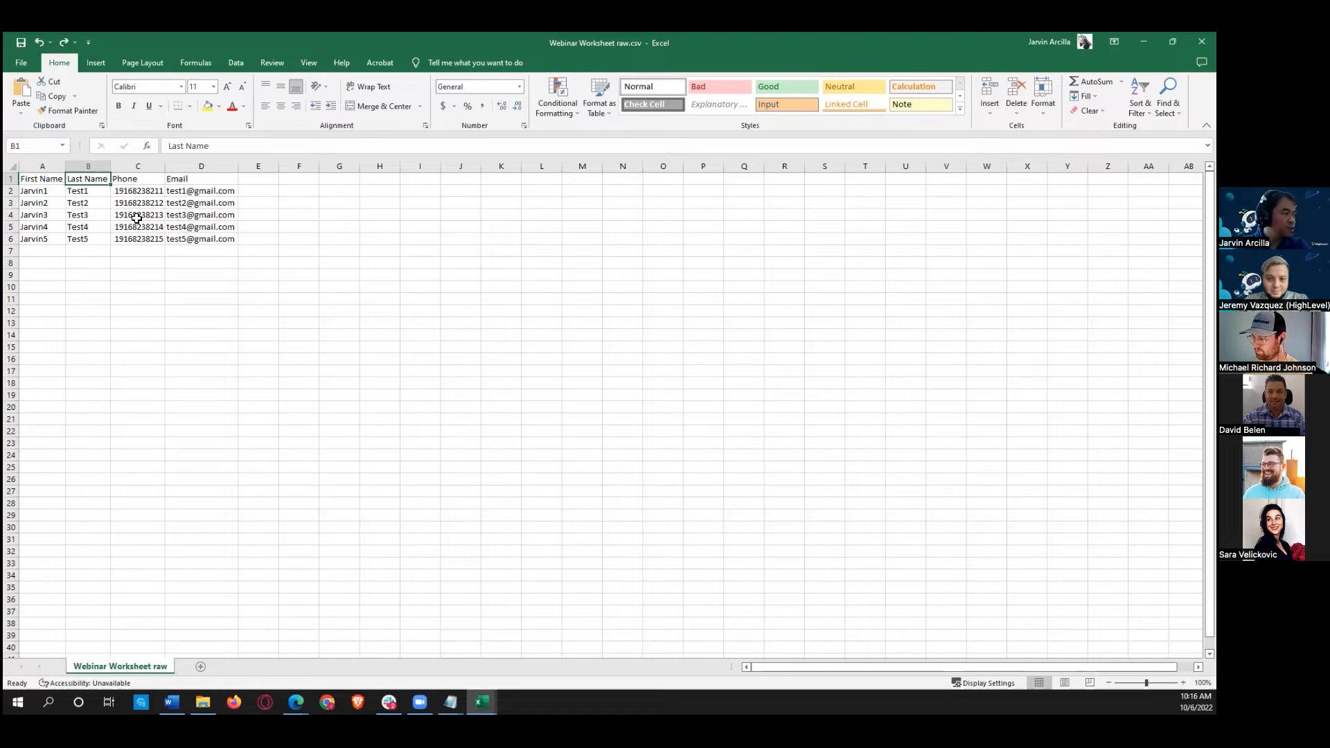
{"action": "key", "text": "Right"}
{"action": "key", "text": "Right"}
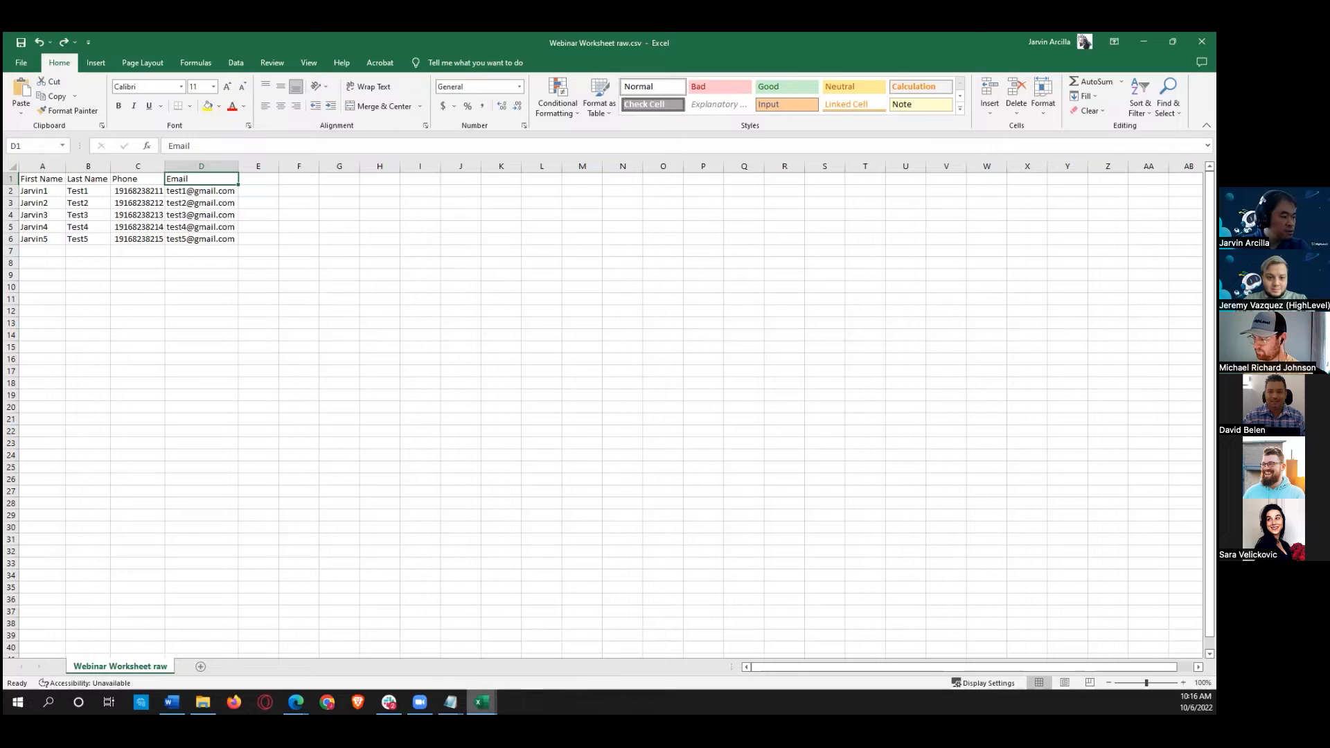
Step: Switch to the Webinar worksheet.csv workbook and auto-fit the First Name and Last Name columns to their contents
{"action": "left_click", "coordinate": [481, 702]}
{"action": "left_click", "coordinate": [414, 648]}
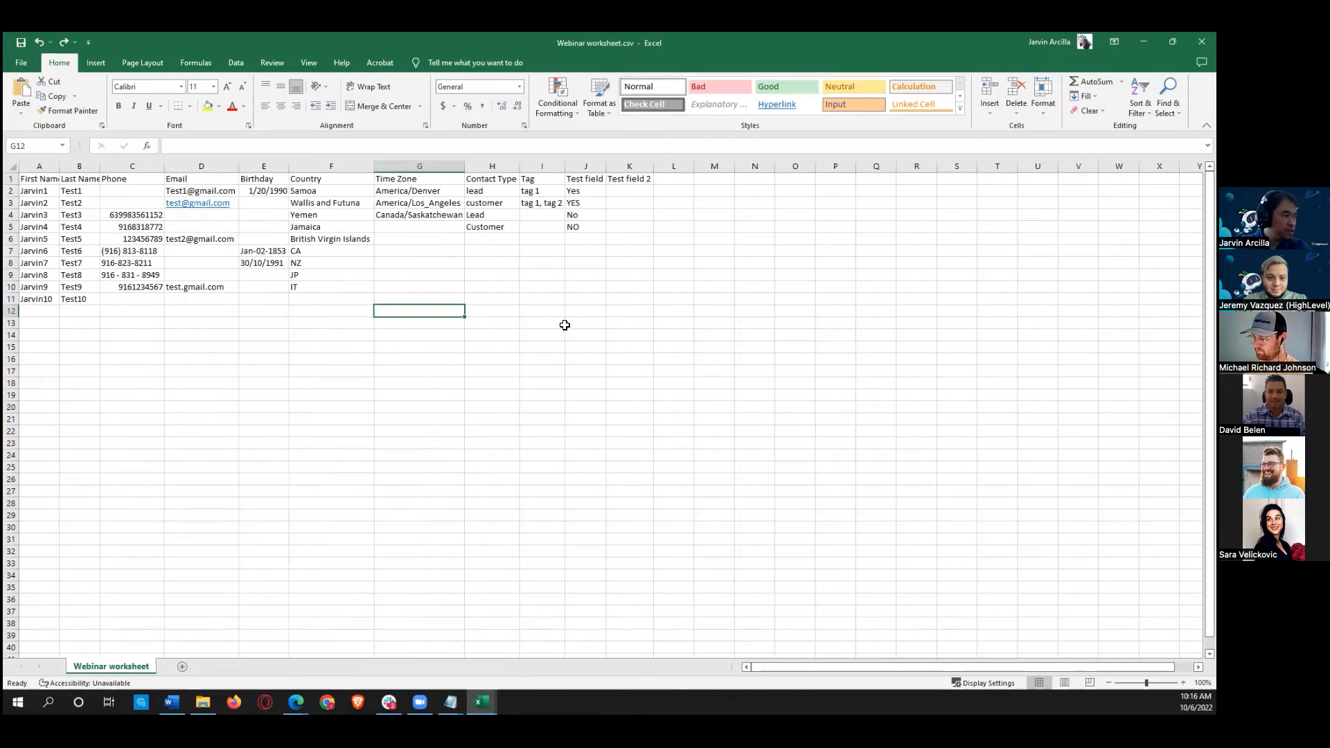
{"action": "left_click", "coordinate": [124, 346]}
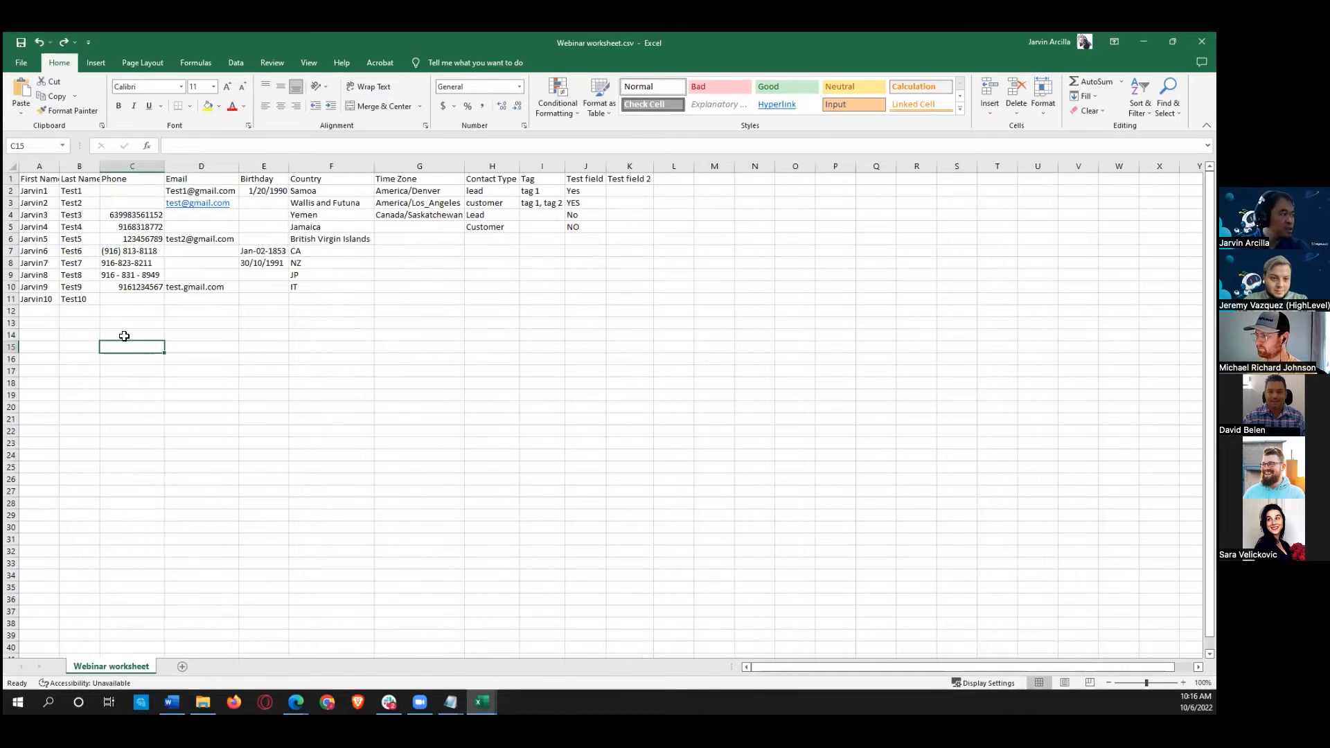
{"action": "double_click", "coordinate": [60, 166]}
{"action": "double_click", "coordinate": [106, 166]}
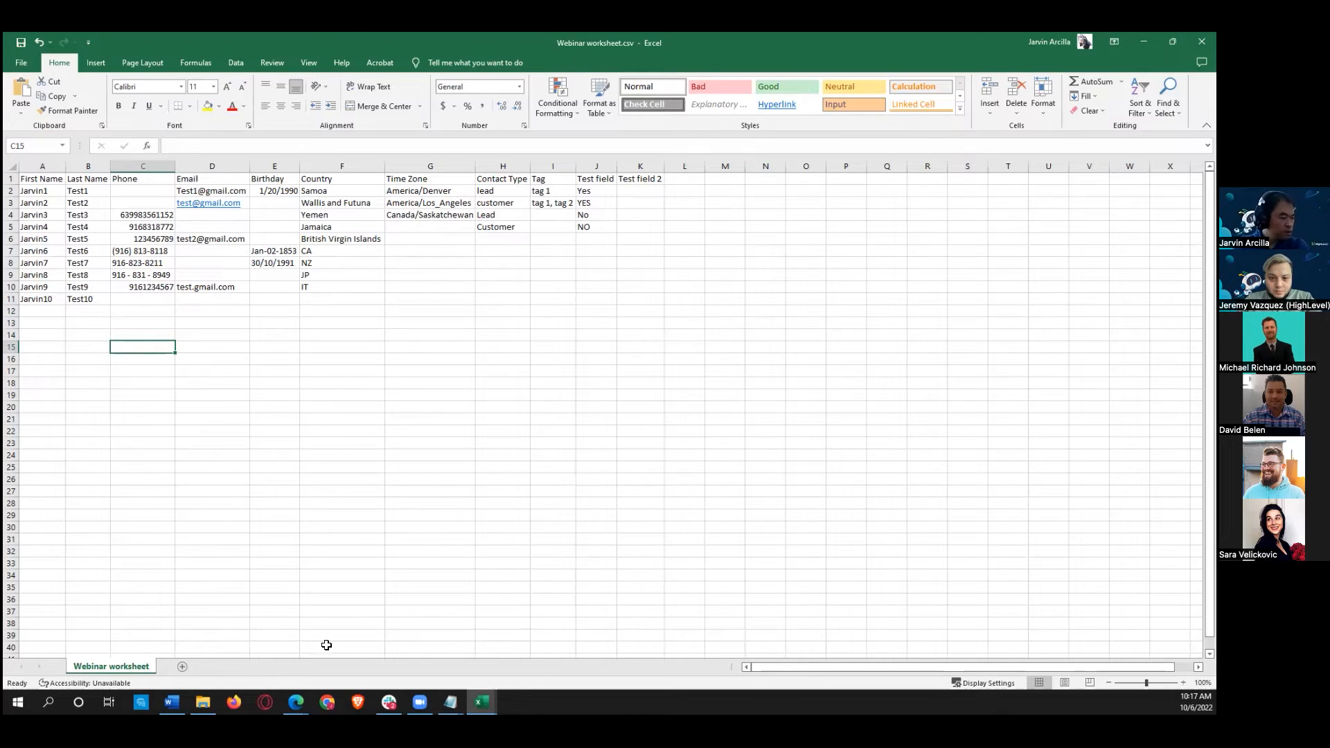
Step: Switch to HighLevel in the browser, view the Contacts list, and open the Business Info settings to check the company's country
{"action": "left_click", "coordinate": [296, 701]}
{"action": "left_click", "coordinate": [356, 645]}
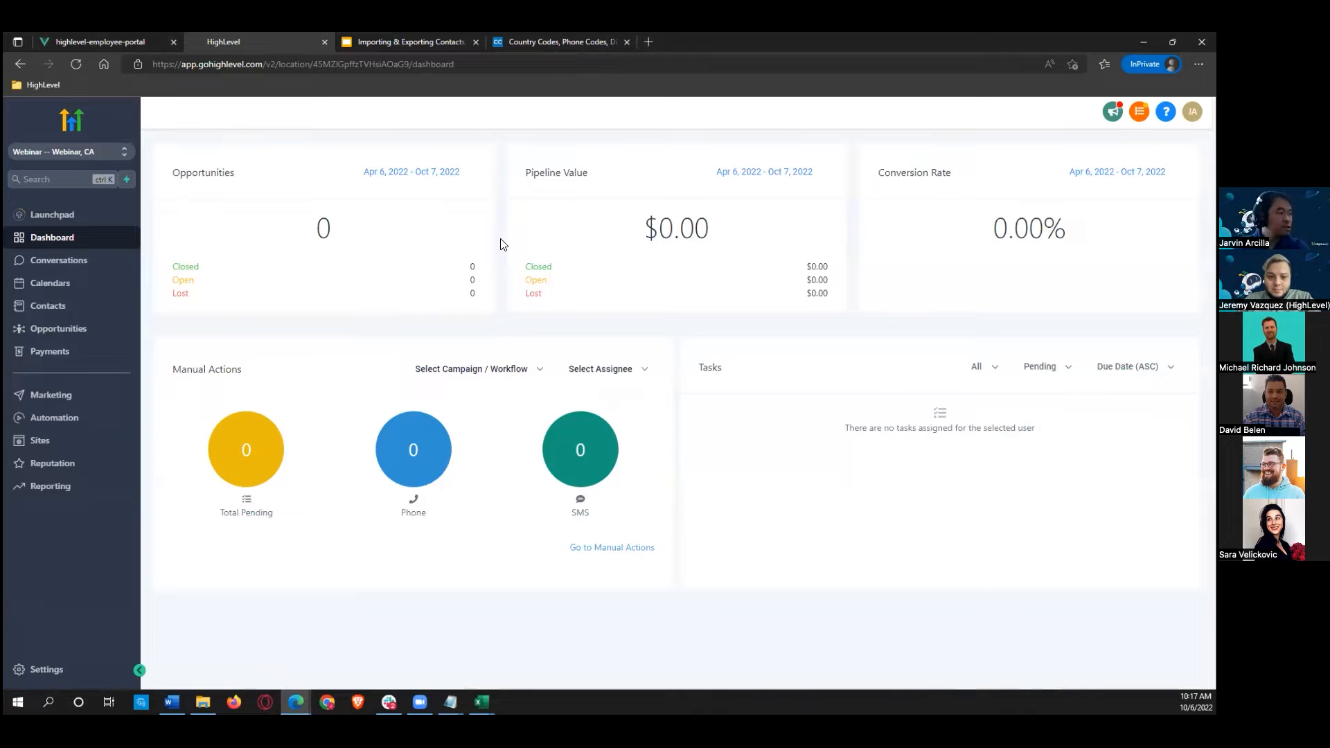
{"action": "left_click", "coordinate": [64, 307]}
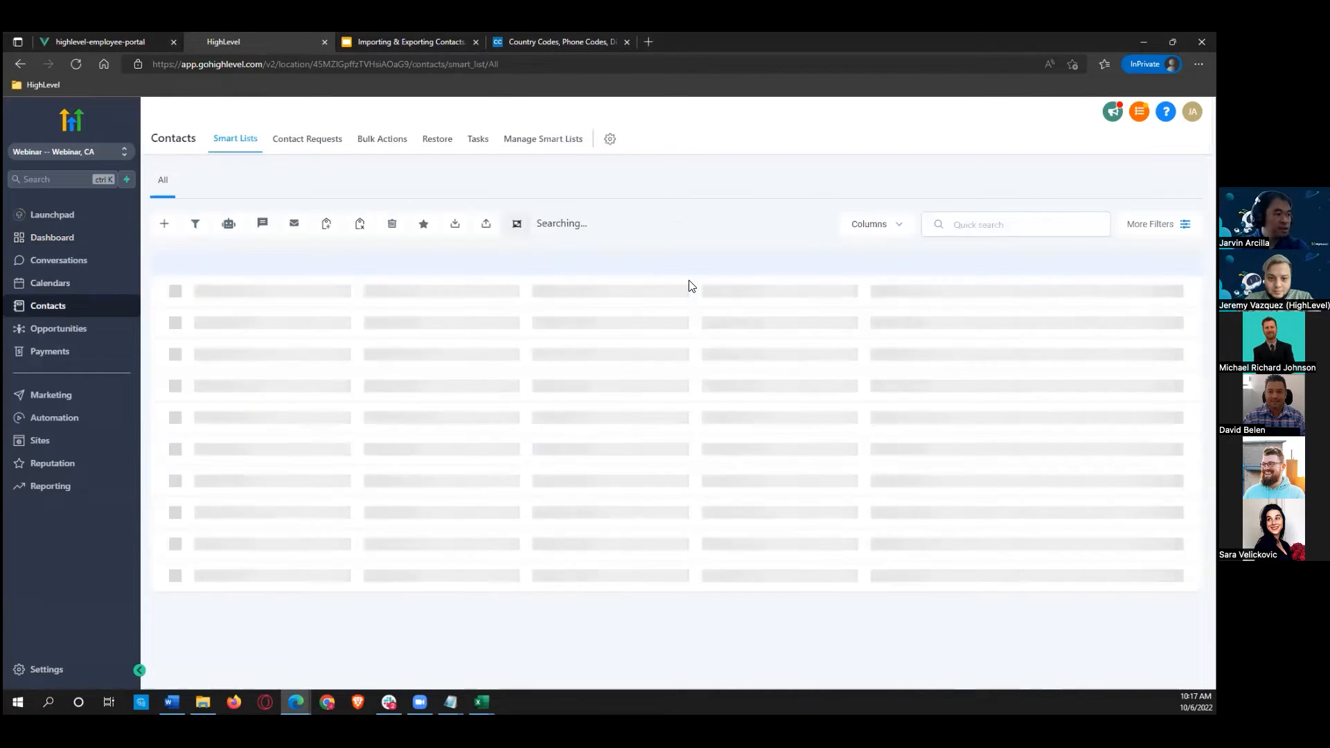
{"action": "left_click", "coordinate": [62, 667]}
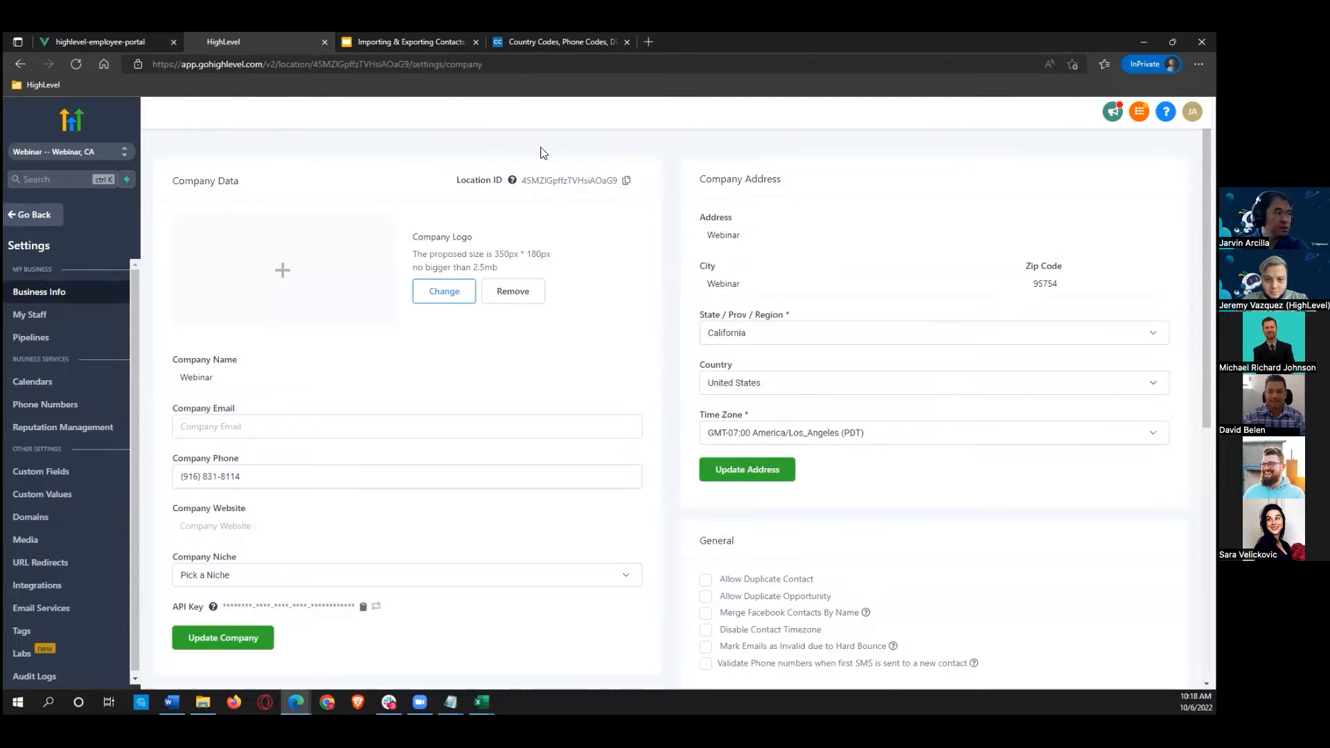
Step: Look through the phone country codes on countrycode.org and return to HighLevel
{"action": "left_click", "coordinate": [558, 41]}
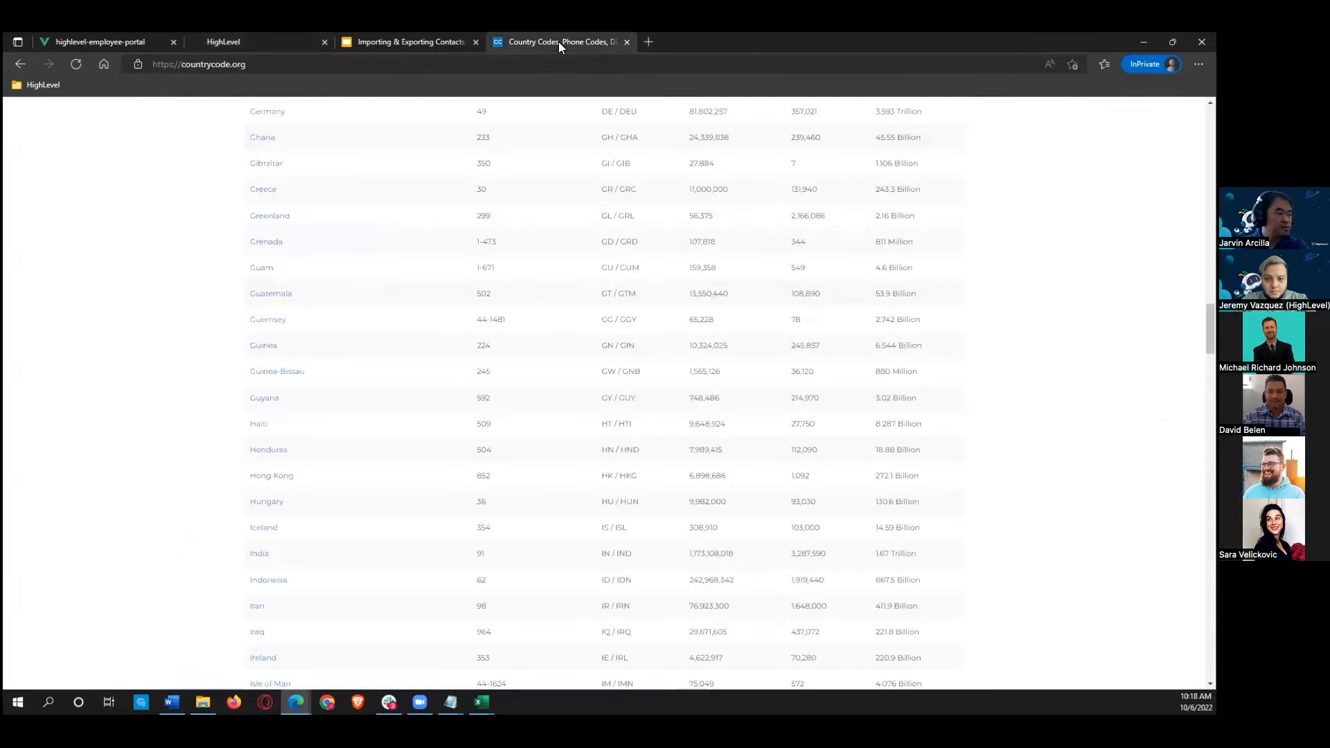
{"action": "scroll", "coordinate": [425, 483], "scroll_direction": "down", "scroll_amount": 3}
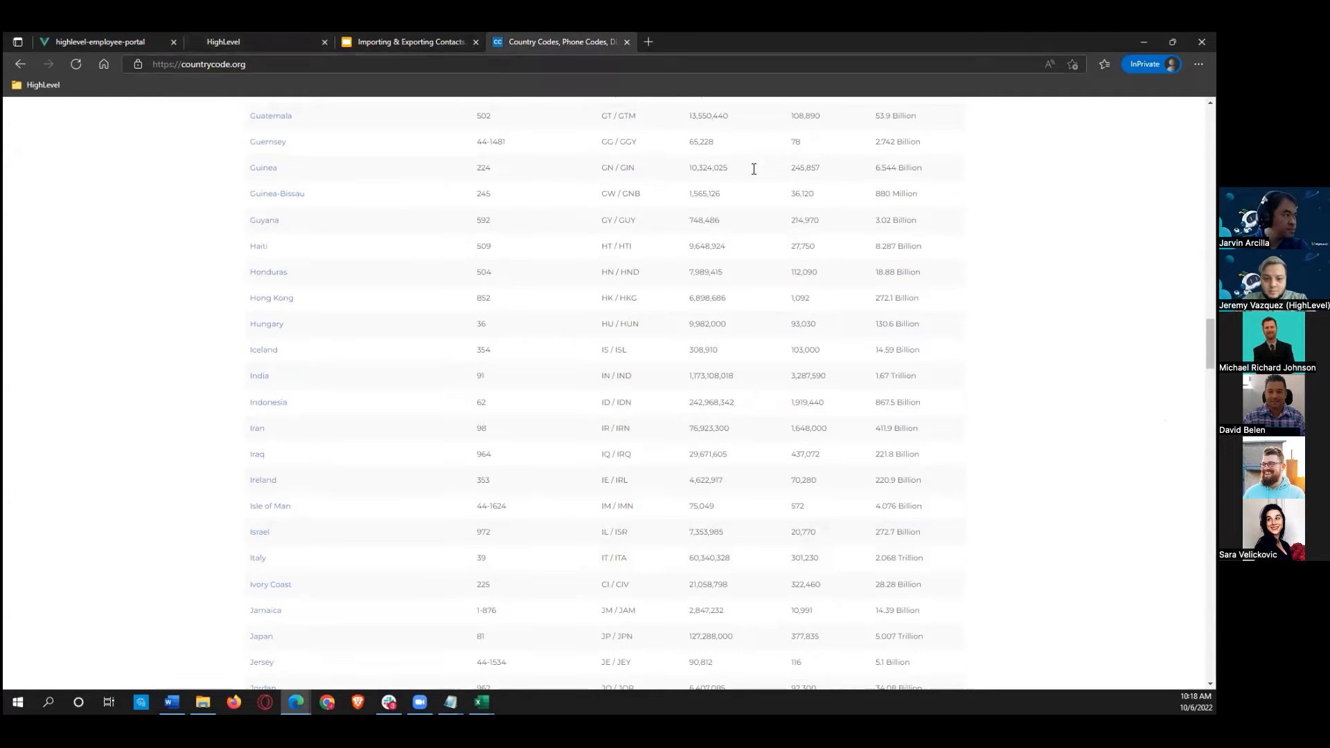
{"action": "left_click", "coordinate": [256, 42]}
Step: Start a contact import from the Contacts page with Webinar Worksheet raw.csv from Downloads and proceed to column mapping
{"action": "left_click", "coordinate": [50, 216]}
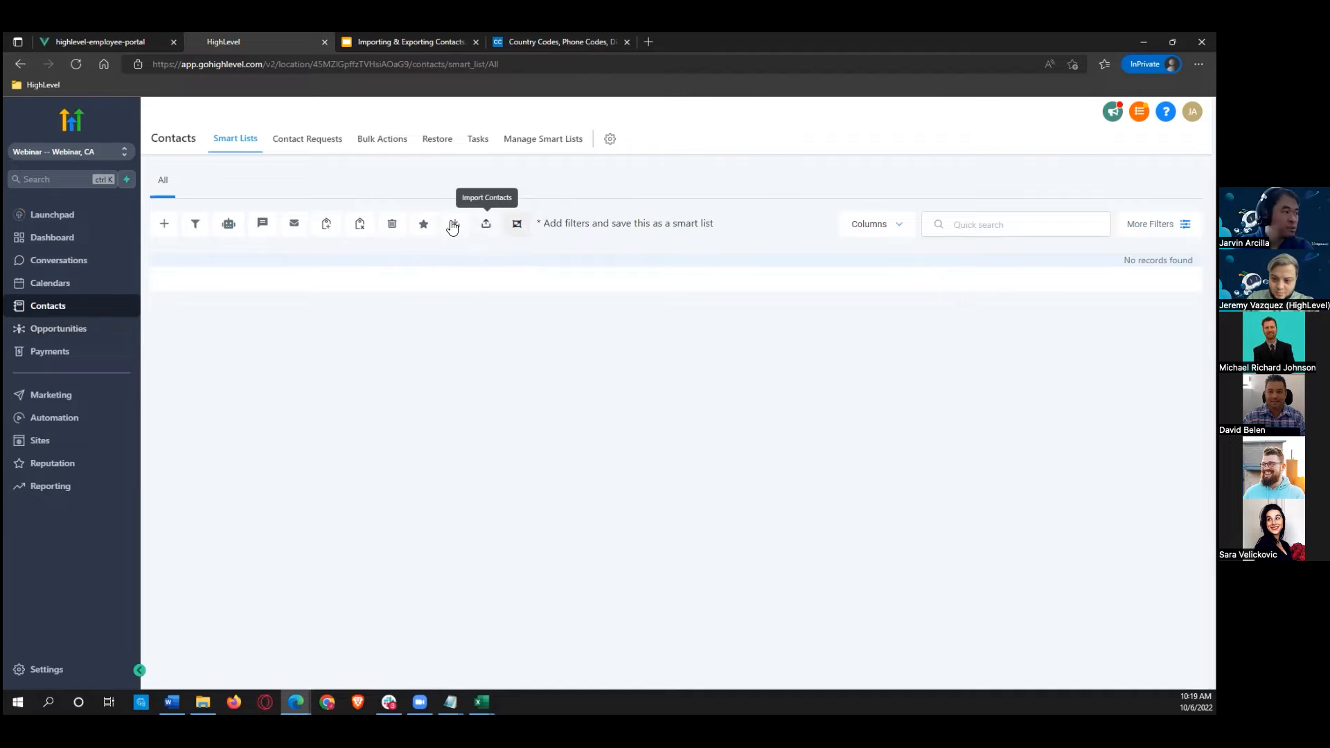
{"action": "left_click", "coordinate": [483, 224]}
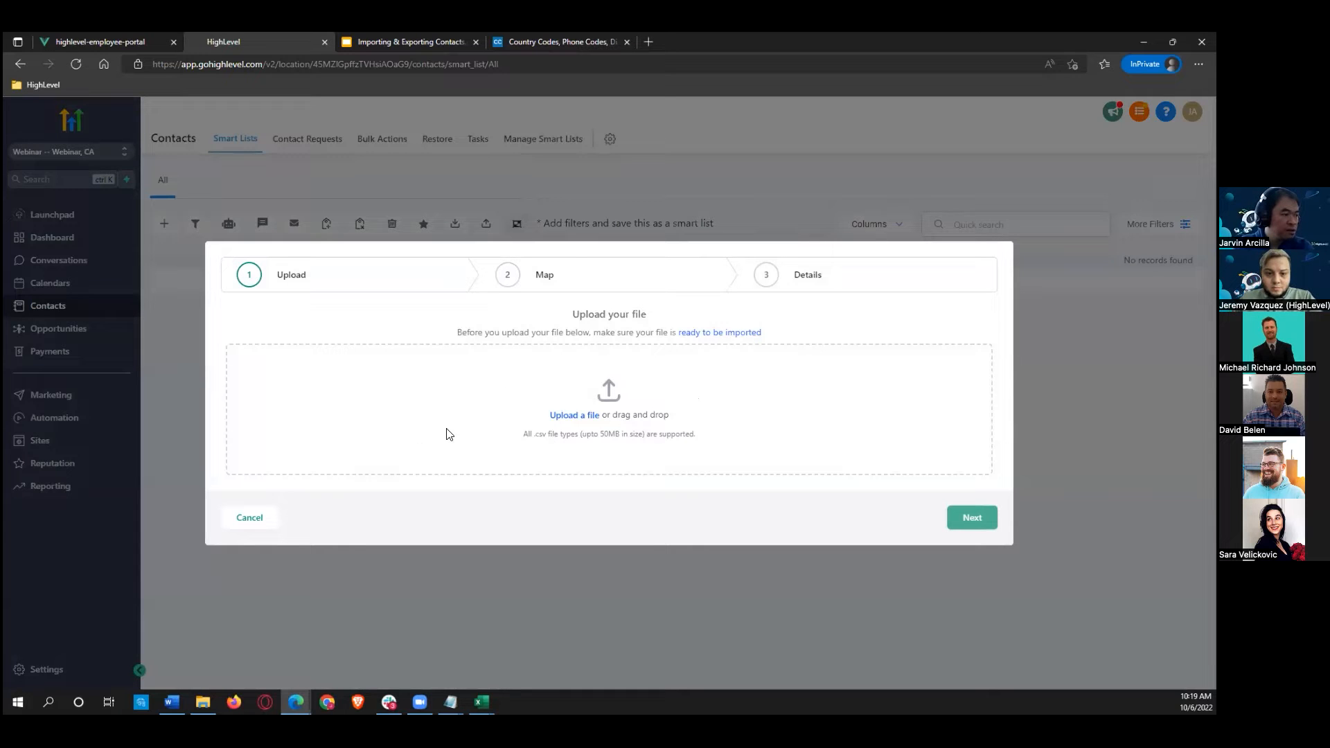
{"action": "left_click", "coordinate": [569, 417]}
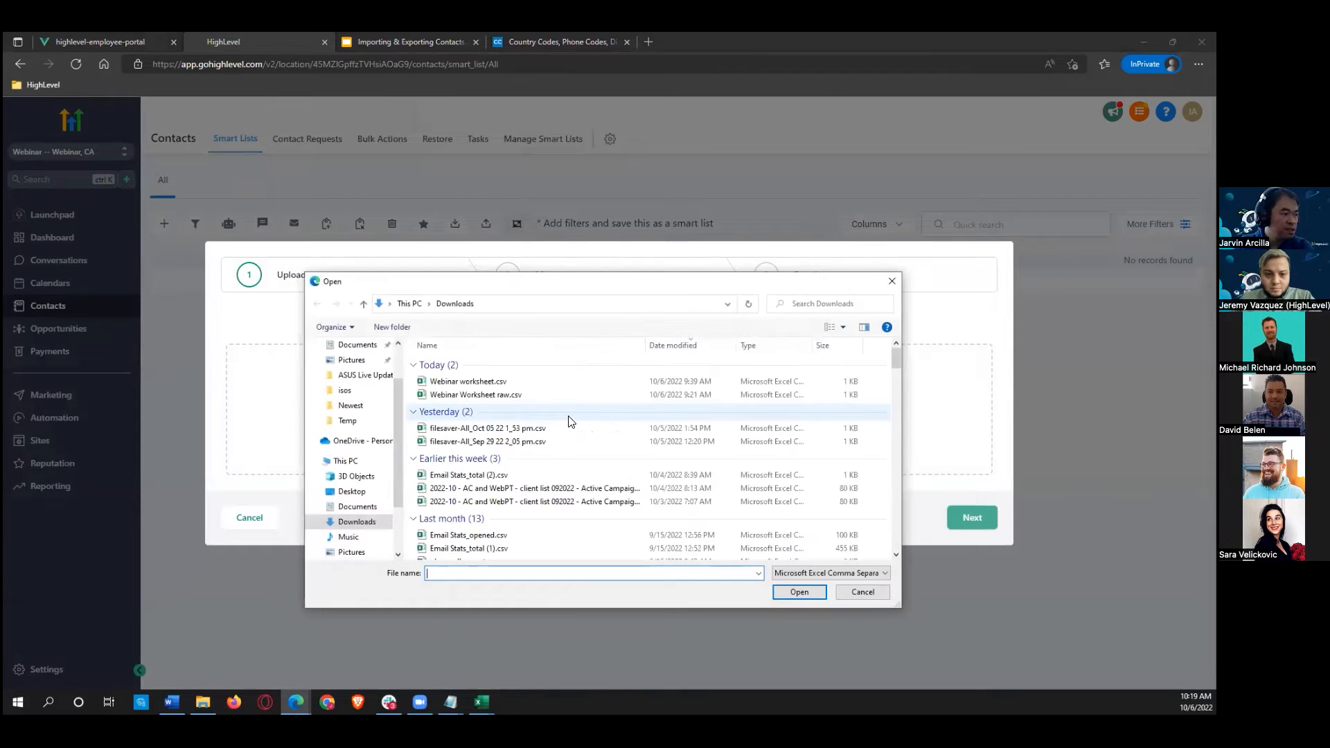
{"action": "left_click", "coordinate": [476, 394]}
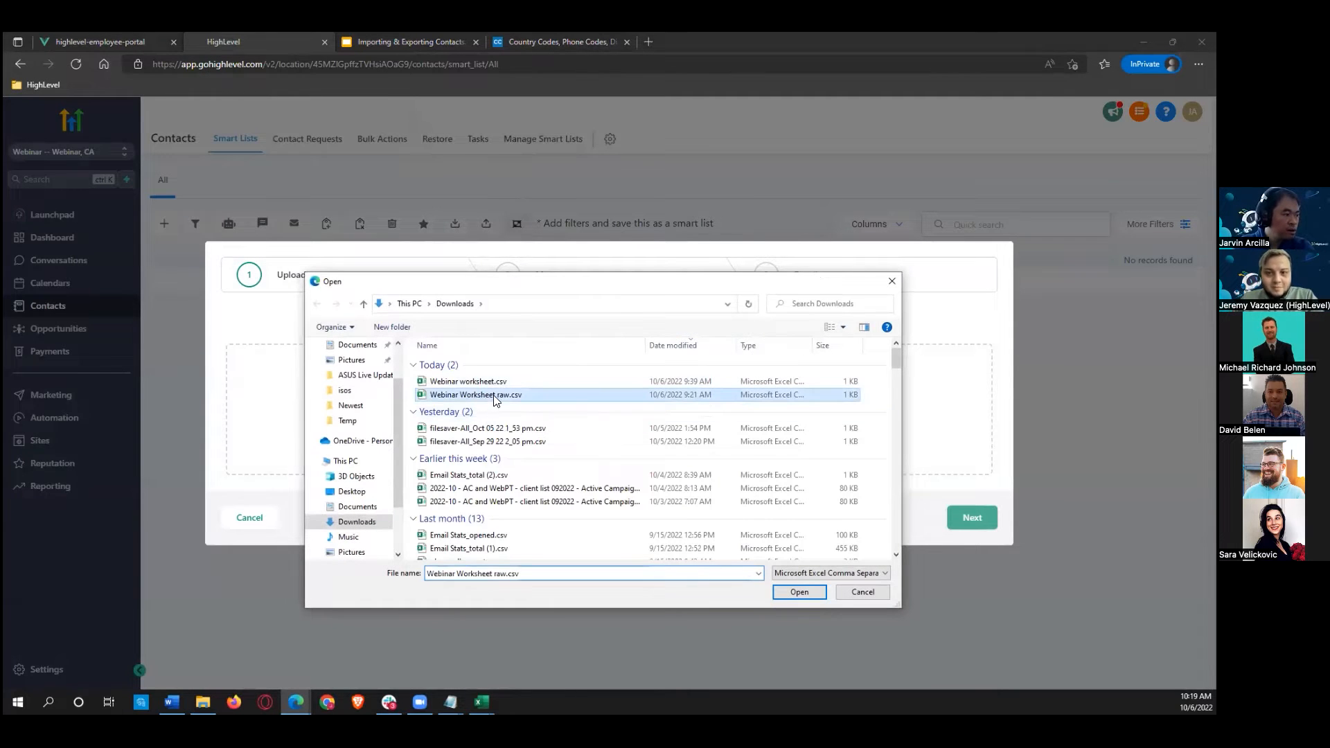
{"action": "left_click", "coordinate": [804, 590]}
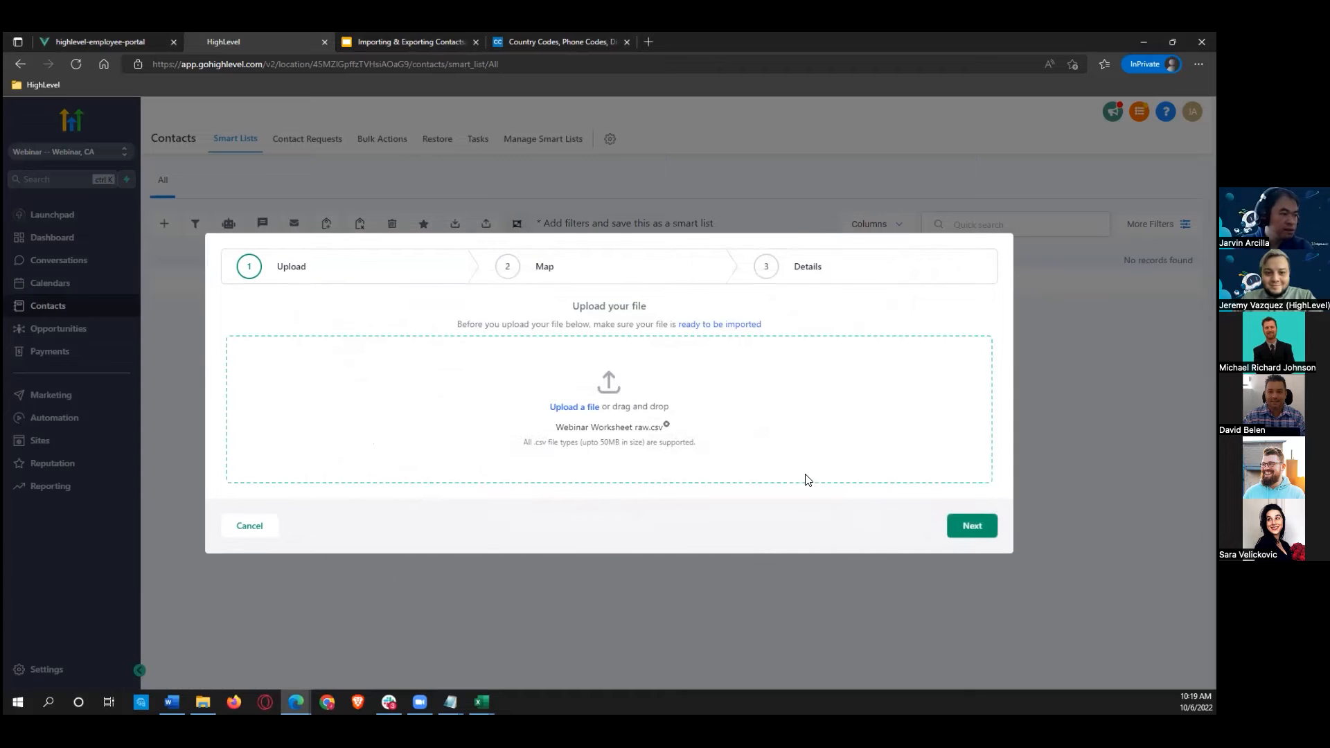
{"action": "left_click", "coordinate": [955, 539]}
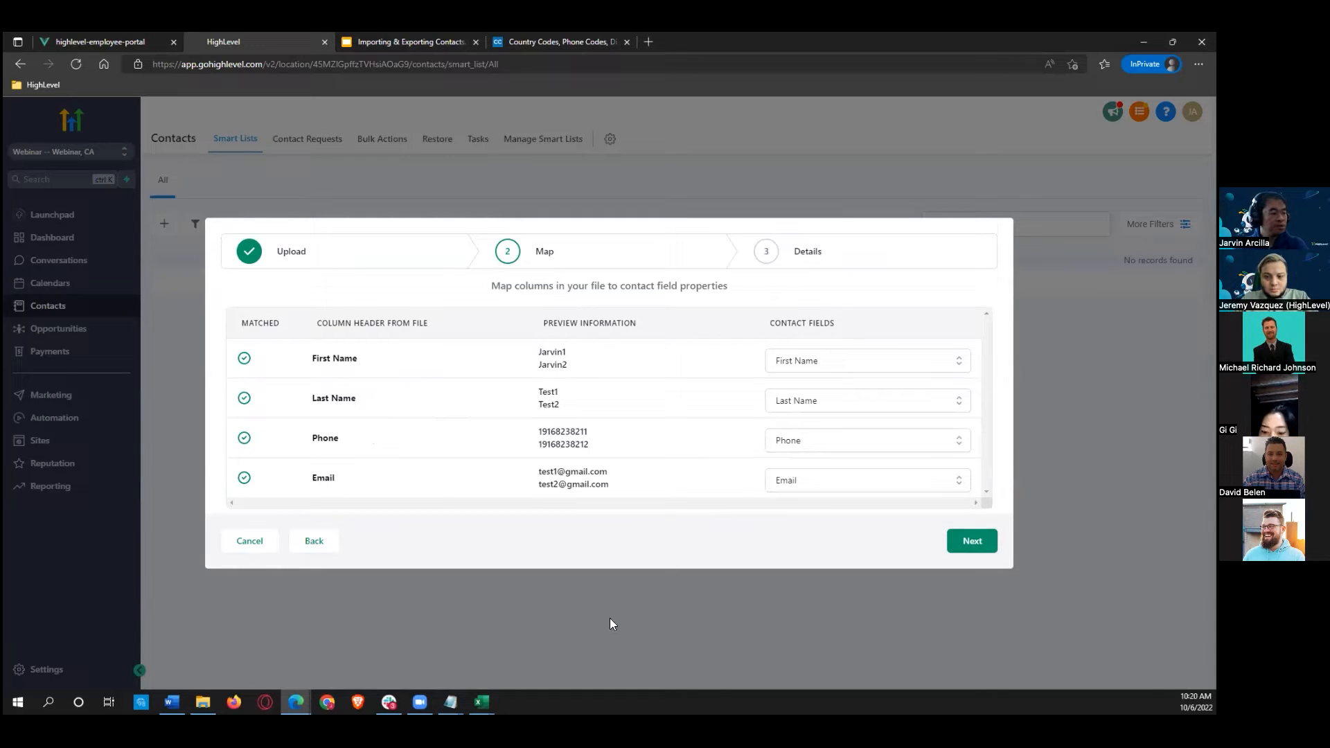
Step: Insert a blank row above the header row in the Webinar Worksheet raw.csv workbook in Excel
{"action": "mouse_move", "coordinate": [485, 700]}
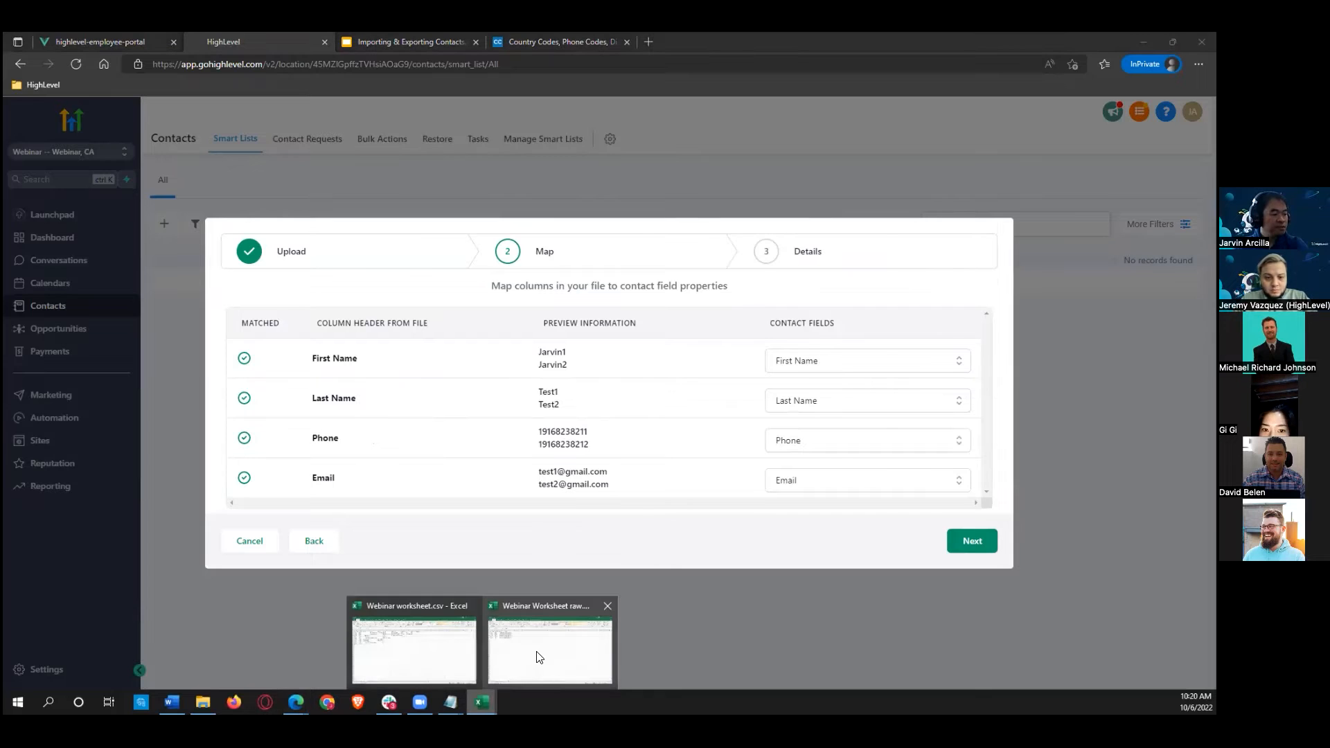
{"action": "left_click", "coordinate": [539, 654]}
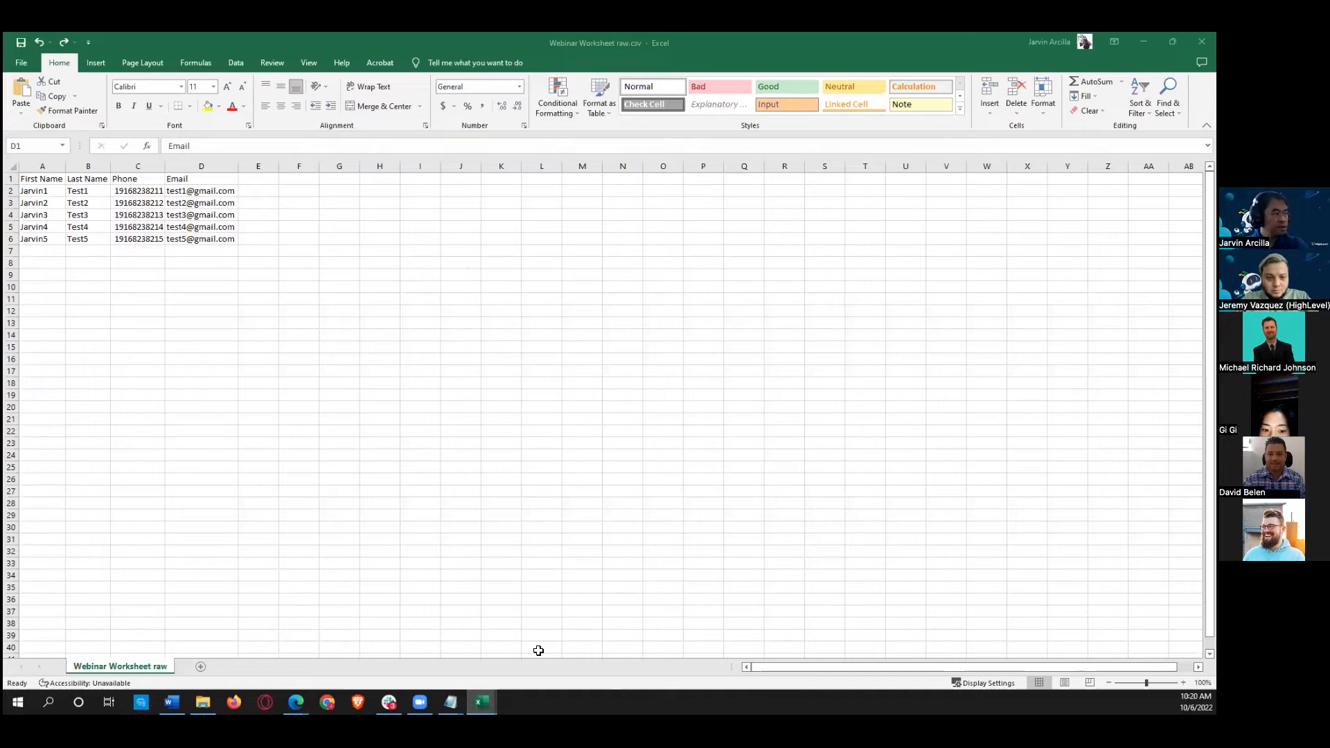
{"action": "left_click", "coordinate": [29, 181]}
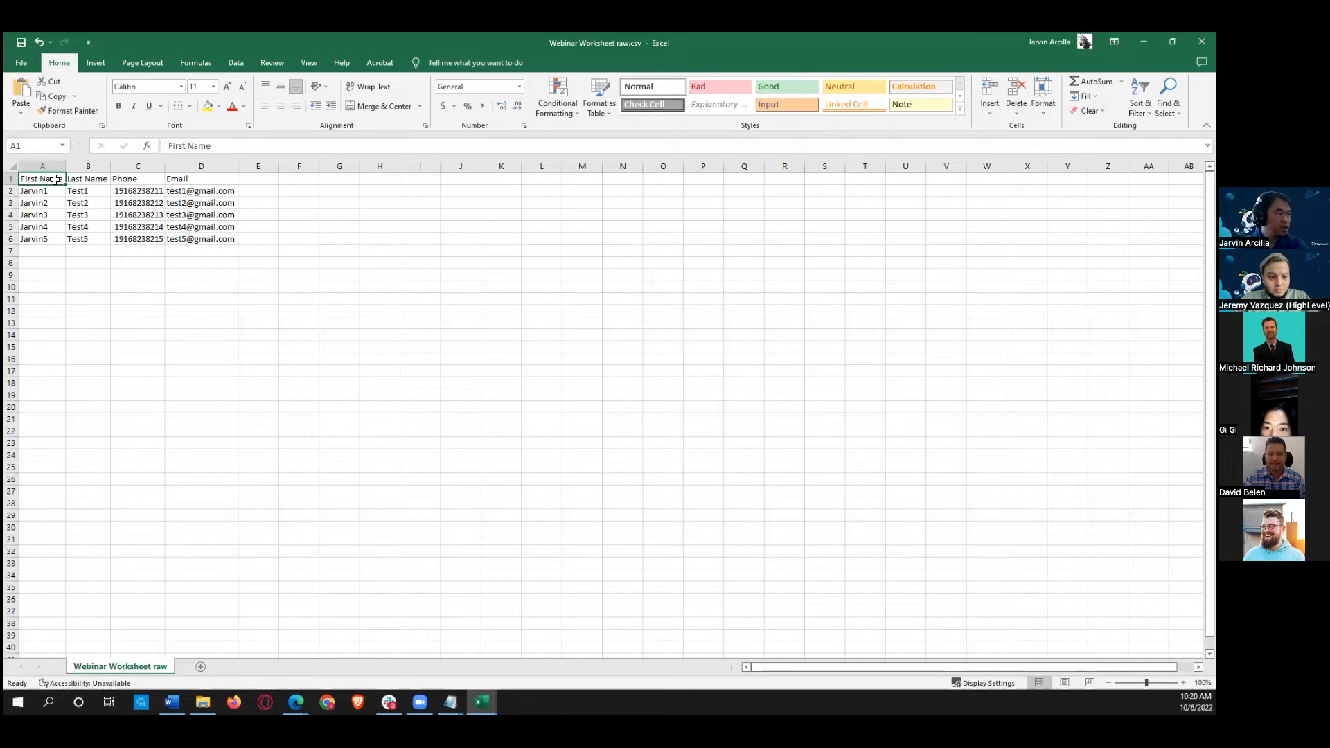
{"action": "right_click", "coordinate": [13, 179]}
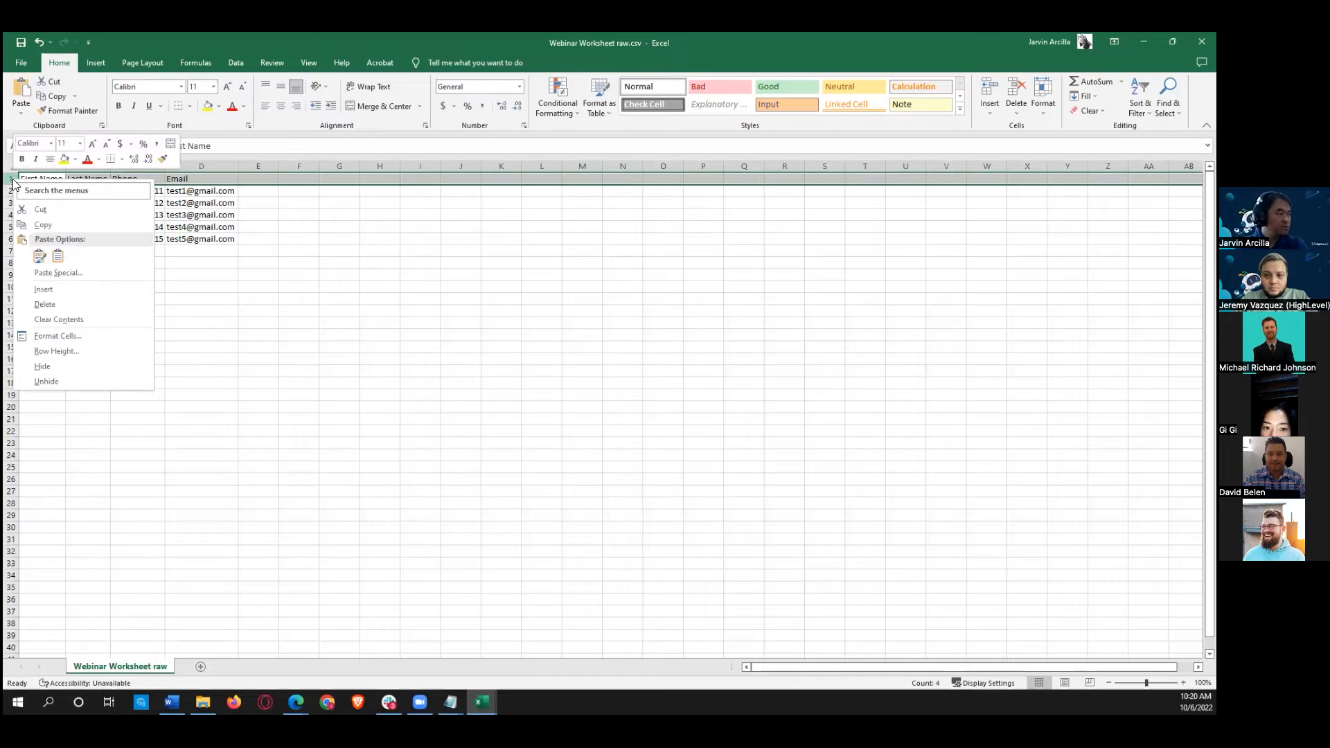
{"action": "left_click", "coordinate": [43, 289]}
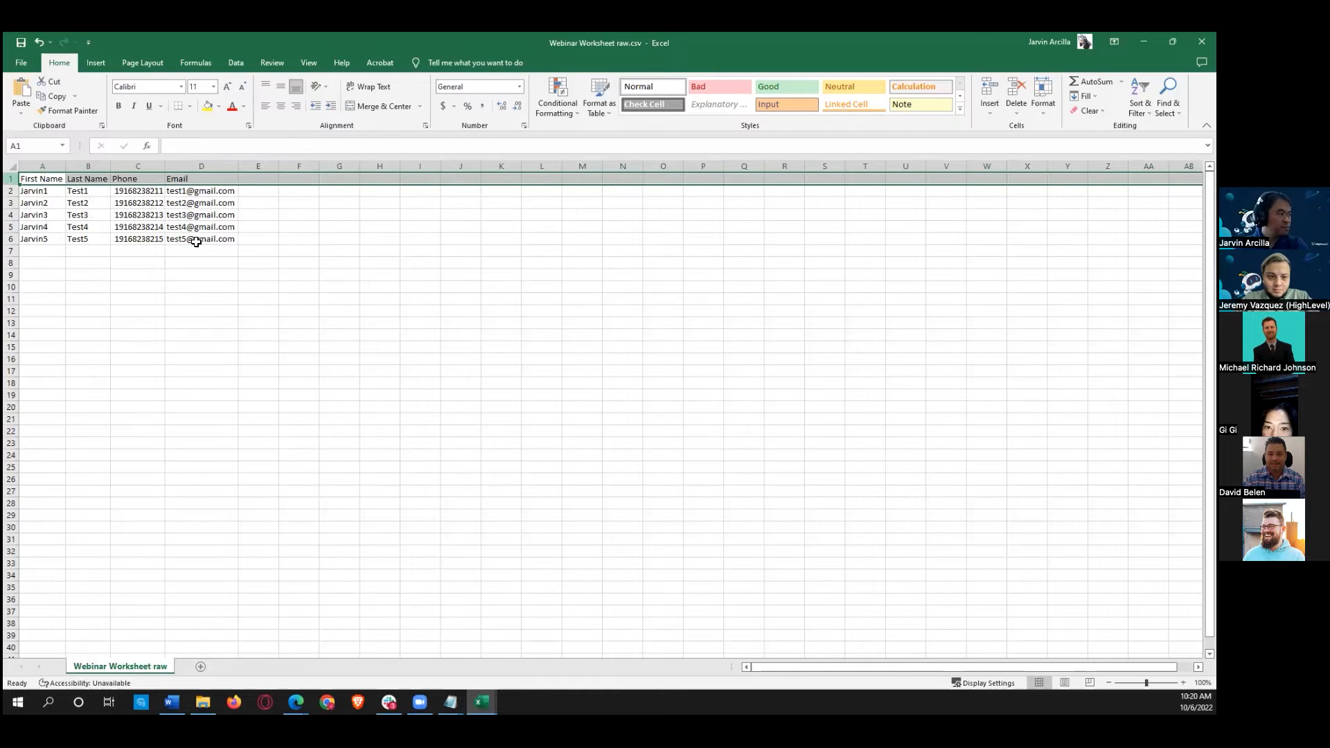
{"action": "left_click", "coordinate": [85, 179]}
{"action": "left_click", "coordinate": [130, 180]}
{"action": "left_click", "coordinate": [193, 167]}
{"action": "left_click", "coordinate": [196, 178]}
{"action": "left_click", "coordinate": [241, 181]}
{"action": "left_click", "coordinate": [202, 180]}
{"action": "left_click", "coordinate": [114, 179]}
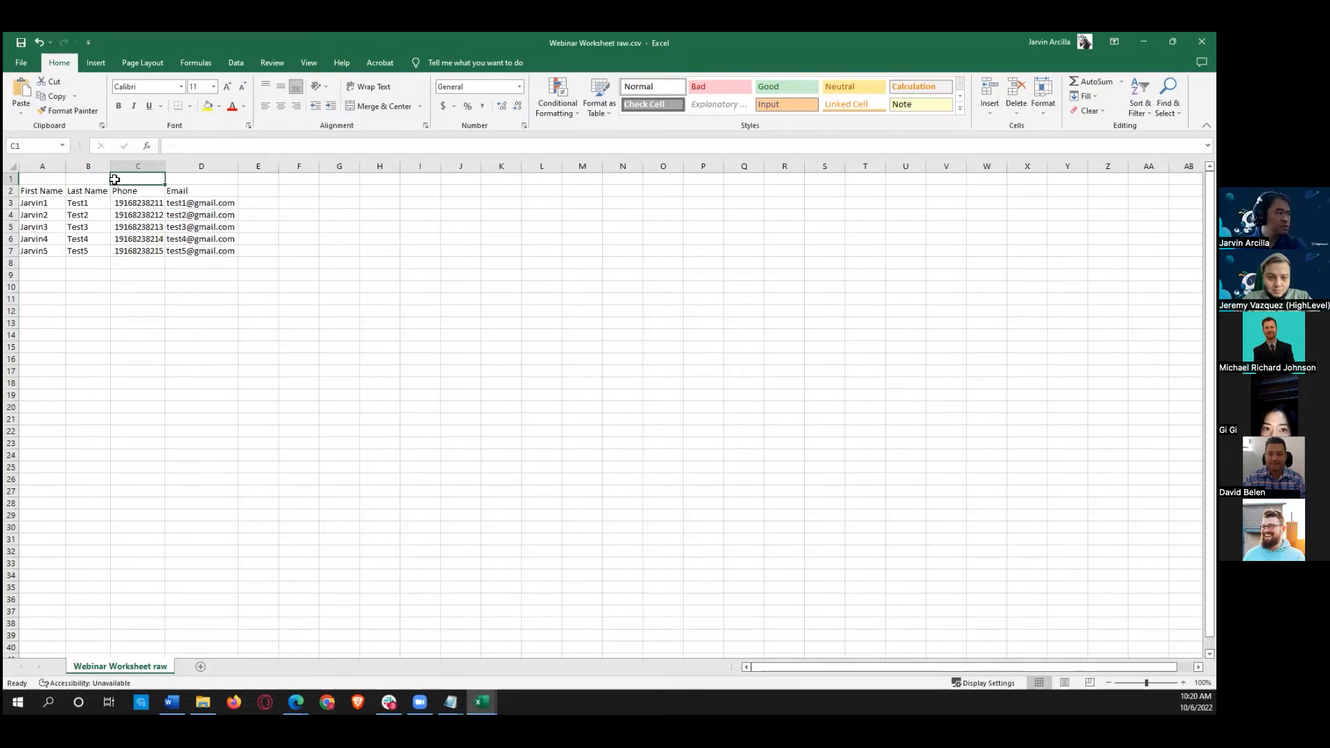
Step: Delete the blank row above the headers in the worksheet
{"action": "right_click", "coordinate": [12, 179]}
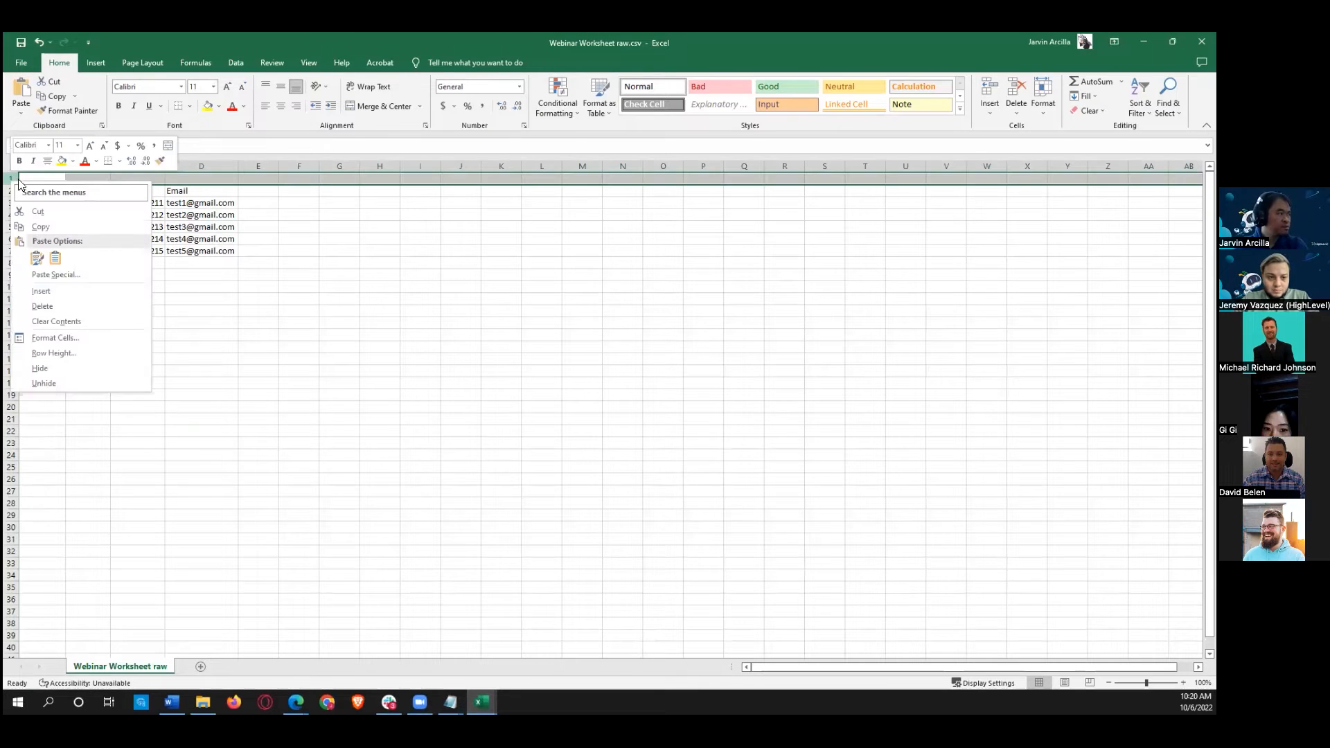
{"action": "left_click", "coordinate": [59, 307]}
{"action": "left_click", "coordinate": [214, 219]}
{"action": "left_click", "coordinate": [200, 180]}
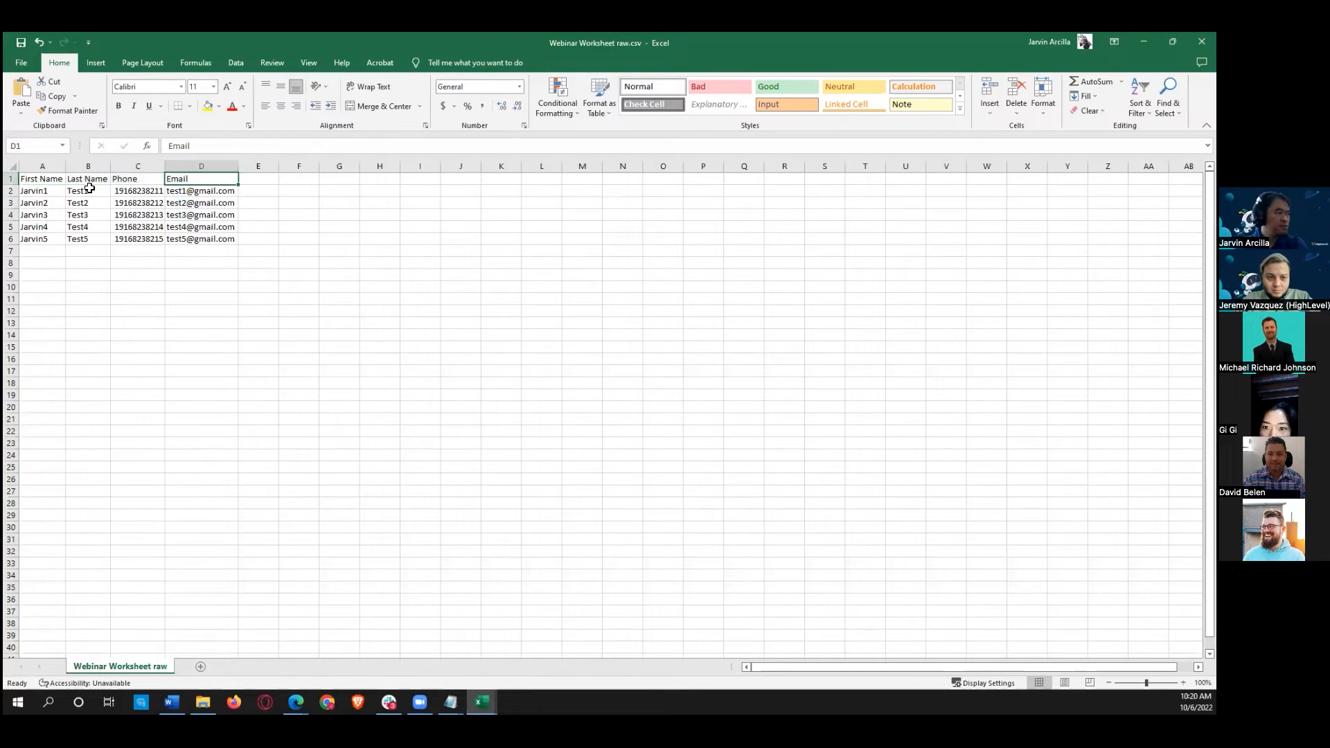
Step: Go through the header cells in row 1 from First Name to Email
{"action": "left_click", "coordinate": [42, 182]}
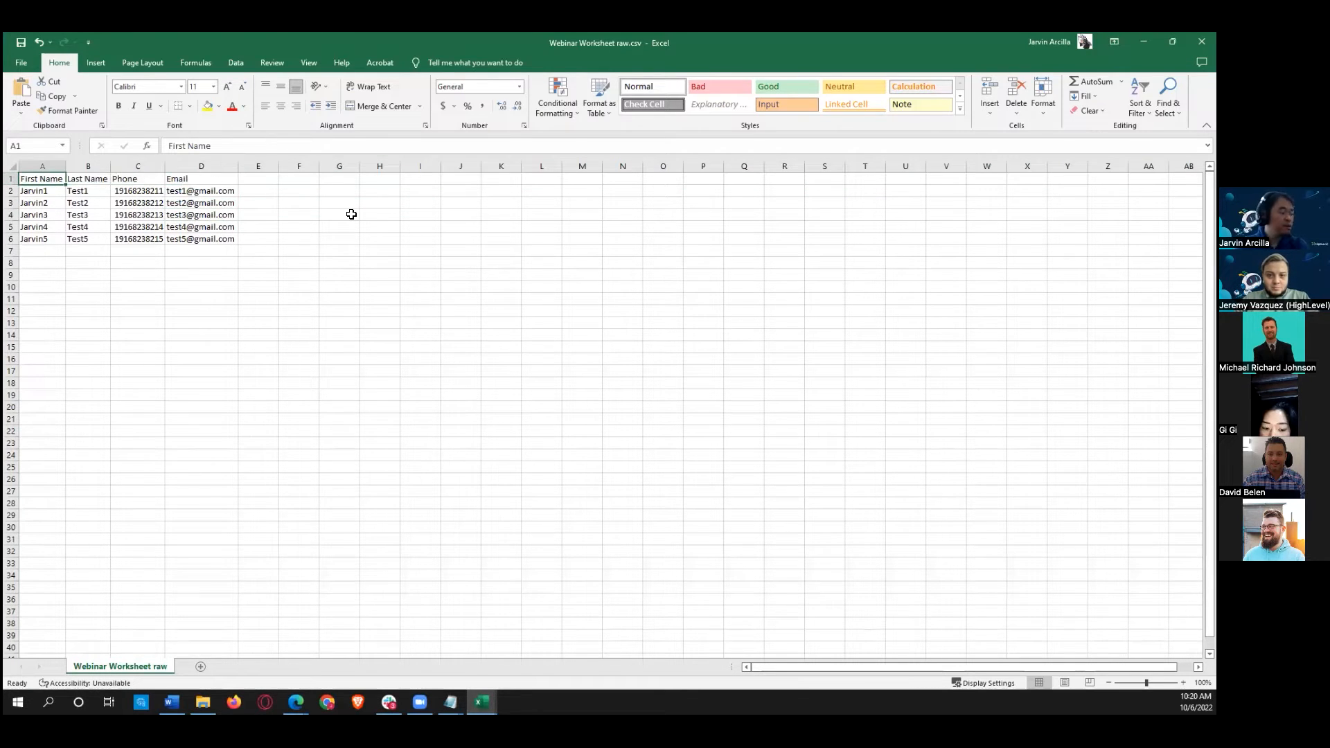
{"action": "key", "text": "Right"}
{"action": "key", "text": "Right"}
{"action": "key", "text": "Right"}
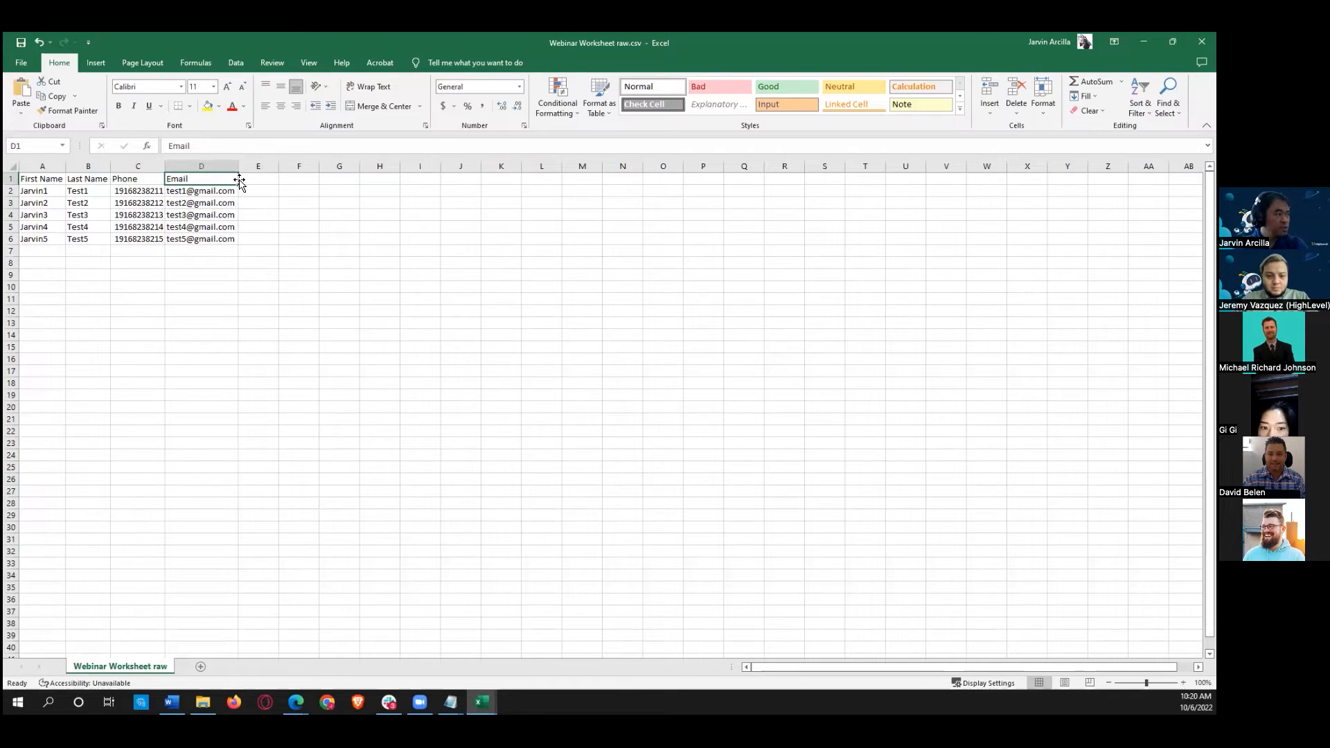
Step: Switch back to HighLevel in Edge and browse the contact field options available for the Email column mapping
{"action": "left_click", "coordinate": [295, 702]}
{"action": "left_click", "coordinate": [349, 654]}
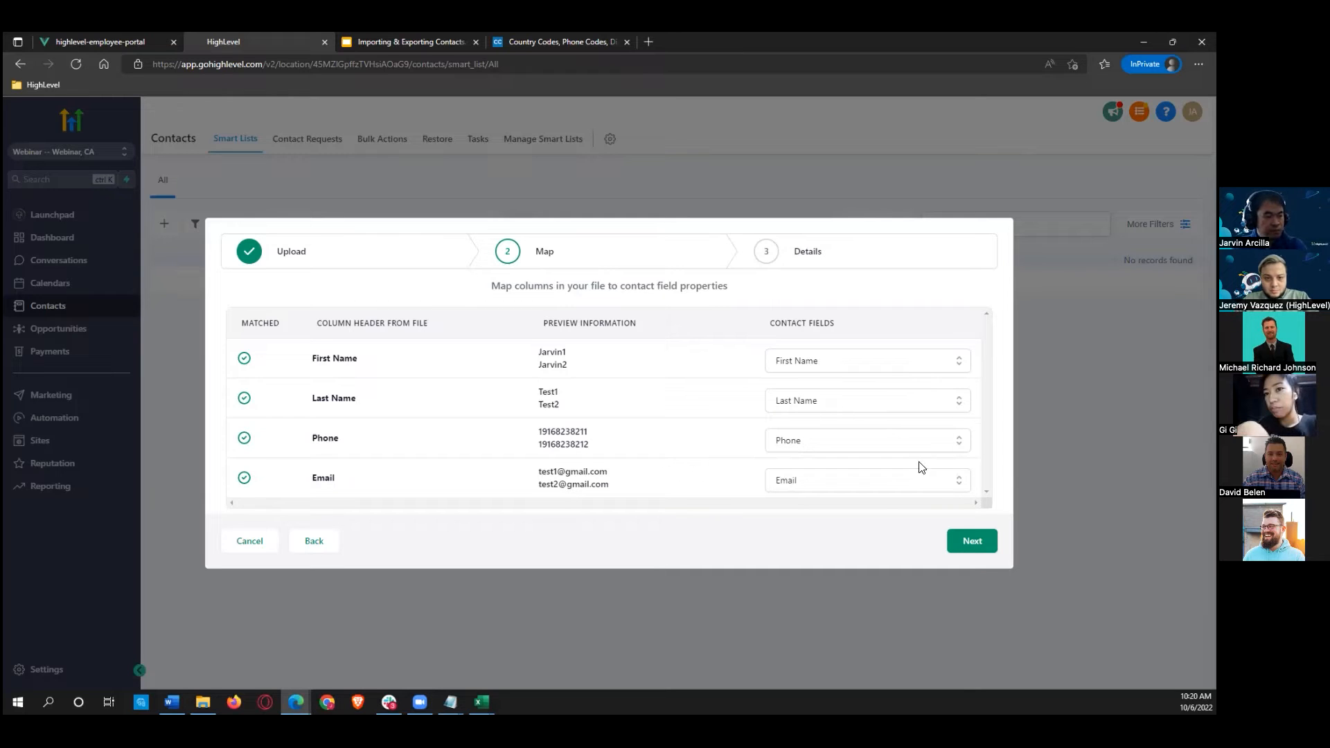
{"action": "left_click", "coordinate": [817, 485]}
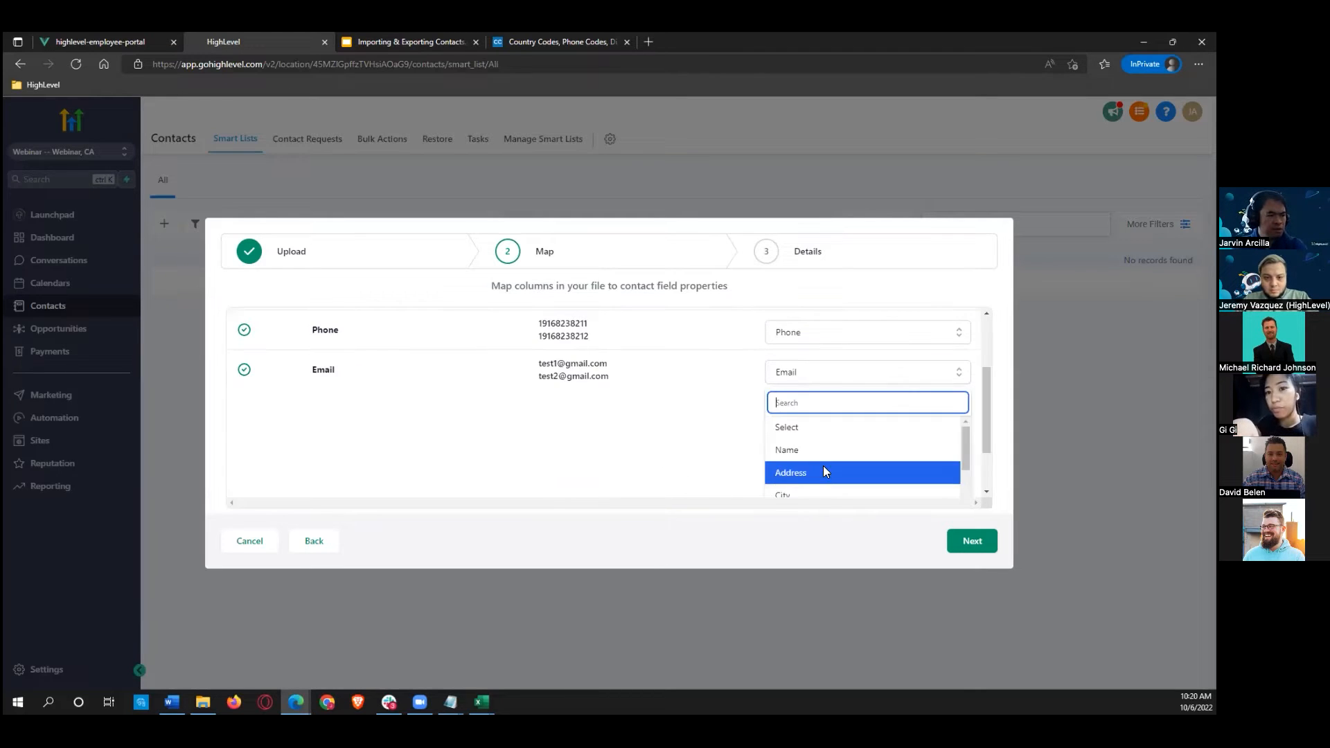
{"action": "left_click", "coordinate": [669, 430]}
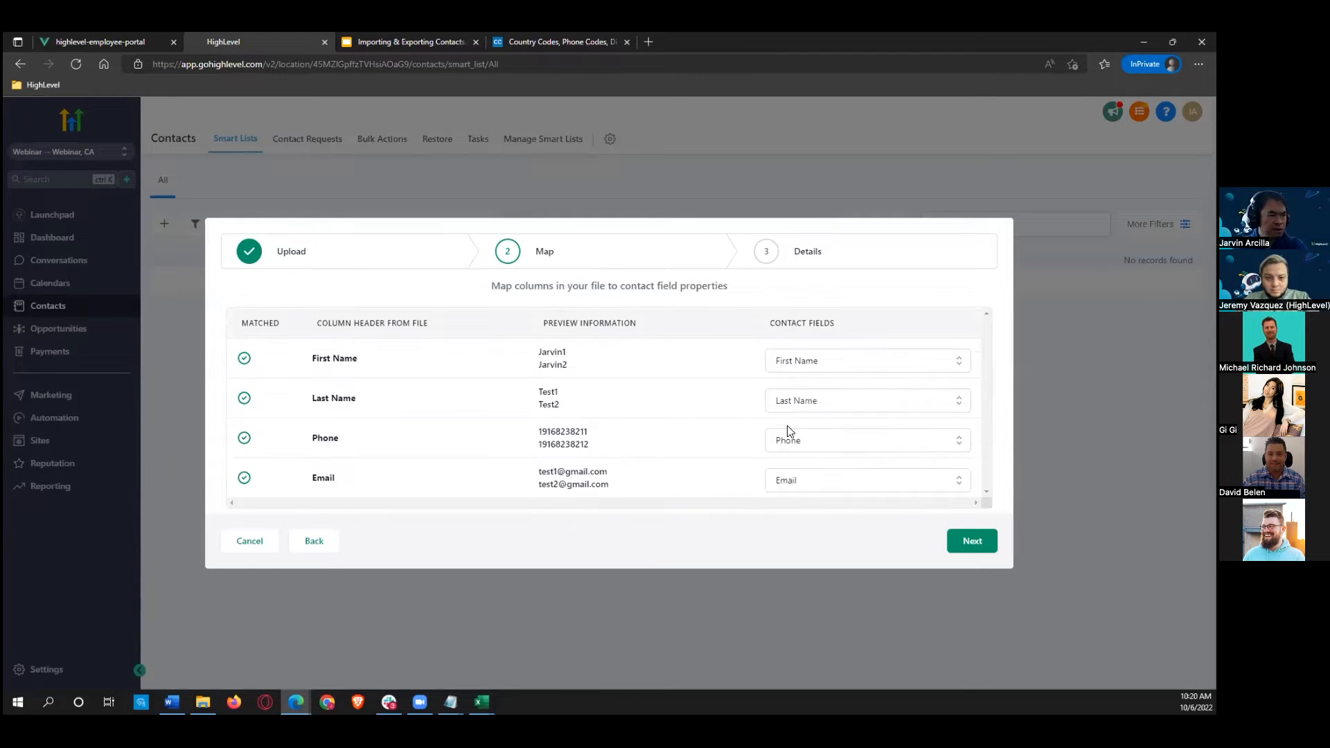
{"action": "left_click", "coordinate": [837, 480]}
{"action": "scroll", "coordinate": [876, 454], "scroll_direction": "up", "scroll_amount": 2}
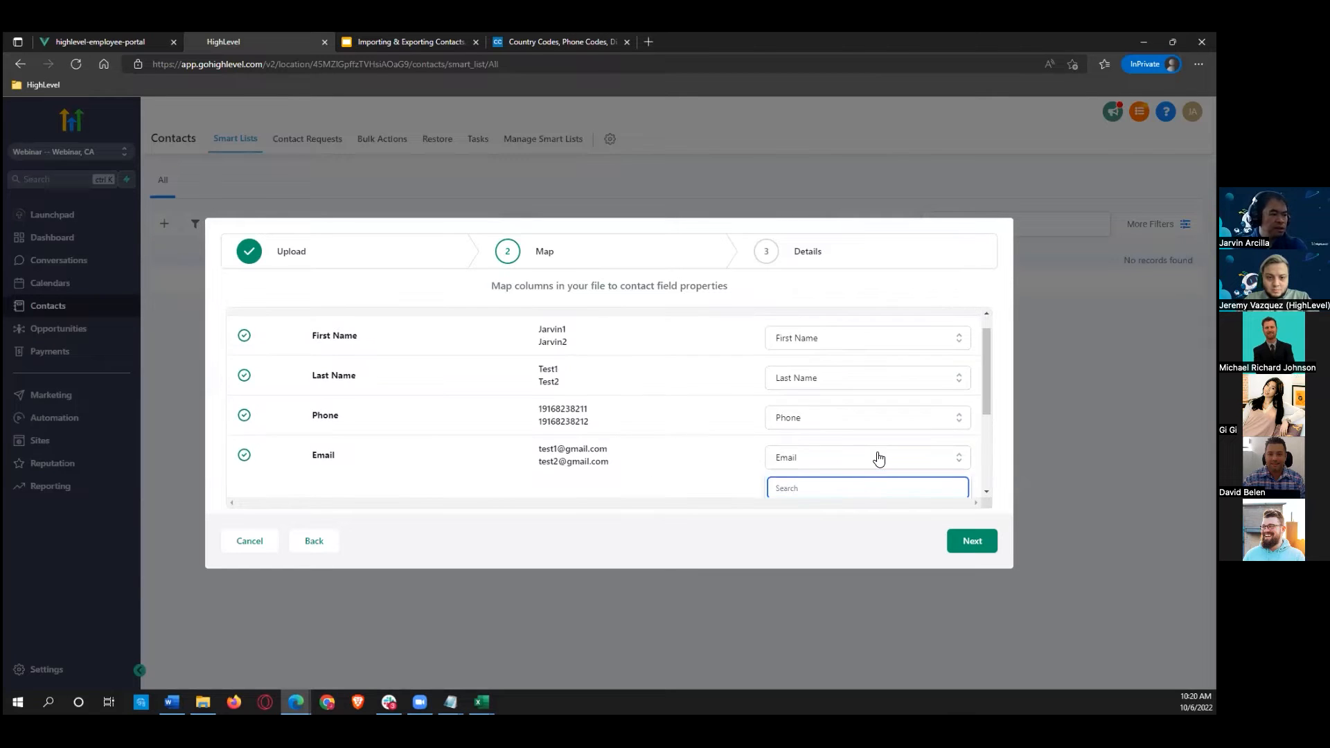
{"action": "scroll", "coordinate": [923, 398], "scroll_direction": "down", "scroll_amount": 2}
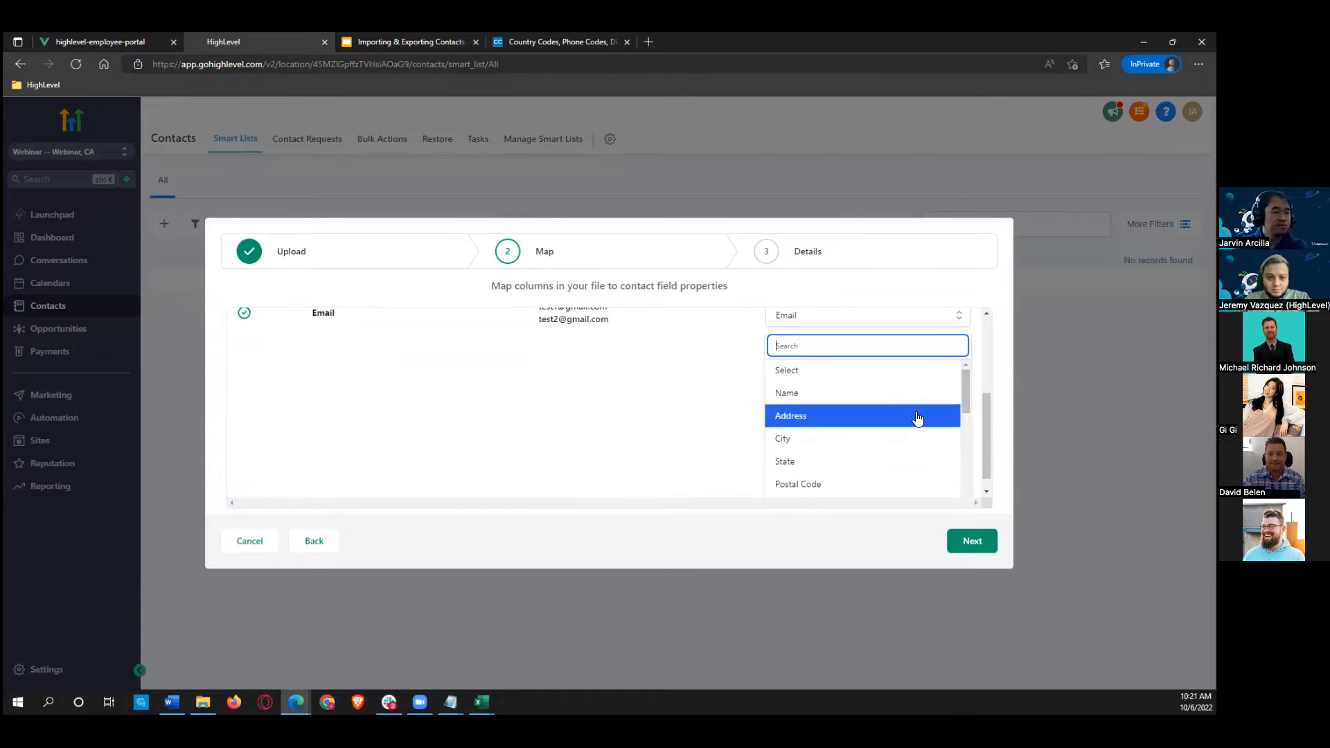
{"action": "left_click_drag", "start_coordinate": [960, 383], "coordinate": [964, 469]}
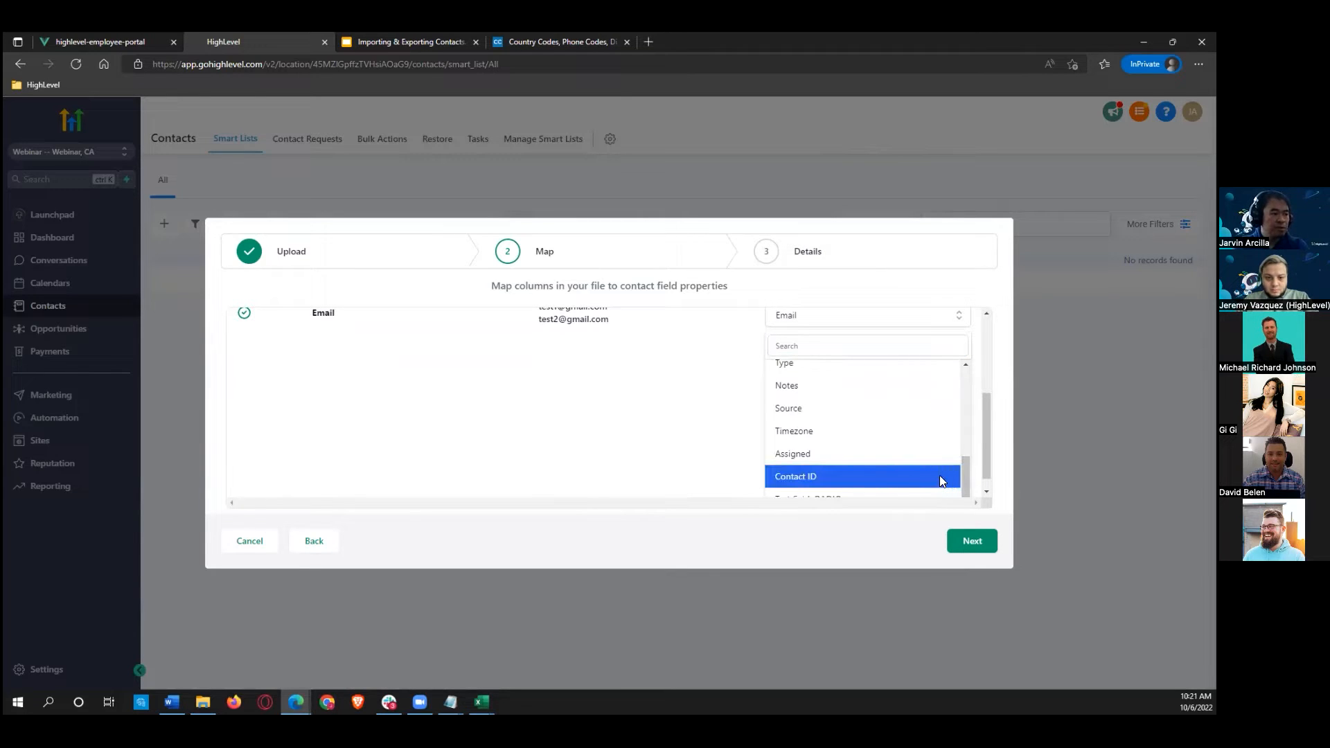
{"action": "left_click", "coordinate": [689, 417]}
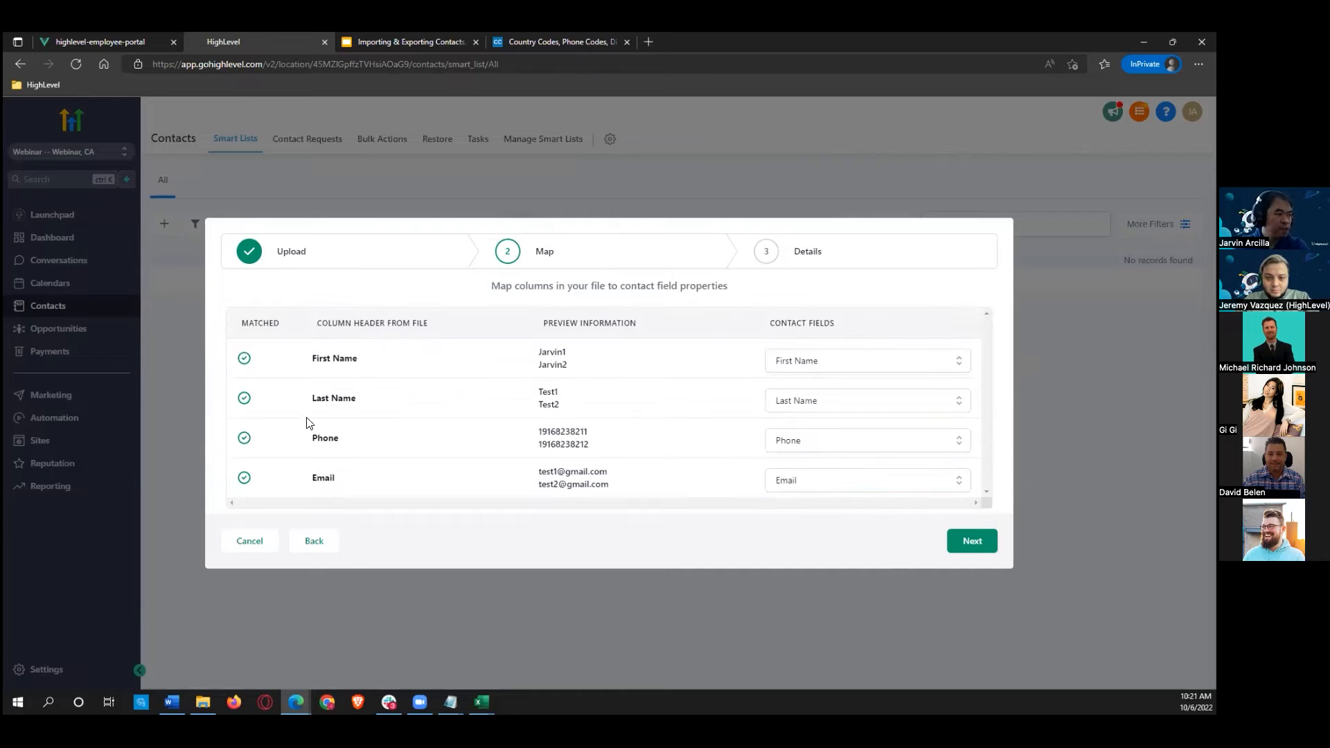
{"action": "left_click", "coordinate": [880, 482]}
{"action": "scroll", "coordinate": [984, 402], "scroll_direction": "down", "scroll_amount": 1}
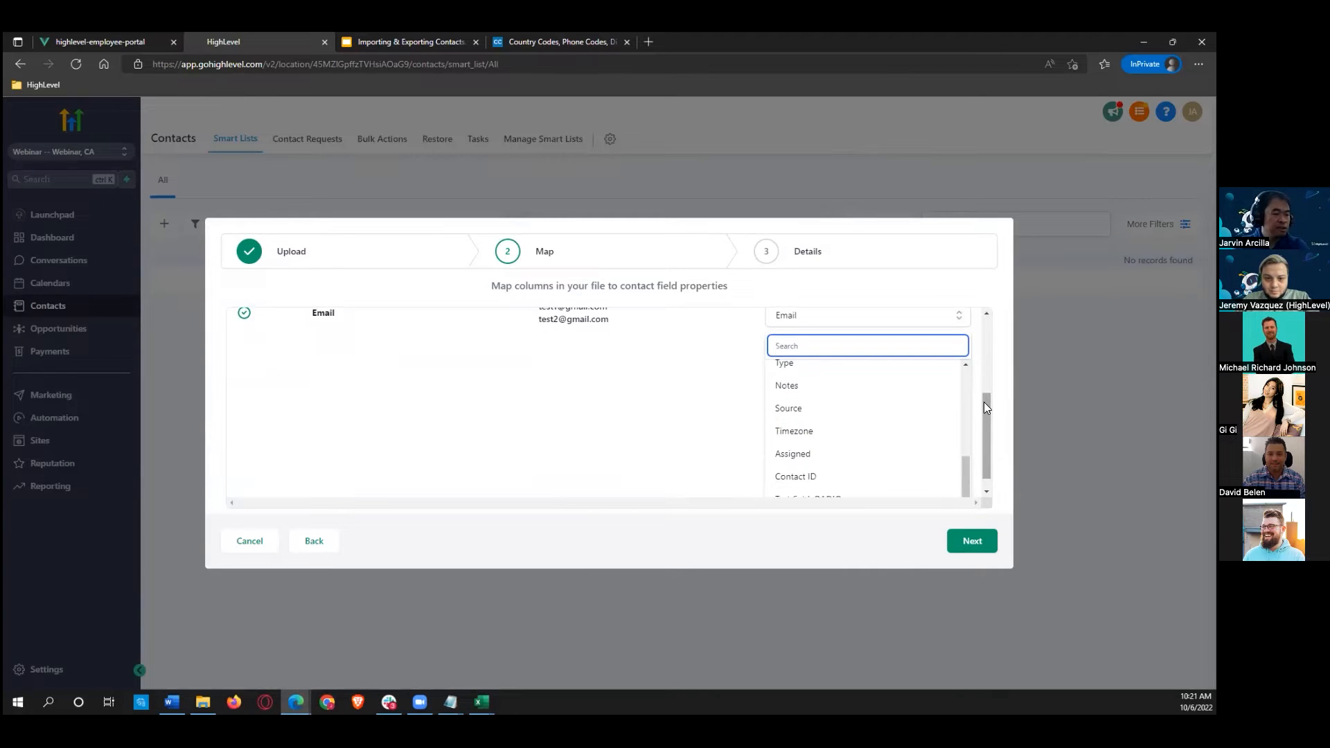
{"action": "left_click", "coordinate": [631, 450]}
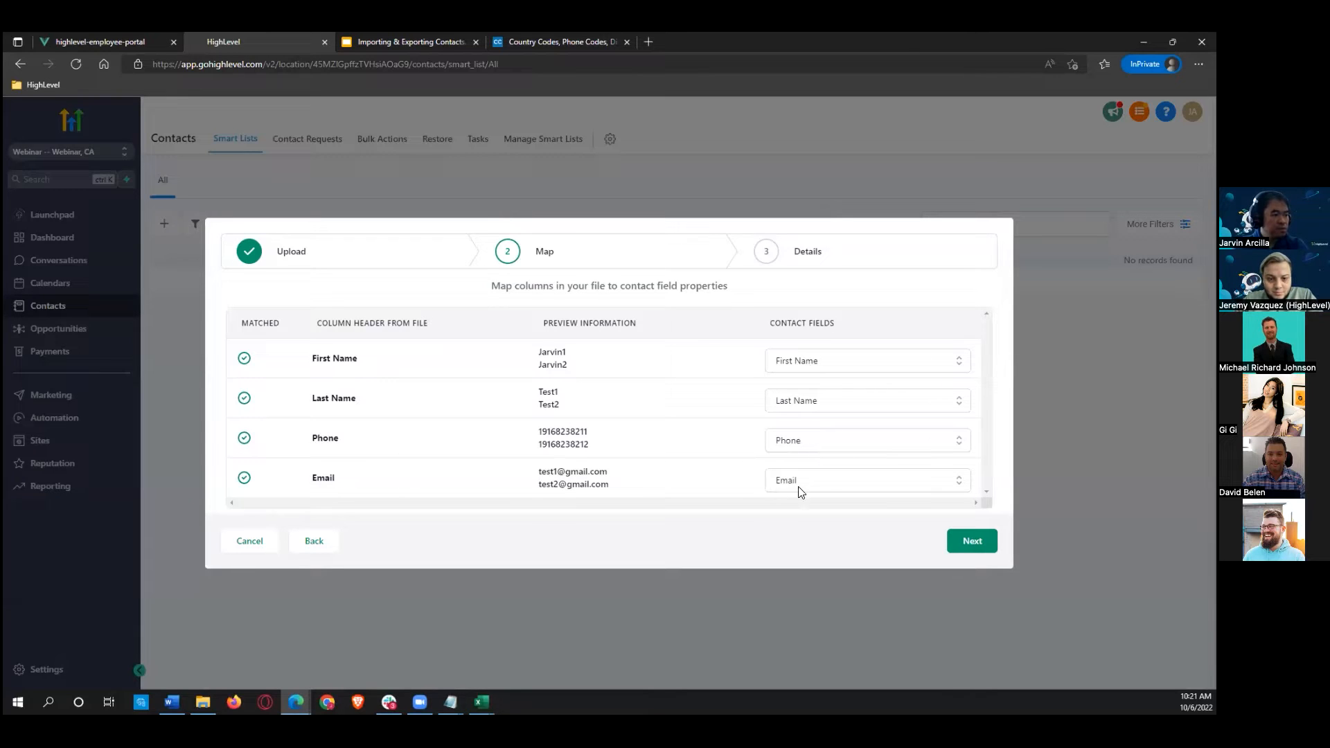
Step: Continue to the final import details, enable creating a list of contacts from the import, and expand the advanced settings
{"action": "left_click", "coordinate": [972, 540]}
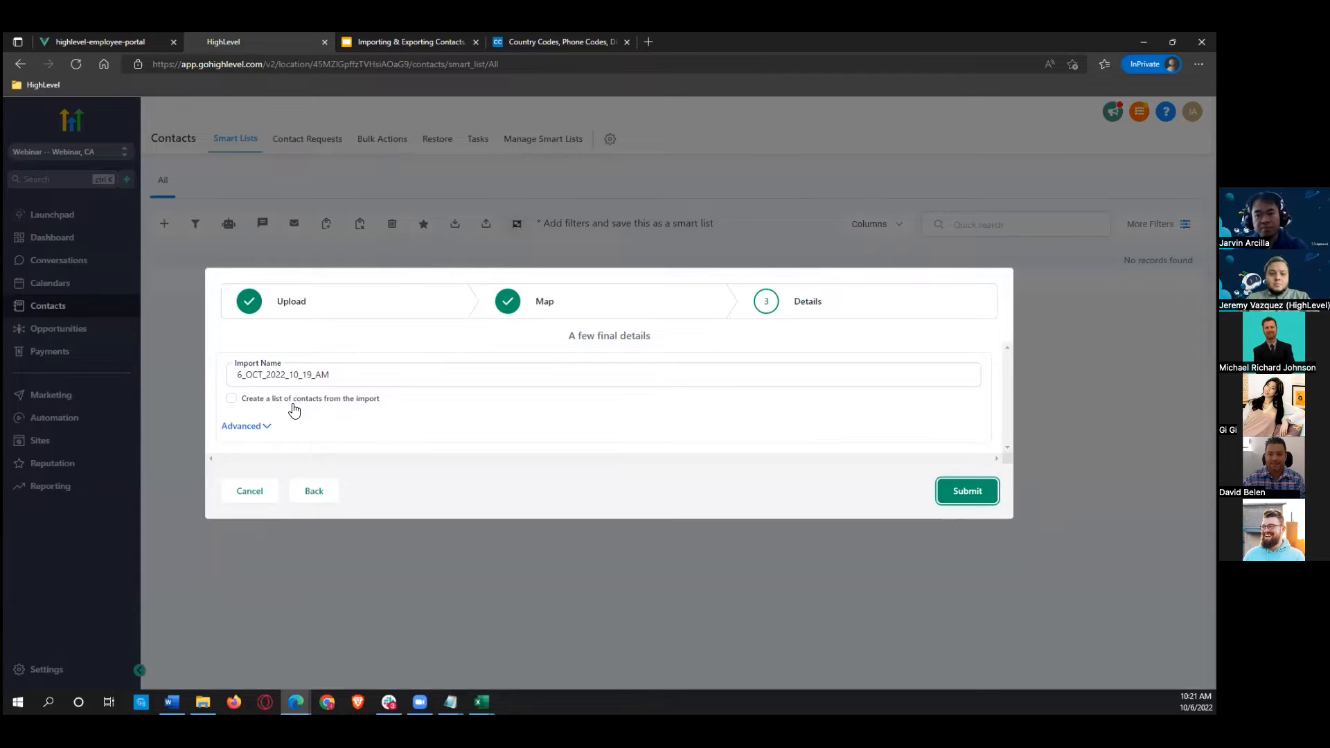
{"action": "left_click", "coordinate": [430, 373]}
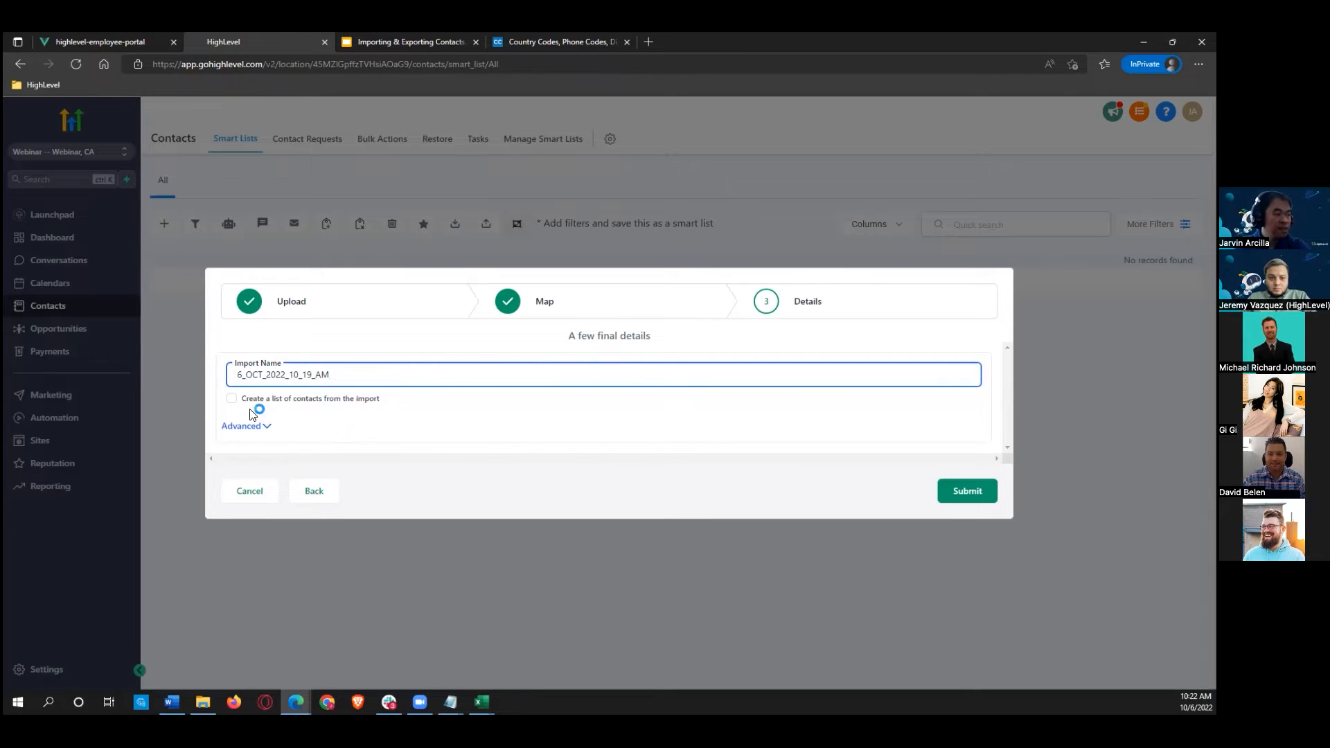
{"action": "left_click", "coordinate": [231, 401]}
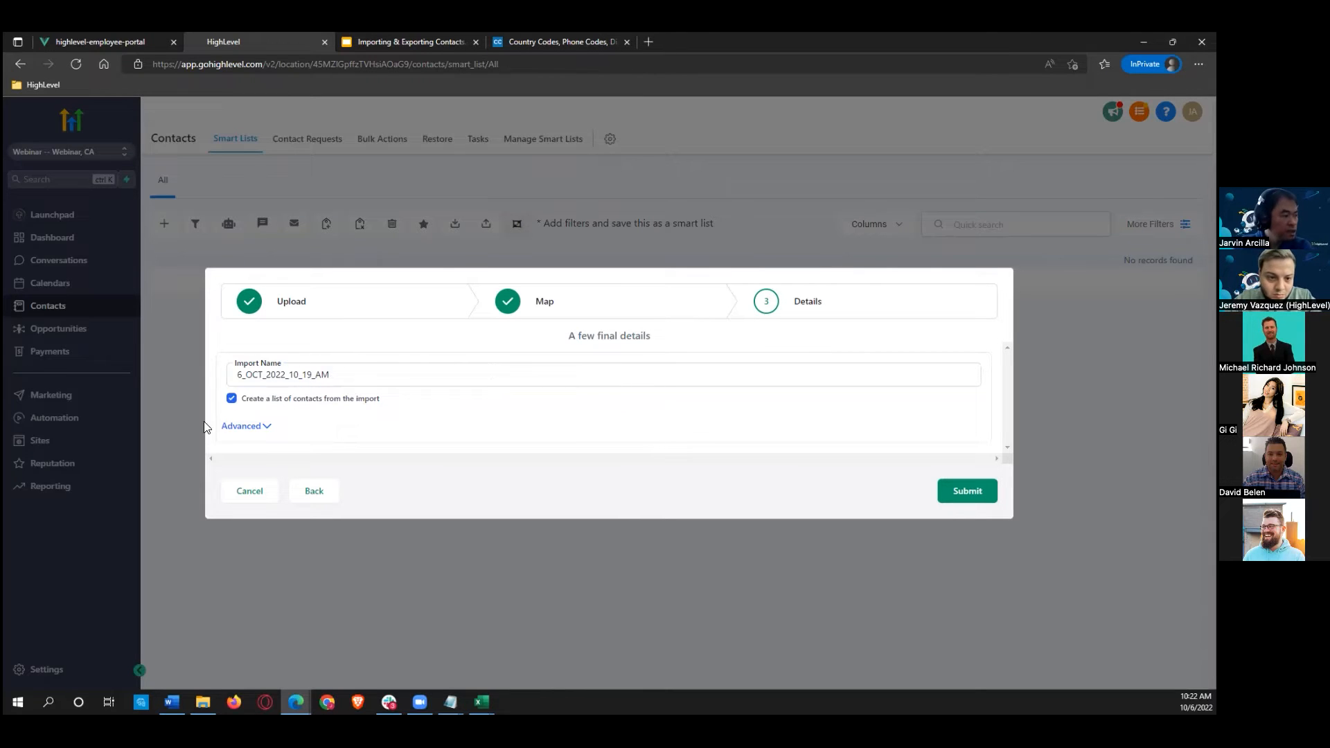
{"action": "left_click", "coordinate": [267, 434]}
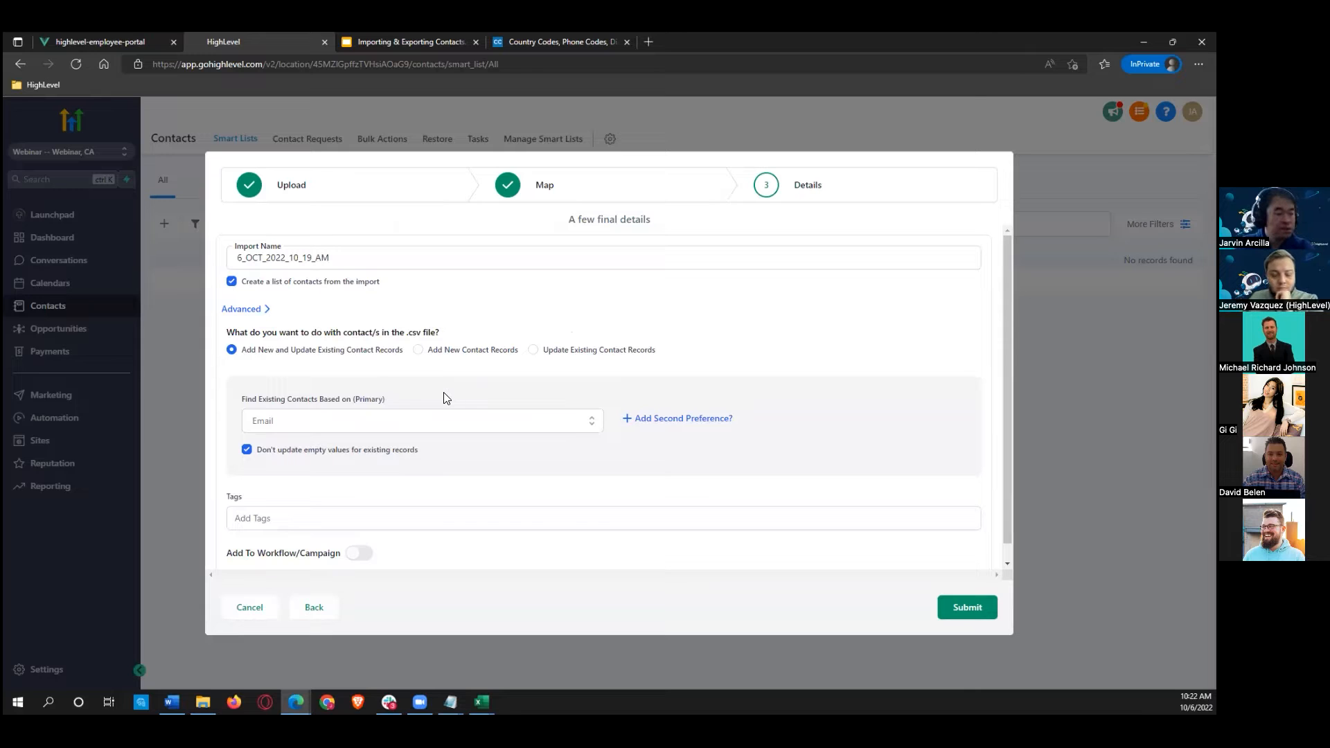
Step: Switch to the Webinar Worksheet raw.csv workbook in Excel and check the Phone header cell
{"action": "mouse_move", "coordinate": [482, 702]}
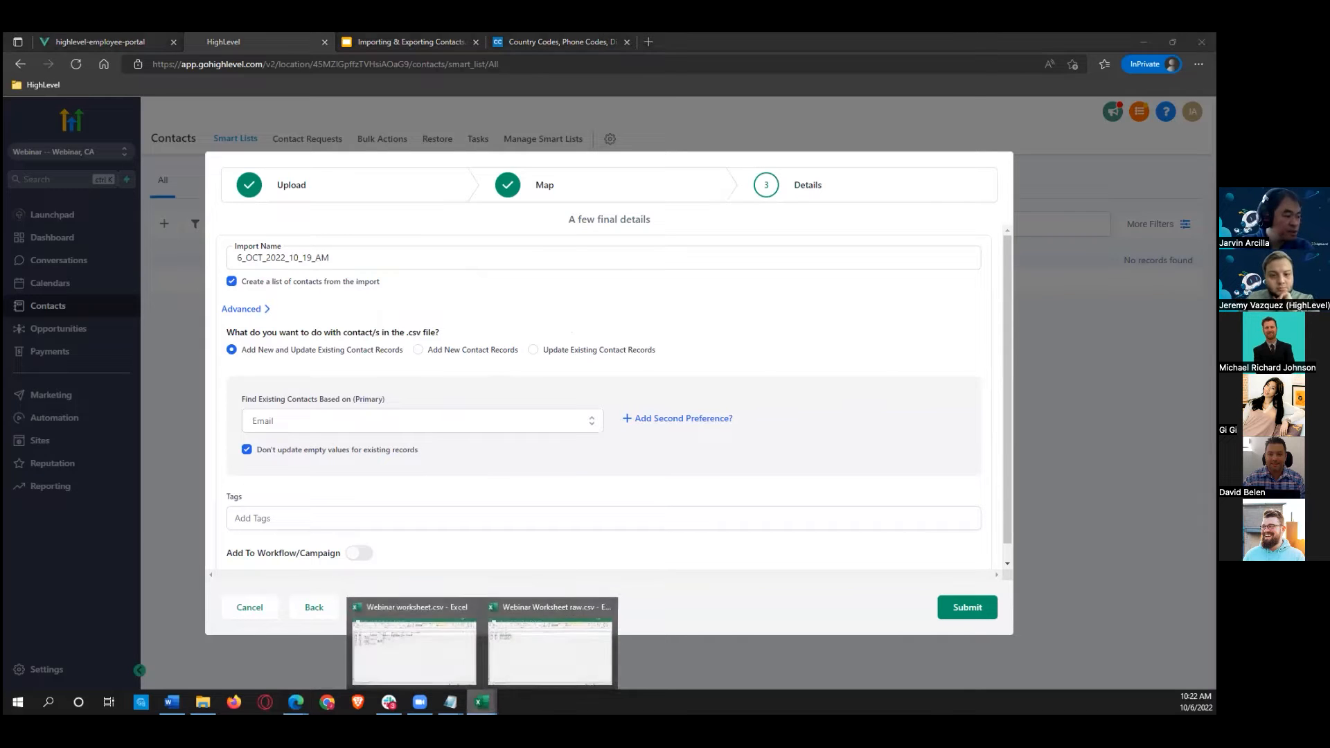
{"action": "left_click", "coordinate": [526, 648]}
{"action": "left_click", "coordinate": [135, 182]}
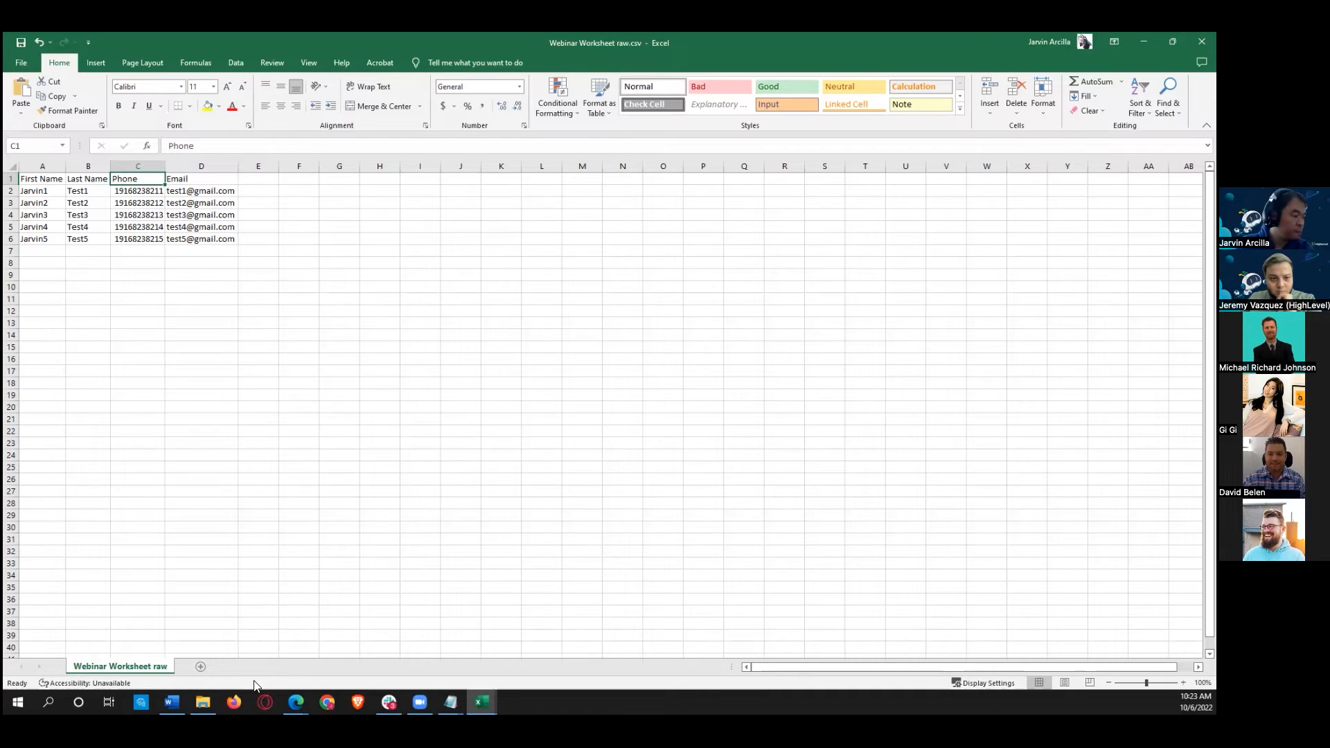
Step: Switch back to HighLevel in Edge and add Phone as the secondary preference for finding existing contacts
{"action": "left_click", "coordinate": [296, 702]}
{"action": "left_click", "coordinate": [352, 661]}
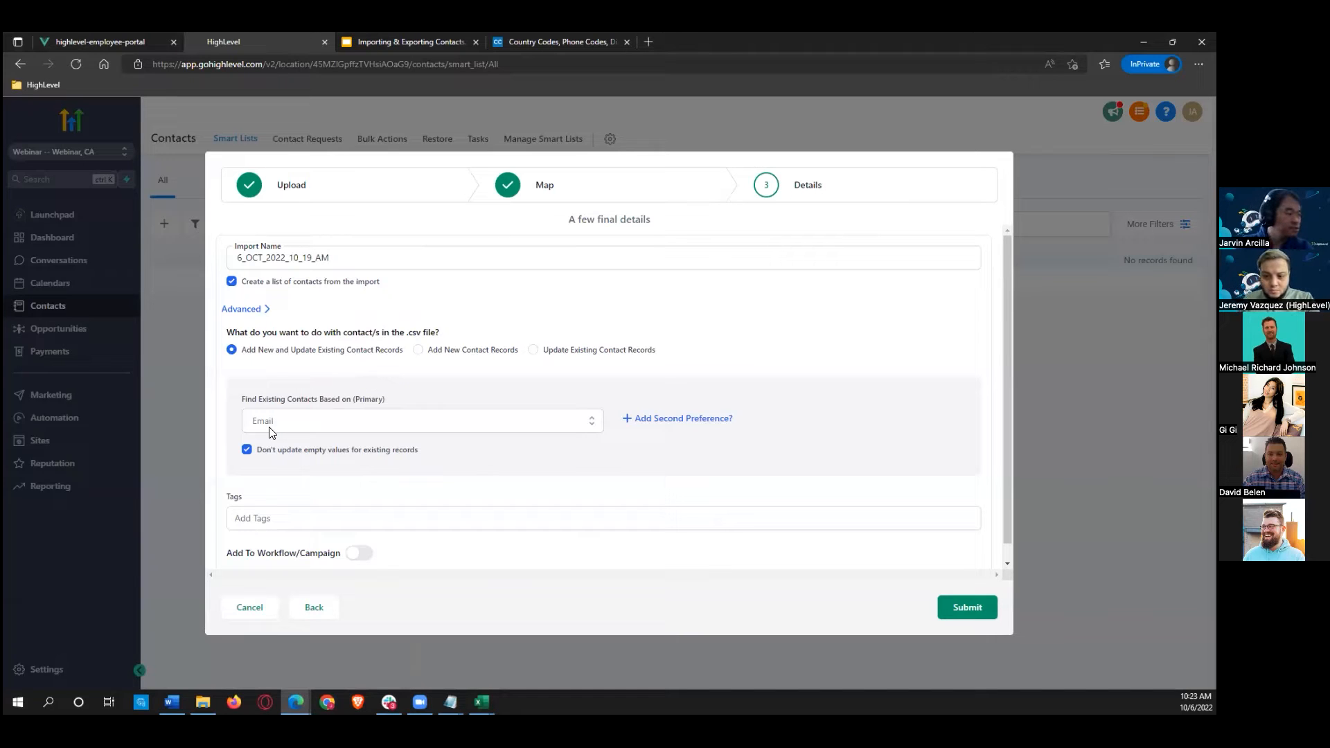
{"action": "left_click", "coordinate": [714, 420]}
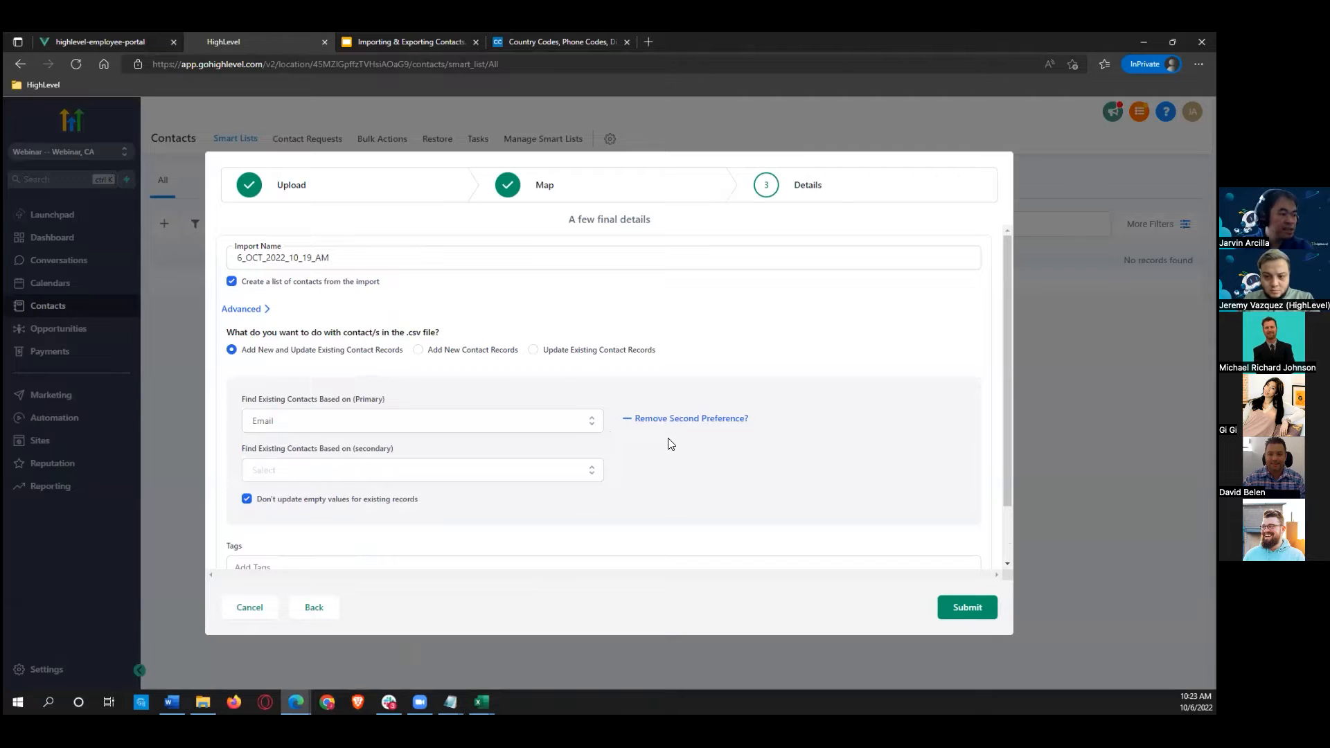
{"action": "left_click", "coordinate": [503, 476]}
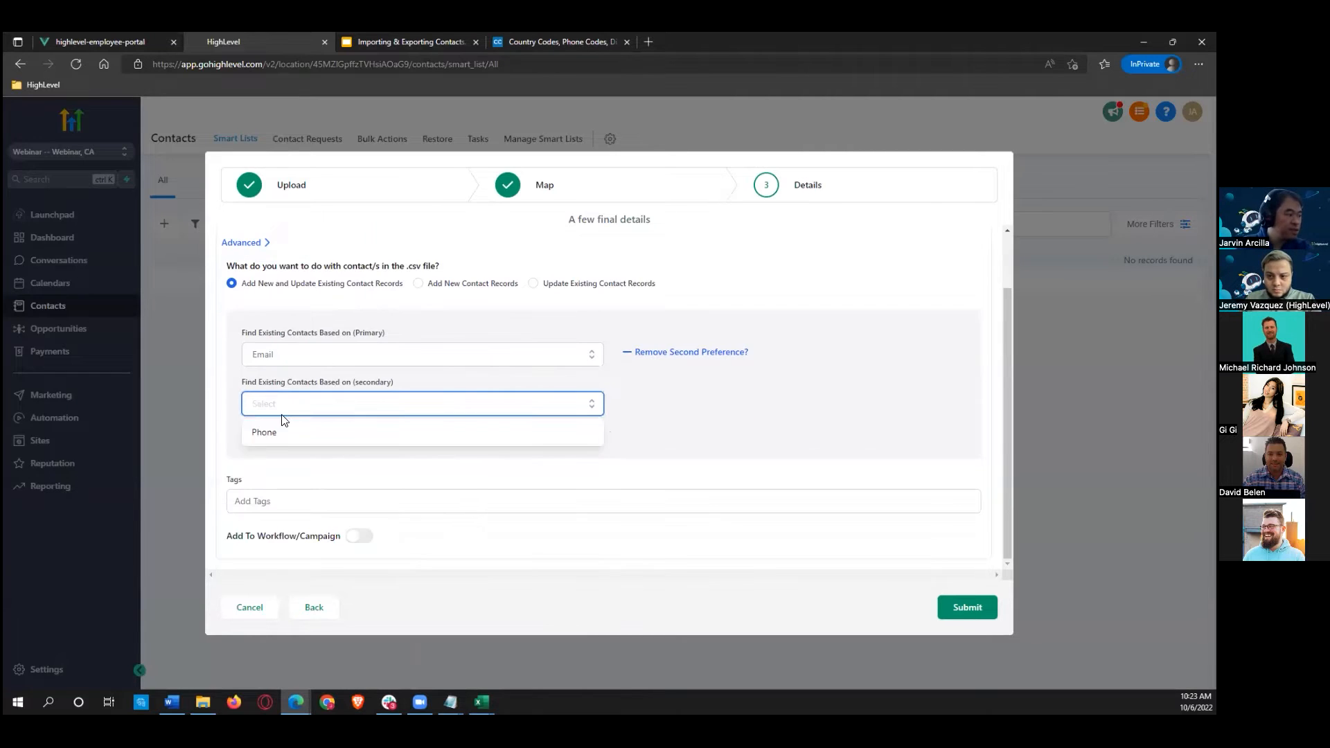
{"action": "left_click", "coordinate": [291, 439]}
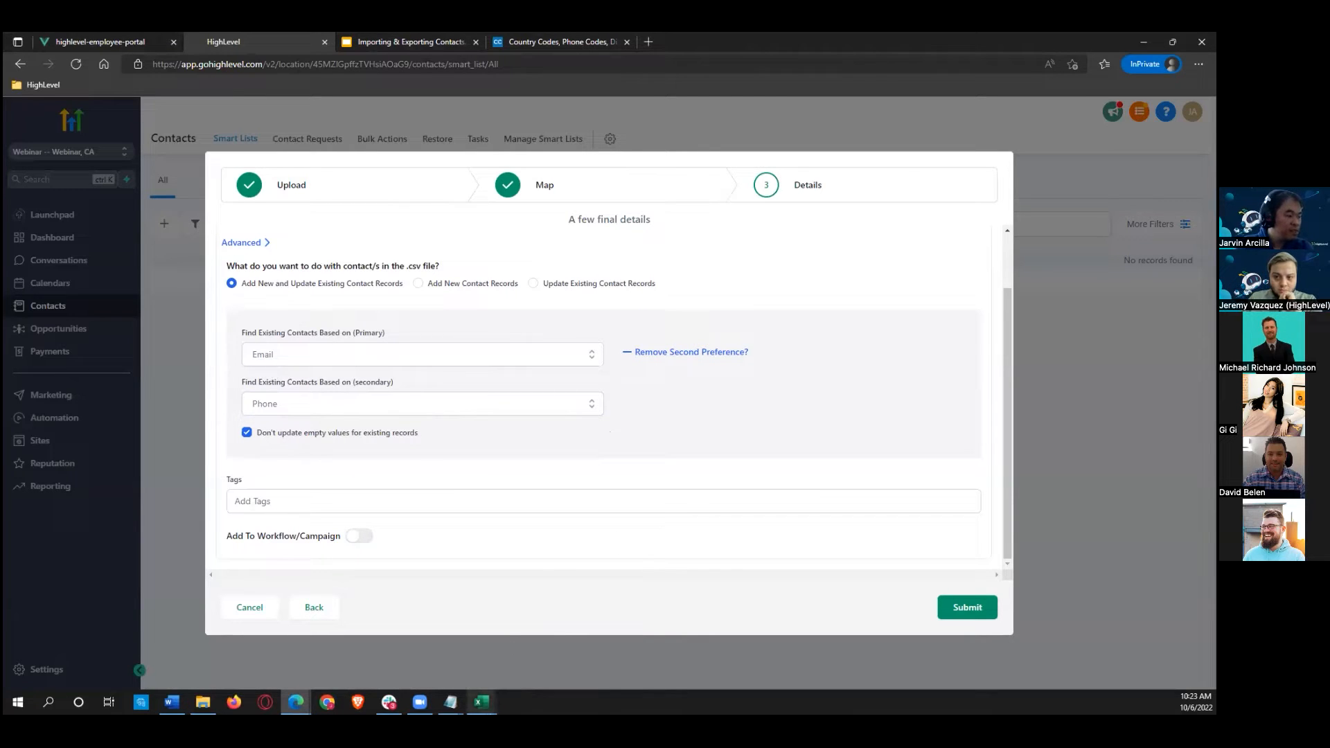
Step: In the Webinar Worksheet raw.csv workbook in Excel, clear the phone number in C5 and the email in D3
{"action": "mouse_move", "coordinate": [481, 702]}
{"action": "left_click", "coordinate": [547, 648]}
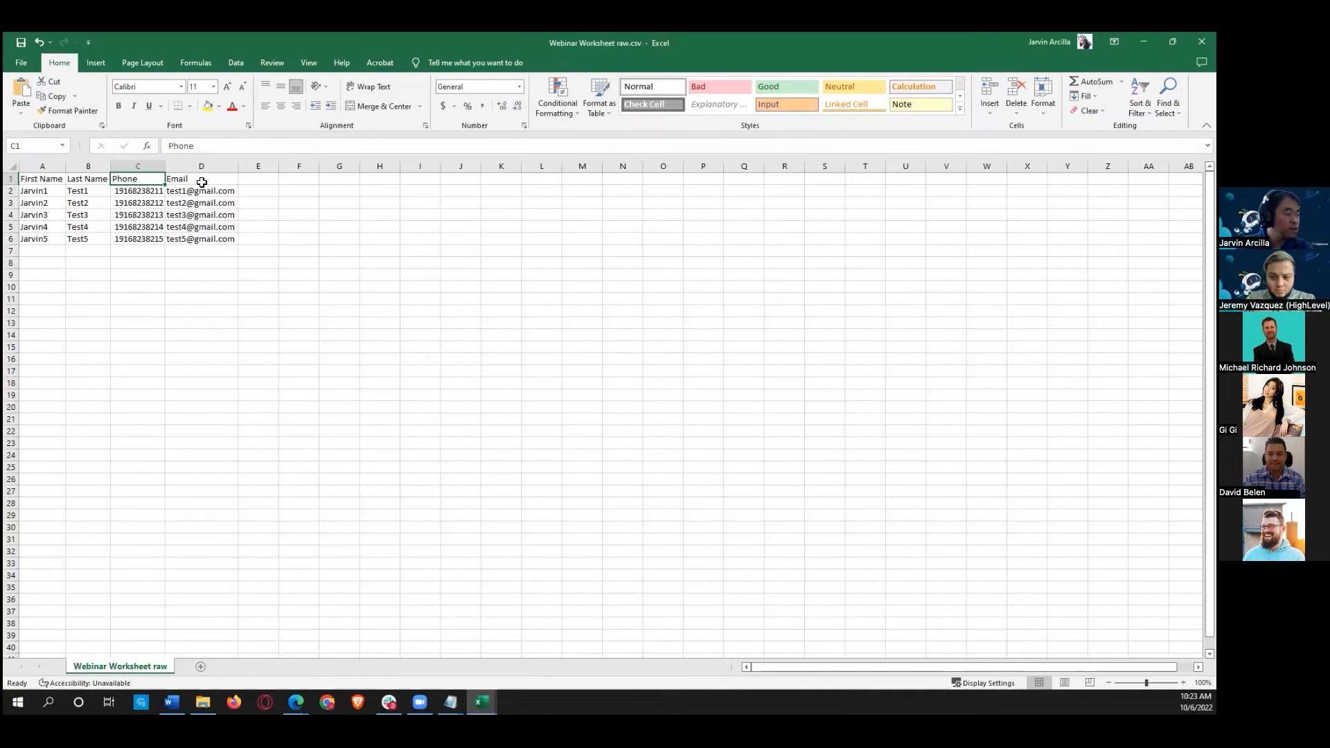
{"action": "left_click", "coordinate": [147, 242]}
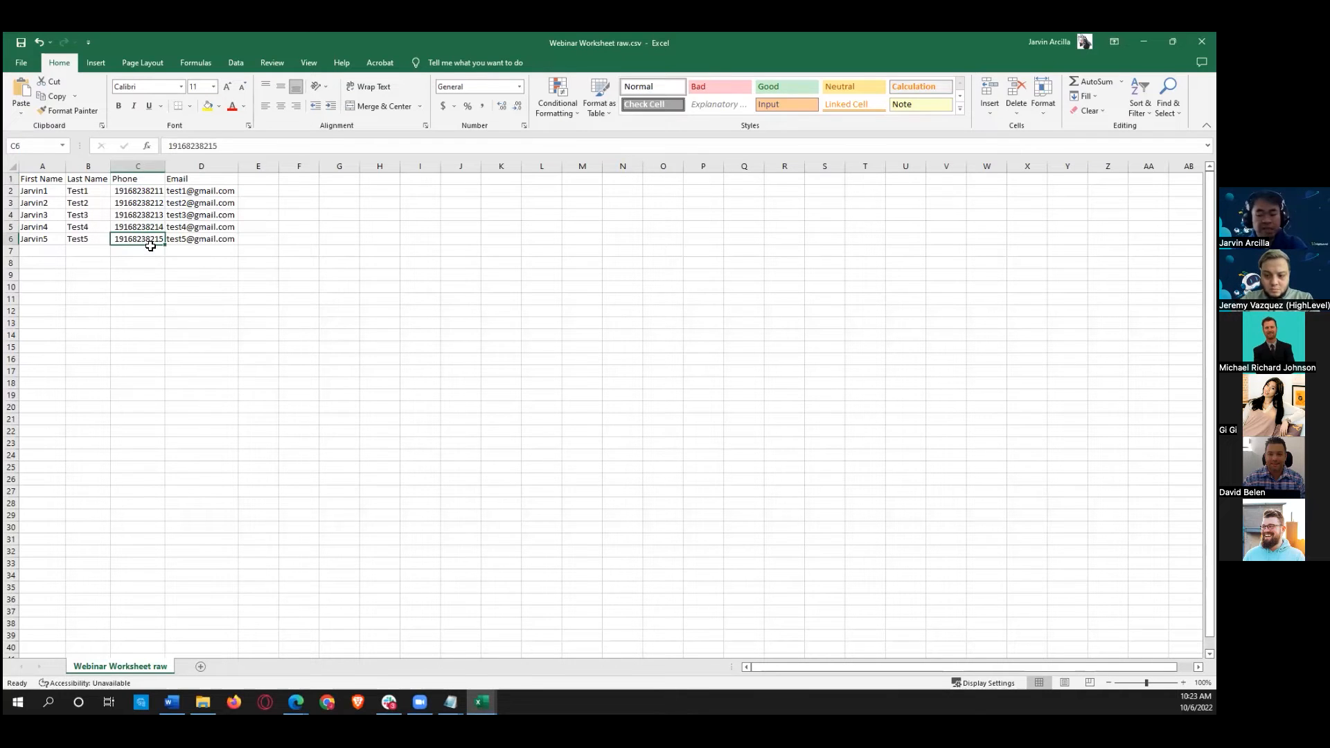
{"action": "key", "text": "Up"}
{"action": "key", "text": "Delete"}
{"action": "key", "text": "Right"}
{"action": "key", "text": "Up"}
{"action": "key", "text": "Up"}
{"action": "key", "text": "Delete"}
{"action": "key", "text": "Down"}
{"action": "left_click", "coordinate": [162, 264]}
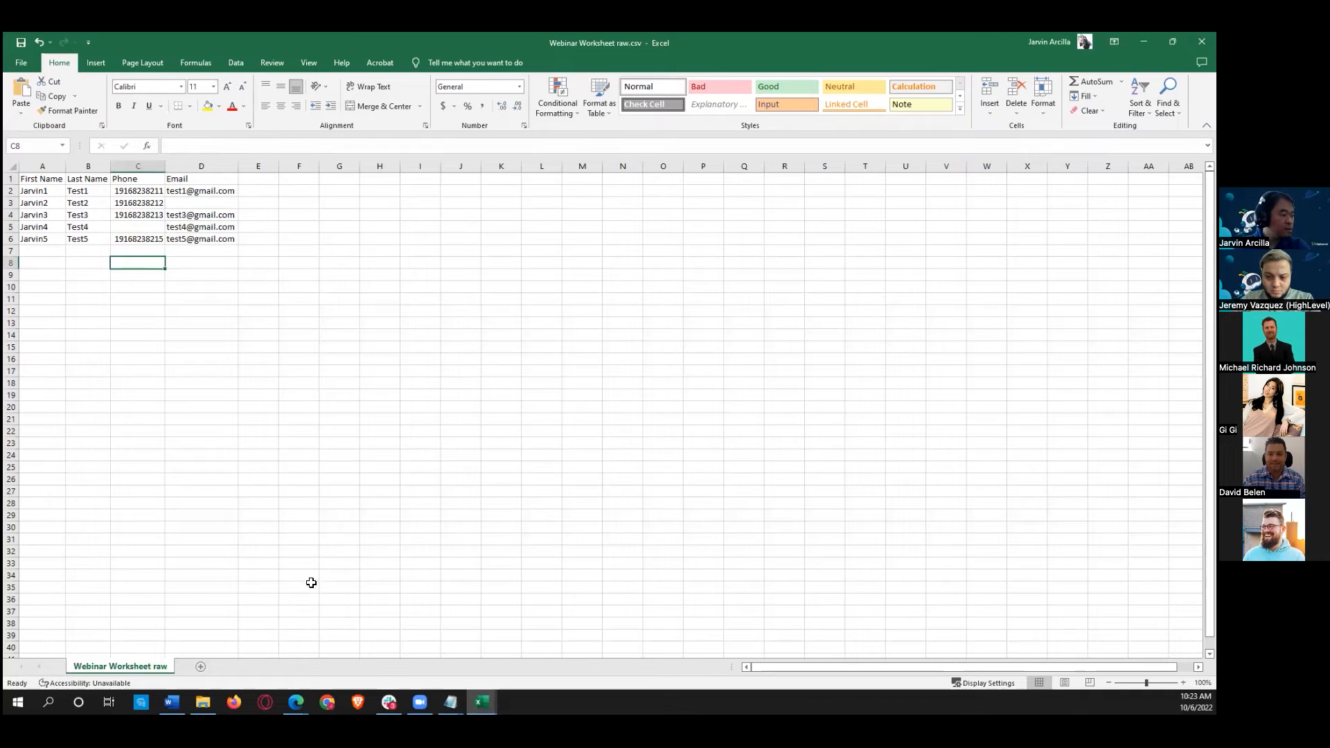
Step: Return to the HighLevel import details in Edge and remove the second preference for finding existing contacts
{"action": "mouse_move", "coordinate": [296, 702]}
{"action": "left_click", "coordinate": [334, 648]}
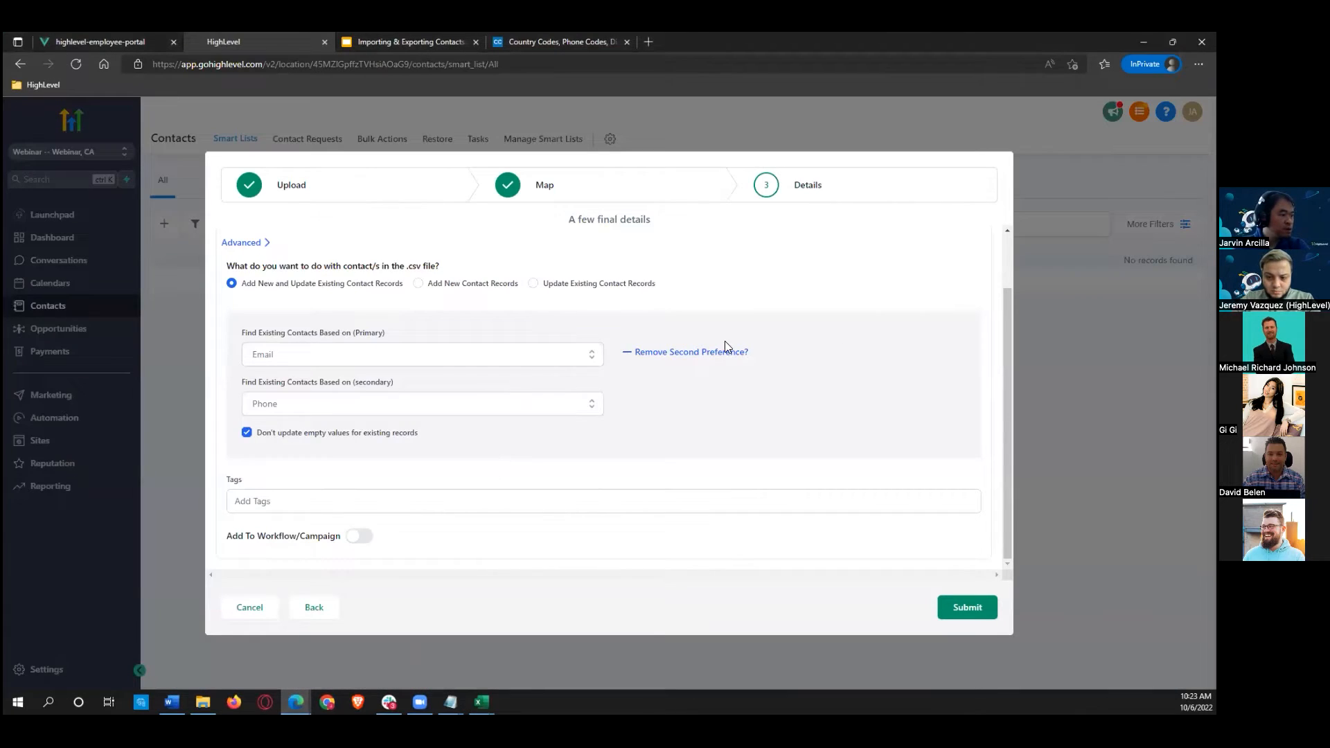
{"action": "left_click", "coordinate": [678, 357]}
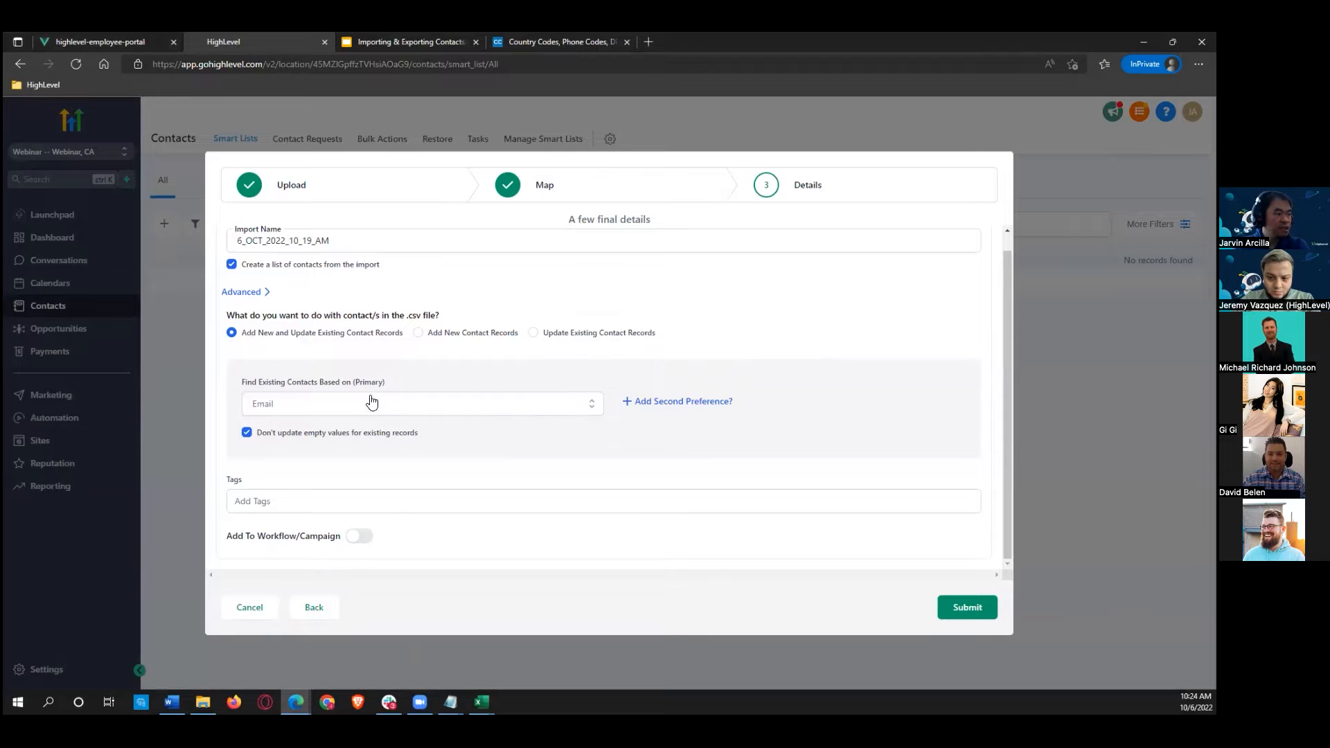
Step: Switch to the Webinar Worksheet raw.csv workbook in Excel and examine the rows missing an email or phone number
{"action": "mouse_move", "coordinate": [481, 702]}
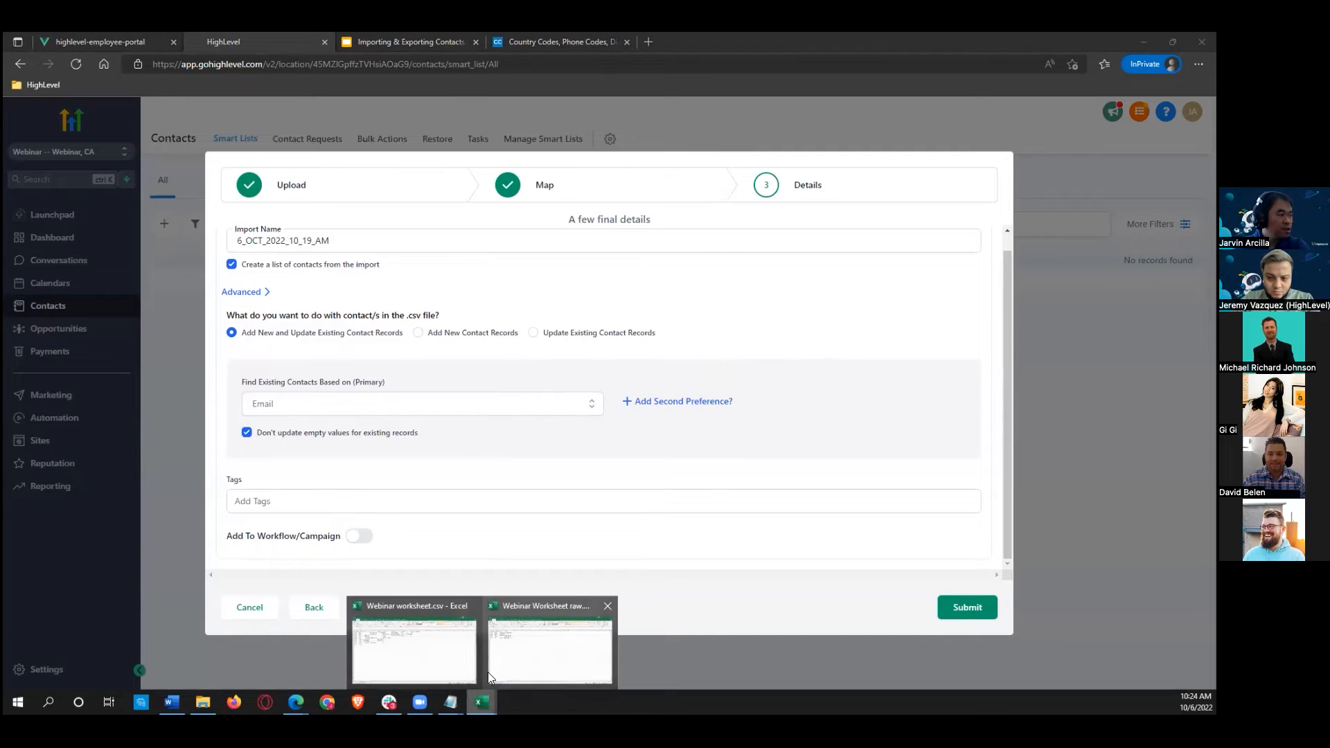
{"action": "left_click", "coordinate": [535, 651]}
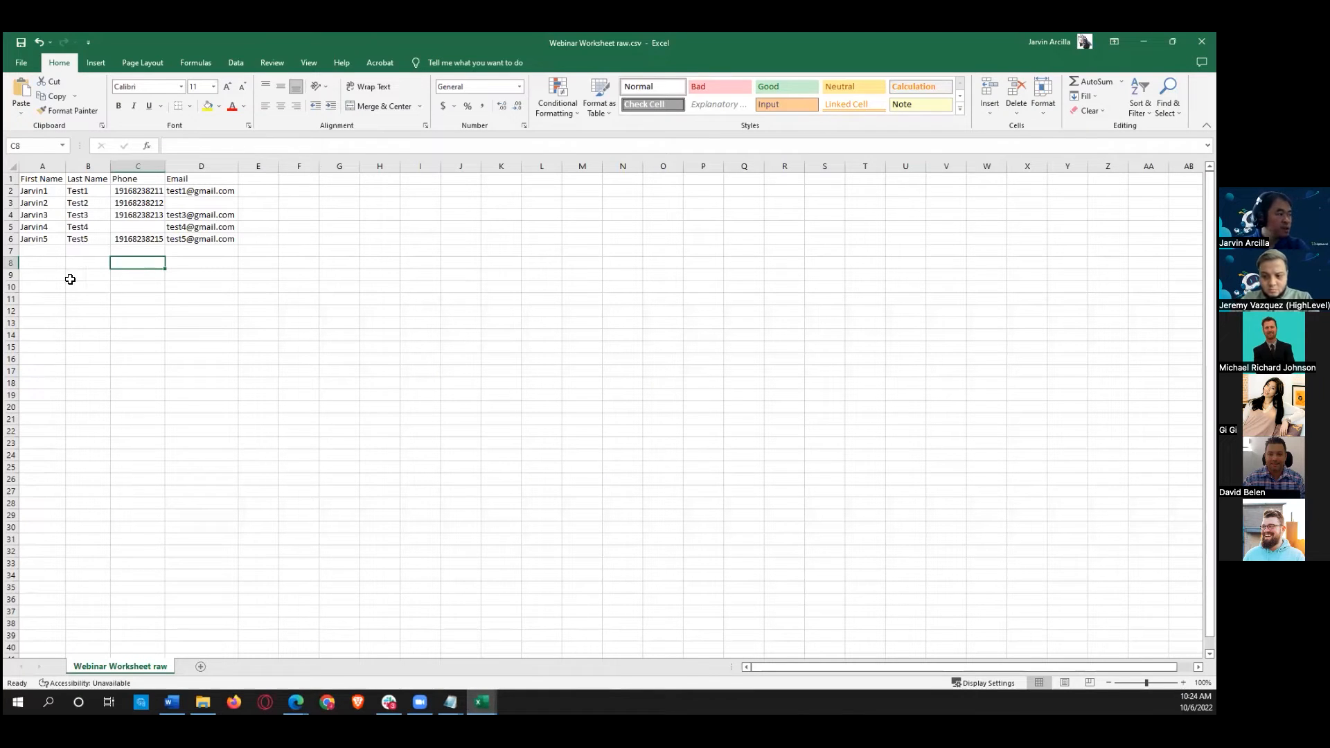
{"action": "left_click", "coordinate": [30, 203]}
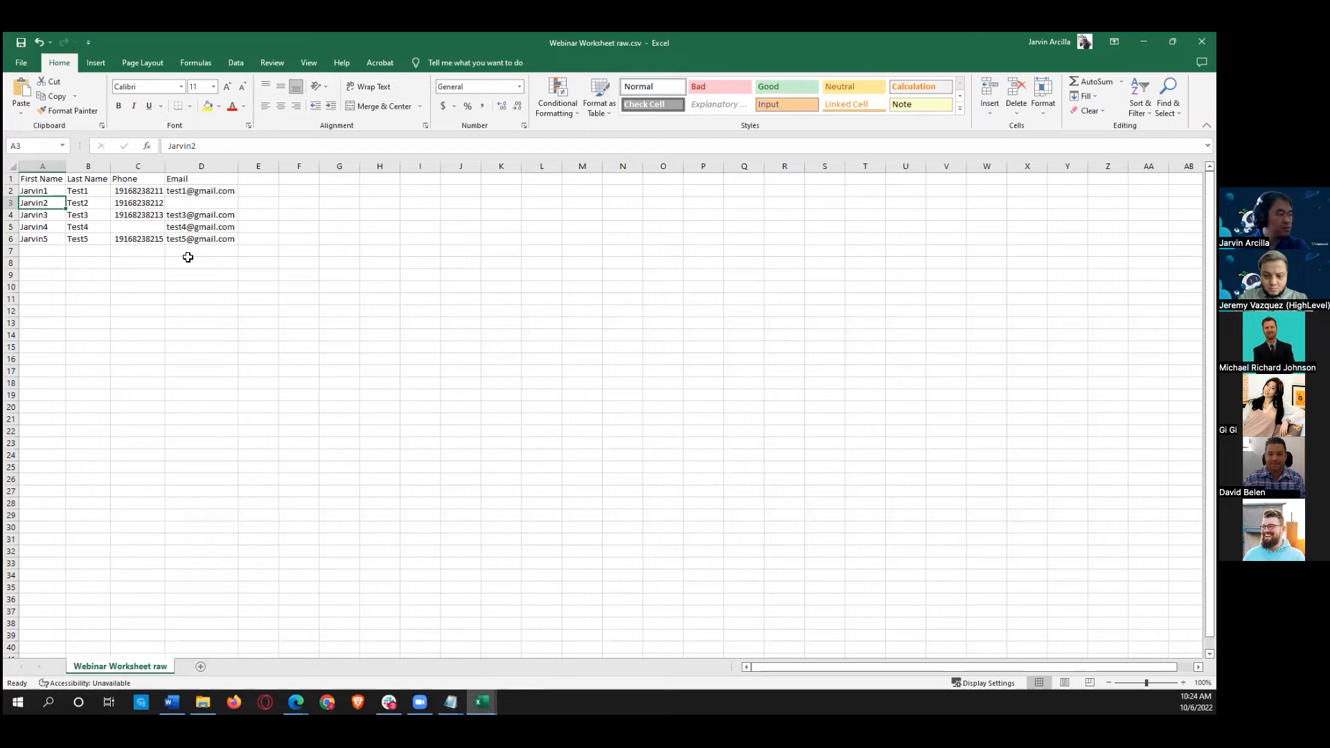
{"action": "left_click", "coordinate": [131, 228]}
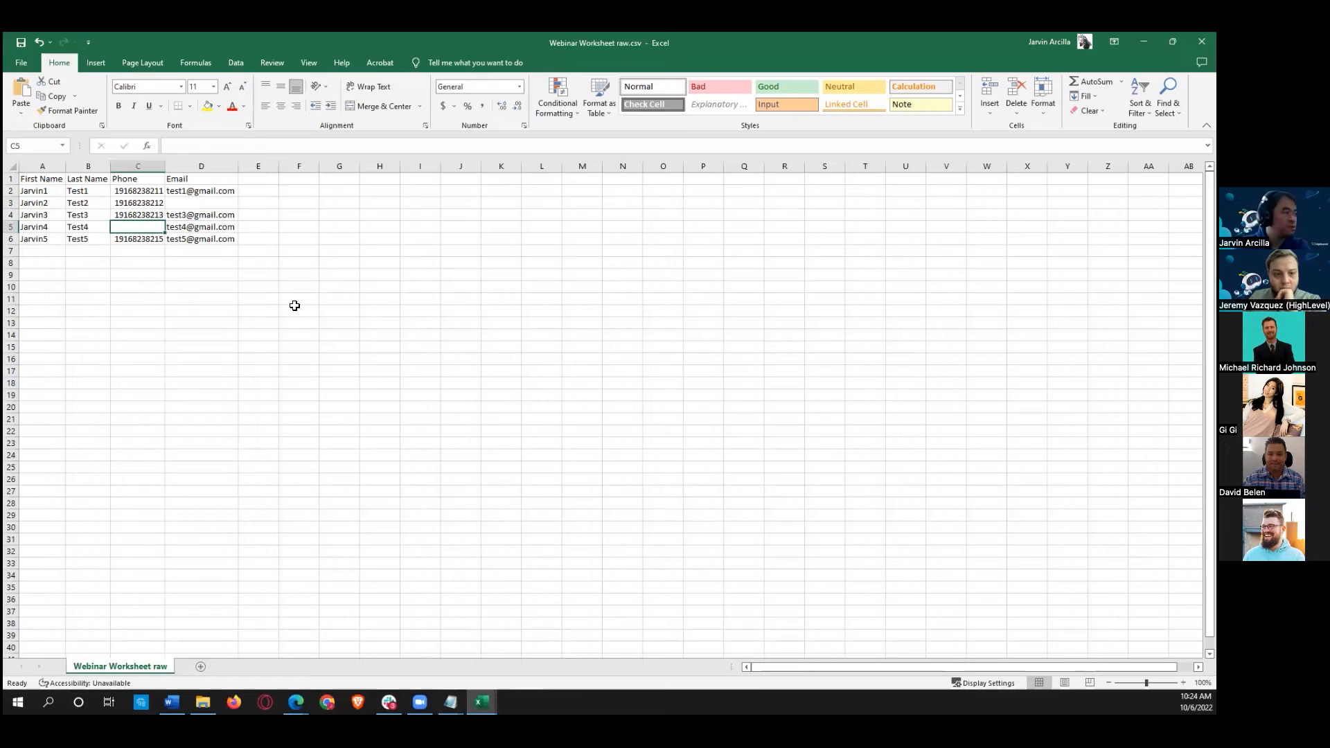
Step: Undo the clearing of the email in D3 and the phone number in C5
{"action": "left_click", "coordinate": [206, 303]}
{"action": "key", "text": "ctrl+z"}
{"action": "key", "text": "ctrl+z"}
{"action": "left_click", "coordinate": [160, 286]}
{"action": "left_click", "coordinate": [148, 228]}
{"action": "left_click", "coordinate": [259, 275]}
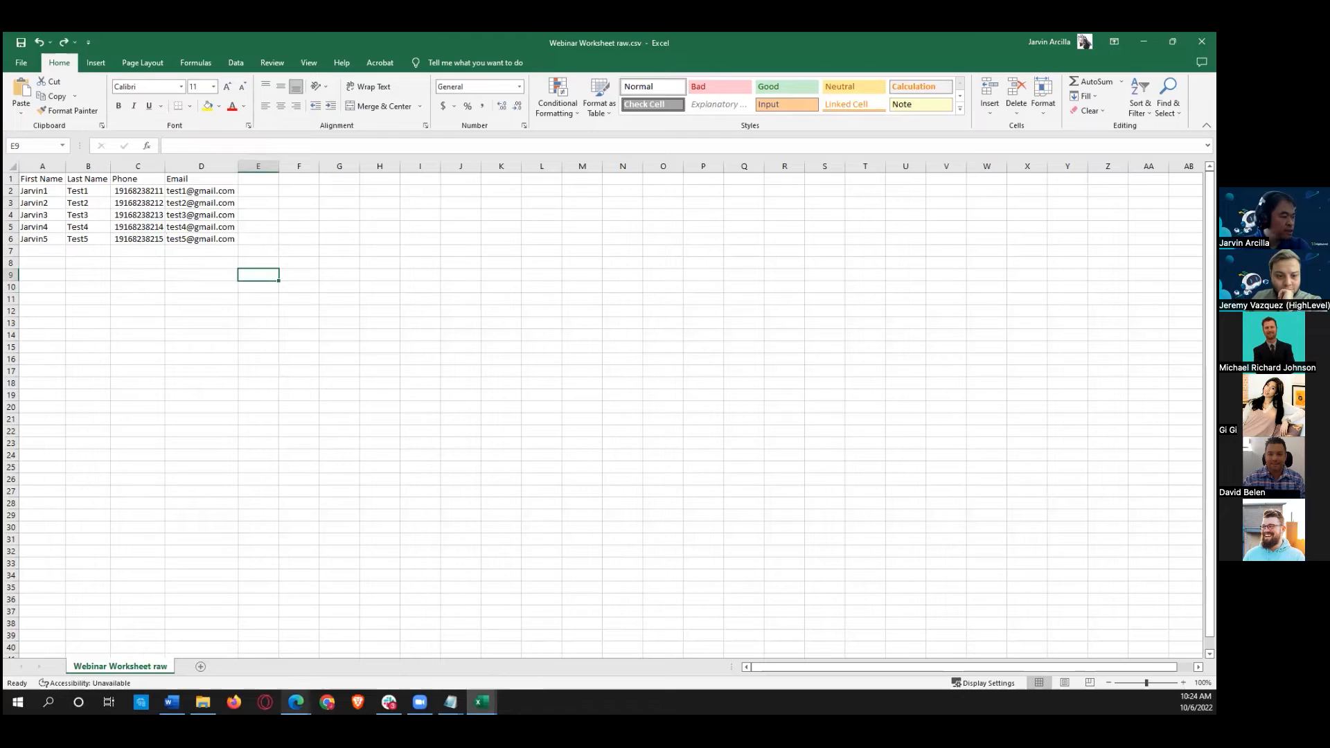
Step: Return to HighLevel in Edge and add a second preference that finds existing contacts based on Phone
{"action": "mouse_move", "coordinate": [296, 702]}
{"action": "left_click", "coordinate": [356, 645]}
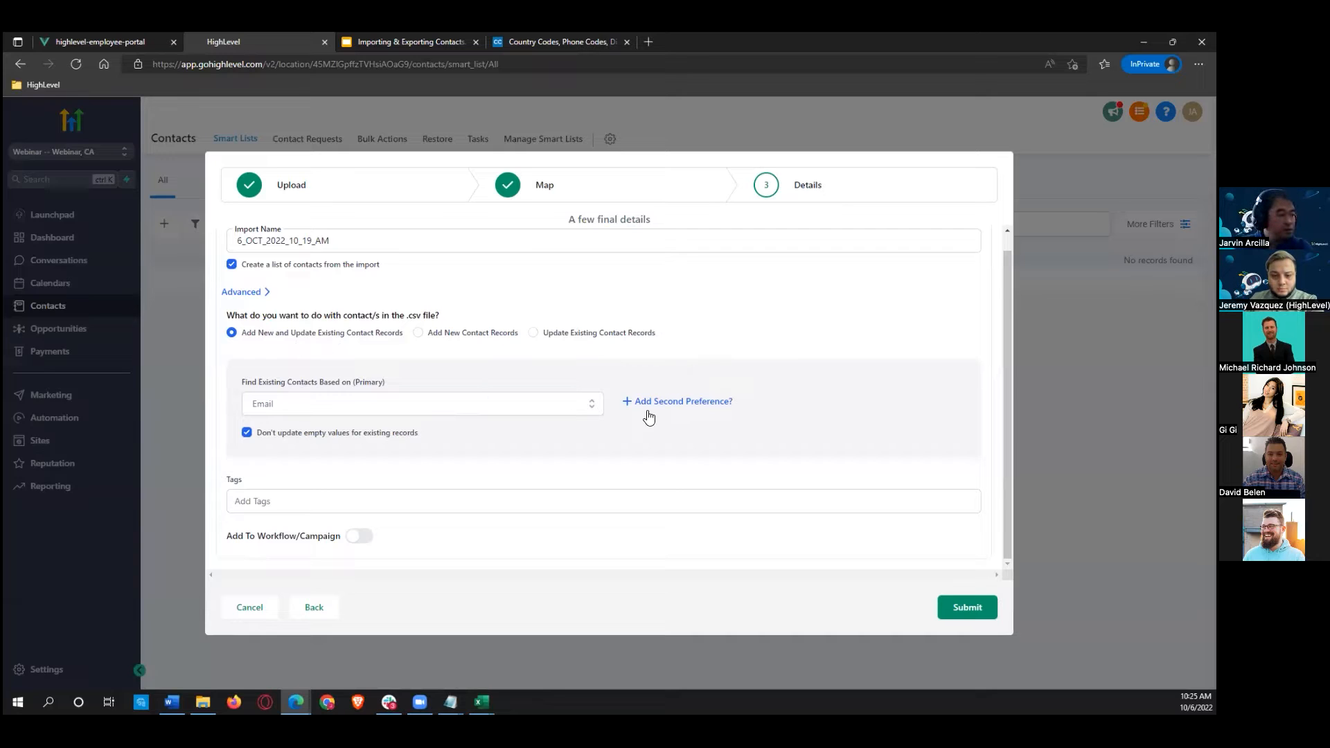
{"action": "left_click", "coordinate": [658, 403]}
{"action": "left_click", "coordinate": [446, 406]}
{"action": "left_click", "coordinate": [405, 435]}
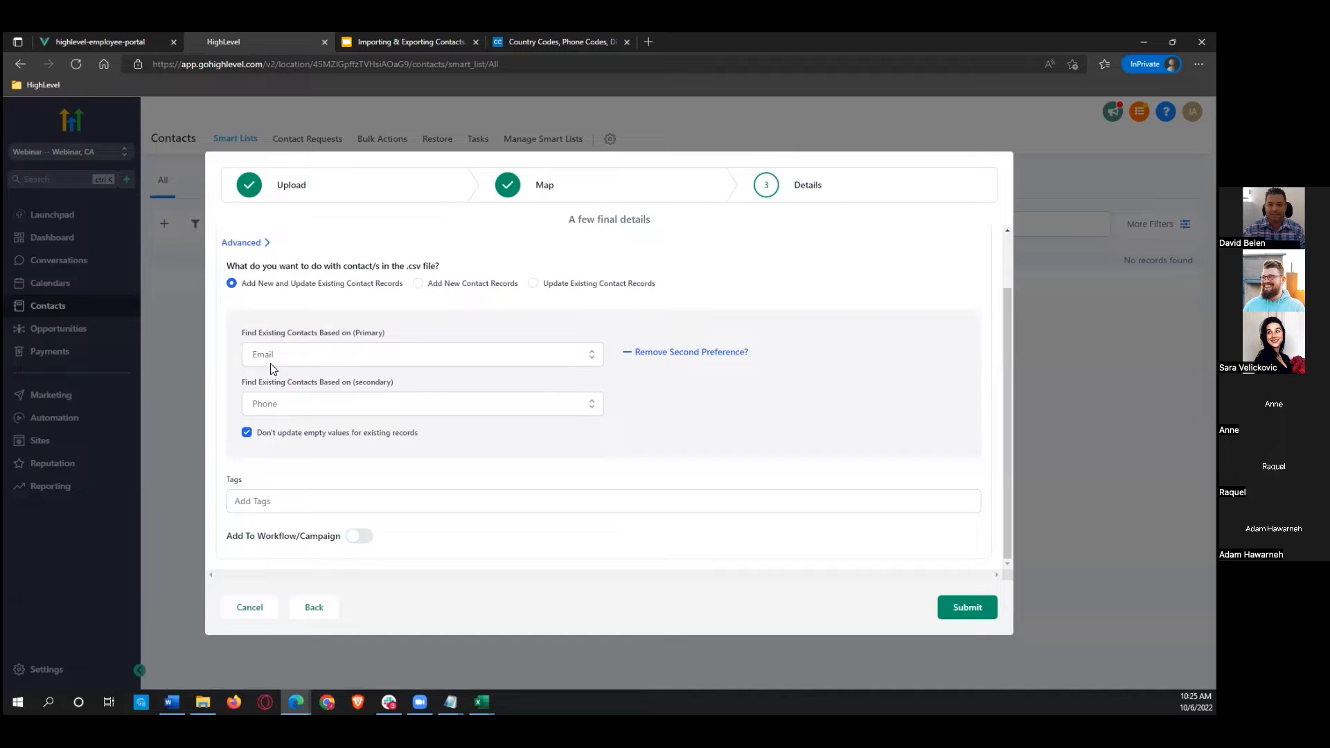
Step: Choose Add New Contact Records, switch to Update Existing Contact Records, and set the primary matching preference to None
{"action": "scroll", "coordinate": [418, 367], "scroll_direction": "up", "scroll_amount": 1}
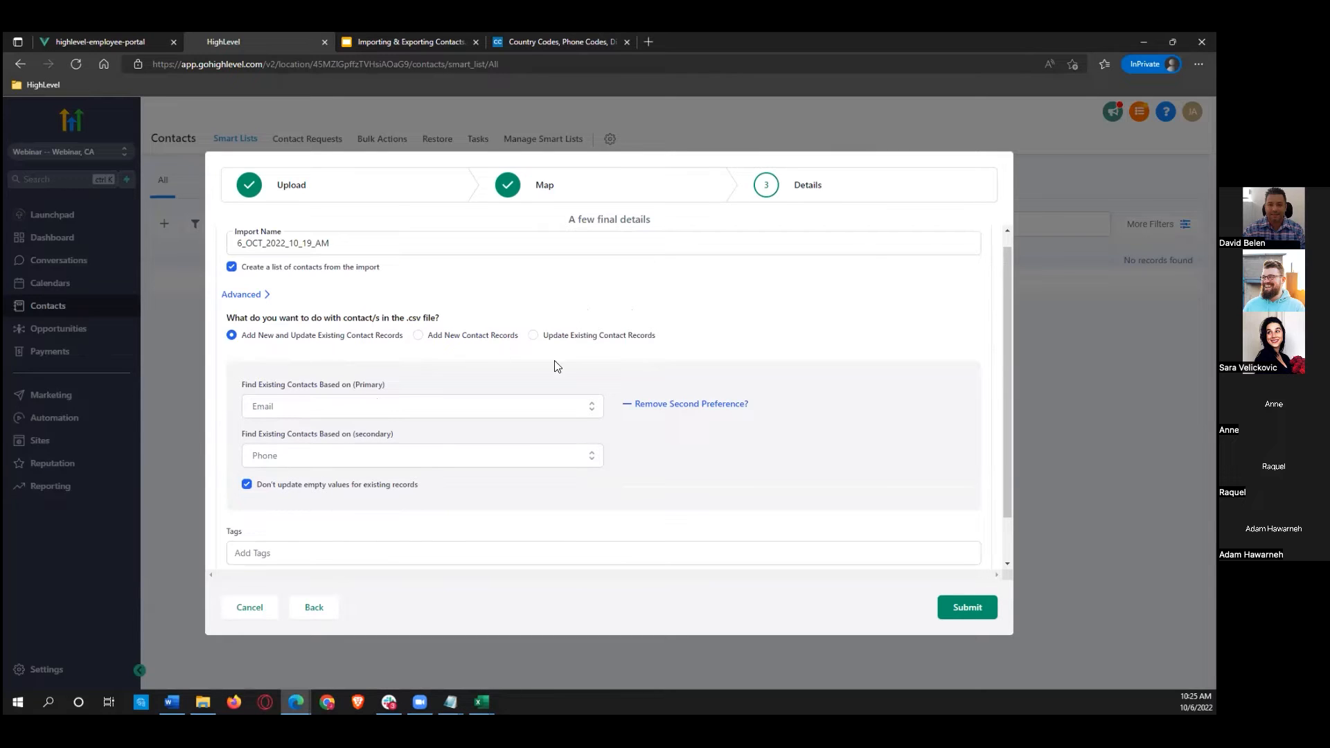
{"action": "left_click", "coordinate": [418, 336]}
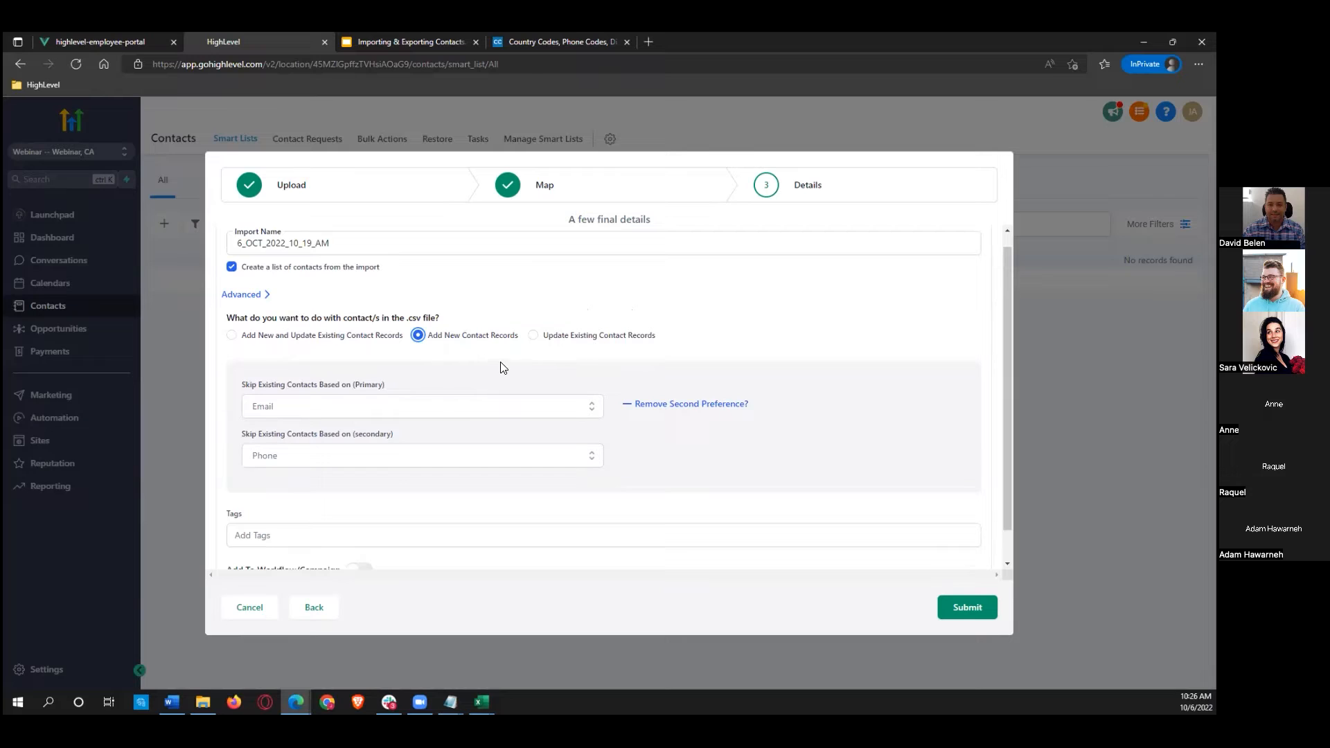
{"action": "left_click", "coordinate": [534, 337]}
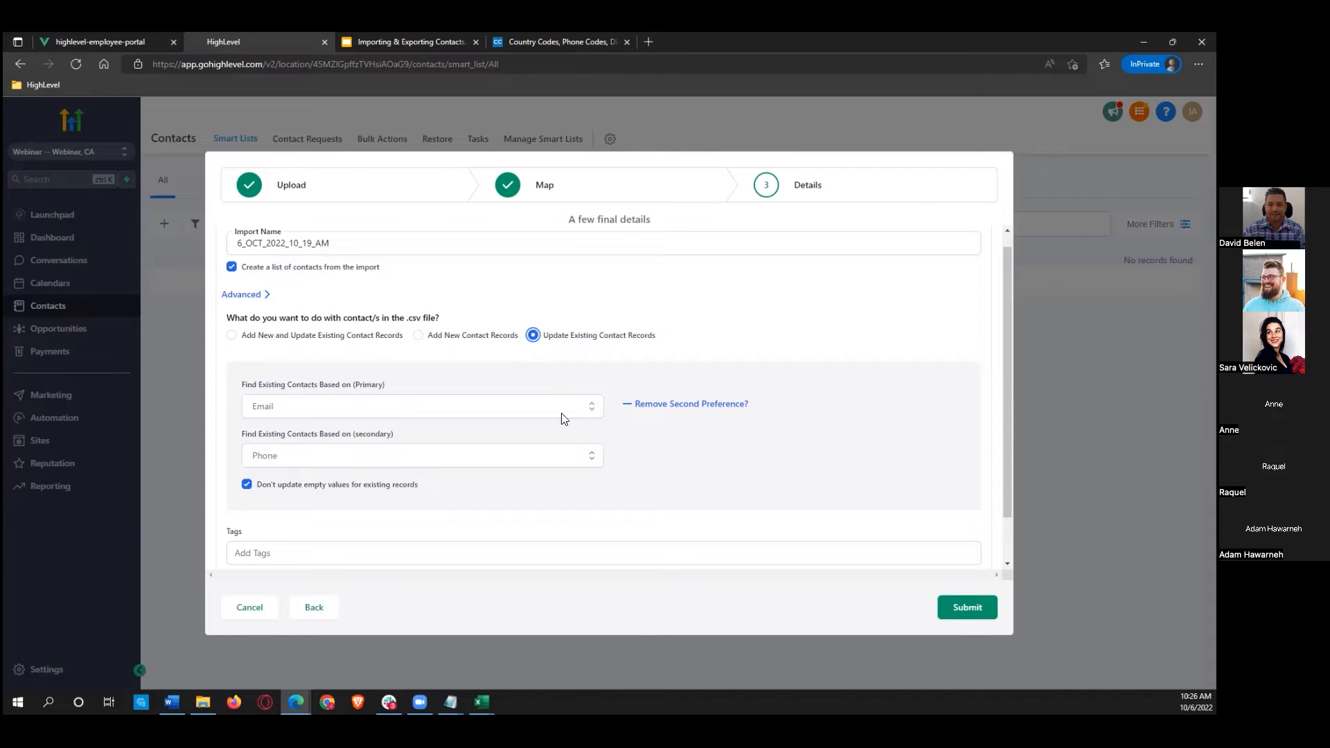
{"action": "left_click", "coordinate": [463, 410]}
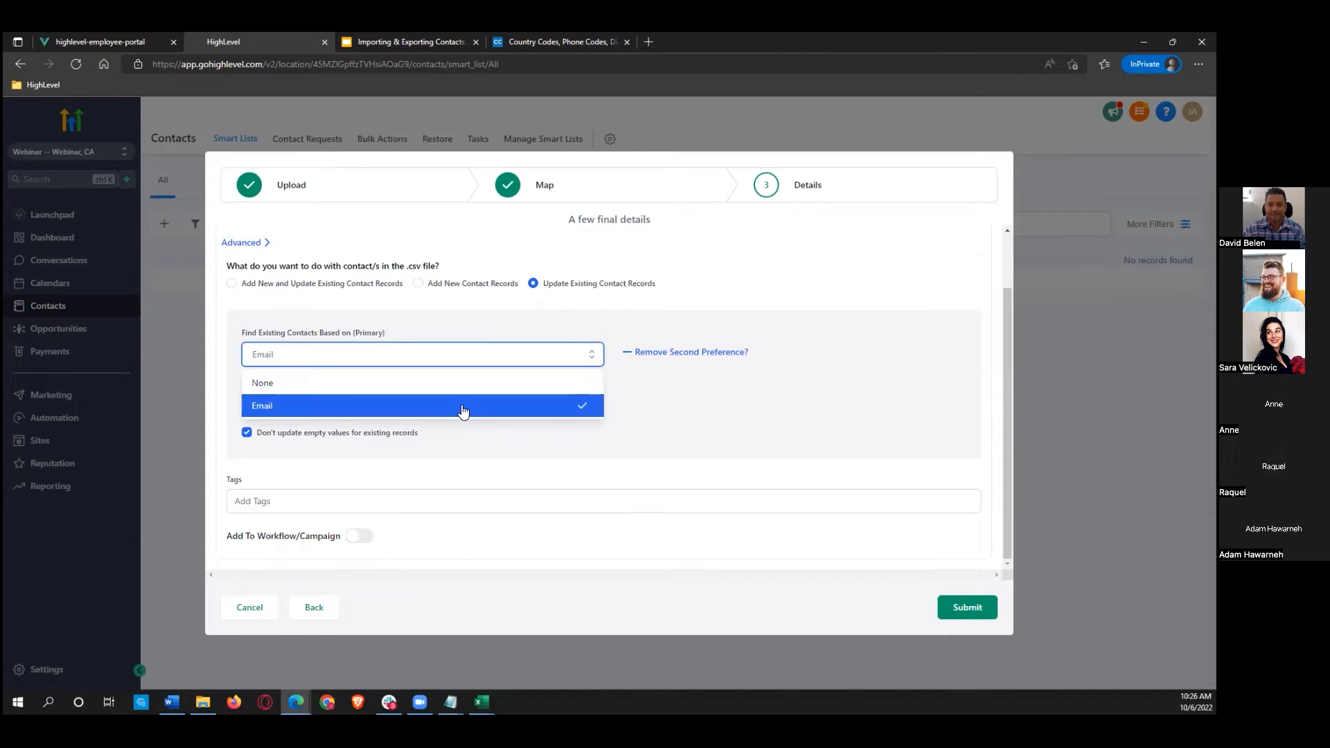
{"action": "left_click", "coordinate": [298, 388]}
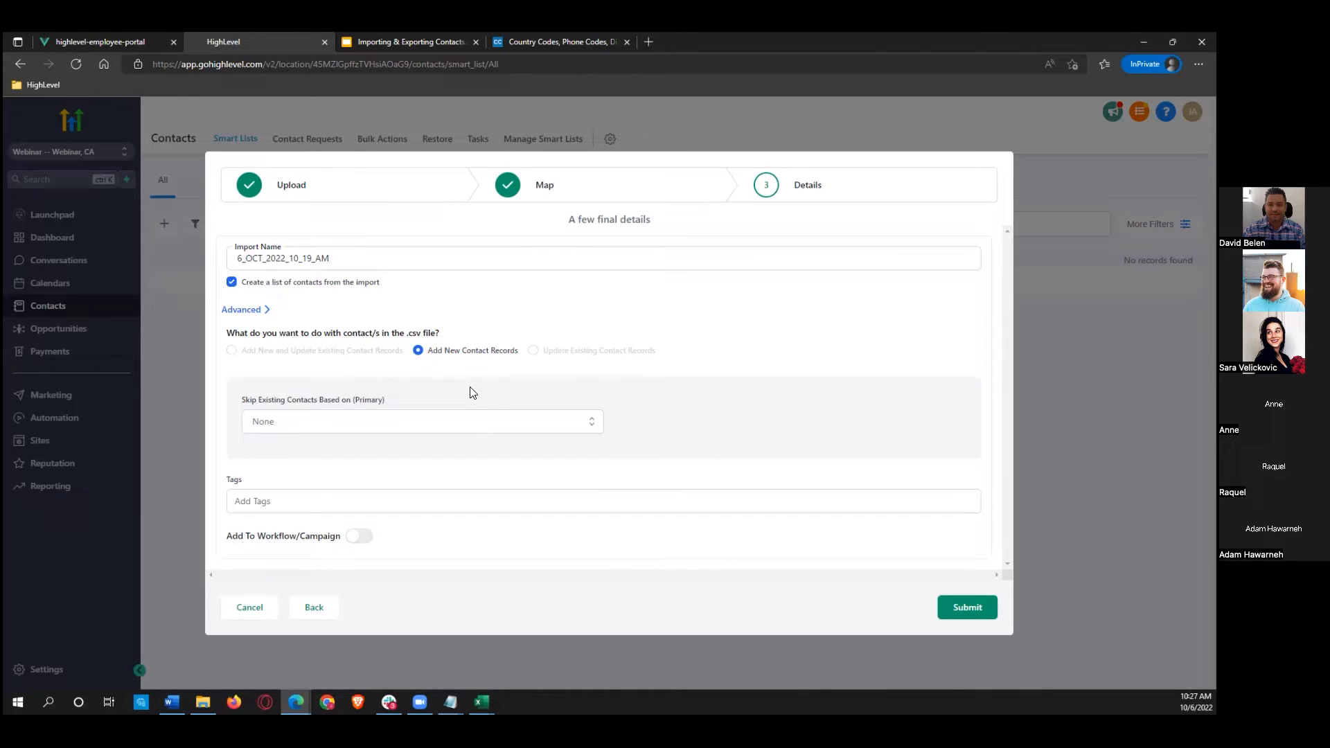
Step: Set the primary preference for skipping existing contacts to Email
{"action": "left_click", "coordinate": [461, 420]}
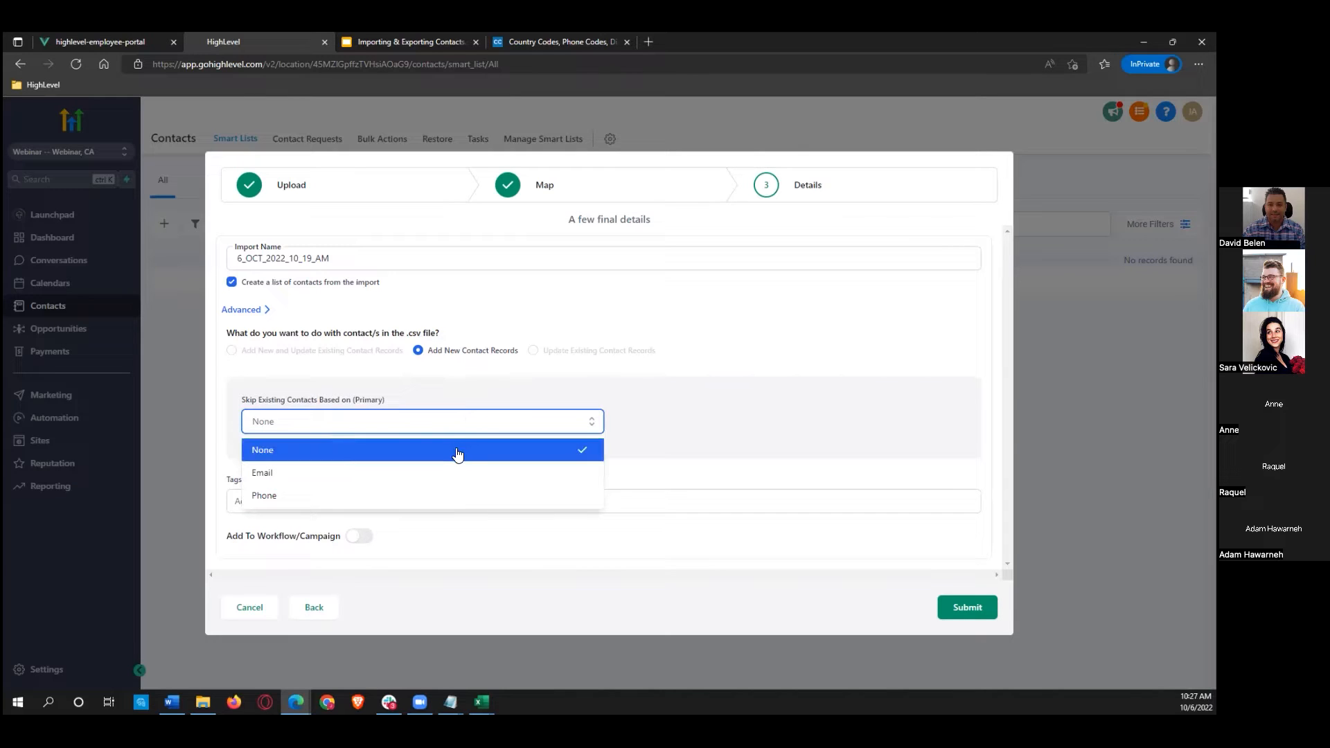
{"action": "left_click", "coordinate": [447, 475]}
{"action": "left_click", "coordinate": [561, 425]}
{"action": "left_click", "coordinate": [465, 494]}
{"action": "left_click", "coordinate": [568, 416]}
{"action": "left_click", "coordinate": [492, 424]}
{"action": "left_click", "coordinate": [490, 429]}
{"action": "left_click", "coordinate": [458, 481]}
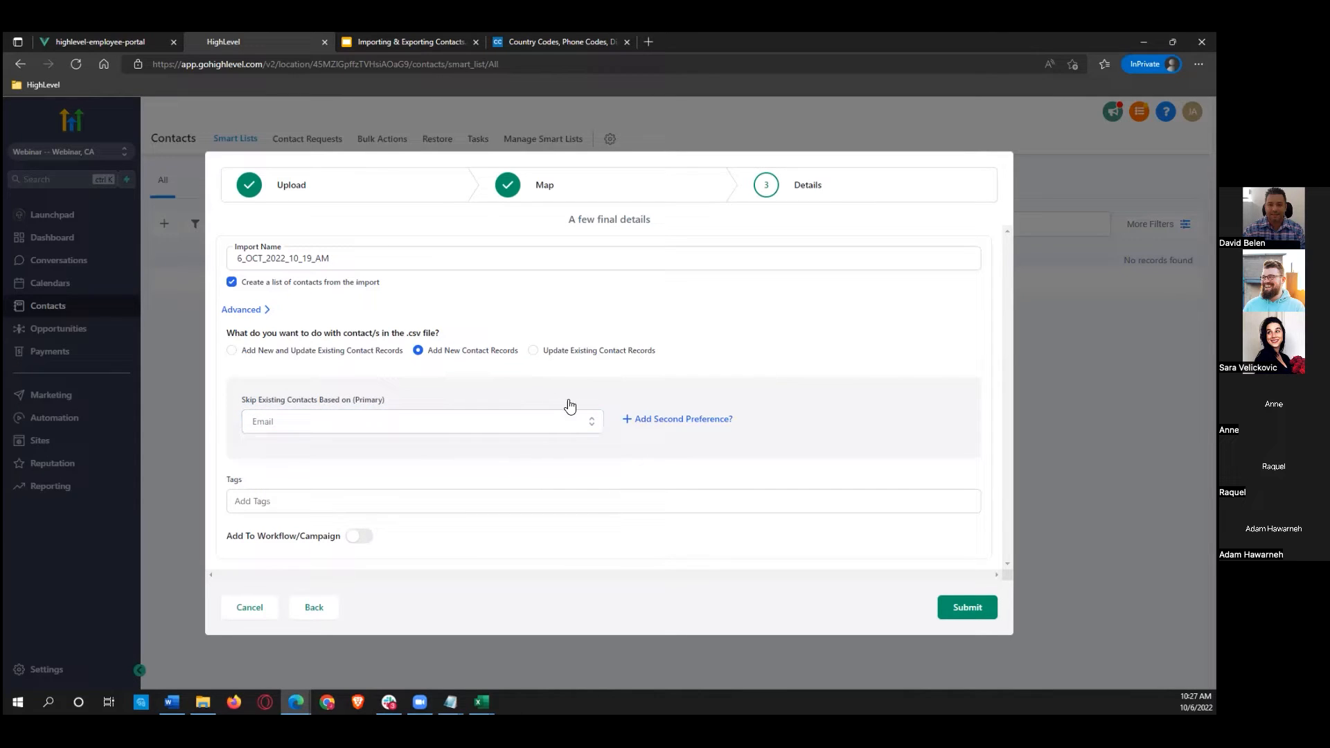
Step: Add Phone as the second matching preference and choose Add New and Update Existing Contact Records
{"action": "left_click", "coordinate": [682, 420]}
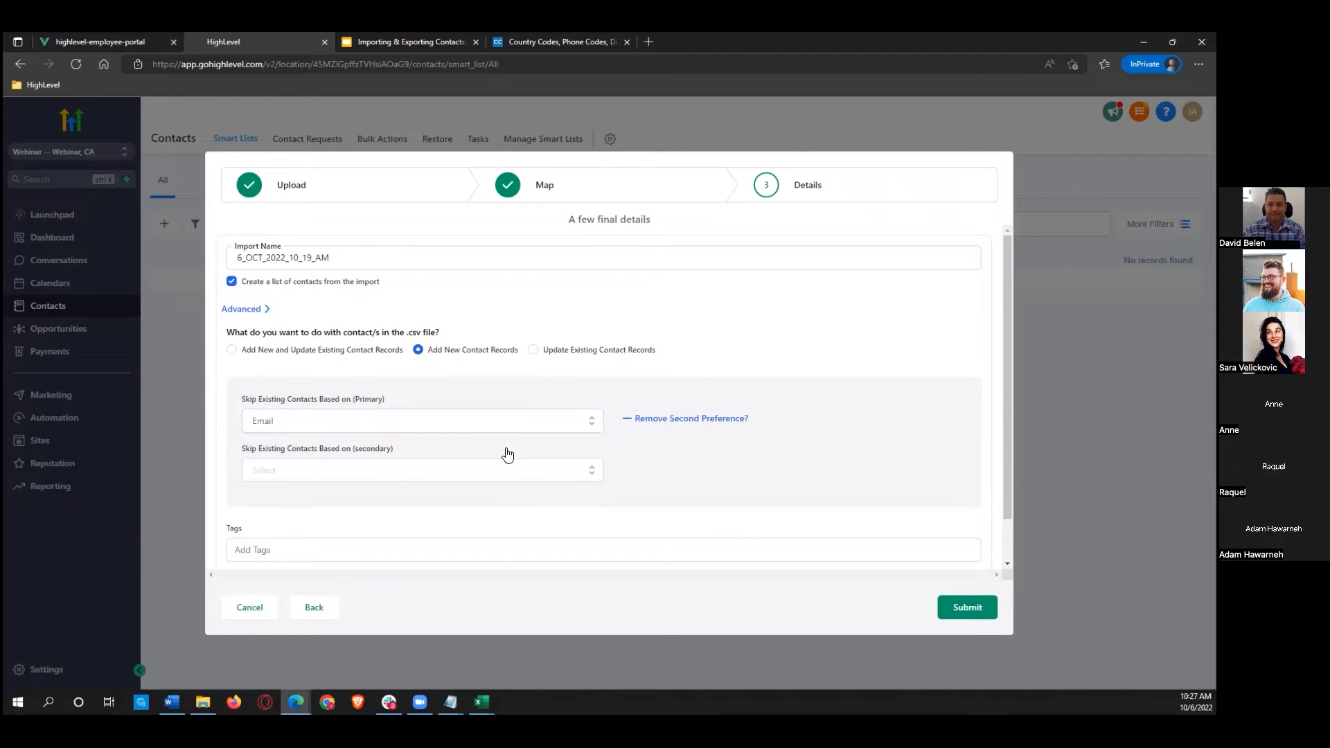
{"action": "left_click", "coordinate": [478, 482]}
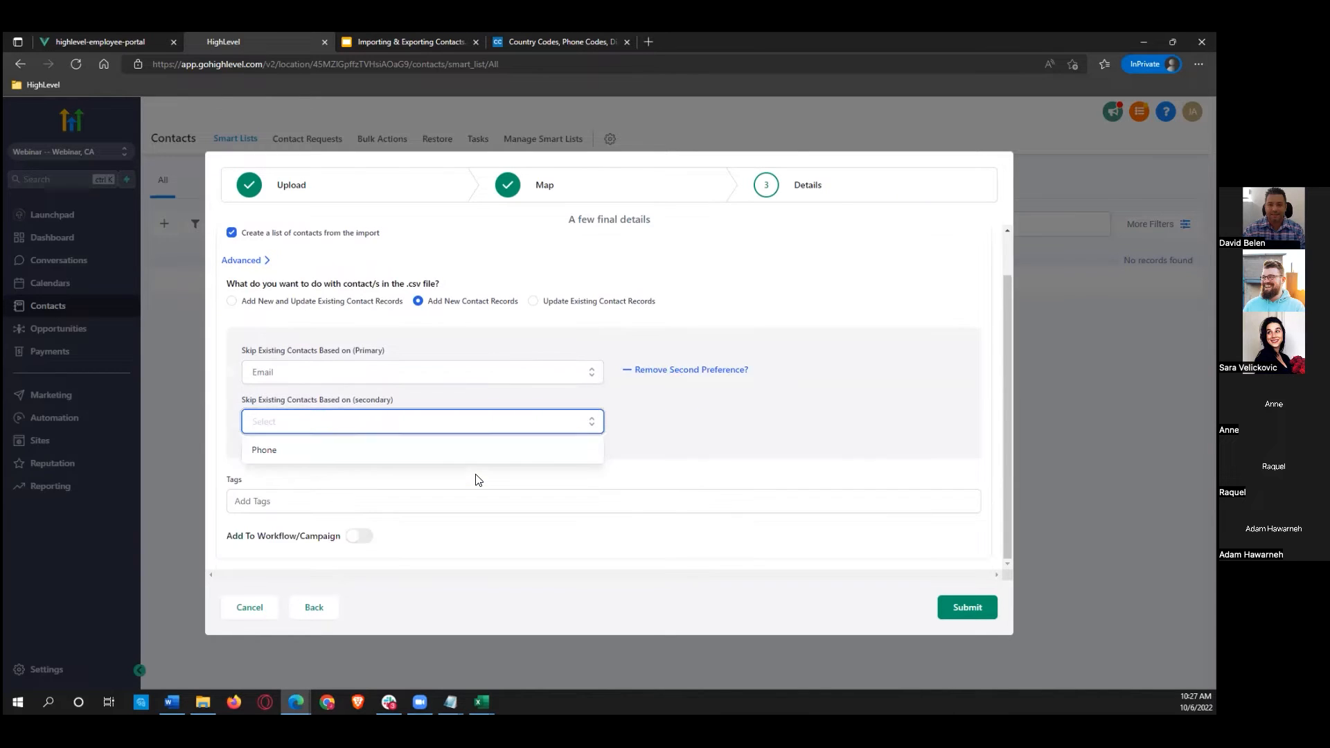
{"action": "left_click", "coordinate": [347, 450]}
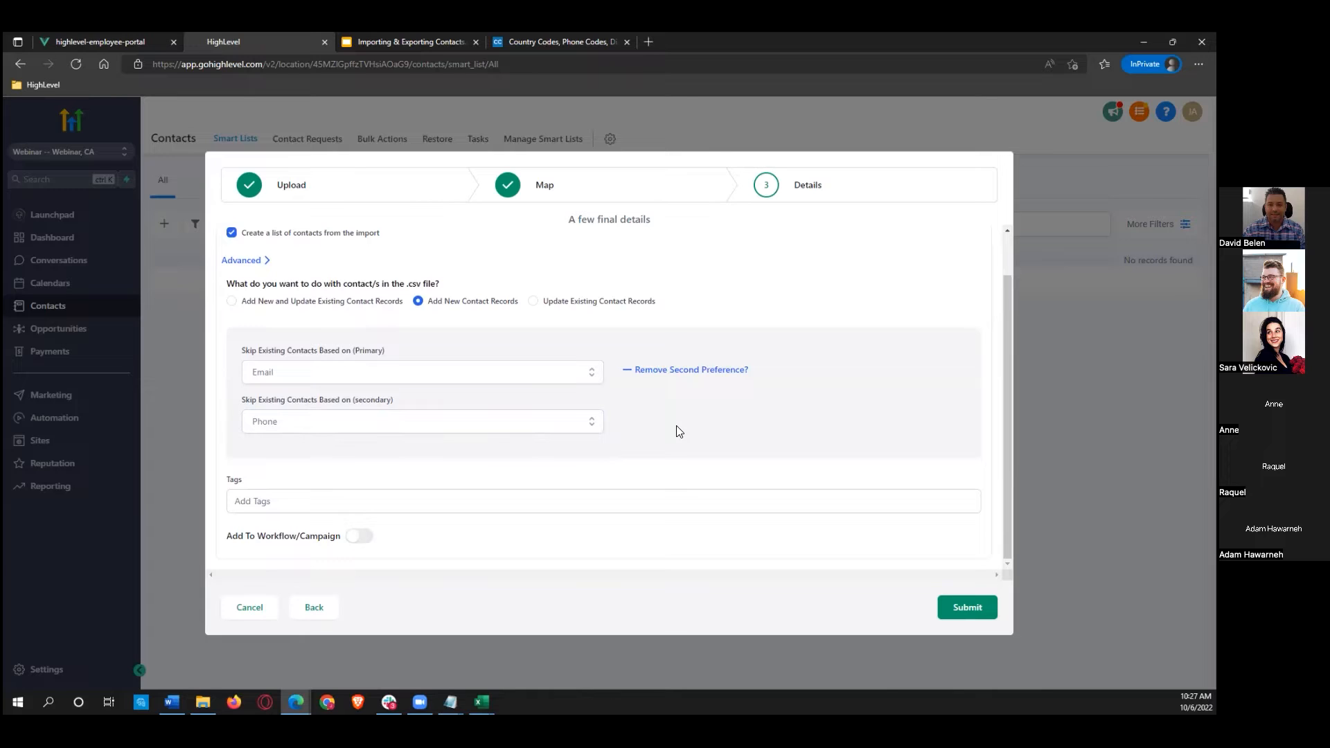
{"action": "left_click", "coordinate": [230, 303]}
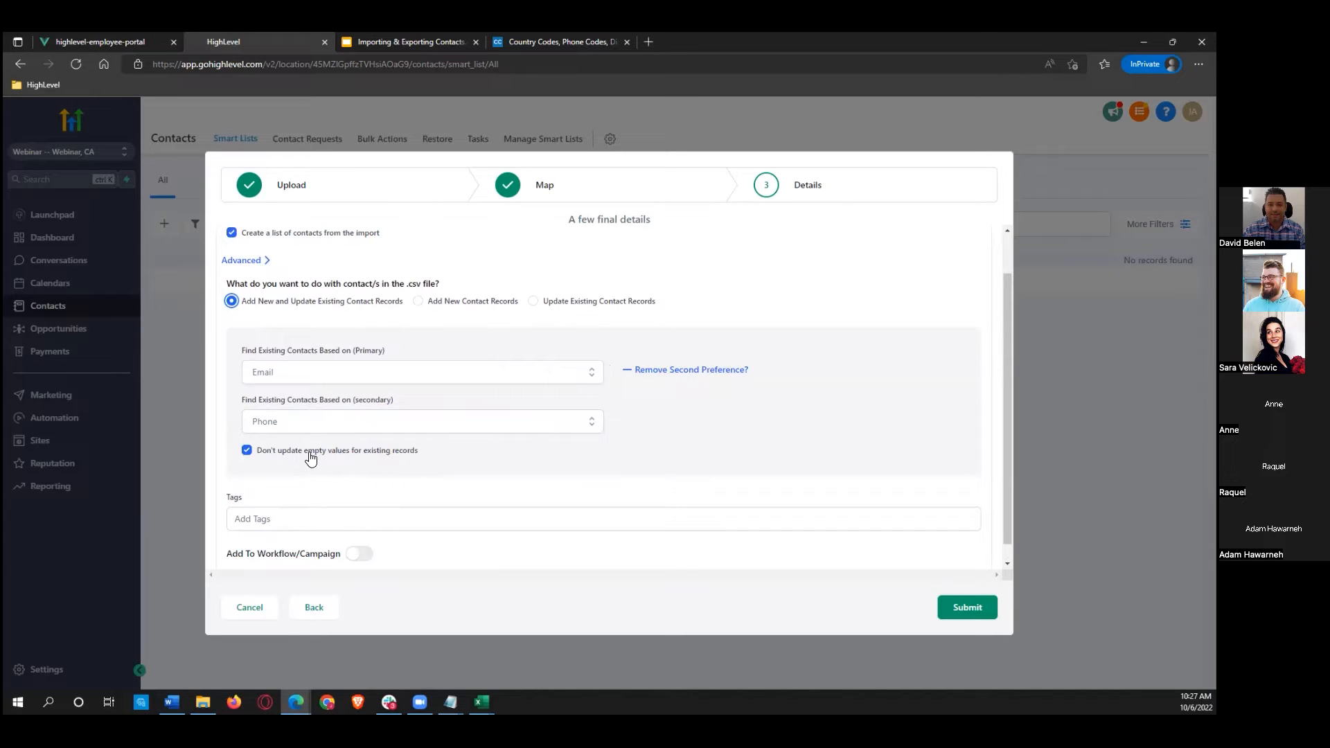
Step: Switch to the Webinar Worksheet raw.csv workbook in Excel and clear the phone numbers in C4:C6
{"action": "mouse_move", "coordinate": [481, 702]}
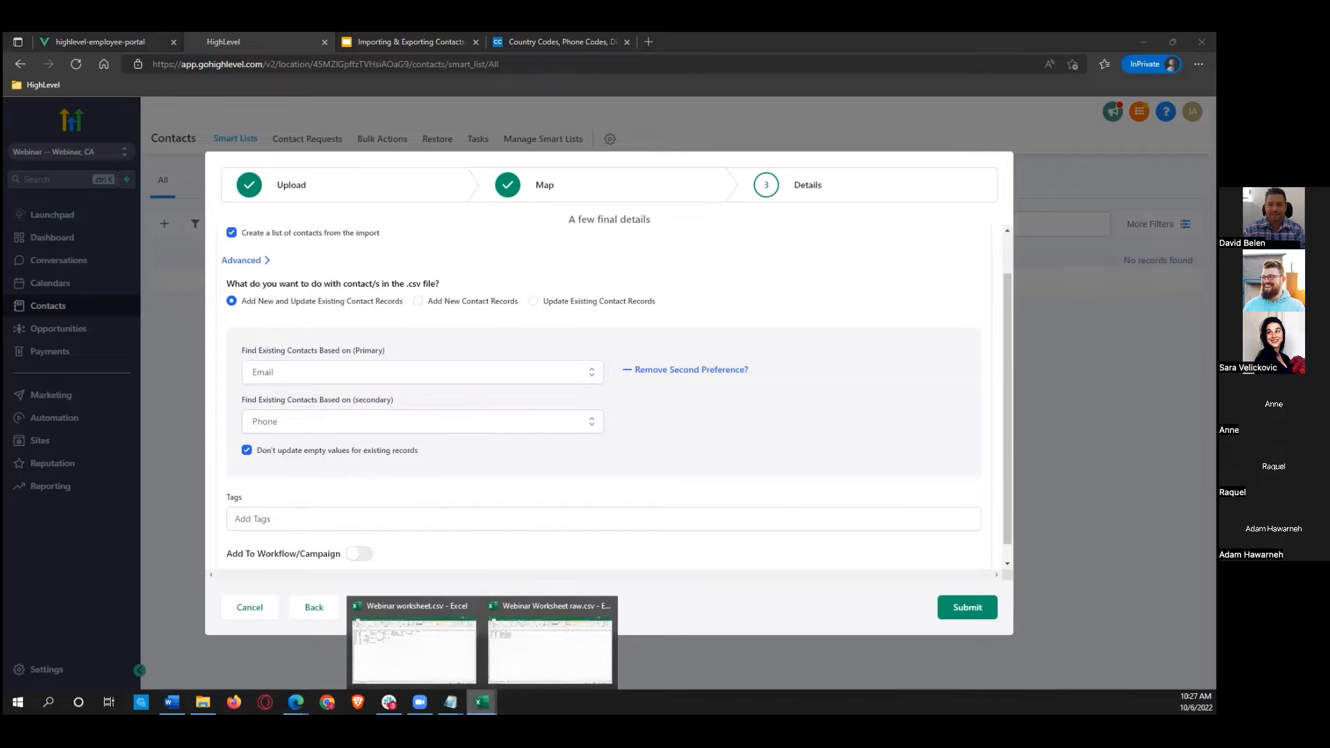
{"action": "left_click", "coordinate": [548, 644]}
{"action": "left_click", "coordinate": [143, 239]}
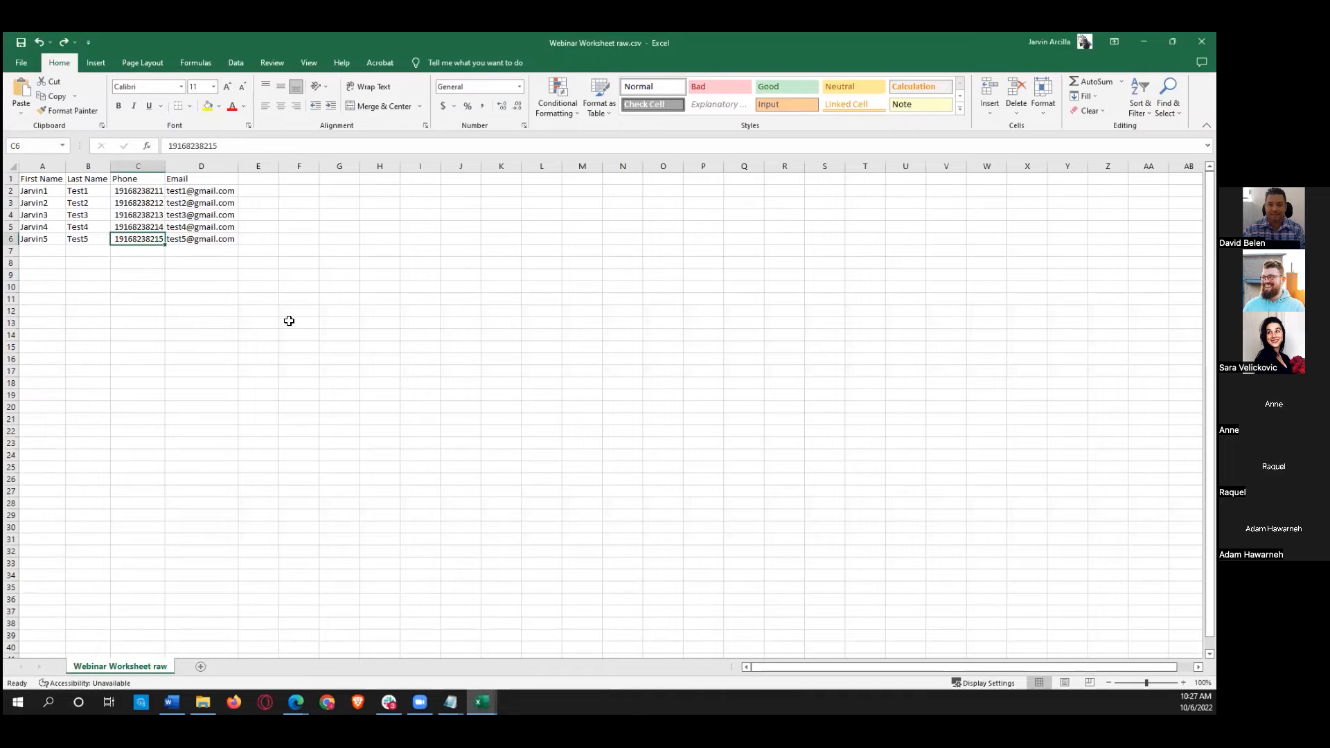
{"action": "key", "text": "shift+Up"}
{"action": "key", "text": "shift+Up"}
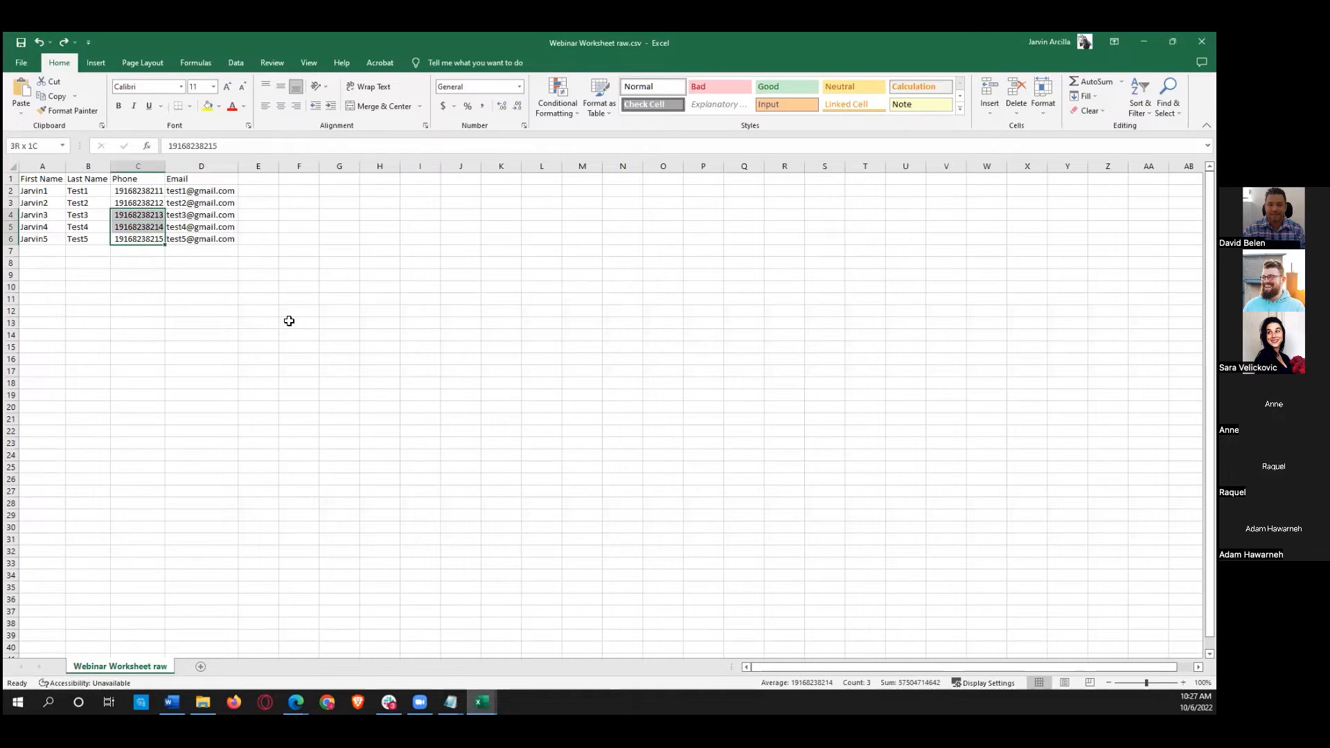
{"action": "key", "text": "Delete"}
{"action": "key", "text": "Down"}
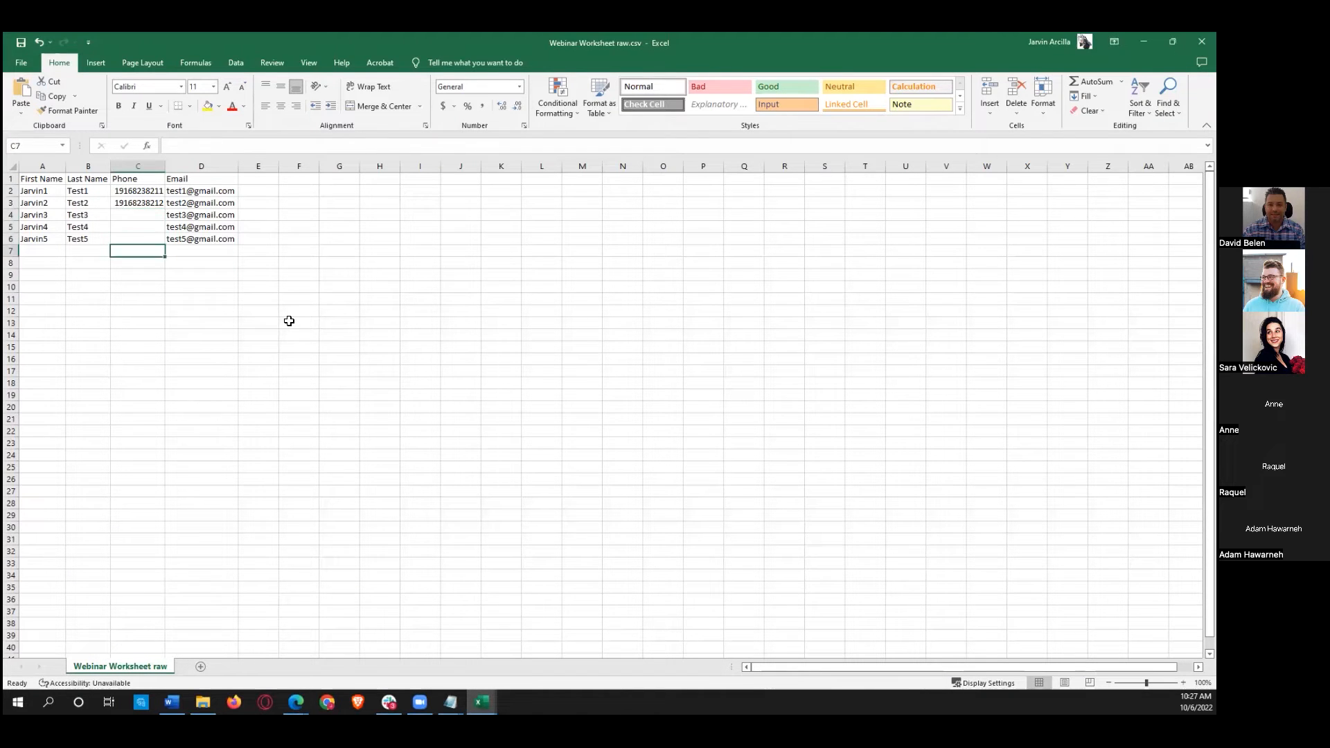
Step: Examine the name and phone cells of the contacts in rows 4 to 6
{"action": "key", "text": "Left"}
{"action": "key", "text": "Left"}
{"action": "key", "text": "Up"}
{"action": "key", "text": "Up"}
{"action": "key", "text": "Up"}
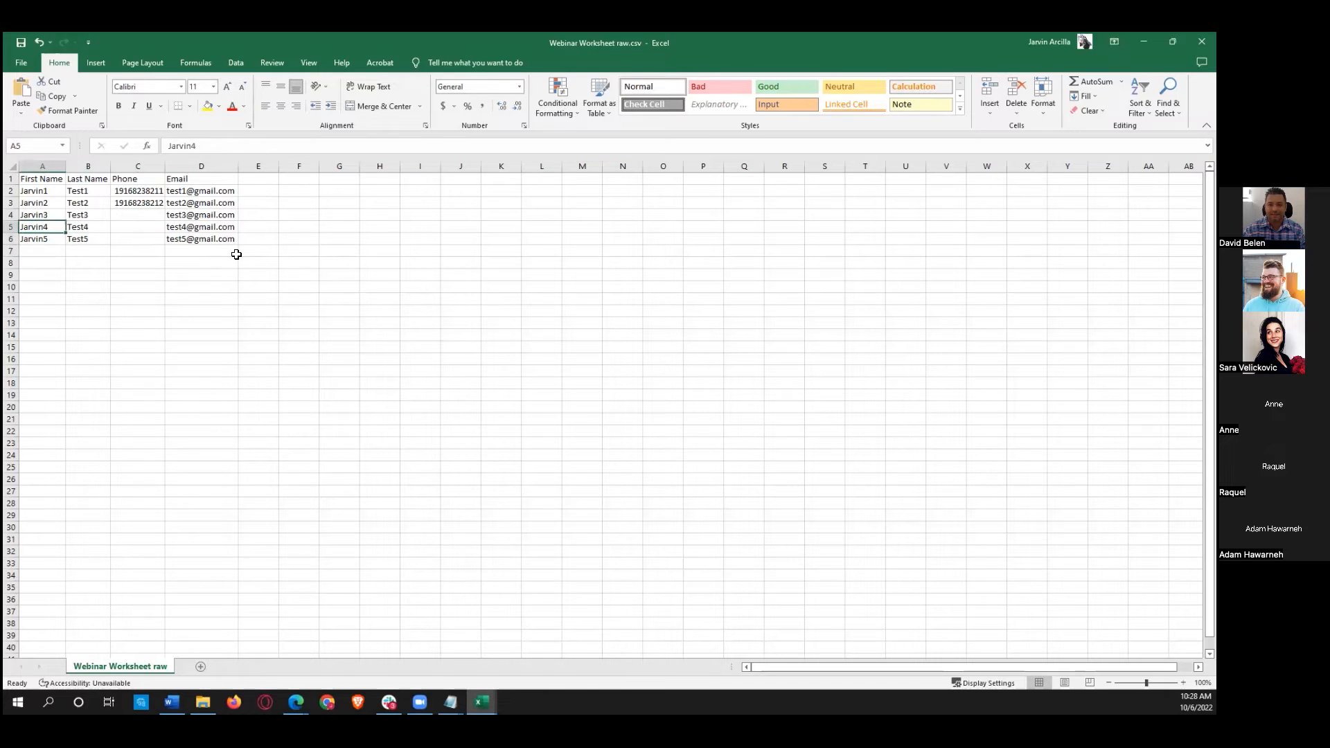
{"action": "key", "text": "Down"}
{"action": "key", "text": "Down"}
{"action": "key", "text": "Right"}
{"action": "key", "text": "Right"}
{"action": "key", "text": "Right"}
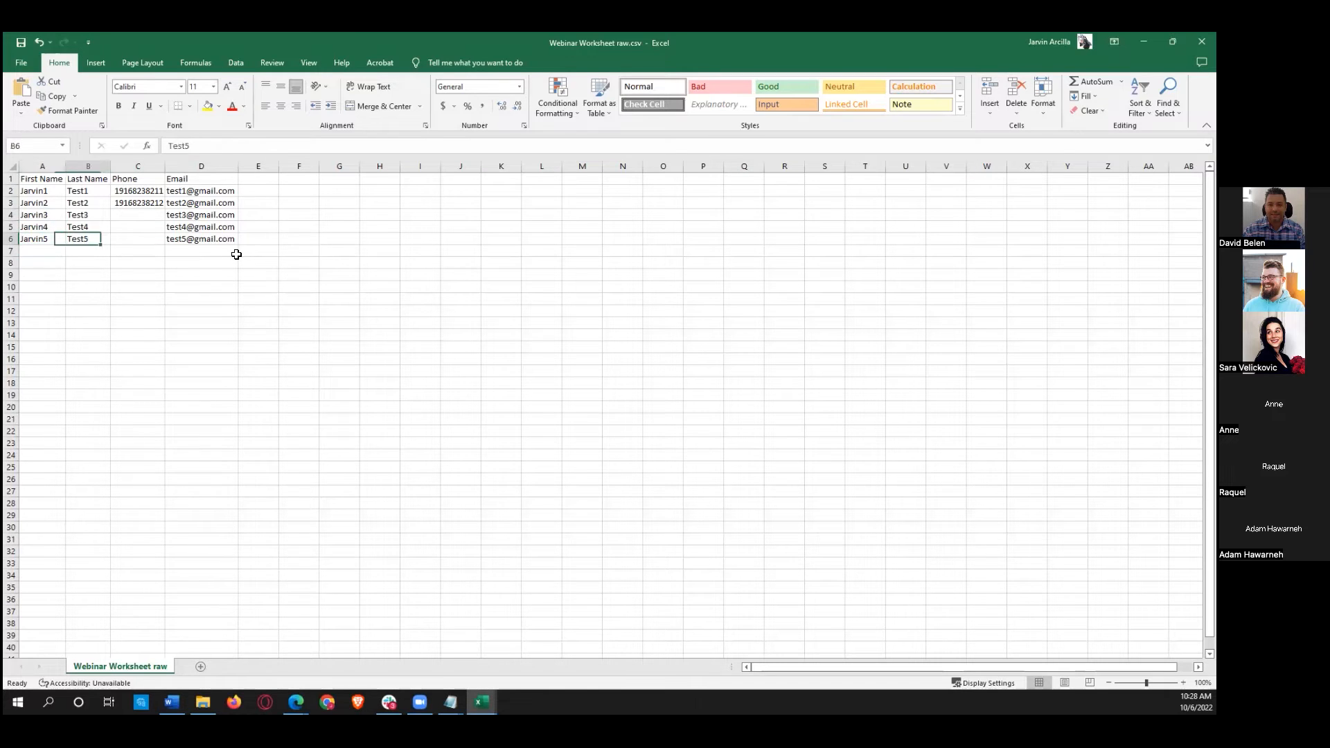
{"action": "key", "text": "Up"}
{"action": "key", "text": "Up"}
{"action": "key", "text": "Down"}
{"action": "key", "text": "Down"}
{"action": "key", "text": "Left"}
{"action": "key", "text": "Up"}
{"action": "key", "text": "Up"}
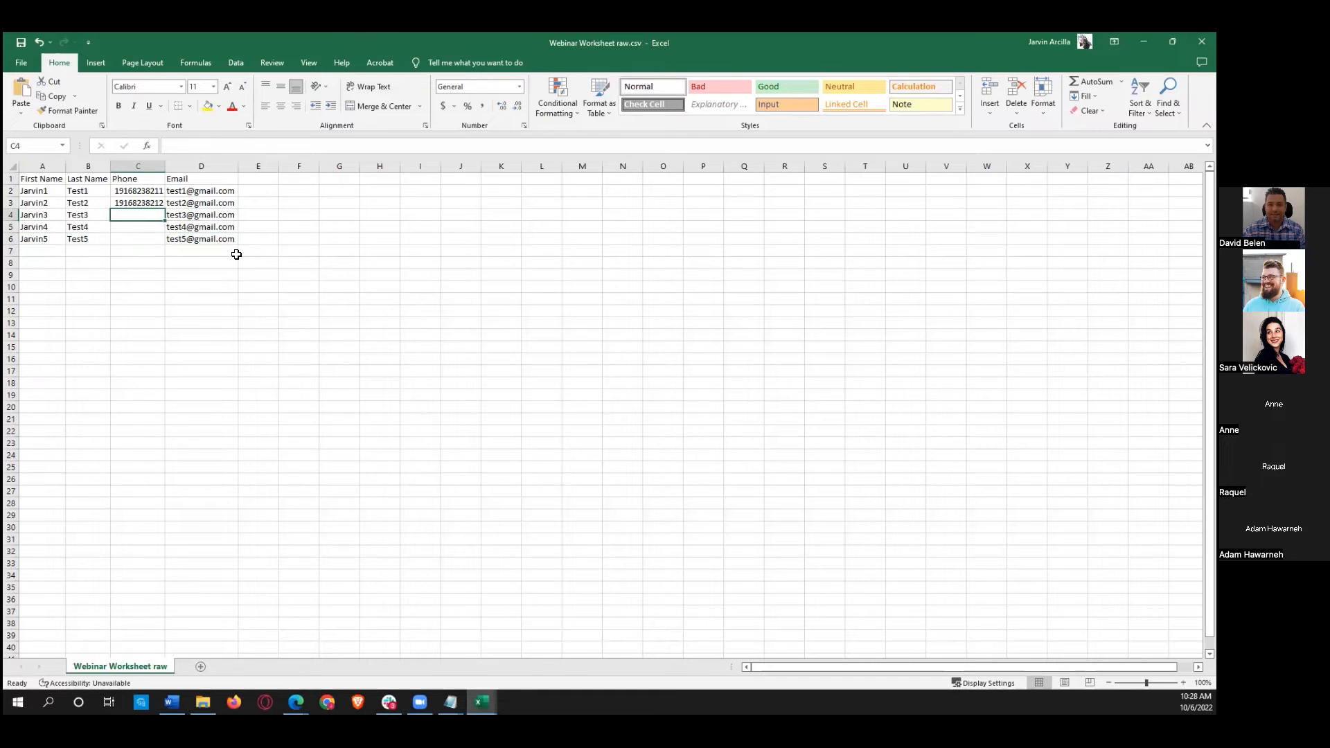
Step: Undo the clearing of the phone numbers in C4:C6
{"action": "key", "text": "ctrl+z"}
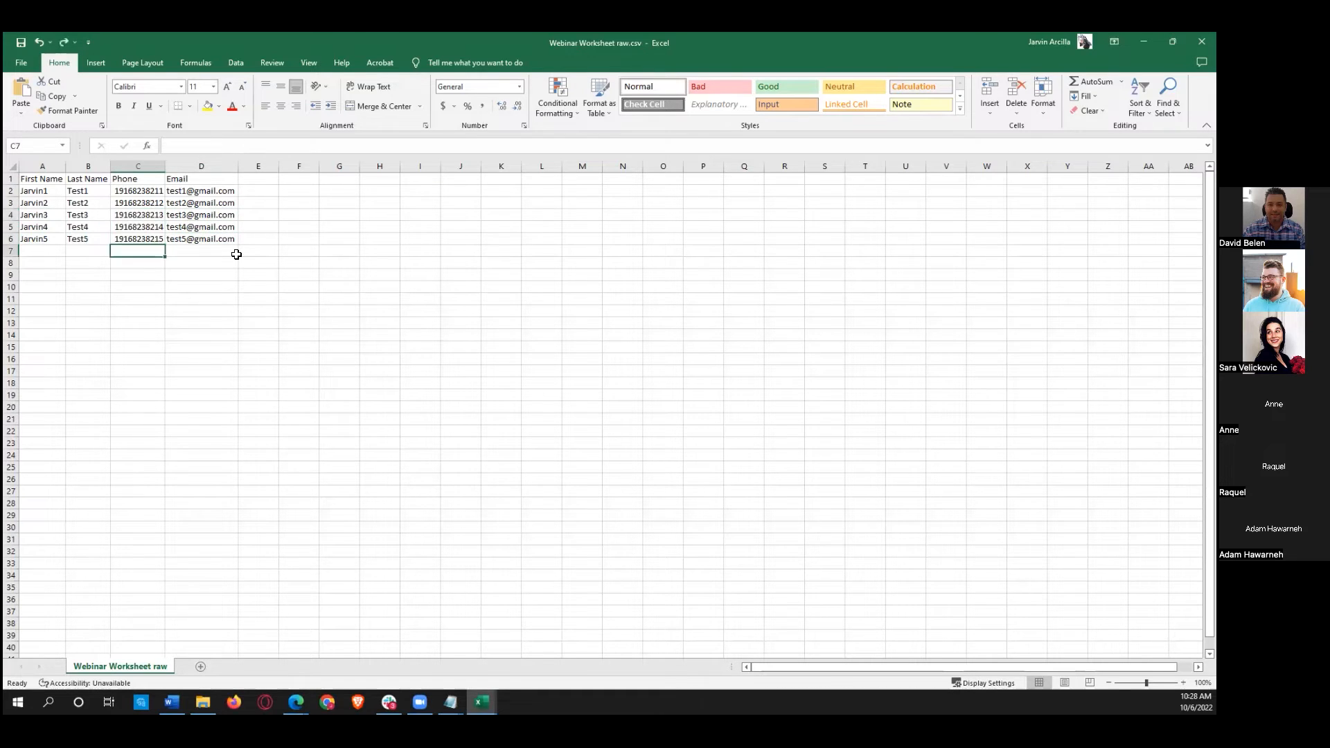
{"action": "key", "text": "Home"}
{"action": "key", "text": "Right"}
{"action": "key", "text": "Right"}
{"action": "key", "text": "Right"}
{"action": "key", "text": "Left"}
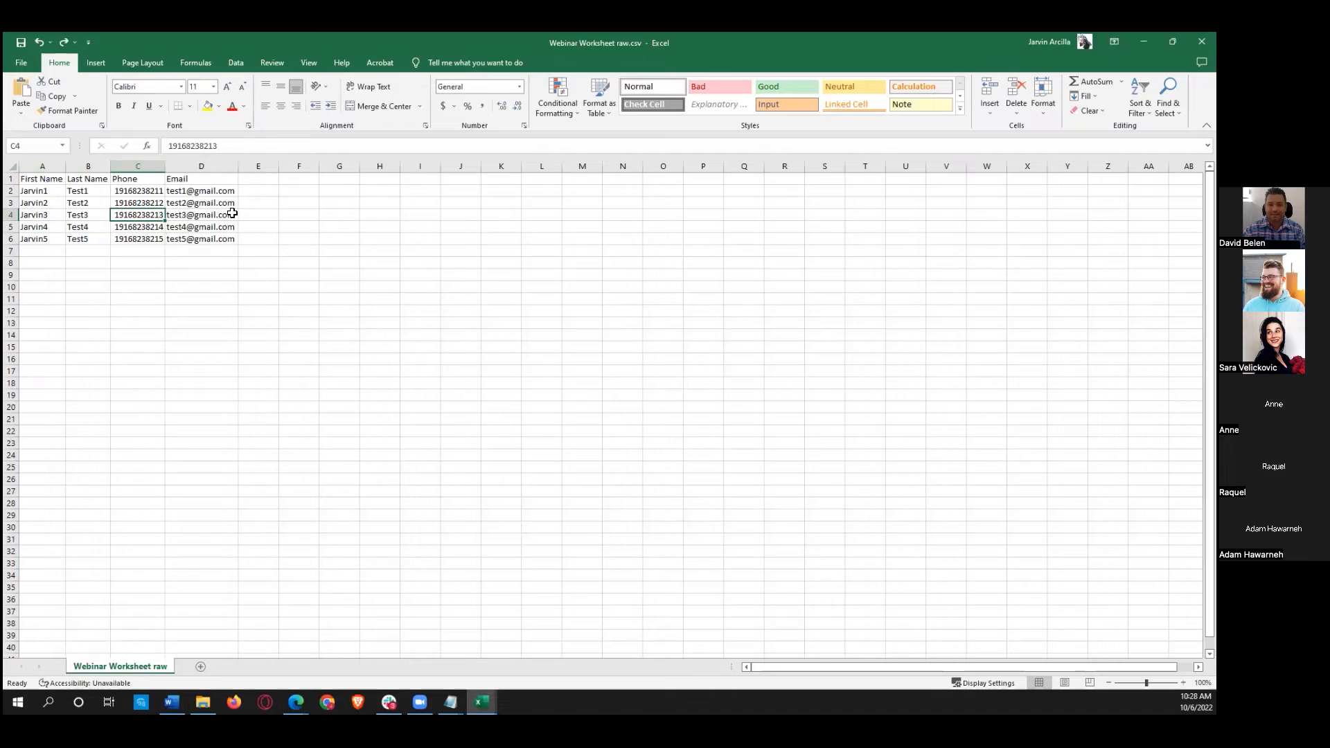
Step: Clear the phone numbers of the last three contacts in C4:C6
{"action": "key", "text": "shift+Down"}
{"action": "key", "text": "shift+Down"}
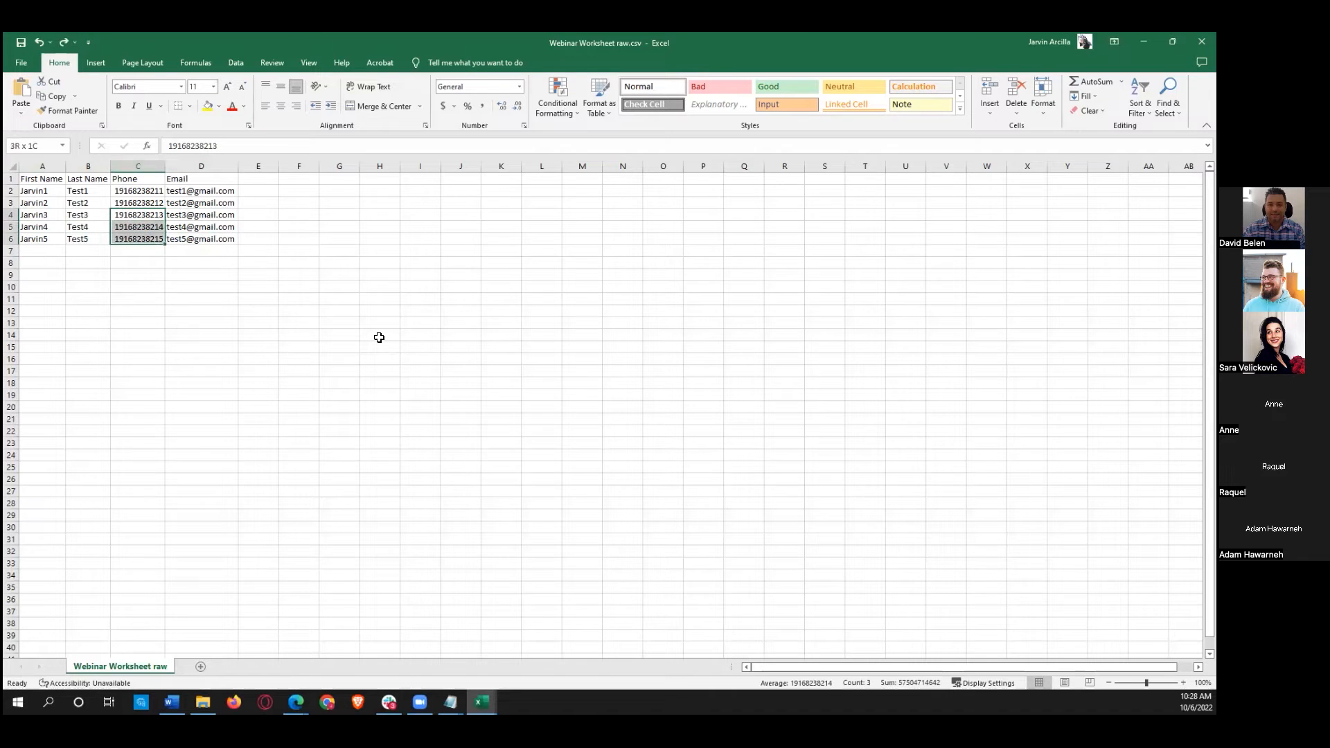
{"action": "key", "text": "Delete"}
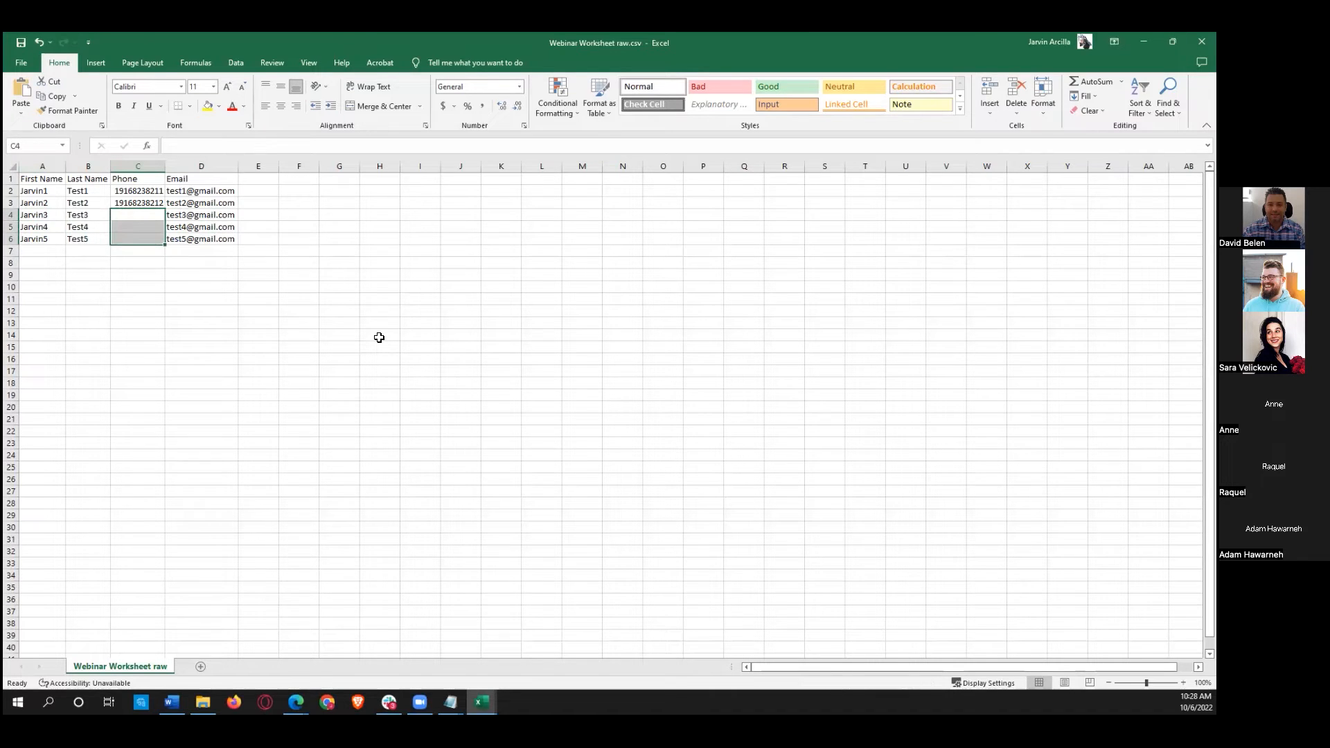
{"action": "key", "text": "Down"}
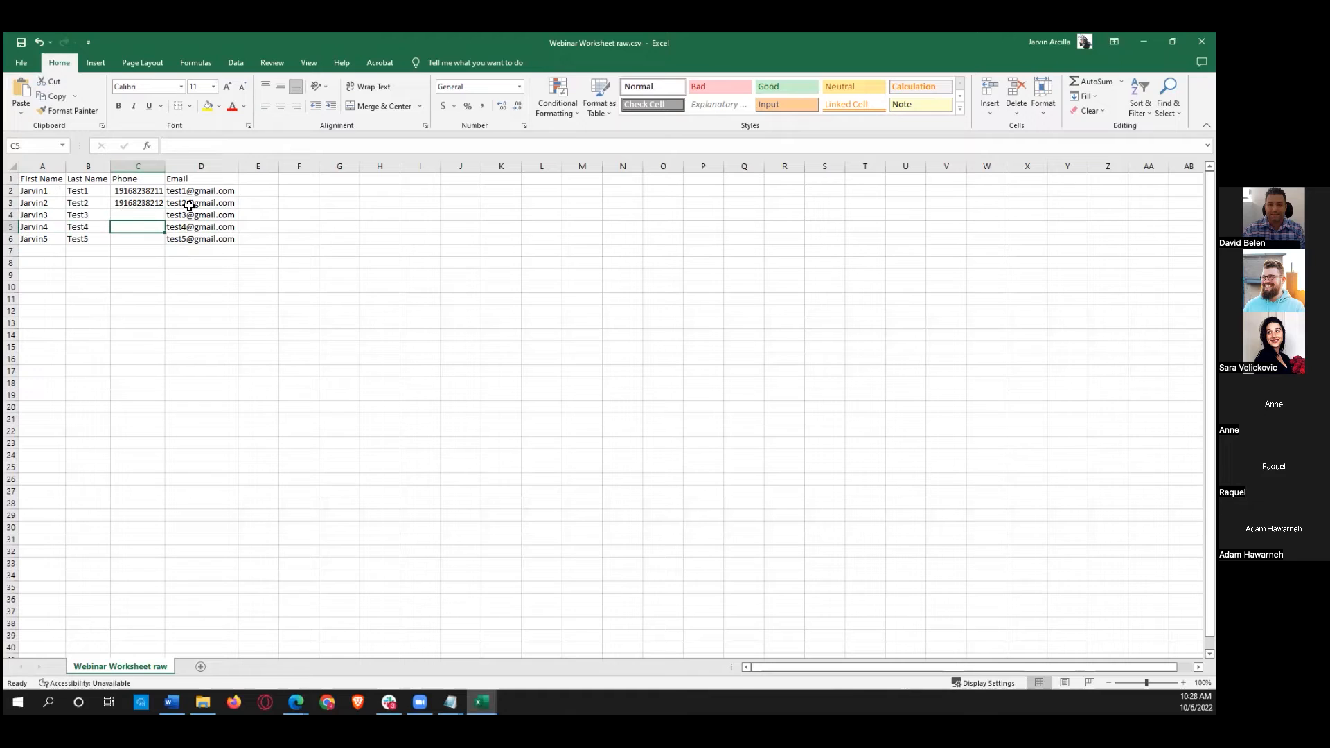
{"action": "left_click", "coordinate": [128, 242]}
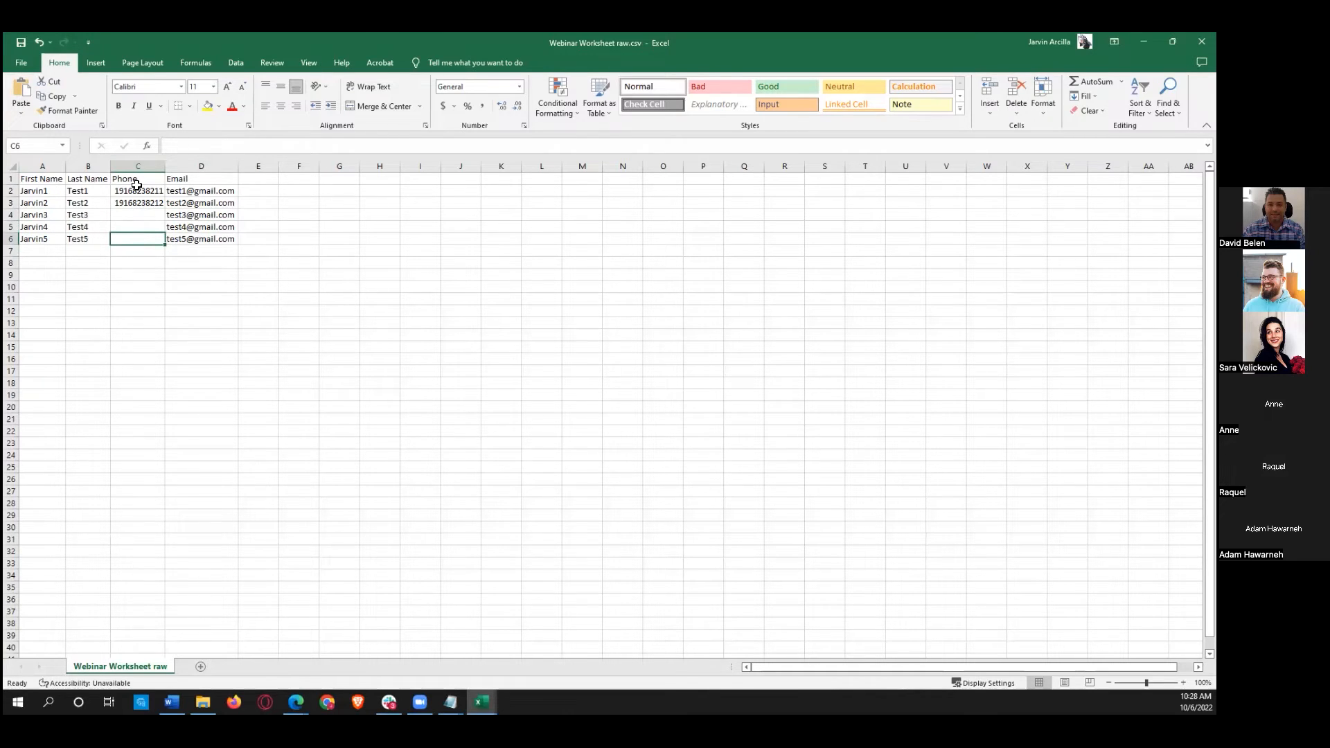
Step: Return to the HighLevel import details in Edge and turn off Don't update empty values for existing records
{"action": "key", "text": "alt+Tab"}
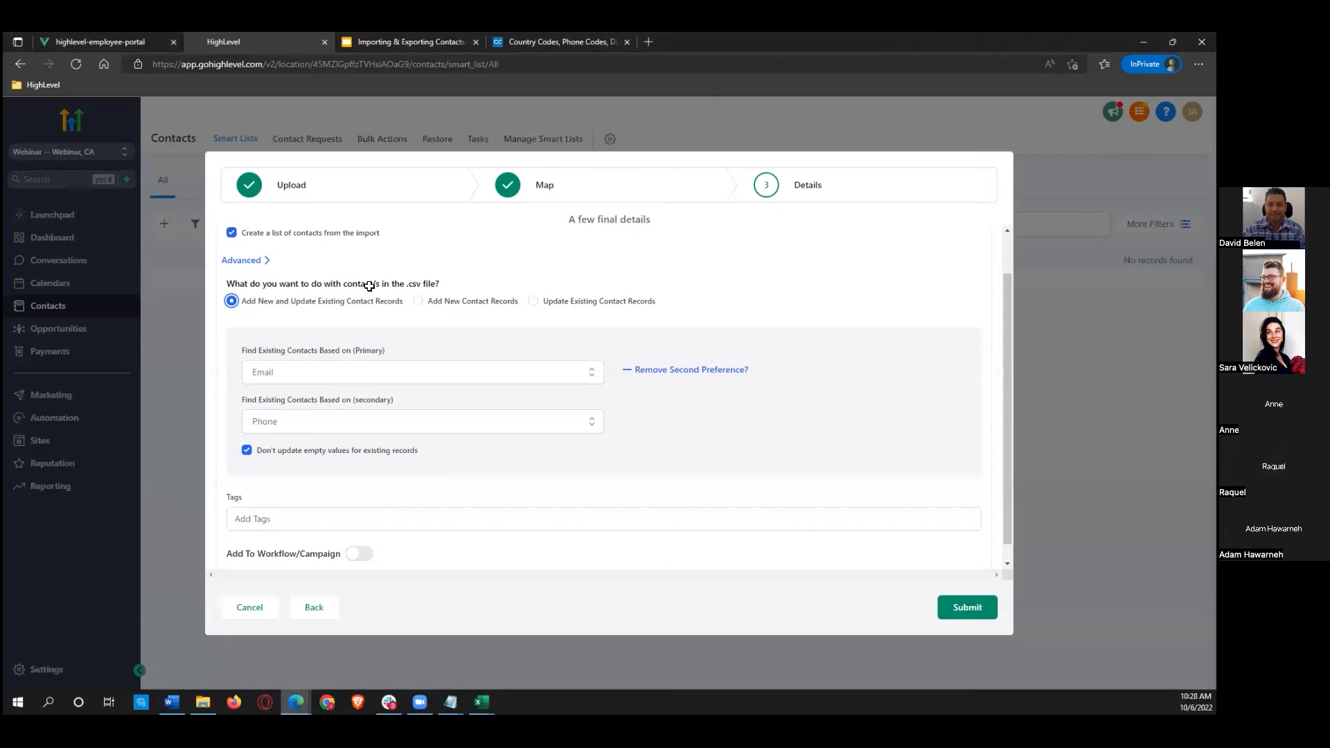
{"action": "left_click", "coordinate": [247, 451]}
Step: Switch to the worksheet in Excel and inspect the blank phone cells C4, C5 and C6
{"action": "key", "text": "alt+Tab"}
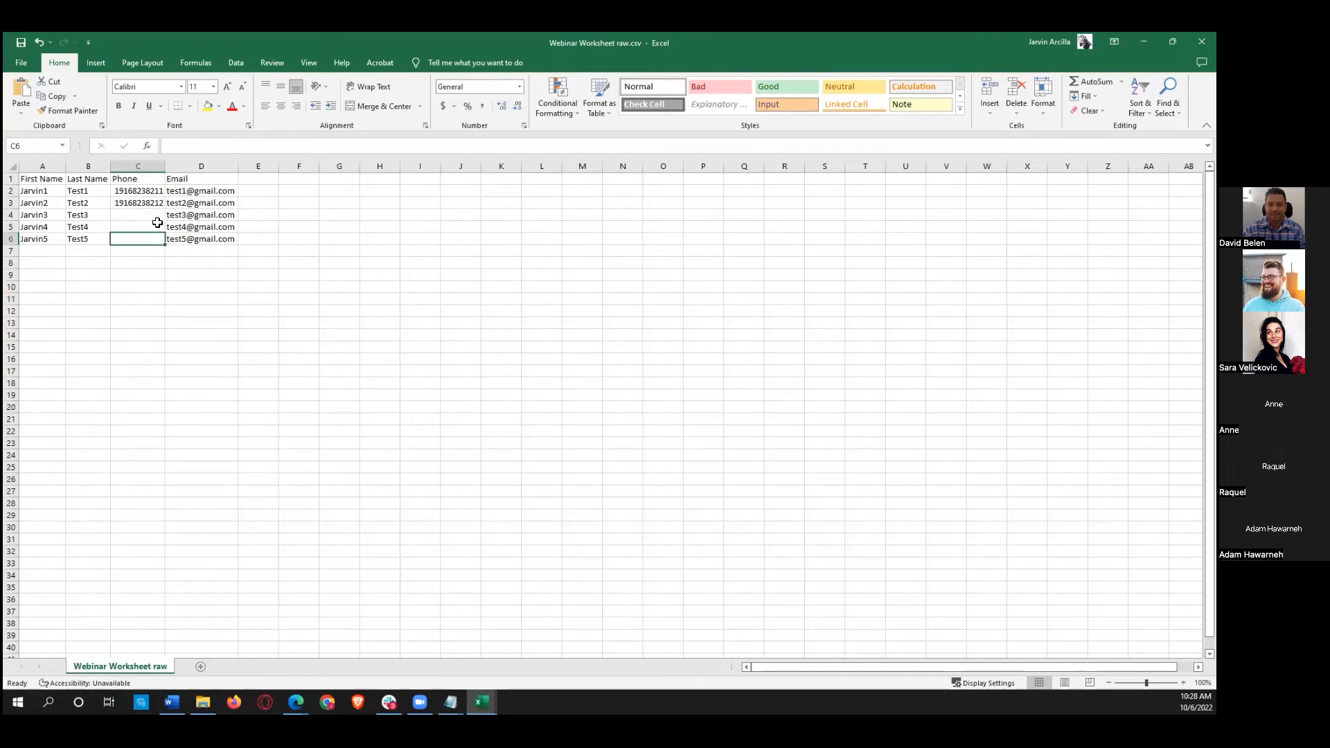
{"action": "left_click", "coordinate": [130, 229]}
{"action": "left_click", "coordinate": [137, 217]}
{"action": "left_click", "coordinate": [134, 229]}
{"action": "left_click", "coordinate": [135, 241]}
Step: Return to HighLevel in Edge and turn Don't update empty values for existing records back on
{"action": "key", "text": "alt+Tab"}
{"action": "left_click", "coordinate": [246, 450]}
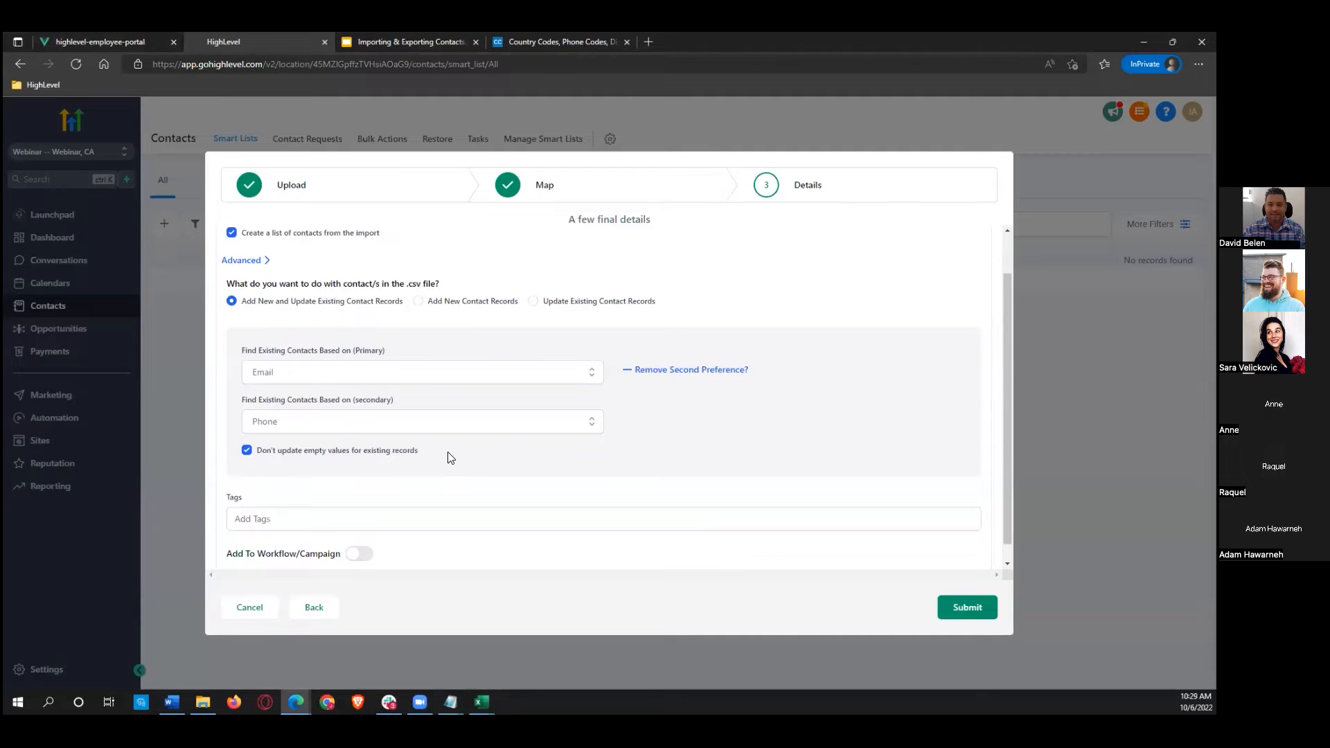
Step: Add the existing tags tag 1 and tag 2 to the imported contacts
{"action": "left_click", "coordinate": [244, 523]}
{"action": "left_click", "coordinate": [273, 498]}
{"action": "left_click", "coordinate": [250, 518]}
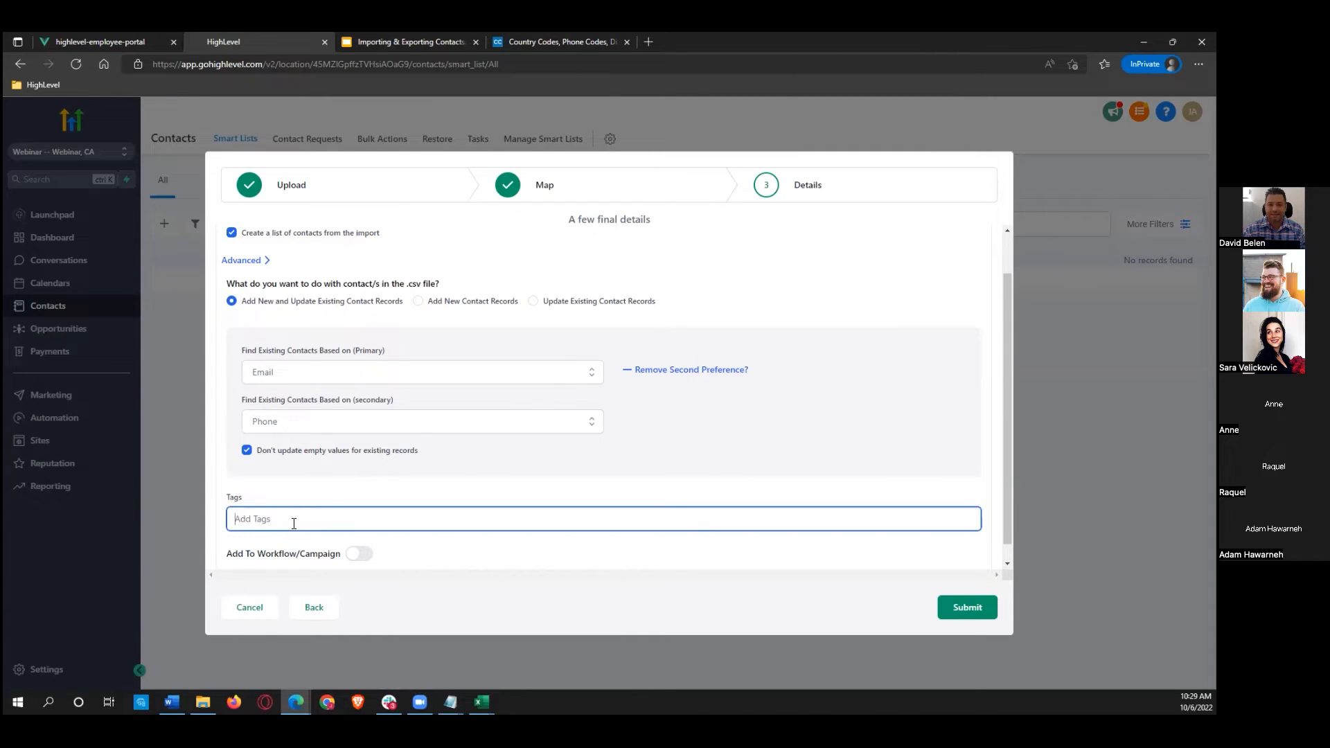
{"action": "type", "text": "tag"}
{"action": "left_click", "coordinate": [315, 489]}
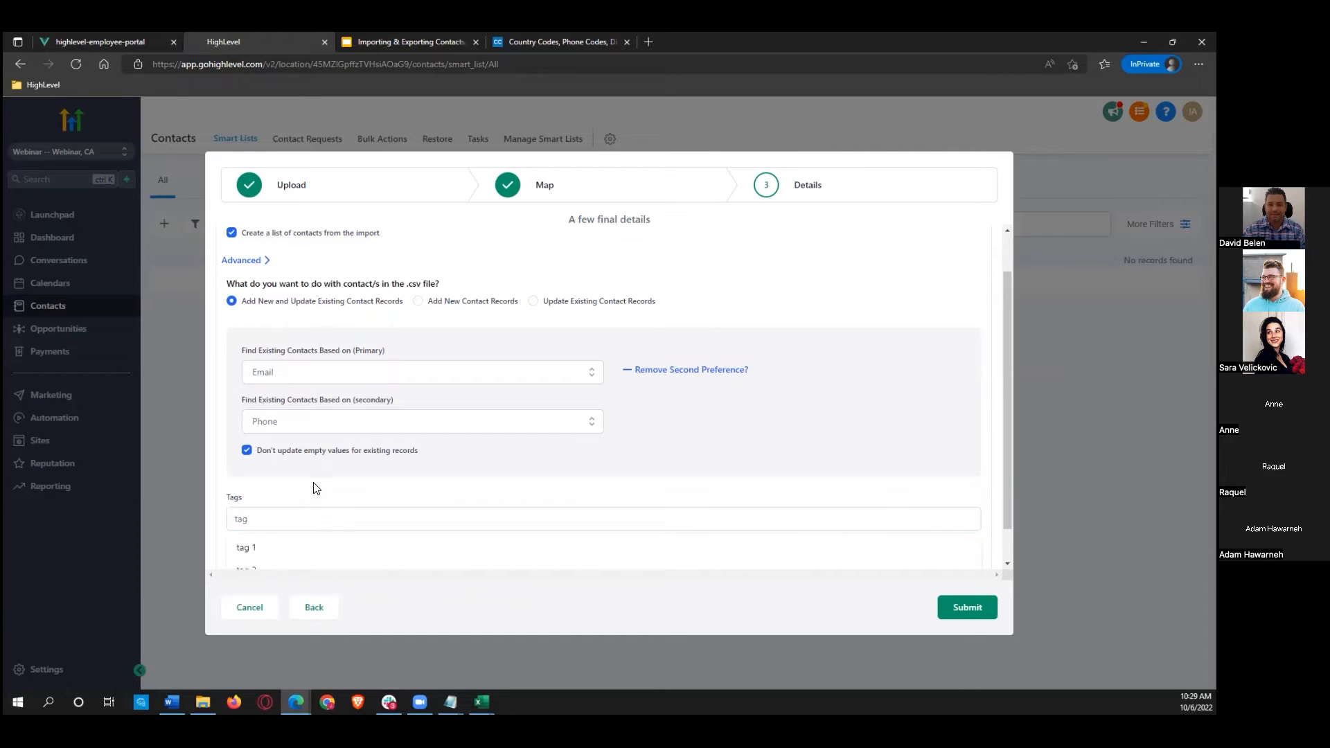
{"action": "left_click", "coordinate": [313, 518]}
{"action": "type", "text": "tag"}
{"action": "left_click", "coordinate": [288, 547]}
{"action": "scroll", "coordinate": [428, 516], "scroll_direction": "down", "scroll_amount": 1}
{"action": "type", "text": "tag 2"}
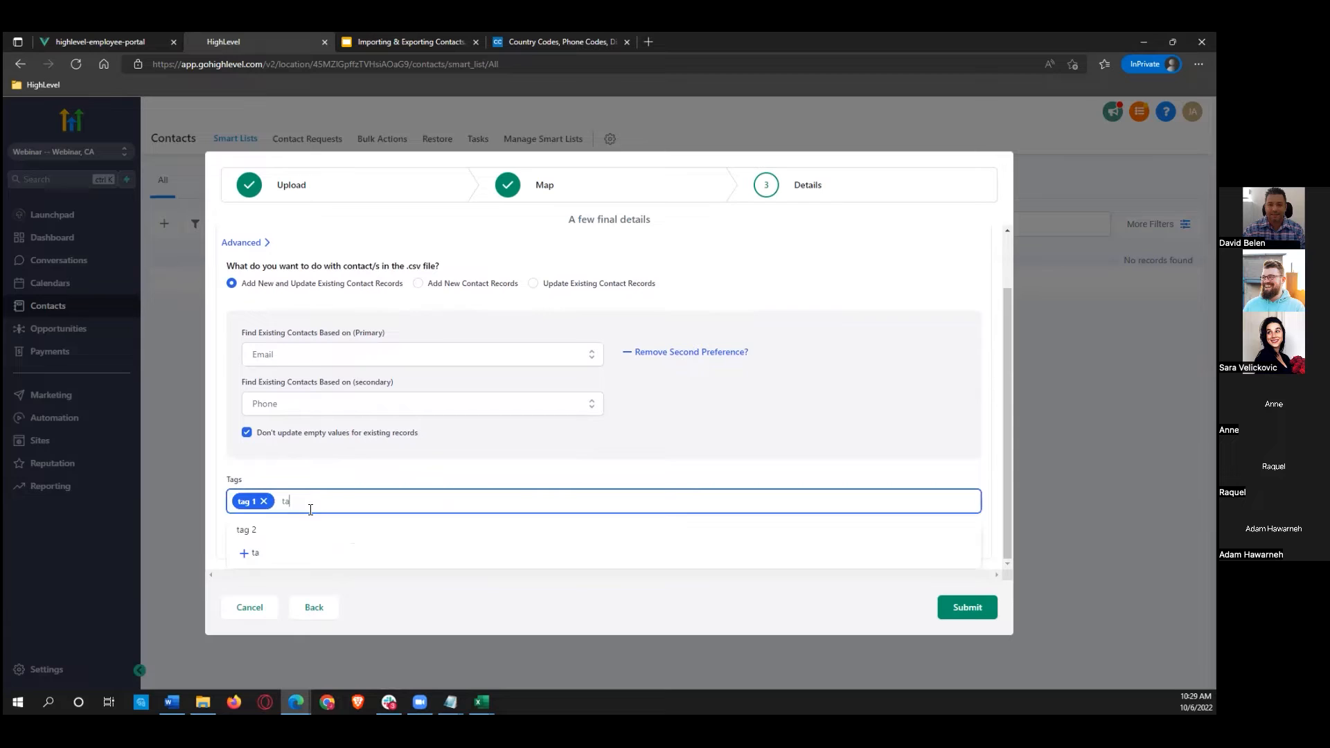
{"action": "left_click", "coordinate": [335, 549]}
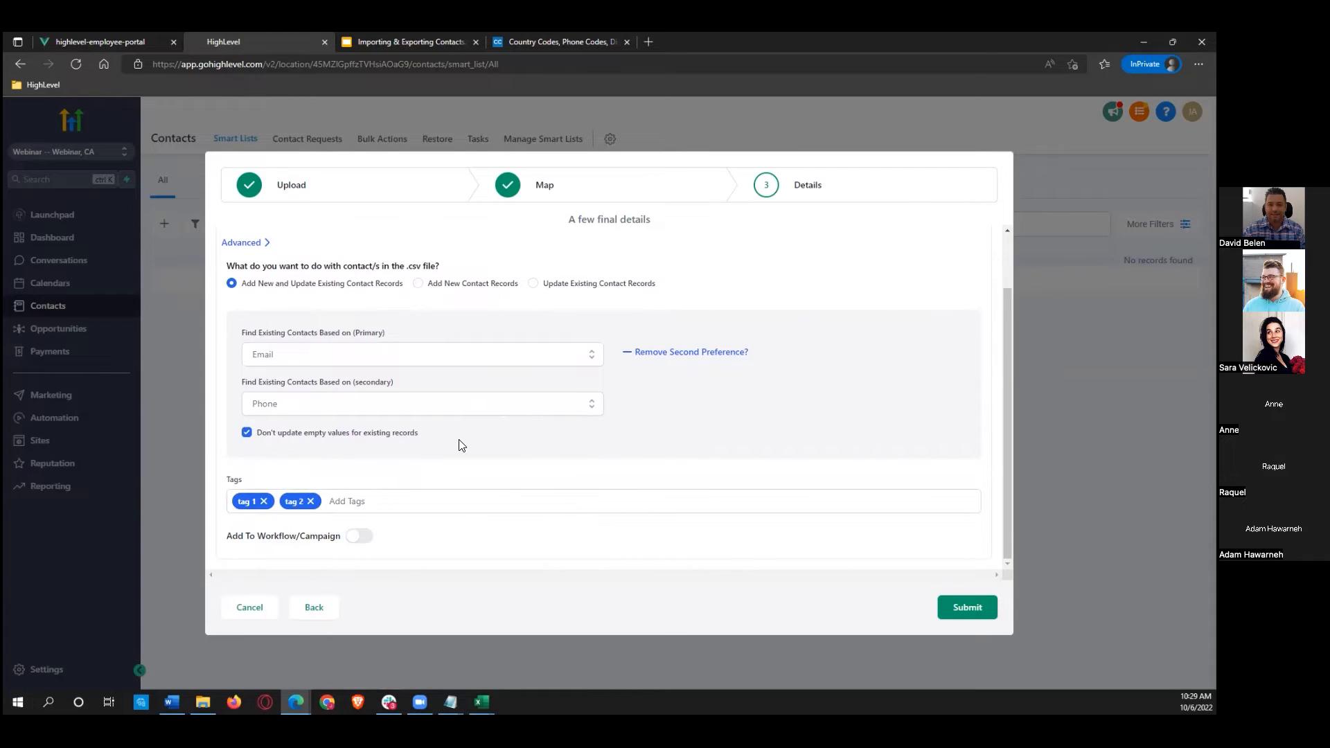
{"action": "left_click", "coordinate": [340, 500]}
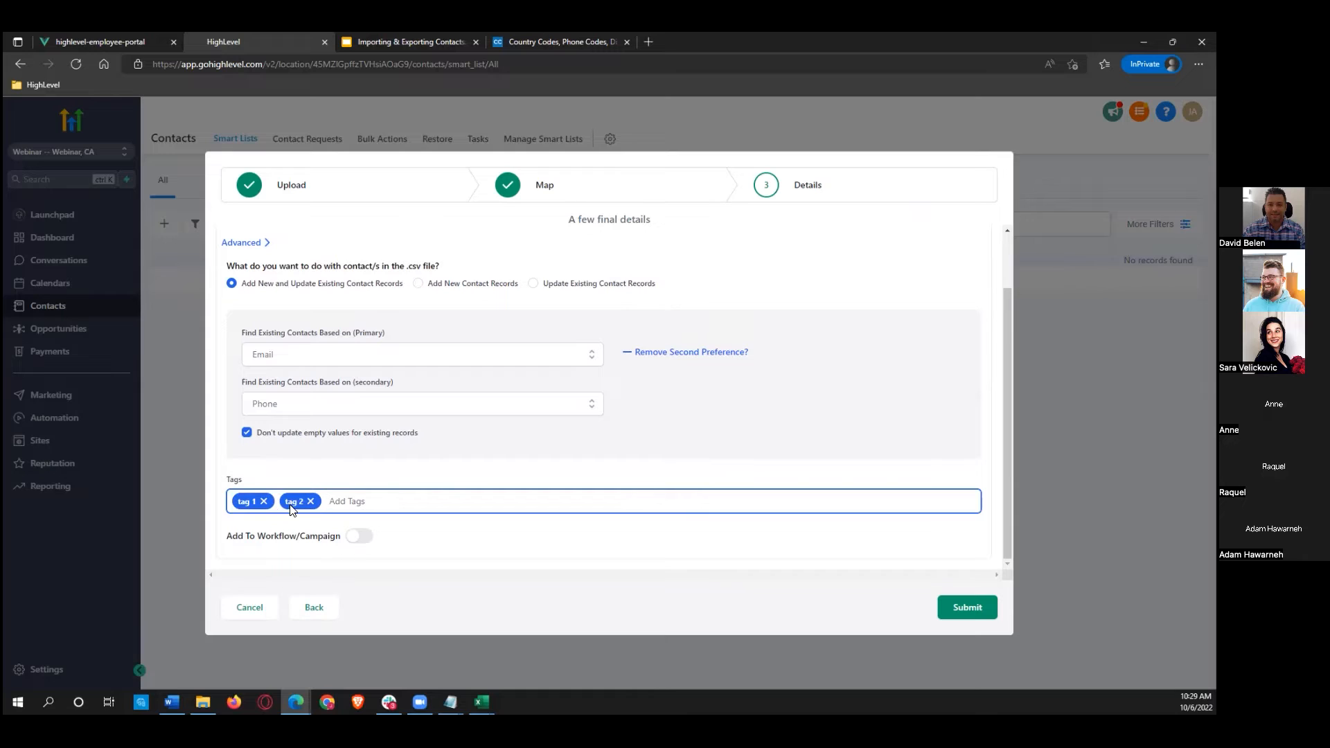
Step: Back out of the contact import, cancel it, and open the Tags page in Settings
{"action": "left_click", "coordinate": [315, 614]}
{"action": "left_click", "coordinate": [305, 547]}
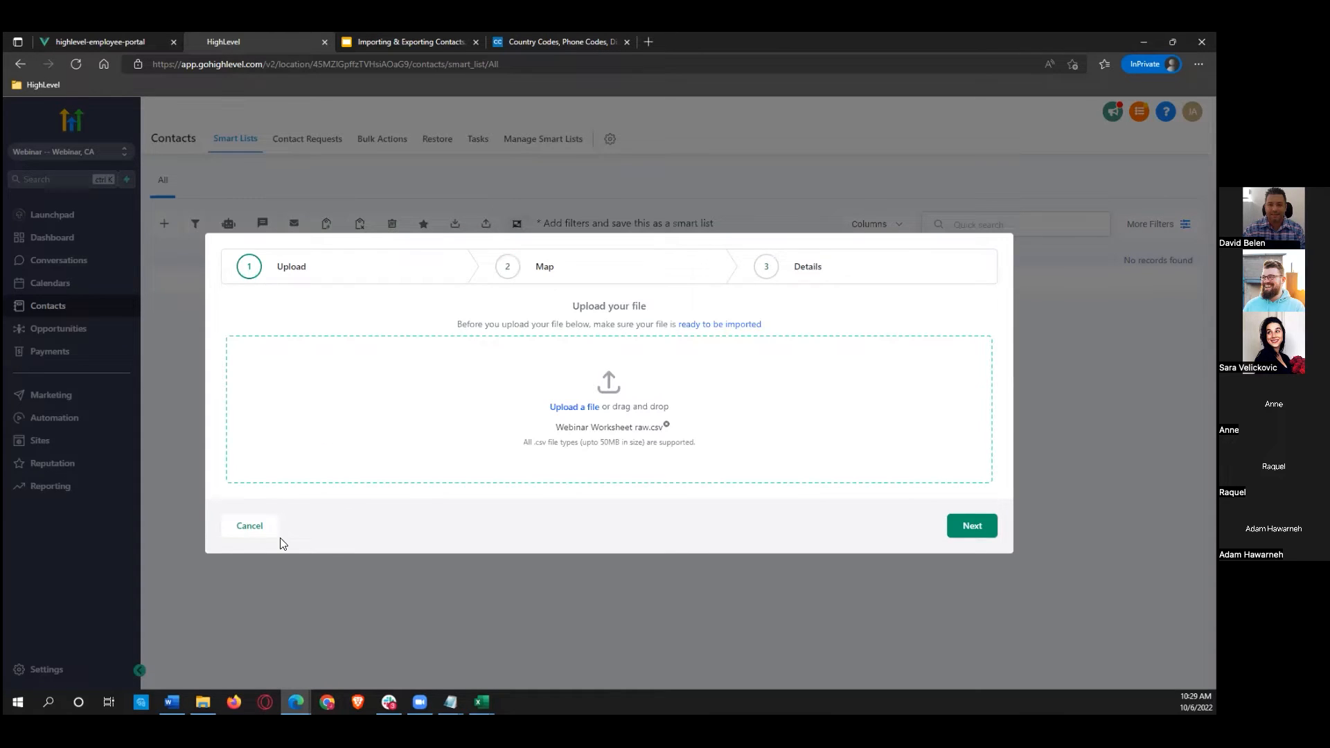
{"action": "left_click", "coordinate": [251, 530]}
{"action": "left_click", "coordinate": [67, 672]}
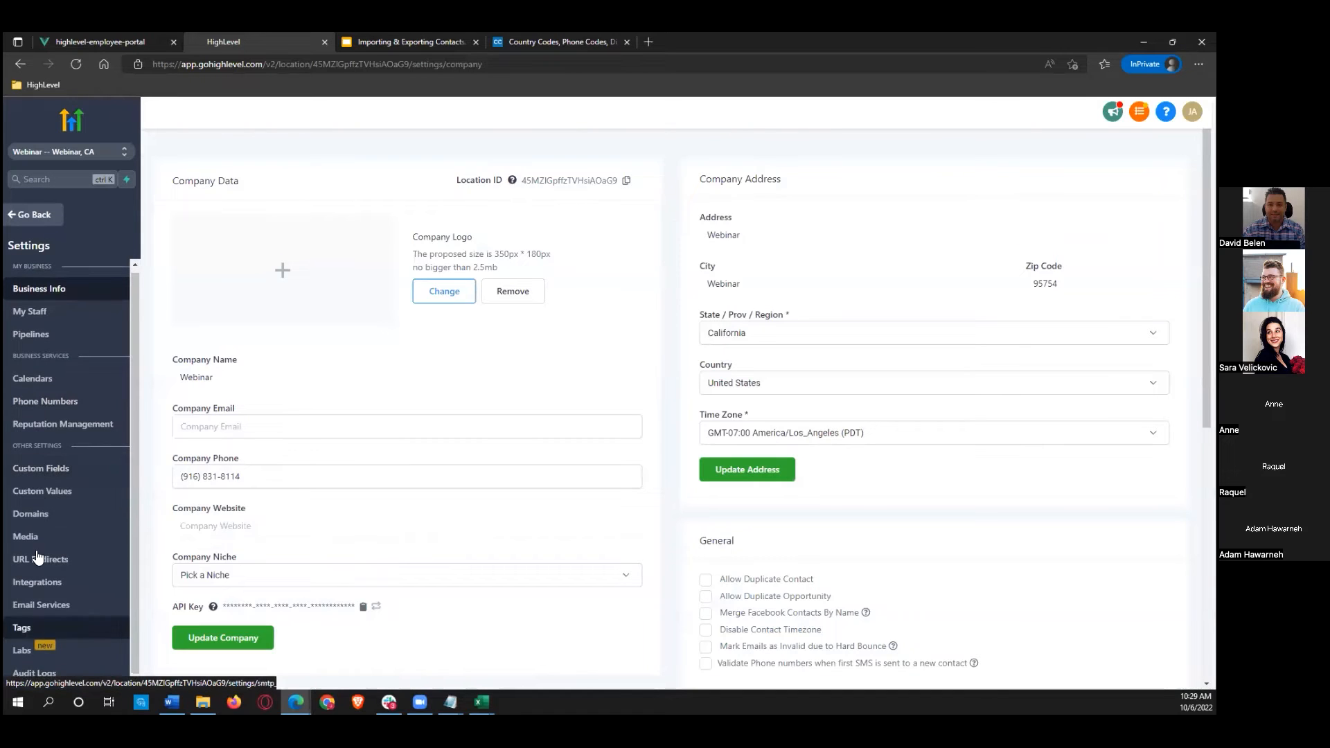
{"action": "left_click", "coordinate": [37, 635]}
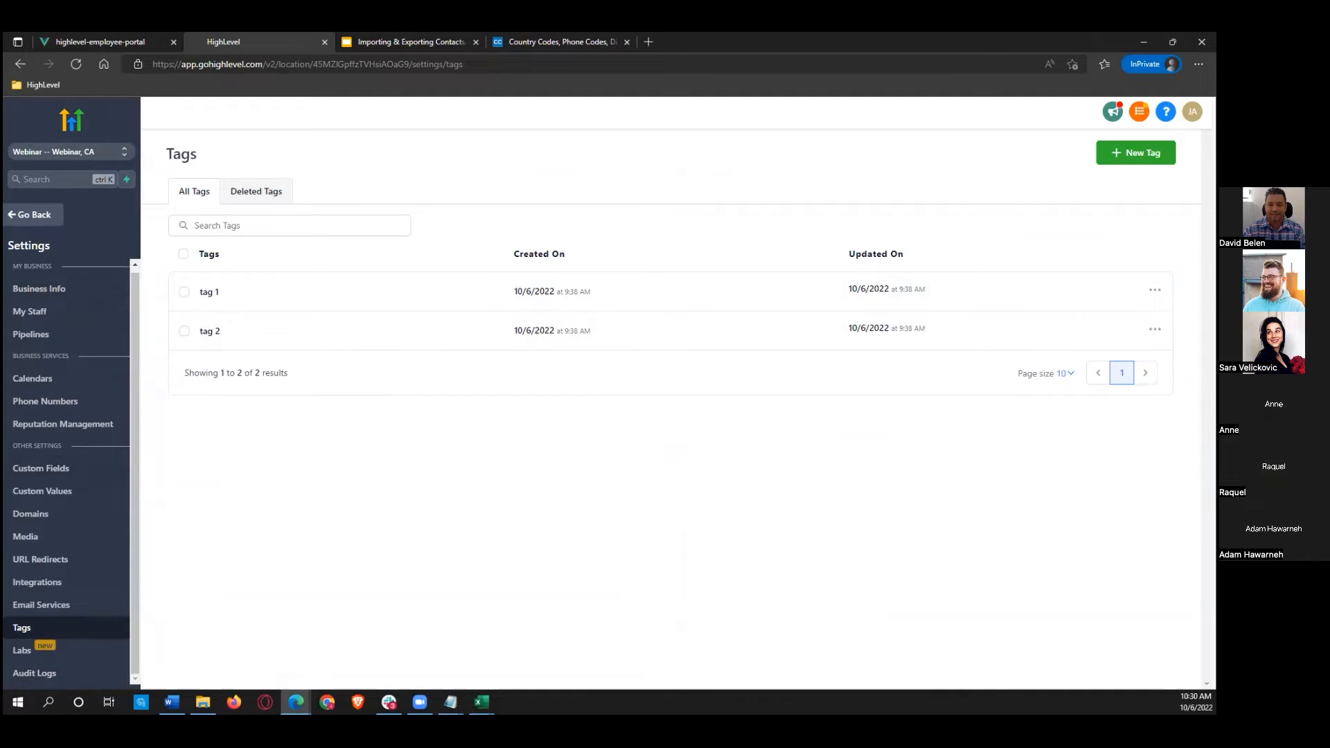
Step: Create a new tag named Tag 3 and reload the Tags page to refresh its list
{"action": "left_click", "coordinate": [1136, 153]}
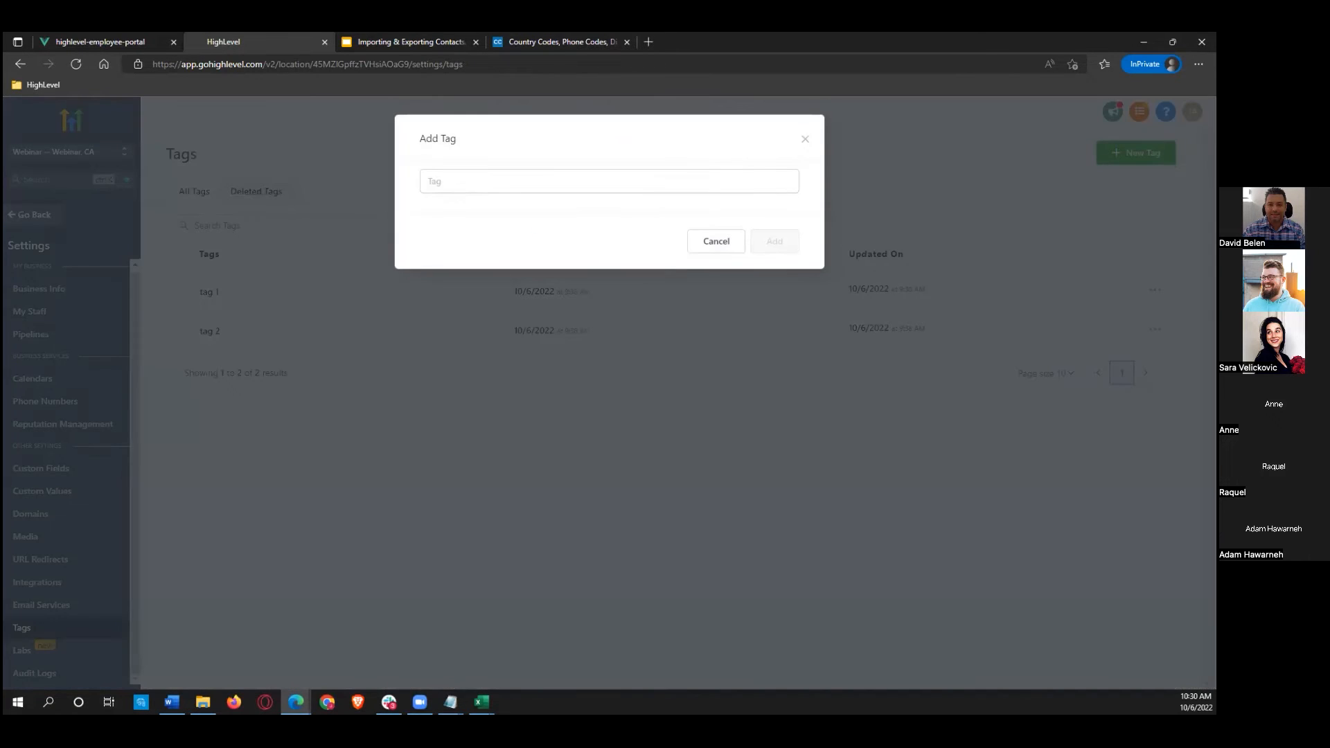
{"action": "left_click", "coordinate": [447, 185]}
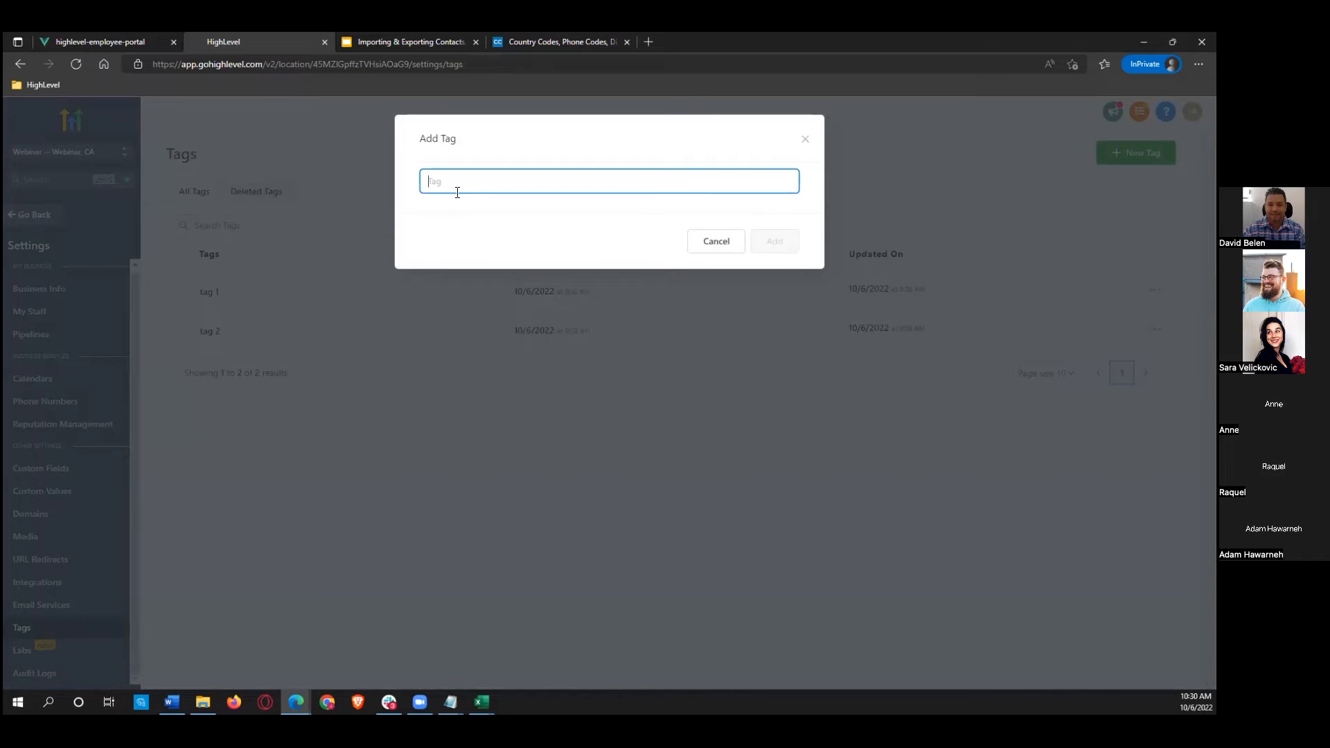
{"action": "type", "text": "Tag 3"}
{"action": "left_click", "coordinate": [771, 242]}
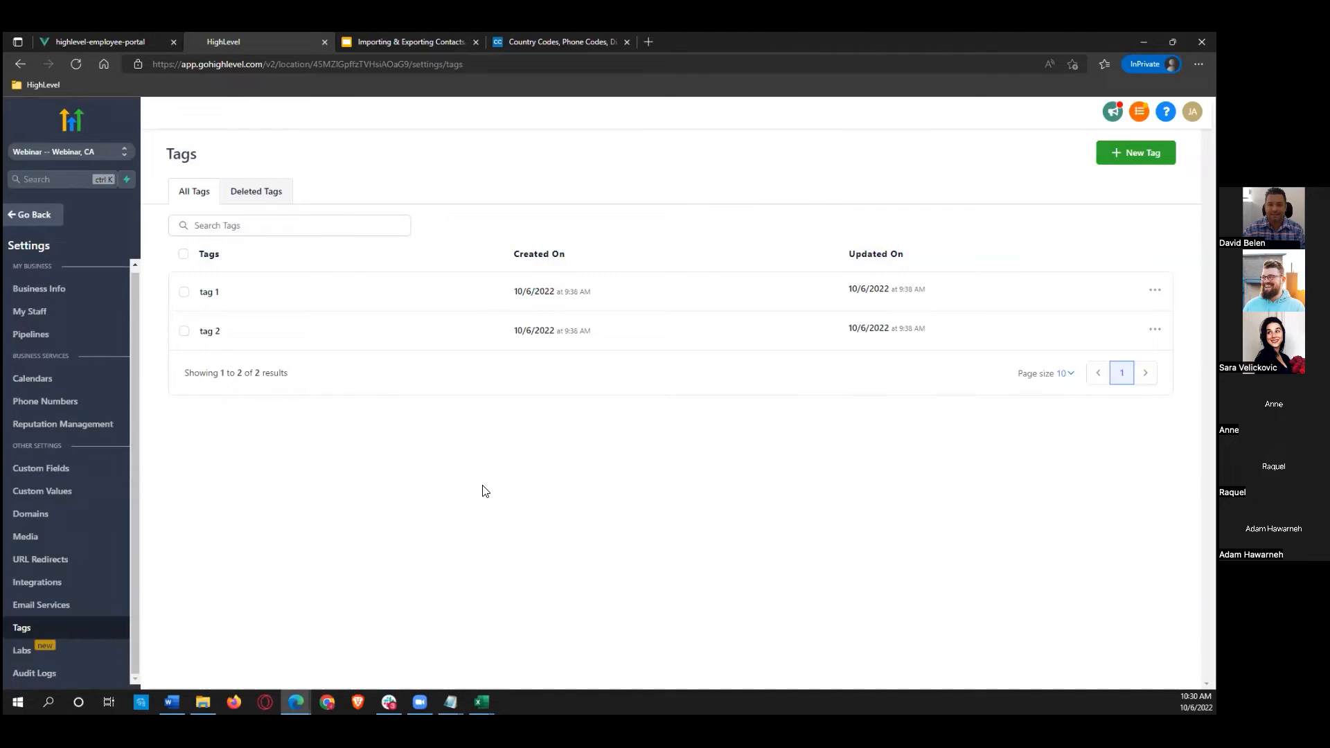
{"action": "left_click", "coordinate": [34, 650]}
{"action": "left_click", "coordinate": [40, 631]}
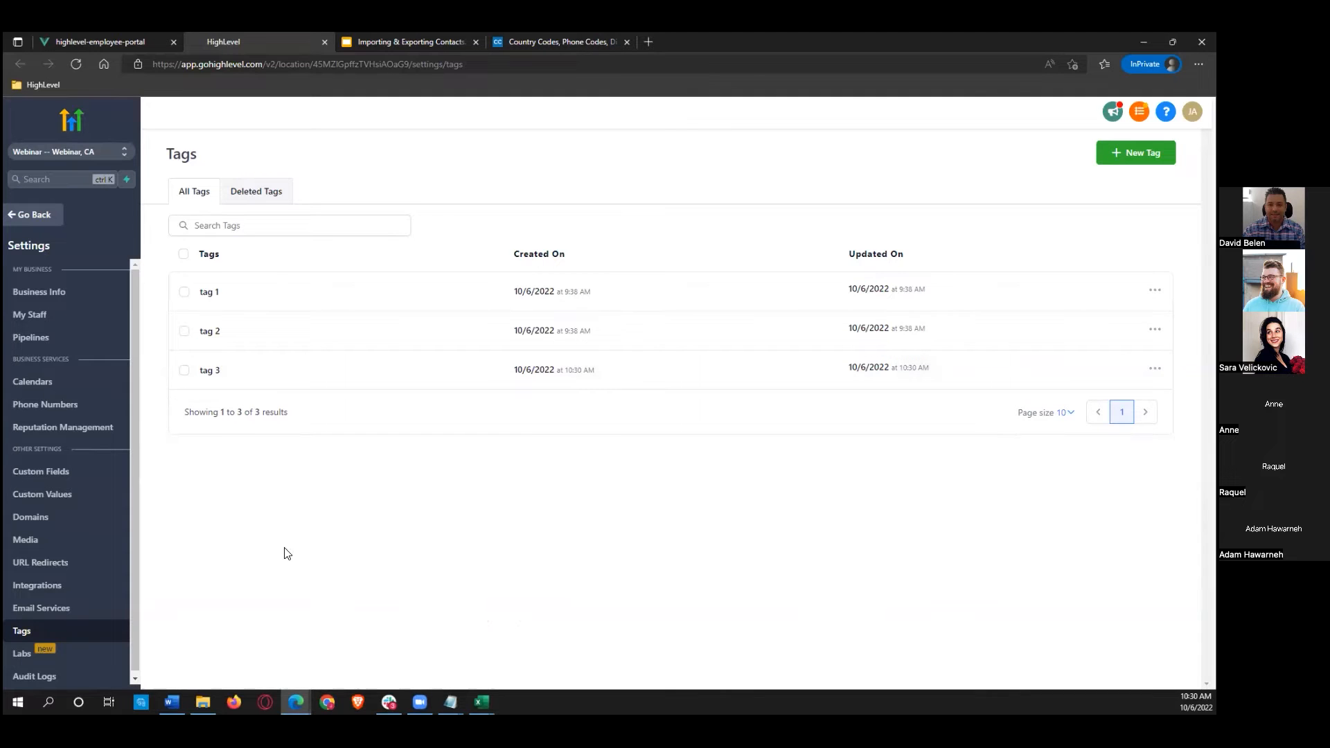
Step: Start a new contact import with Webinar Worksheet raw.csv and accept the matched column mapping
{"action": "left_click", "coordinate": [33, 215]}
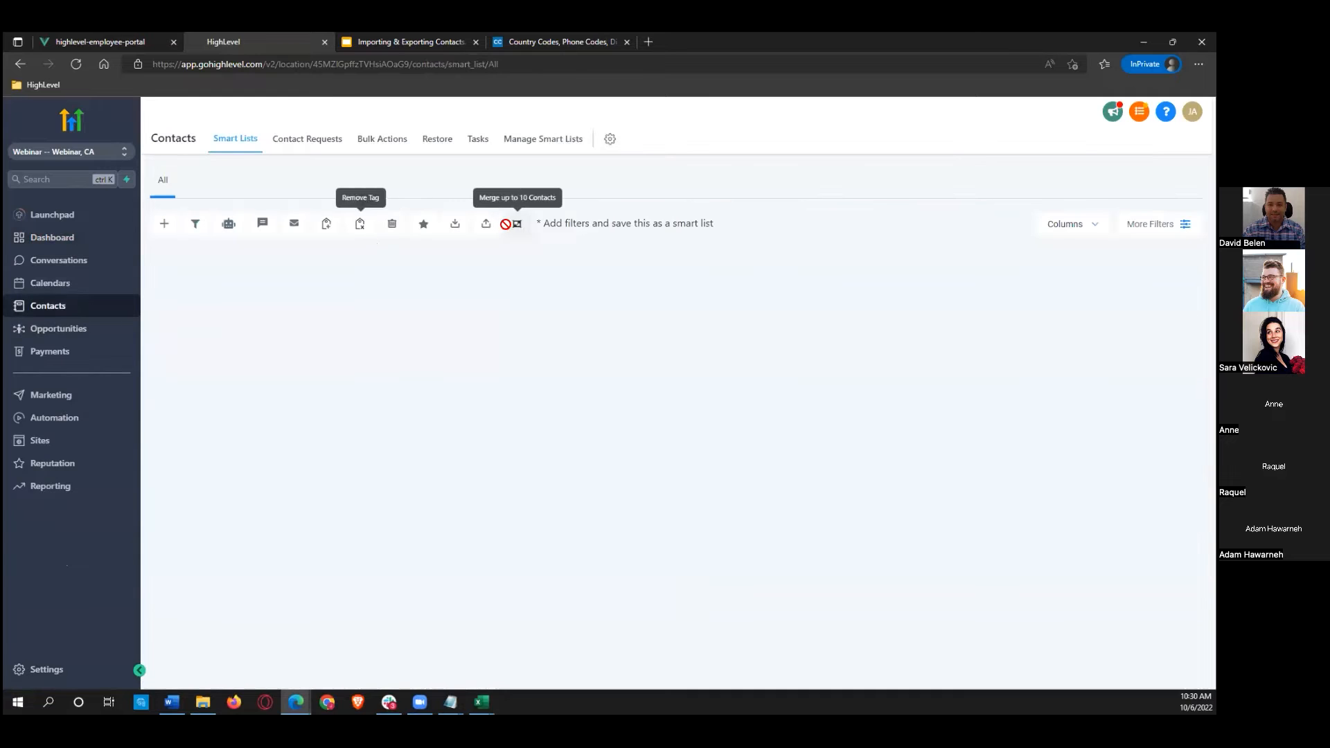
{"action": "left_click", "coordinate": [492, 224]}
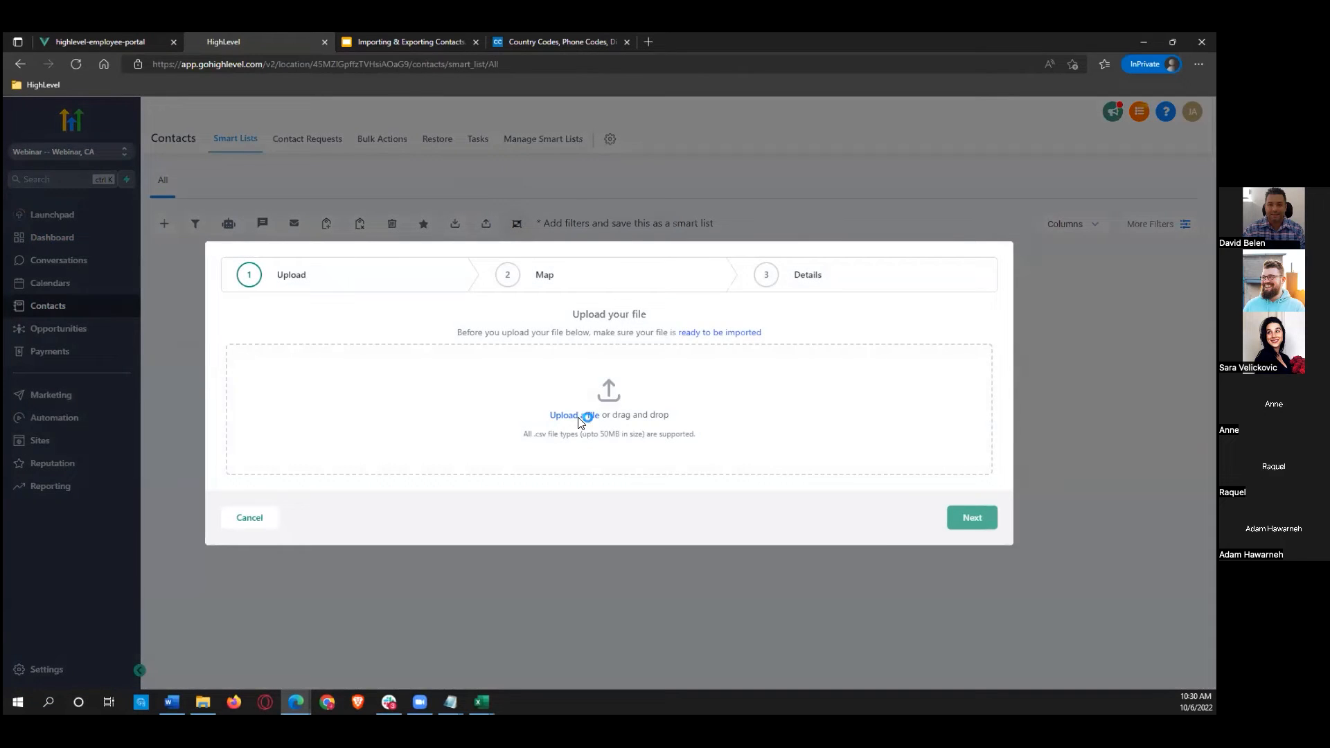
{"action": "left_click", "coordinate": [581, 418]}
{"action": "left_click", "coordinate": [474, 395]}
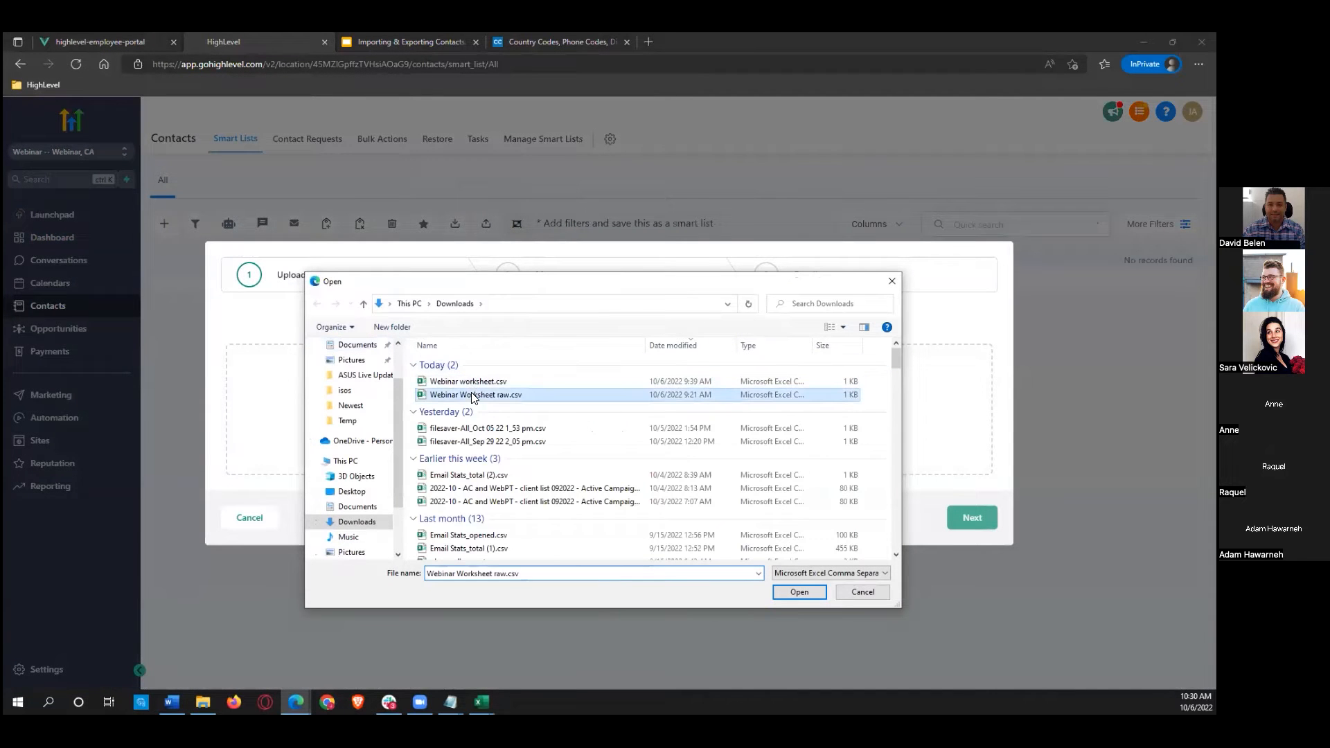
{"action": "left_click", "coordinate": [798, 593]}
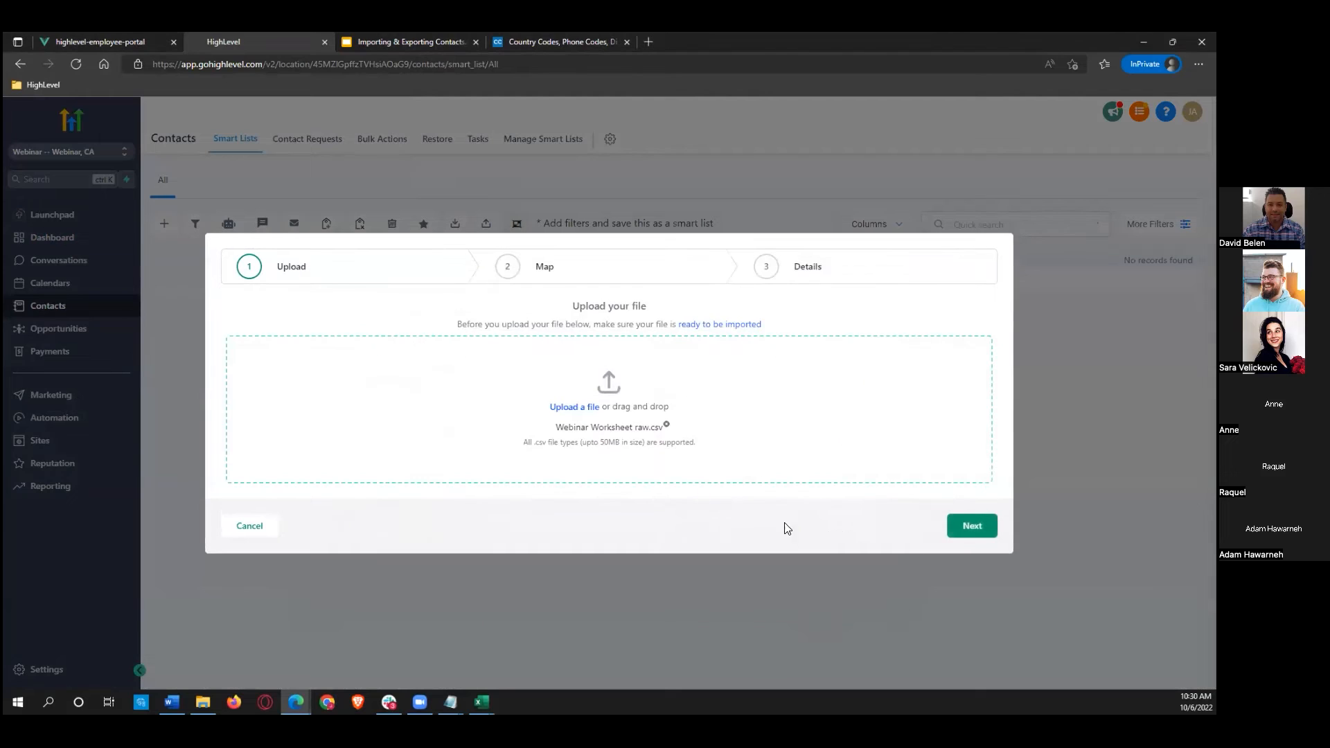
{"action": "left_click", "coordinate": [958, 528]}
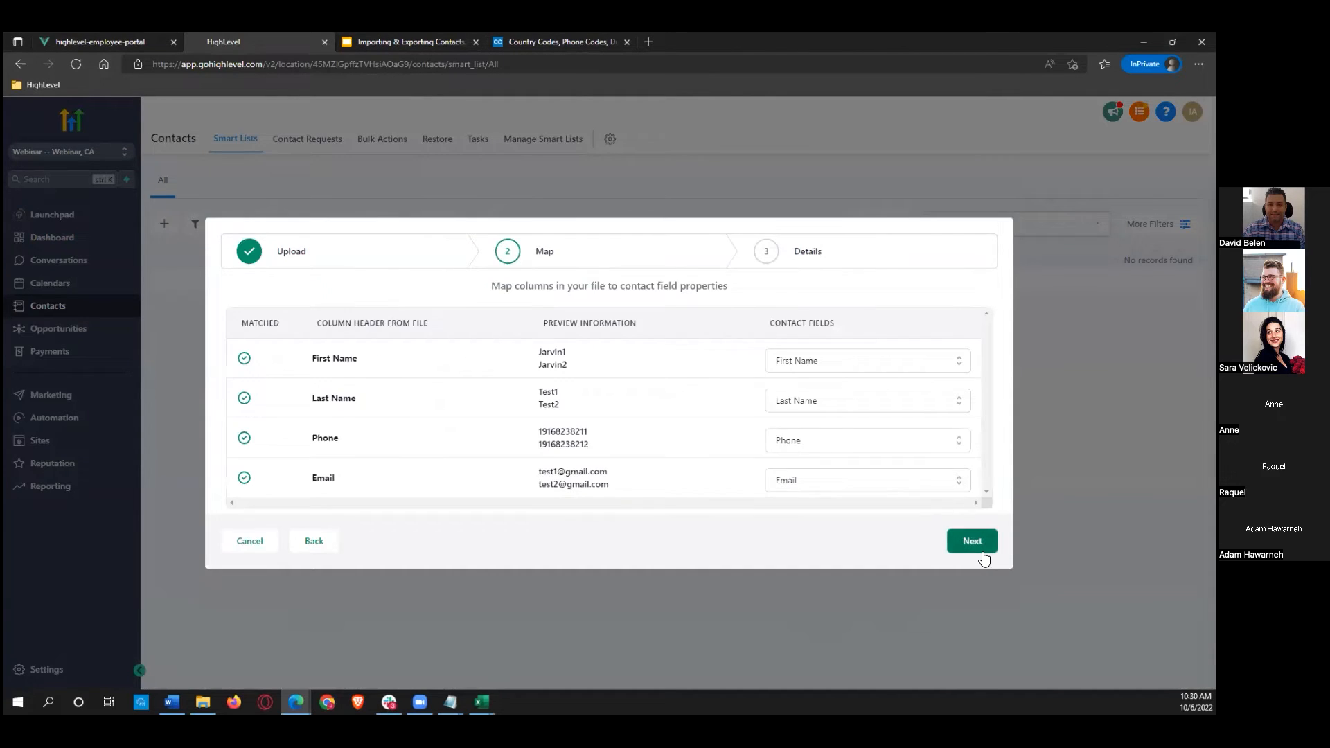
{"action": "left_click", "coordinate": [979, 548]}
Step: Expand the advanced import details and enable Create a list of contacts from the import
{"action": "left_click", "coordinate": [255, 426]}
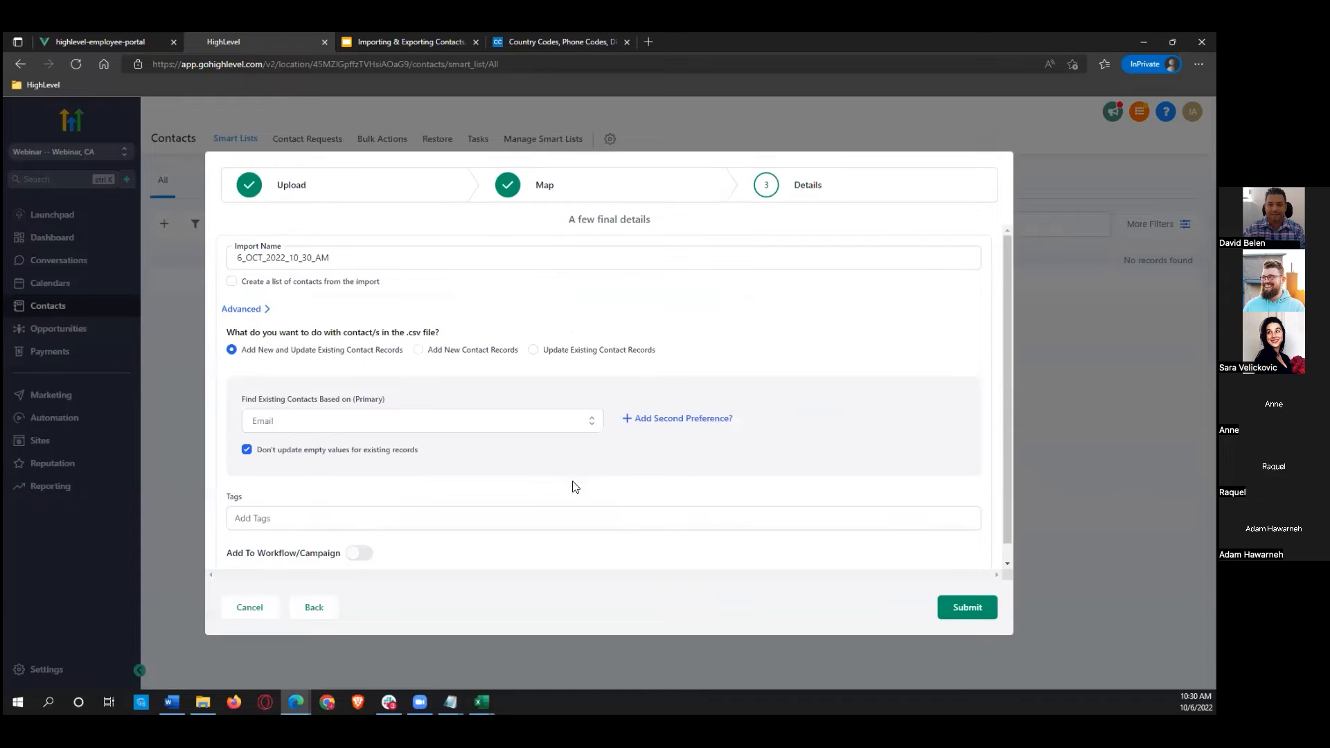
{"action": "left_click", "coordinate": [232, 282]}
Step: Turn on Add To Workflow/Campaign, look through the Workflow/Campaign choices, and turn the option back off
{"action": "left_click", "coordinate": [367, 565]}
{"action": "scroll", "coordinate": [617, 462], "scroll_direction": "down", "scroll_amount": 1}
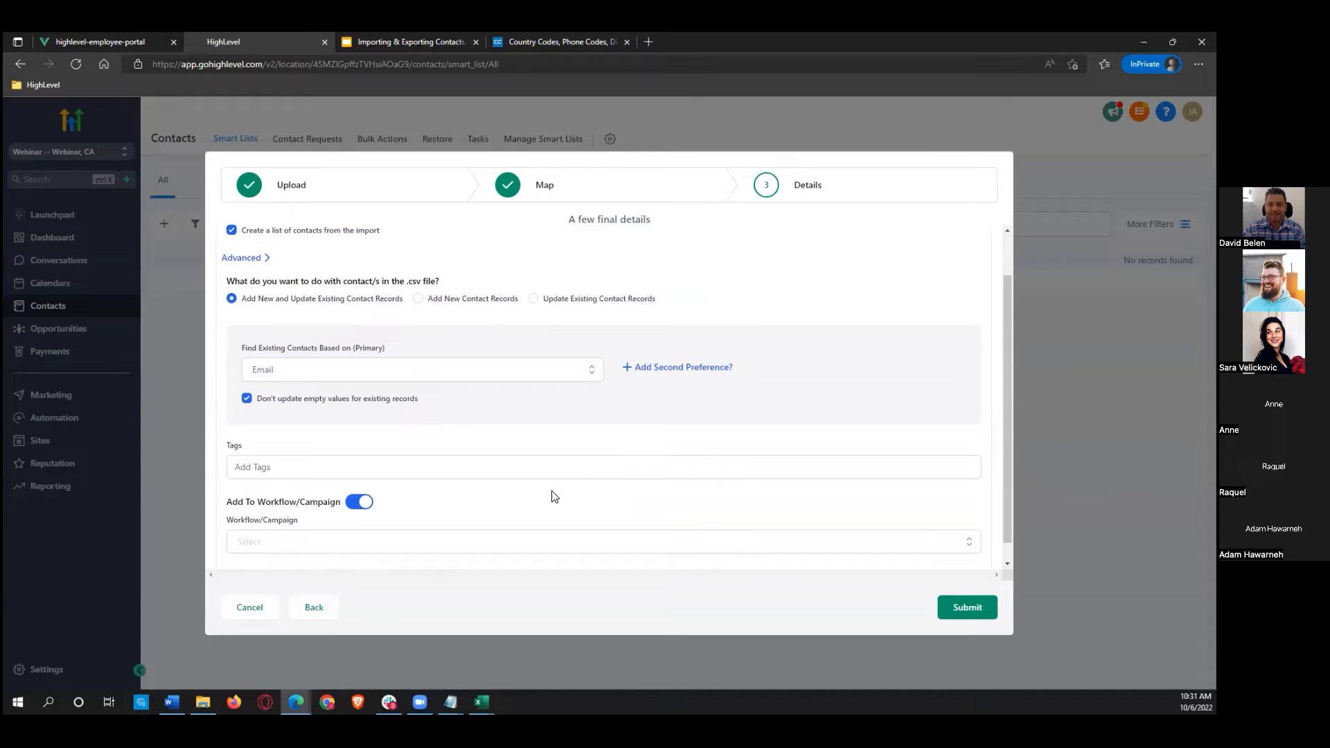
{"action": "left_click", "coordinate": [310, 542]}
{"action": "scroll", "coordinate": [560, 454], "scroll_direction": "down", "scroll_amount": 1}
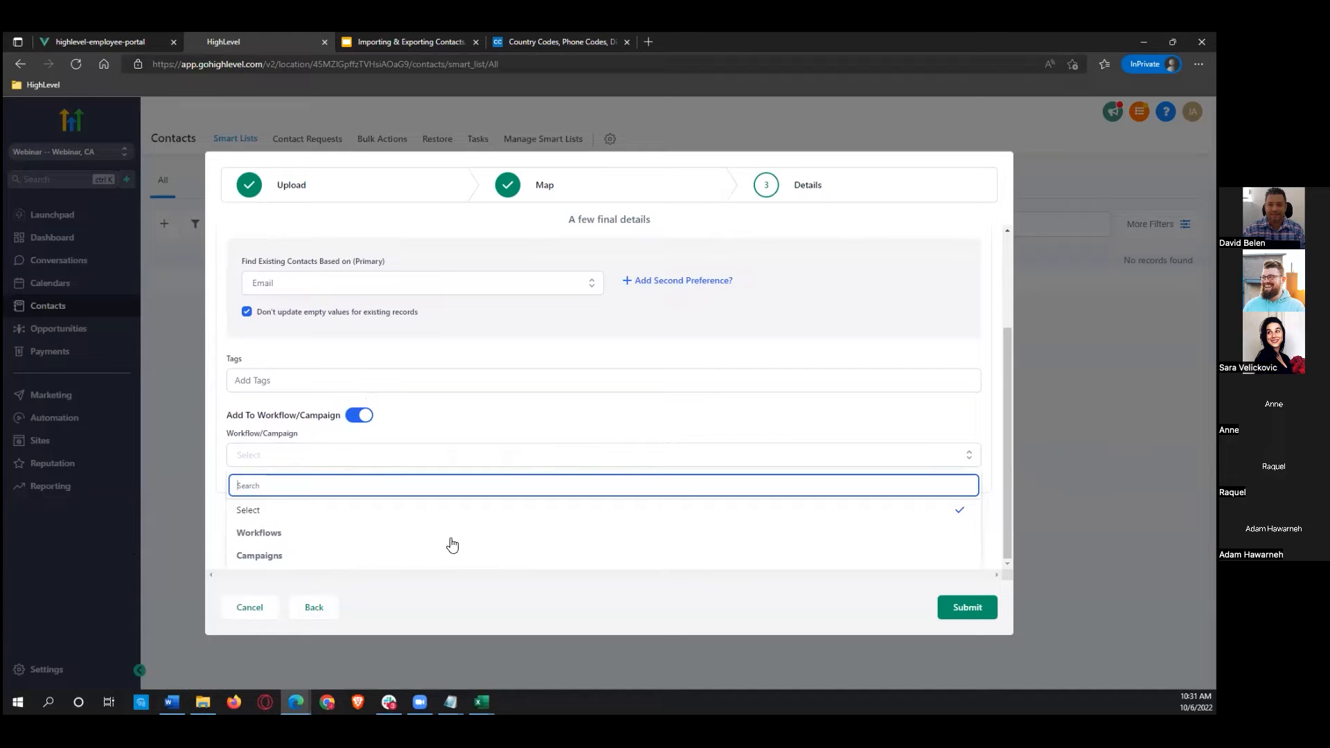
{"action": "left_click", "coordinate": [477, 433]}
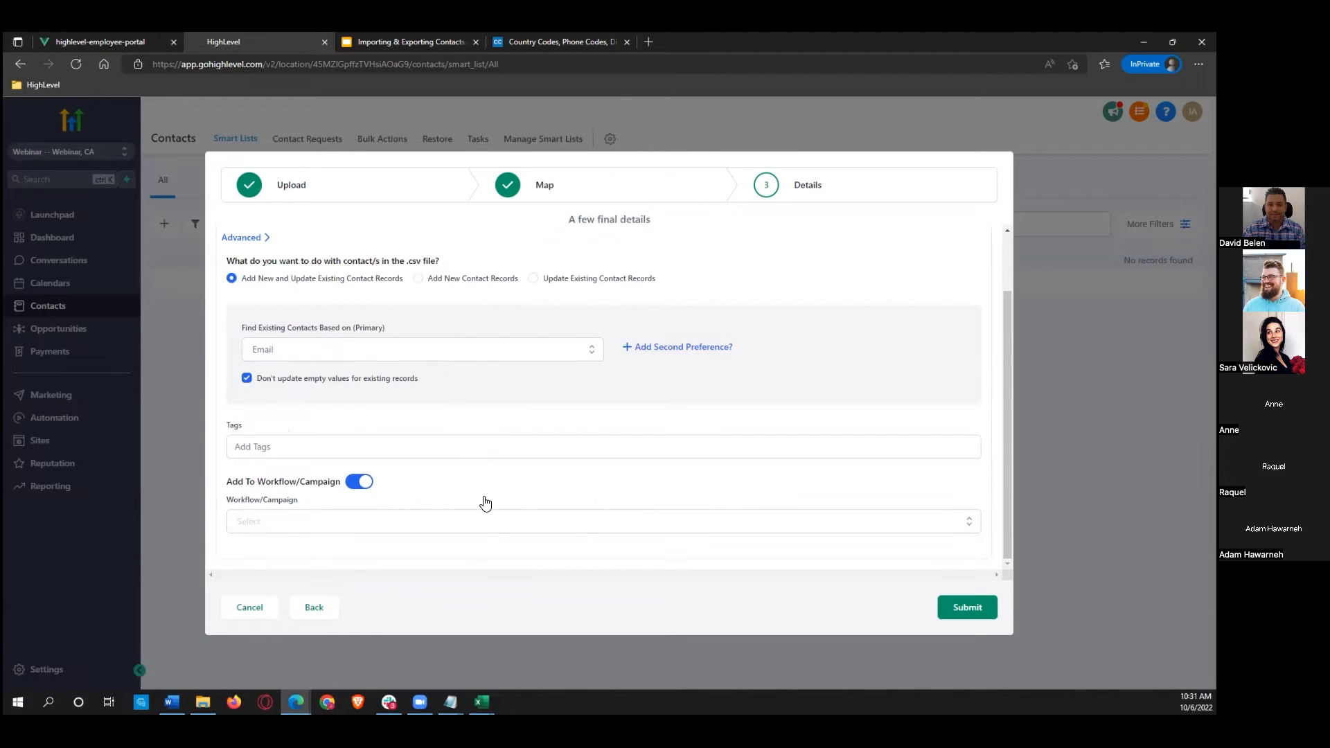
{"action": "left_click", "coordinate": [485, 500]}
{"action": "left_click", "coordinate": [544, 447]}
{"action": "left_click", "coordinate": [367, 490]}
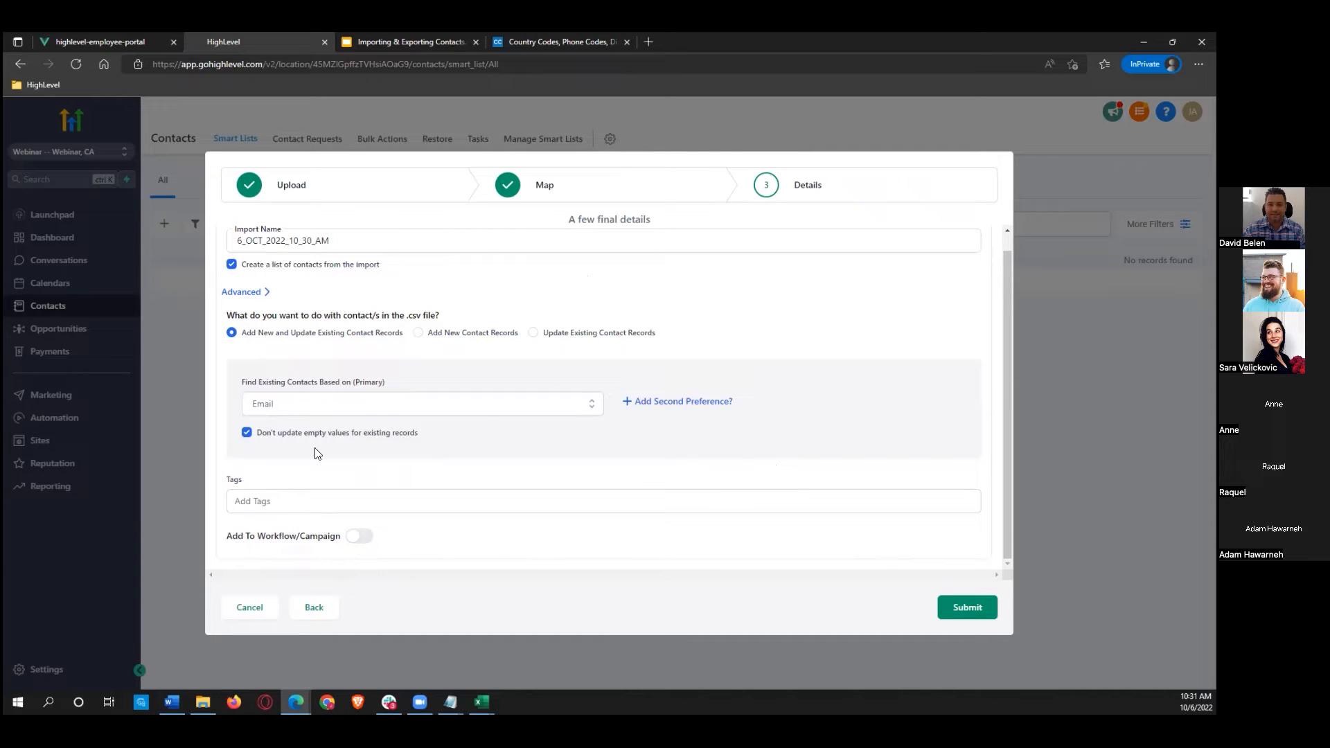
Step: Add Phone as the second preference for finding existing contacts
{"action": "left_click", "coordinate": [649, 406]}
{"action": "left_click", "coordinate": [508, 448]}
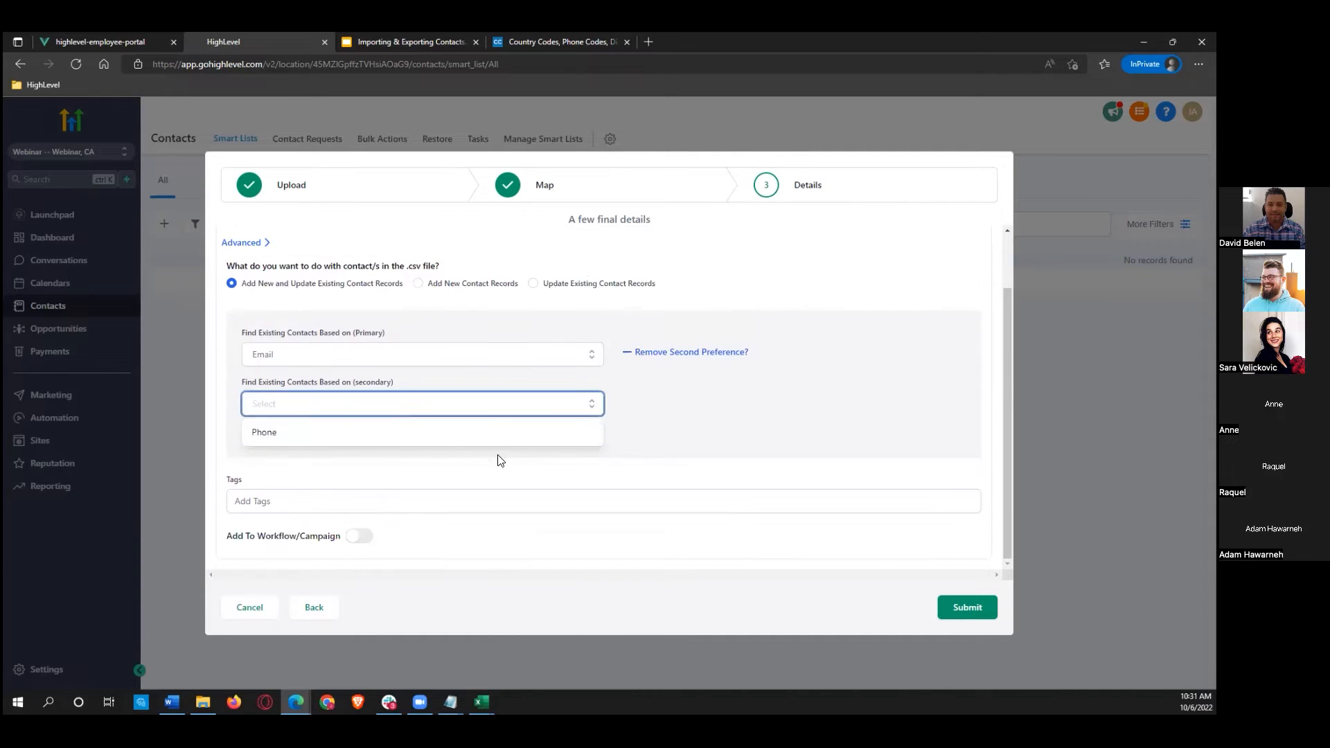
{"action": "left_click", "coordinate": [299, 435]}
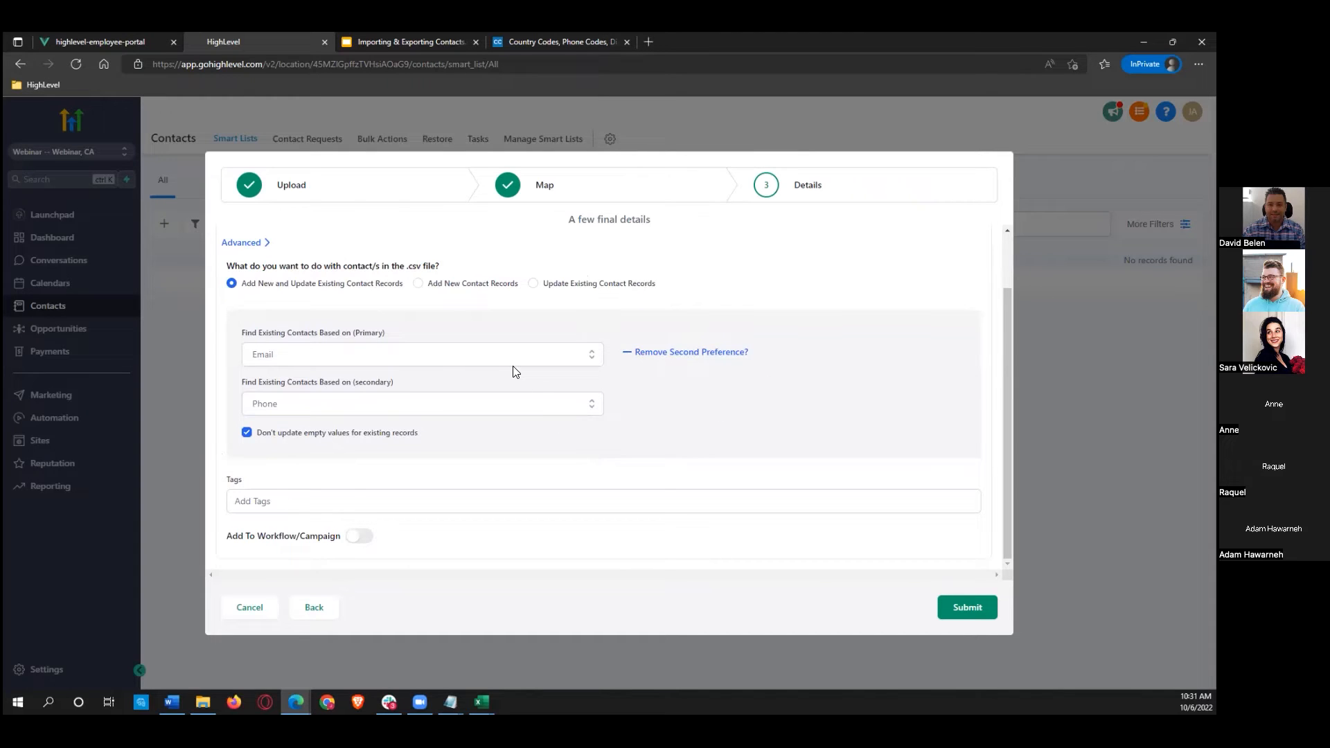
Step: Review the import details, submit the import, and dismiss the processing notice
{"action": "scroll", "coordinate": [542, 408], "scroll_direction": "up", "scroll_amount": 2}
{"action": "scroll", "coordinate": [543, 409], "scroll_direction": "down", "scroll_amount": 1}
{"action": "scroll", "coordinate": [543, 409], "scroll_direction": "up", "scroll_amount": 1}
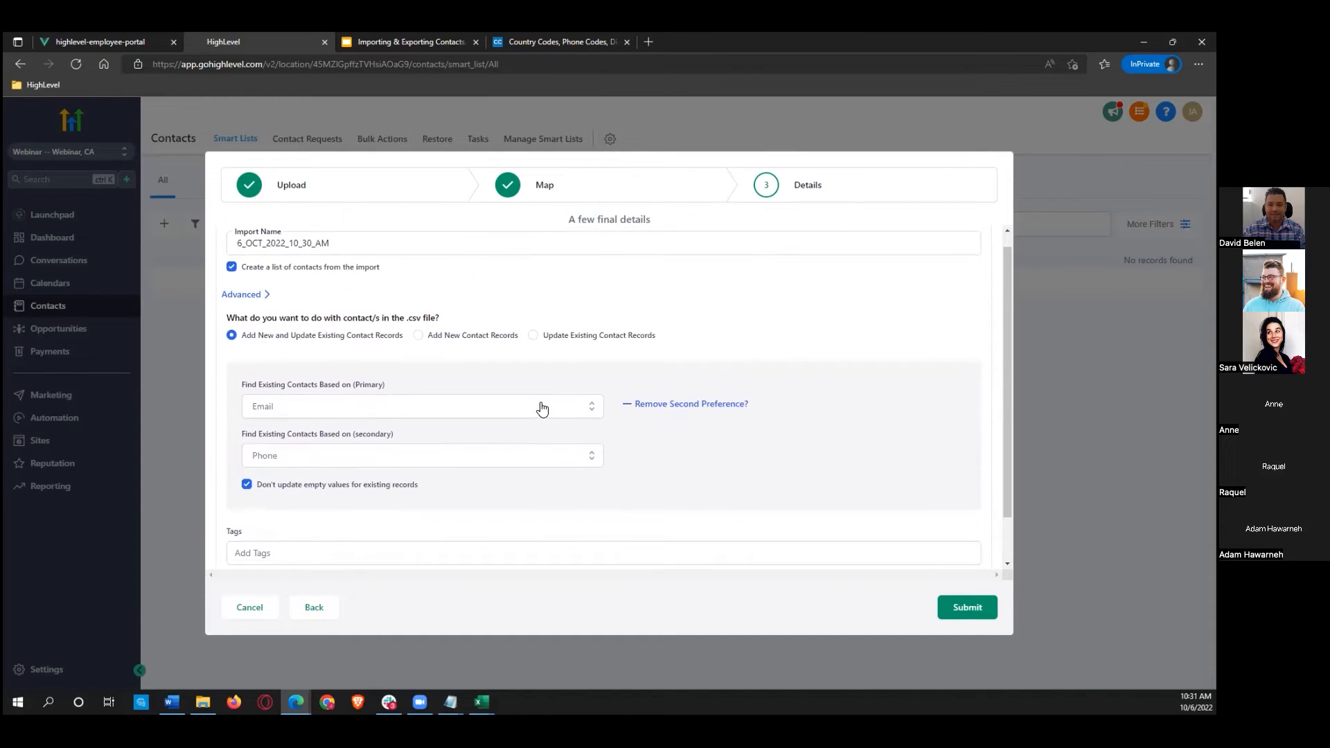
{"action": "scroll", "coordinate": [542, 409], "scroll_direction": "down", "scroll_amount": 1}
{"action": "left_click", "coordinate": [982, 608]}
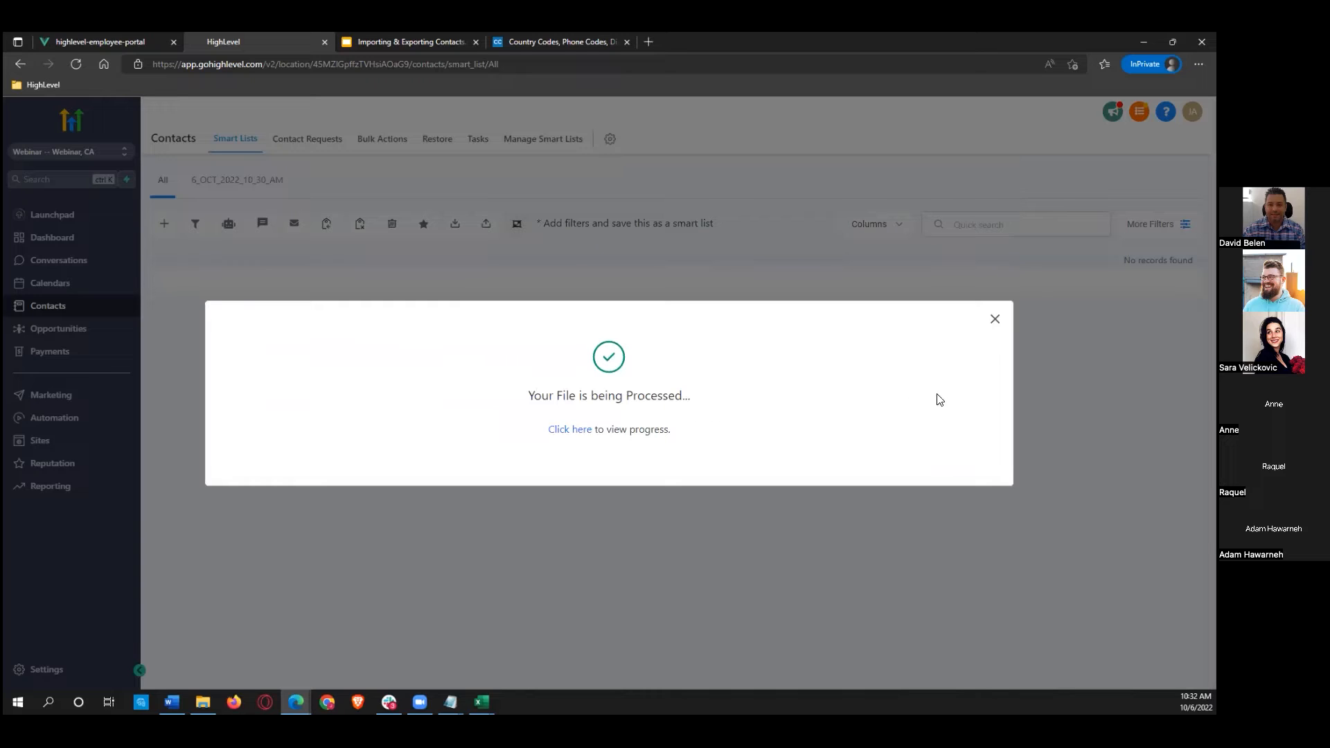
{"action": "left_click", "coordinate": [996, 320]}
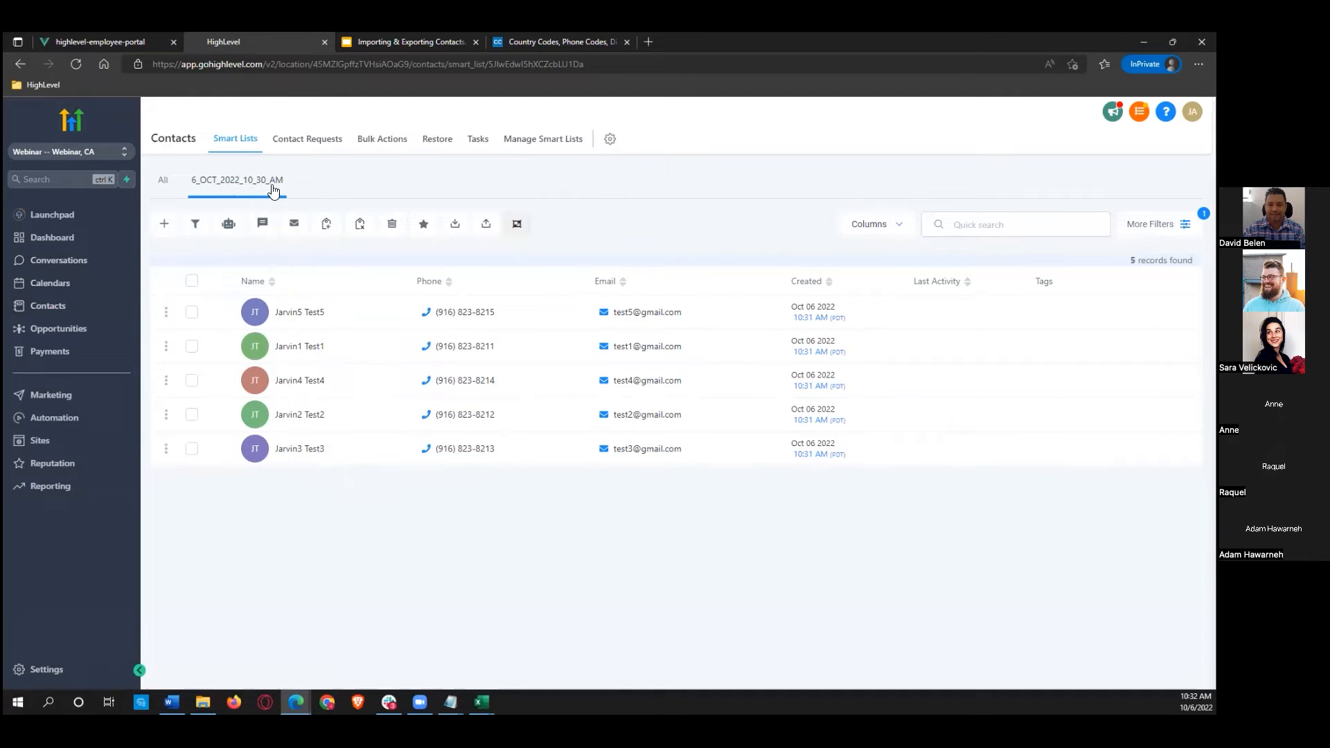
Step: Open the Bulk Actions page, view the details of the 6_OCT_2022_10_30_AM import, and close them
{"action": "left_click", "coordinate": [388, 144]}
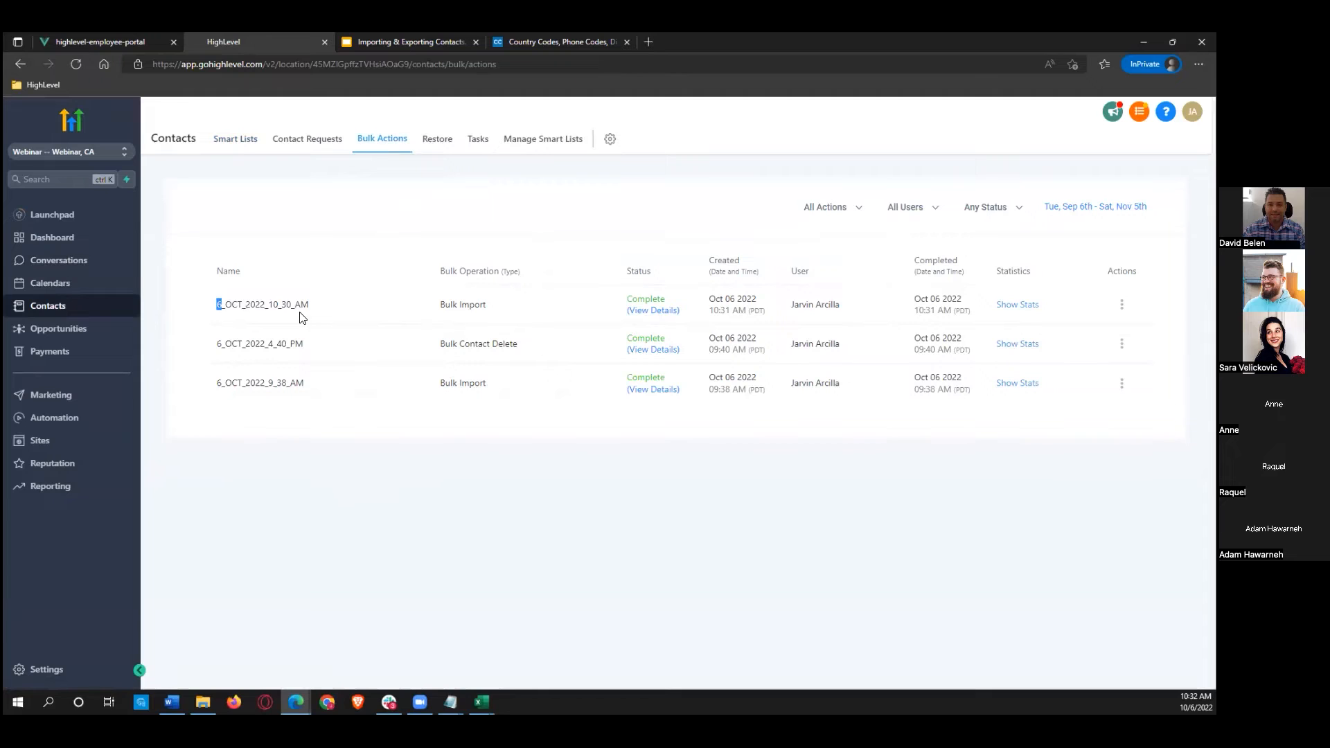
{"action": "left_click_drag", "start_coordinate": [215, 305], "coordinate": [315, 307]}
{"action": "left_click", "coordinate": [365, 322]}
{"action": "left_click", "coordinate": [639, 312]}
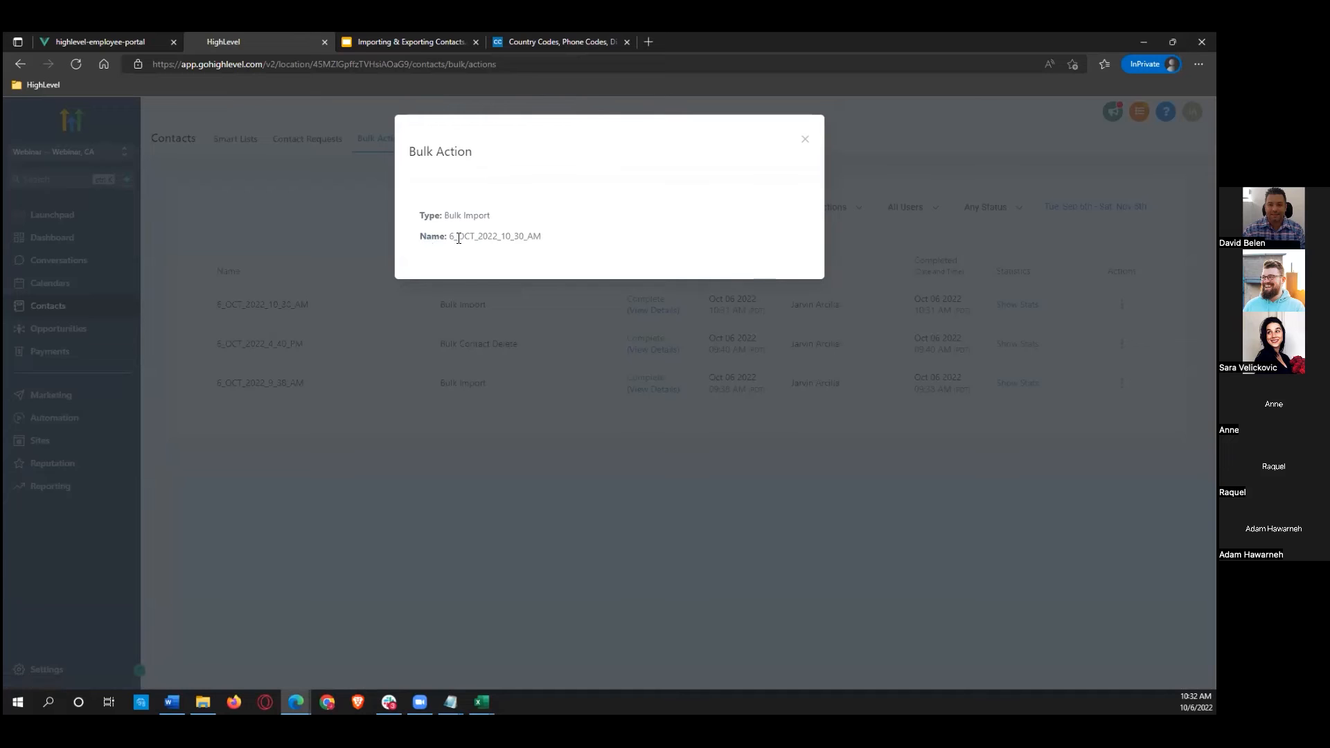
{"action": "left_click_drag", "start_coordinate": [543, 238], "coordinate": [475, 239]}
{"action": "left_click", "coordinate": [742, 232]}
{"action": "left_click", "coordinate": [805, 140]}
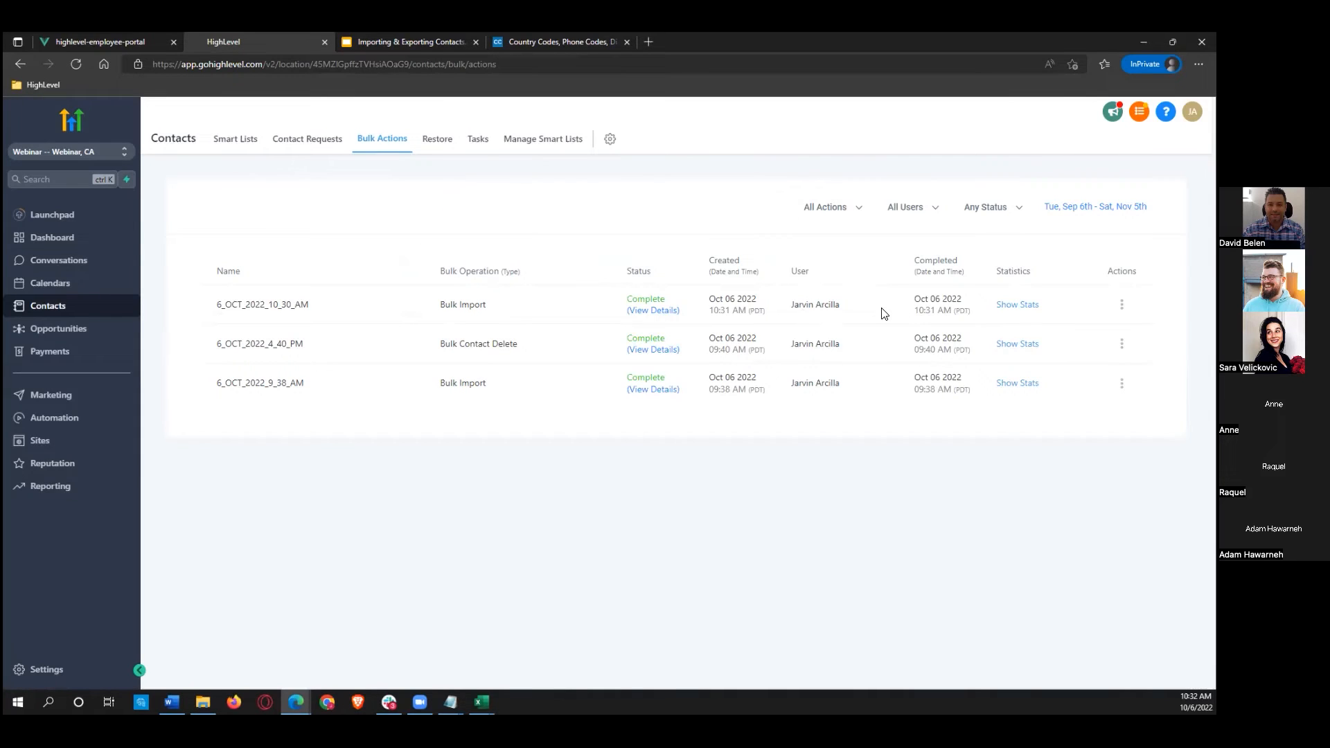
Step: Show the statistics of the 6_OCT_2022_10_30_AM import and inspect its updated and error figures
{"action": "left_click", "coordinate": [1029, 306]}
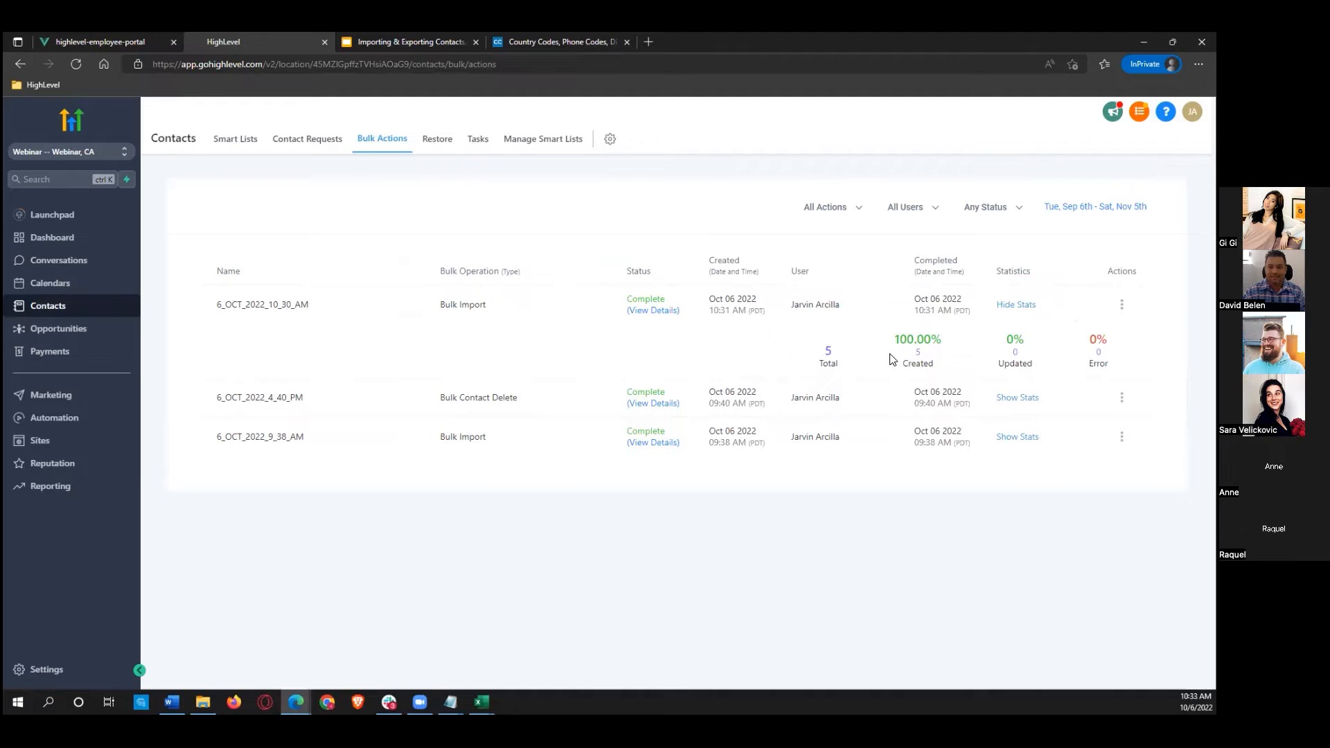
{"action": "double_click", "coordinate": [1015, 352]}
{"action": "double_click", "coordinate": [1098, 352]}
{"action": "left_click", "coordinate": [1054, 350]}
Step: Check the contact rows in the Excel worksheet and return to the HighLevel Bulk Actions page in Edge
{"action": "left_click", "coordinate": [481, 703]}
{"action": "left_click", "coordinate": [571, 652]}
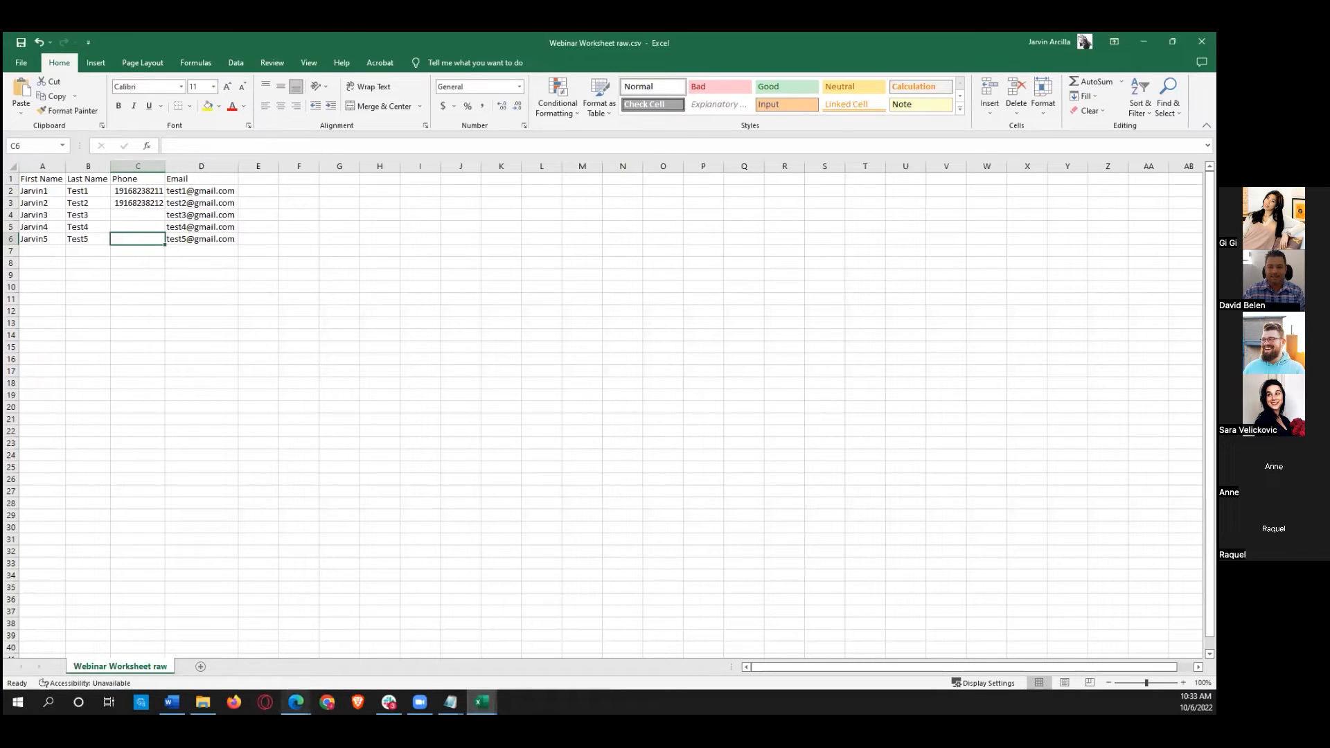
{"action": "left_click", "coordinate": [295, 702]}
{"action": "left_click", "coordinate": [355, 669]}
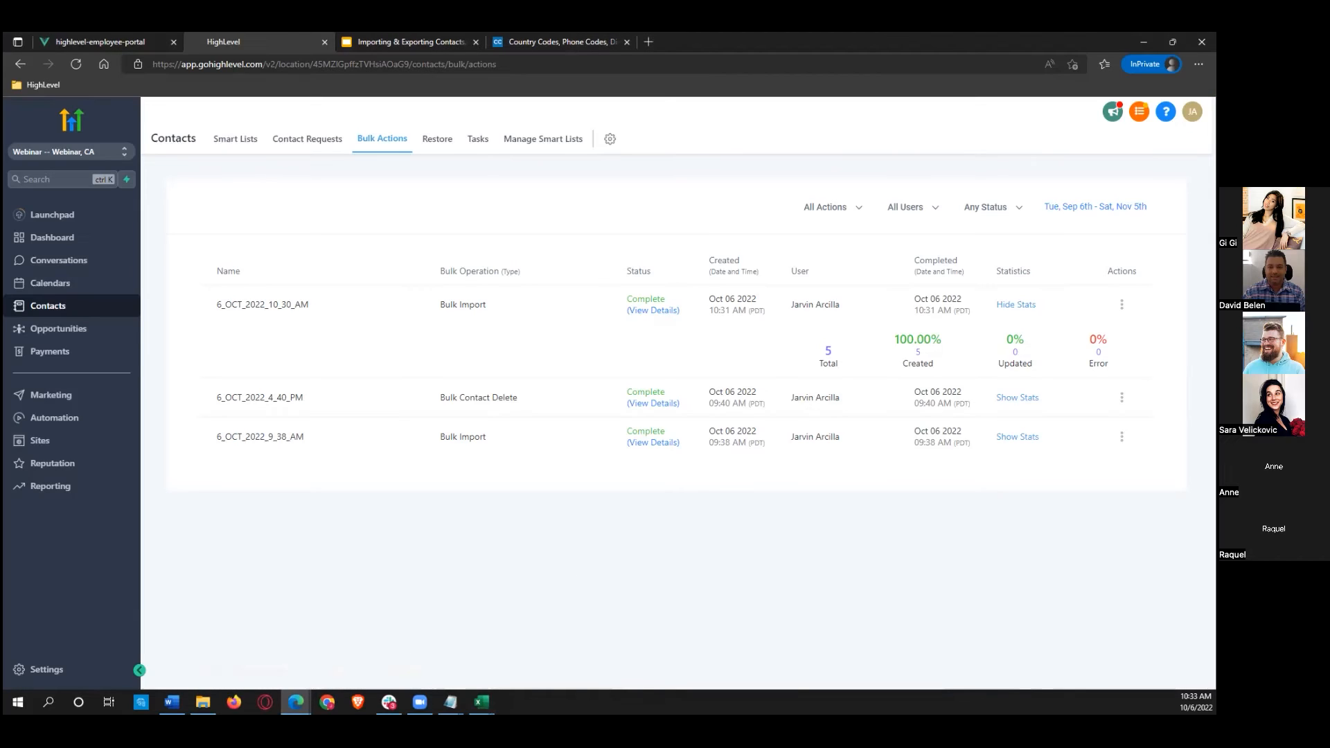
Step: Show the contacts imported by the 6_OCT_2022_10_30_AM bulk action and close the filter details
{"action": "left_click", "coordinate": [1122, 304]}
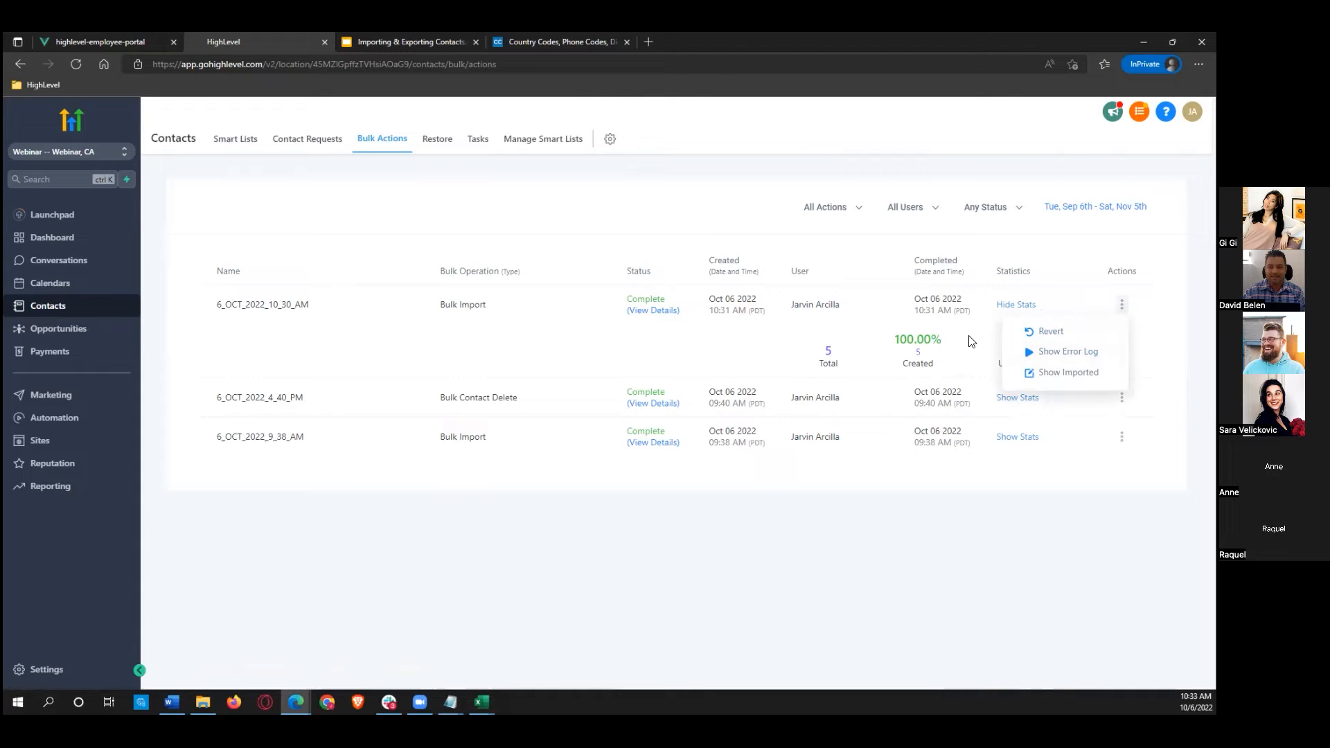
{"action": "left_click", "coordinate": [1050, 375]}
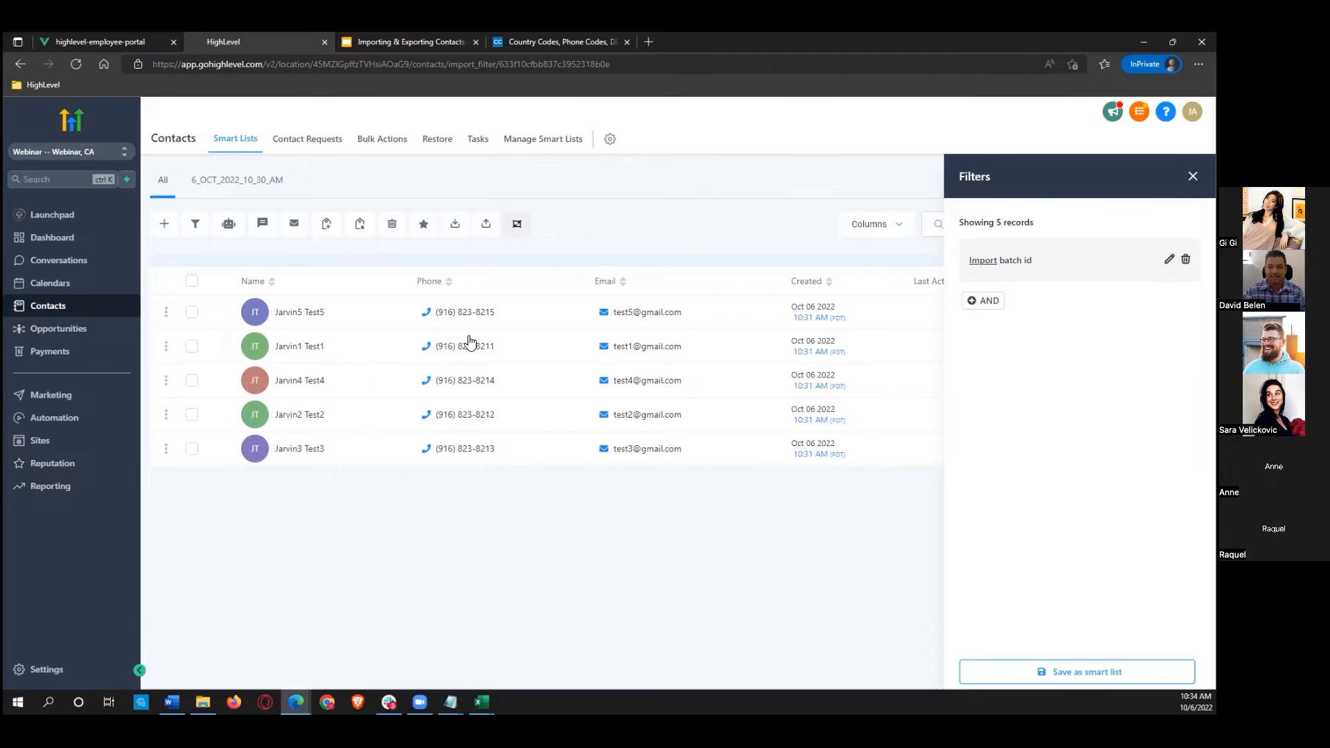
{"action": "left_click", "coordinate": [1193, 176]}
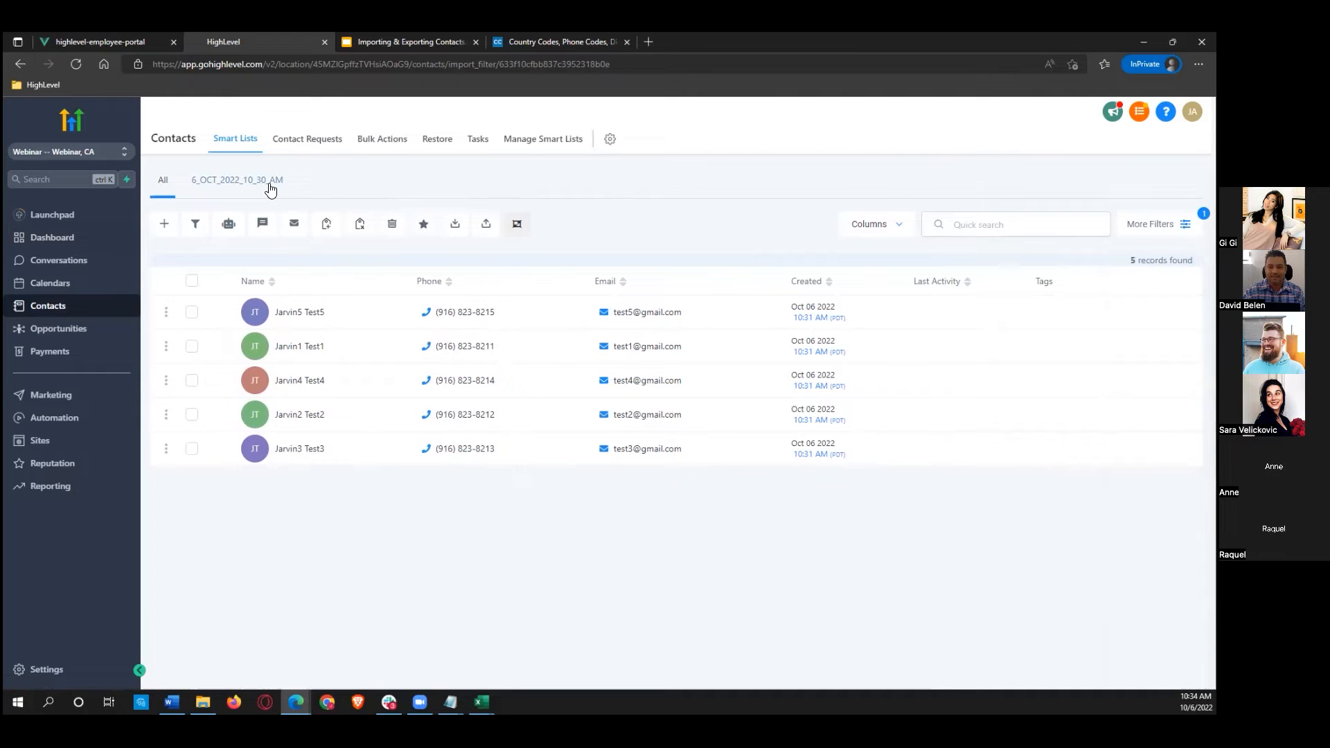
Step: Open the 6_OCT_2022_10_30_AM smart list, show its import batch filter, and select all its contacts
{"action": "left_click", "coordinate": [225, 187]}
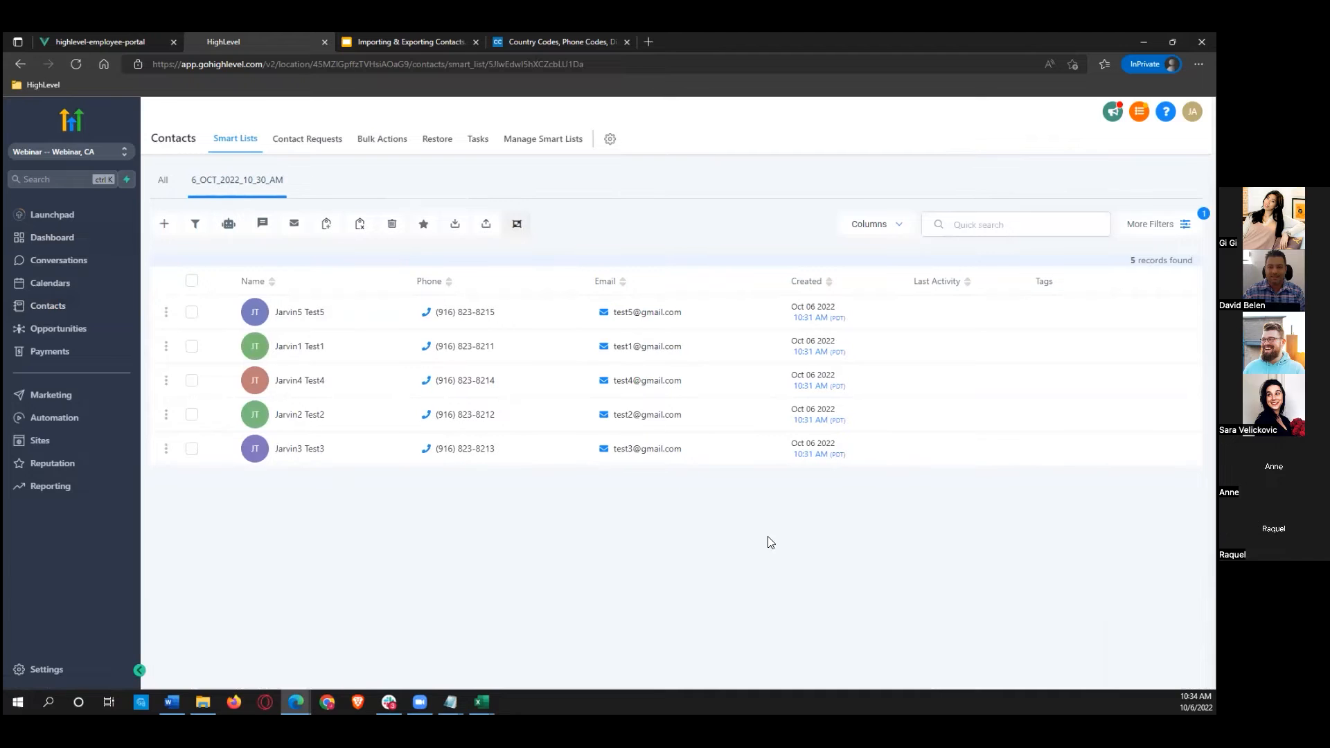
{"action": "left_click", "coordinate": [1150, 224]}
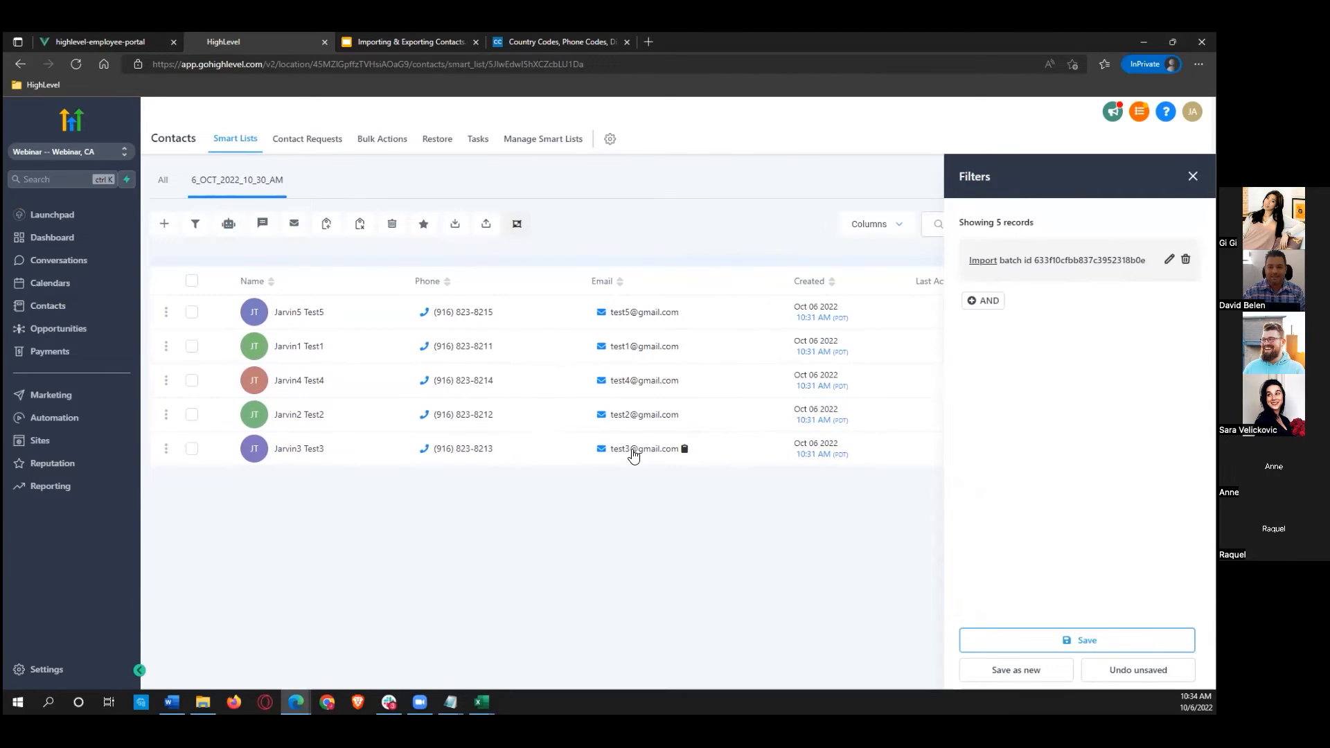
{"action": "left_click", "coordinate": [191, 281]}
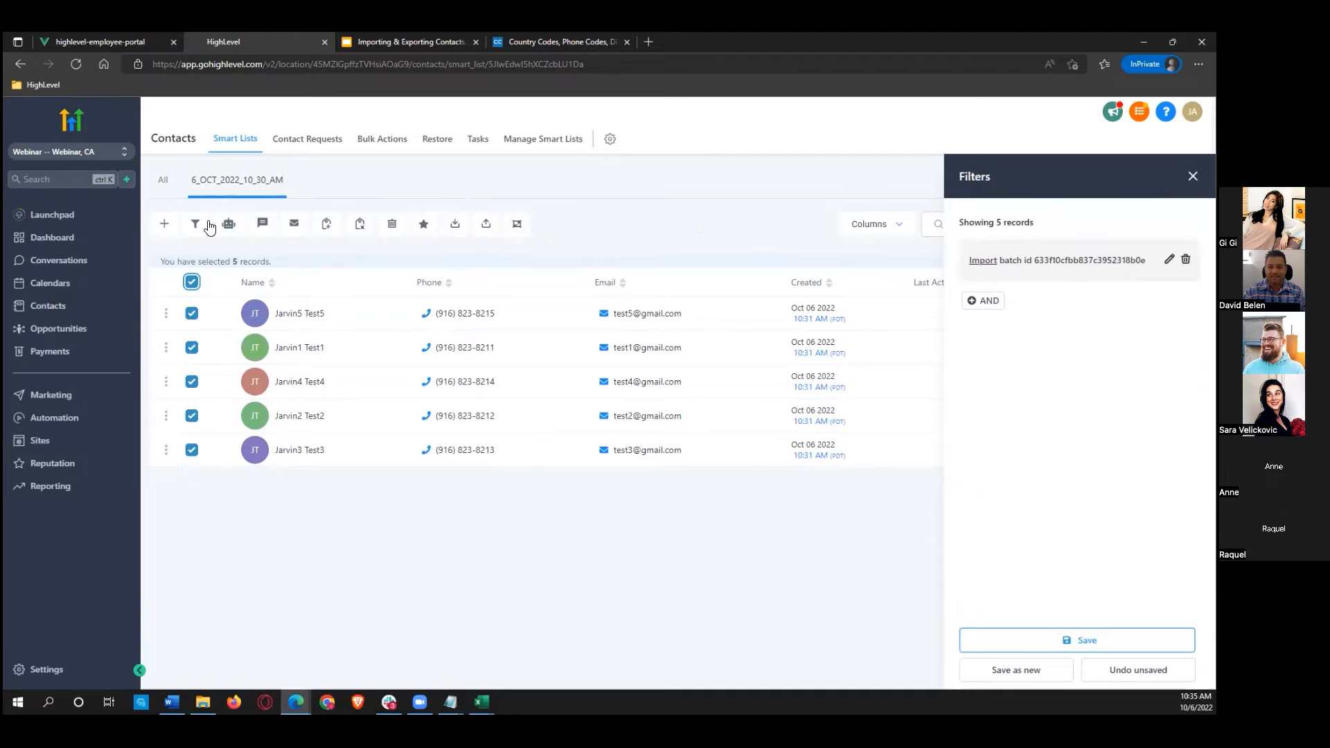
Step: Show the Tag filter conditions for the full contact list without choosing a tag
{"action": "left_click", "coordinate": [161, 183]}
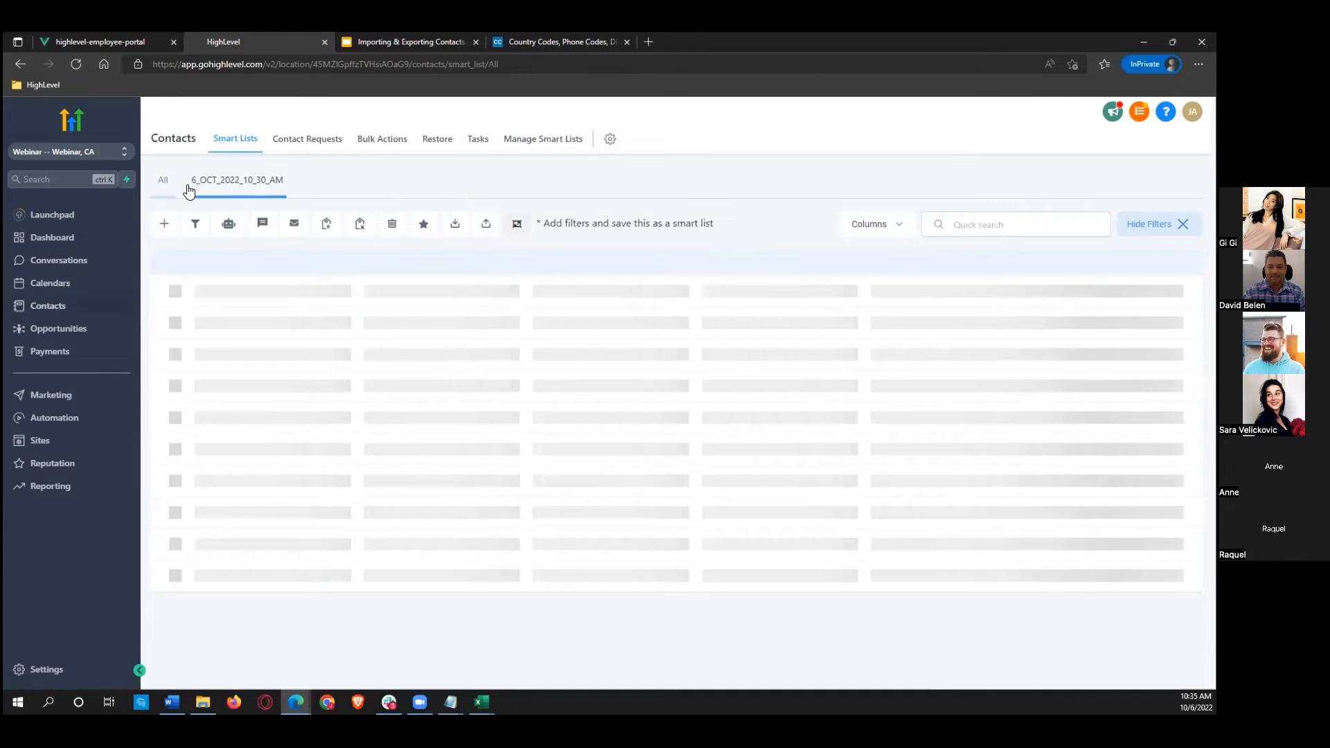
{"action": "left_click", "coordinate": [1082, 226]}
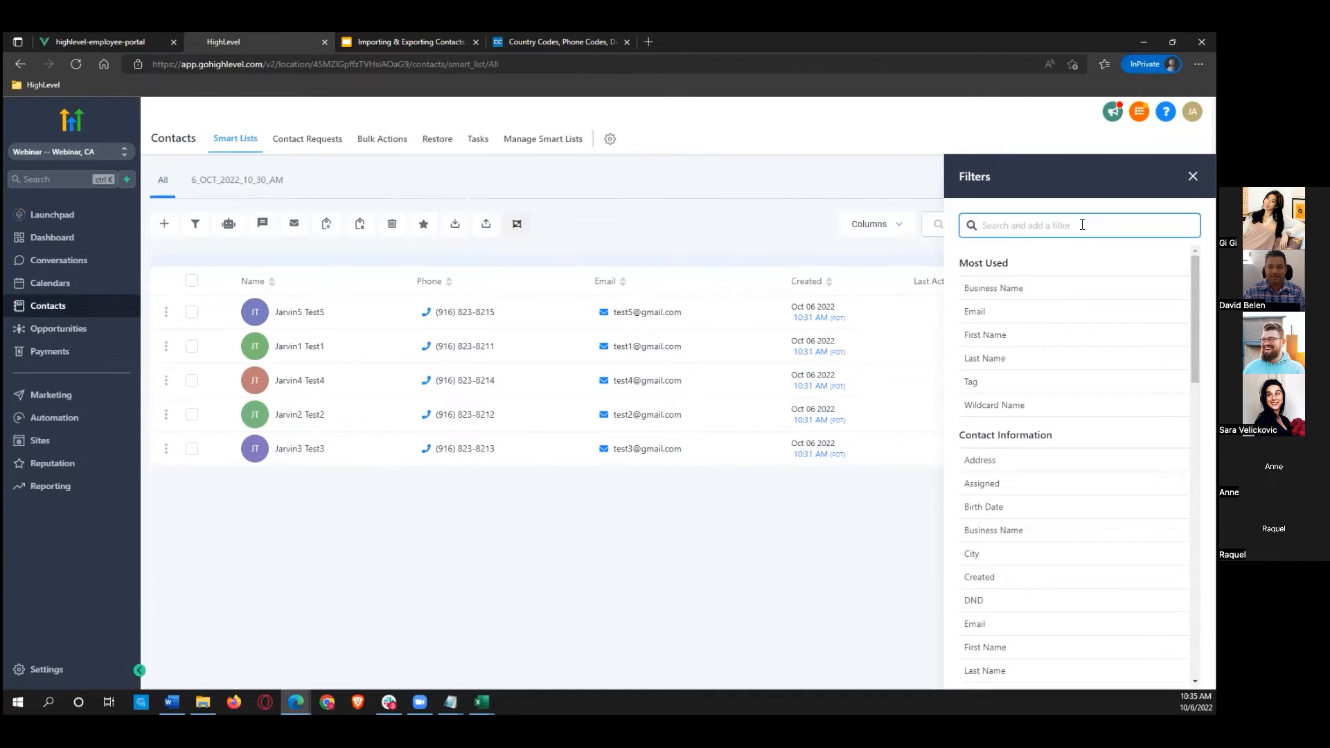
{"action": "type", "text": "tag"}
{"action": "left_click", "coordinate": [998, 288]}
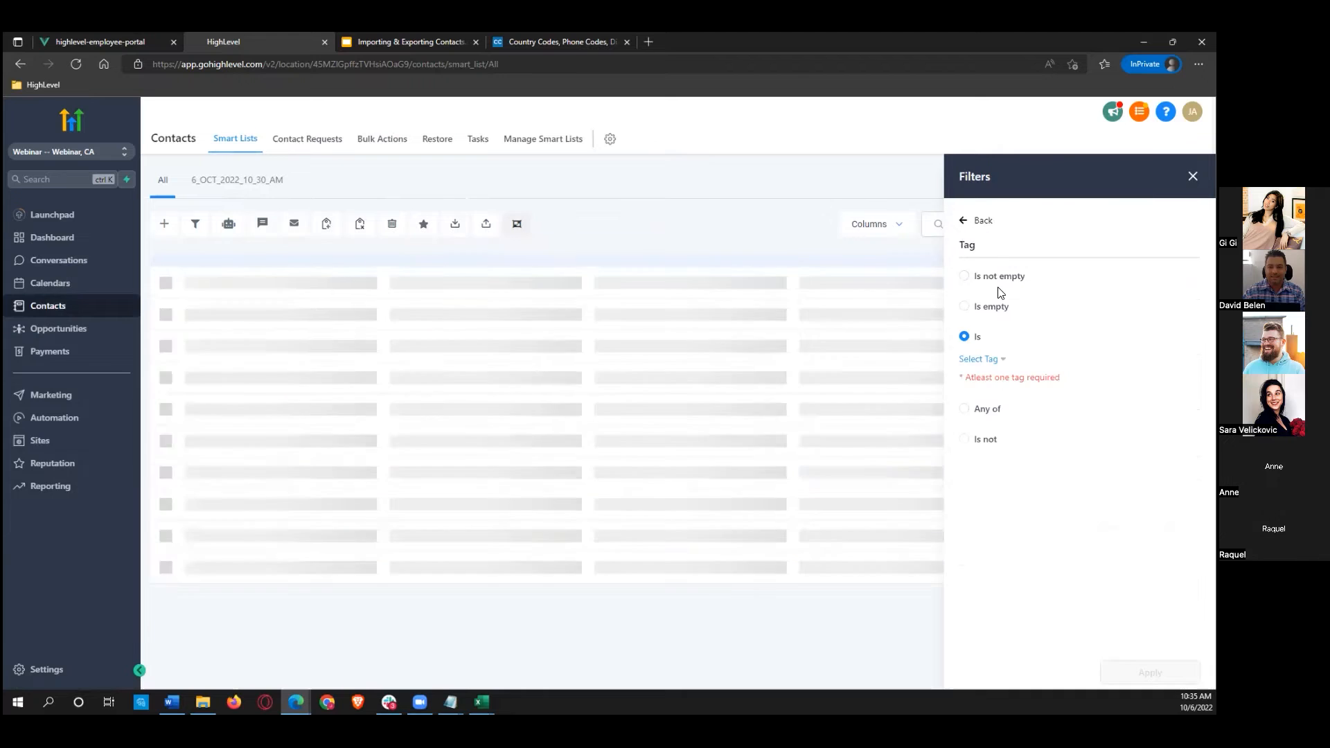
{"action": "left_click", "coordinate": [1002, 360]}
{"action": "left_click", "coordinate": [1020, 188]}
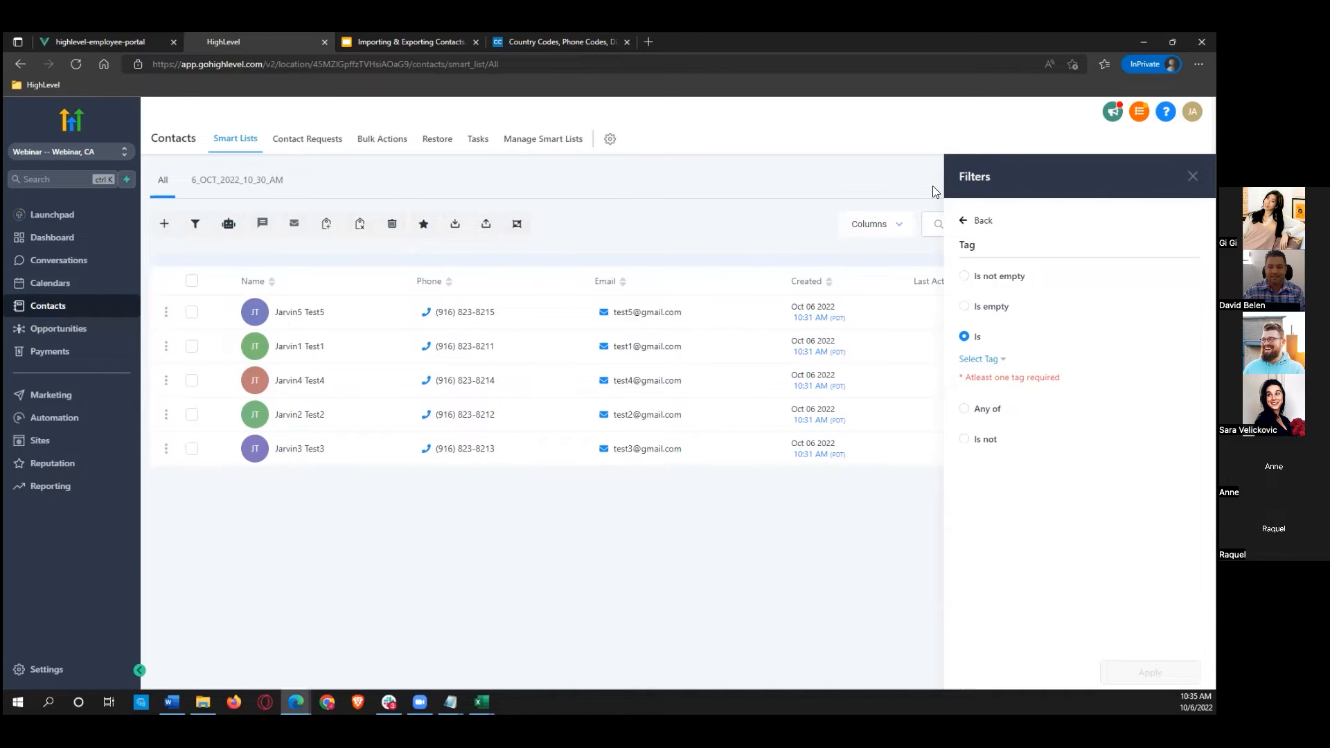
Step: Revisit the 6_OCT_2022_10_30_AM smart list with its filters closed, and view that import's available actions in Bulk Actions
{"action": "left_click", "coordinate": [235, 181]}
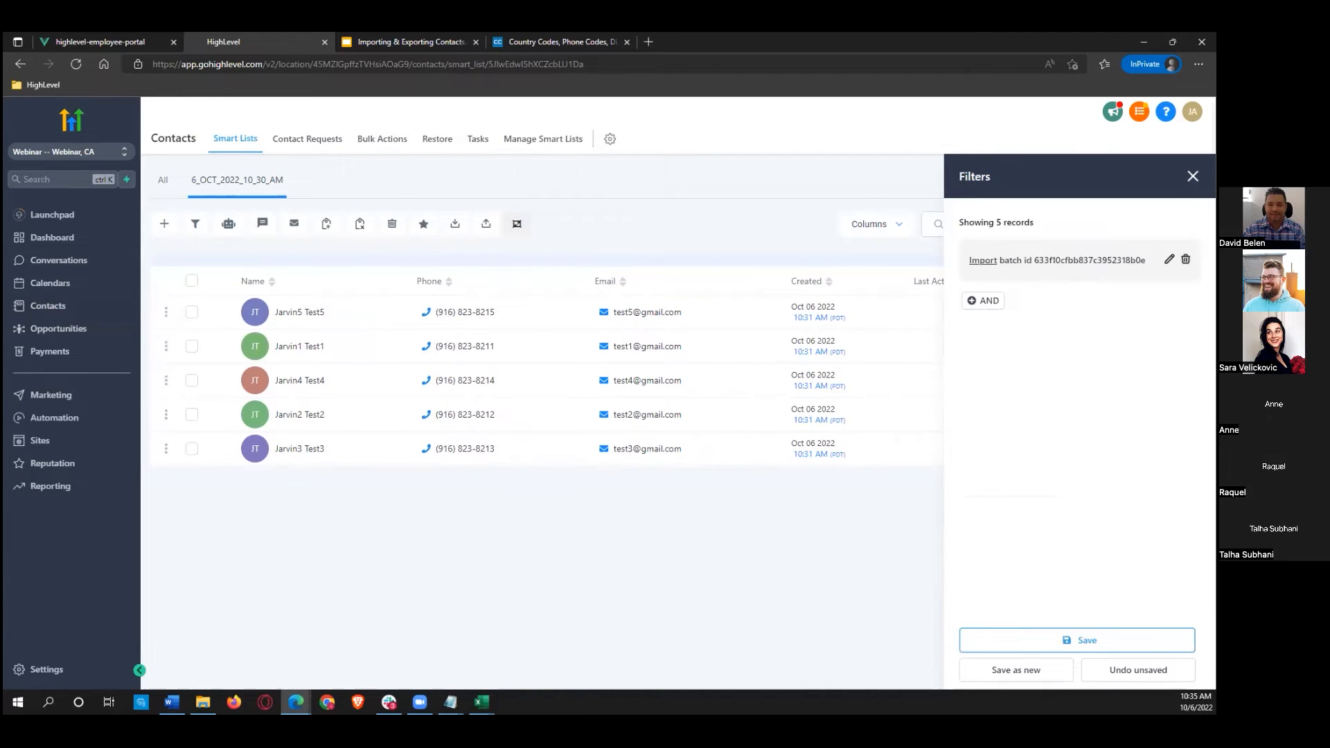
{"action": "left_click", "coordinate": [610, 241]}
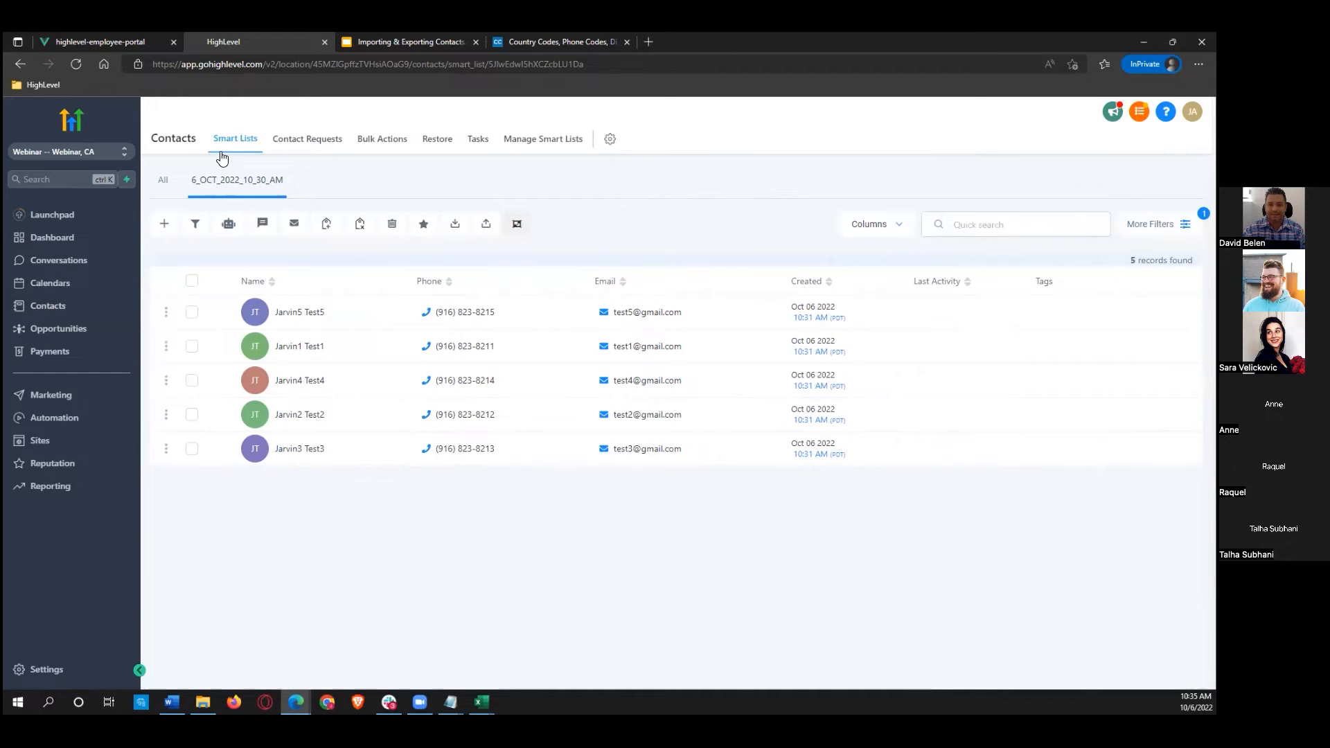
{"action": "left_click", "coordinate": [383, 141]}
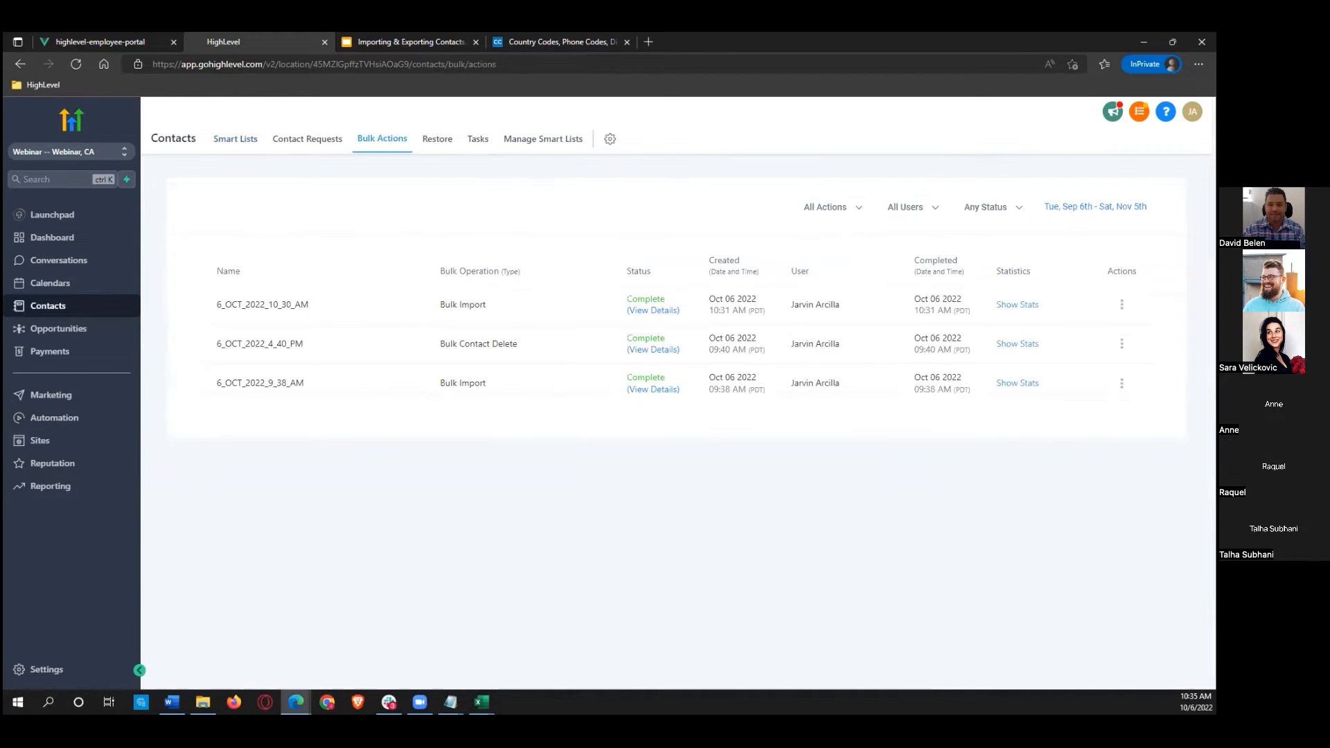
{"action": "left_click", "coordinate": [1121, 304]}
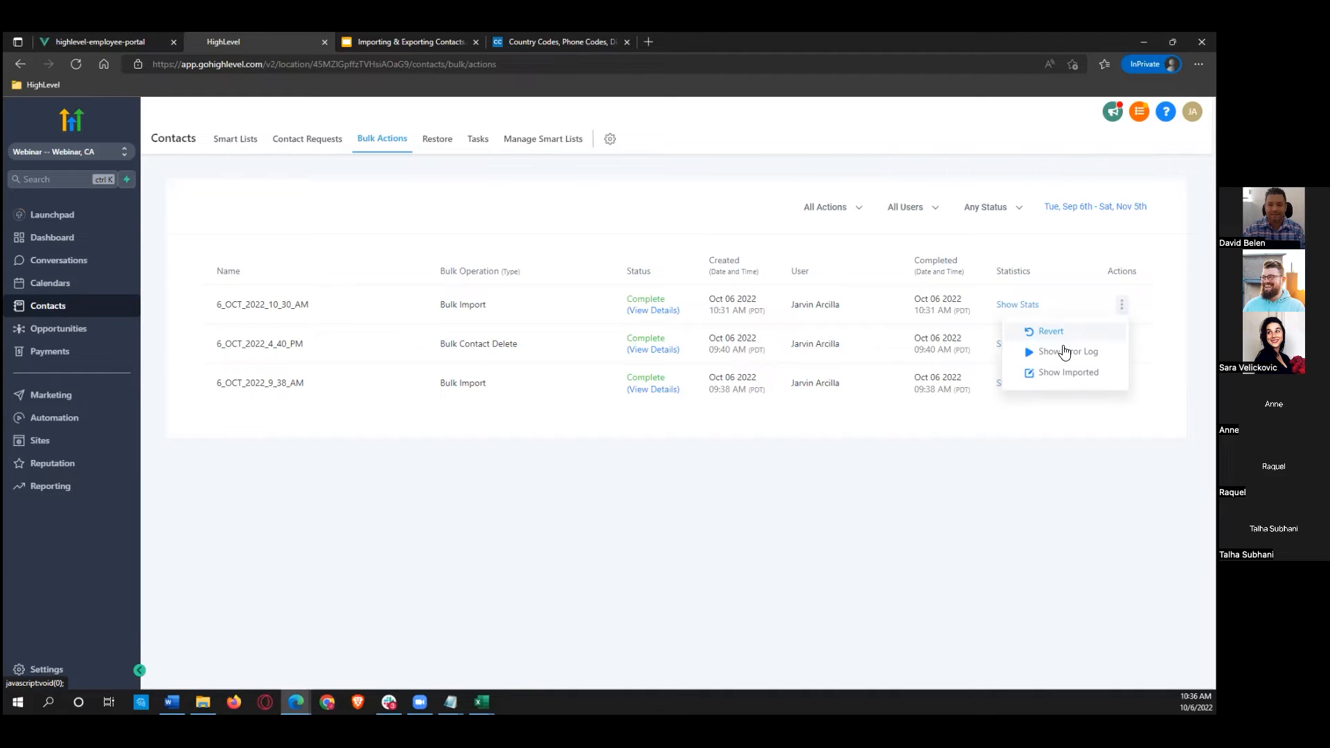
{"action": "left_click", "coordinate": [1027, 472]}
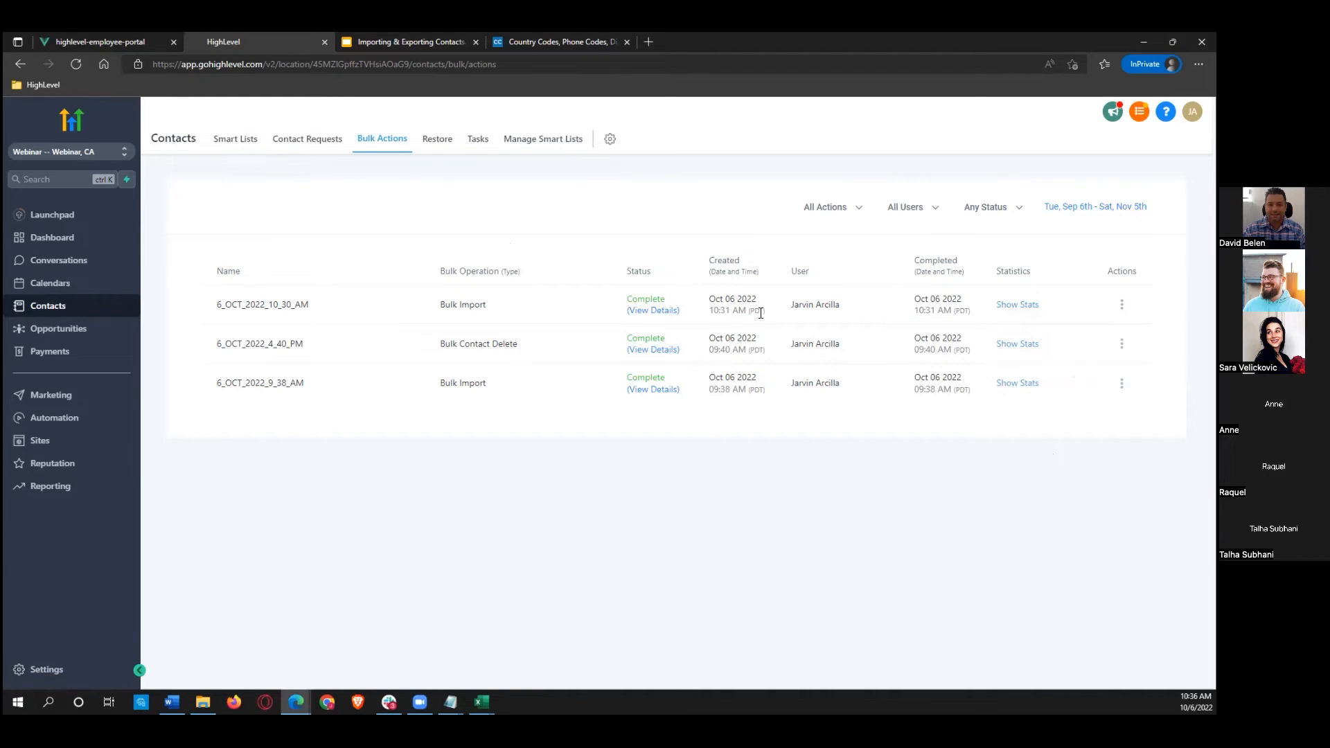
Step: Select all contacts in the All smart list and delete them
{"action": "left_click", "coordinate": [226, 148]}
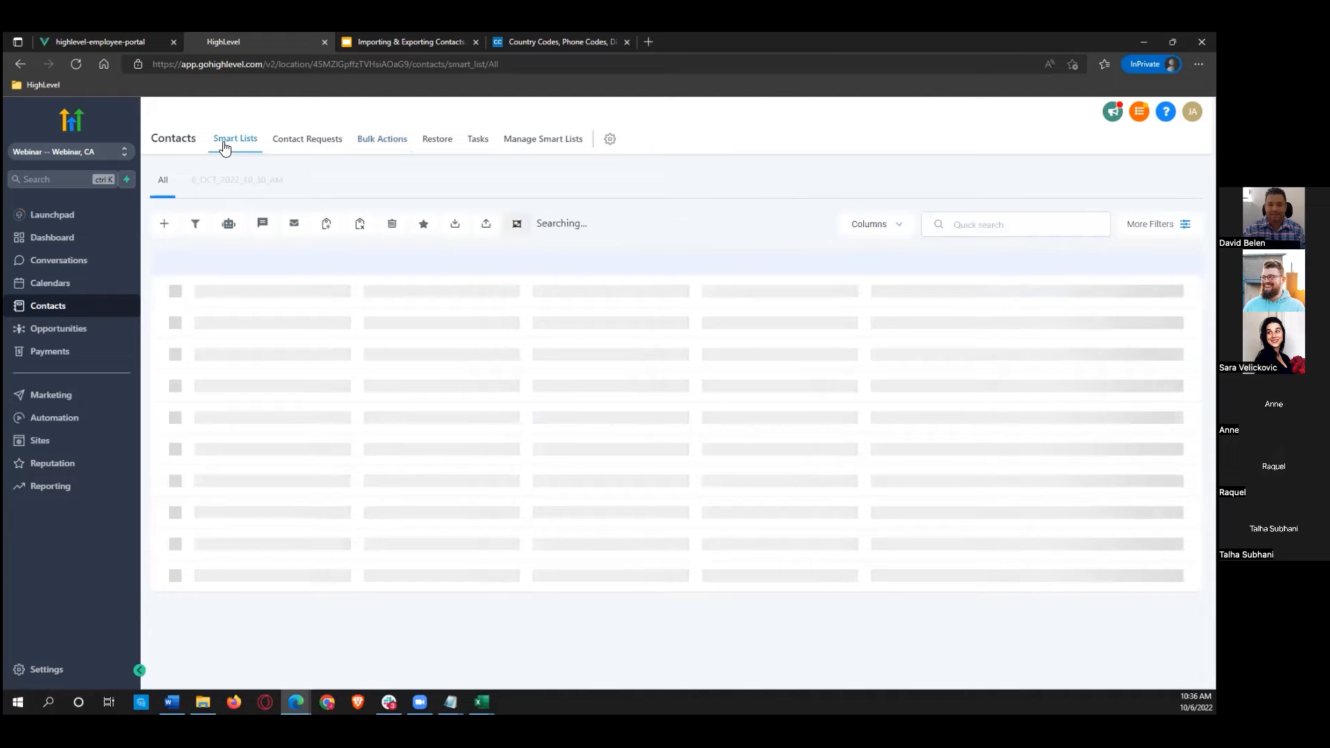
{"action": "left_click", "coordinate": [192, 280]}
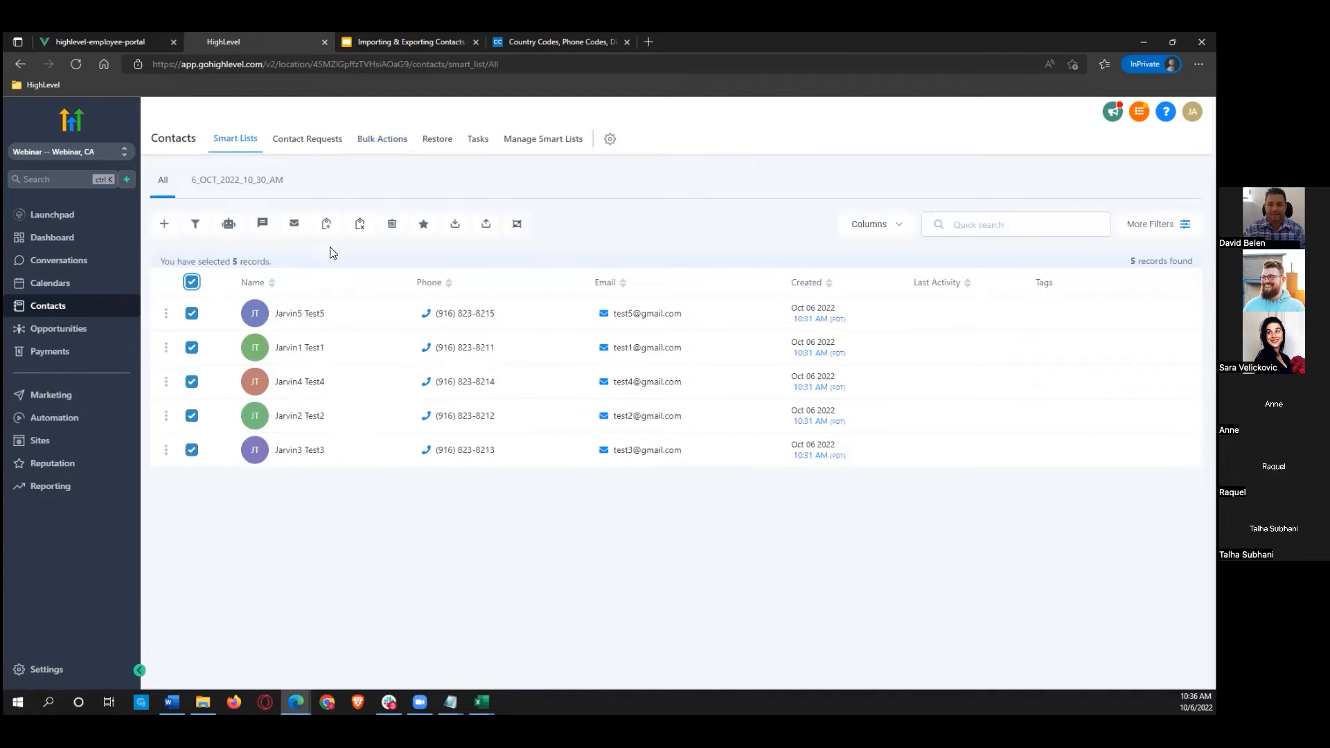
{"action": "left_click", "coordinate": [397, 228]}
{"action": "left_click", "coordinate": [654, 270]}
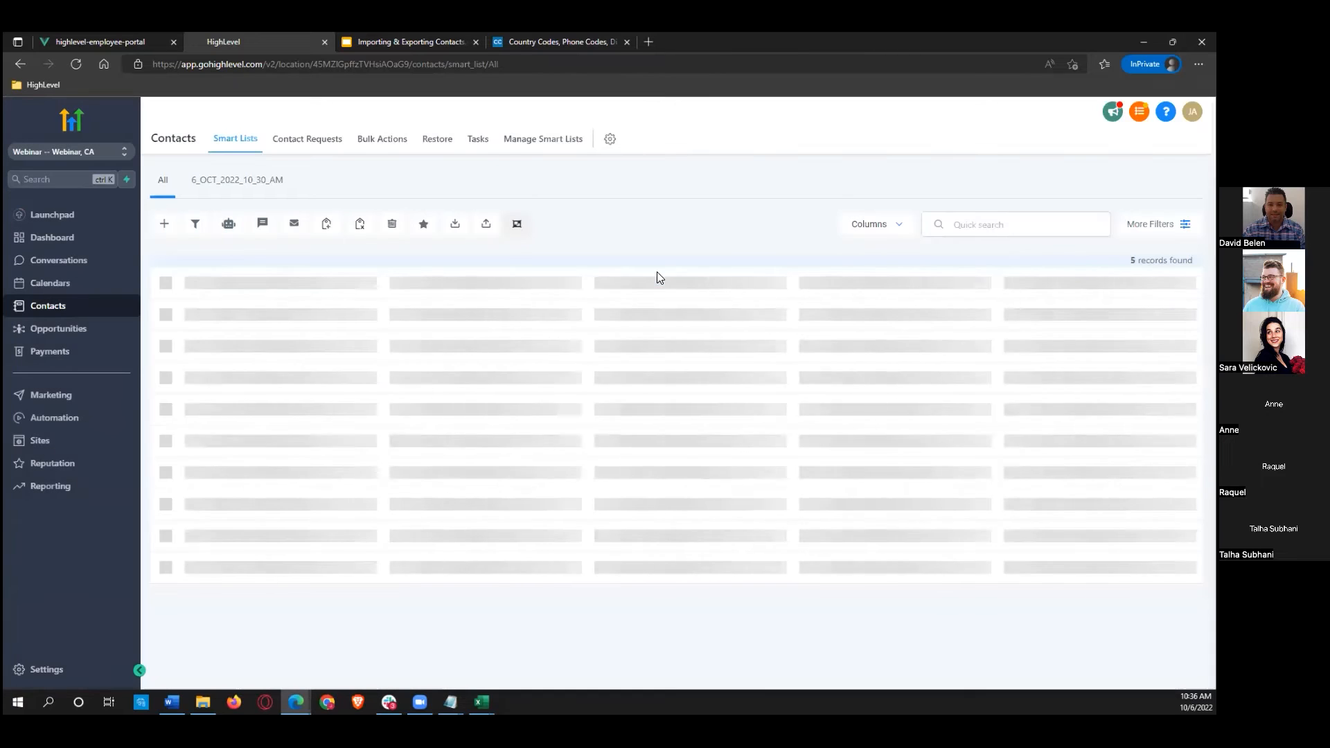
Step: Check the contact rows of Webinar worksheet.csv in Excel and return to the HighLevel contacts page in Edge
{"action": "mouse_move", "coordinate": [481, 701]}
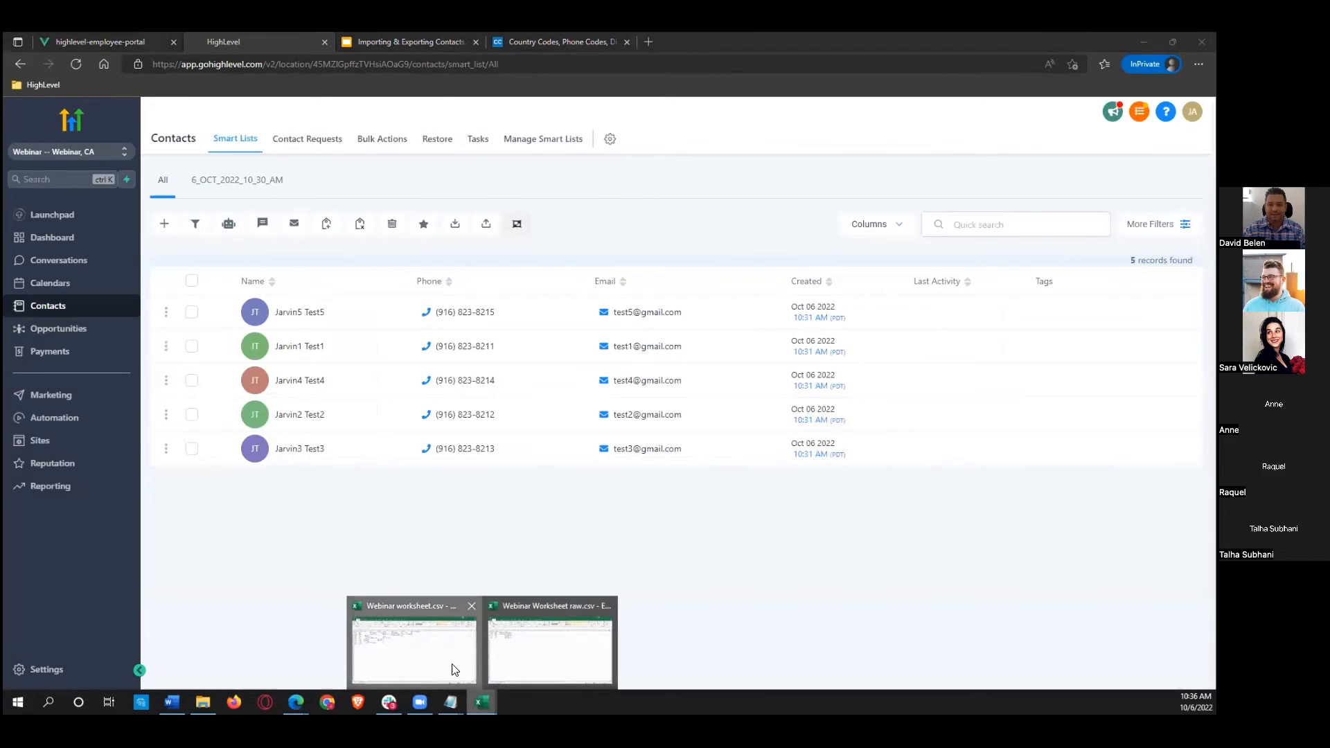
{"action": "left_click", "coordinate": [454, 666]}
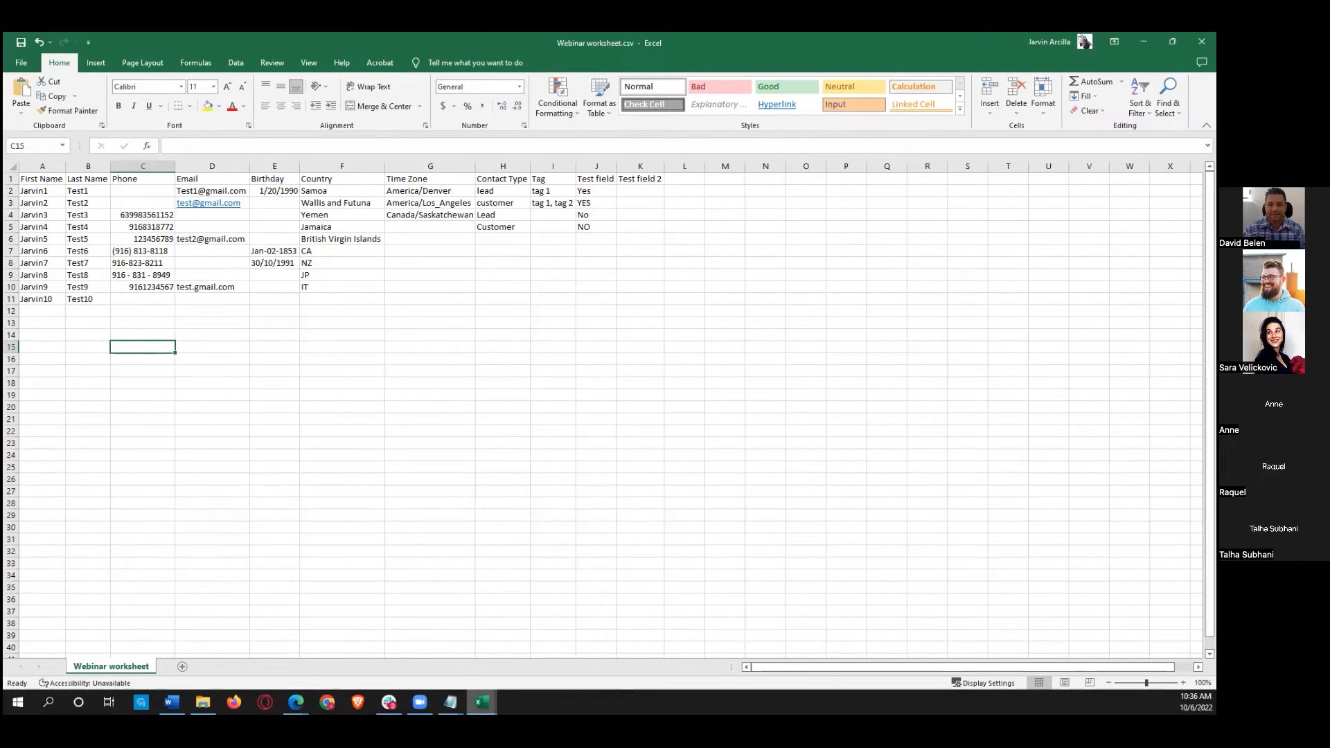
{"action": "left_click", "coordinate": [296, 702]}
{"action": "left_click", "coordinate": [348, 664]}
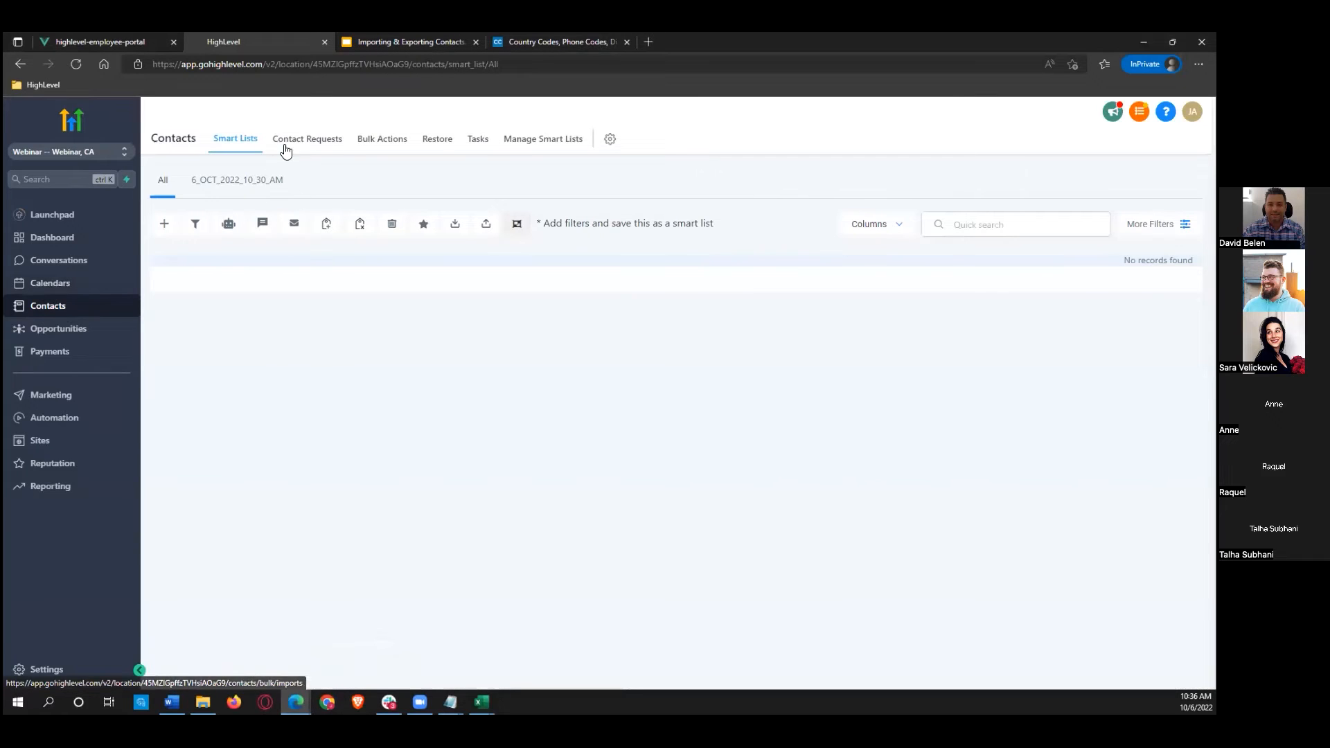
Step: Start a new contact import with Webinar worksheet.csv from Downloads and proceed to the column mapping
{"action": "left_click", "coordinate": [485, 225]}
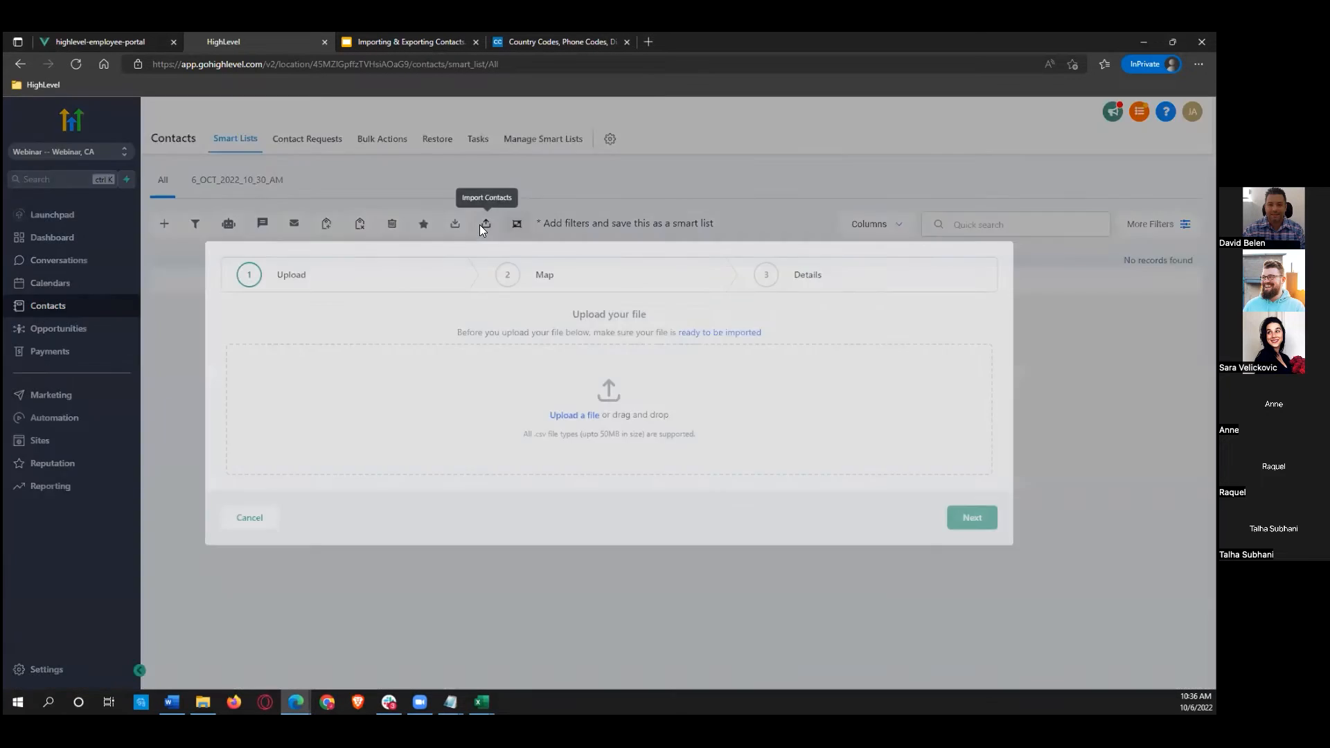
{"action": "left_click", "coordinate": [576, 415]}
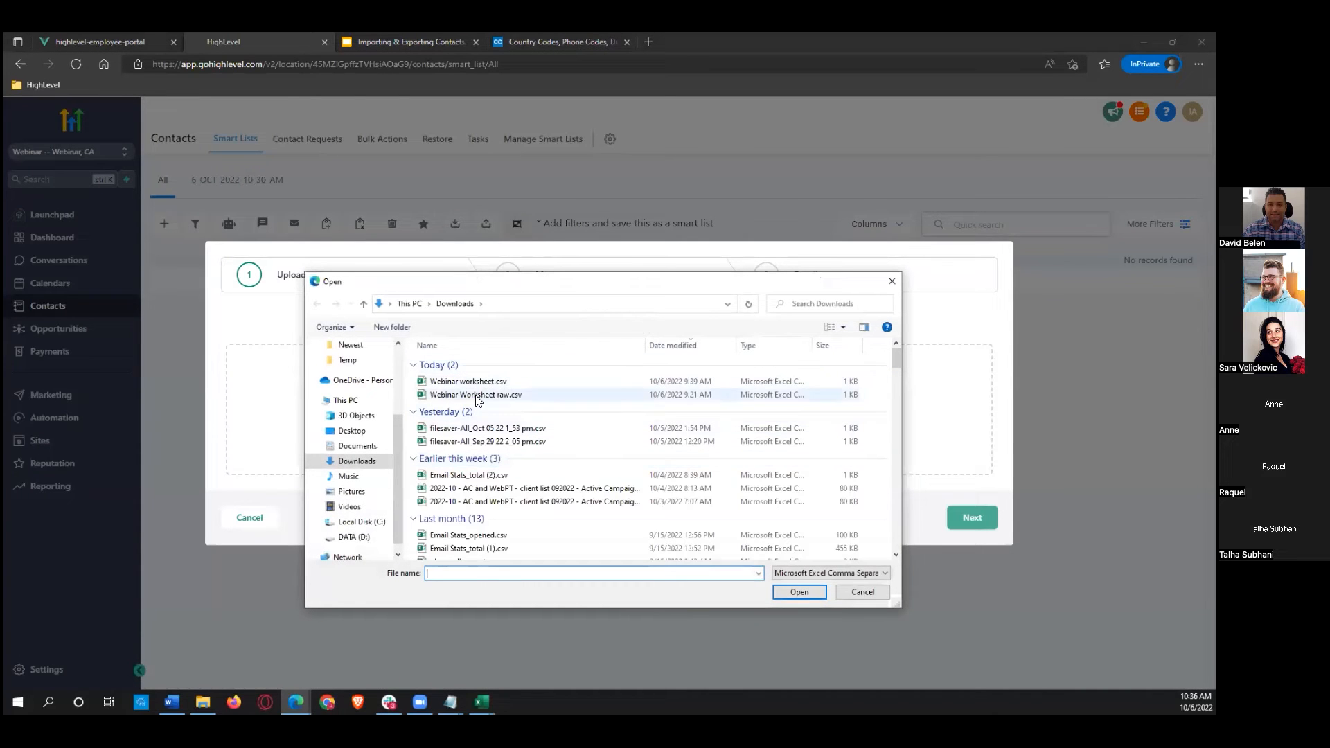
{"action": "left_click", "coordinate": [477, 383]}
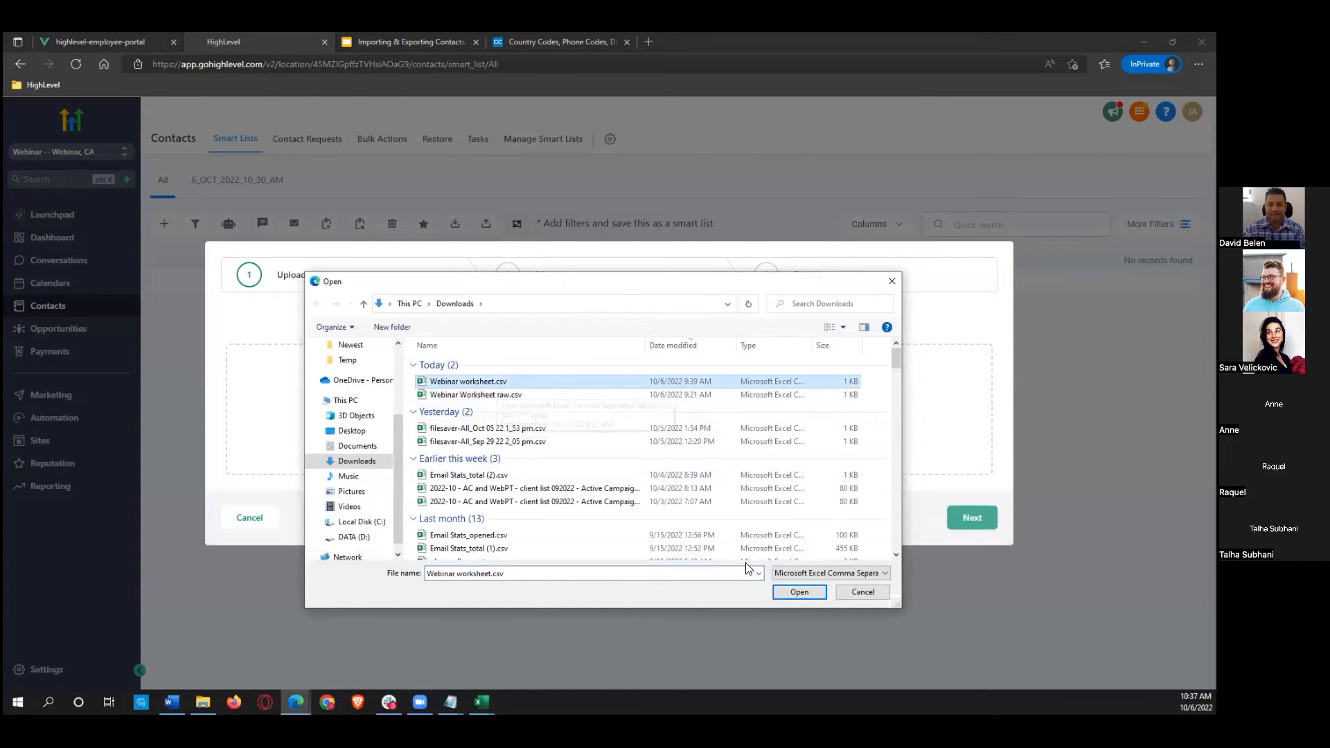
{"action": "left_click", "coordinate": [790, 593]}
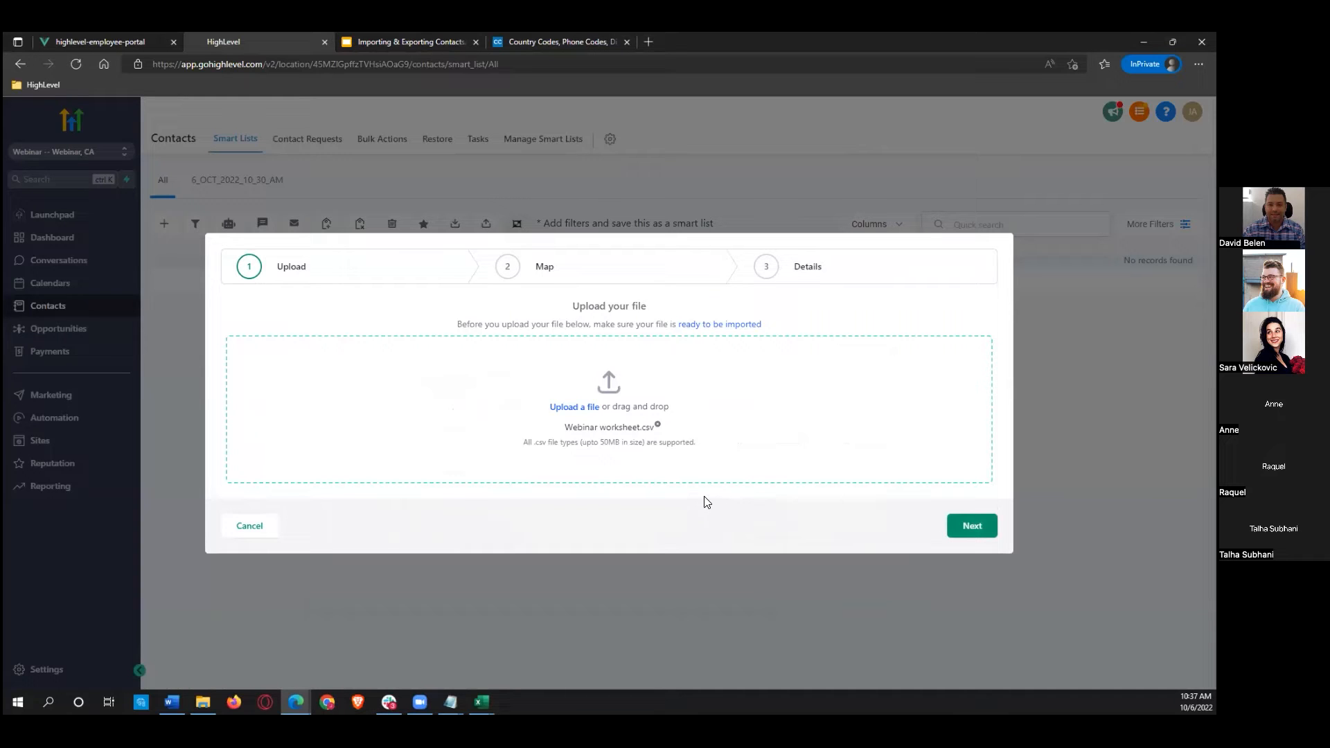
{"action": "left_click", "coordinate": [972, 525]}
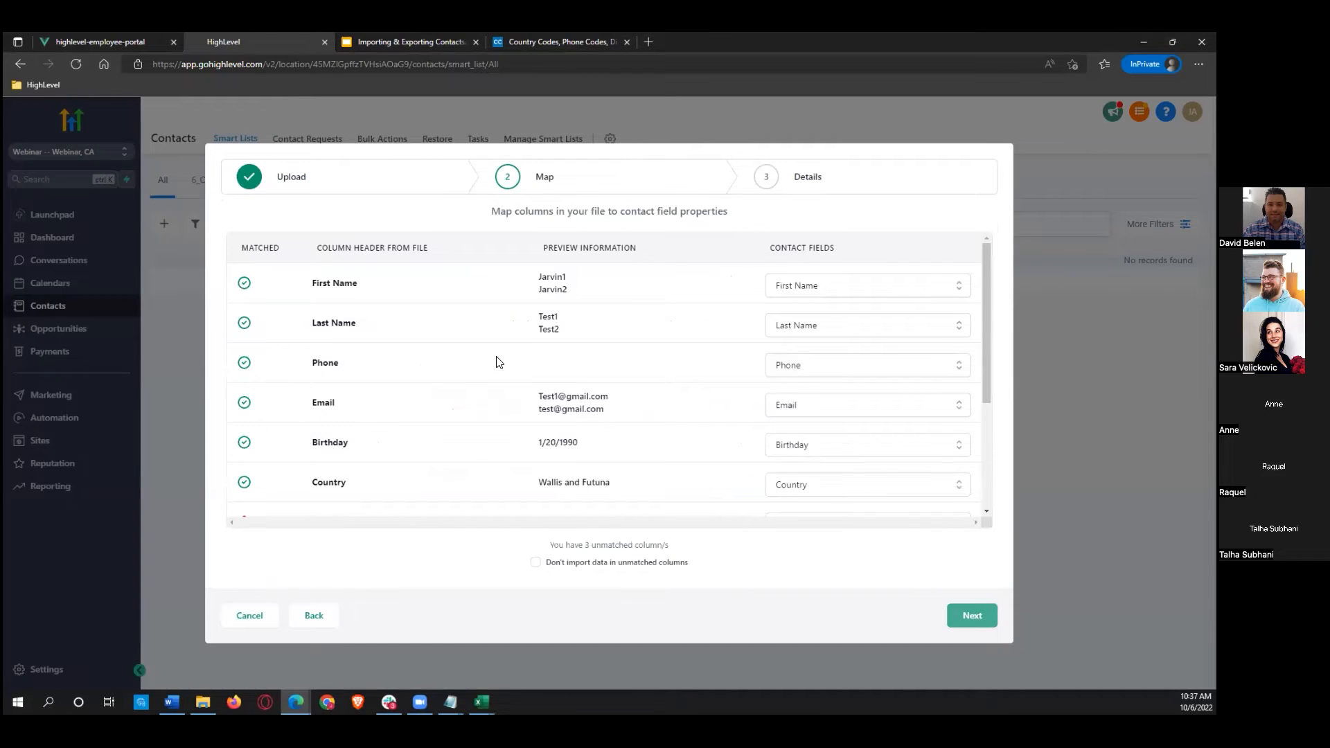
Step: Review the column mapping, exclude data in unmatched columns from the import, and leave Test field 2 unmapped
{"action": "scroll", "coordinate": [523, 344], "scroll_direction": "down", "scroll_amount": 1}
{"action": "left_click_drag", "start_coordinate": [990, 335], "coordinate": [987, 402]}
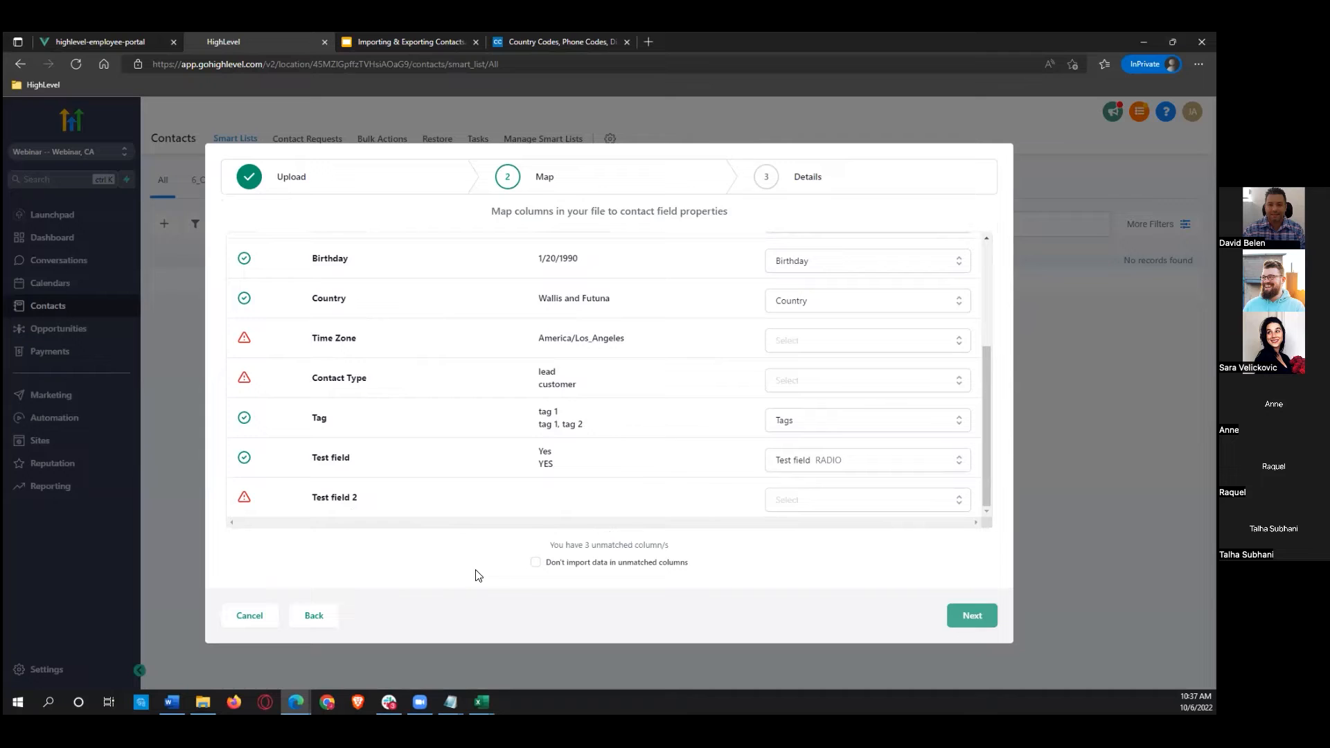
{"action": "left_click", "coordinate": [534, 563]}
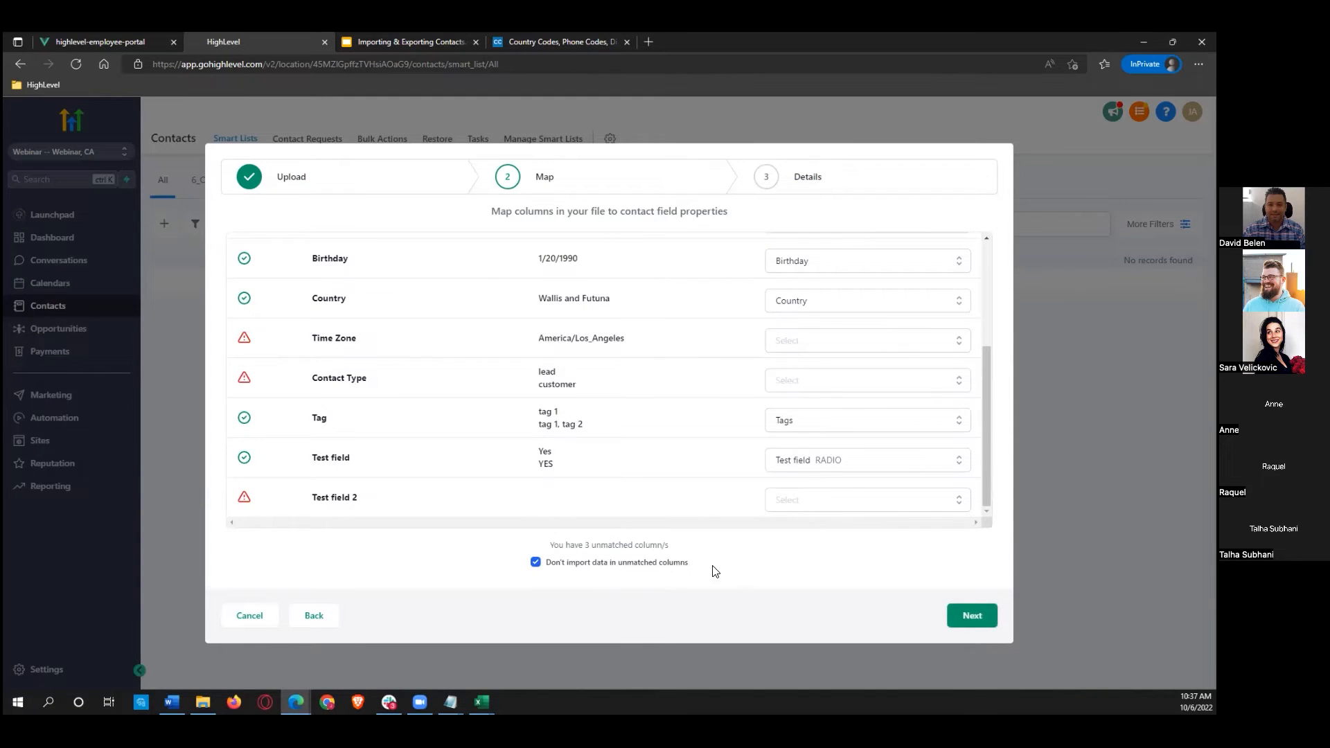
{"action": "left_click", "coordinate": [891, 508]}
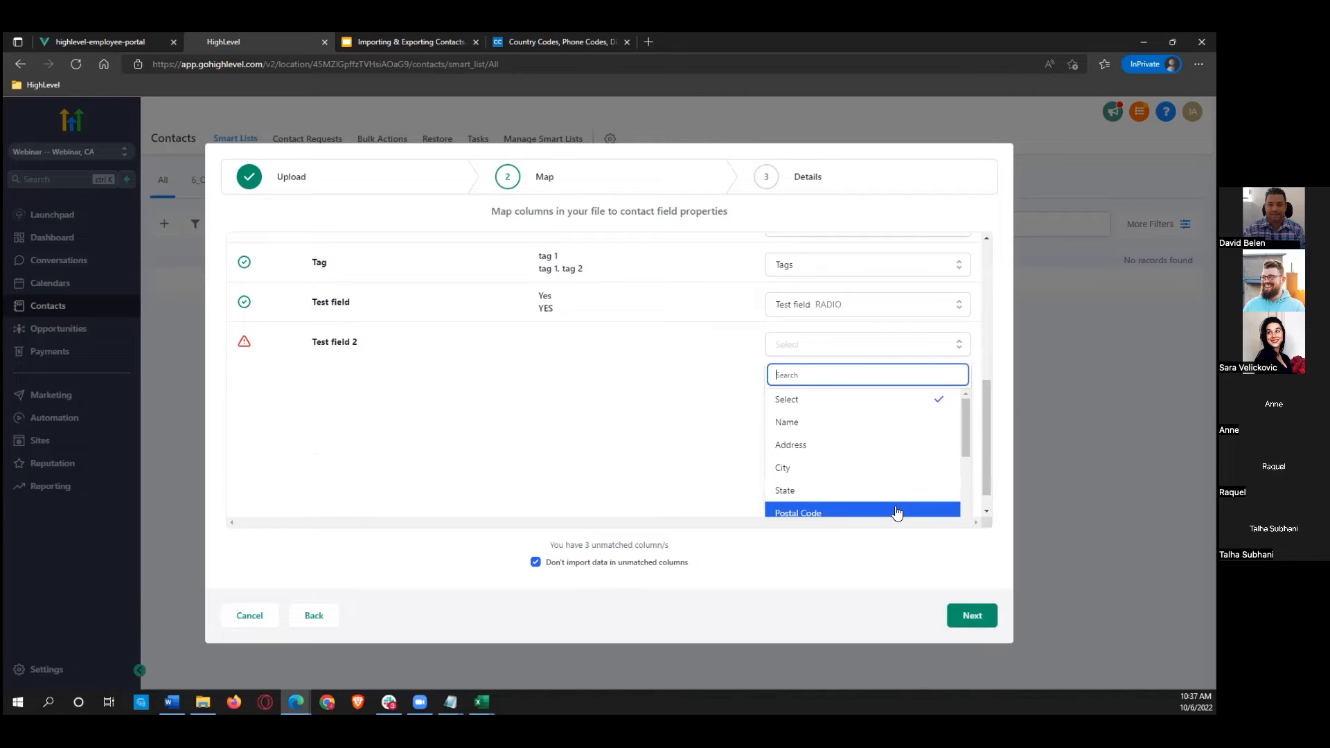
{"action": "left_click", "coordinate": [617, 447]}
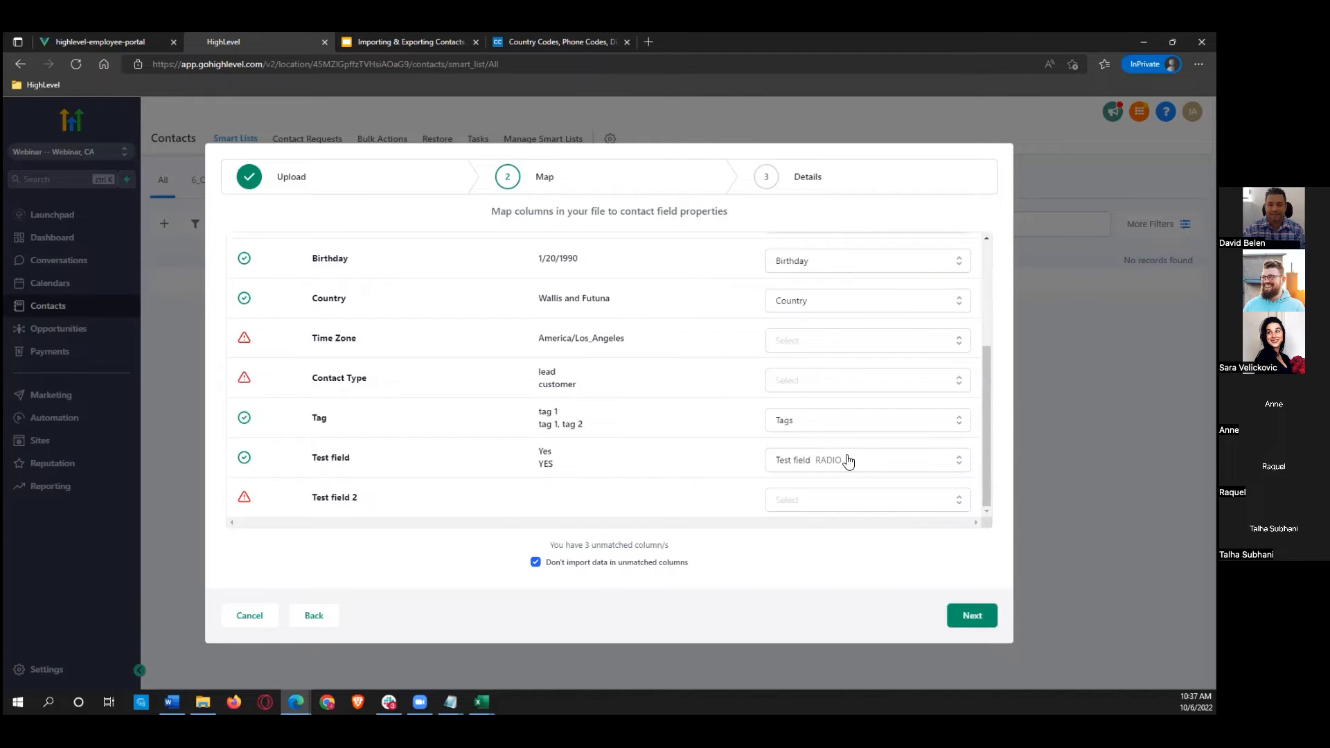
Step: Map the Time Zone column to the Timezone contact field
{"action": "mouse_move", "coordinate": [983, 399]}
{"action": "left_mouse_down"}
{"action": "mouse_move", "coordinate": [982, 361]}
{"action": "mouse_move", "coordinate": [978, 381]}
{"action": "left_mouse_up"}
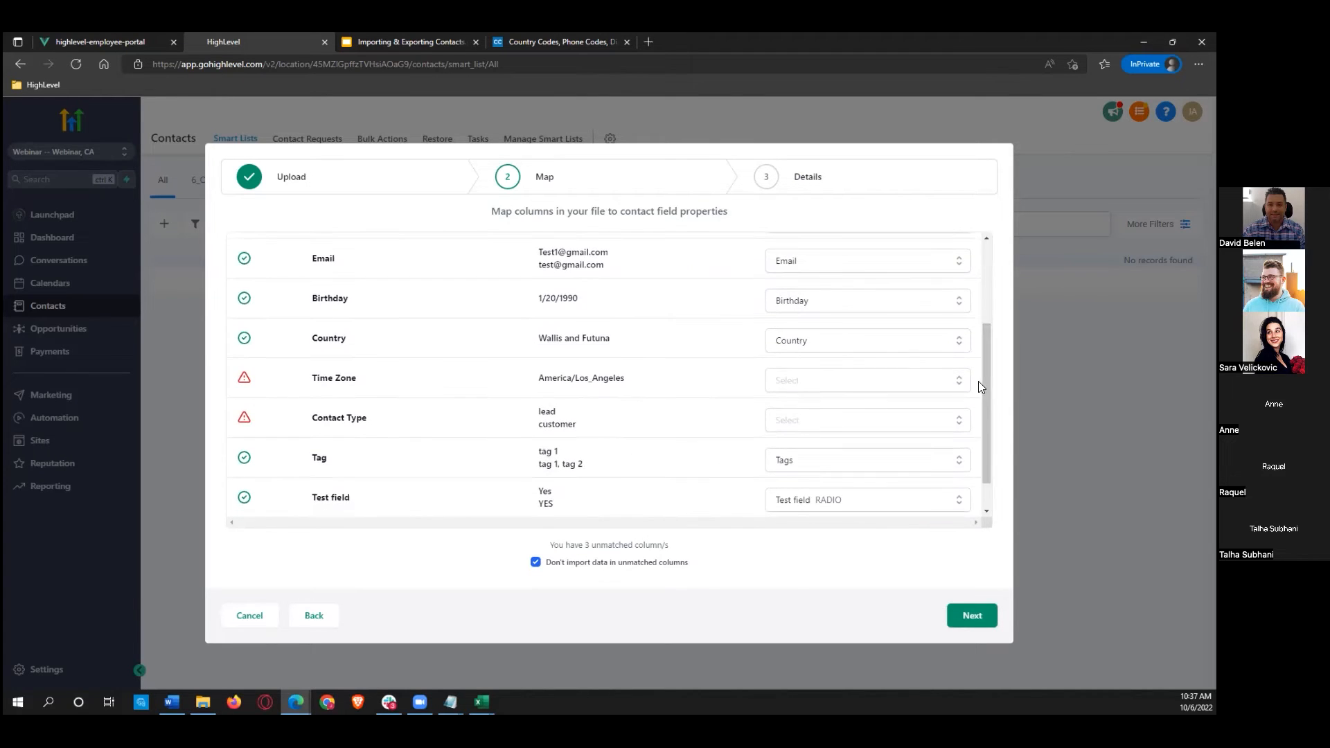
{"action": "left_click", "coordinate": [816, 383]}
{"action": "scroll", "coordinate": [932, 363], "scroll_direction": "up", "scroll_amount": 2}
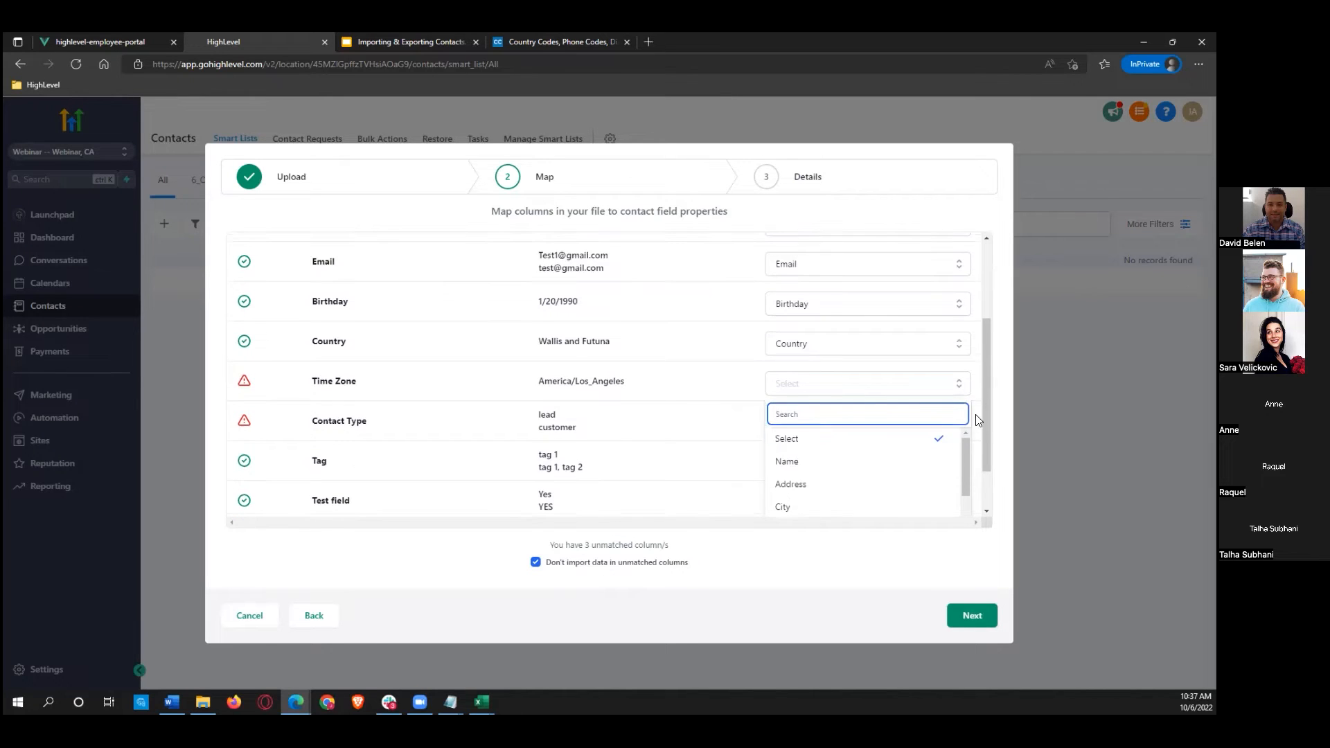
{"action": "scroll", "coordinate": [626, 400], "scroll_direction": "down", "scroll_amount": 1}
{"action": "scroll", "coordinate": [708, 386], "scroll_direction": "up", "scroll_amount": 1}
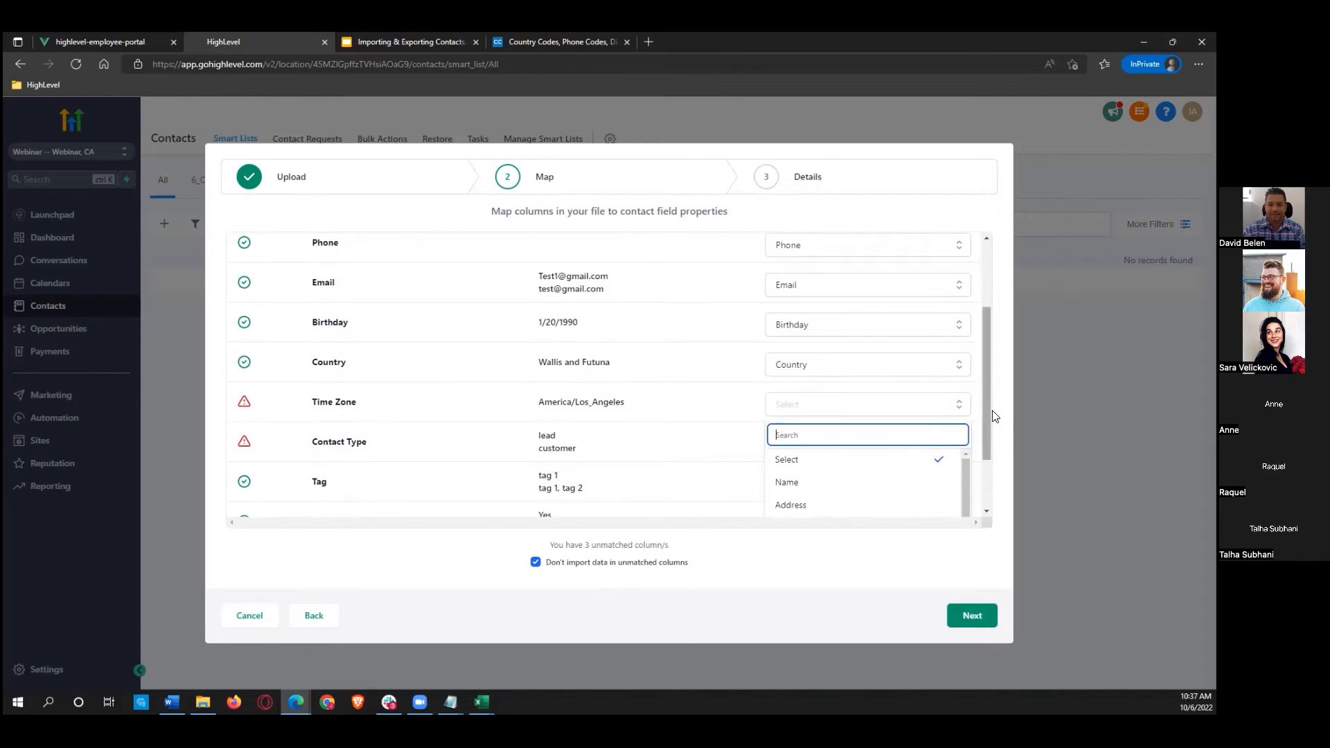
{"action": "scroll", "coordinate": [980, 362], "scroll_direction": "down", "scroll_amount": 1}
{"action": "left_click_drag", "start_coordinate": [970, 419], "coordinate": [965, 517]}
{"action": "left_click", "coordinate": [840, 503]}
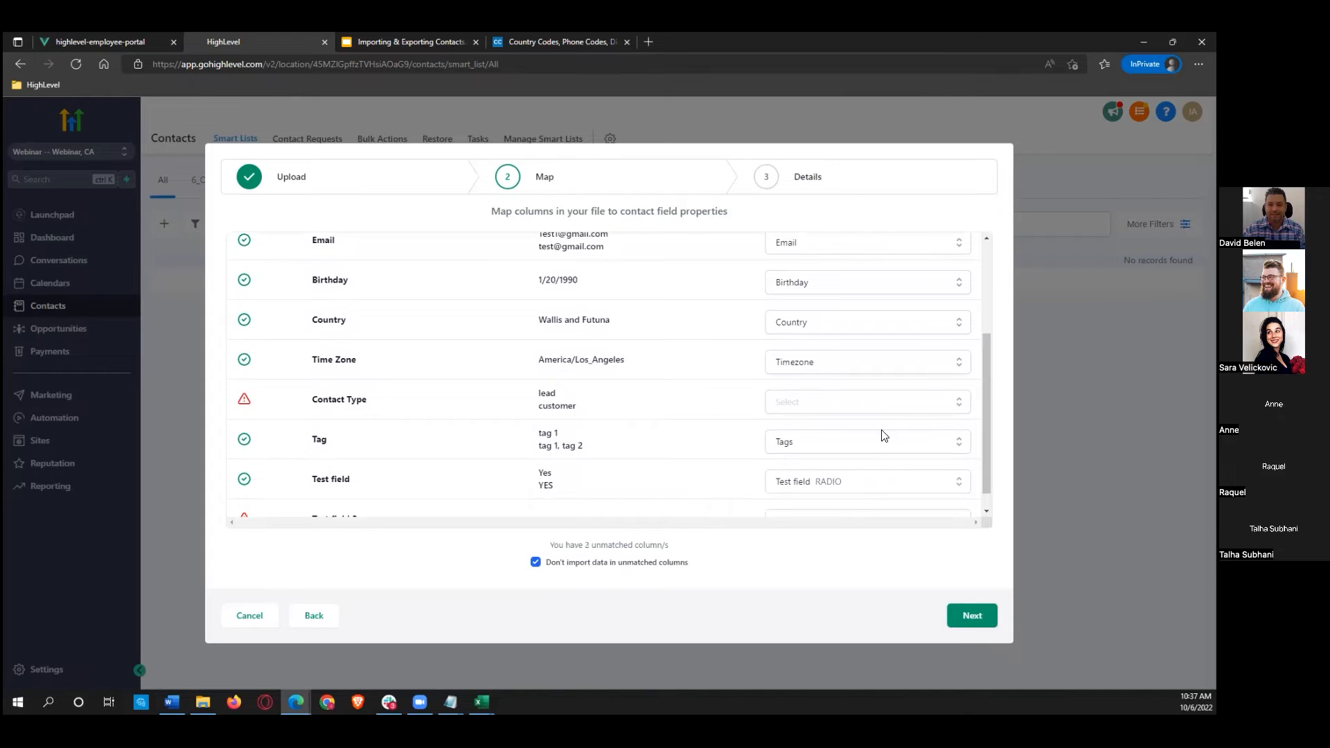
Step: Map the Contact Type column to the Type contact field and proceed to the import's final details
{"action": "left_click", "coordinate": [853, 411]}
{"action": "scroll", "coordinate": [980, 395], "scroll_direction": "down", "scroll_amount": 1}
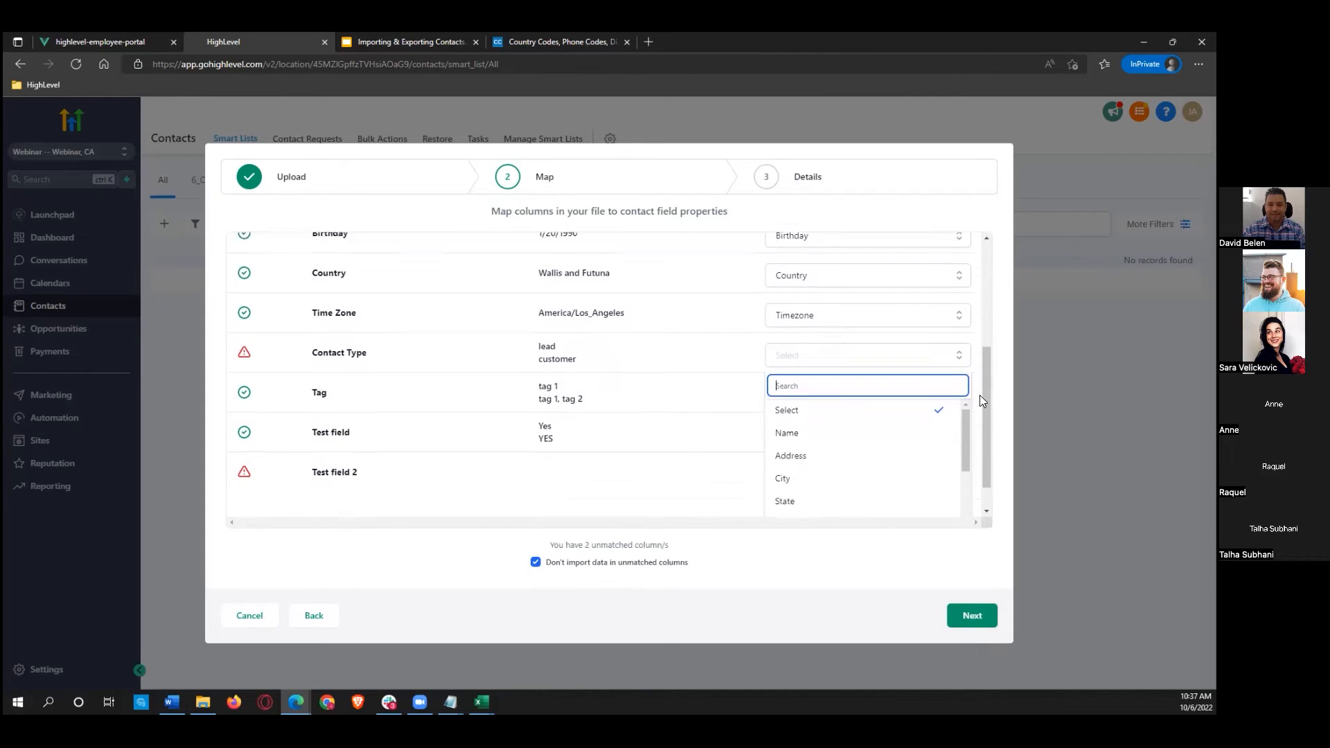
{"action": "left_click_drag", "start_coordinate": [963, 427], "coordinate": [960, 471]}
{"action": "left_click", "coordinate": [804, 462]}
{"action": "scroll", "coordinate": [797, 430], "scroll_direction": "up", "scroll_amount": 1}
{"action": "scroll", "coordinate": [762, 409], "scroll_direction": "down", "scroll_amount": 1}
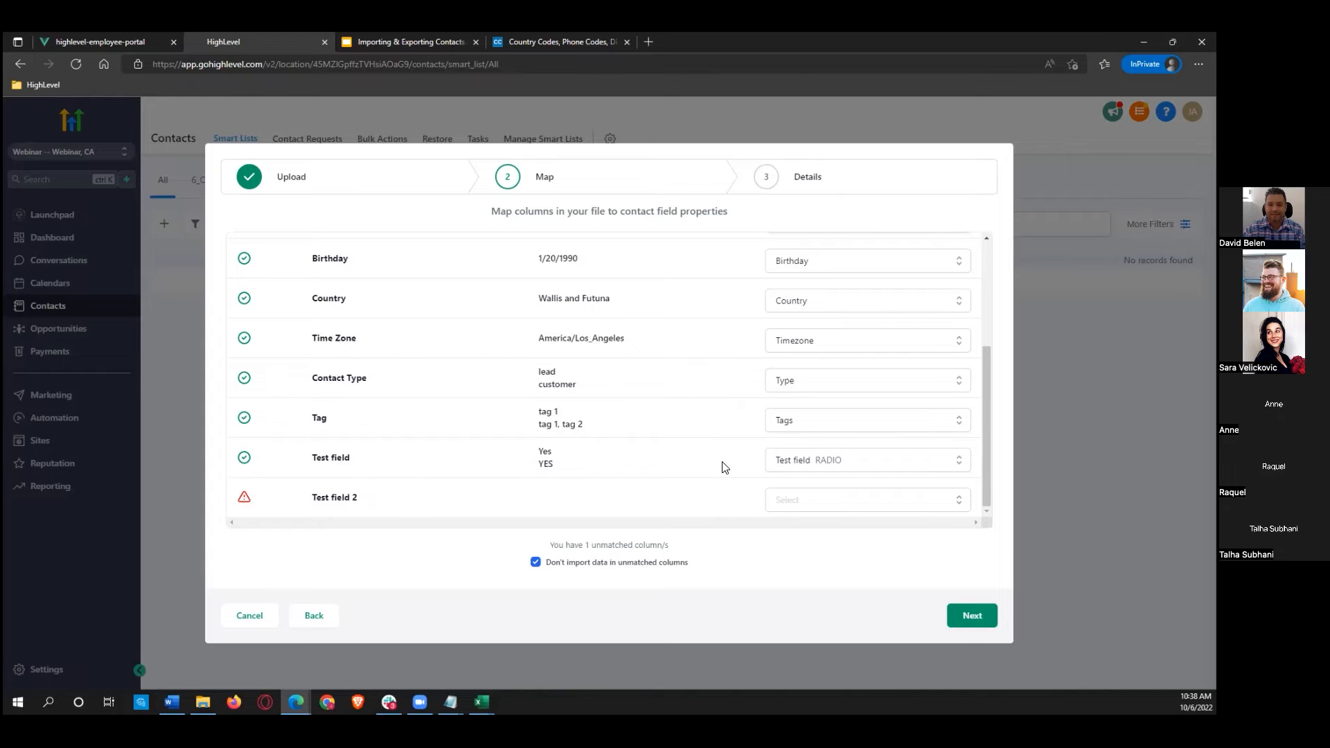
{"action": "mouse_move", "coordinate": [987, 478]}
{"action": "left_mouse_down"}
{"action": "mouse_move", "coordinate": [1002, 348]}
{"action": "mouse_move", "coordinate": [983, 488]}
{"action": "left_mouse_up"}
{"action": "left_click", "coordinate": [971, 614]}
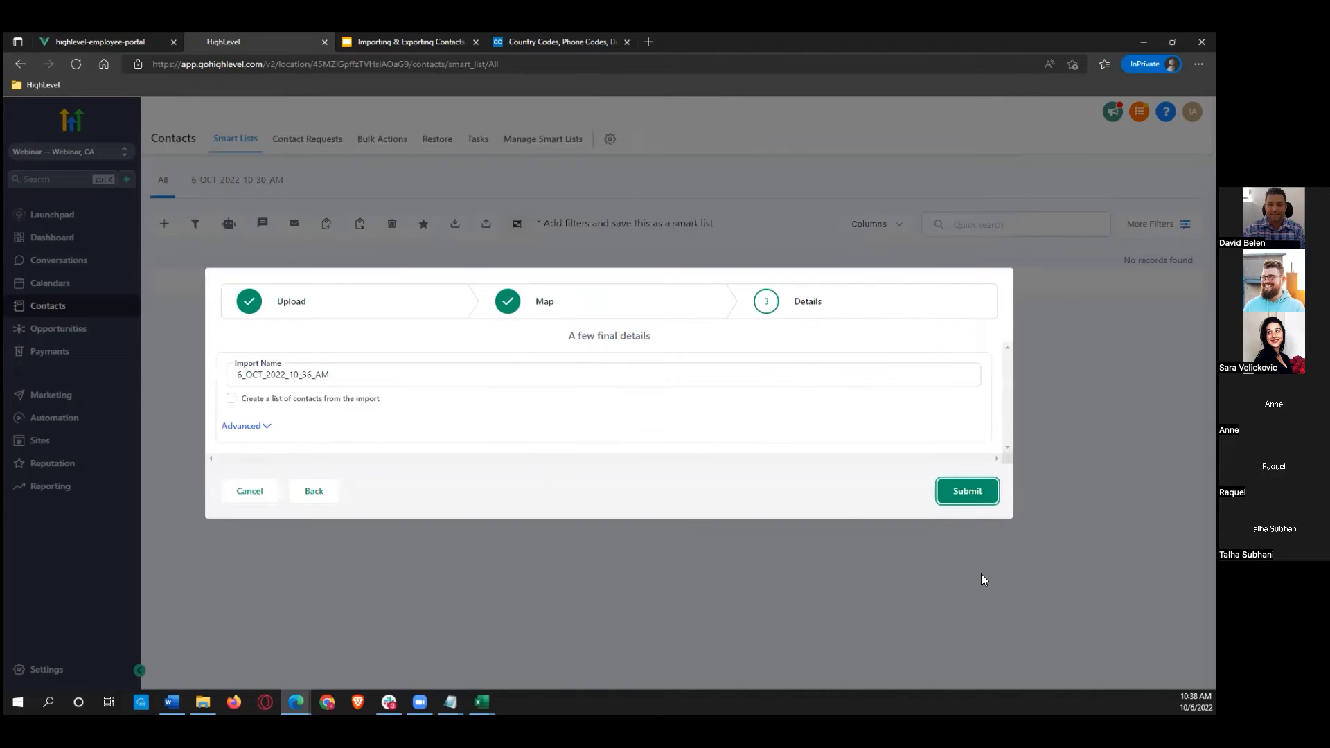
Step: Enable creating a contact list from the import and add Phone as the secondary preference for finding existing contacts
{"action": "left_click", "coordinate": [231, 399]}
{"action": "left_click", "coordinate": [264, 427]}
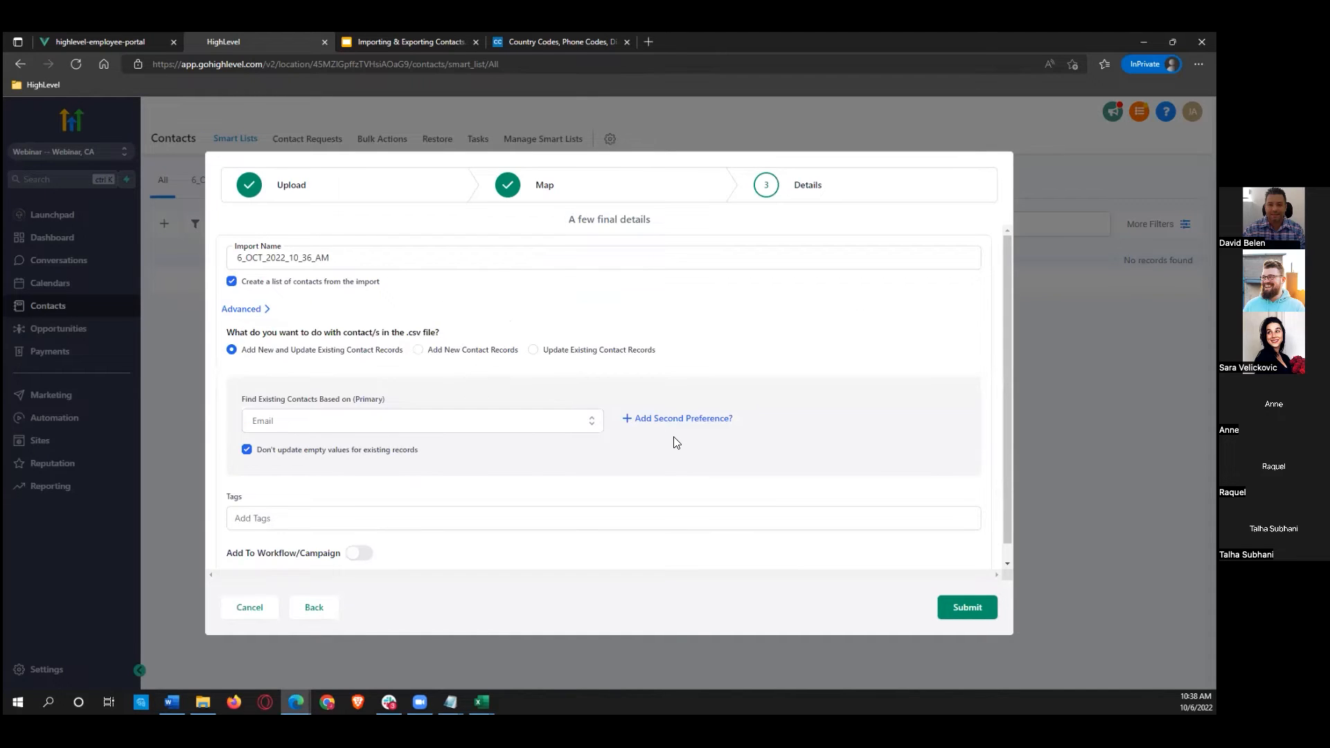
{"action": "left_click", "coordinate": [684, 419]}
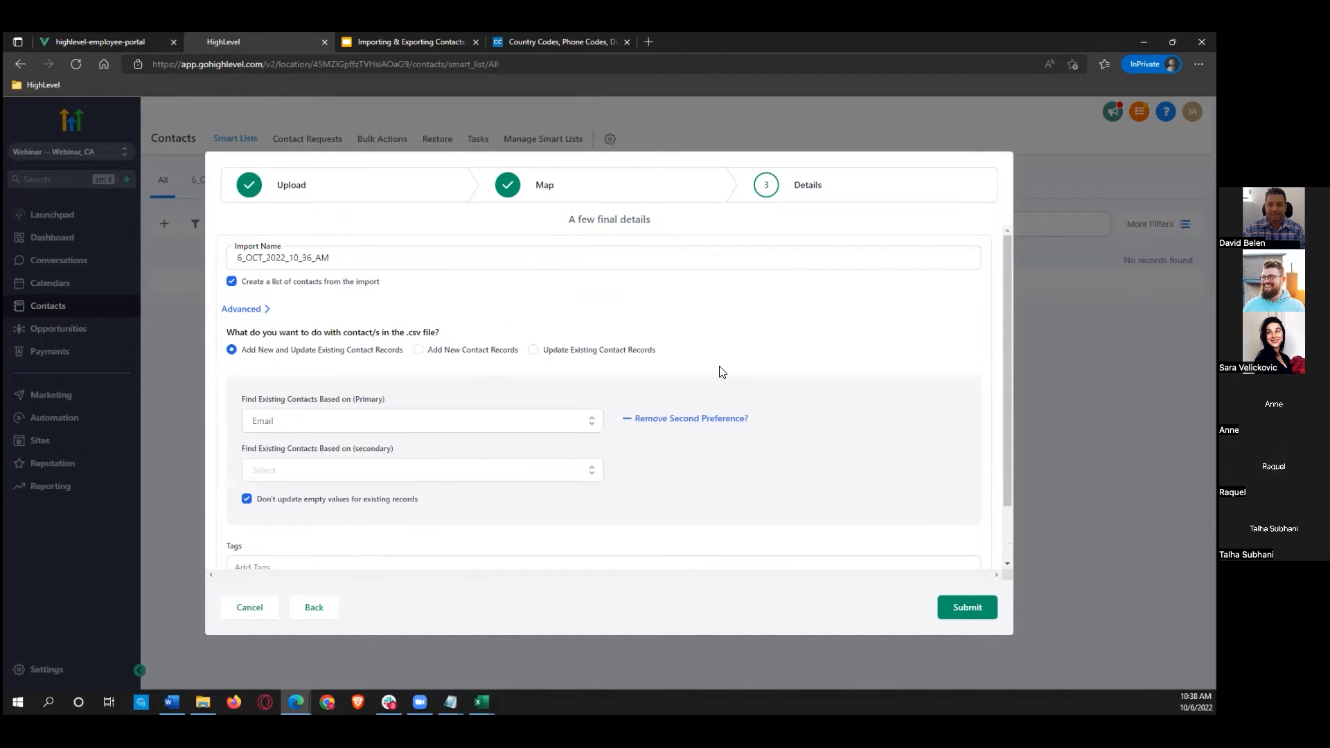
{"action": "left_click", "coordinate": [430, 471]}
{"action": "left_click", "coordinate": [350, 436]}
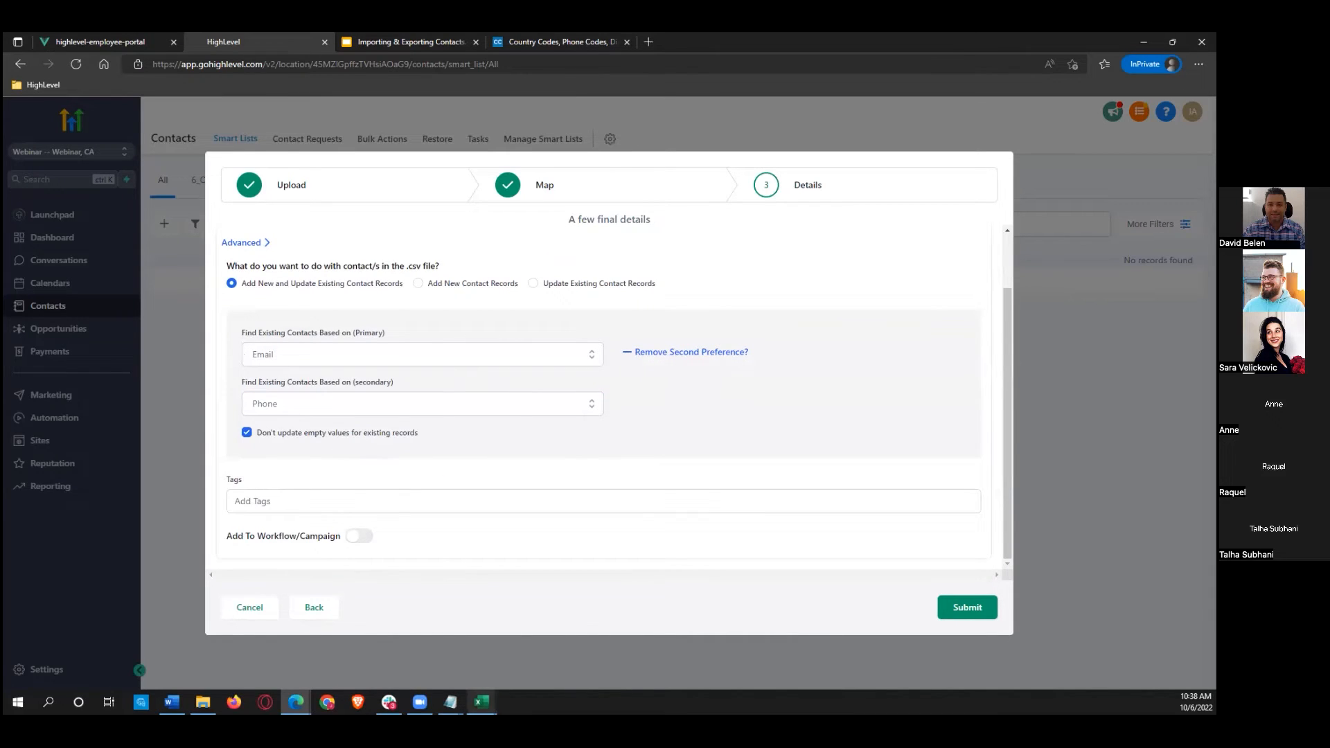
Step: Switch to Webinar worksheet.csv in Excel and examine the Test field and Test field 2 columns
{"action": "left_click", "coordinate": [482, 702]}
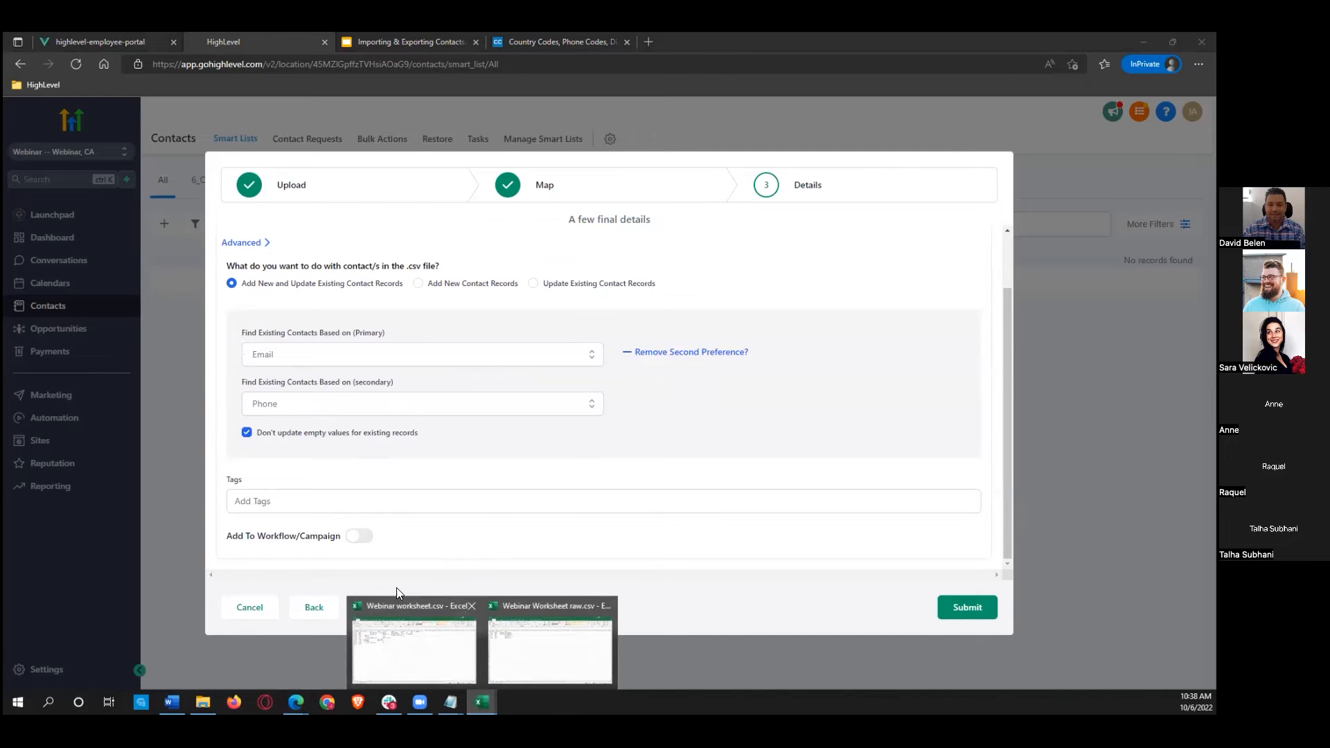
{"action": "left_click", "coordinate": [404, 643]}
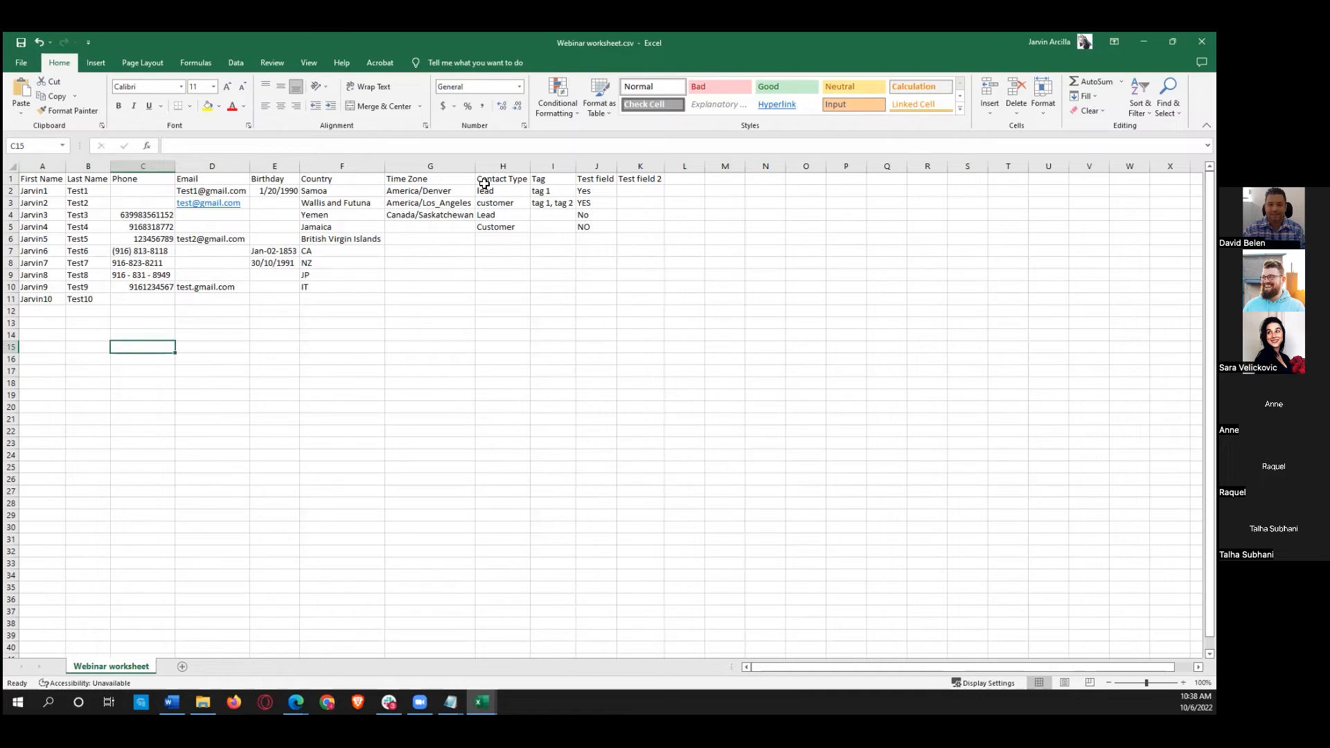
{"action": "left_click", "coordinate": [593, 182]}
{"action": "left_click", "coordinate": [650, 182]}
{"action": "left_click", "coordinate": [598, 184]}
{"action": "left_click", "coordinate": [649, 184]}
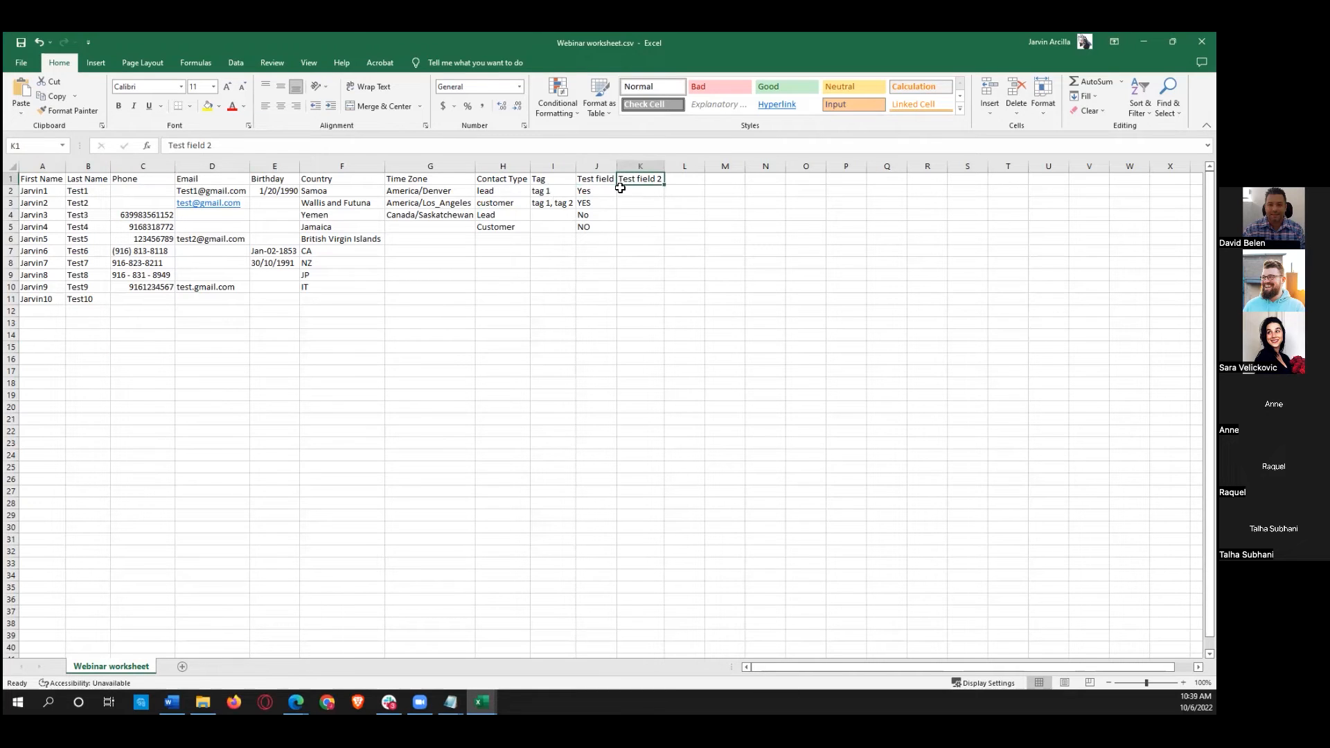
{"action": "left_click", "coordinate": [601, 182]}
{"action": "left_click", "coordinate": [582, 271]}
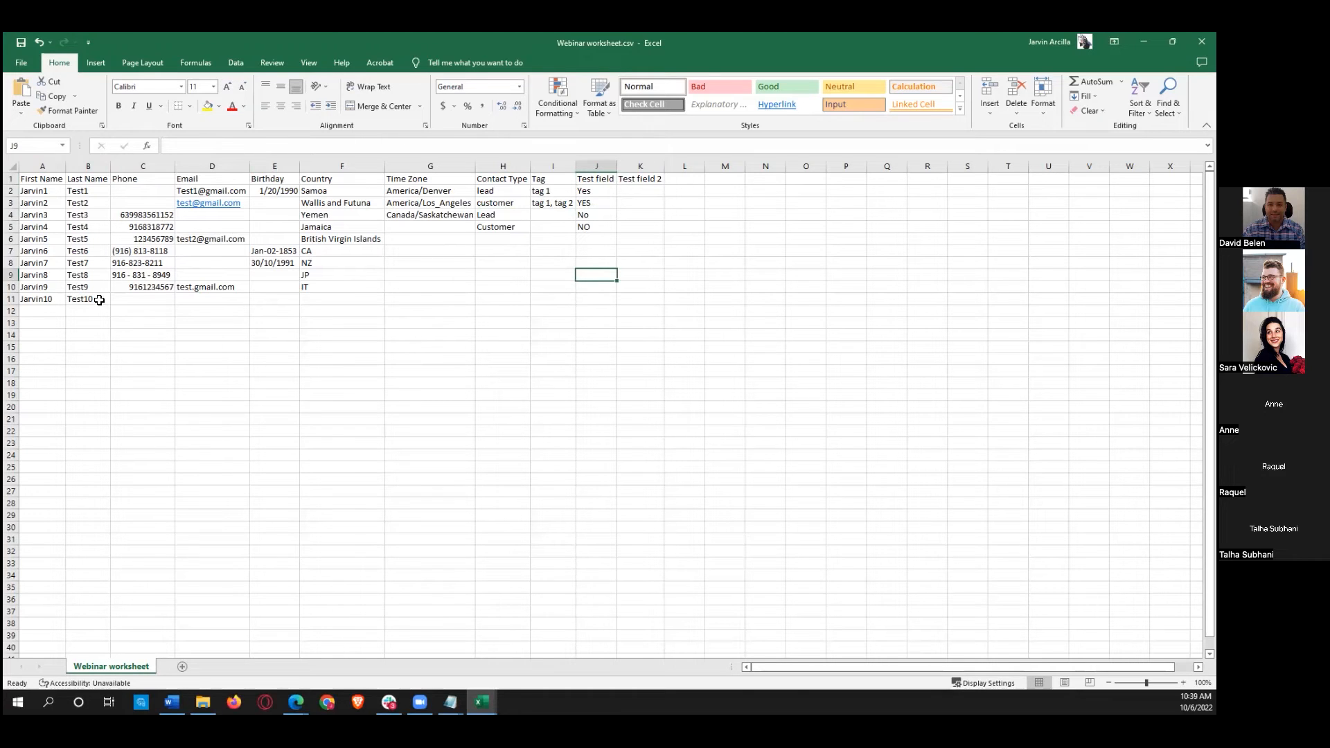
Step: Examine the date formats in the worksheet's Birthday column and the entries in its Country column
{"action": "left_click", "coordinate": [264, 207]}
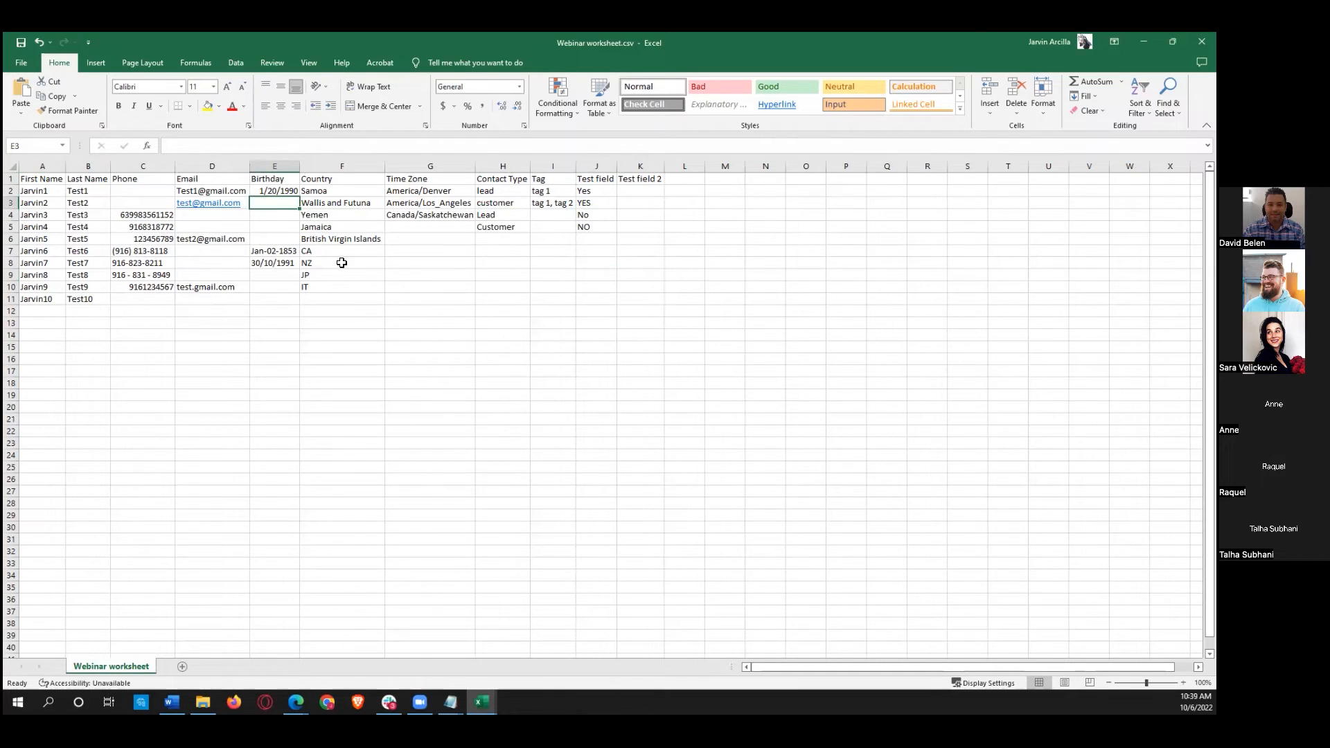
{"action": "key", "text": "Up"}
{"action": "key", "text": "Down"}
{"action": "key", "text": "Right"}
{"action": "key", "text": "Left"}
{"action": "left_click", "coordinate": [283, 279]}
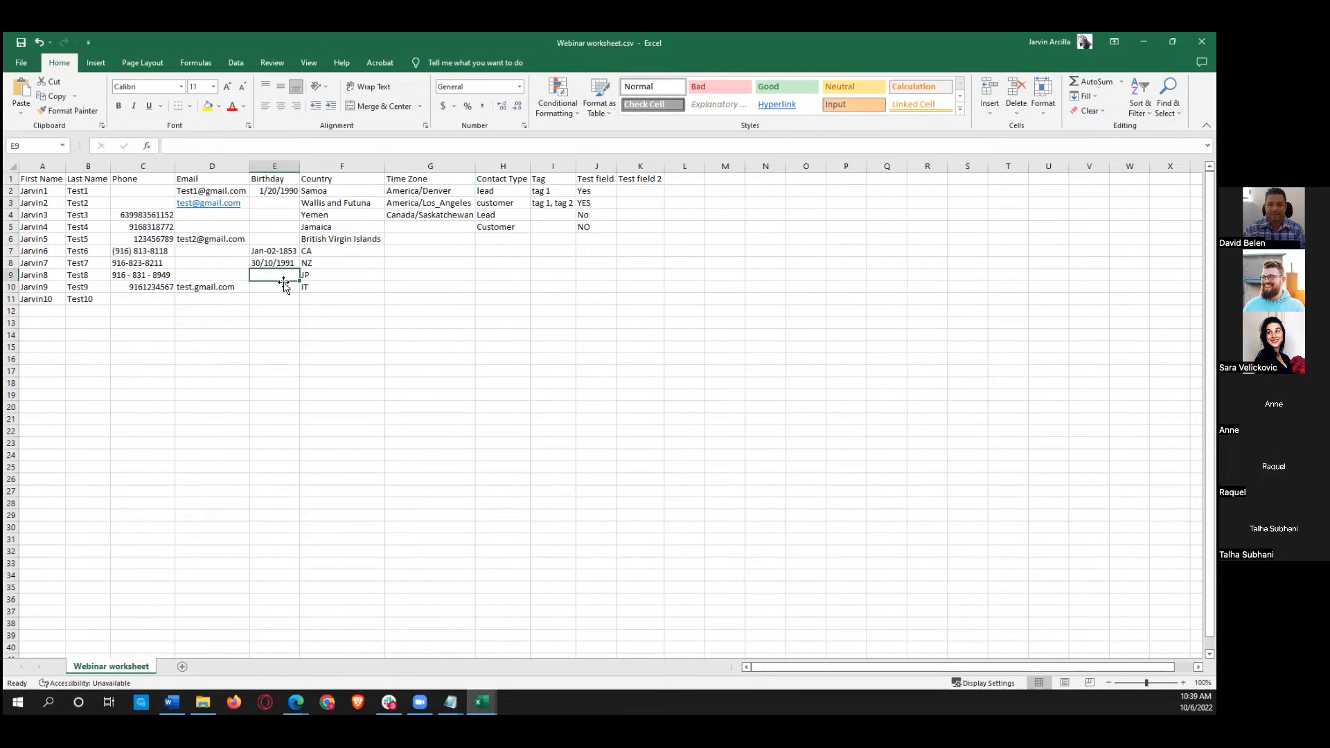
{"action": "key", "text": "Up"}
{"action": "left_click", "coordinate": [270, 288]}
{"action": "left_click_drag", "start_coordinate": [268, 291], "coordinate": [277, 214]}
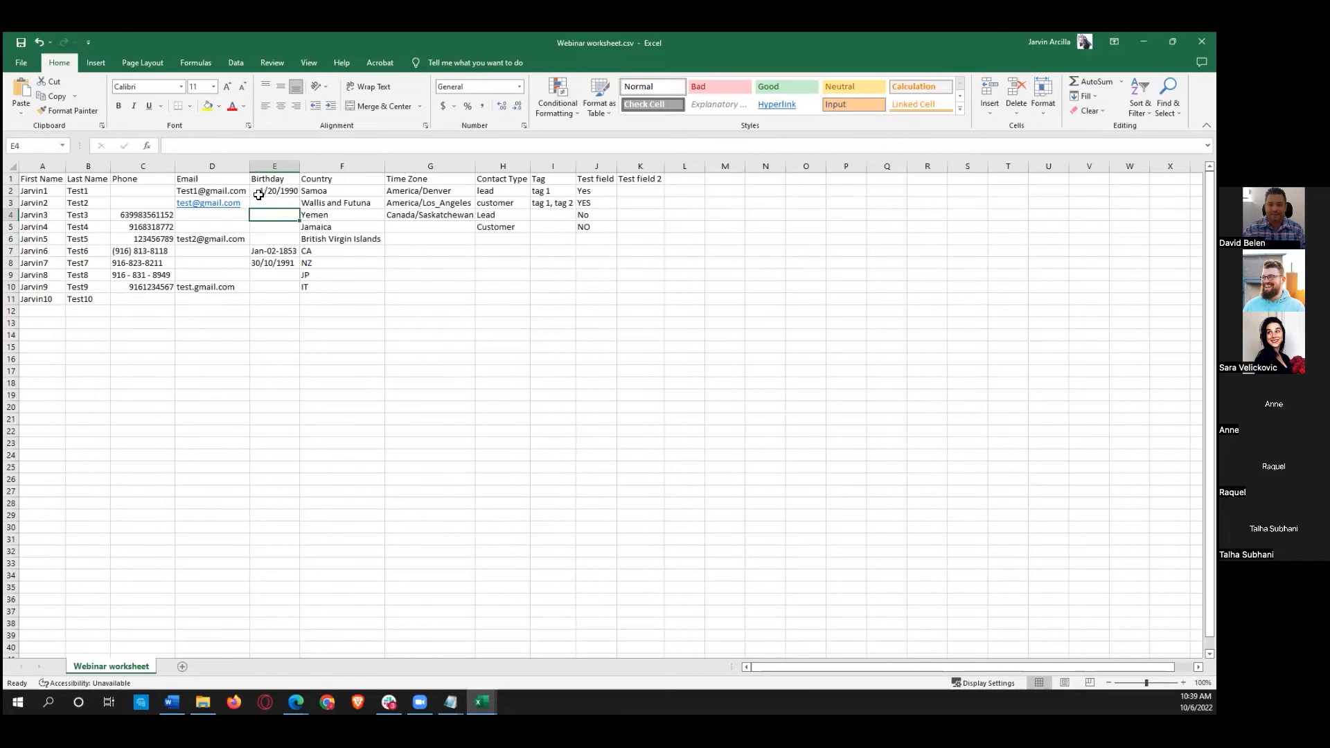
{"action": "left_click", "coordinate": [278, 268]}
{"action": "left_click", "coordinate": [276, 277]}
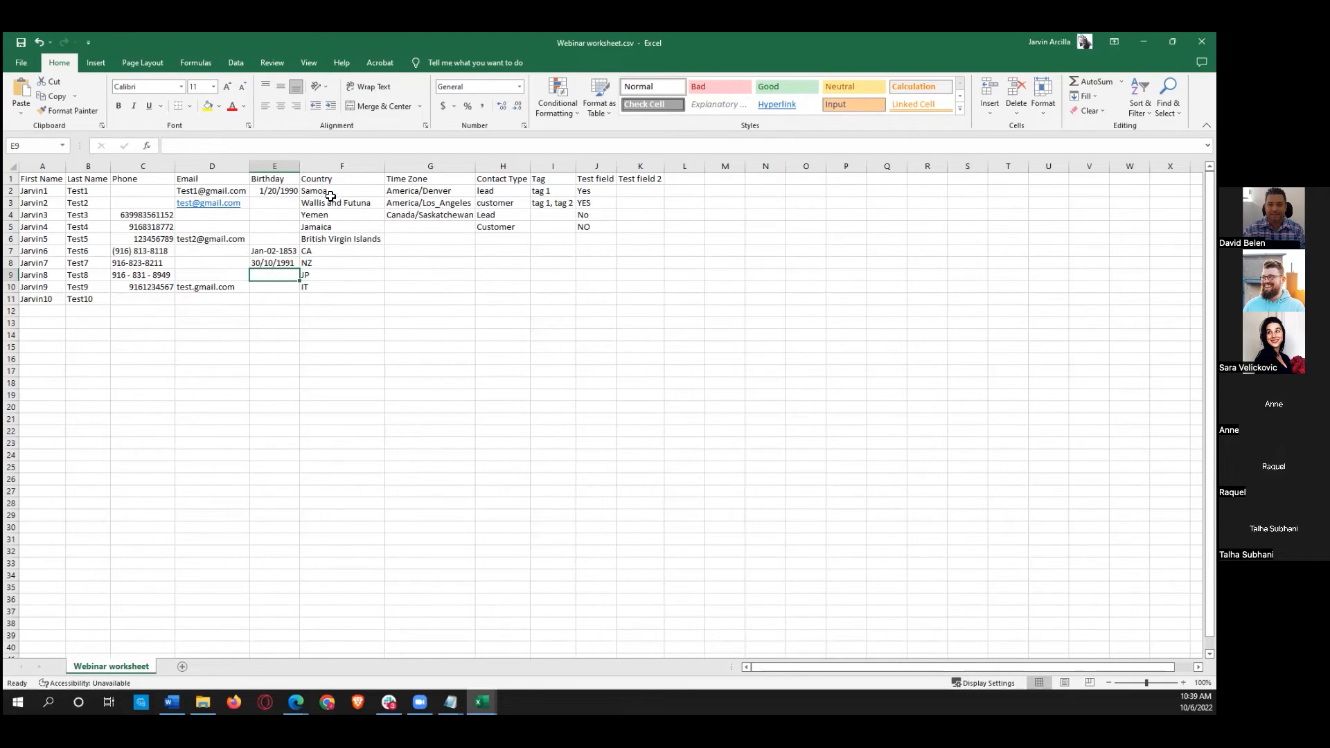
{"action": "left_click", "coordinate": [347, 274]}
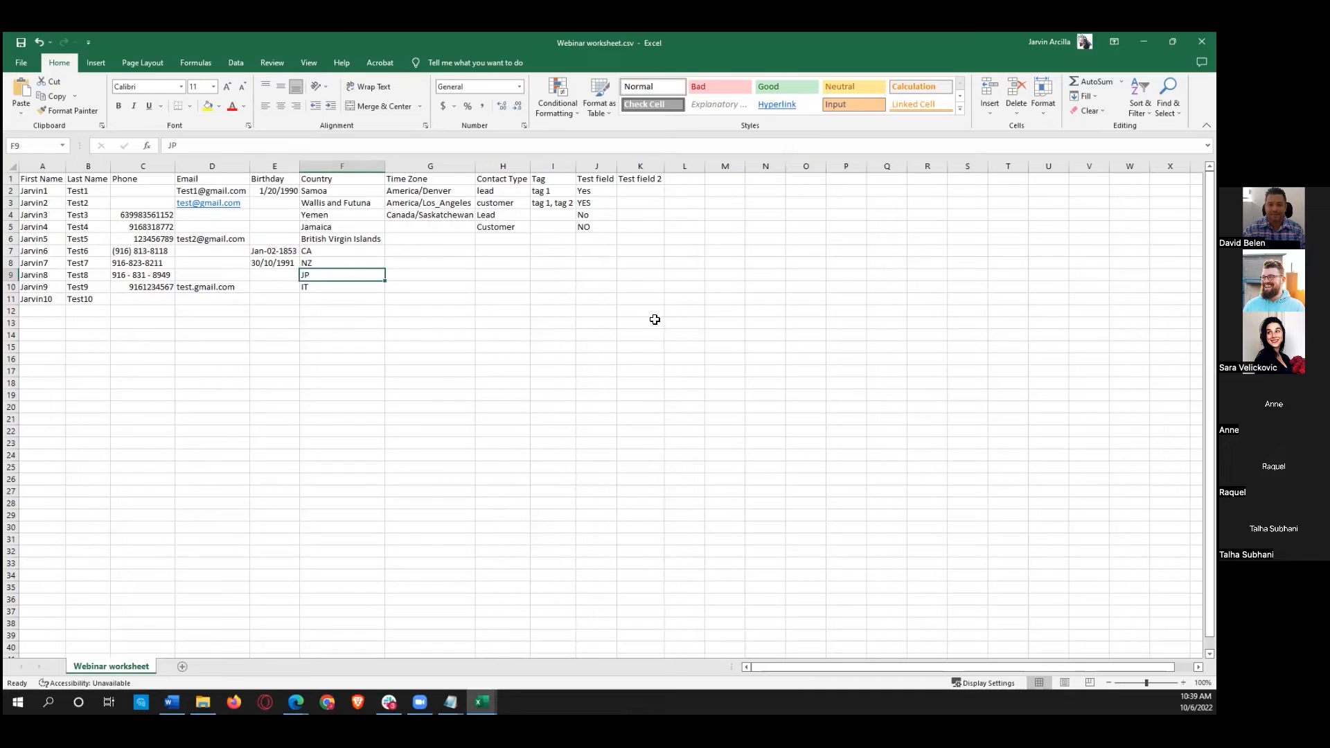
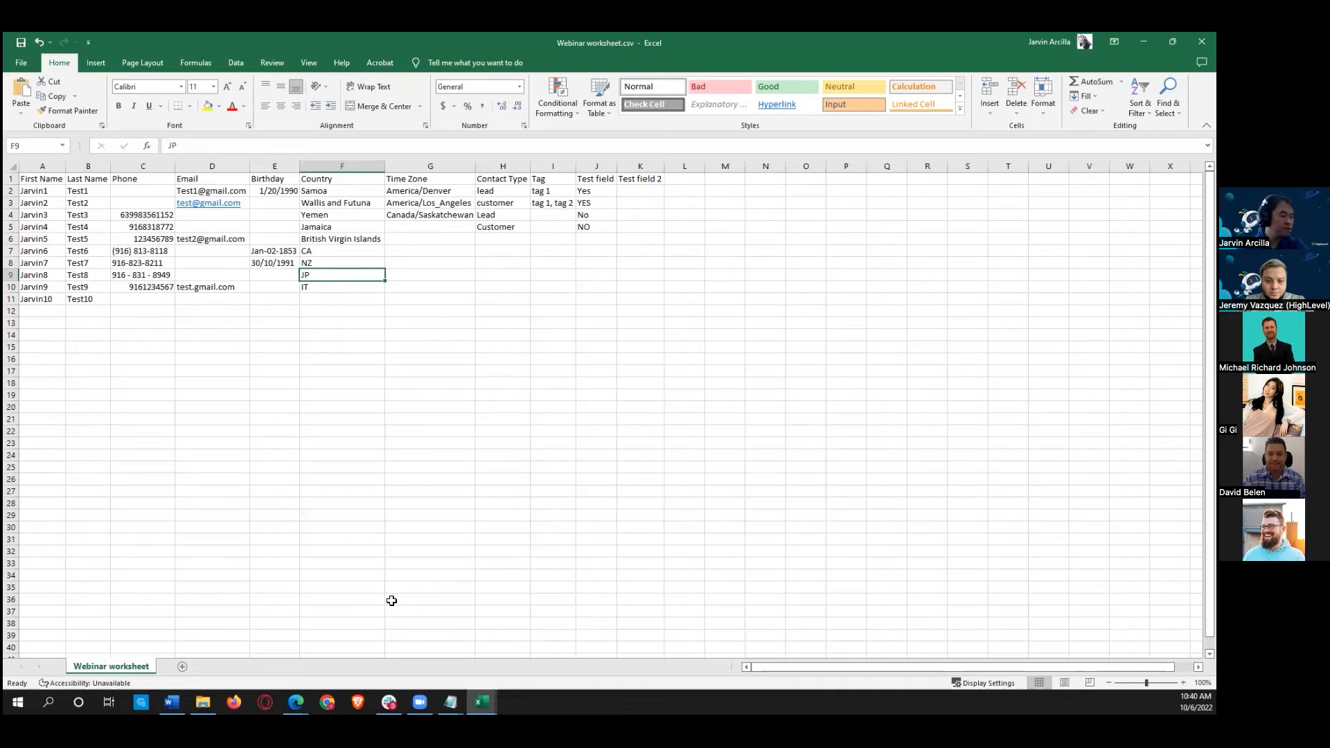
Step: Switch back to HighLevel in the browser, submit the contact import and dismiss the processing notice
{"action": "left_click", "coordinate": [296, 701]}
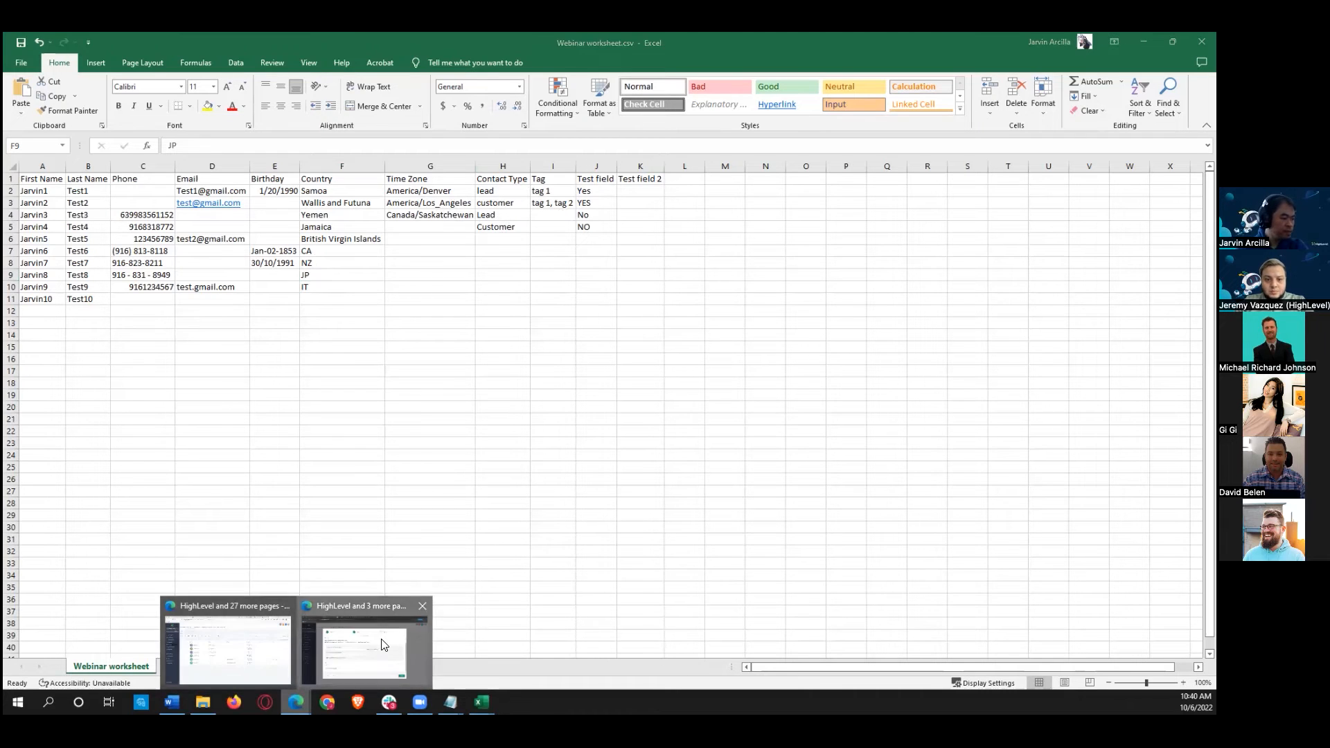
{"action": "left_click", "coordinate": [381, 641]}
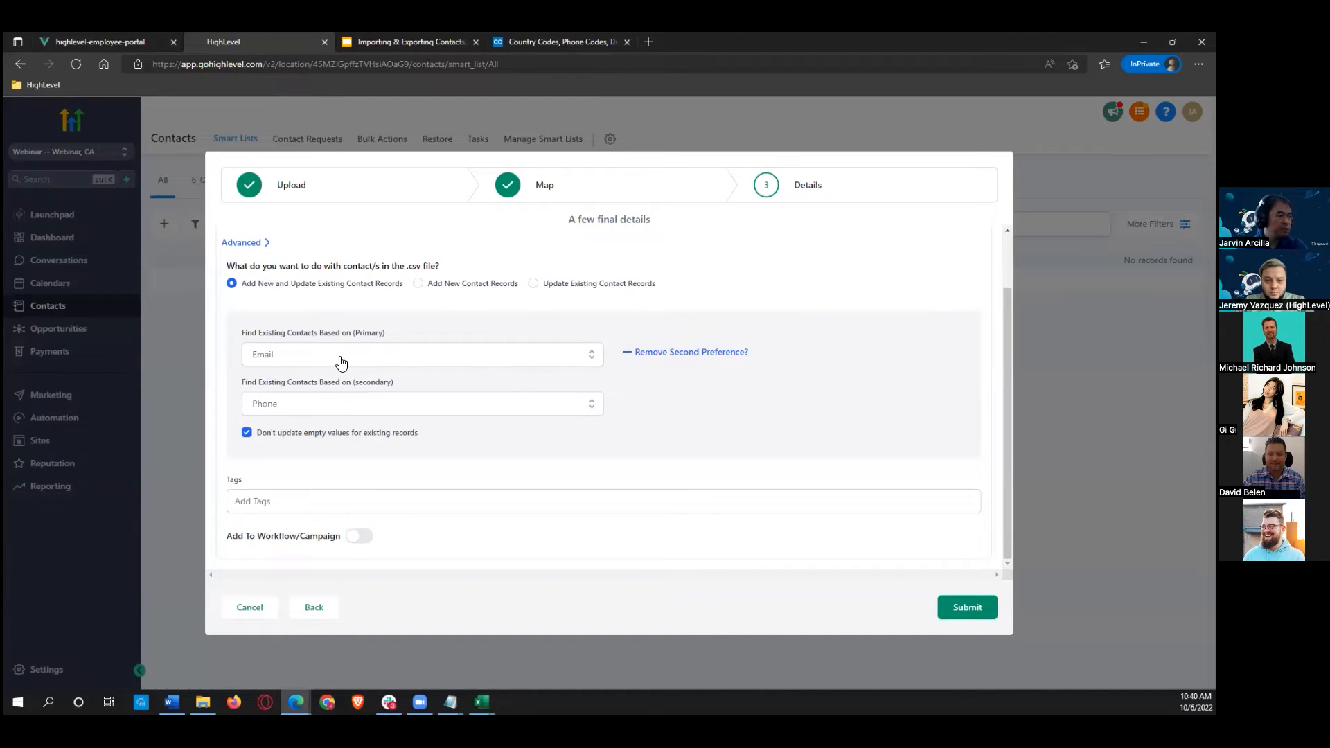
{"action": "left_click", "coordinate": [965, 609]}
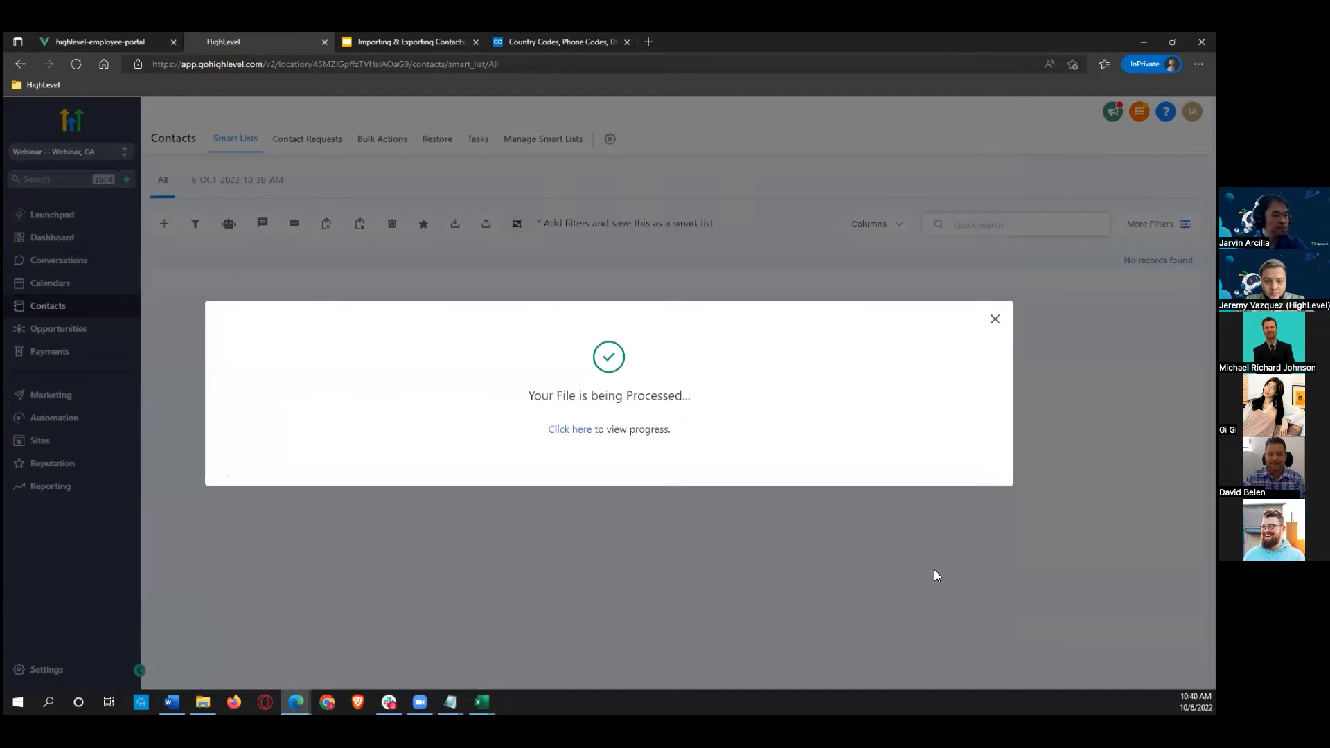
{"action": "left_click", "coordinate": [995, 319]}
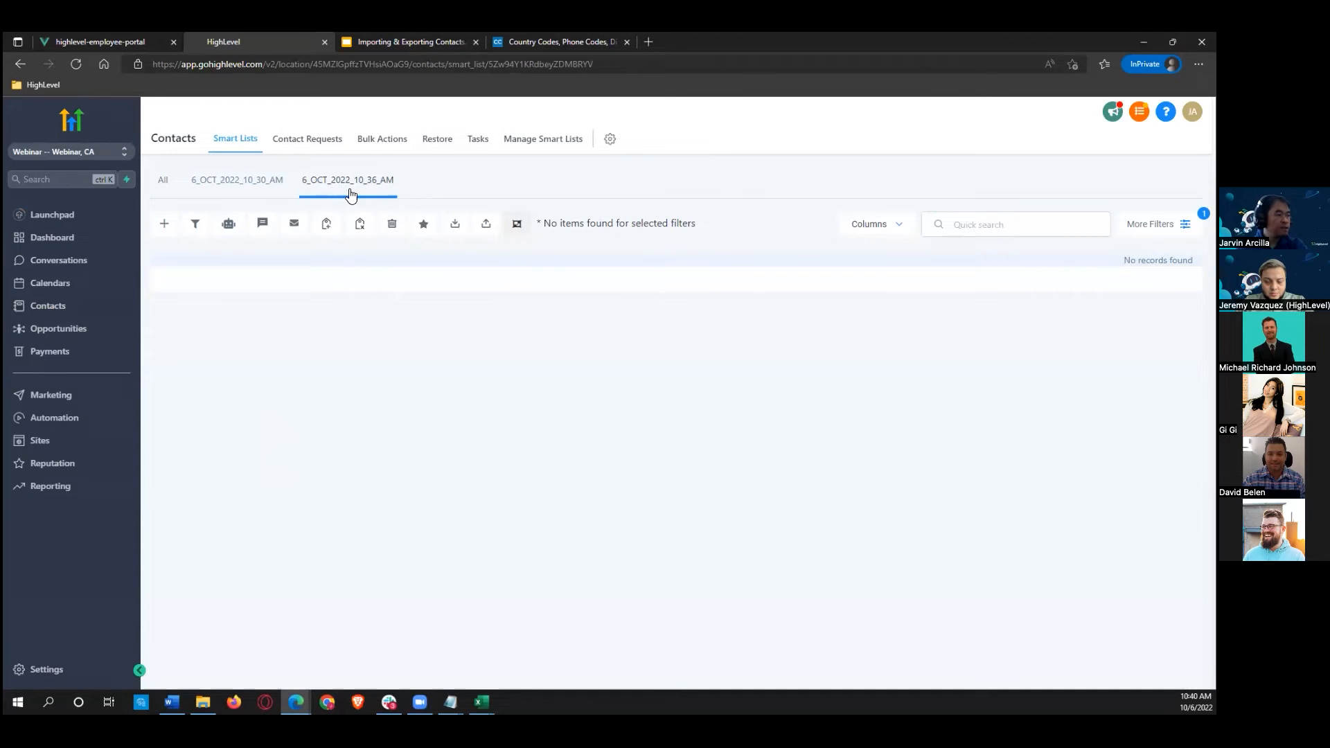
Step: Check the progress details, statistics and available actions of the 6_OCT_2022_10_36_AM import in the bulk actions
{"action": "left_click", "coordinate": [397, 144]}
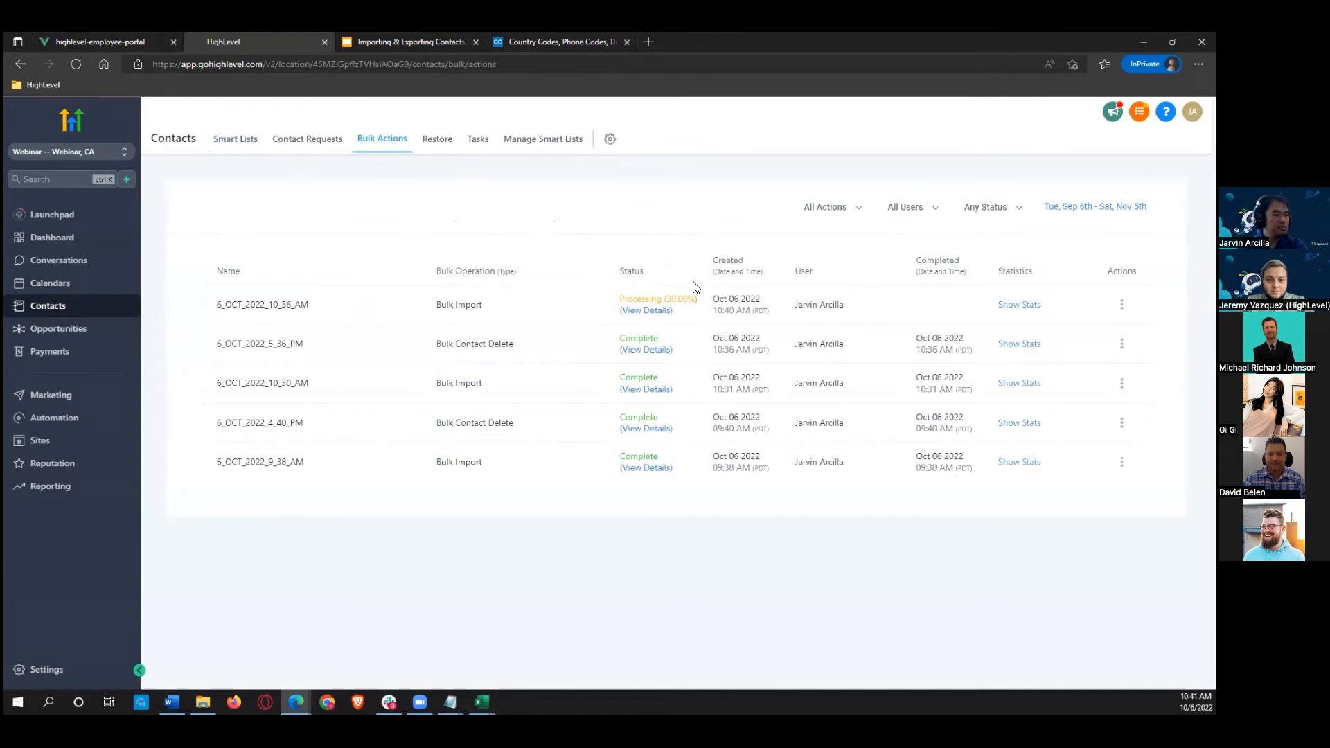
{"action": "left_click", "coordinate": [637, 313]}
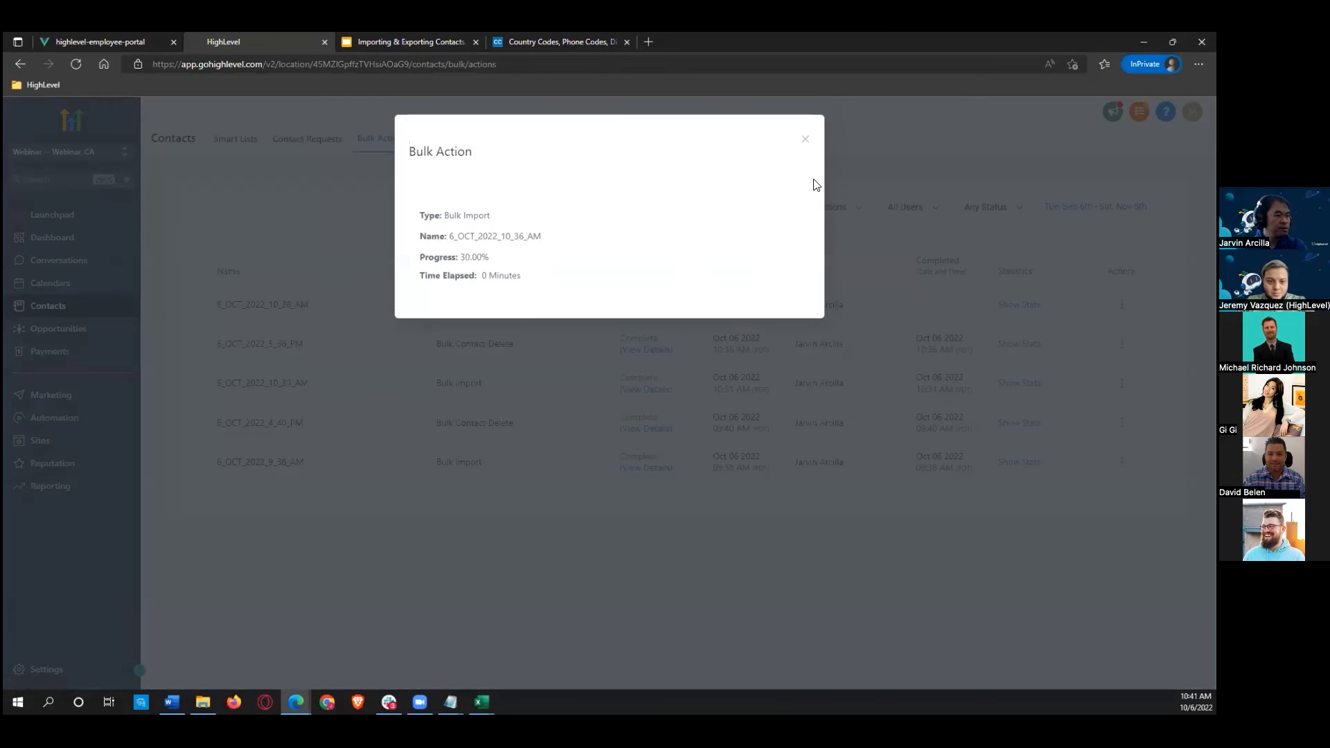
{"action": "left_click", "coordinate": [802, 147]}
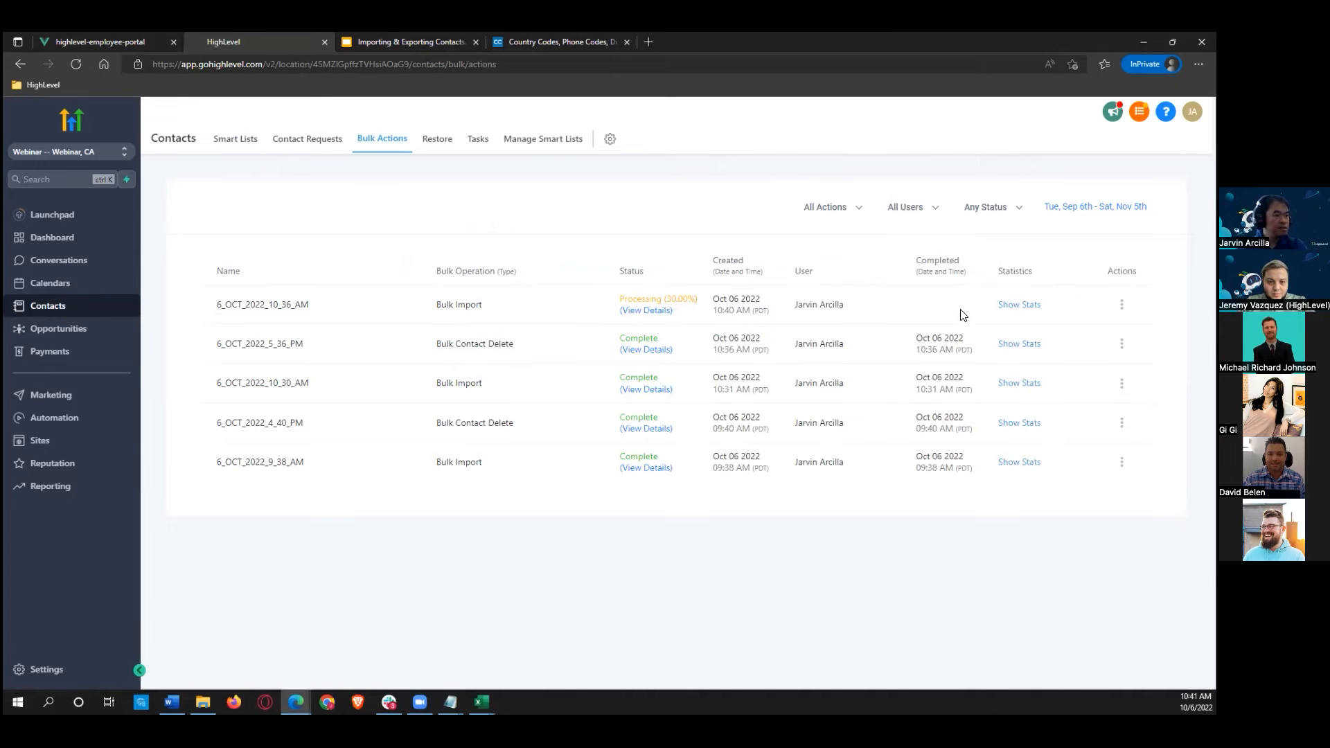
{"action": "left_click", "coordinate": [1008, 305]}
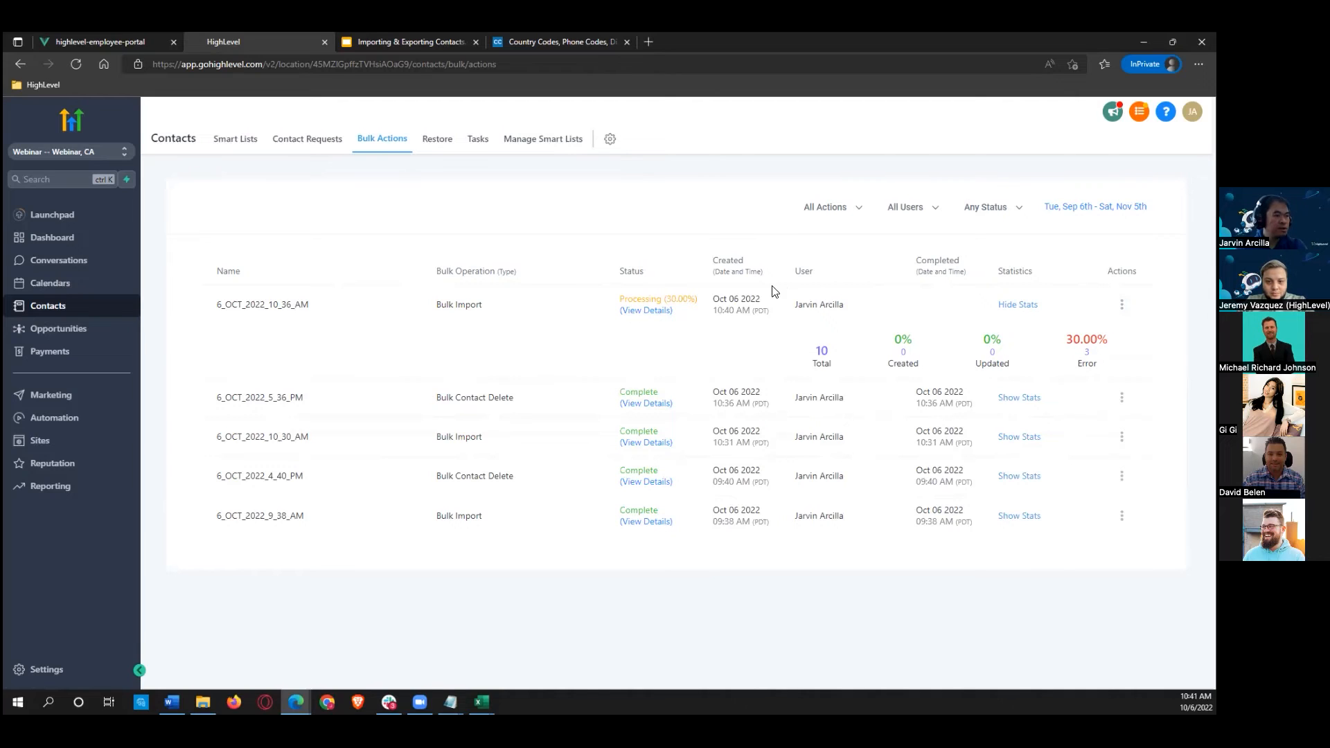
{"action": "left_click", "coordinate": [1122, 305]}
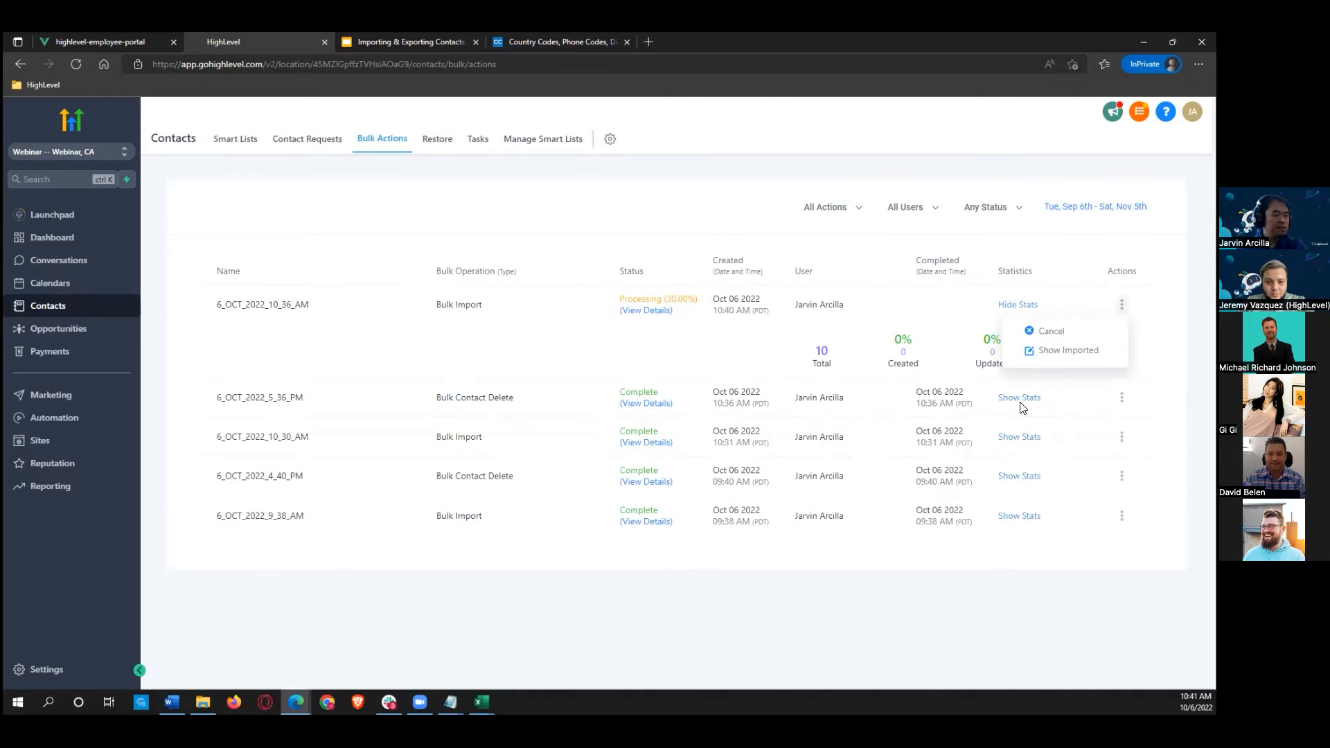
{"action": "left_click", "coordinate": [767, 215]}
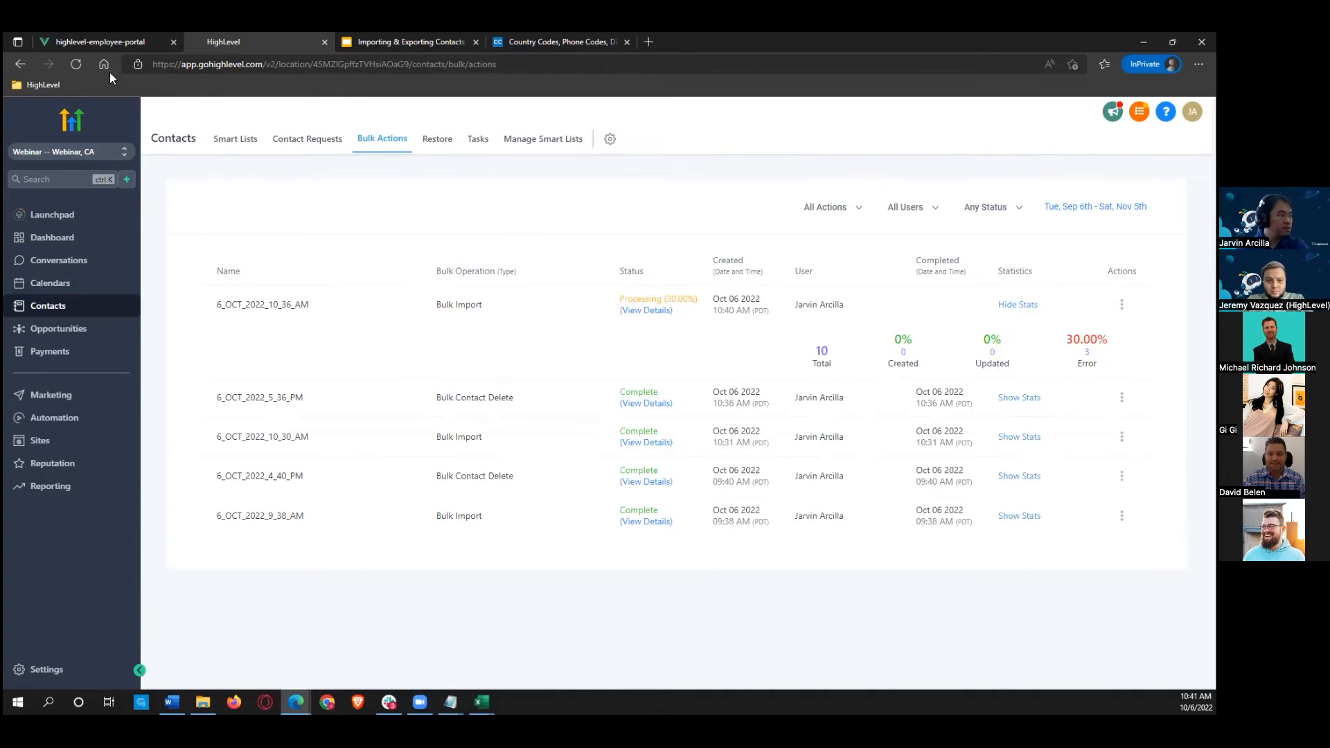
Step: Refresh the bulk actions page and show the statistics of the 6_OCT_2022_10_36_AM import
{"action": "left_click", "coordinate": [83, 64]}
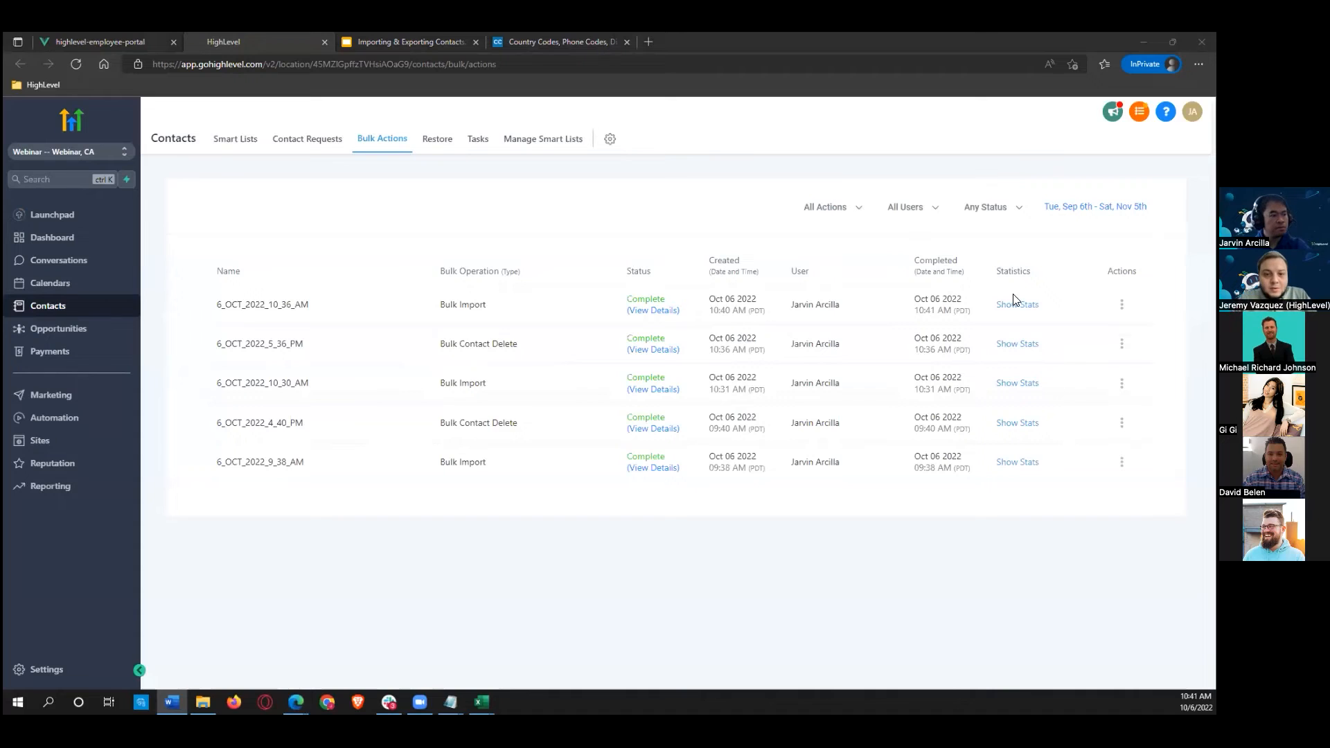
{"action": "left_click", "coordinate": [612, 217]}
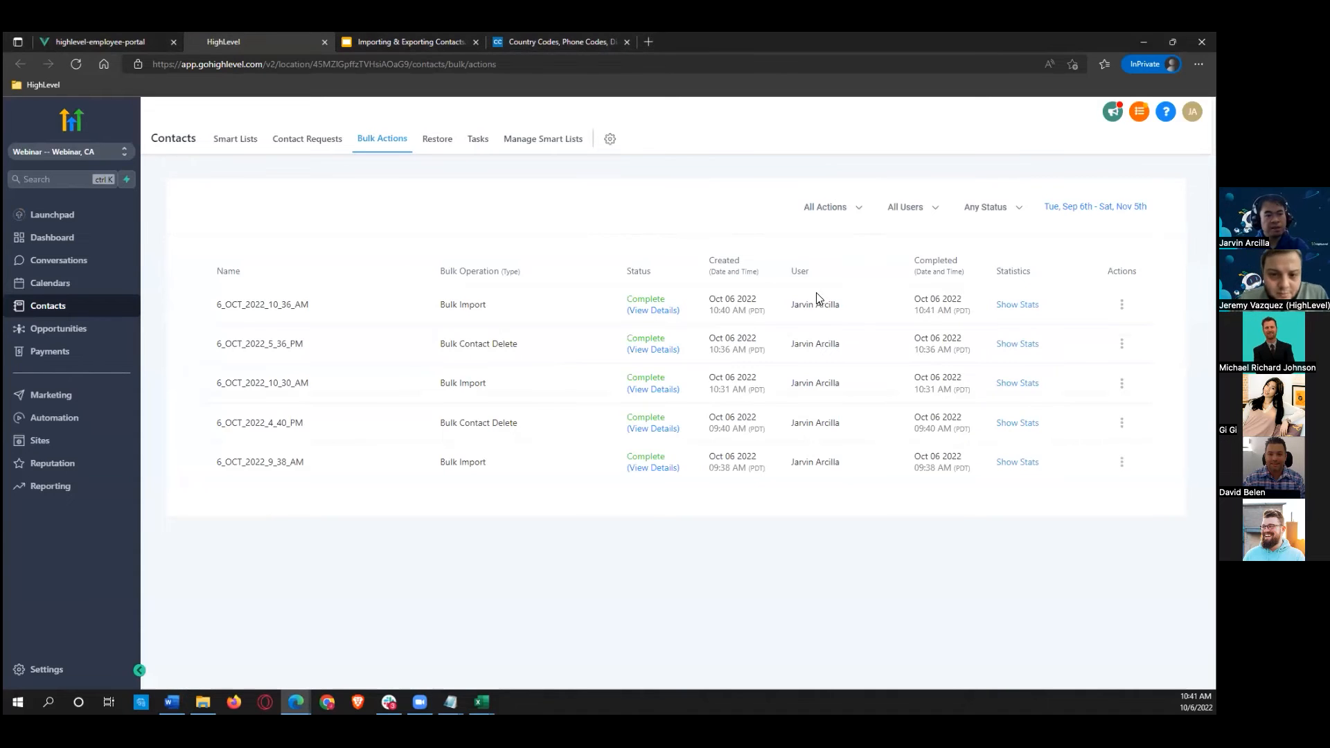
{"action": "left_click", "coordinate": [1121, 304]}
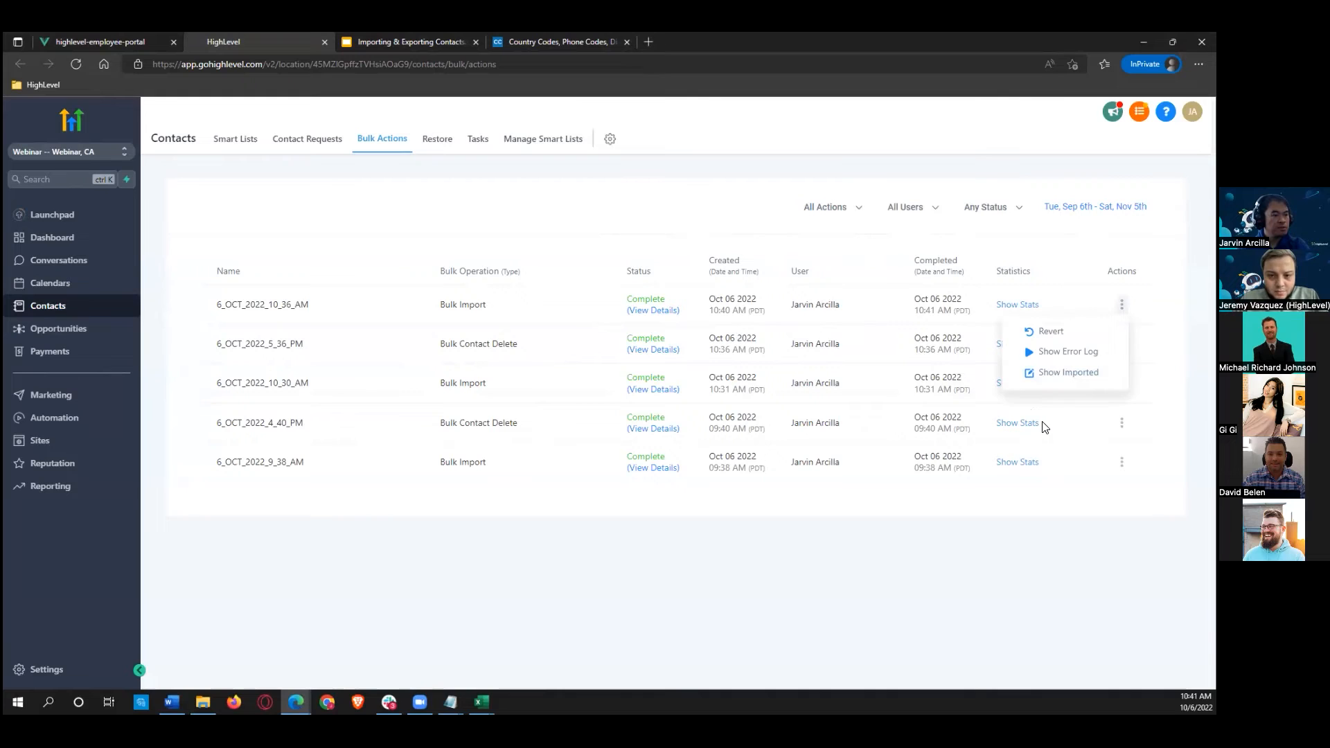
{"action": "left_click", "coordinate": [1017, 305]}
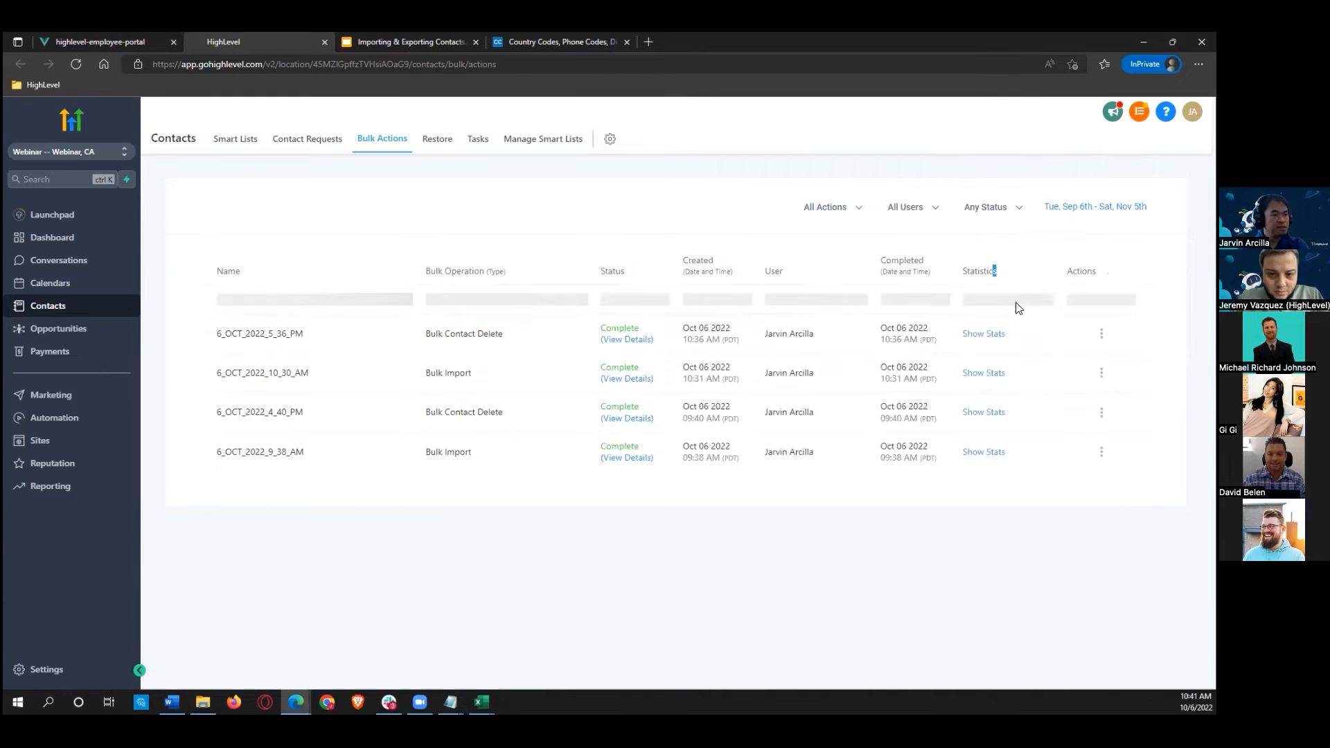
{"action": "double_click", "coordinate": [809, 350]}
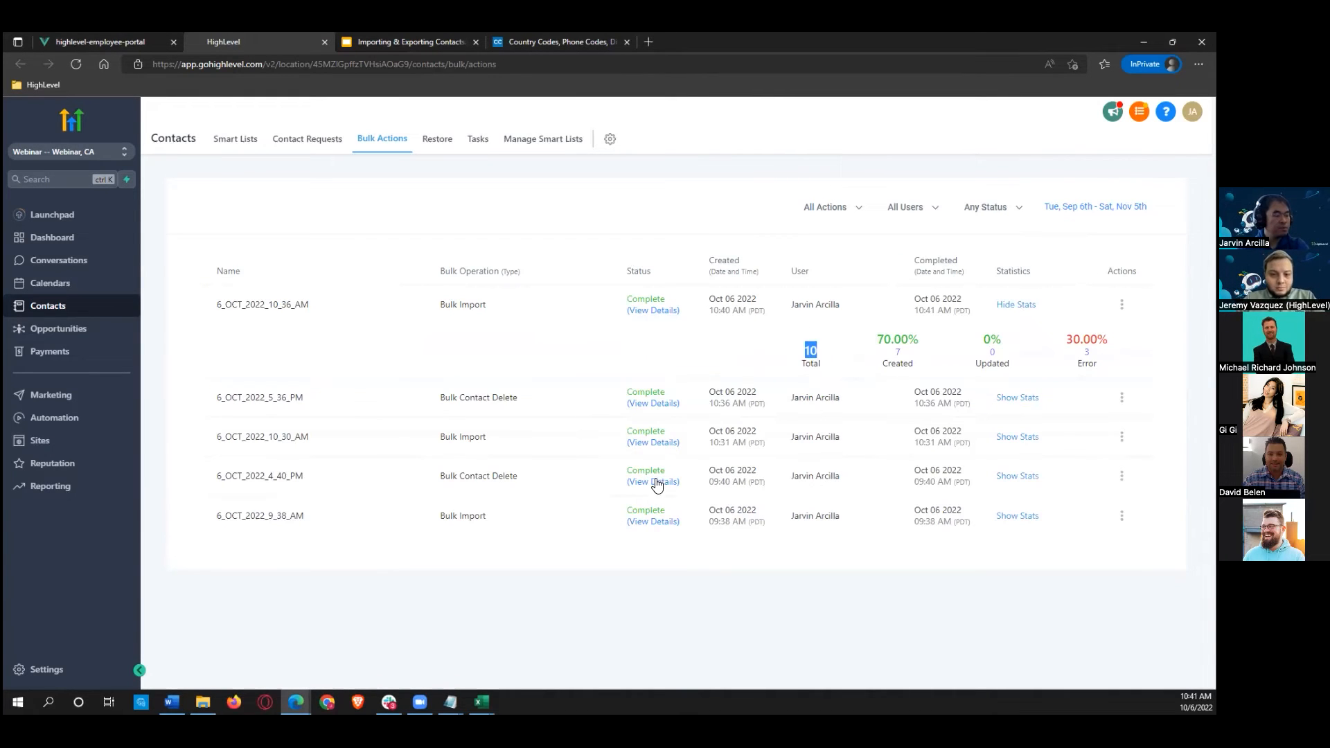
Step: Compare the import's total with the last contact row in the Excel worksheet, then review its created, updated and error counts in HighLevel
{"action": "mouse_move", "coordinate": [481, 702]}
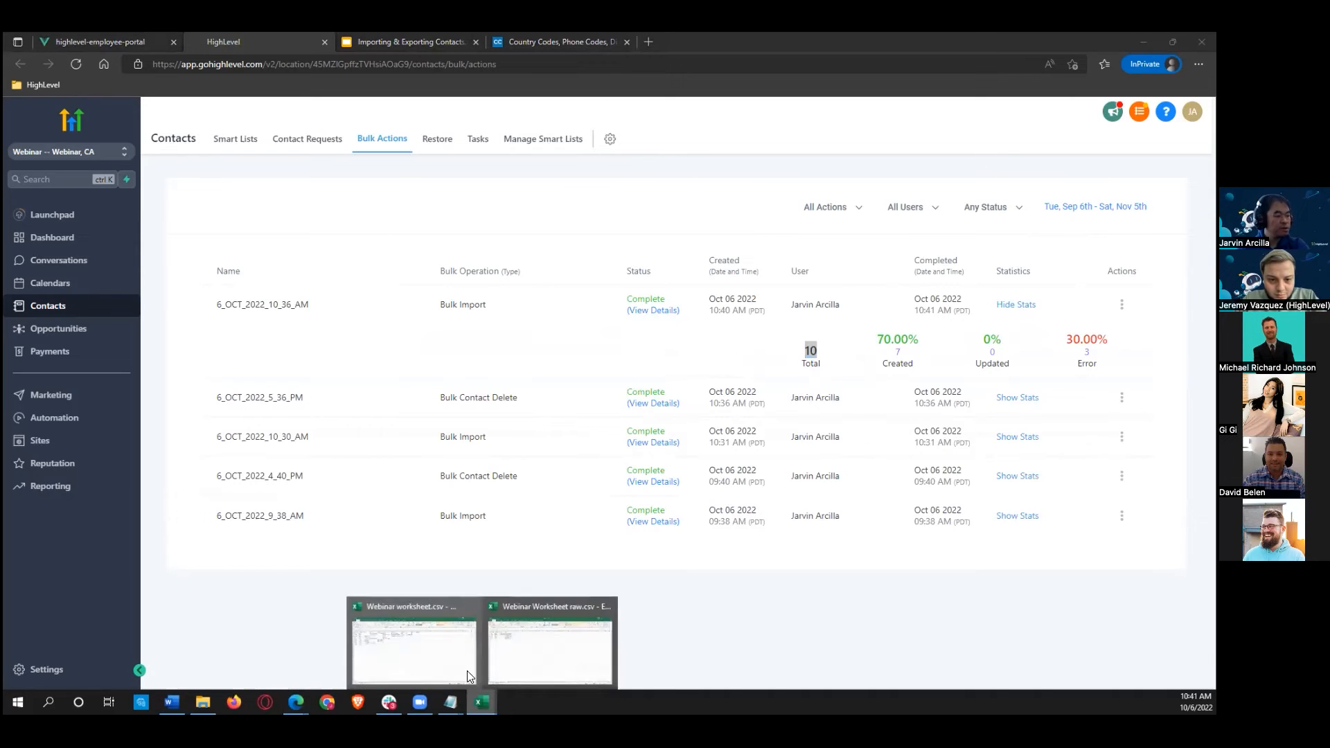
{"action": "left_click", "coordinate": [551, 644]}
{"action": "left_click", "coordinate": [28, 300]}
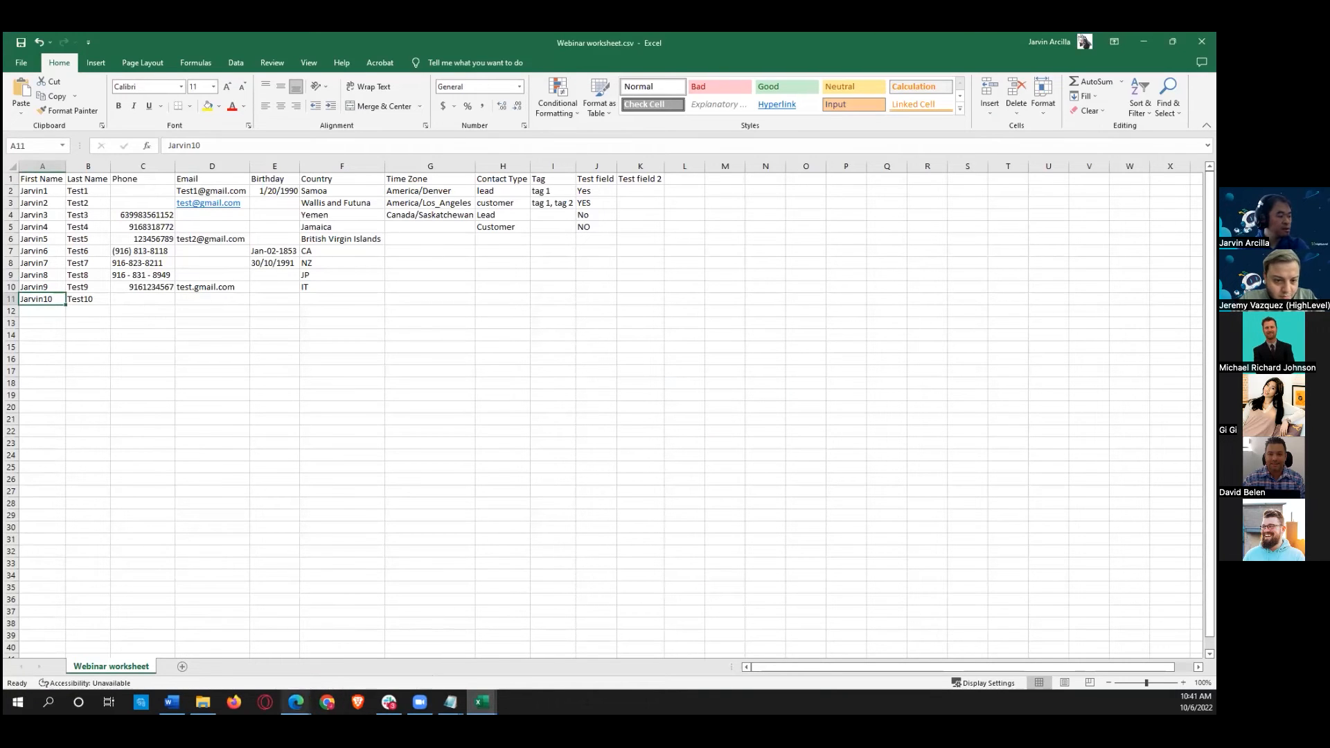
{"action": "left_click", "coordinate": [297, 701]}
{"action": "left_click", "coordinate": [313, 658]}
{"action": "left_click_drag", "start_coordinate": [894, 346], "coordinate": [903, 364]}
{"action": "left_click", "coordinate": [973, 358]}
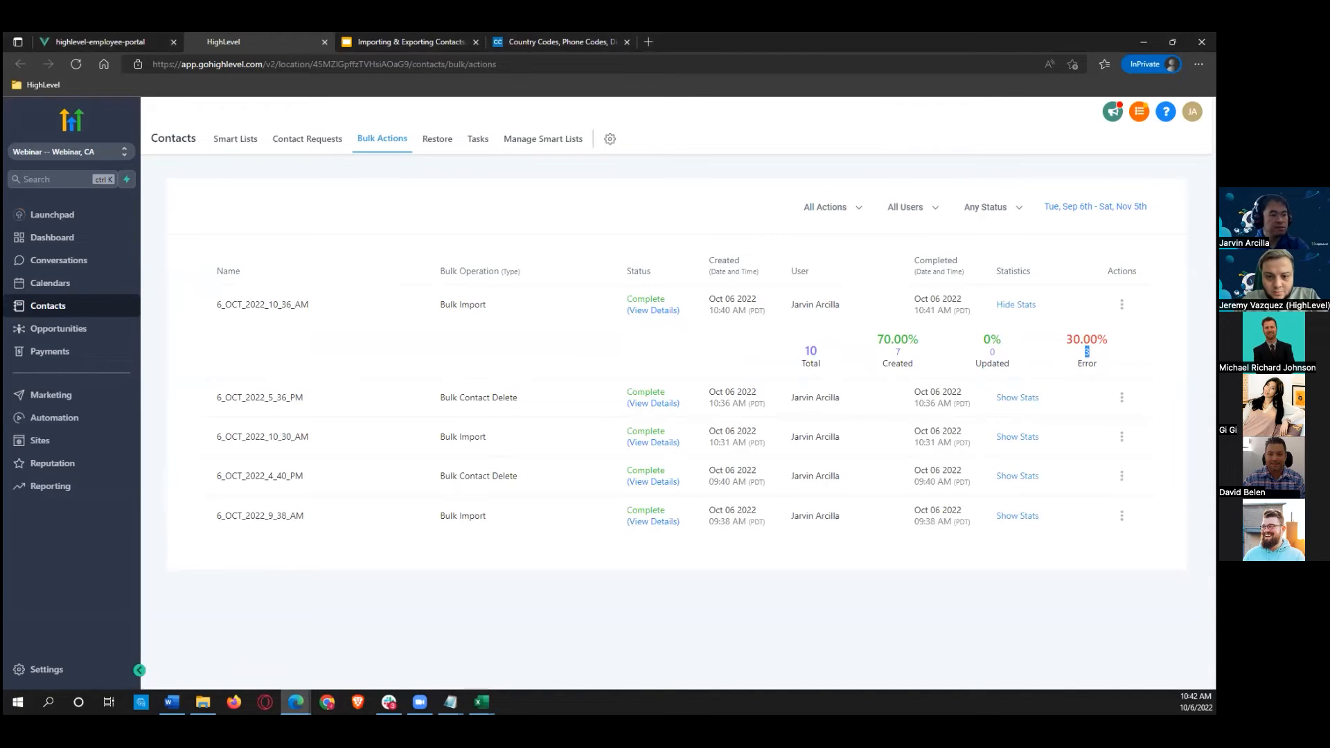
{"action": "left_click", "coordinate": [1109, 355]}
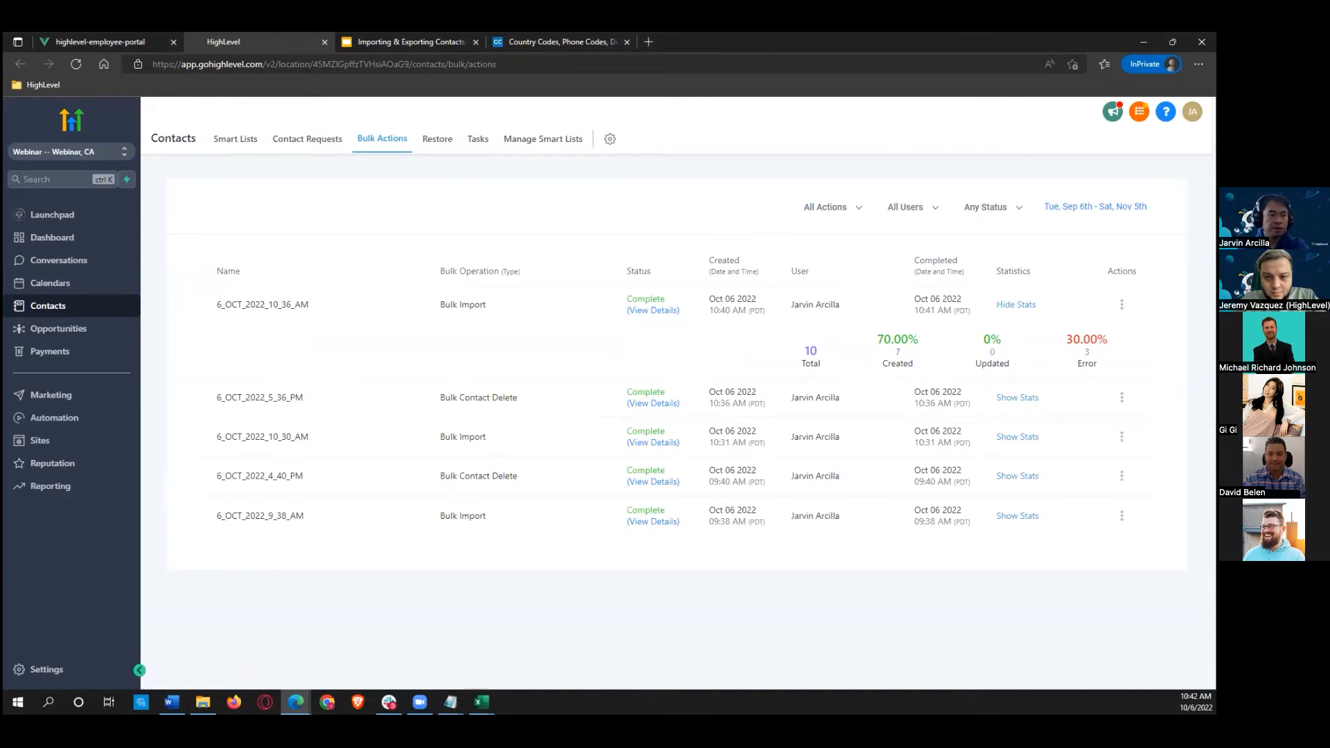
Step: Open the error log of the 6_OCT_2022_10_36_AM import and find the first error's line in Webinar worksheet.csv in Excel
{"action": "left_click", "coordinate": [1122, 304]}
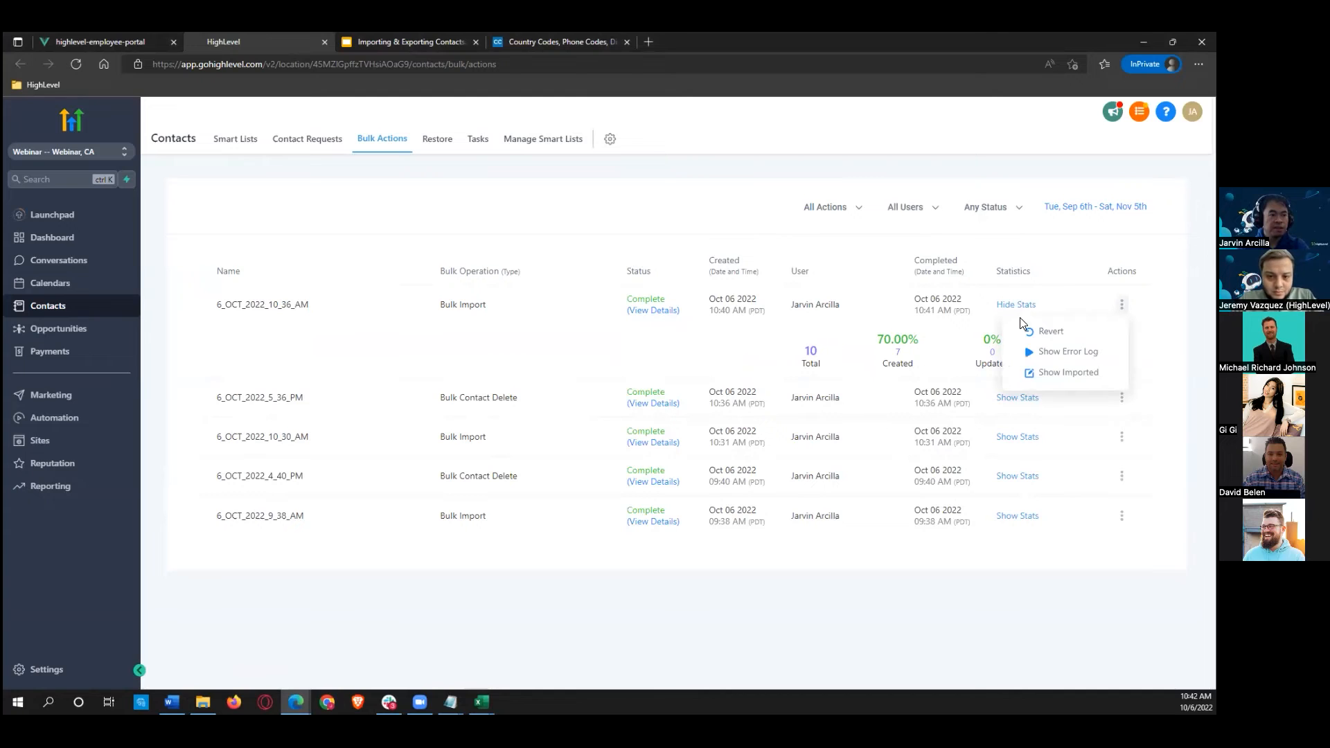
{"action": "left_click", "coordinate": [1070, 353]}
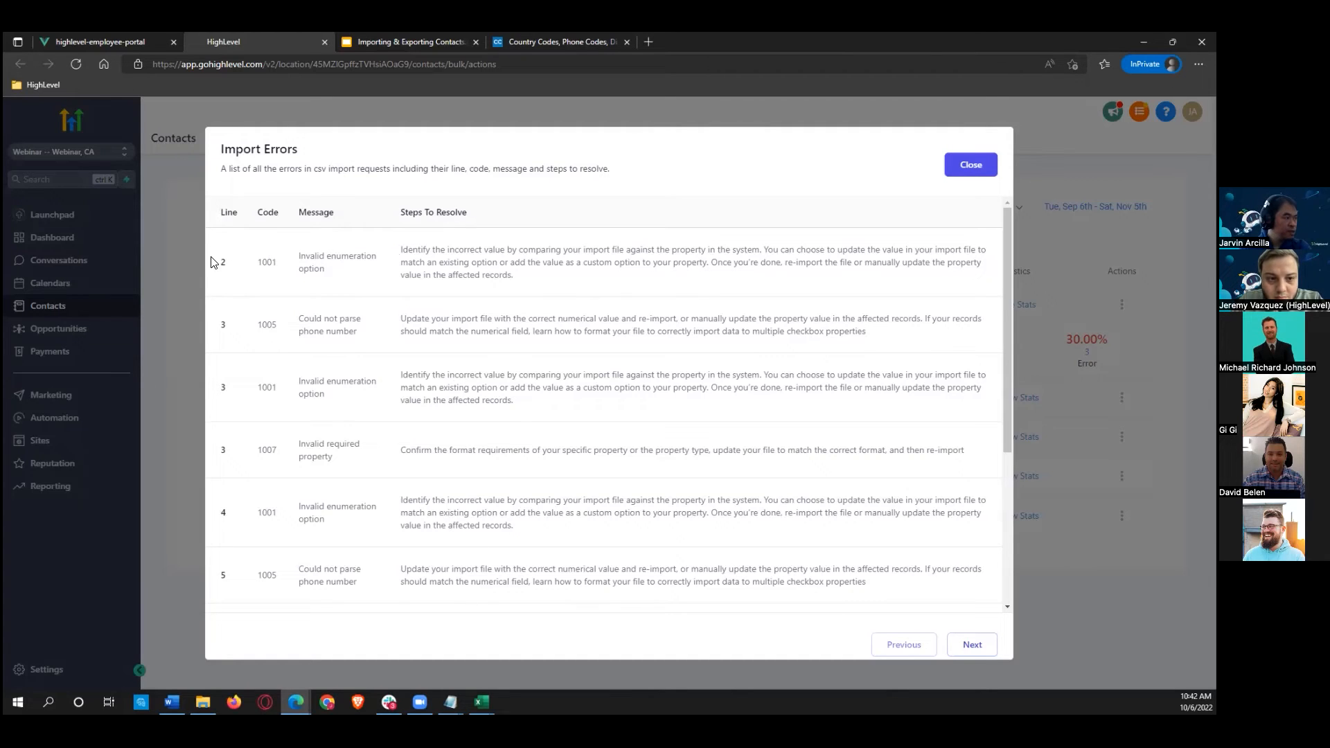
{"action": "left_click_drag", "start_coordinate": [221, 261], "coordinate": [228, 263]}
{"action": "left_click", "coordinate": [481, 702]}
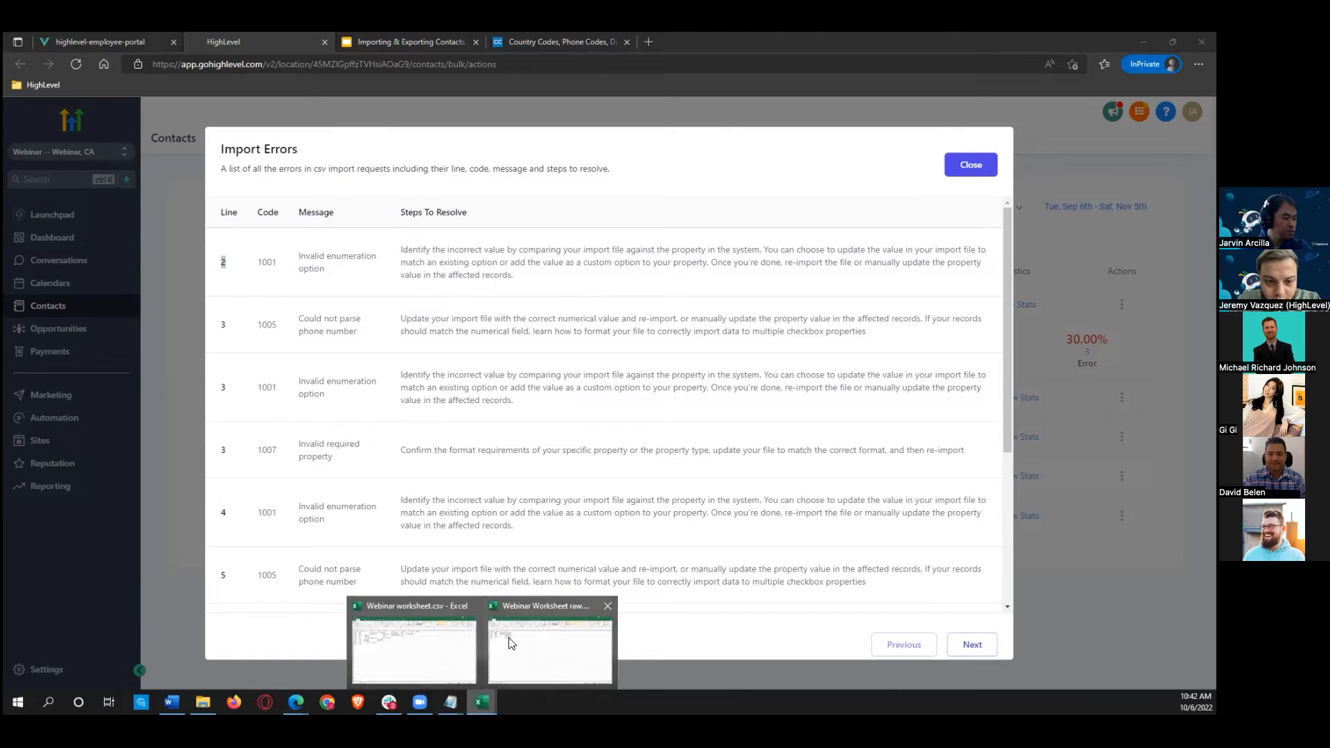
{"action": "left_click", "coordinate": [414, 648]}
{"action": "left_click", "coordinate": [40, 201]}
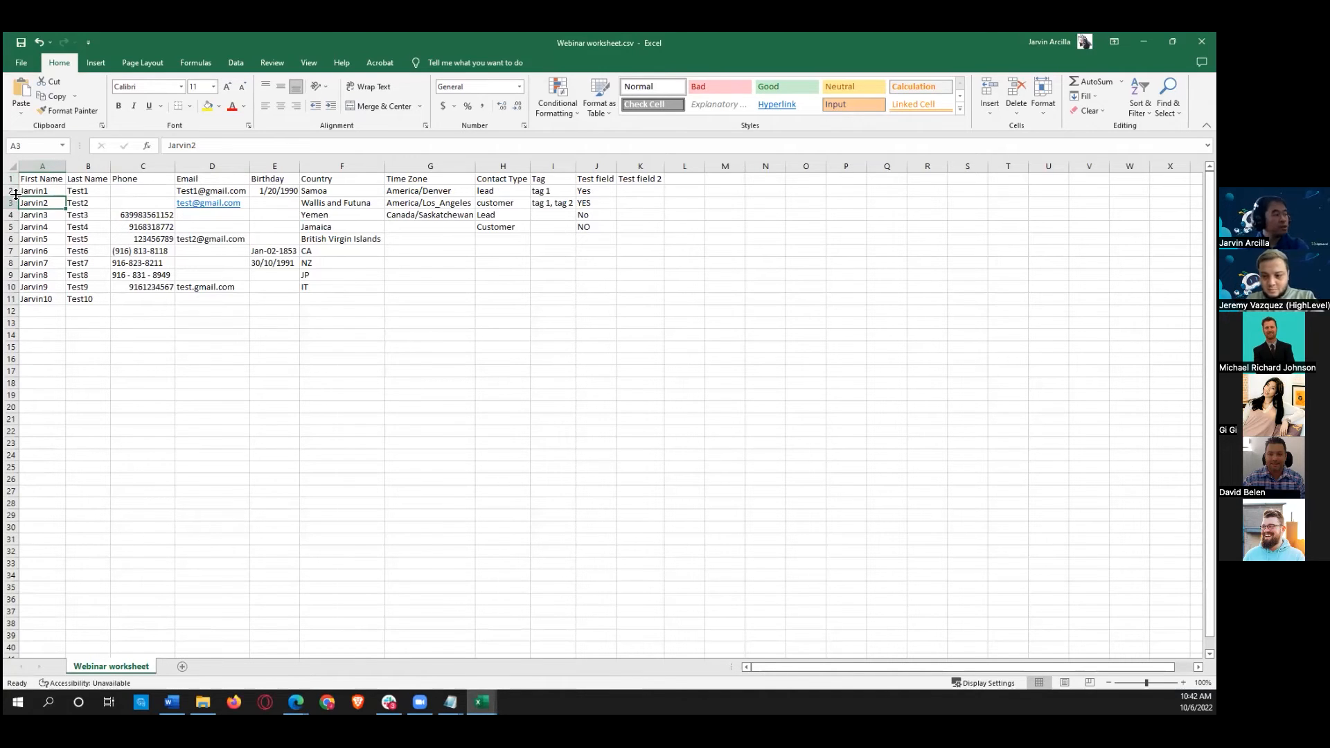
{"action": "left_click", "coordinate": [46, 192]}
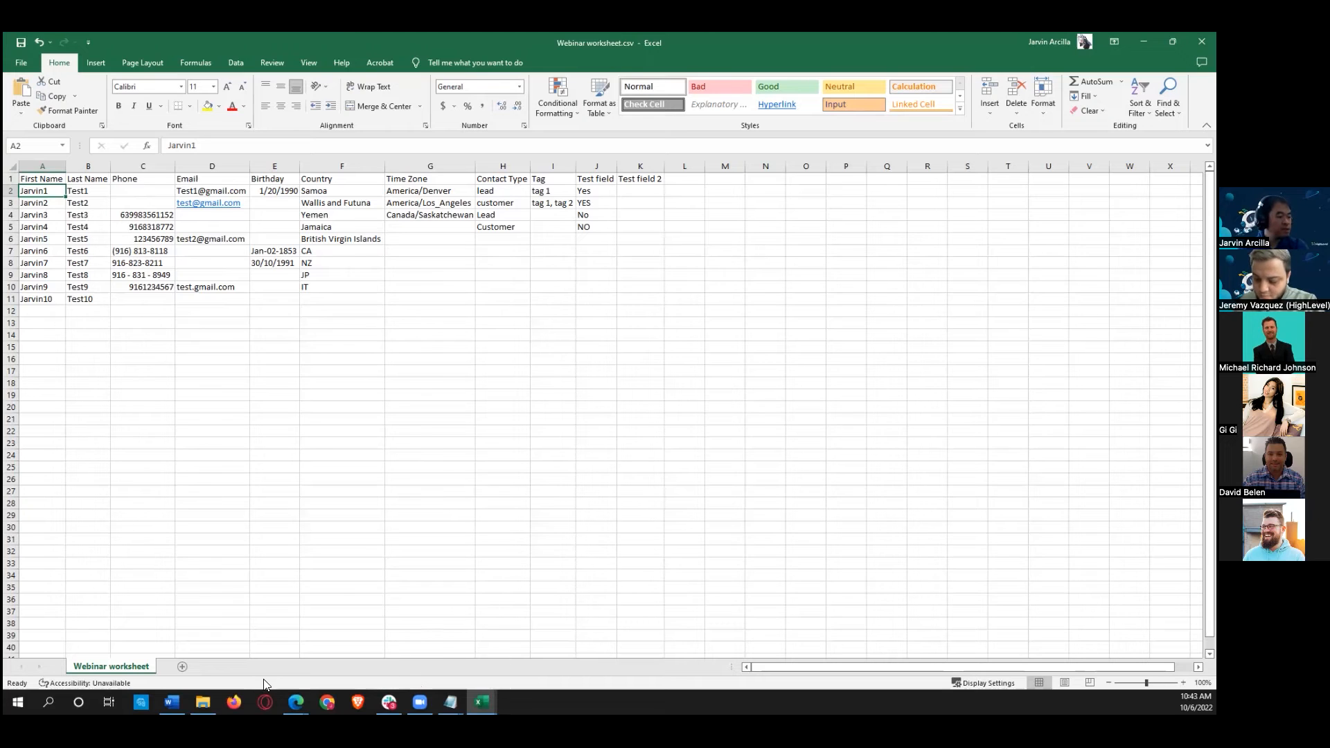
Step: Check the error log's first line number in HighLevel again, then match it with row 3 of Webinar worksheet.csv and return to the log
{"action": "mouse_move", "coordinate": [482, 702]}
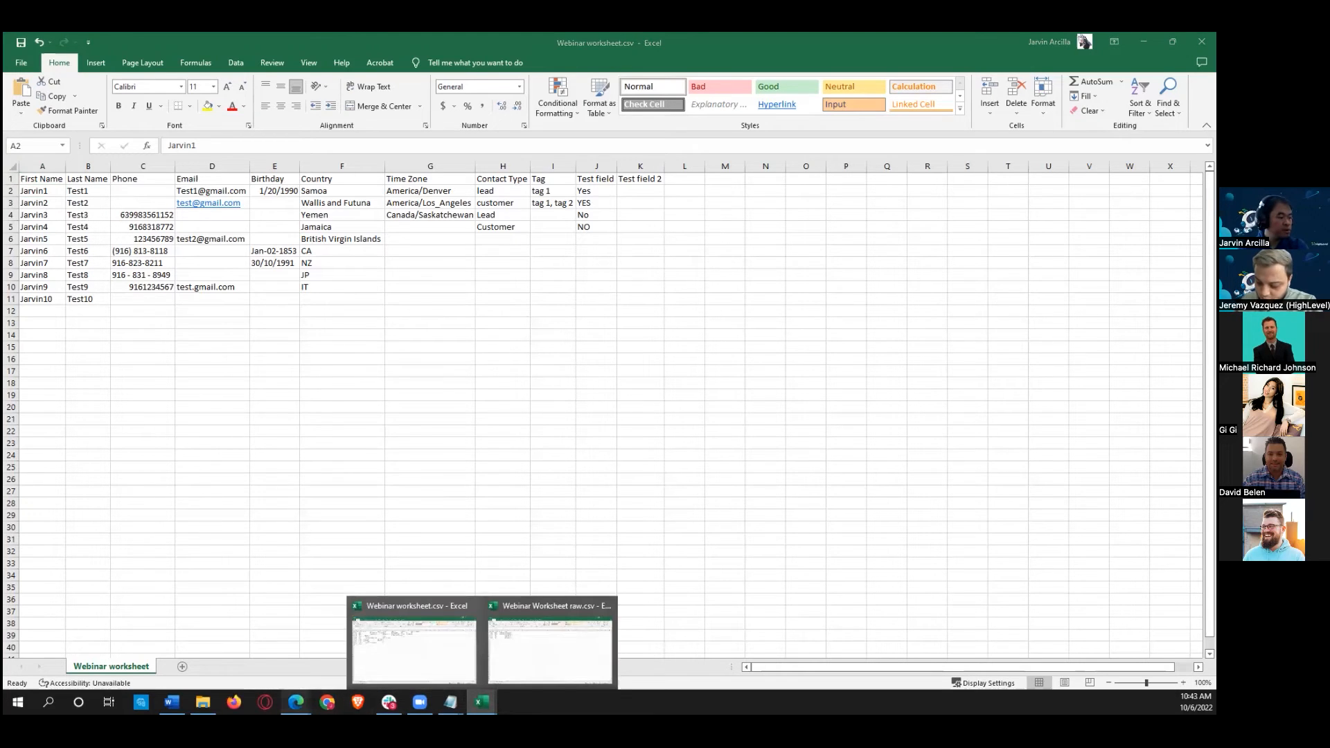
{"action": "mouse_move", "coordinate": [296, 702]}
{"action": "left_click", "coordinate": [352, 651]}
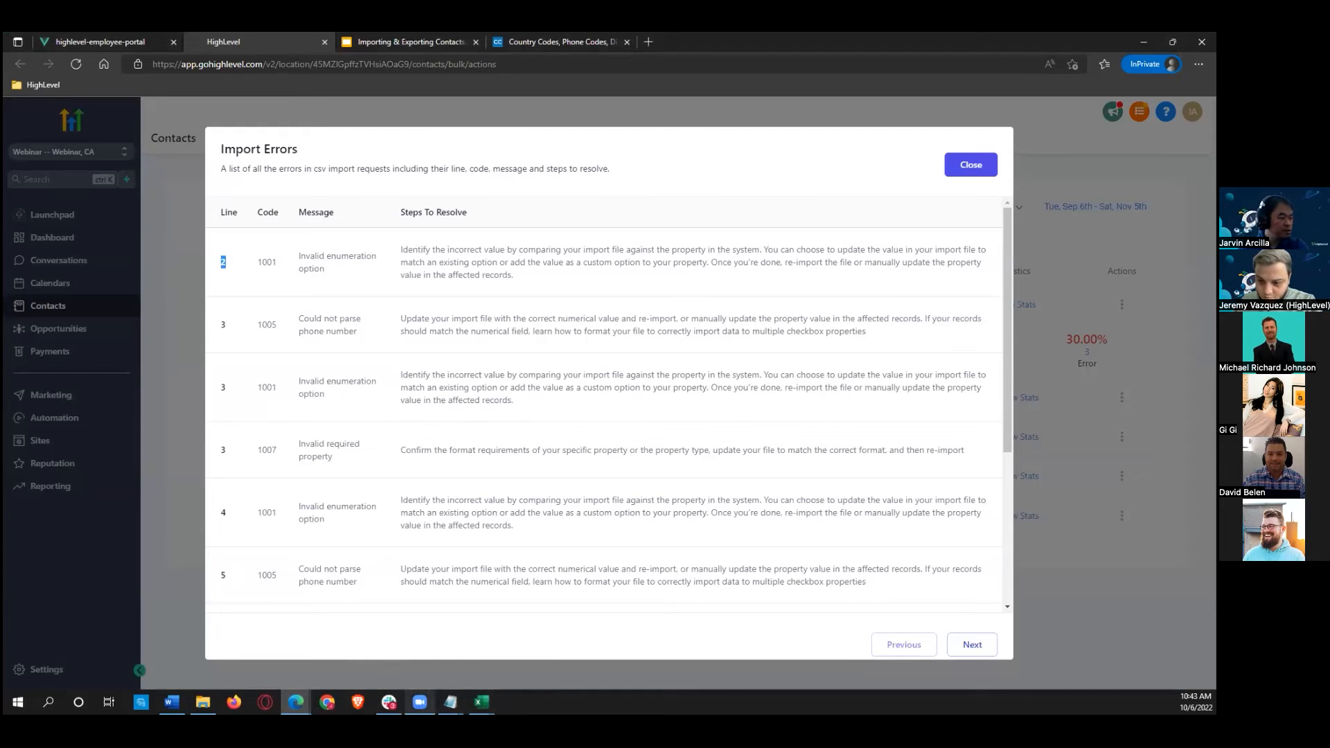
{"action": "left_click", "coordinate": [483, 699]}
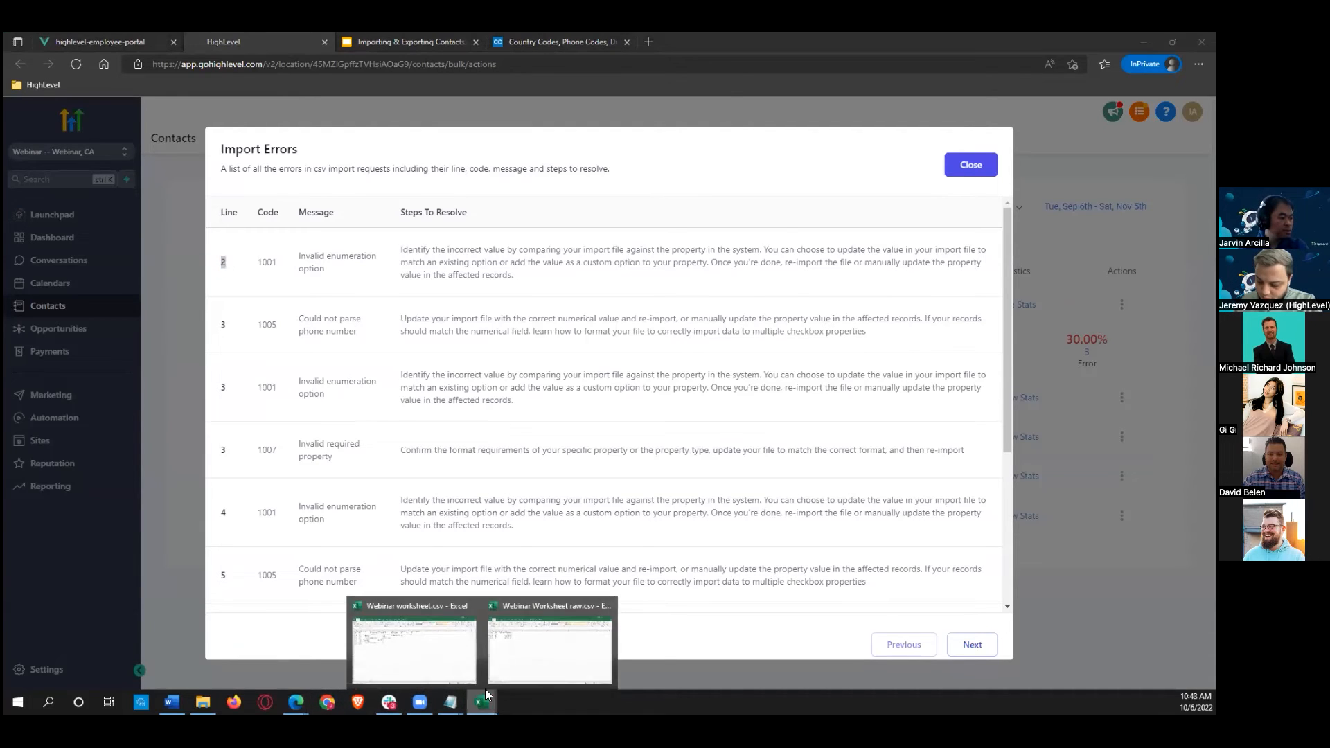
{"action": "left_click", "coordinate": [426, 651]}
{"action": "left_click", "coordinate": [38, 203]}
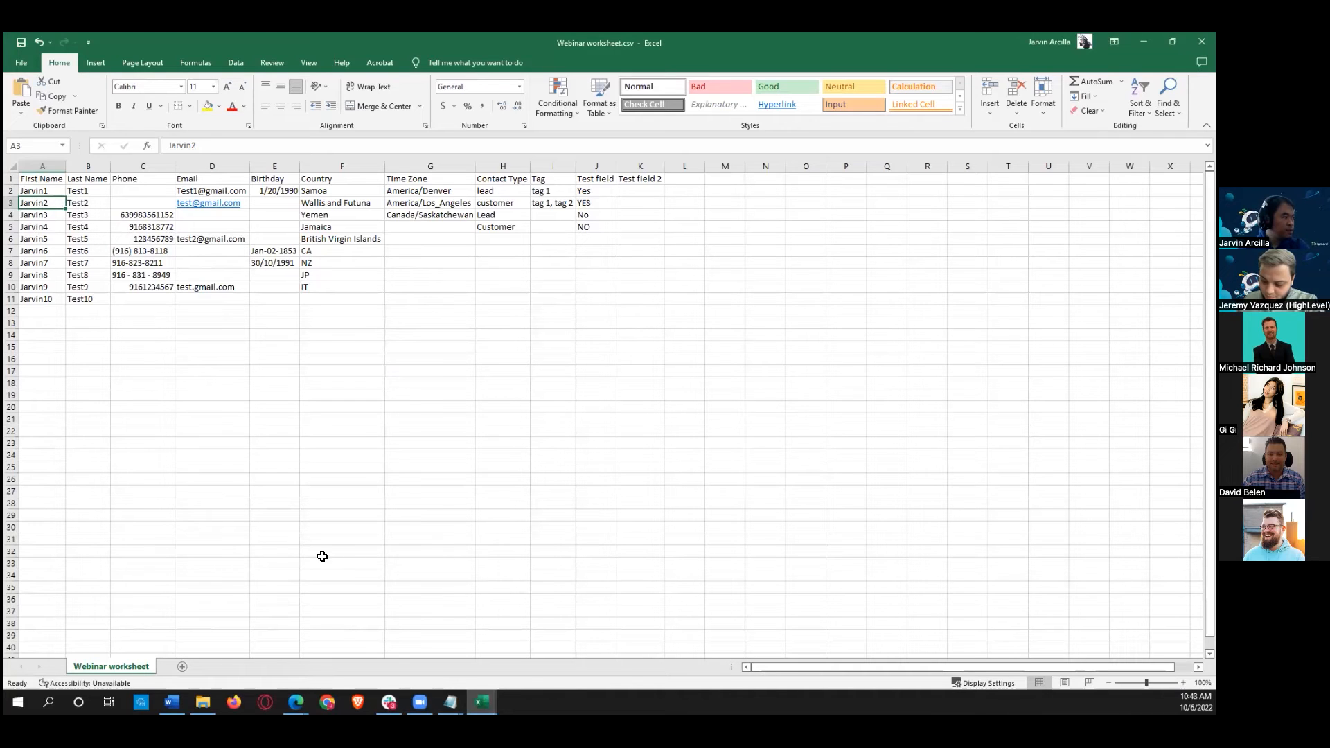
{"action": "left_click", "coordinate": [367, 634]}
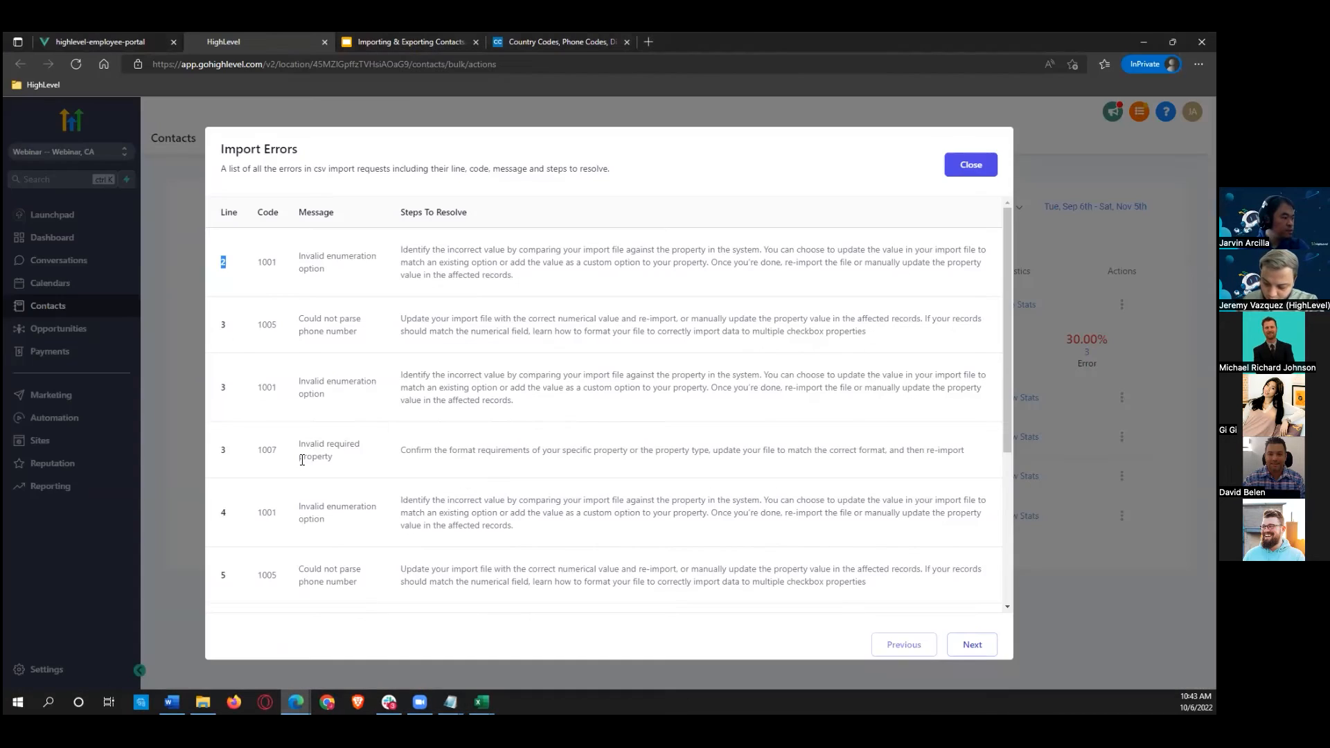
Step: Look over the second contact's row in Webinar worksheet.csv for the logged error, then switch back to HighLevel
{"action": "left_click", "coordinate": [271, 292]}
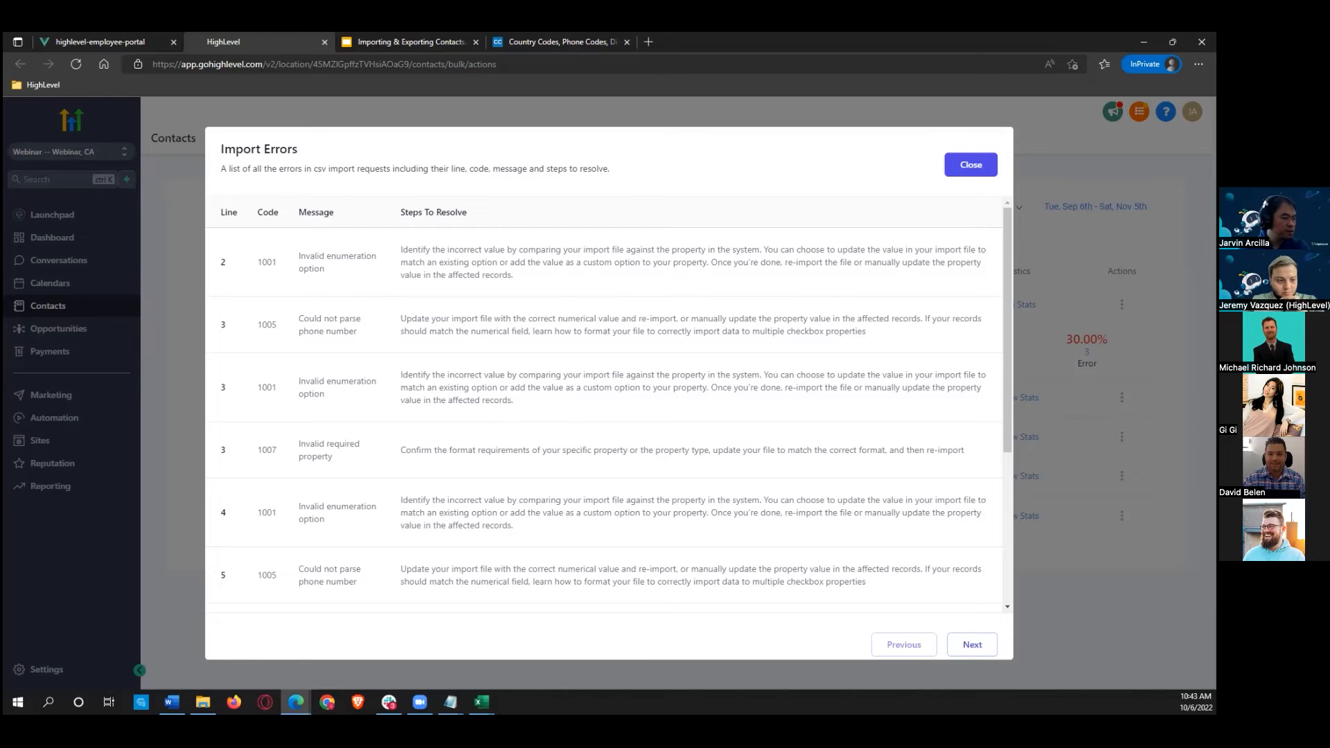
{"action": "left_click", "coordinate": [482, 702]}
{"action": "left_click", "coordinate": [451, 662]}
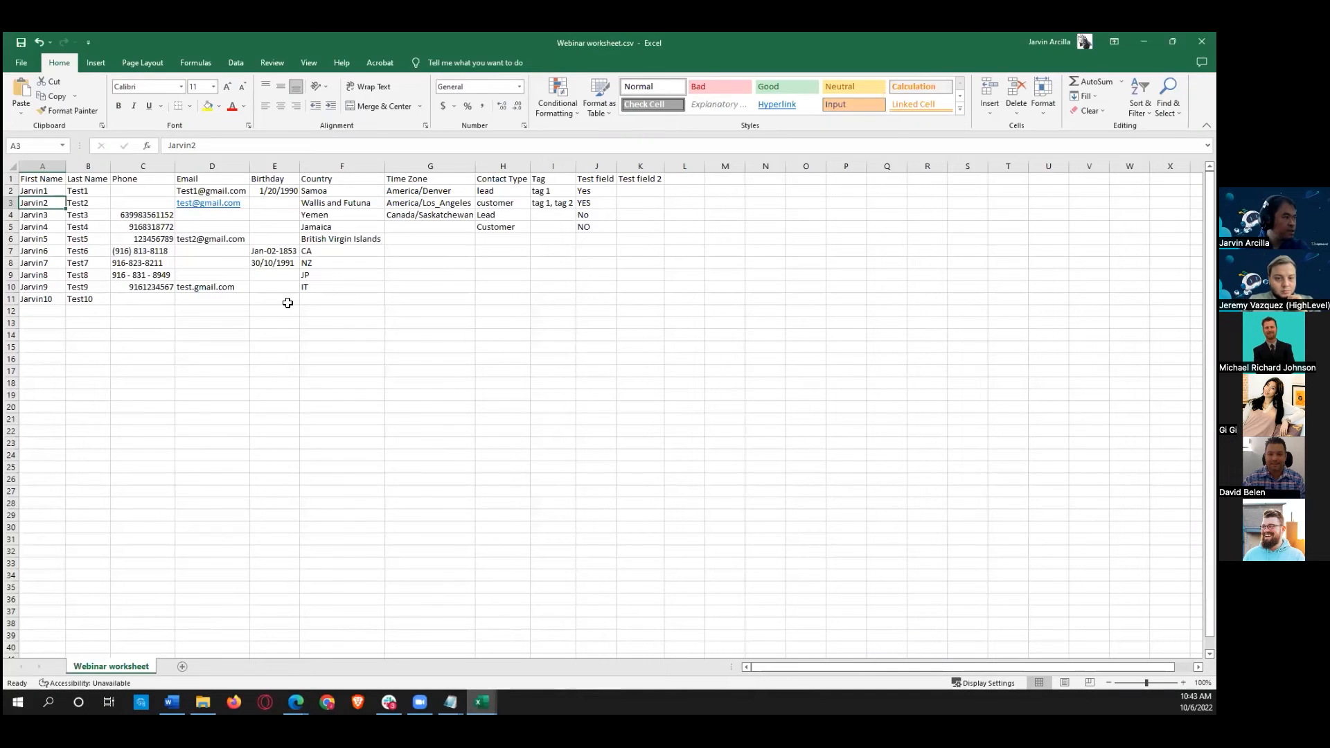
{"action": "key", "text": "Right"}
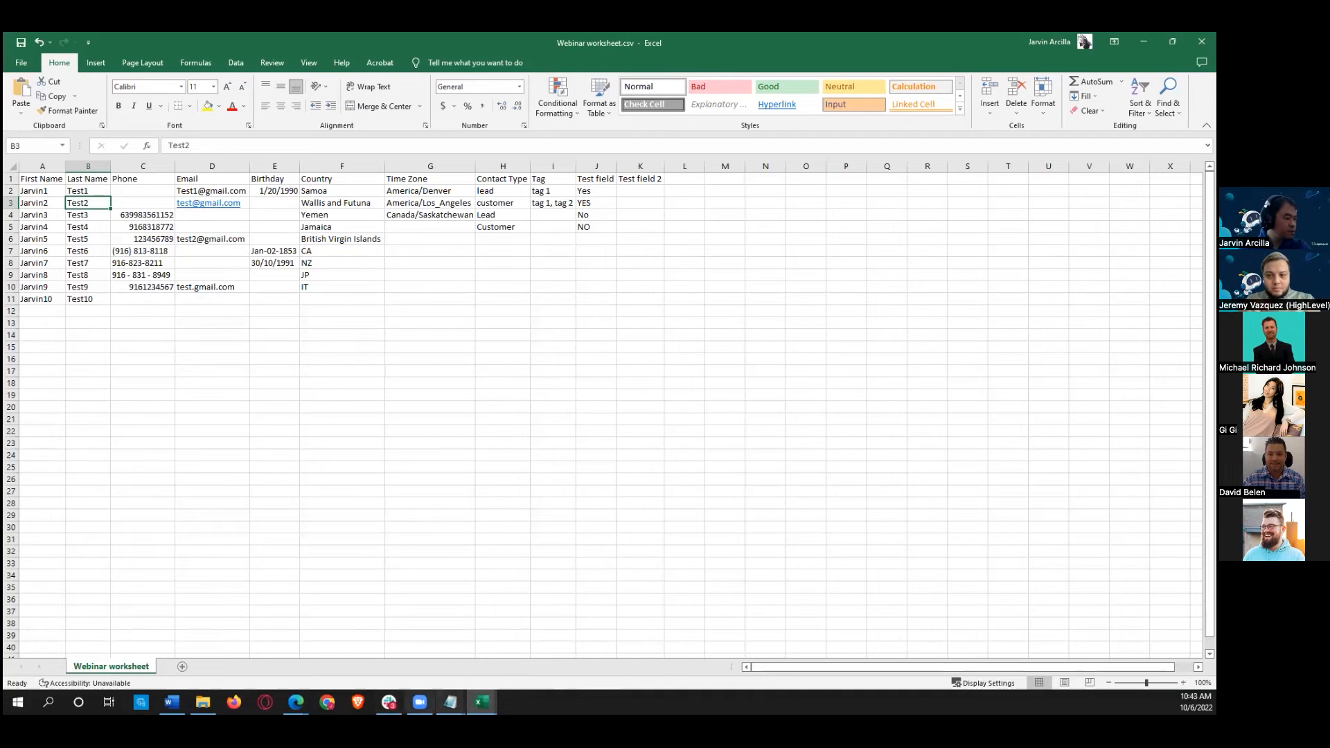
{"action": "mouse_move", "coordinate": [296, 702]}
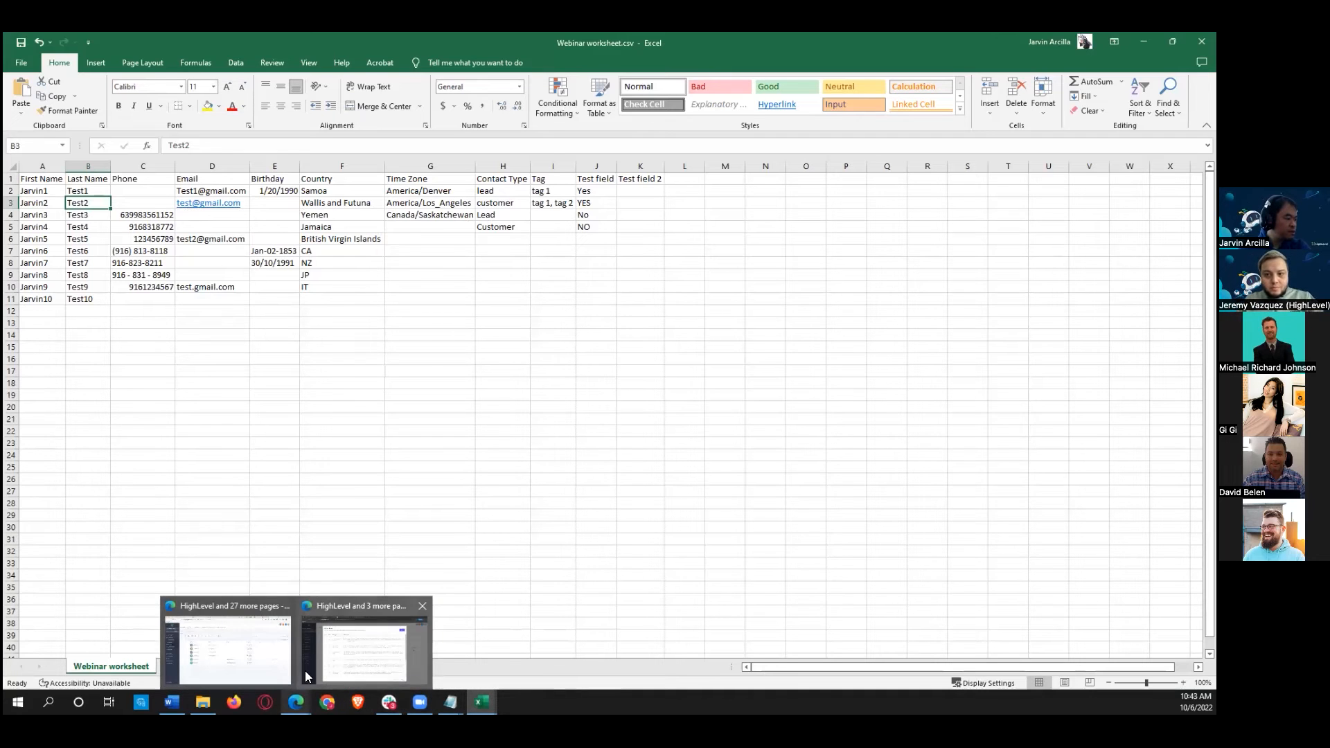
{"action": "left_click", "coordinate": [337, 666]}
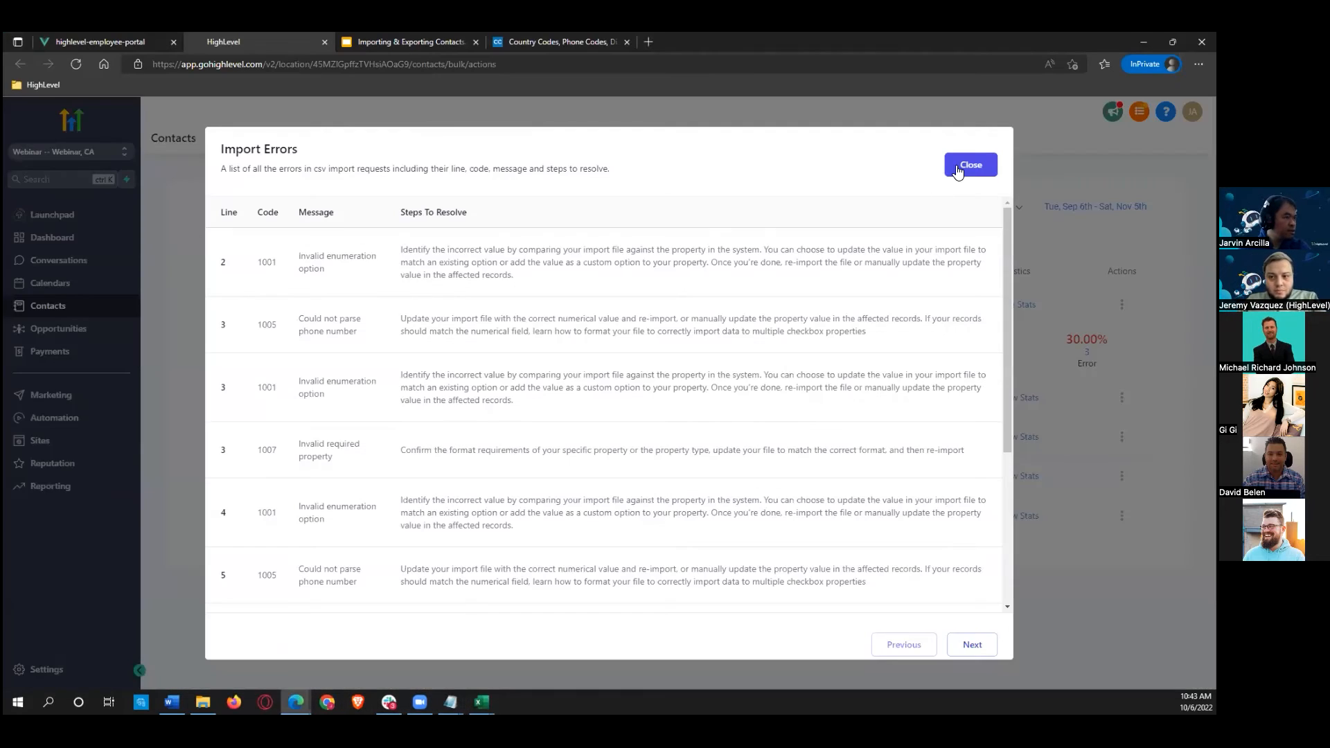
Step: Close the error log, show all contacts in the smart lists, and compare them with rows 4, 10 and 11 of Webinar worksheet.csv
{"action": "left_click", "coordinate": [963, 167]}
{"action": "left_click", "coordinate": [242, 140]}
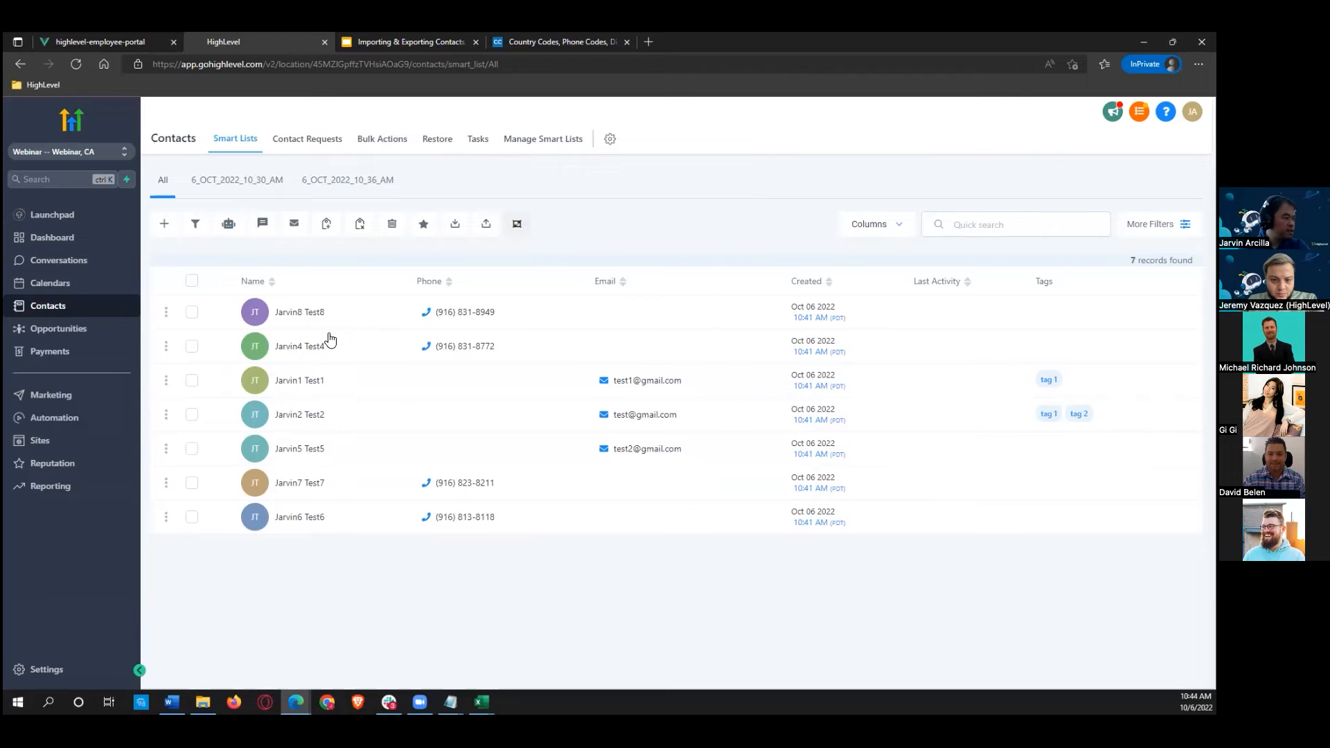
{"action": "mouse_move", "coordinate": [482, 702]}
{"action": "left_click", "coordinate": [439, 656]}
{"action": "key", "text": "Down"}
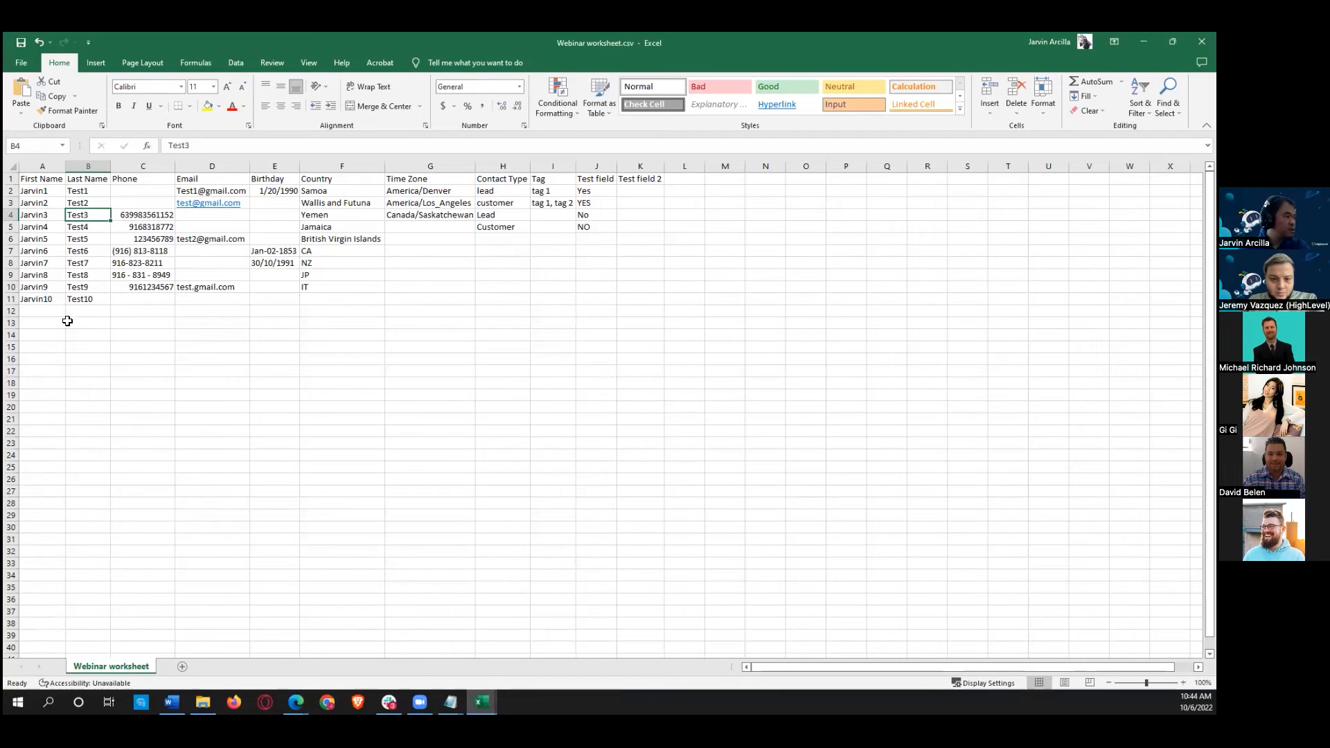
{"action": "left_click", "coordinate": [76, 292]}
{"action": "left_click", "coordinate": [93, 303]}
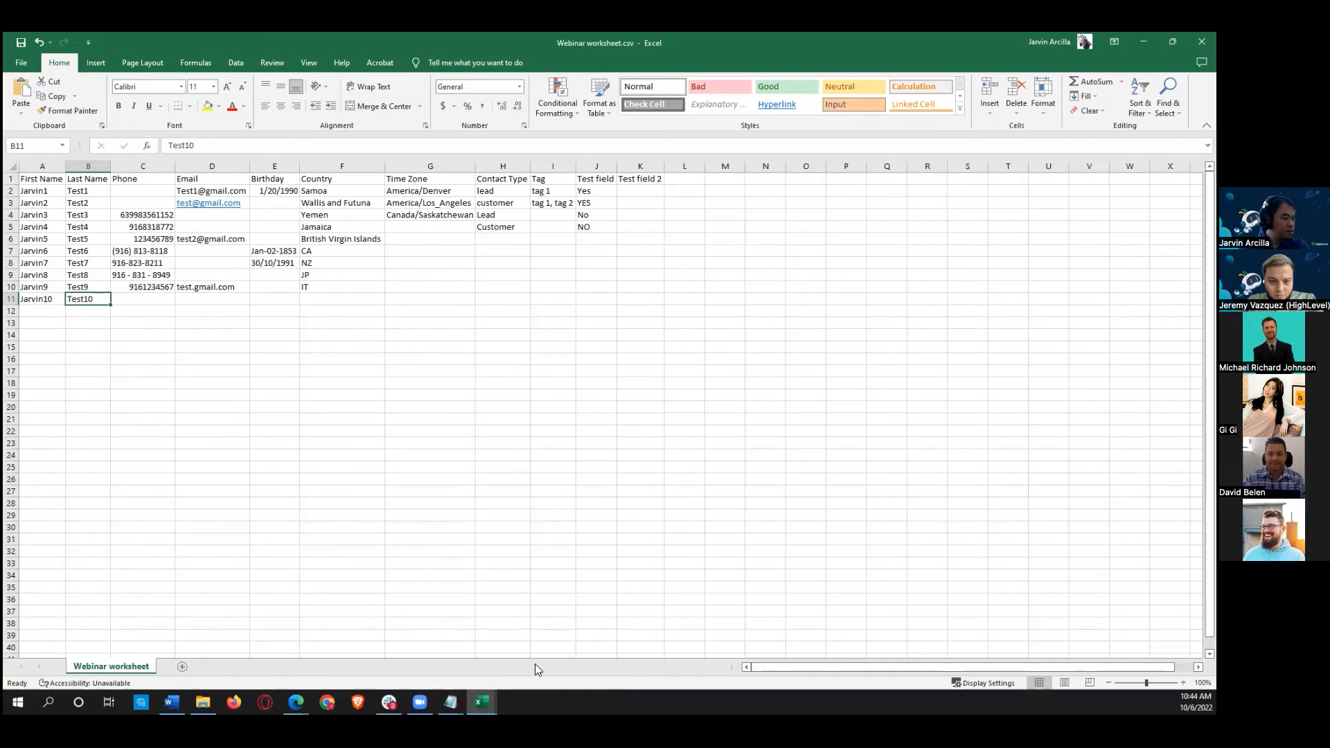
Step: Return to HighLevel, reopen the 6_OCT_2022_10_36_AM import's error log, and highlight the line 2 error message and its resolution steps
{"action": "mouse_move", "coordinate": [450, 701]}
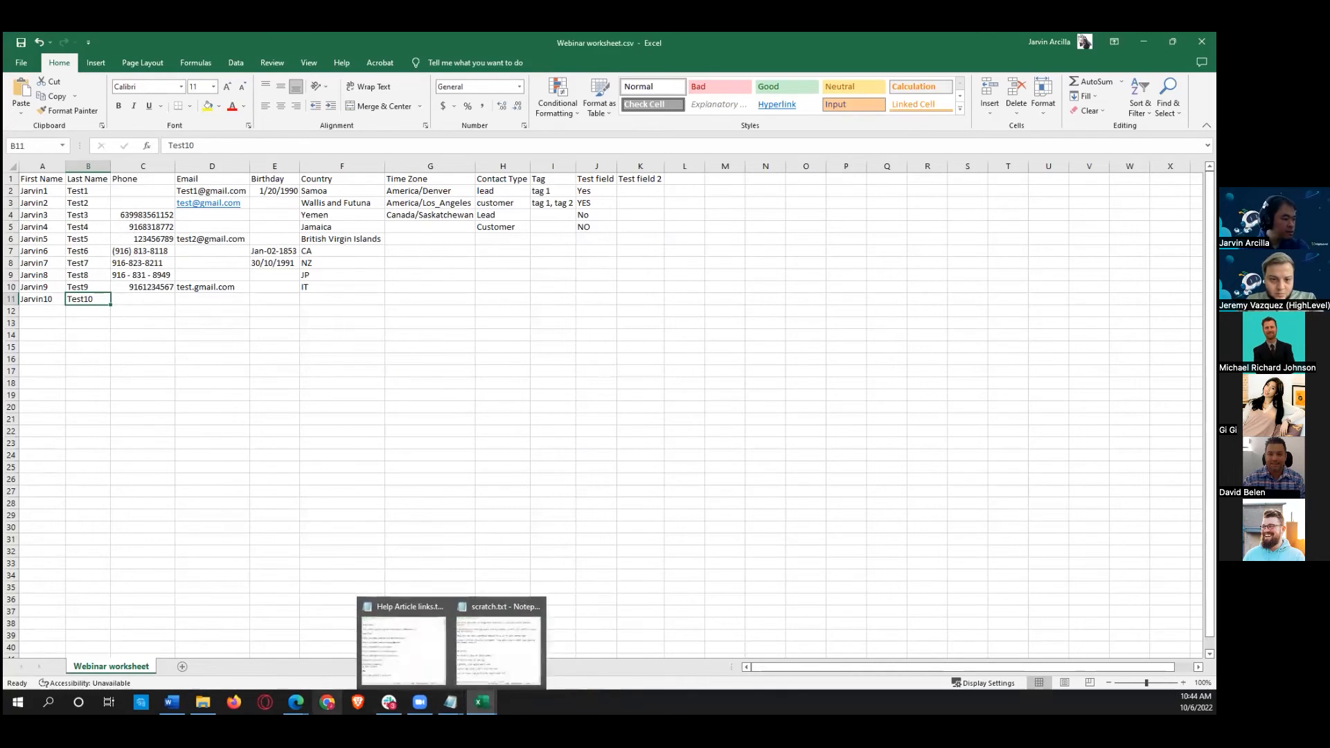
{"action": "mouse_move", "coordinate": [296, 702]}
{"action": "left_click", "coordinate": [360, 637]}
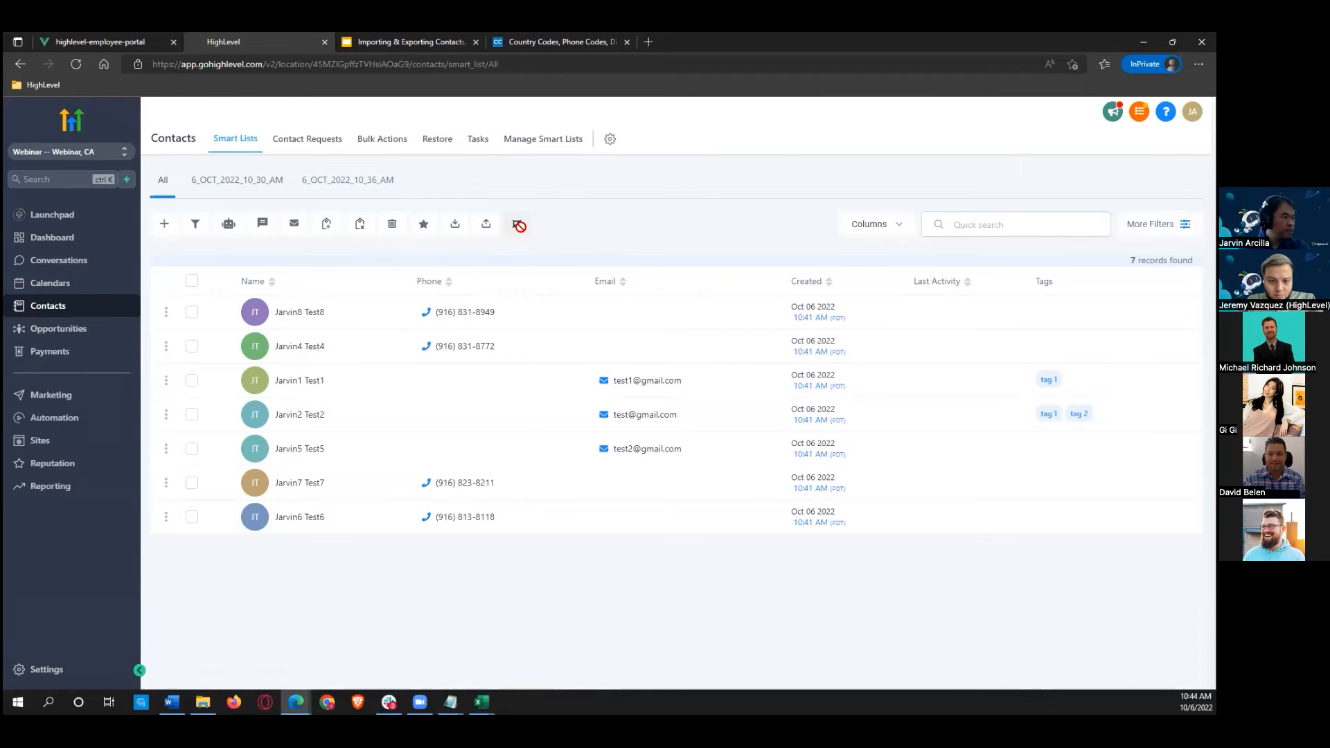
{"action": "left_click", "coordinate": [403, 142]}
{"action": "left_click", "coordinate": [1121, 304]}
{"action": "left_click", "coordinate": [1077, 352]}
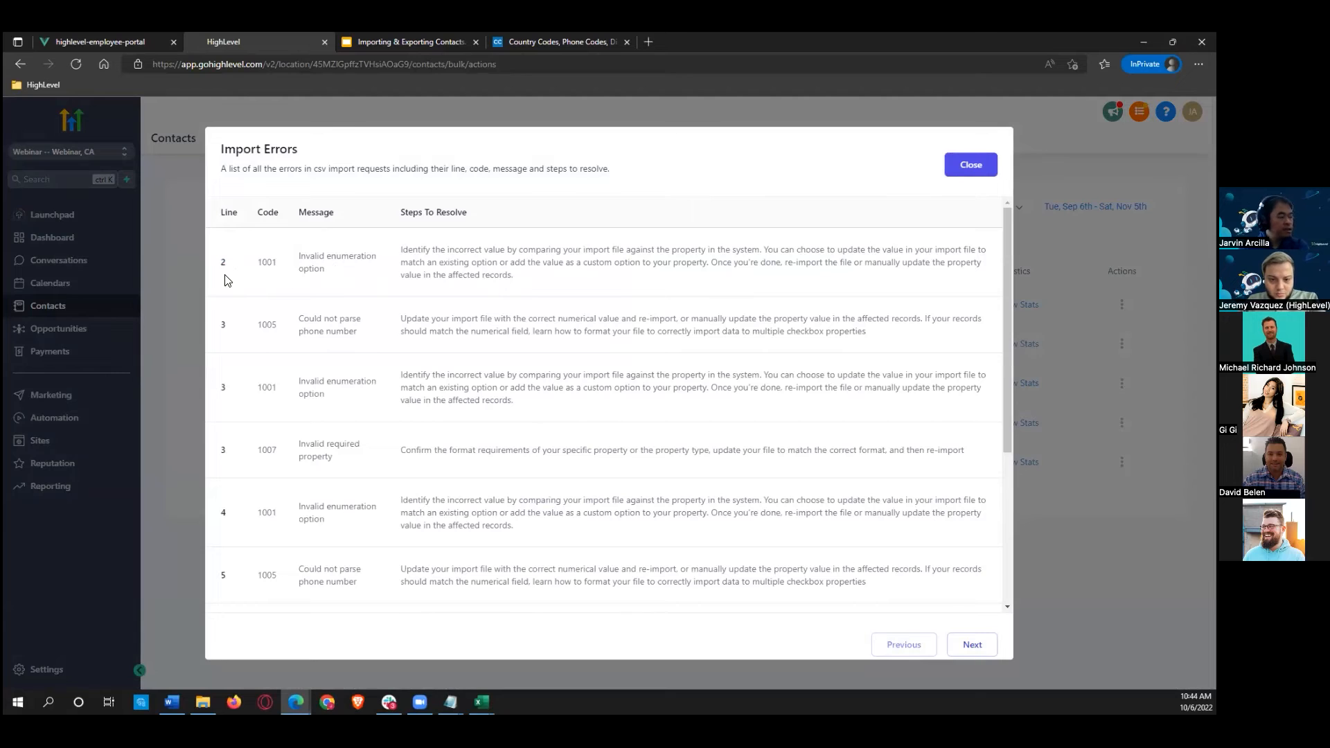
{"action": "left_click_drag", "start_coordinate": [361, 256], "coordinate": [455, 275]}
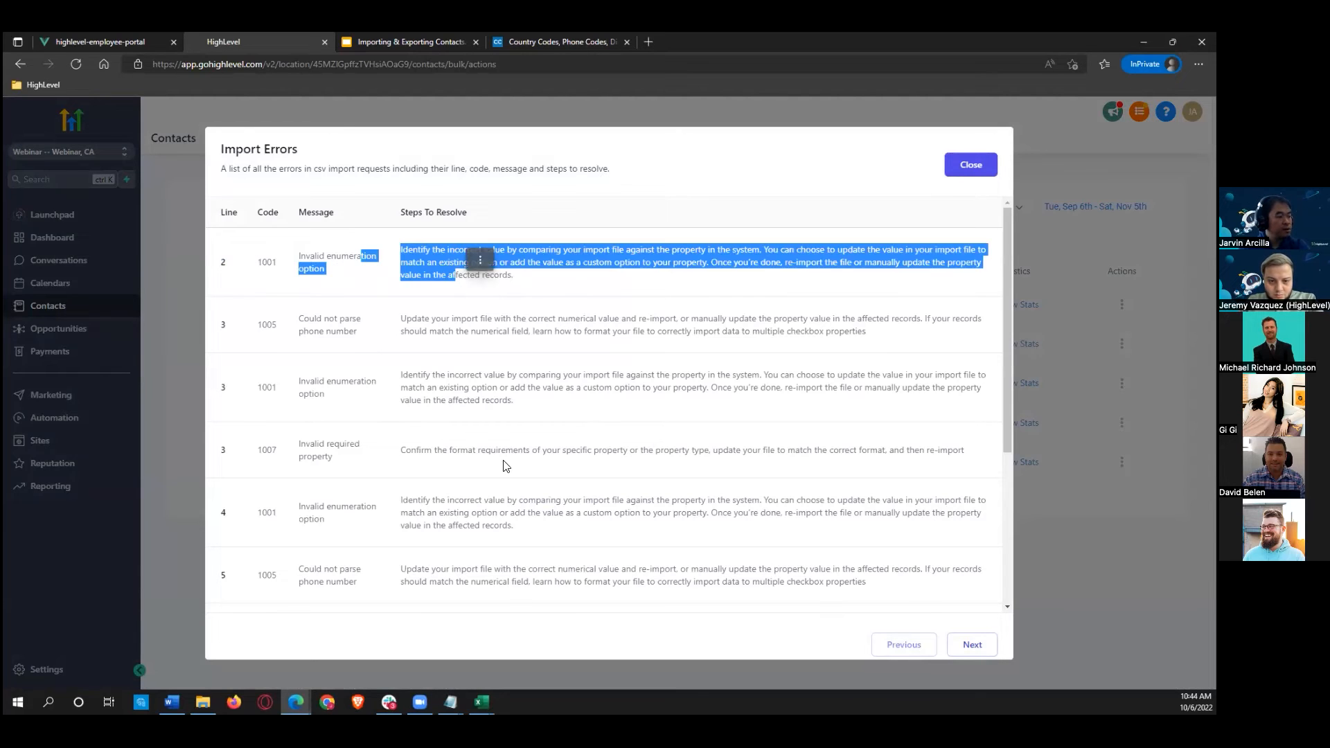
Step: Inspect the Test field values in cells J2 and J3 of Webinar worksheet.csv in Excel
{"action": "left_click", "coordinate": [482, 701]}
{"action": "left_click", "coordinate": [454, 663]}
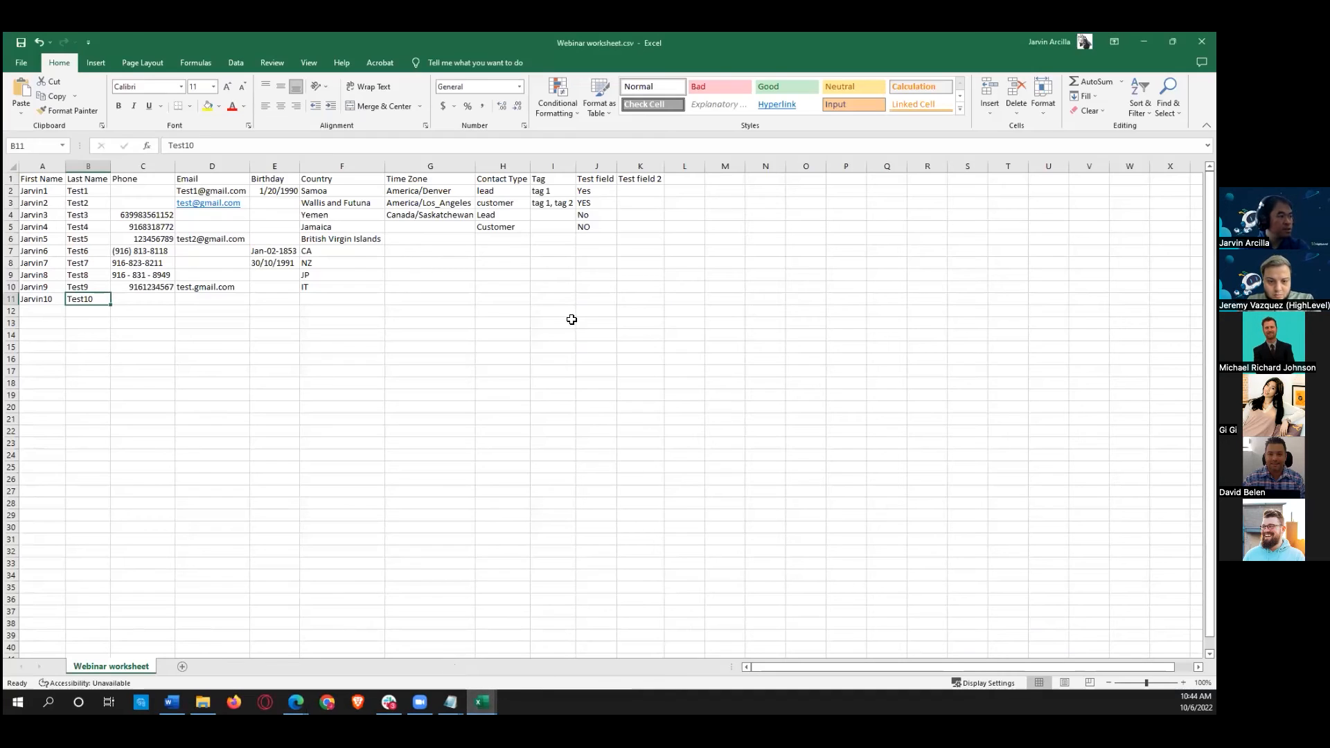
{"action": "left_click", "coordinate": [583, 194]}
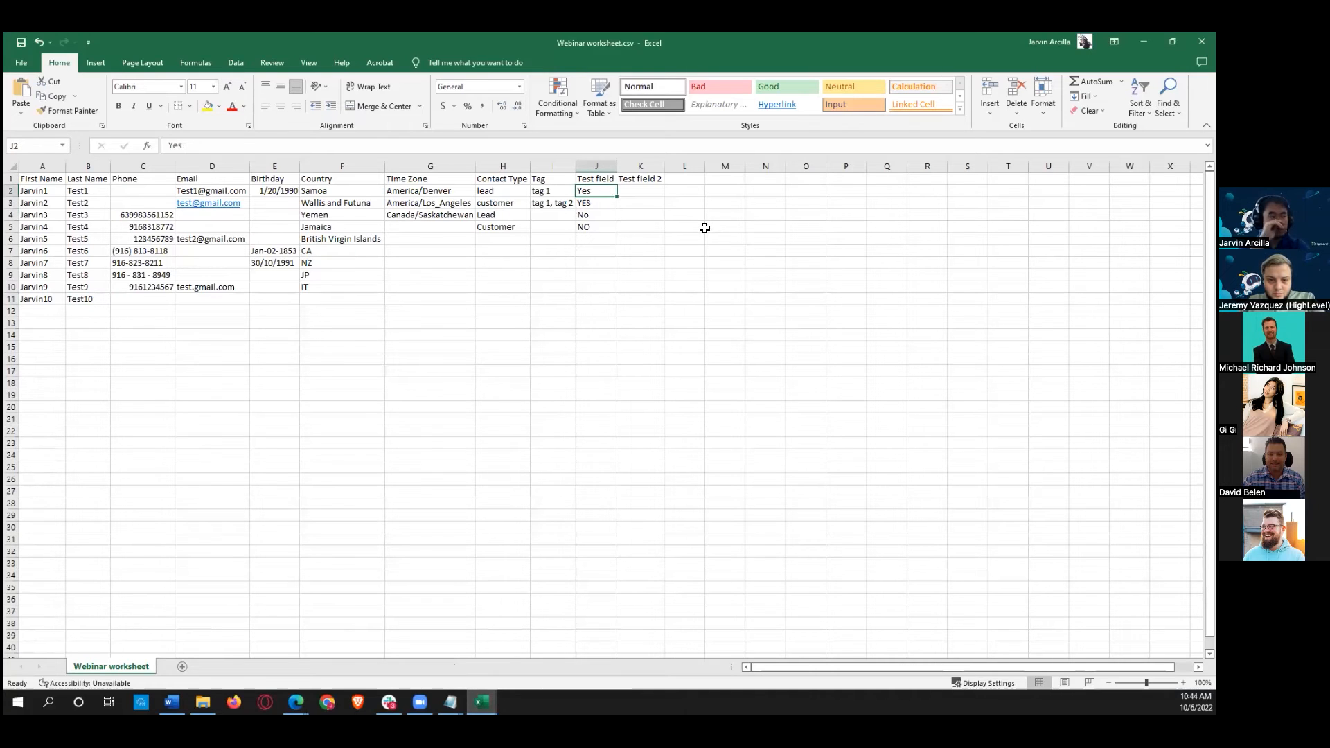
{"action": "key", "text": "Down"}
{"action": "key", "text": "Left"}
{"action": "key", "text": "Right"}
{"action": "key", "text": "Up"}
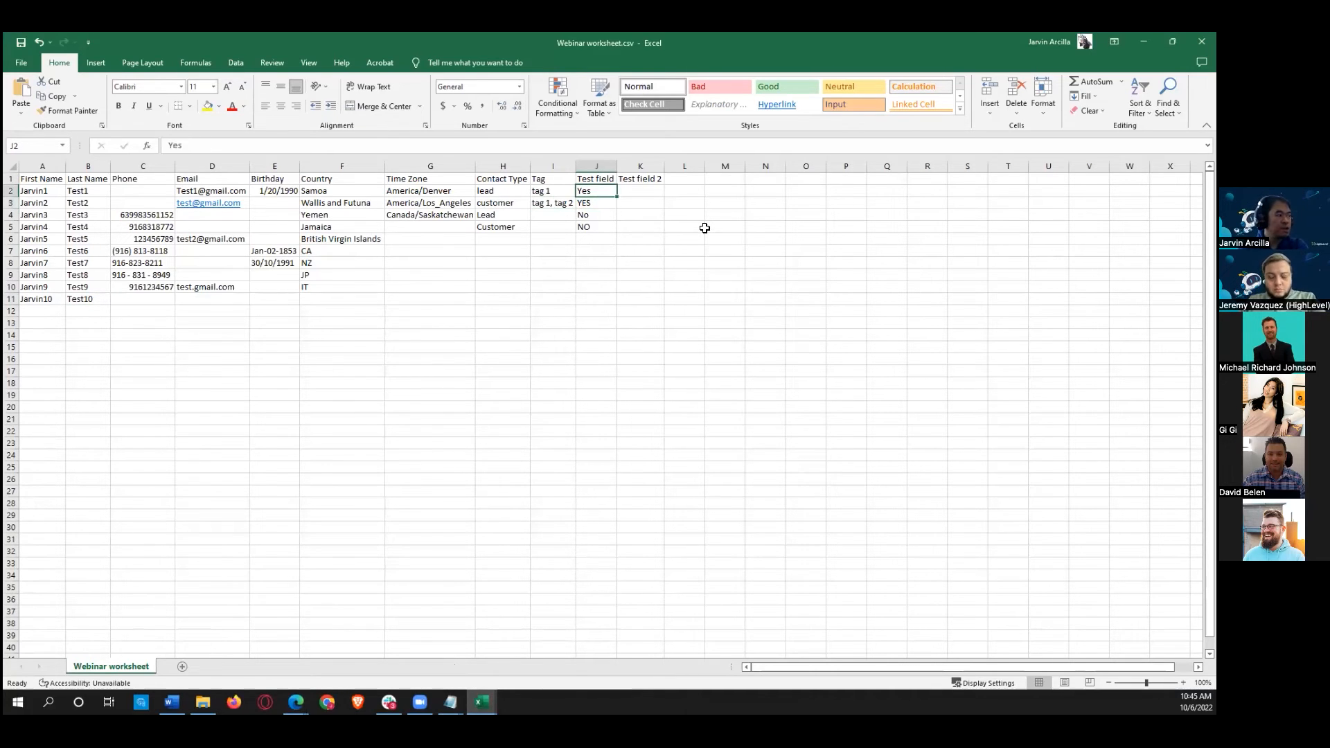
{"action": "left_click", "coordinate": [605, 201]}
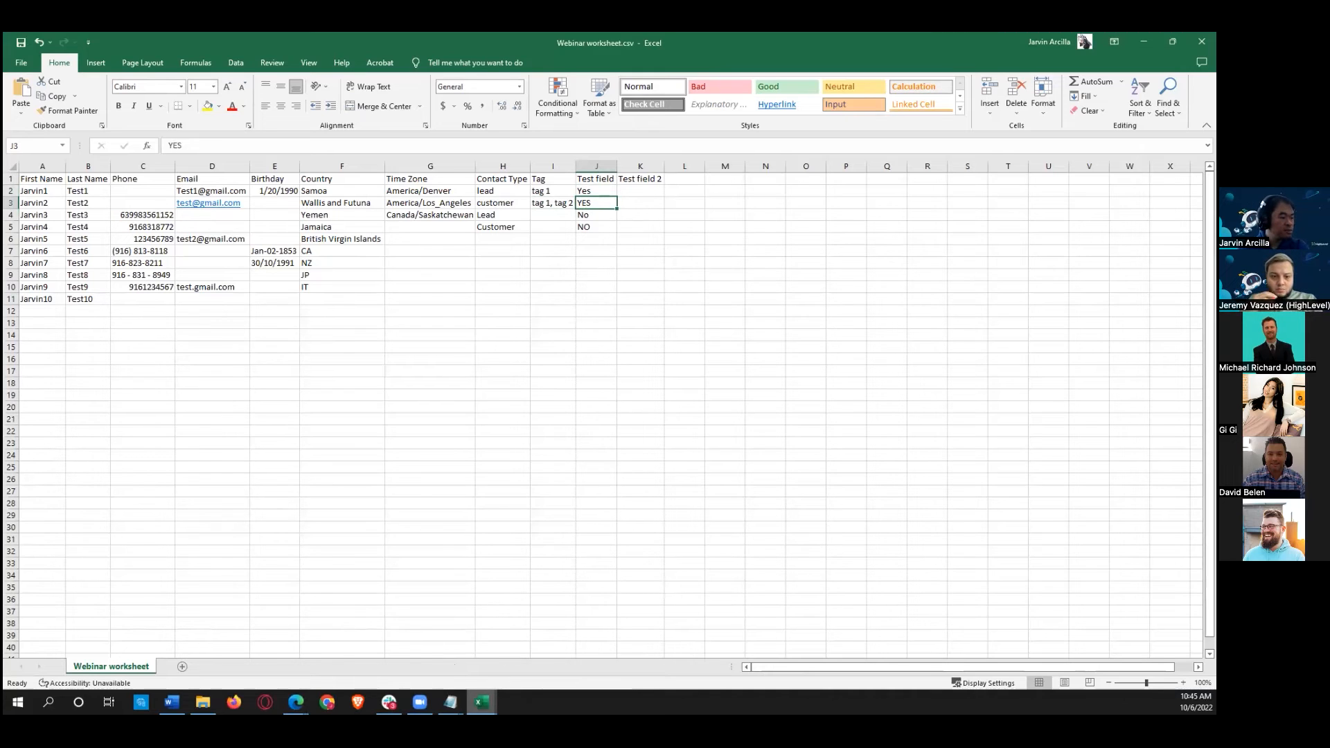
Step: Switch back to HighLevel, close the error log and go to the Custom Fields settings
{"action": "mouse_move", "coordinate": [321, 687]}
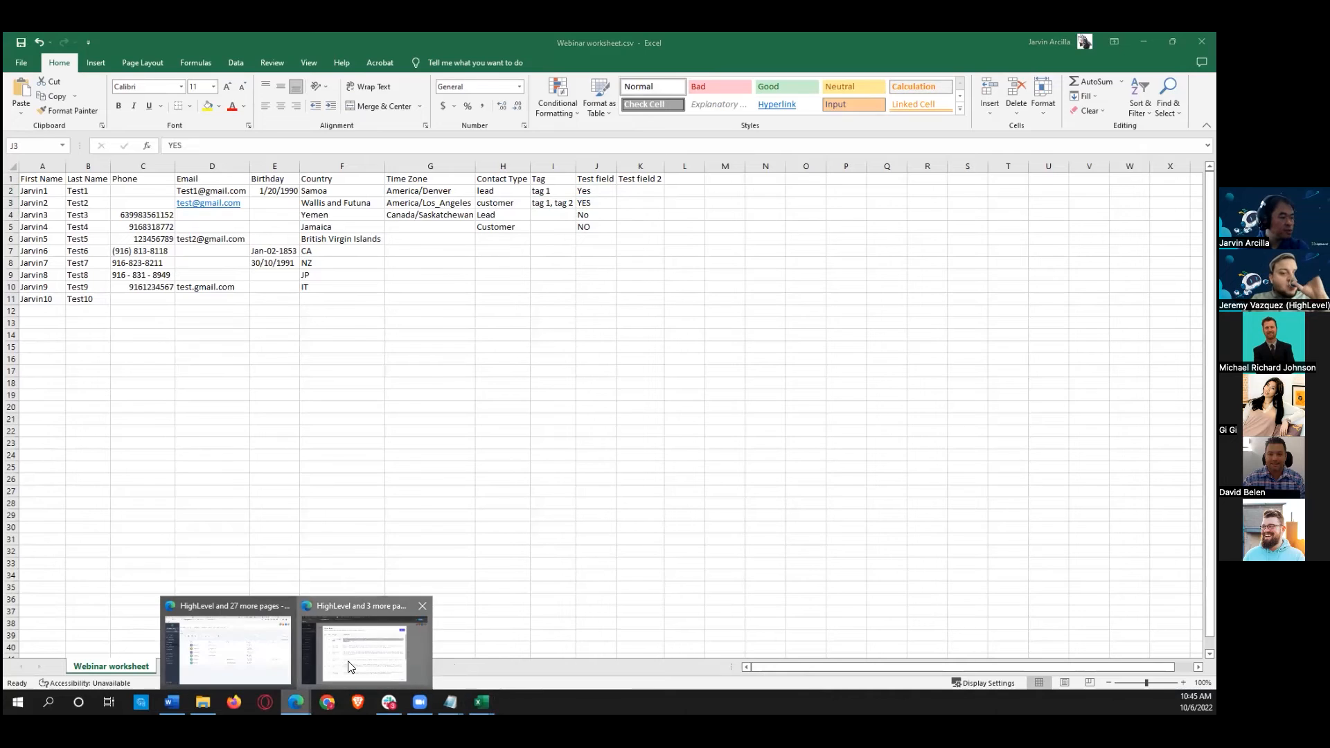
{"action": "left_click", "coordinate": [346, 663]}
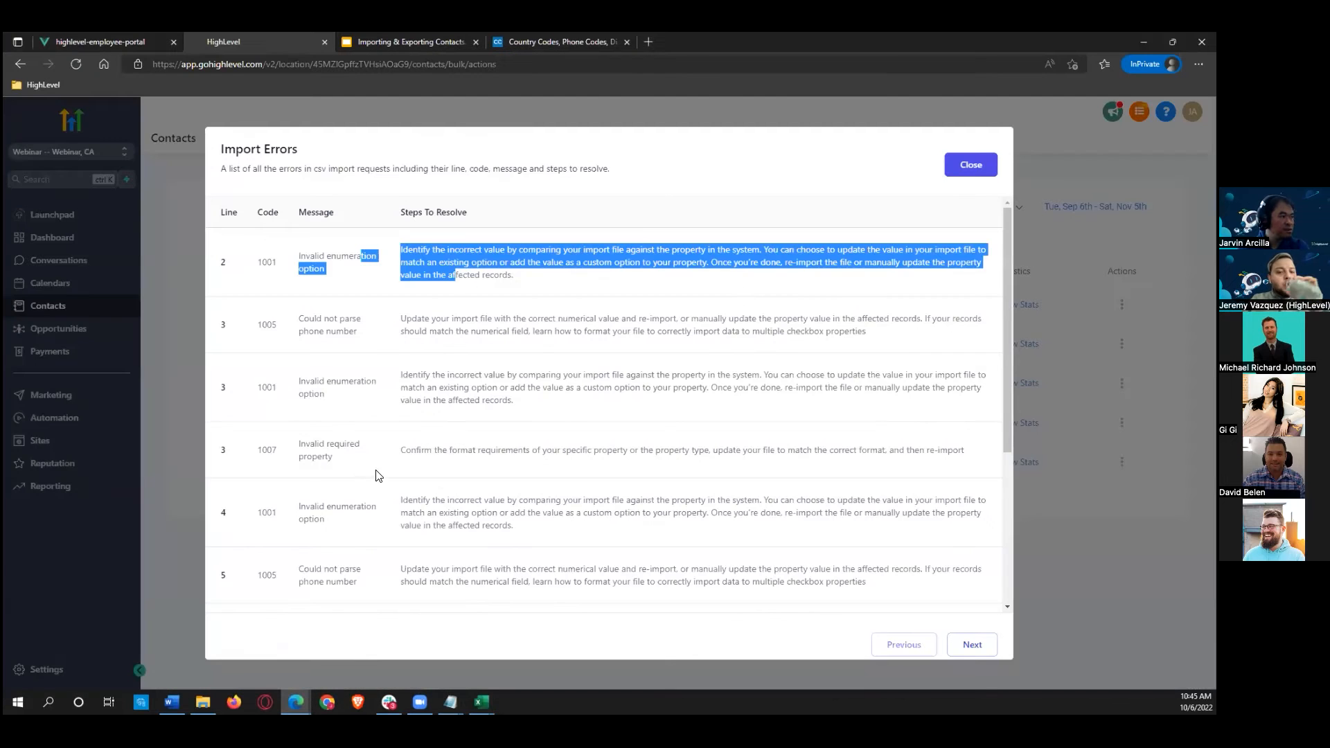
{"action": "left_click", "coordinate": [970, 164]}
{"action": "left_click", "coordinate": [92, 655]}
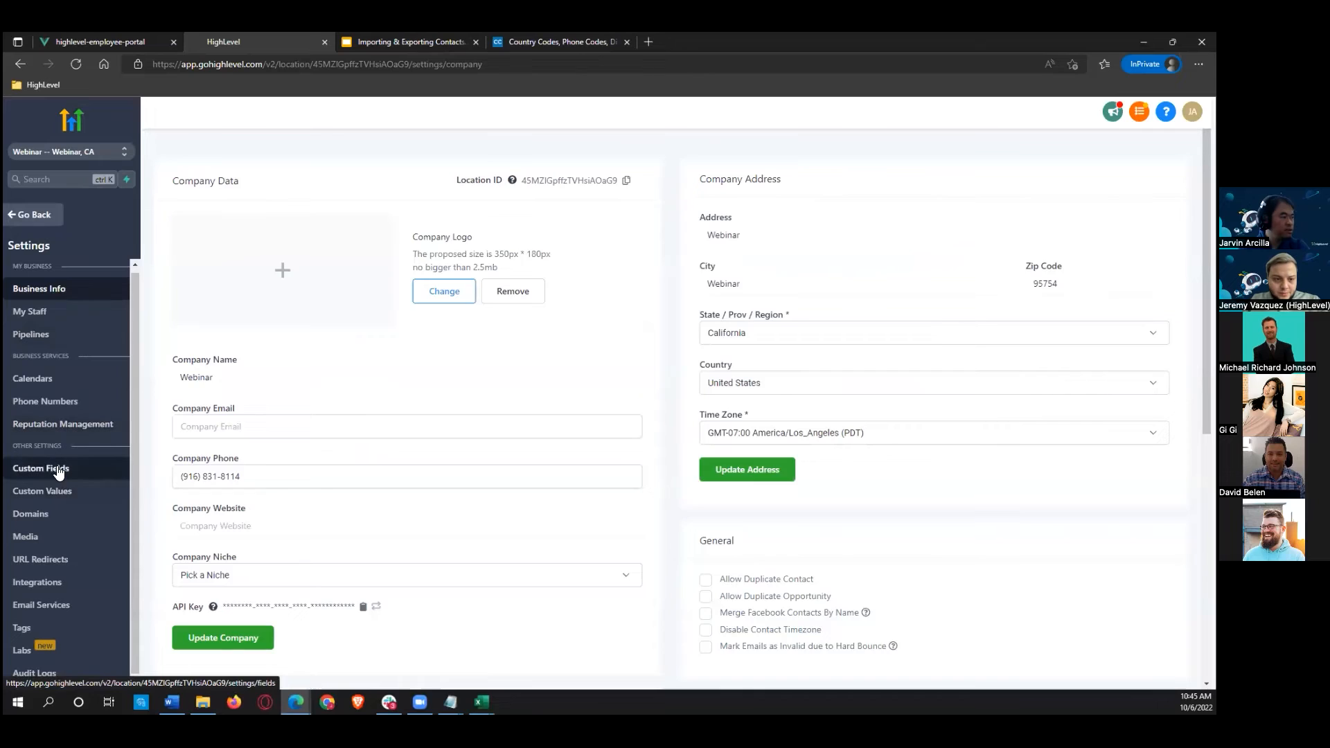
{"action": "left_click", "coordinate": [56, 469]}
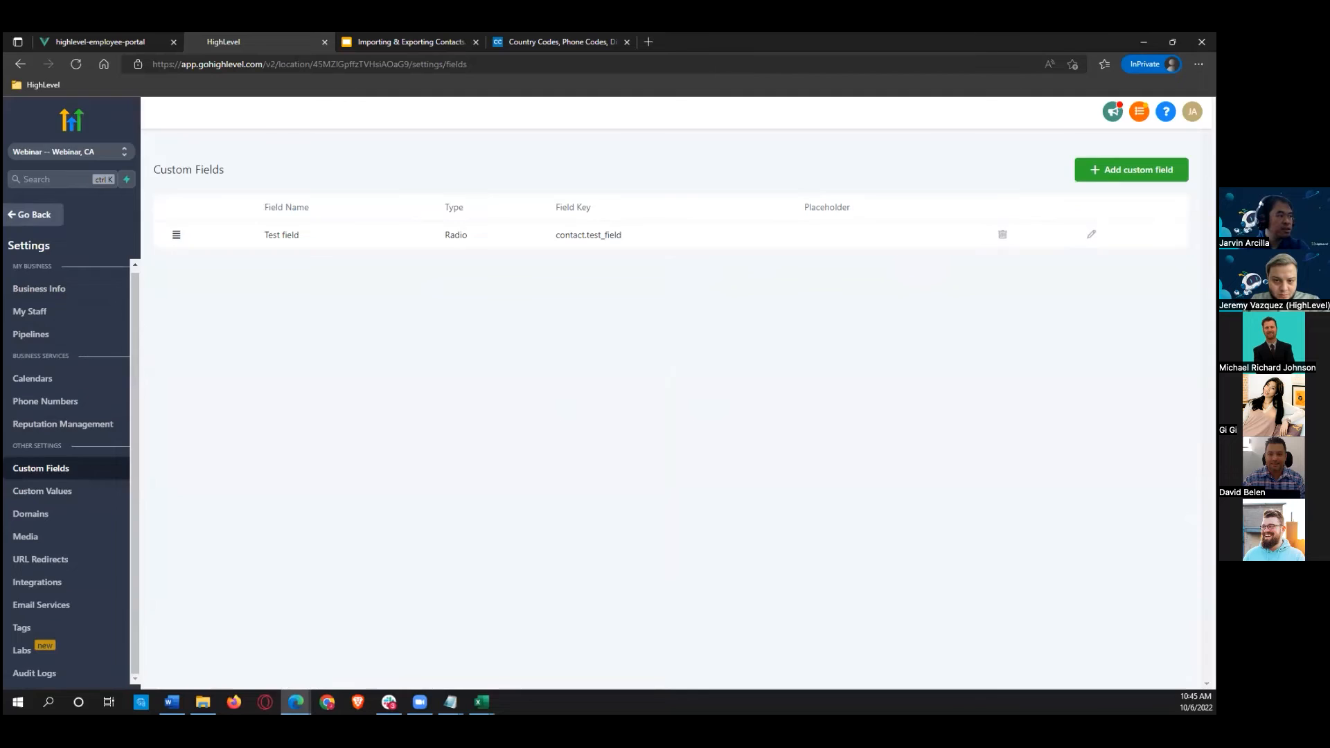
Step: Open the Test field custom field for editing and examine its possible values, particularly the first option
{"action": "left_click", "coordinate": [1091, 235]}
{"action": "left_click_drag", "start_coordinate": [417, 407], "coordinate": [479, 423]}
{"action": "left_click", "coordinate": [568, 401]}
{"action": "left_click", "coordinate": [542, 393]}
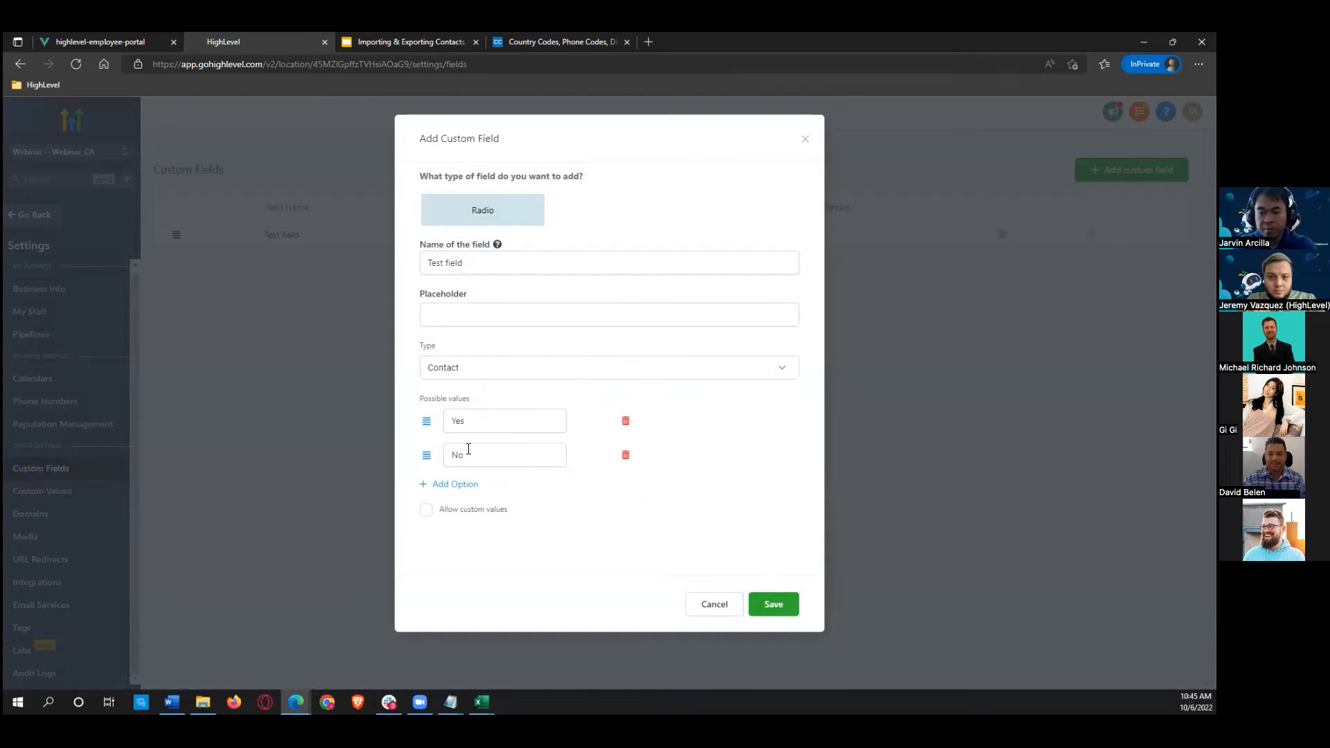
{"action": "left_click", "coordinate": [502, 421]}
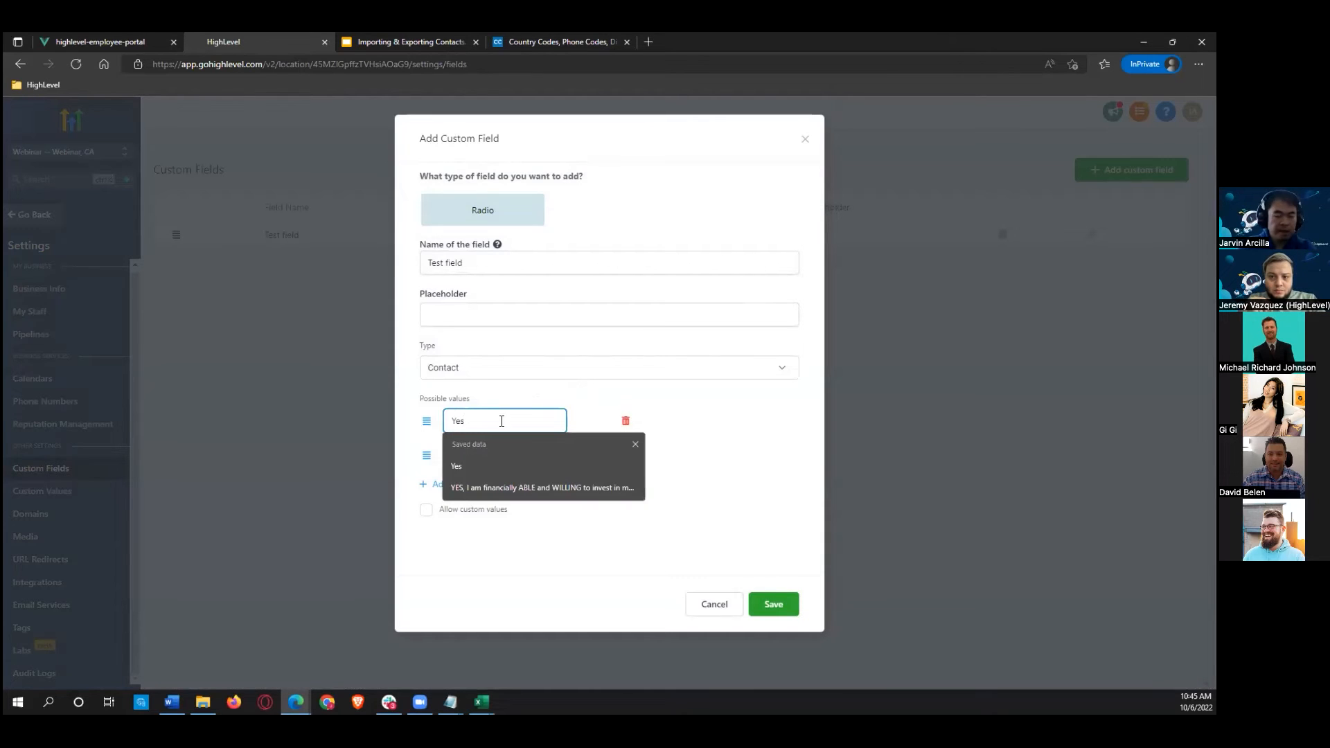
{"action": "left_click", "coordinate": [492, 400]}
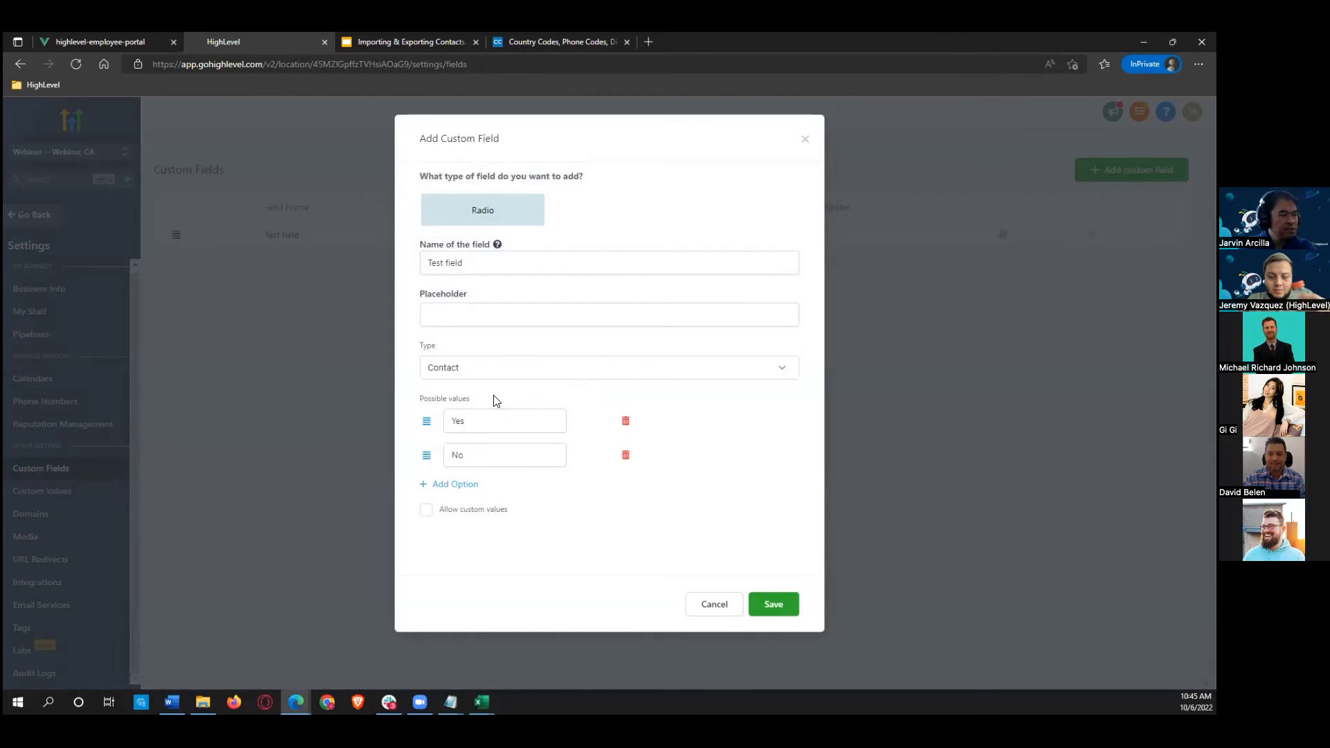
{"action": "left_click_drag", "start_coordinate": [472, 422], "coordinate": [449, 422]}
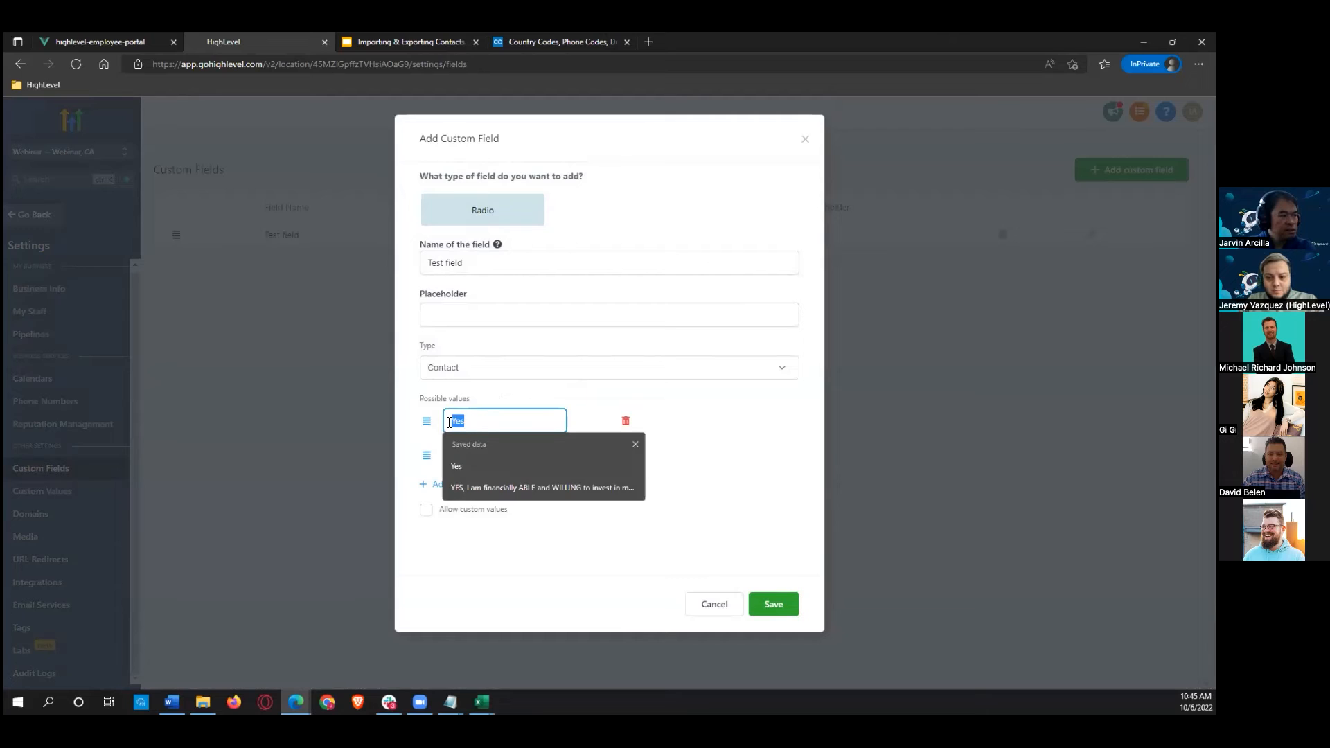
{"action": "left_click", "coordinate": [498, 407]}
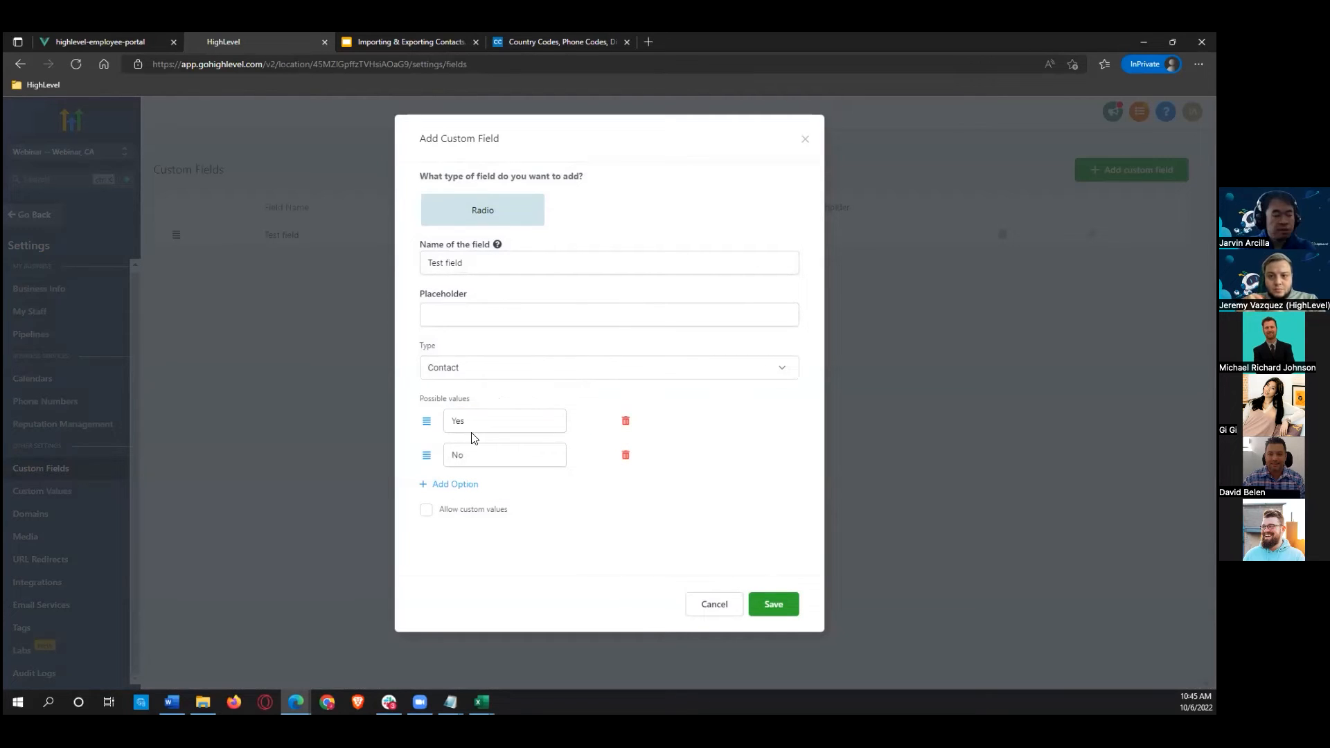
Step: Highlight the Yes option in the Test field's possible values to check its exact text
{"action": "left_click", "coordinate": [474, 423]}
{"action": "left_click", "coordinate": [511, 401]}
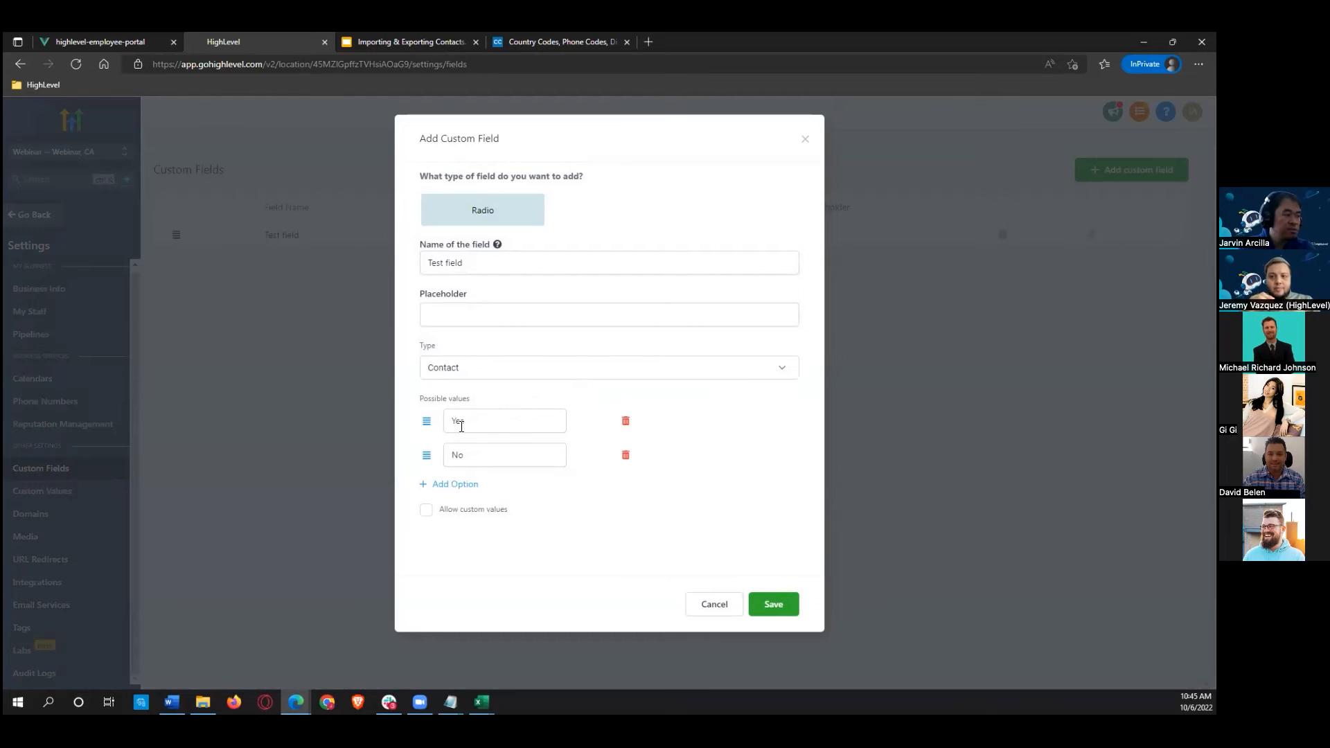
{"action": "left_click_drag", "start_coordinate": [449, 421], "coordinate": [494, 403]}
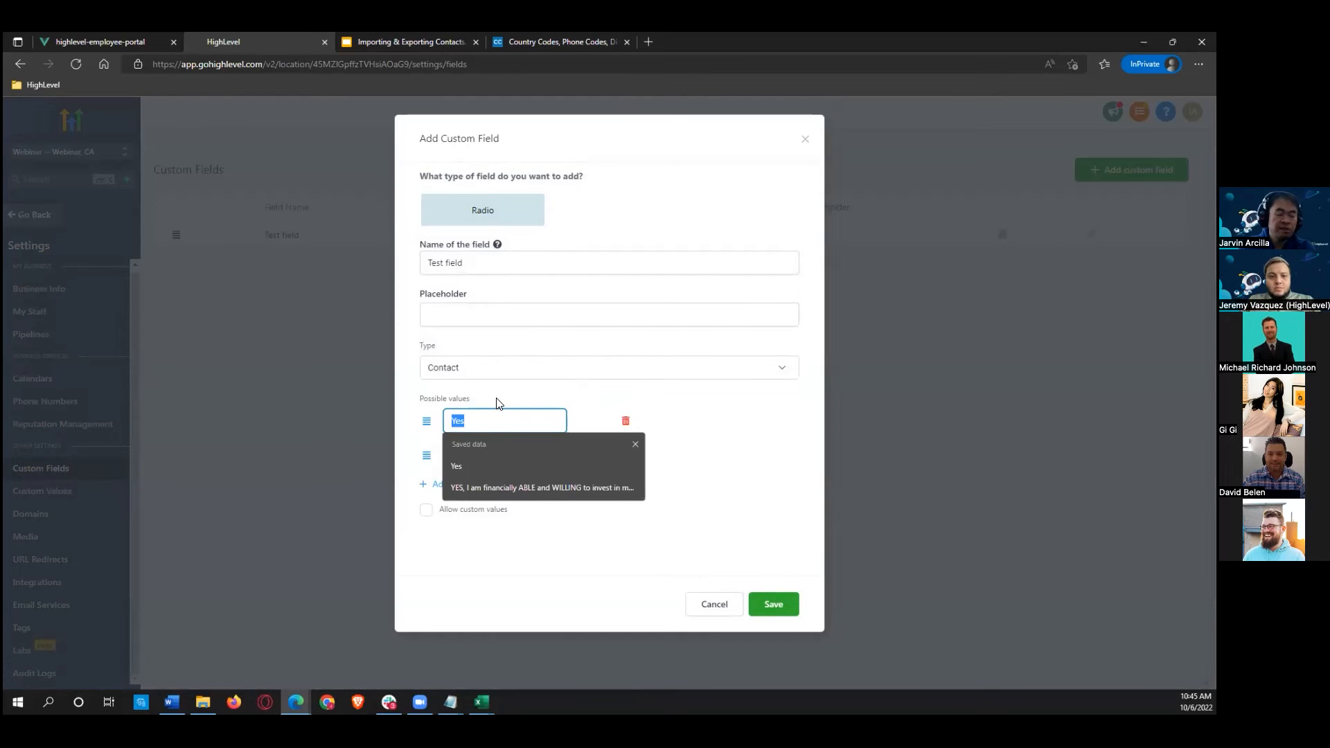
{"action": "left_click", "coordinate": [497, 396]}
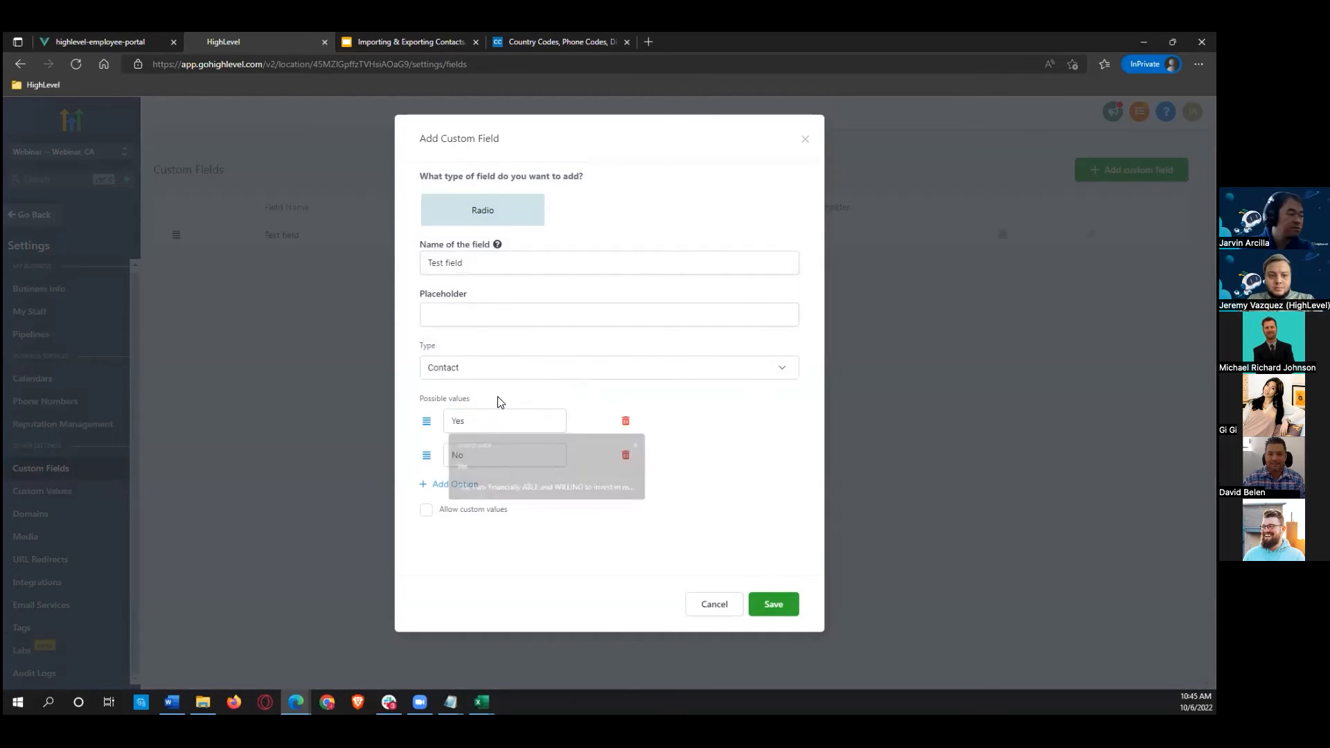
Step: Switch to Webinar worksheet.csv in Excel and compare the Test field values in cells J3 and J2
{"action": "mouse_move", "coordinate": [481, 702]}
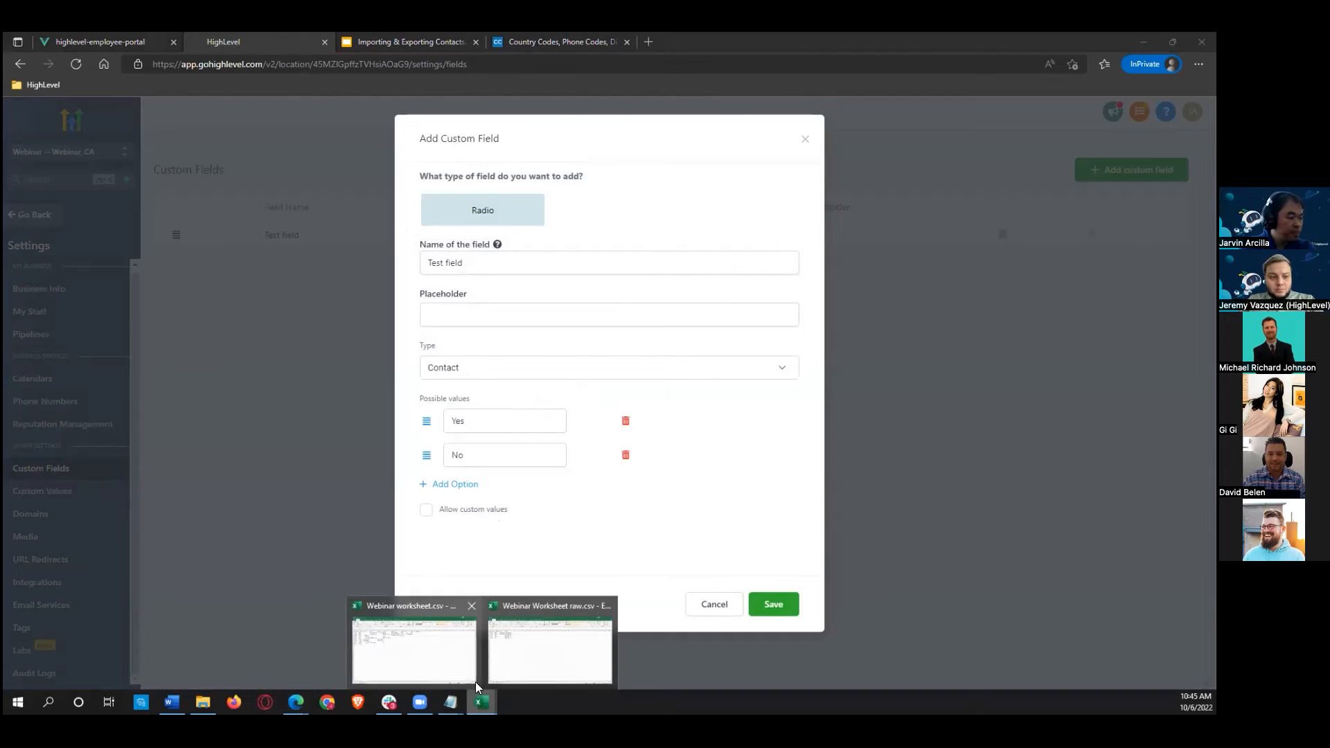
{"action": "left_click", "coordinate": [443, 668]}
{"action": "left_click", "coordinate": [595, 203]}
{"action": "left_click", "coordinate": [595, 217]}
{"action": "left_click", "coordinate": [592, 204]}
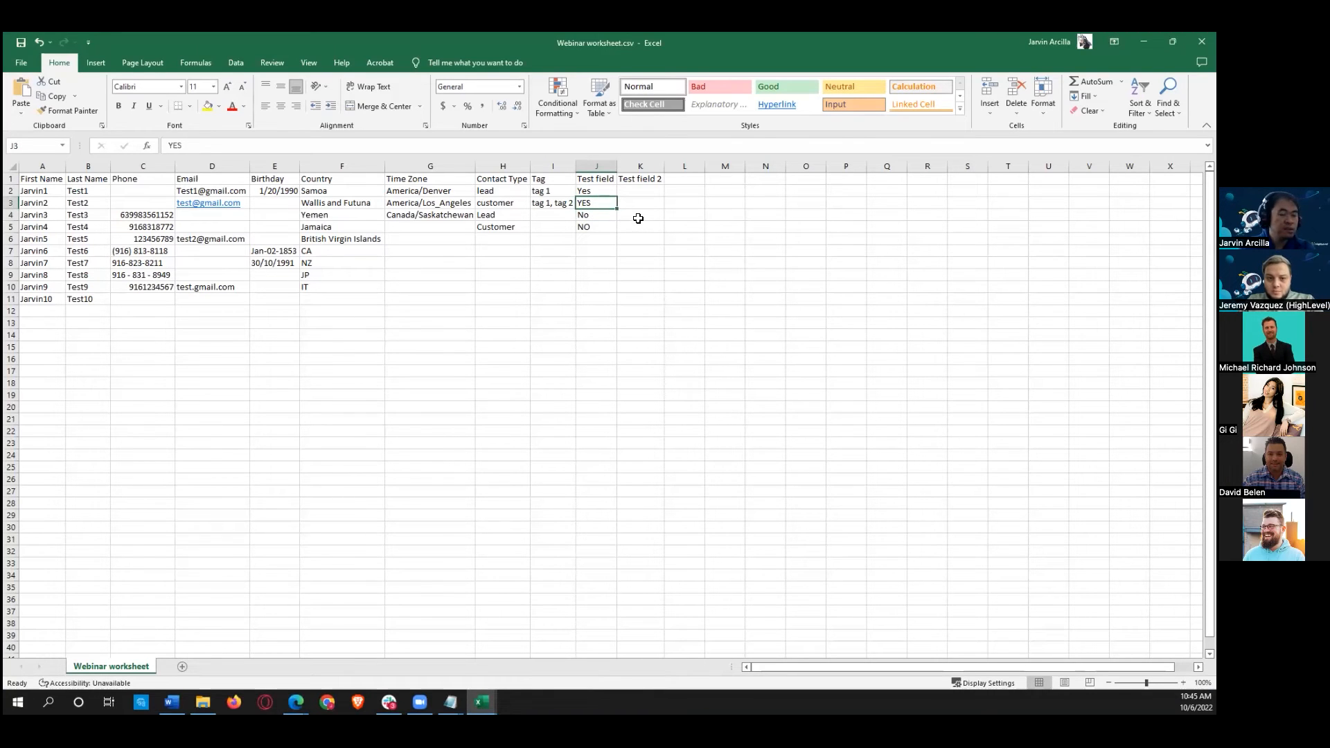
{"action": "left_click", "coordinate": [592, 192]}
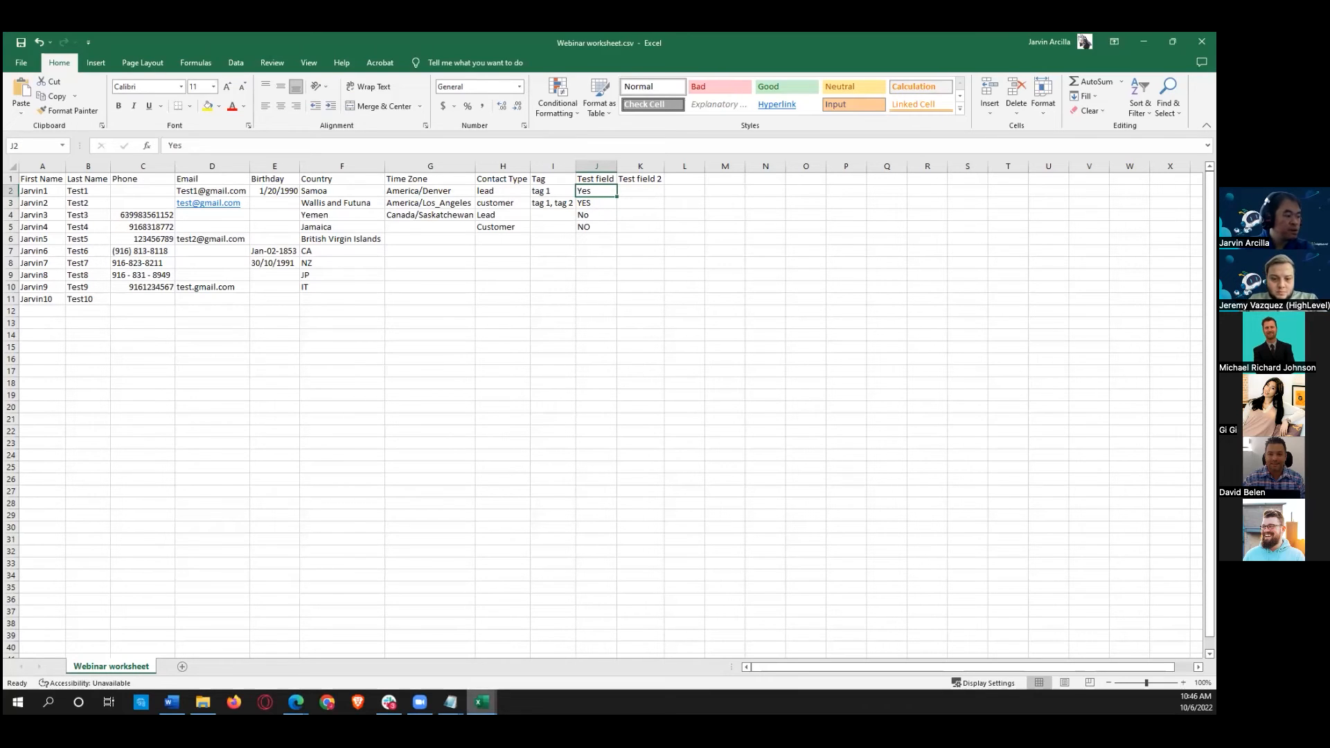
Step: Return to the Test field custom field in HighLevel and highlight its No option to check for extra characters
{"action": "mouse_move", "coordinate": [296, 701]}
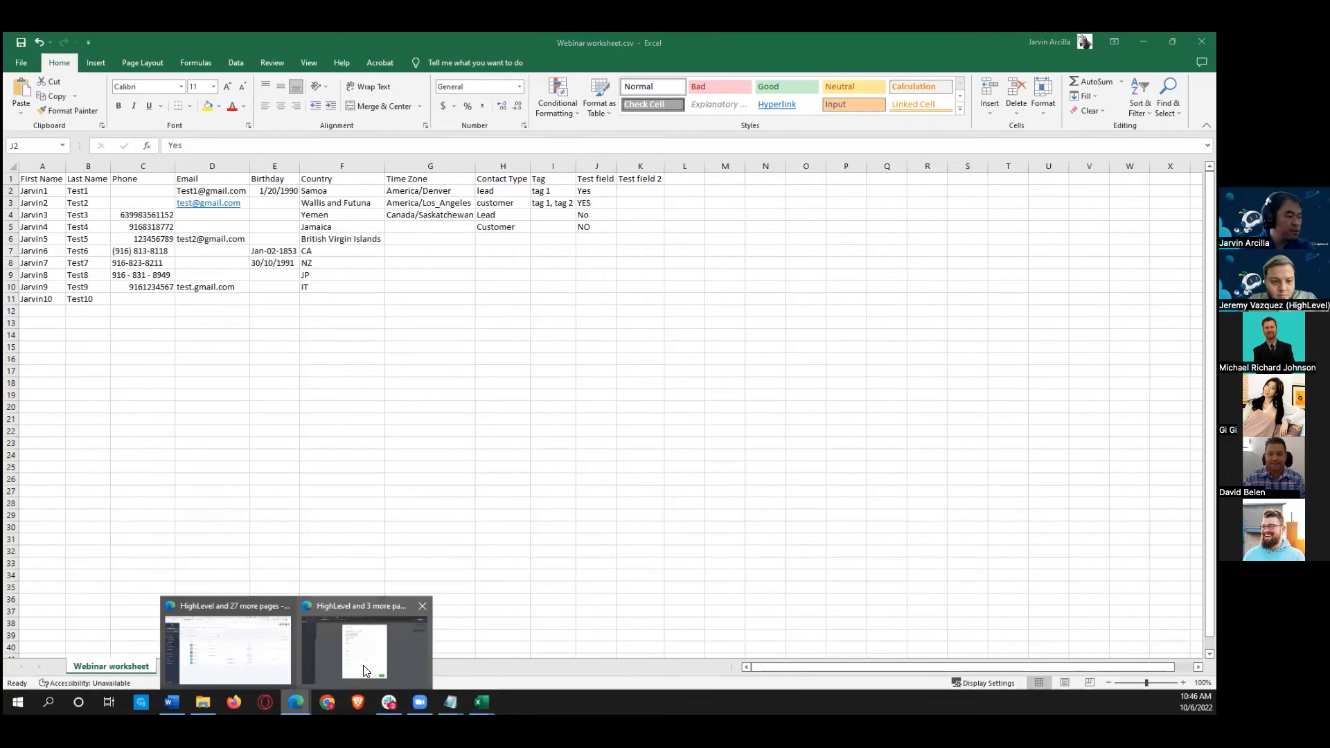
{"action": "left_click", "coordinate": [413, 624]}
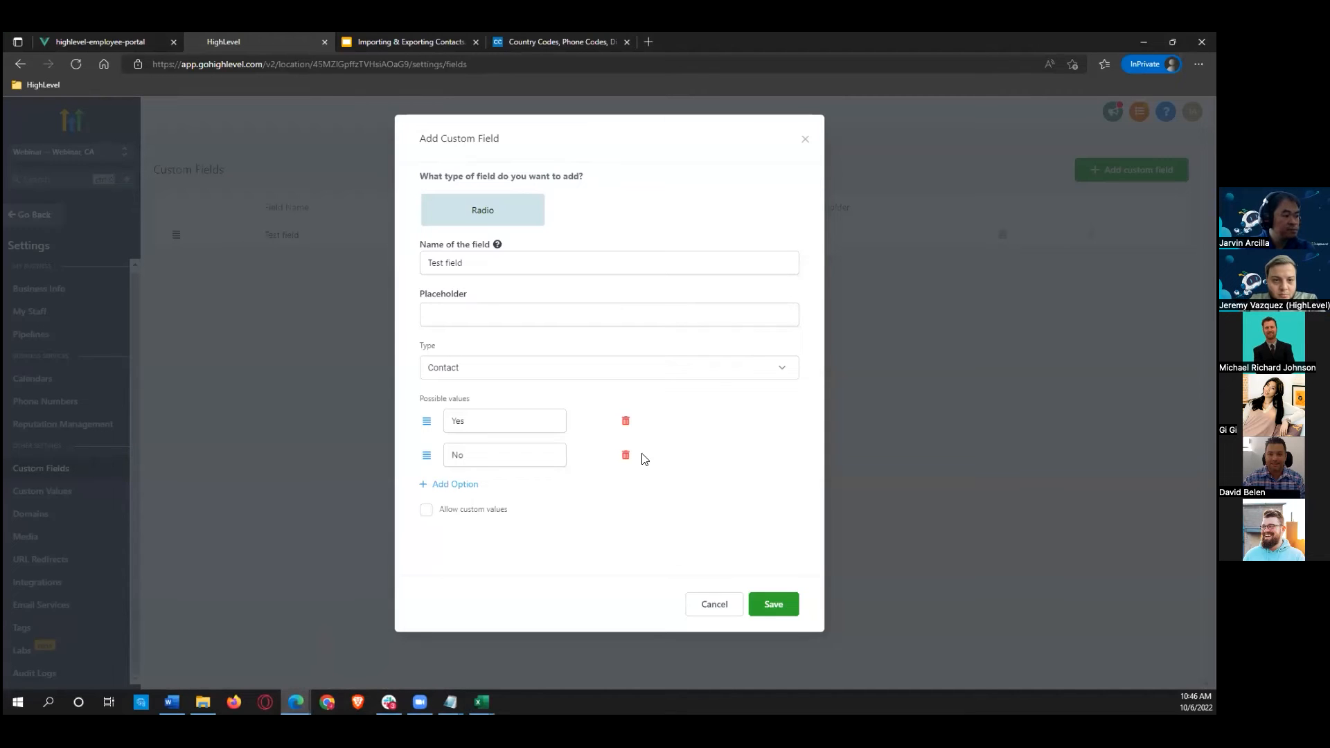
{"action": "left_click", "coordinate": [476, 463]}
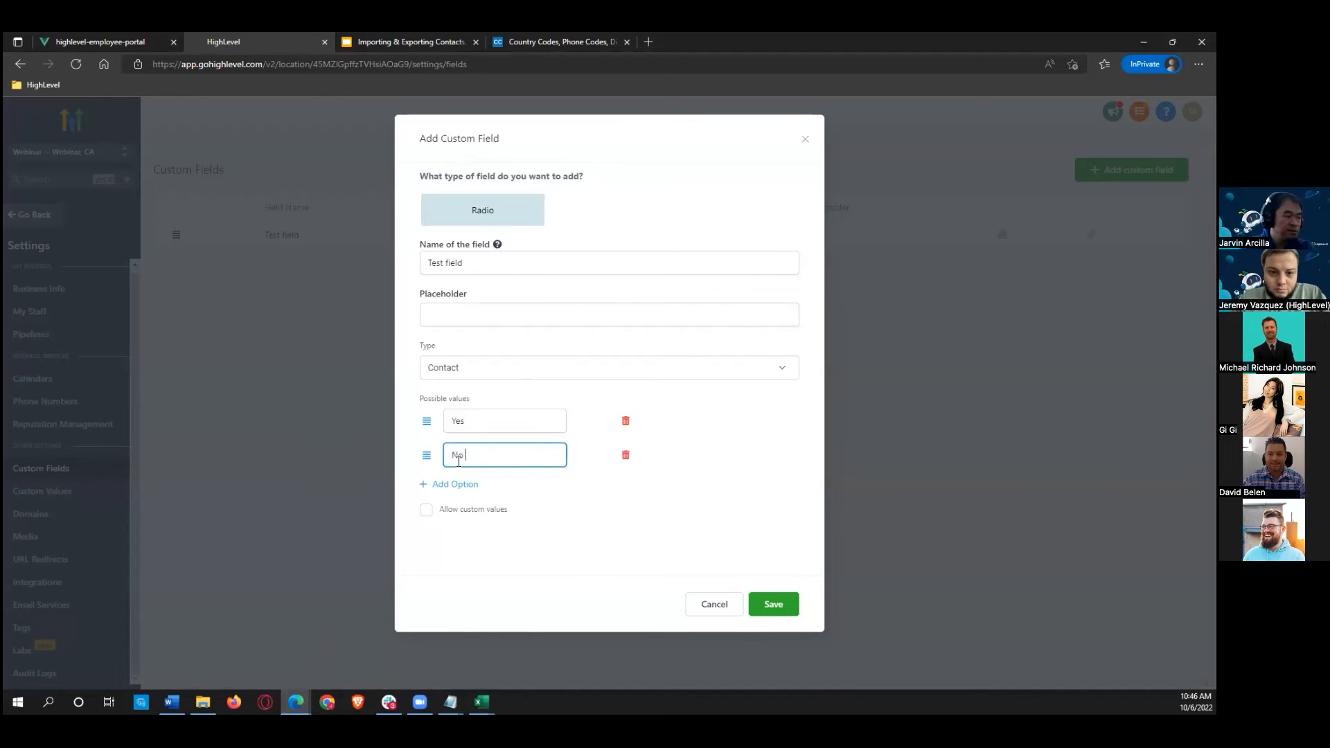
{"action": "double_click", "coordinate": [451, 458]}
{"action": "left_click", "coordinate": [487, 457]}
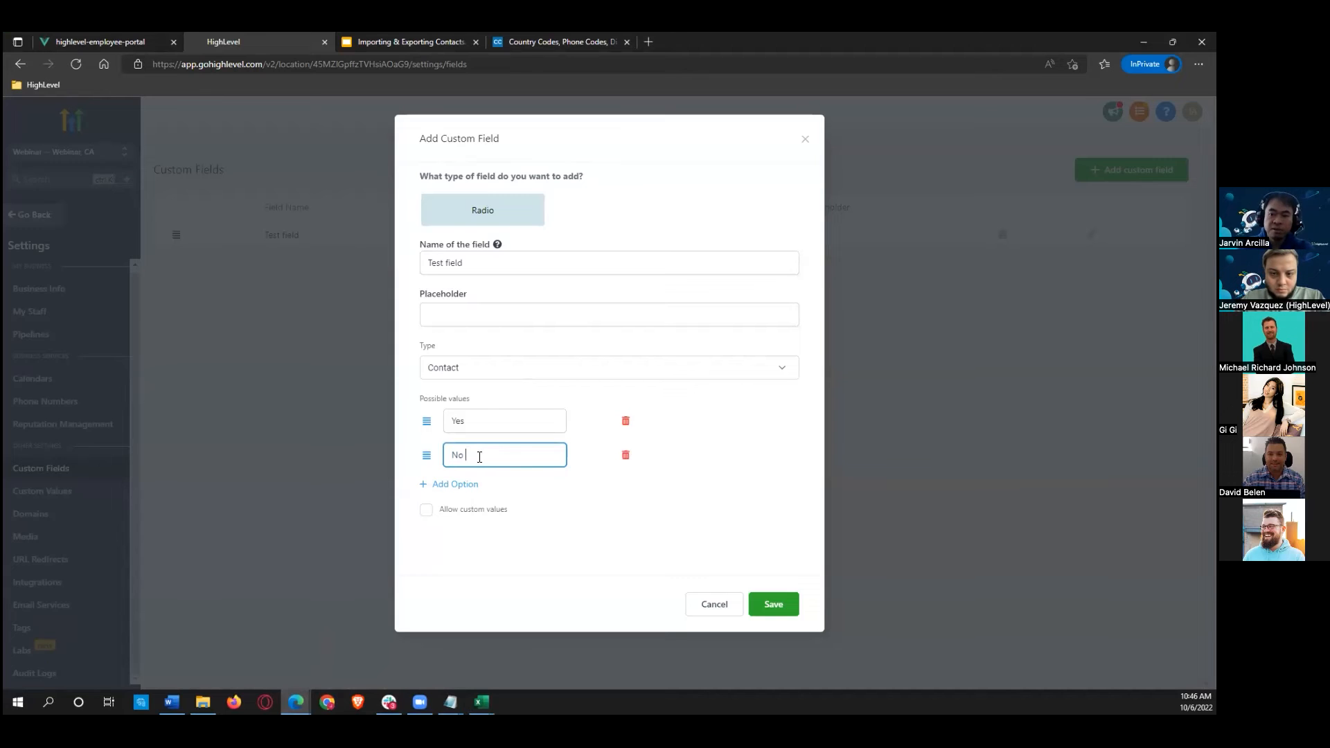
{"action": "left_click_drag", "start_coordinate": [474, 458], "coordinate": [428, 455]}
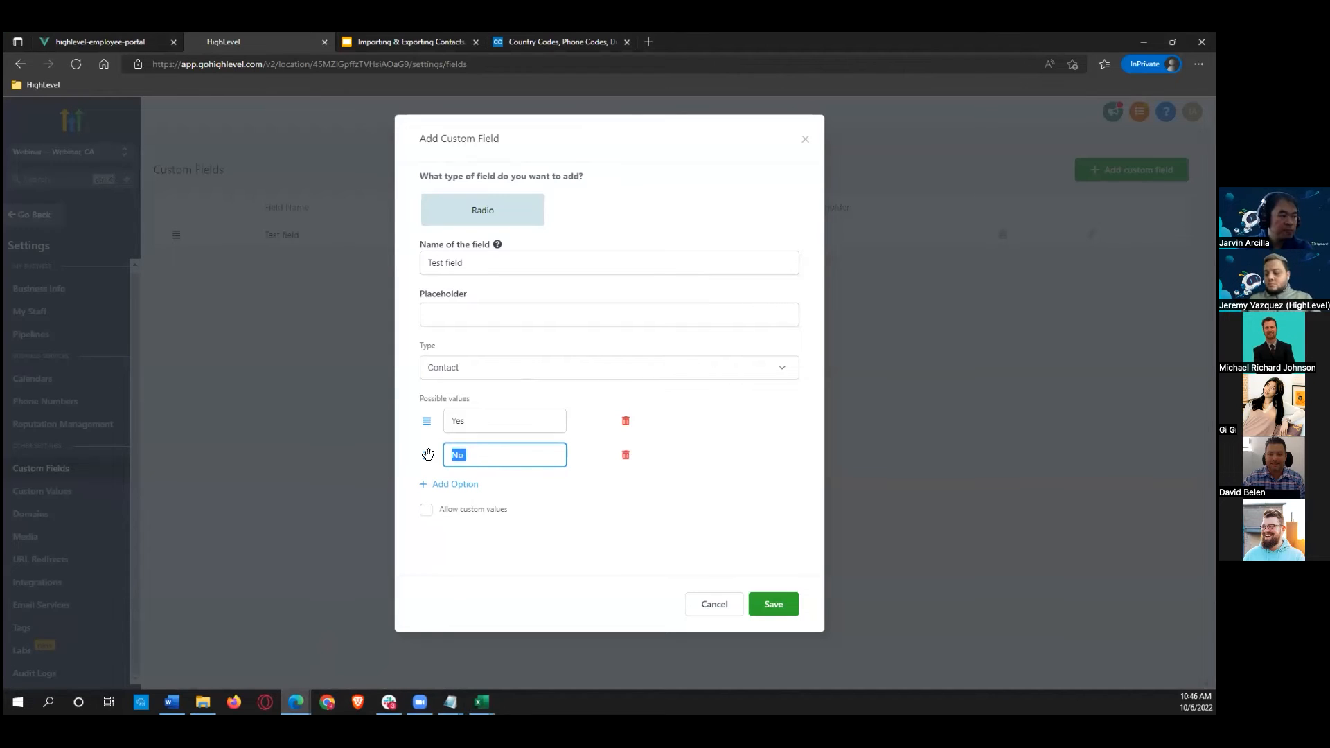
Step: Bring up Webinar worksheet.csv in Excel again and inspect the Test field values in cells J4 and J5
{"action": "left_click", "coordinate": [481, 703]}
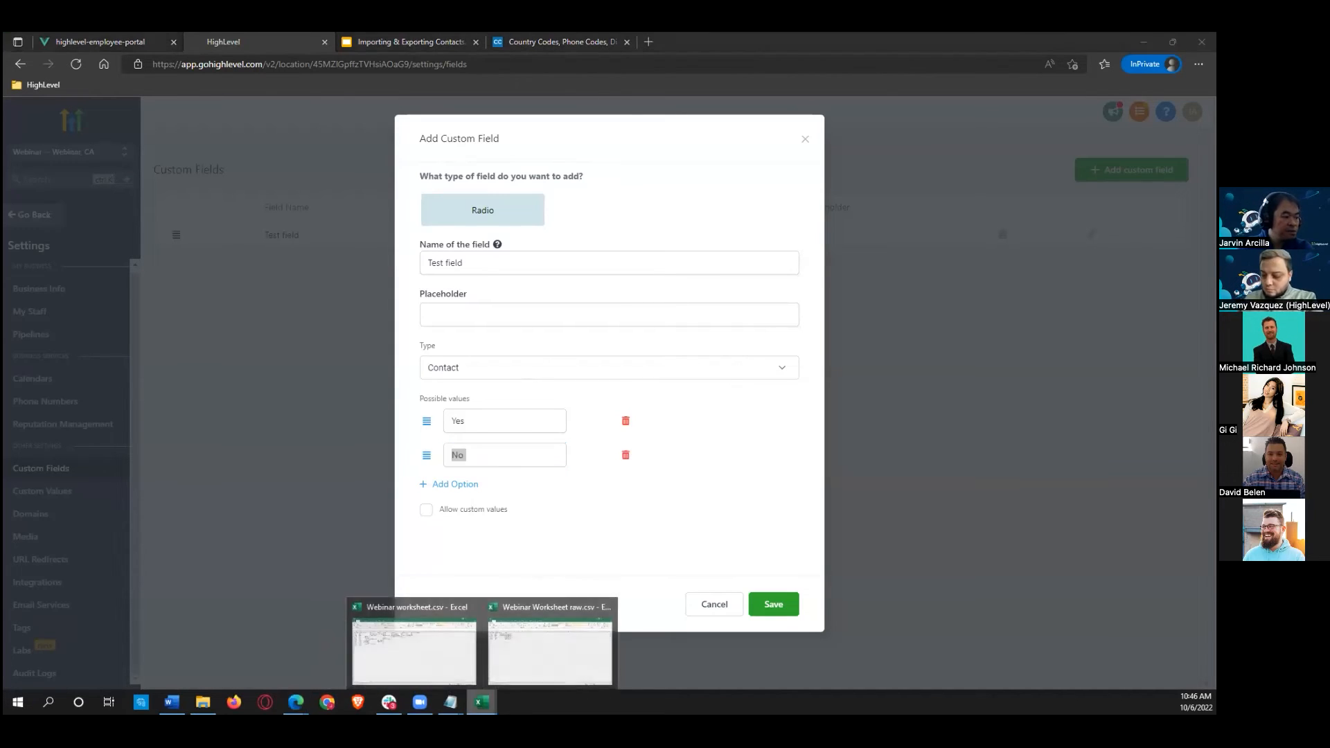
{"action": "left_click", "coordinate": [550, 651]}
{"action": "left_click", "coordinate": [481, 702]}
{"action": "left_click", "coordinate": [414, 652]}
{"action": "left_click", "coordinate": [593, 217]}
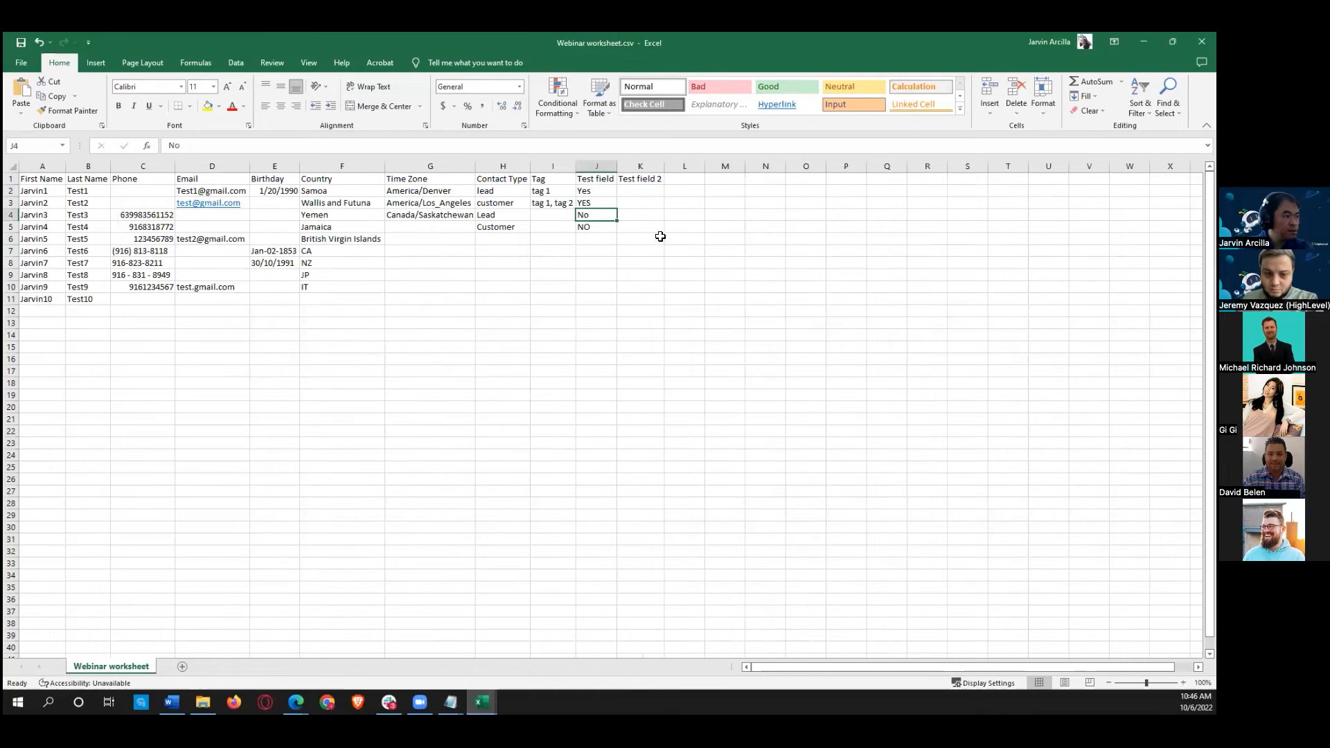
{"action": "left_click", "coordinate": [590, 226]}
{"action": "left_click", "coordinate": [592, 217]}
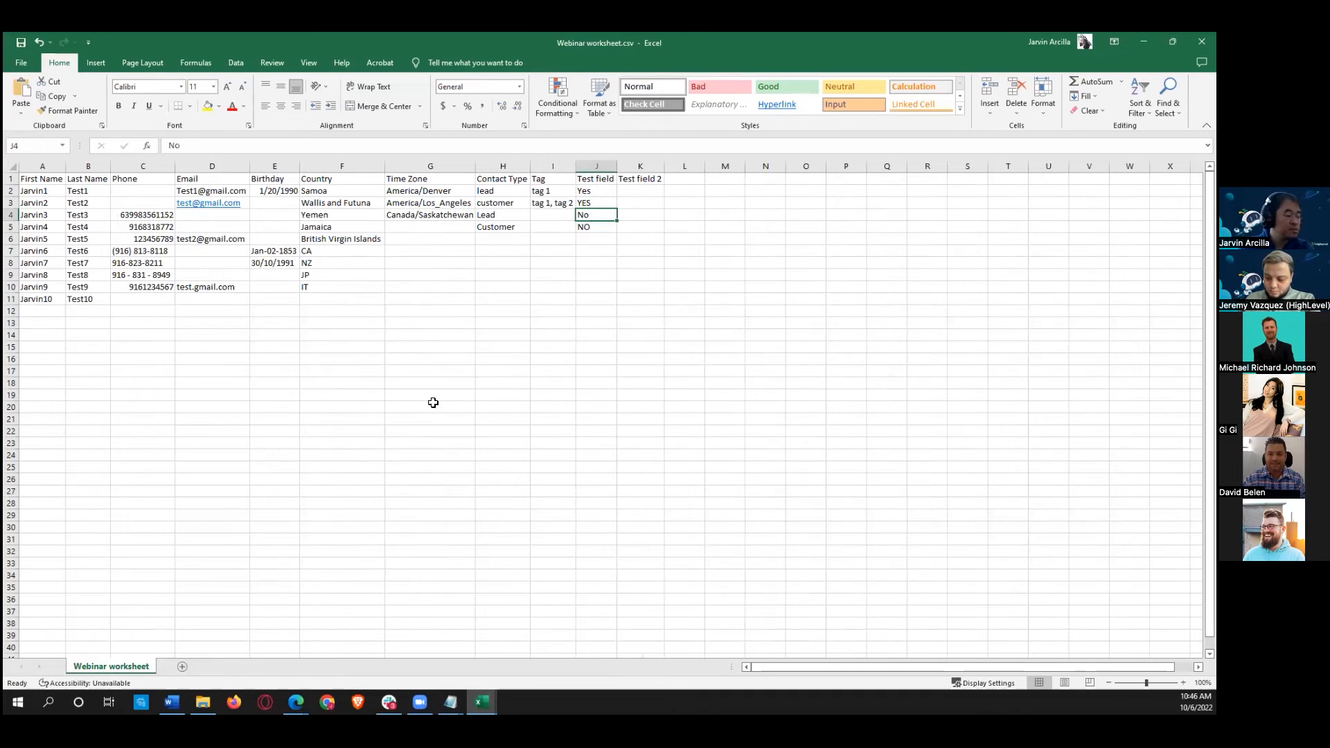
Step: Go back to HighLevel and check the end of the No option's text for a trailing space
{"action": "left_click", "coordinate": [229, 645]}
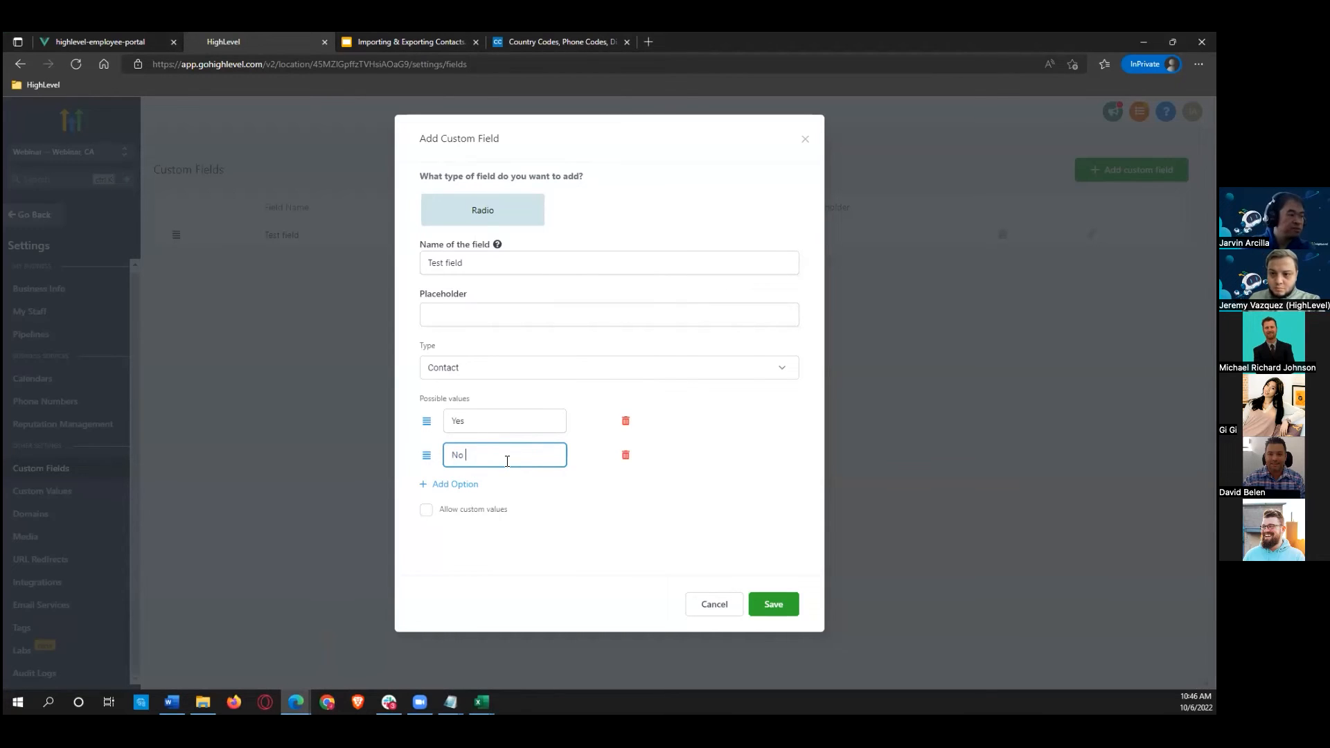
{"action": "left_click", "coordinate": [507, 462]}
{"action": "left_click", "coordinate": [588, 442]}
{"action": "left_click", "coordinate": [483, 457]}
{"action": "left_click", "coordinate": [589, 442]}
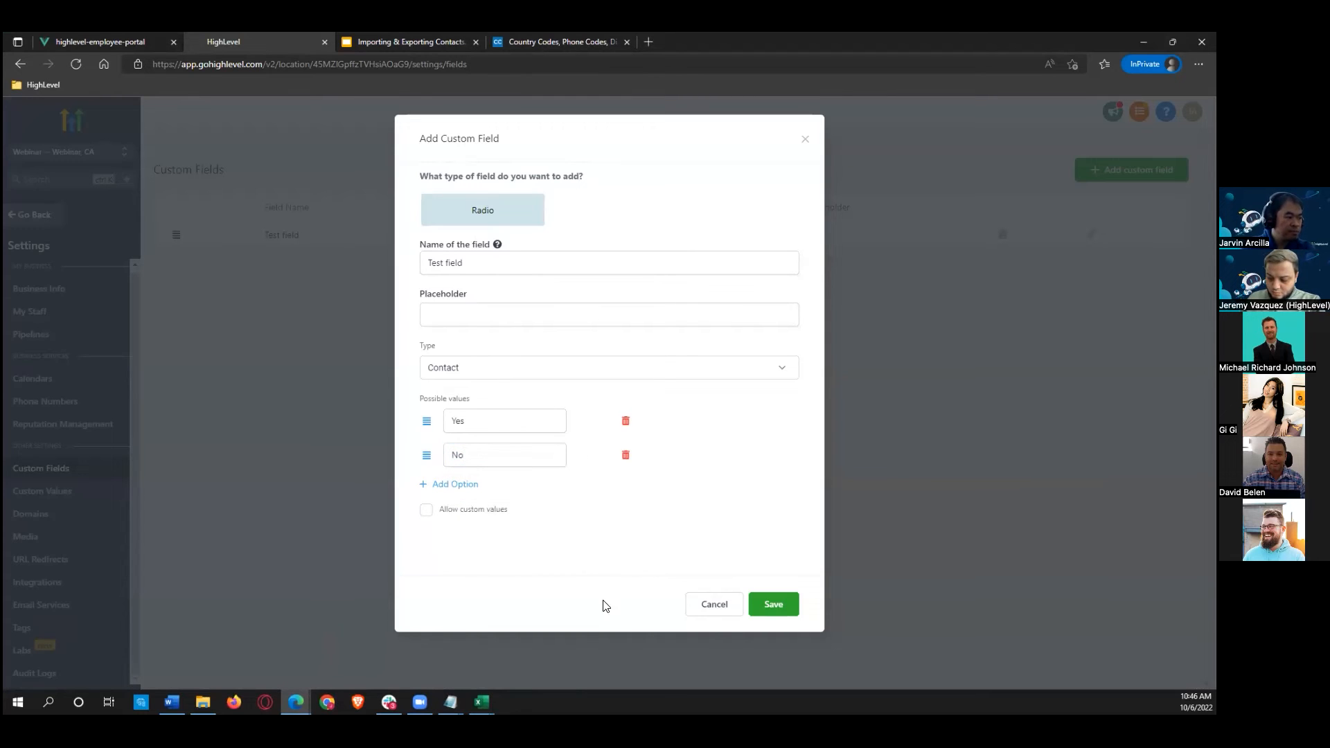
Step: Cancel the custom field edit, return to the contacts' bulk actions, and show the 6_OCT_2022_10_36_AM import's error log
{"action": "left_click", "coordinate": [707, 604]}
{"action": "left_click", "coordinate": [28, 214]}
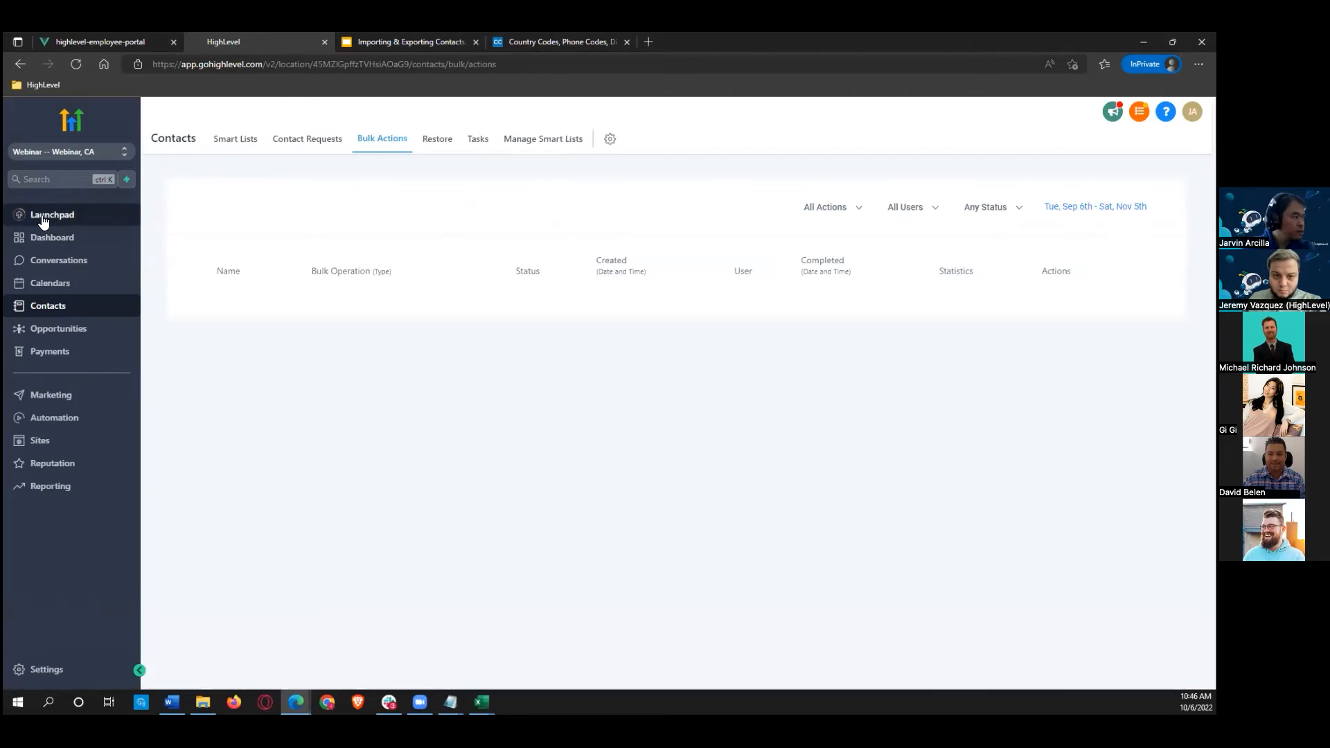
{"action": "left_click", "coordinate": [1121, 304]}
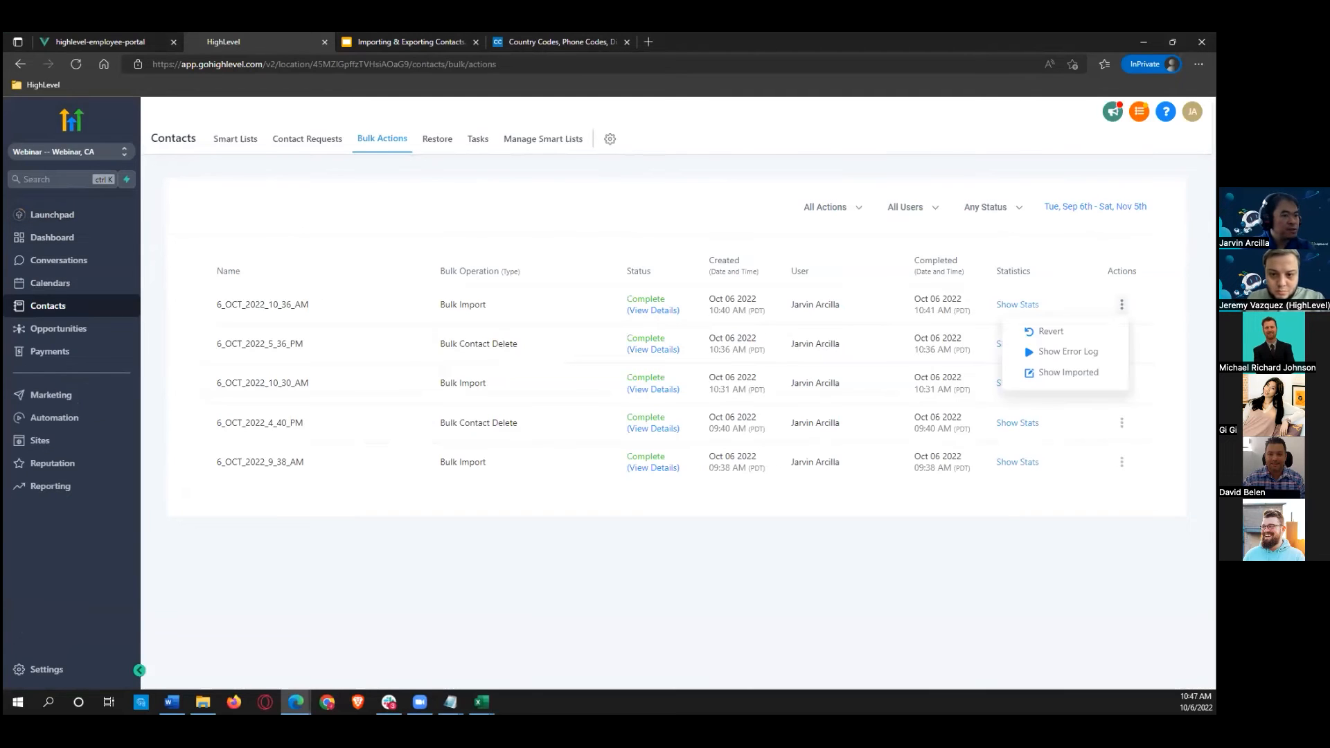
{"action": "left_click", "coordinate": [1068, 352]}
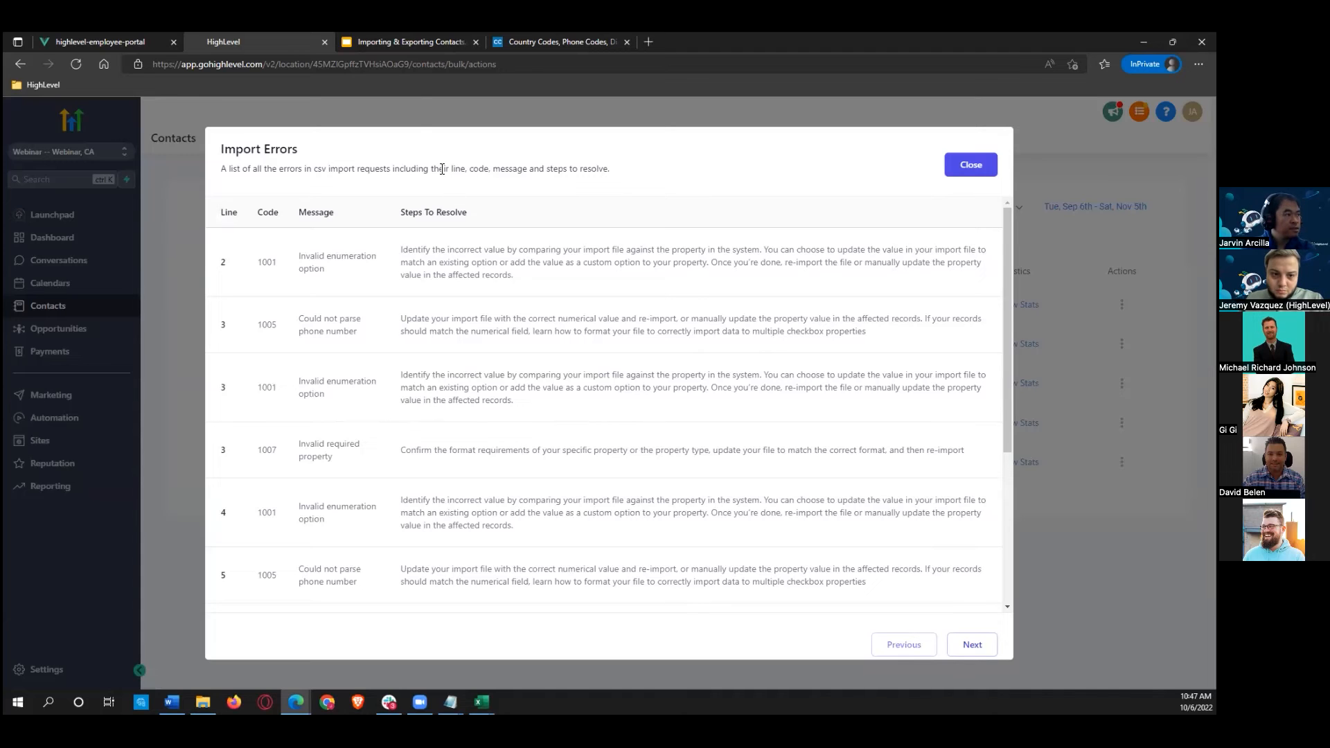
Step: Switch to the Importing & Exporting Contacts presentation and view the Common Formatting Error Log Codes slide
{"action": "left_click", "coordinate": [429, 40]}
{"action": "scroll", "coordinate": [97, 442], "scroll_direction": "down", "scroll_amount": 2}
{"action": "scroll", "coordinate": [97, 442], "scroll_direction": "down", "scroll_amount": 1}
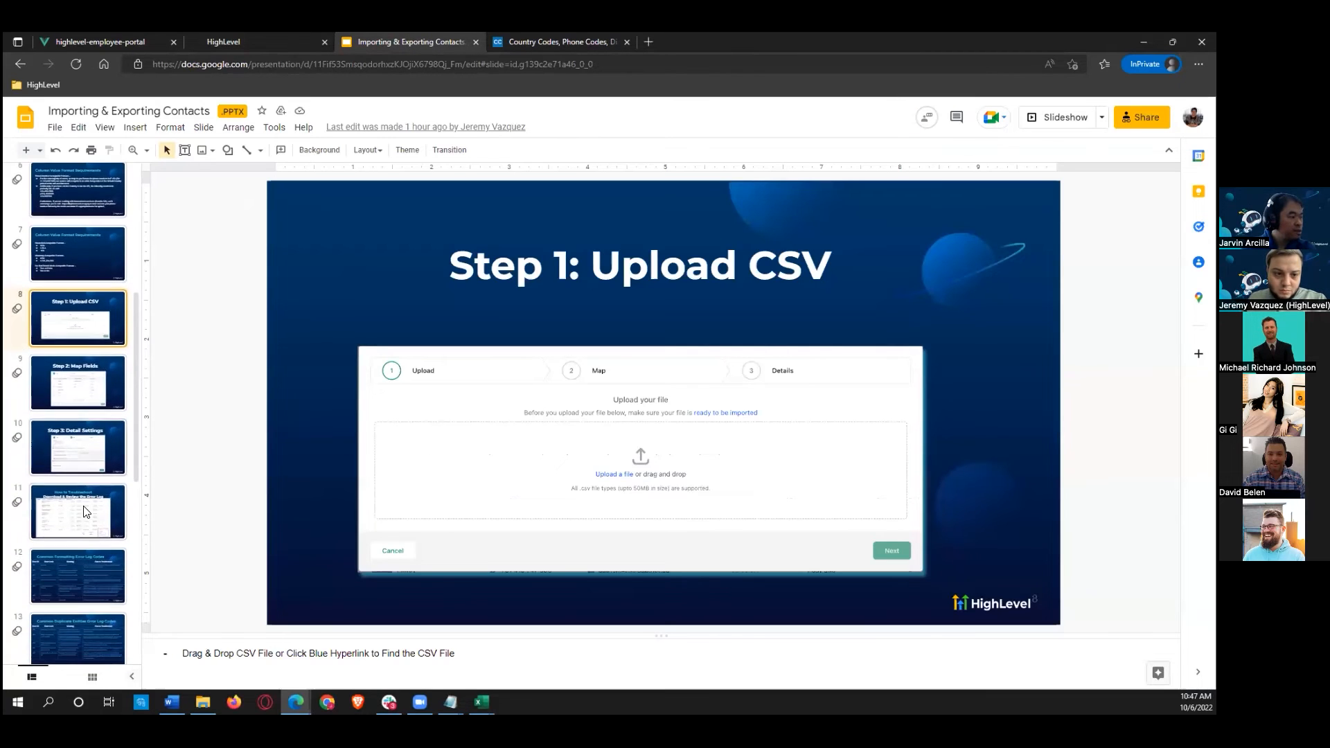
{"action": "left_click", "coordinate": [75, 562]}
{"action": "scroll", "coordinate": [72, 557], "scroll_direction": "down", "scroll_amount": 1}
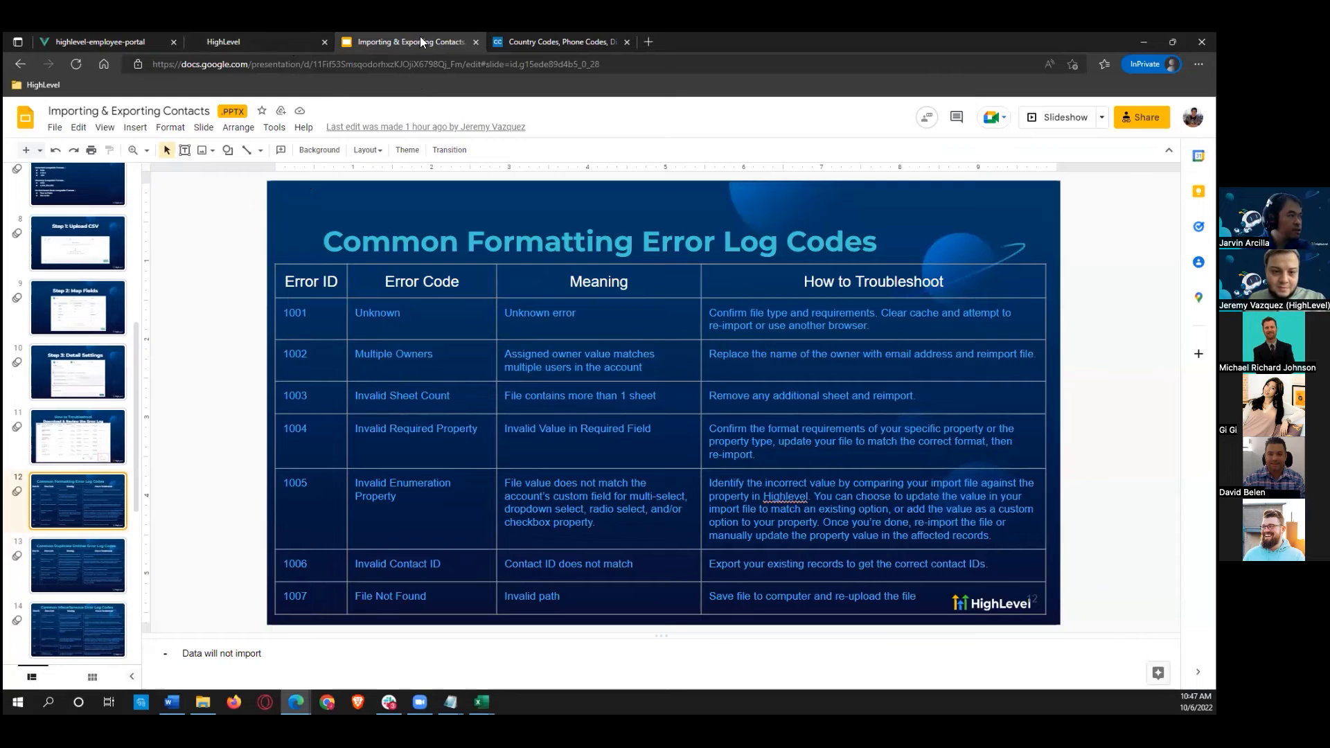
Step: Return to the HighLevel import errors and highlight the line 3 error code and each of its error messages
{"action": "left_click", "coordinate": [241, 39]}
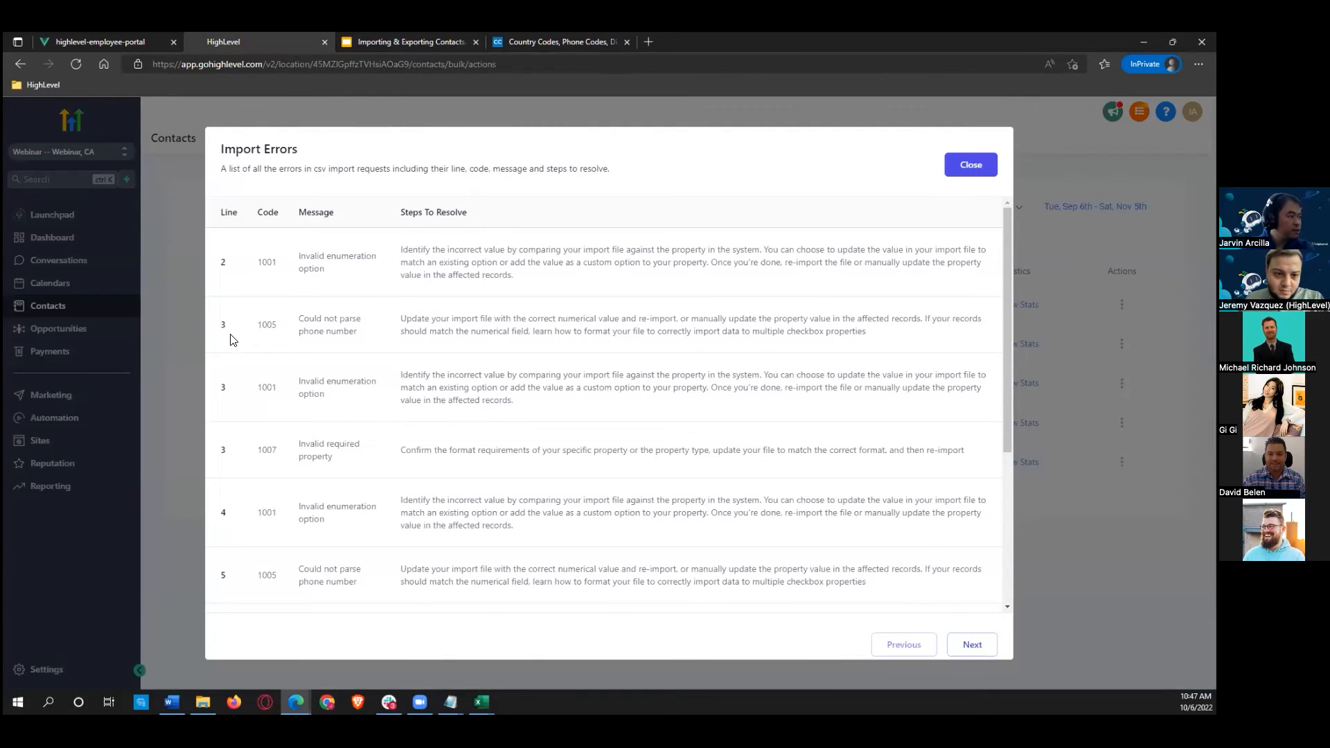
{"action": "left_click_drag", "start_coordinate": [257, 324], "coordinate": [272, 325]}
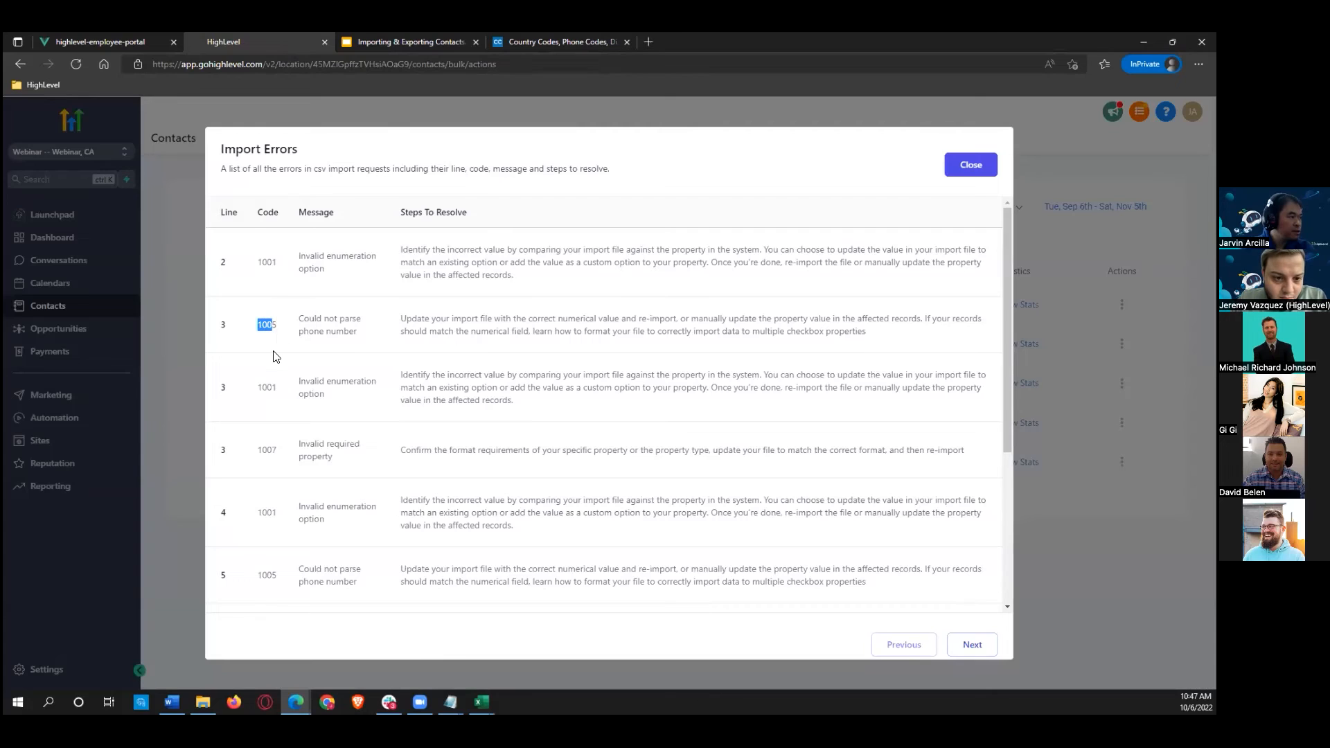
{"action": "left_click", "coordinate": [259, 351]}
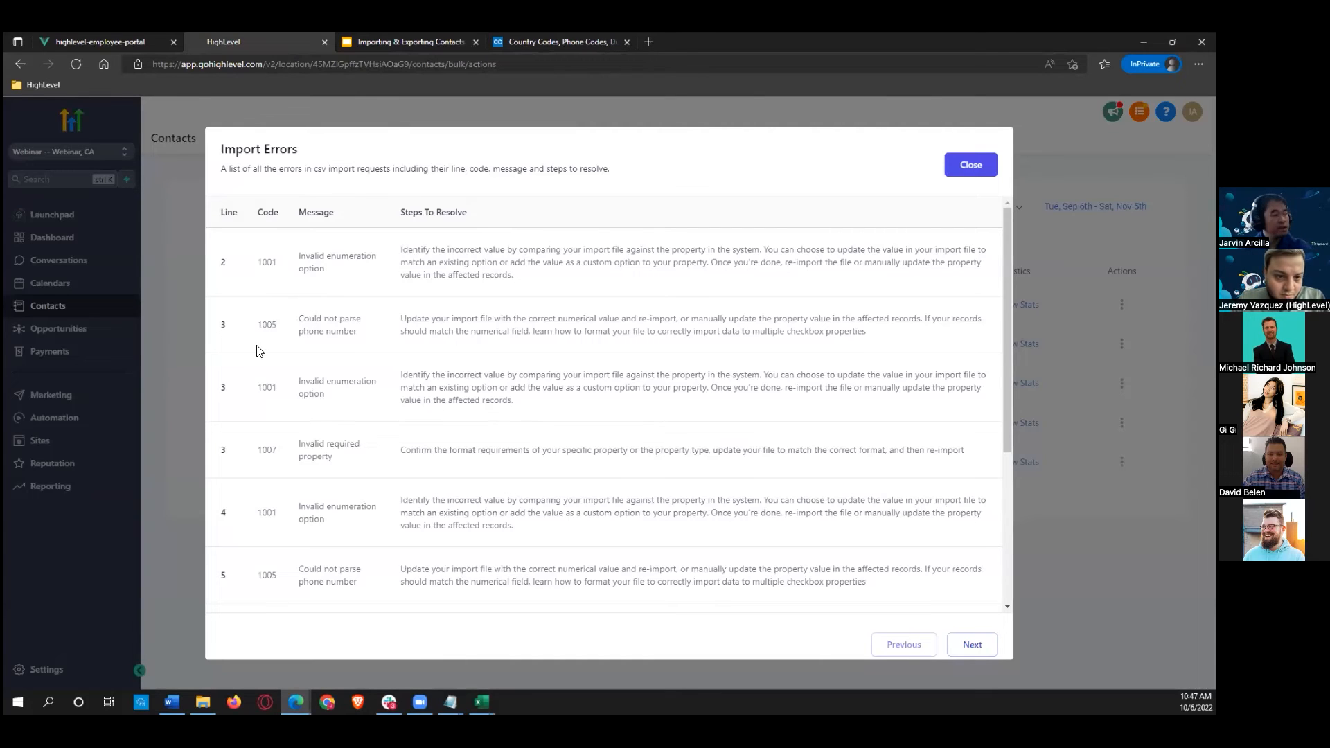
{"action": "left_click_drag", "start_coordinate": [297, 325], "coordinate": [351, 335]}
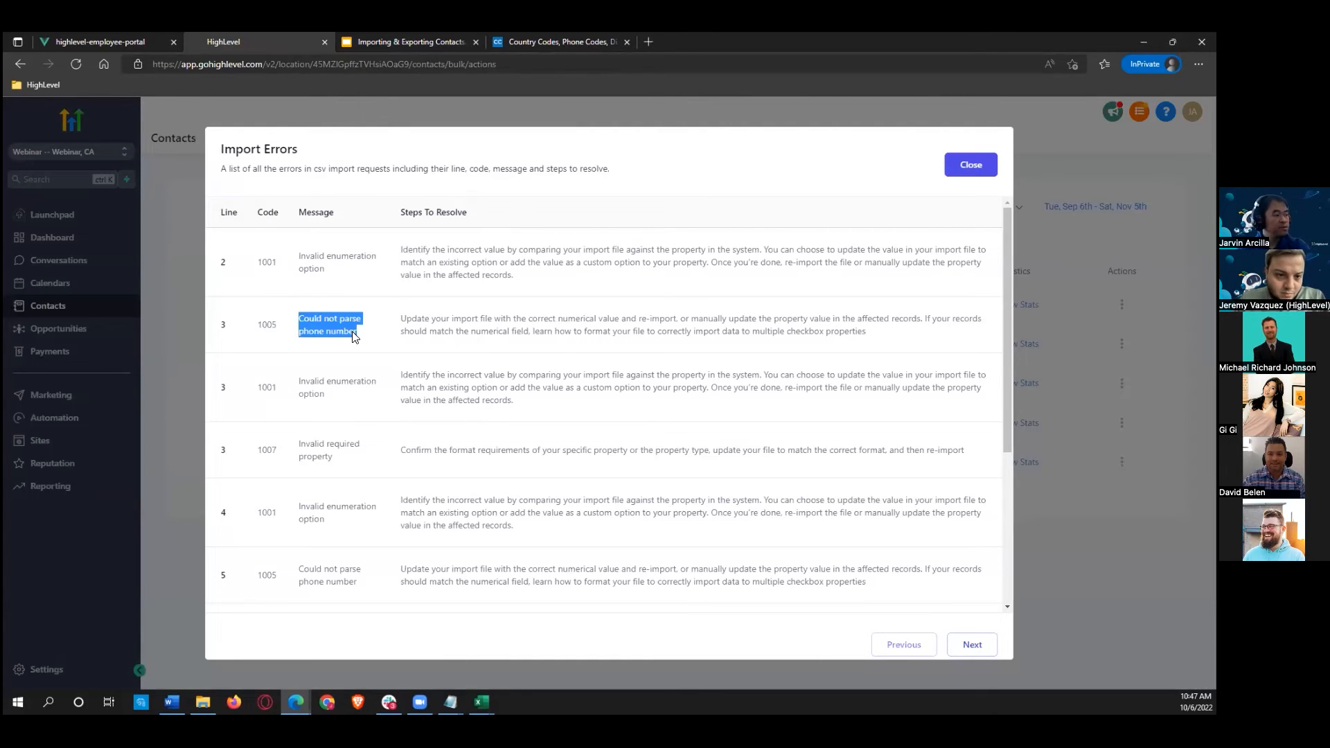
{"action": "left_click", "coordinate": [339, 406]}
{"action": "left_click_drag", "start_coordinate": [294, 389], "coordinate": [377, 395]}
{"action": "left_click", "coordinate": [340, 404]}
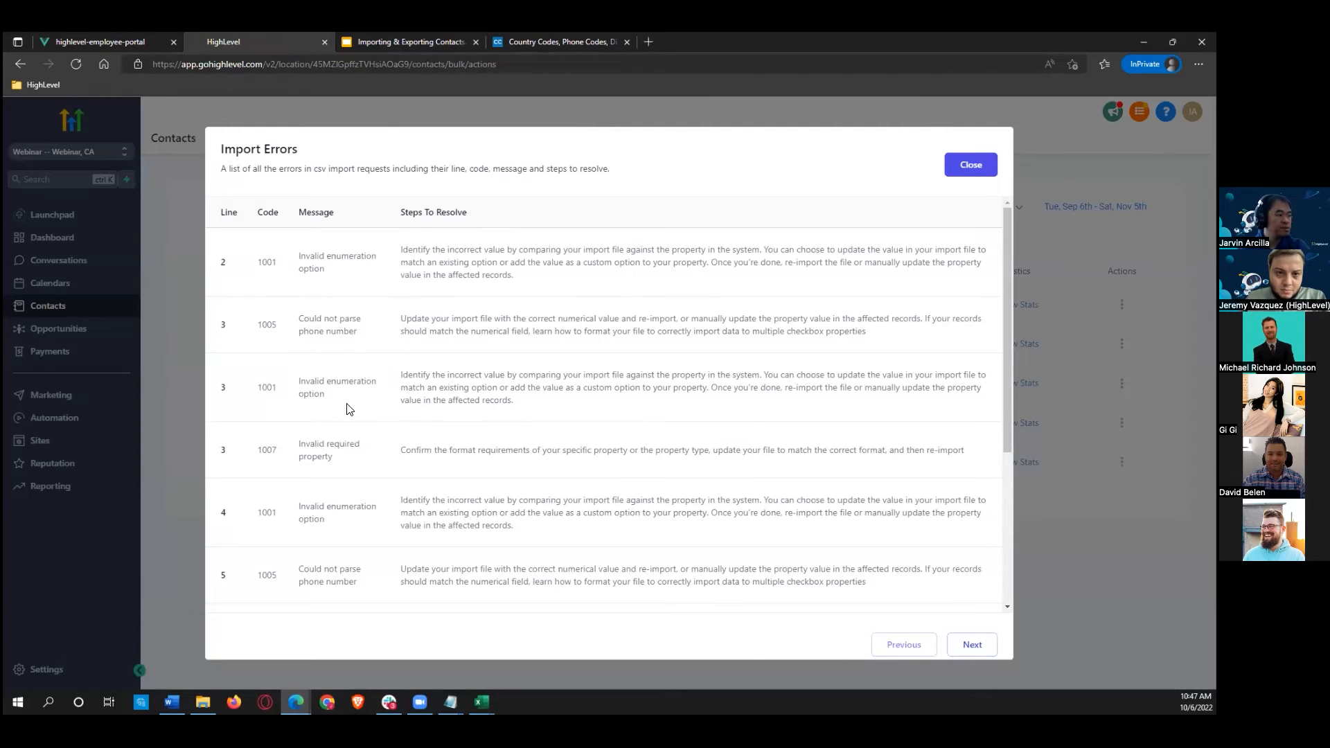
{"action": "left_click_drag", "start_coordinate": [282, 451], "coordinate": [349, 479]}
{"action": "left_click", "coordinate": [331, 443]}
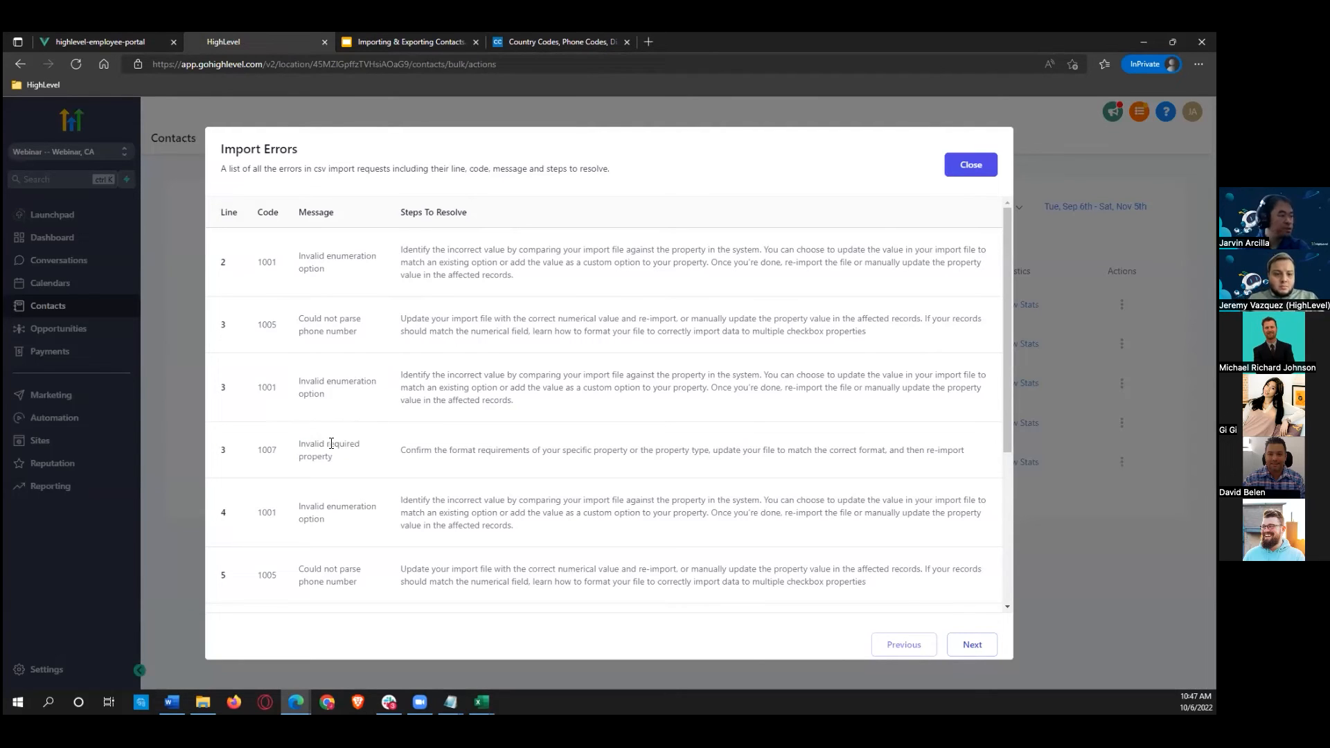
Step: Switch to Webinar worksheet.csv in Excel and inspect the row 5 contact and the phone values in C5 and C4
{"action": "mouse_move", "coordinate": [481, 702]}
{"action": "left_click", "coordinate": [555, 623]}
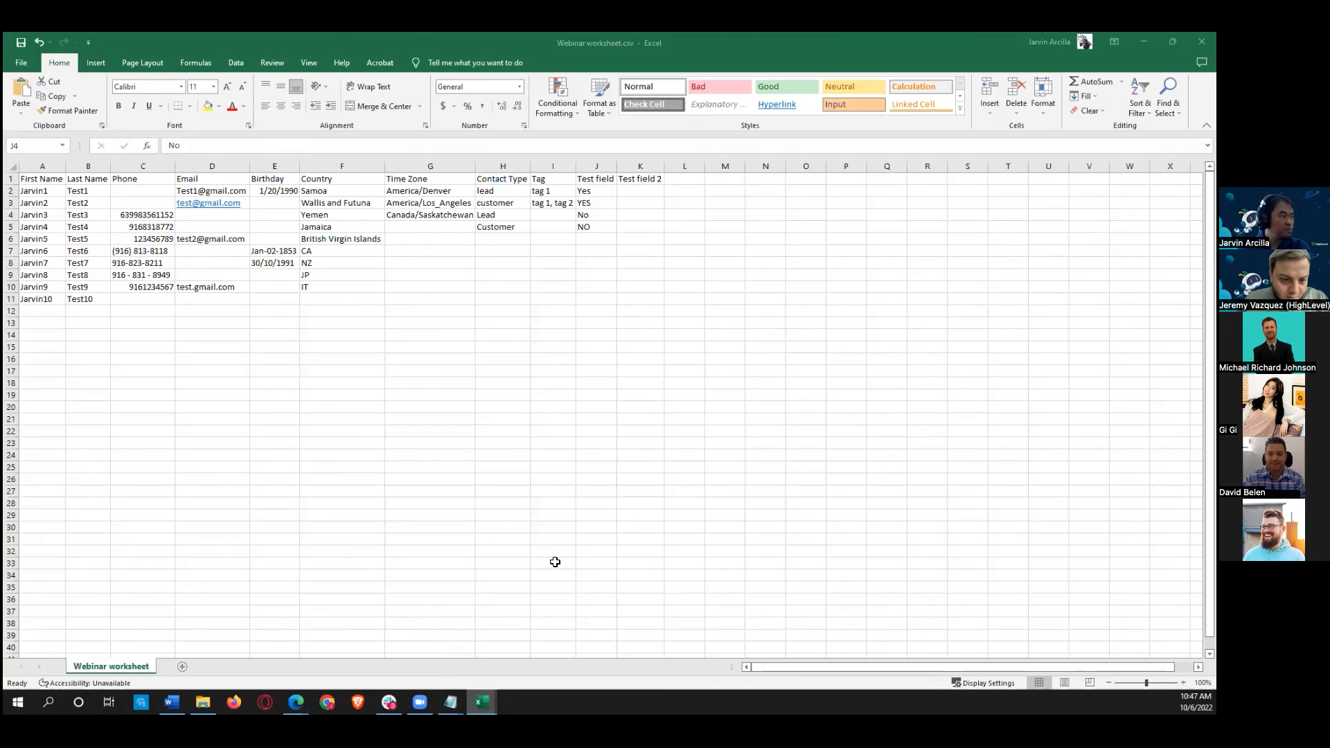
{"action": "left_click", "coordinate": [48, 225]}
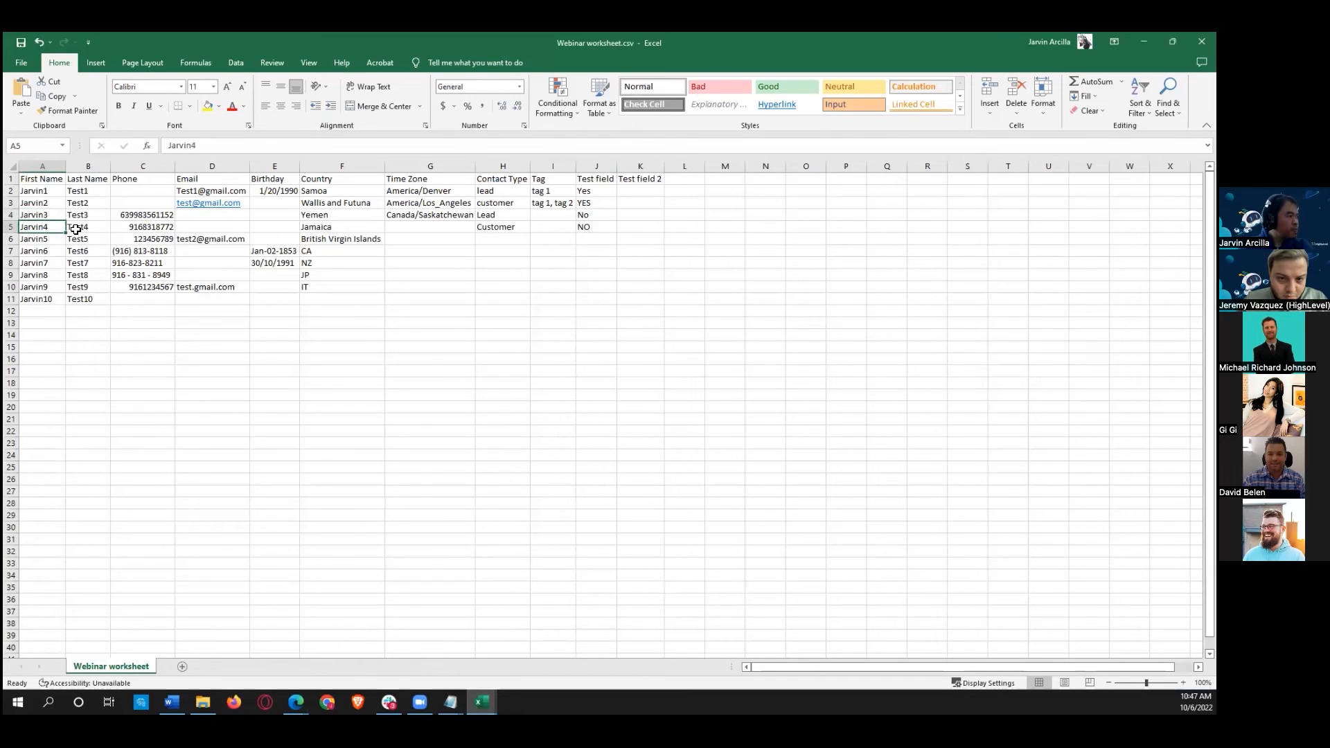
{"action": "left_click", "coordinate": [153, 227]}
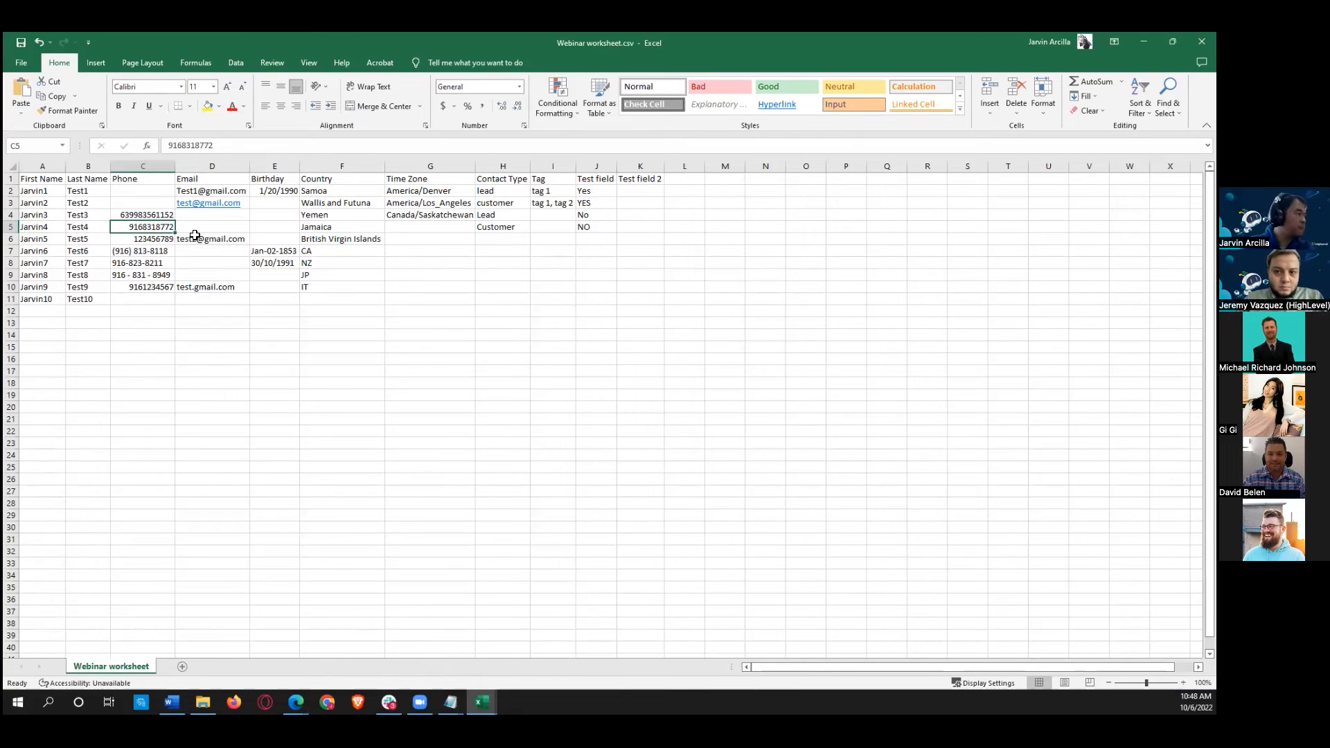
{"action": "key", "text": "Up"}
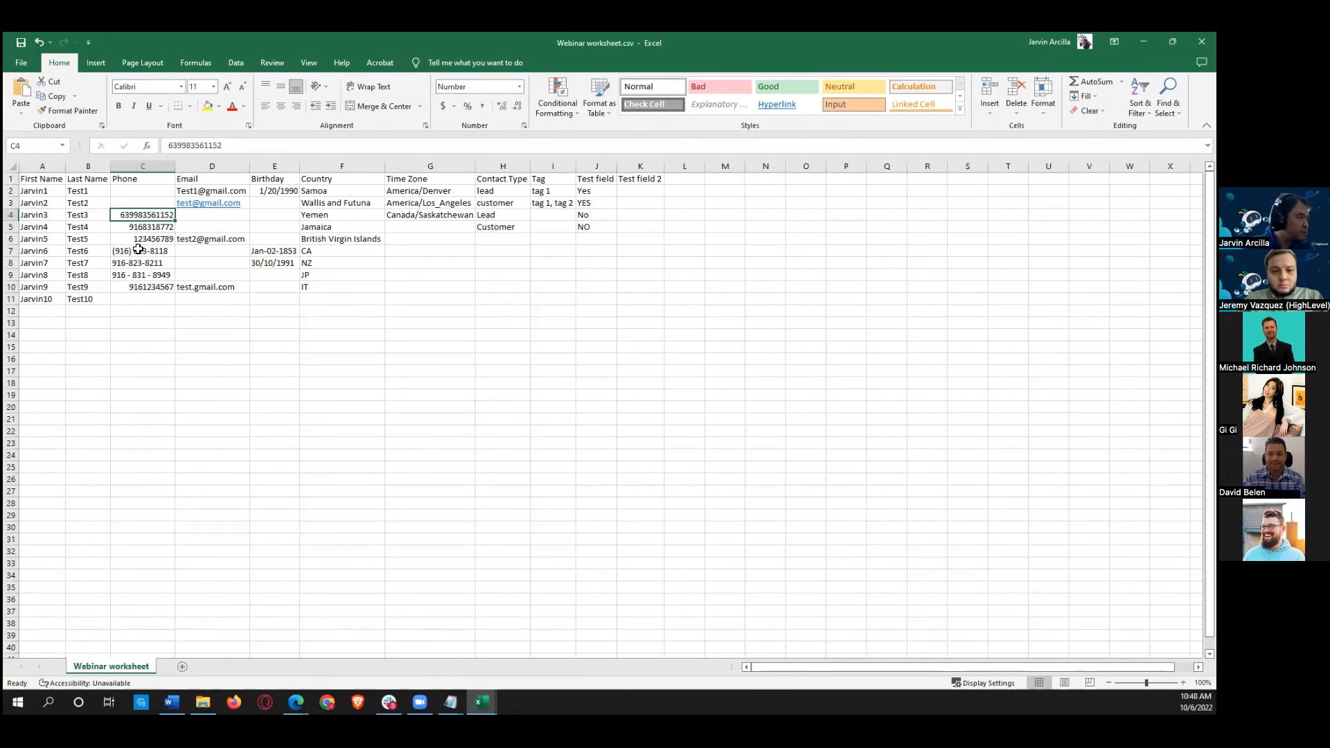
Step: Recheck the line numbers in HighLevel's import error log, then select the corresponding phone cells C4:C5 in the worksheet
{"action": "mouse_move", "coordinate": [296, 702]}
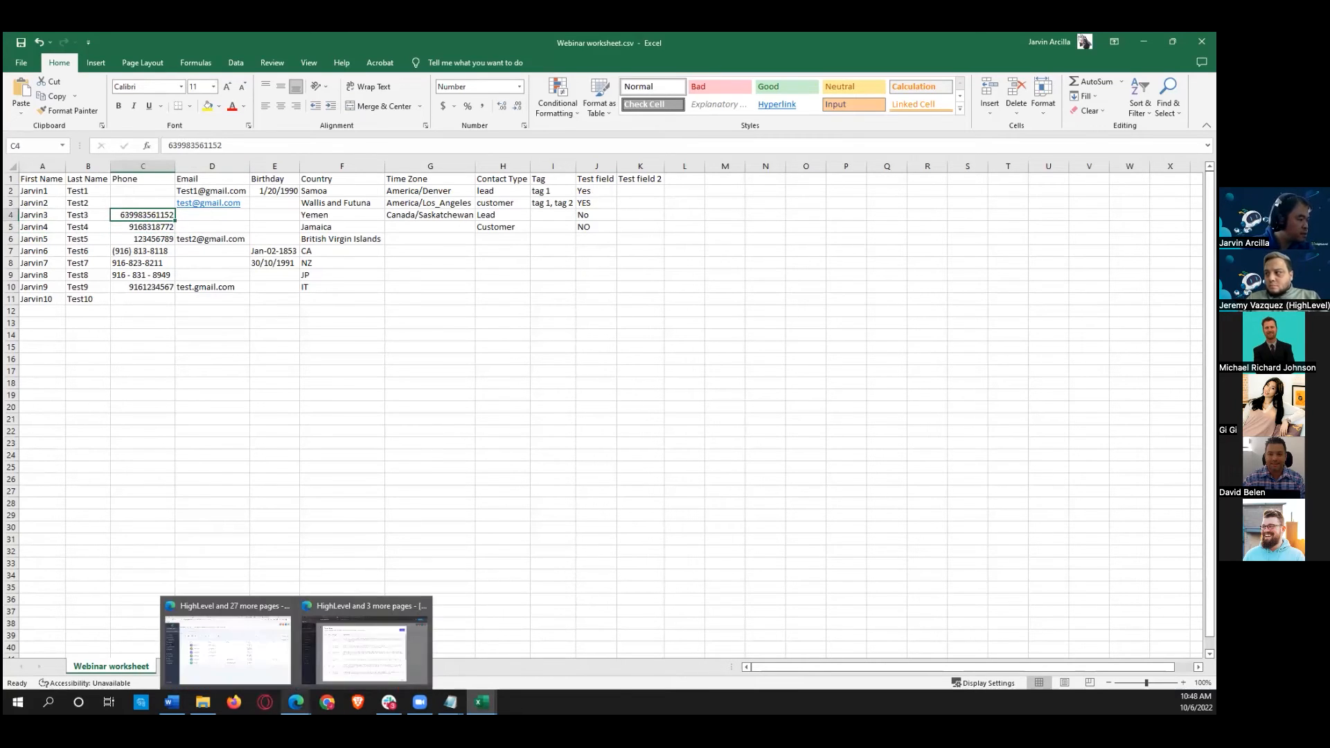
{"action": "left_click", "coordinate": [342, 659]}
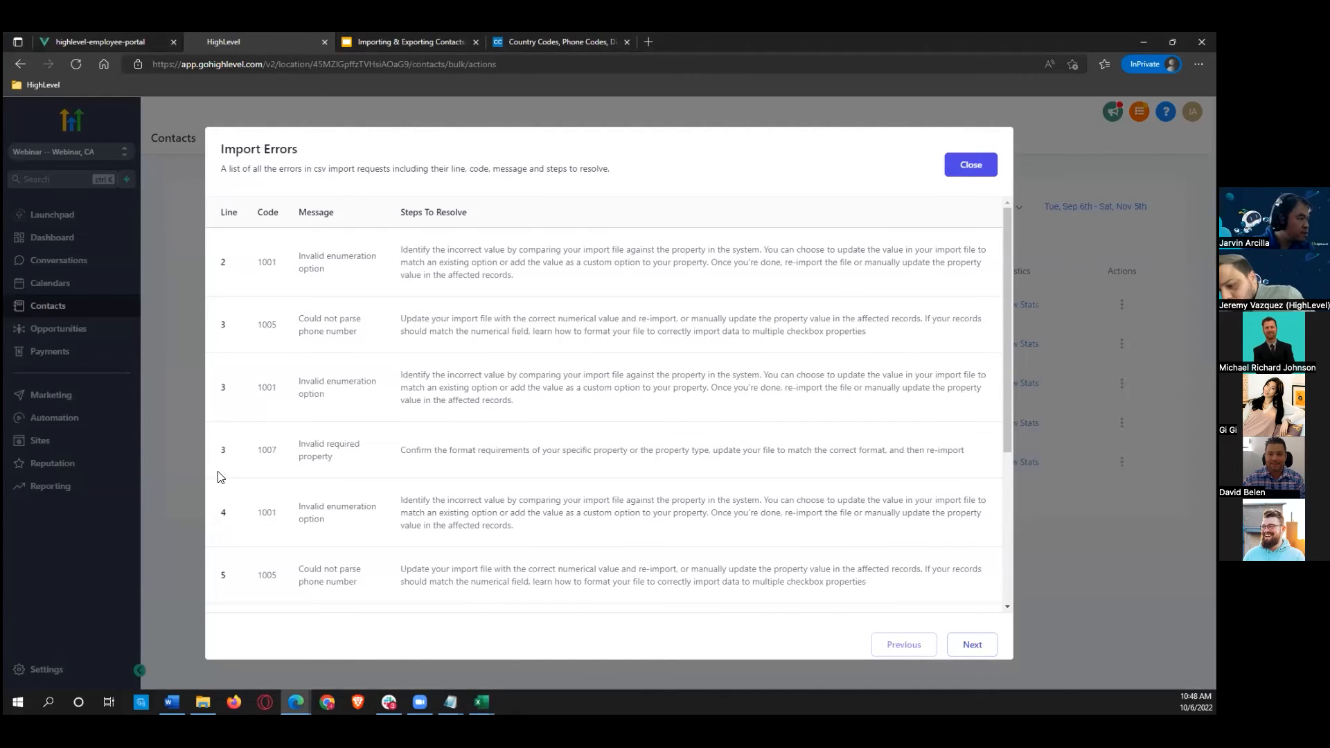
{"action": "key", "text": "alt+Tab"}
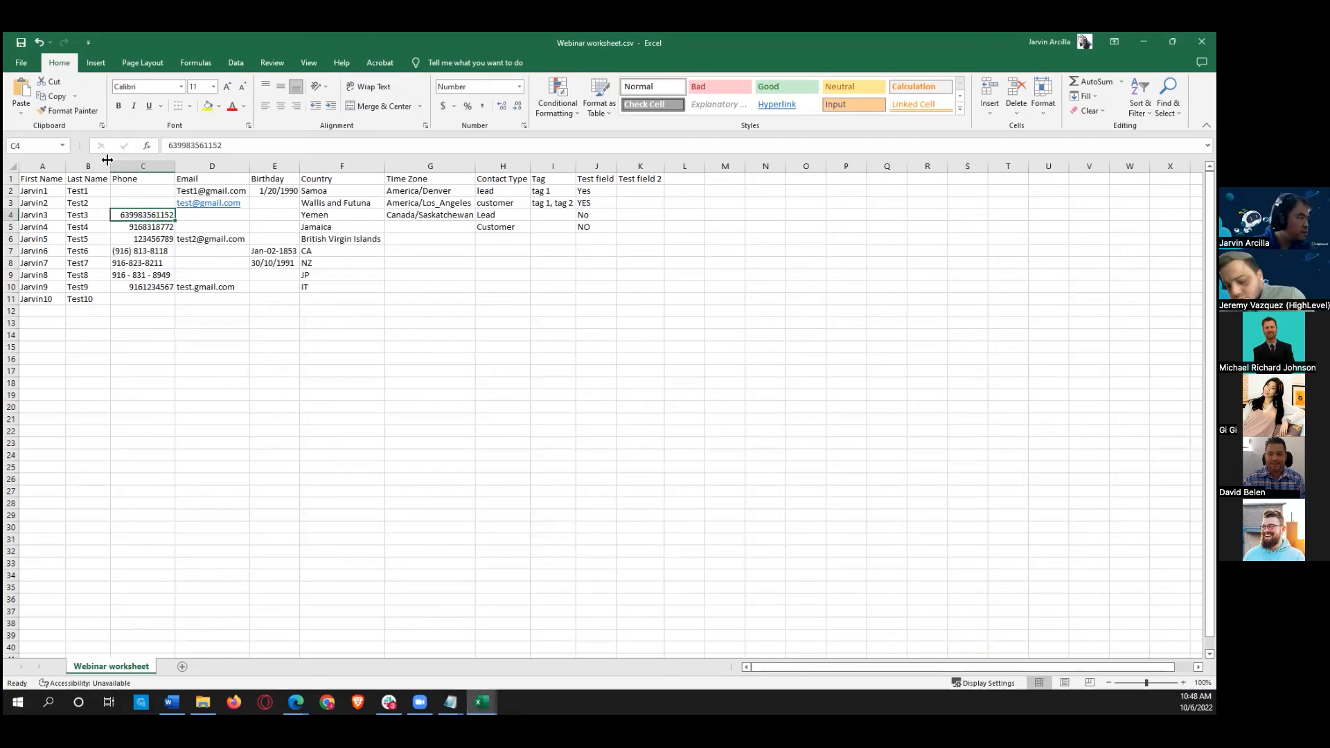
{"action": "left_click", "coordinate": [38, 227]}
{"action": "left_click", "coordinate": [104, 215]}
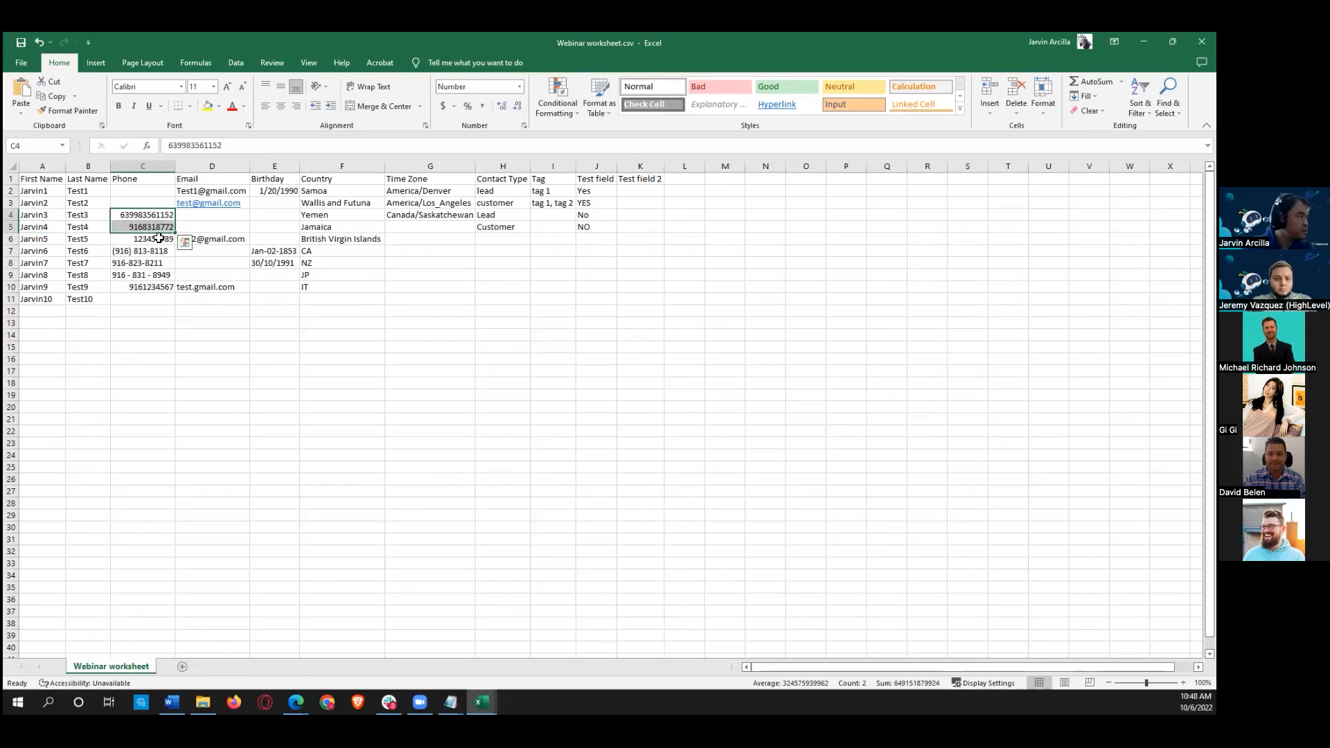
Step: Inspect the row 4 contact and the leading digits of its phone number in C4, comparing it with the neighbouring phone cells
{"action": "key", "text": "Left"}
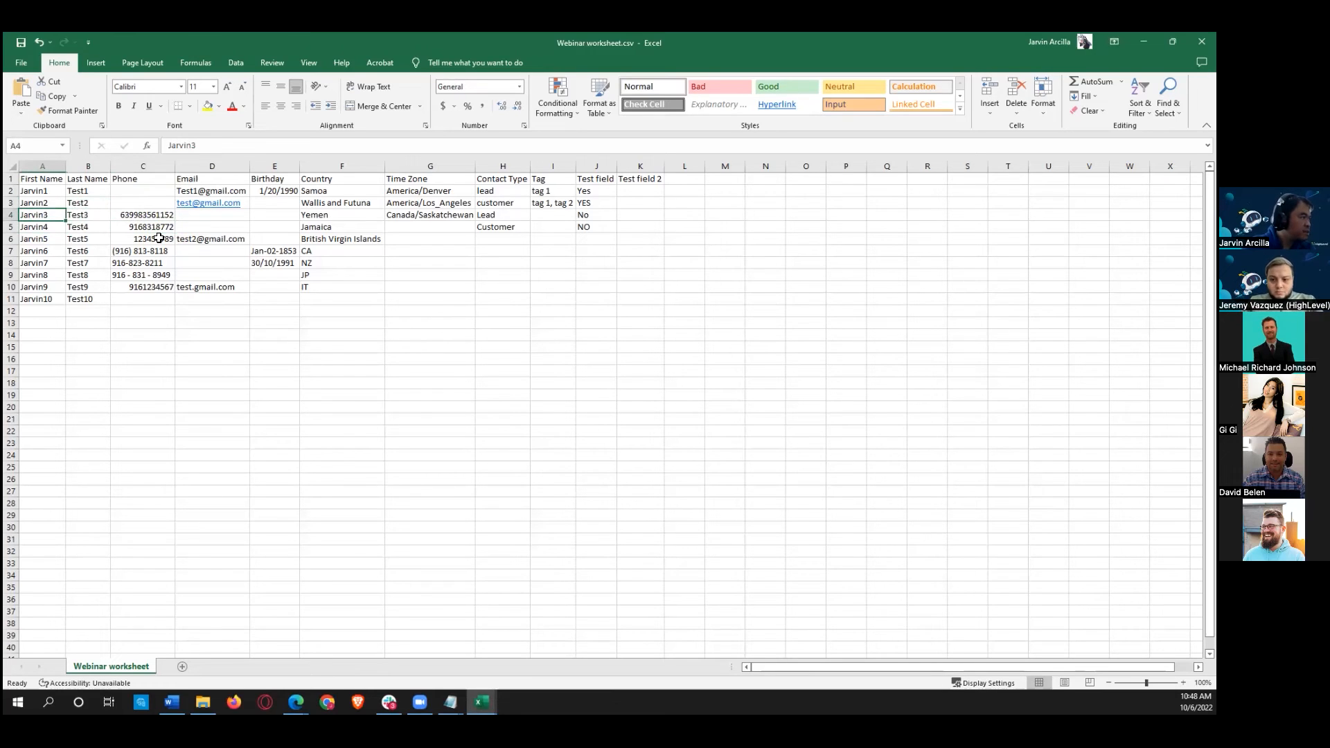
{"action": "key", "text": "Right"}
{"action": "key", "text": "Right"}
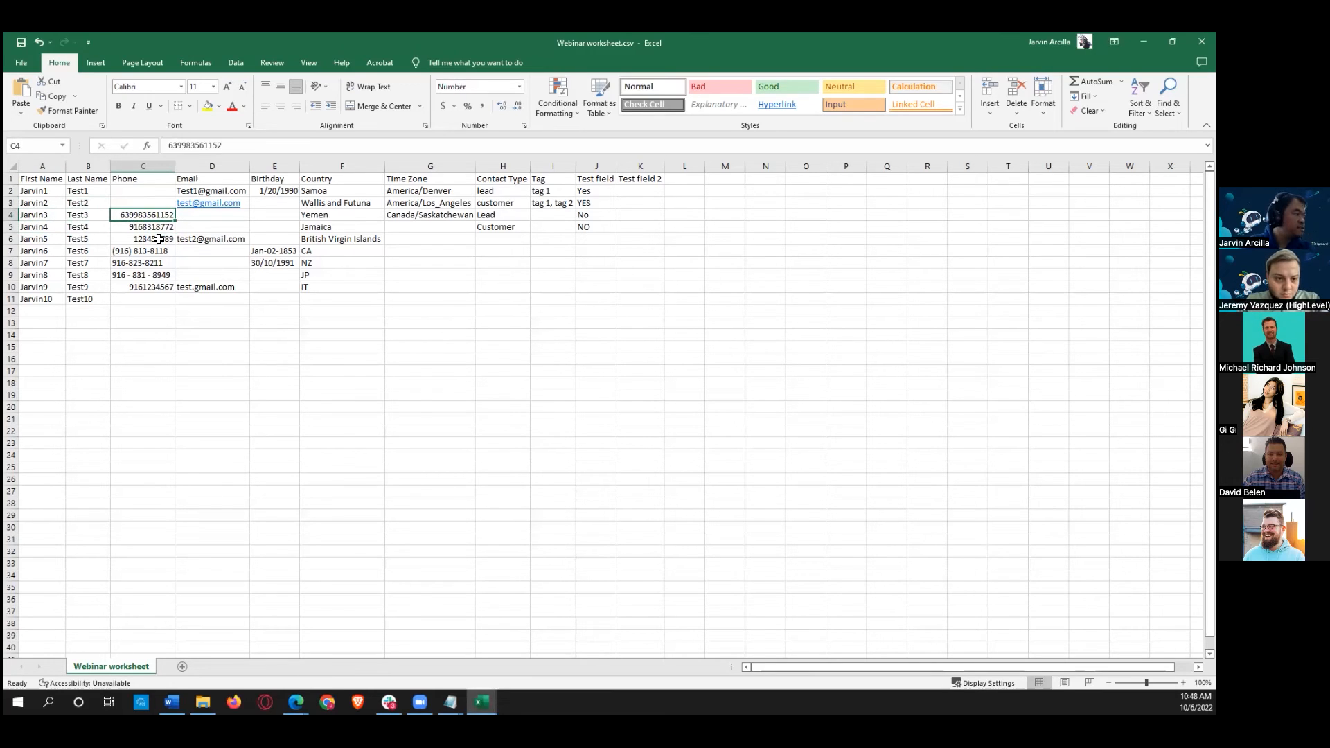
{"action": "left_click", "coordinate": [191, 147]}
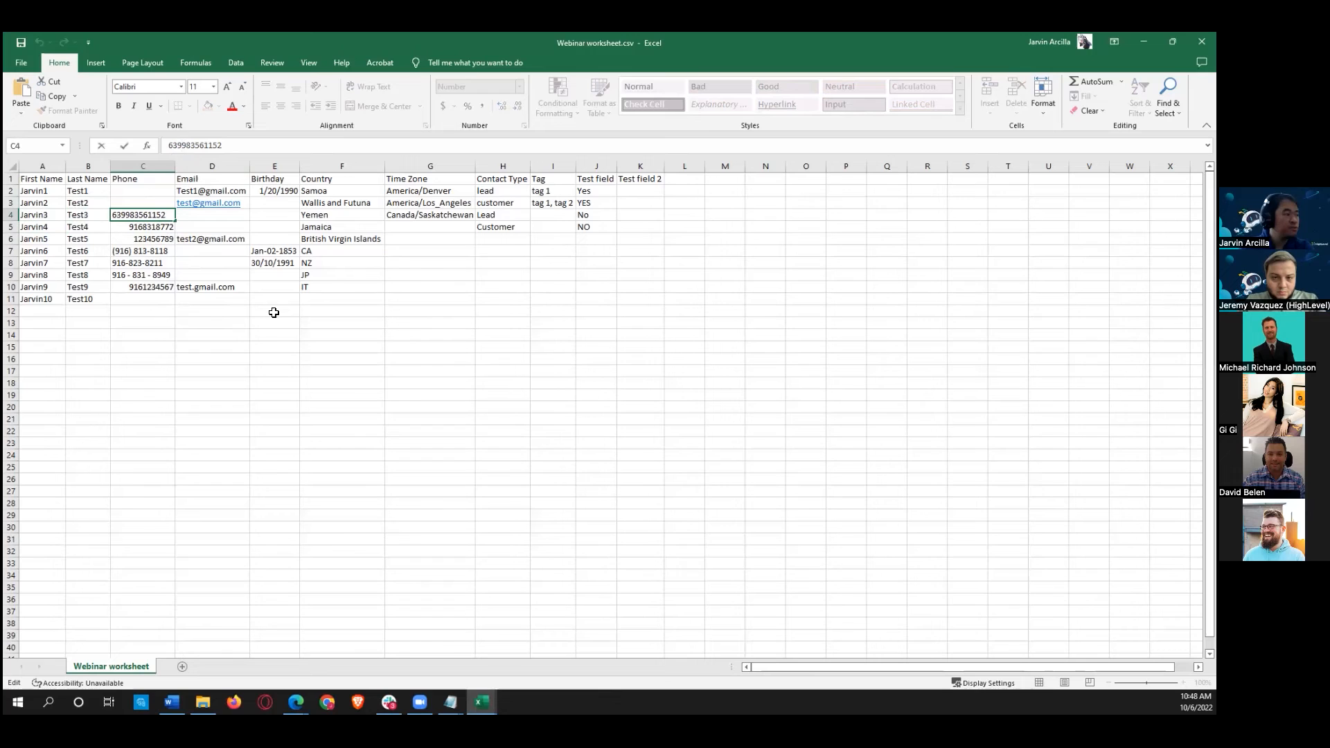
{"action": "left_click", "coordinate": [209, 227]}
{"action": "key", "text": "Up"}
{"action": "key", "text": "Left"}
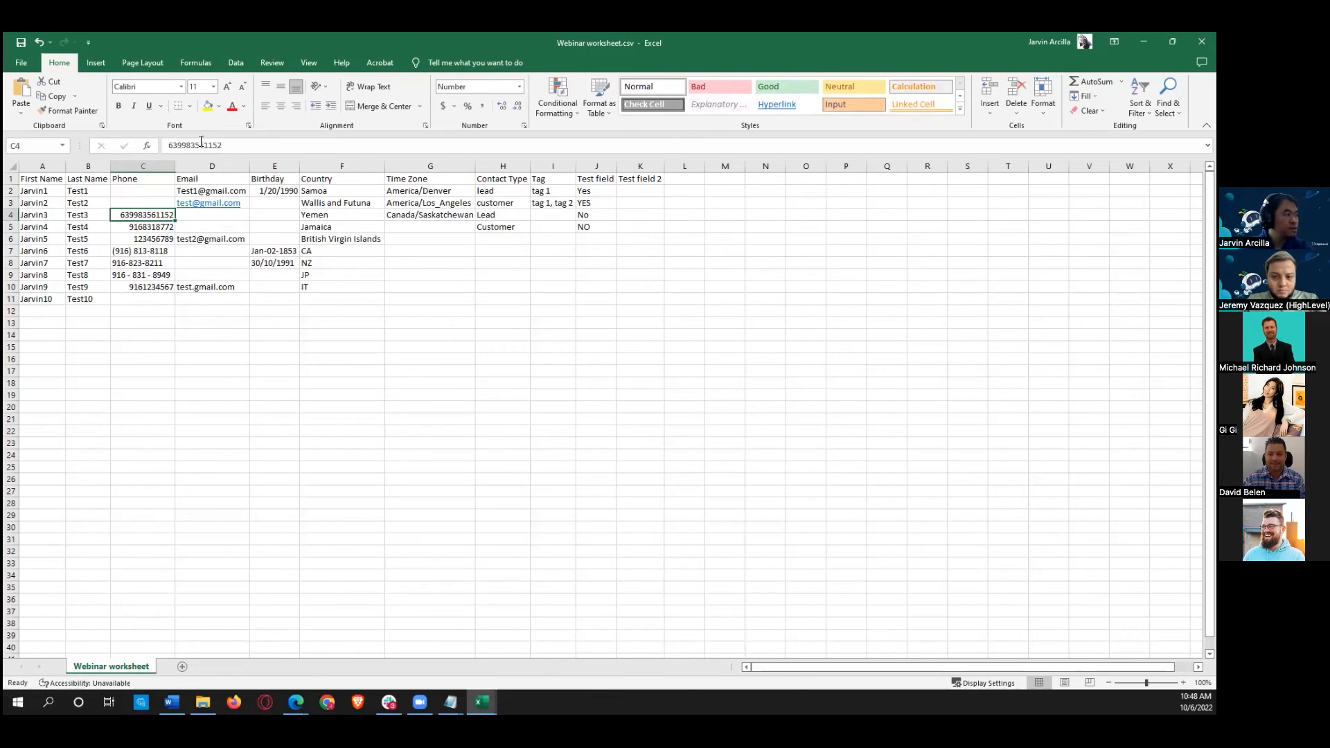
{"action": "left_click", "coordinate": [173, 146]}
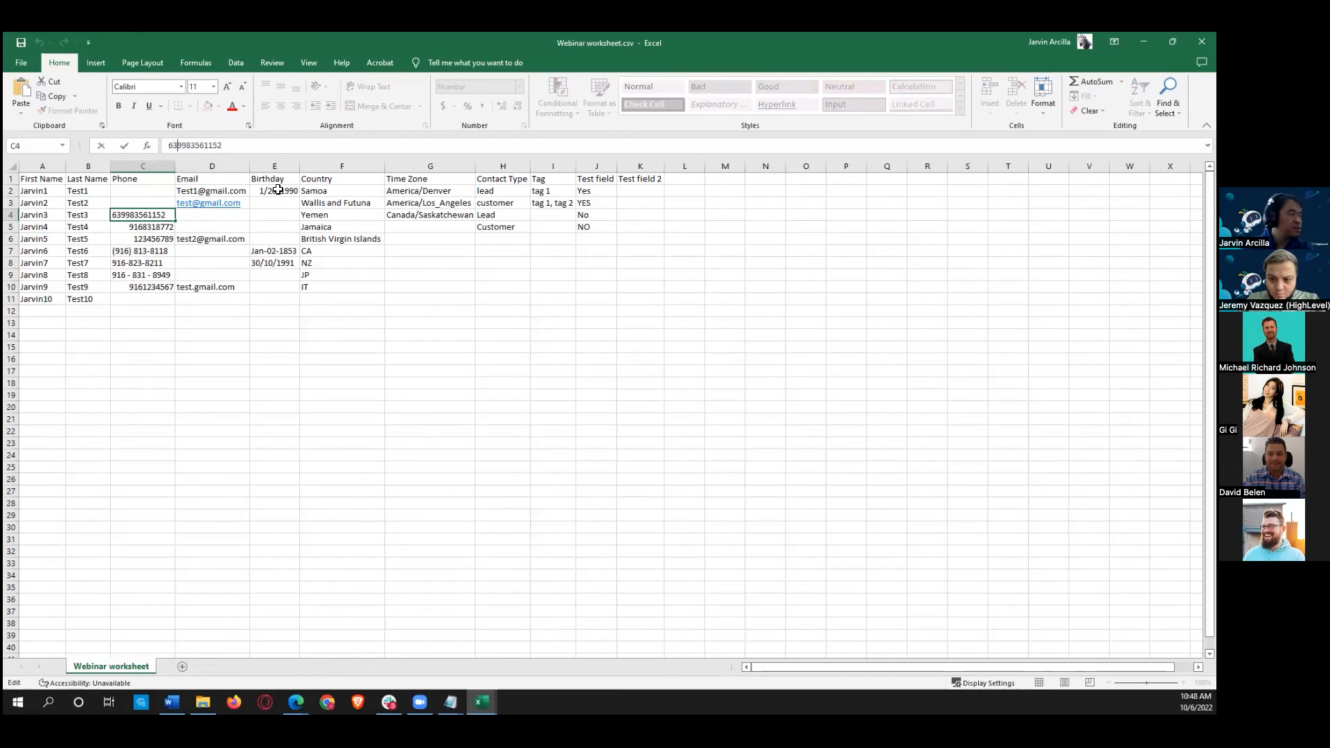
{"action": "left_click", "coordinate": [180, 238]}
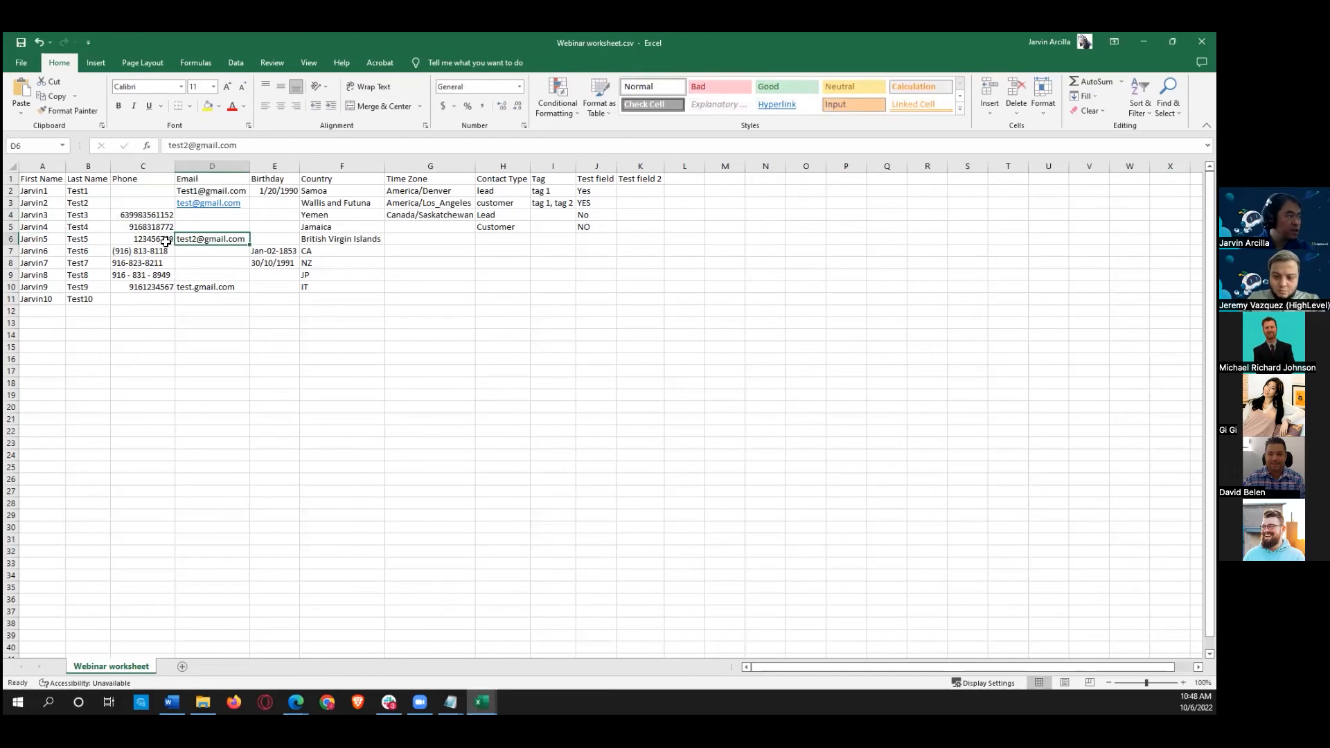
{"action": "left_click", "coordinate": [151, 221]}
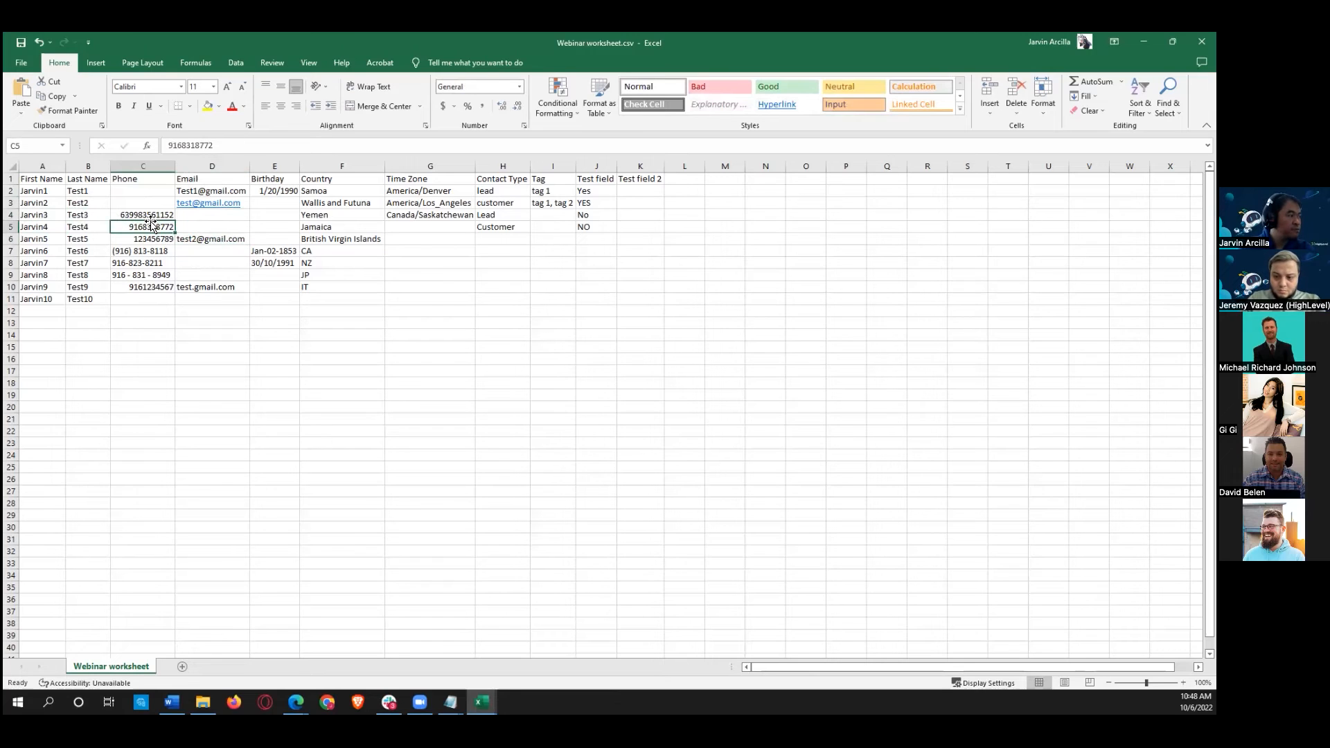
Step: Remove the country code 63 from the start of the phone number in C4
{"action": "left_click", "coordinate": [174, 145]}
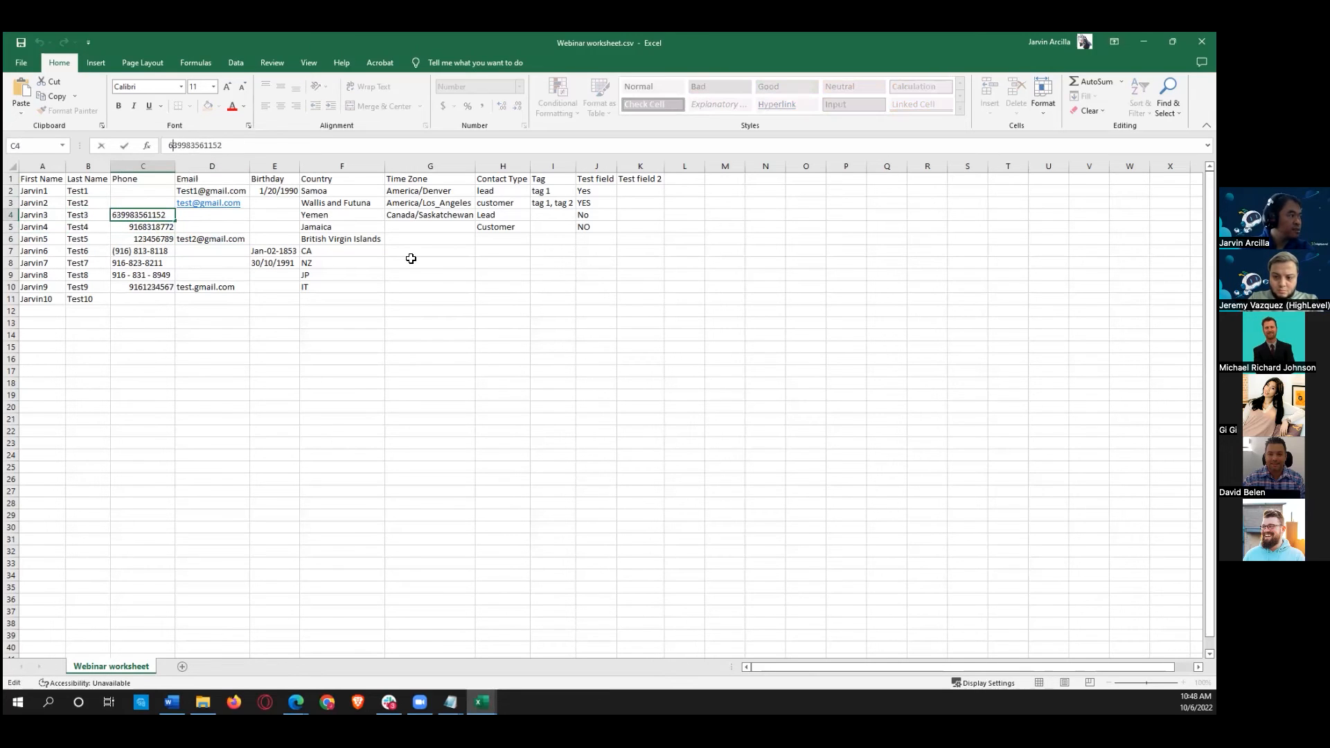
{"action": "key", "text": "BackSpace"}
{"action": "key", "text": "BackSpace"}
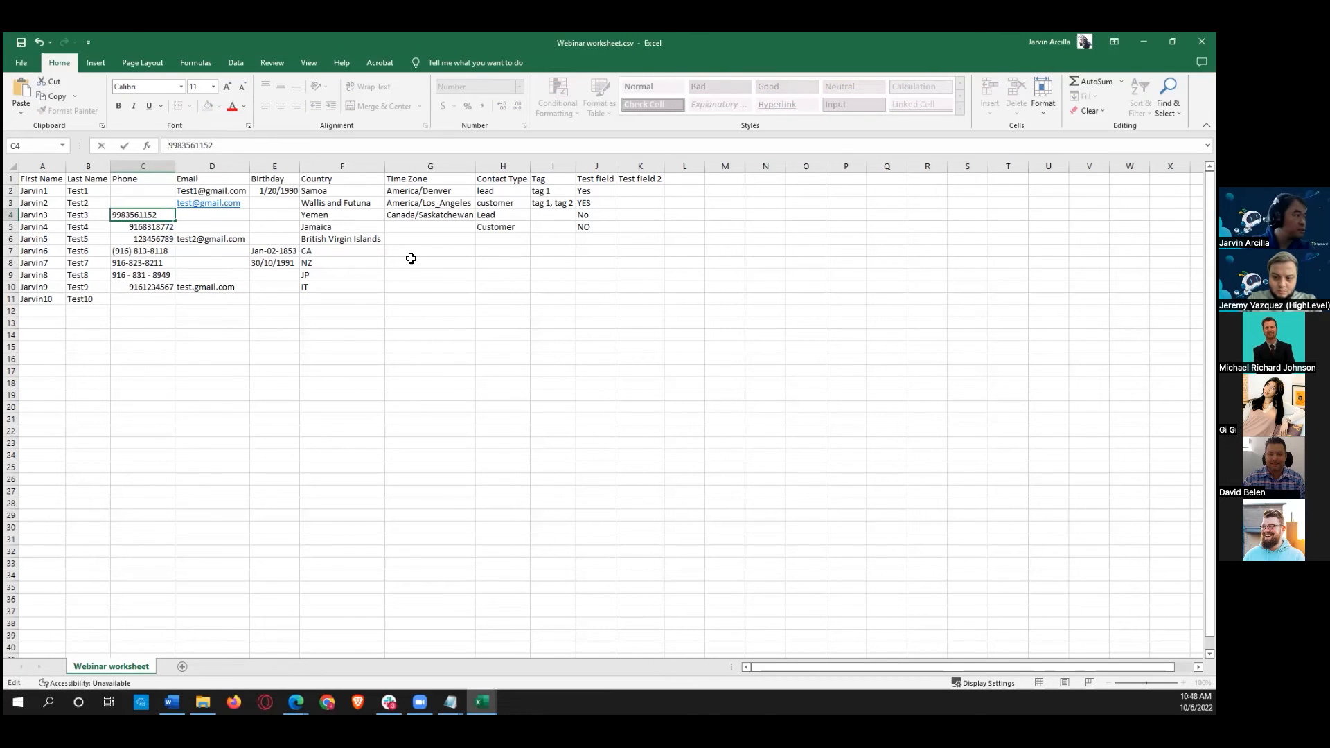
{"action": "left_click", "coordinate": [222, 324]}
Step: Restore the country code 63 in C4's phone number and put a plus sign in front of it
{"action": "left_click", "coordinate": [159, 216]}
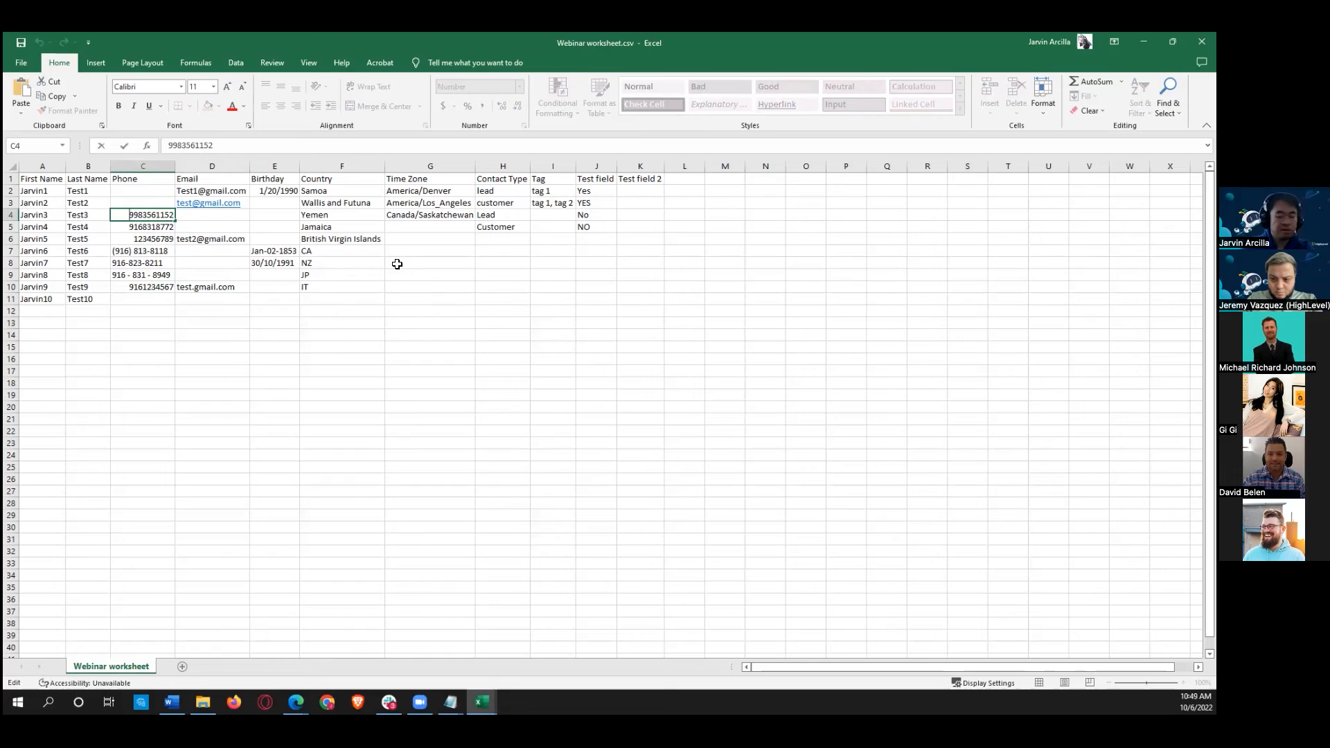
{"action": "type", "text": "6"}
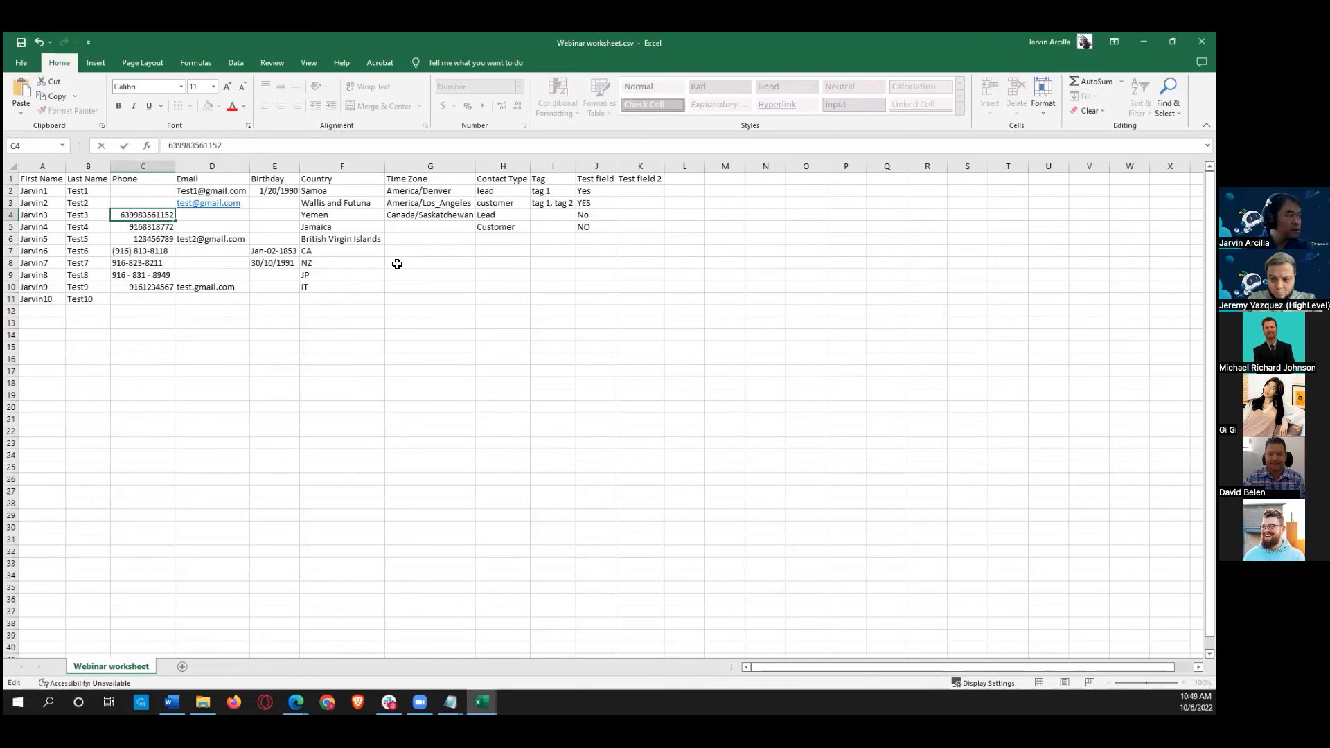
{"action": "type", "text": "3"}
{"action": "key", "text": "Home"}
{"action": "type", "text": "+"}
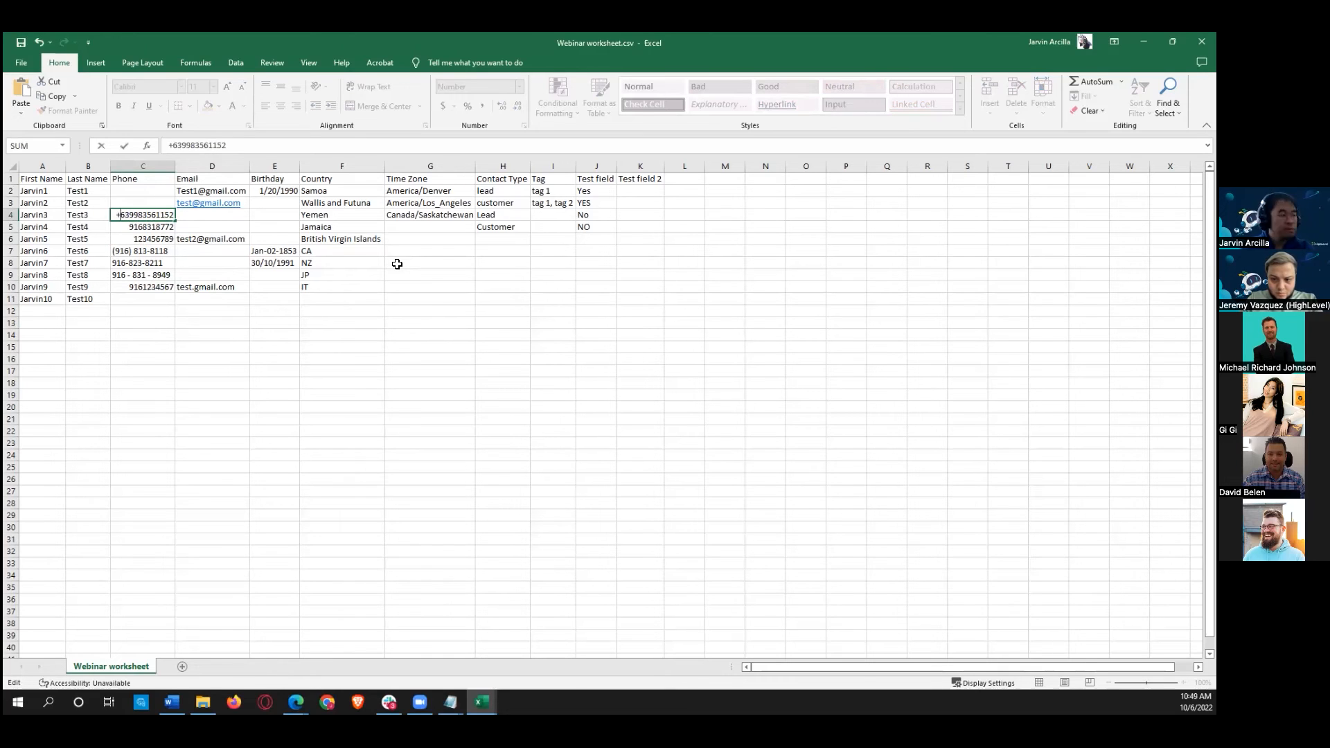
Step: Undo the plus sign added to C4's phone number and discard the open cell edit
{"action": "left_click", "coordinate": [134, 231]}
{"action": "key", "text": "ctrl+z"}
{"action": "left_click", "coordinate": [200, 223]}
{"action": "key", "text": "ctrl+z"}
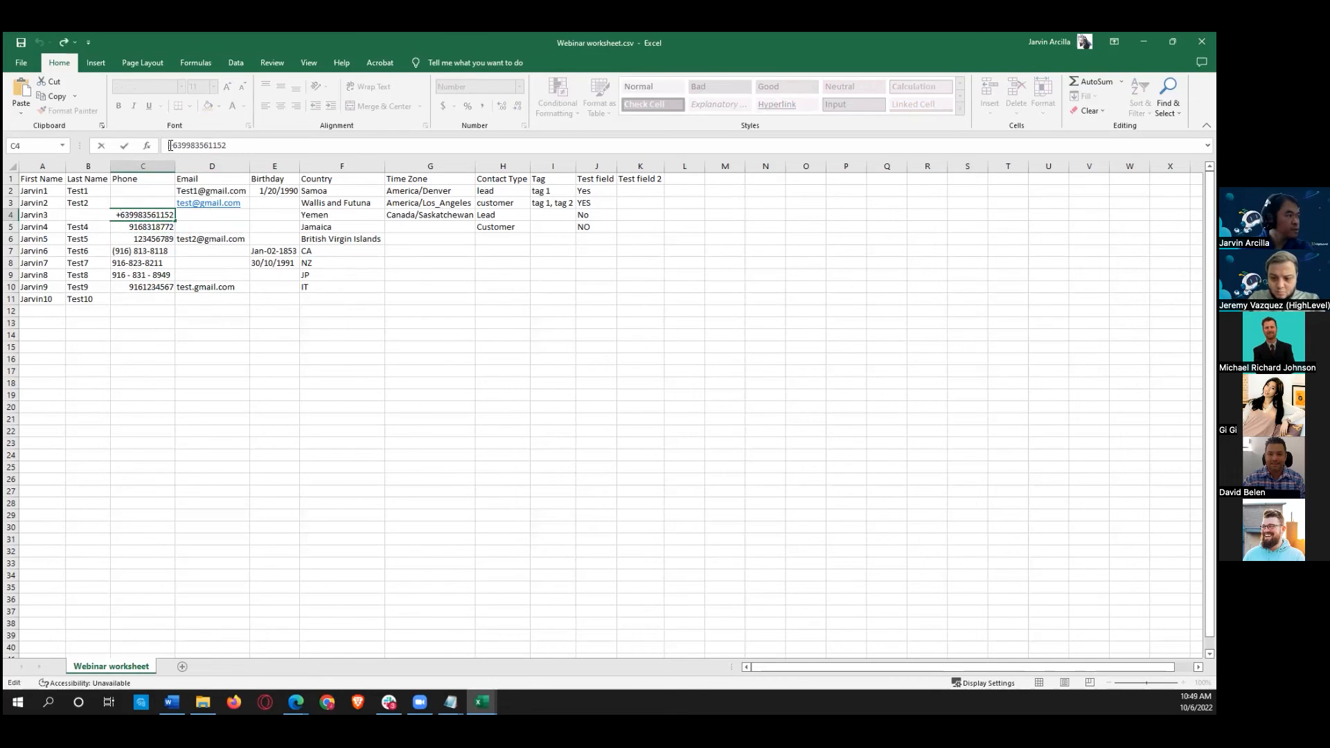
{"action": "key", "text": "Escape"}
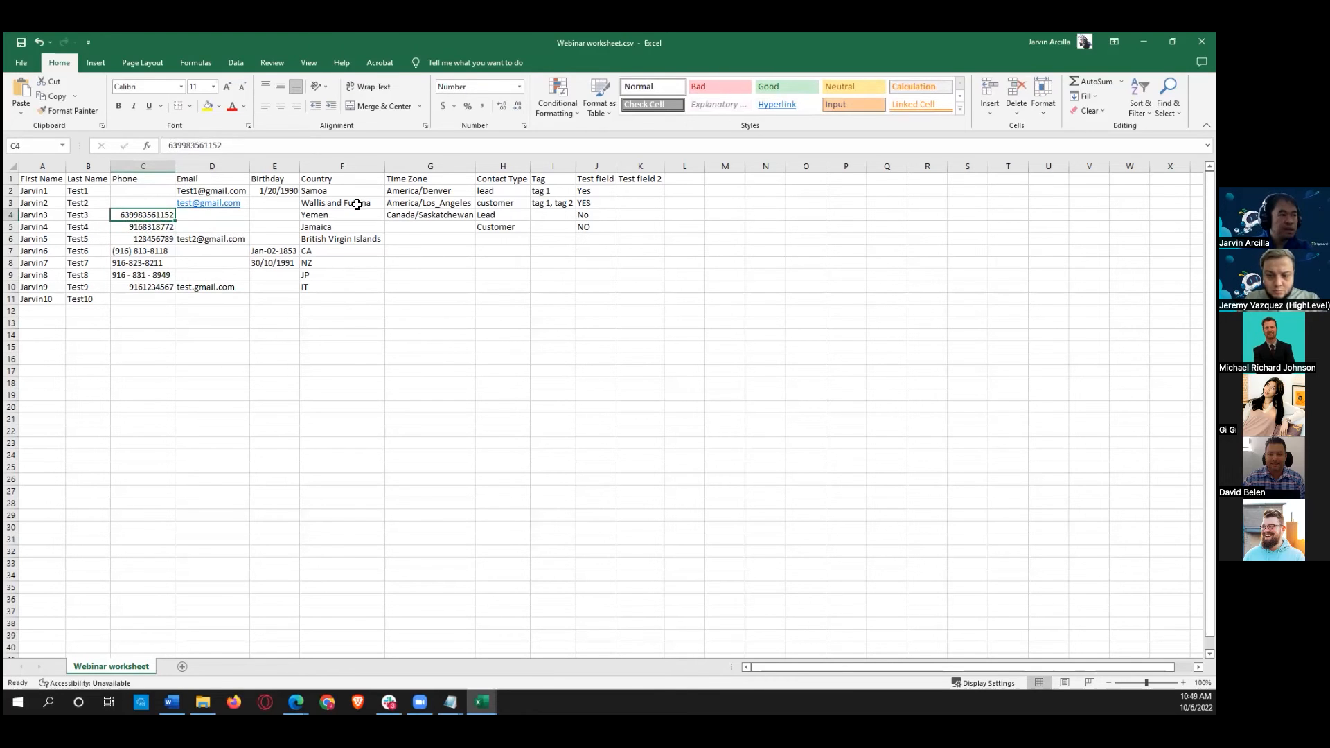
Step: Prefix the phone number in C4 with an apostrophe and a plus sign to store it as text
{"action": "left_click", "coordinate": [215, 146]}
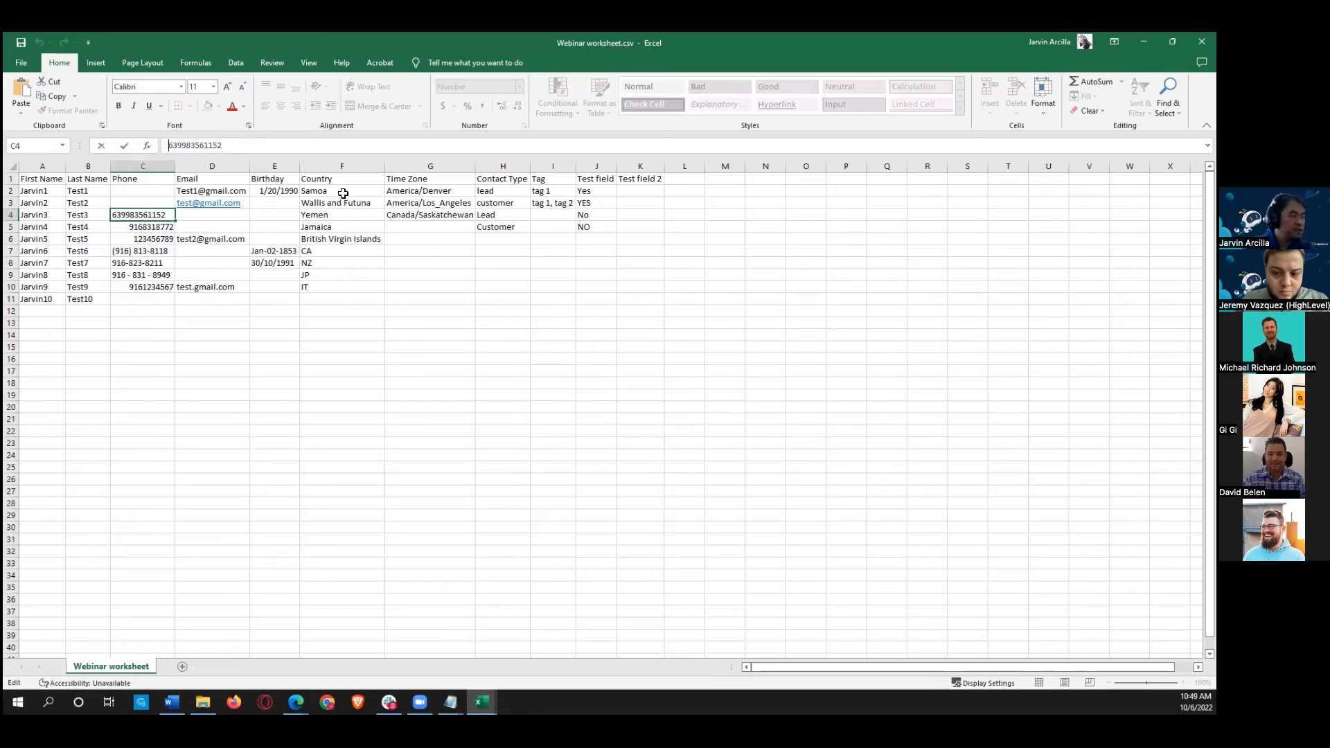
{"action": "type", "text": "'"}
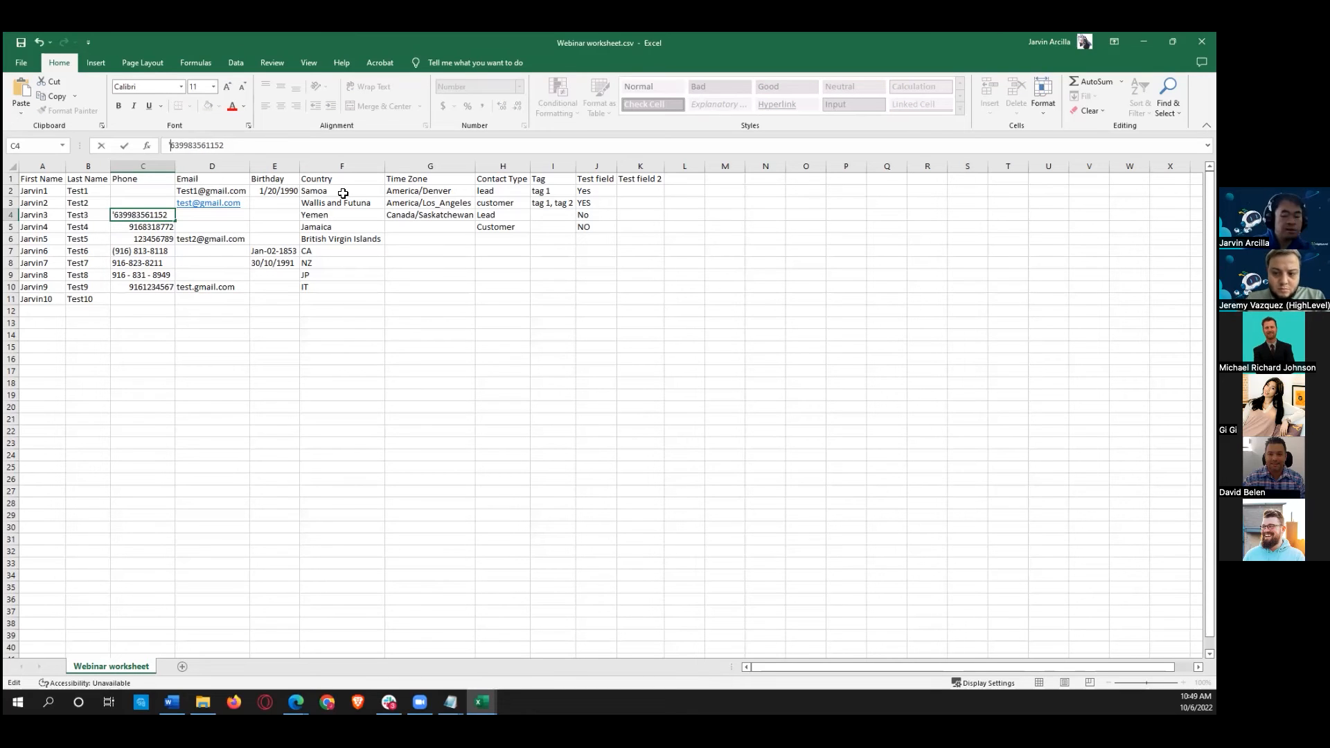
{"action": "type", "text": "+"}
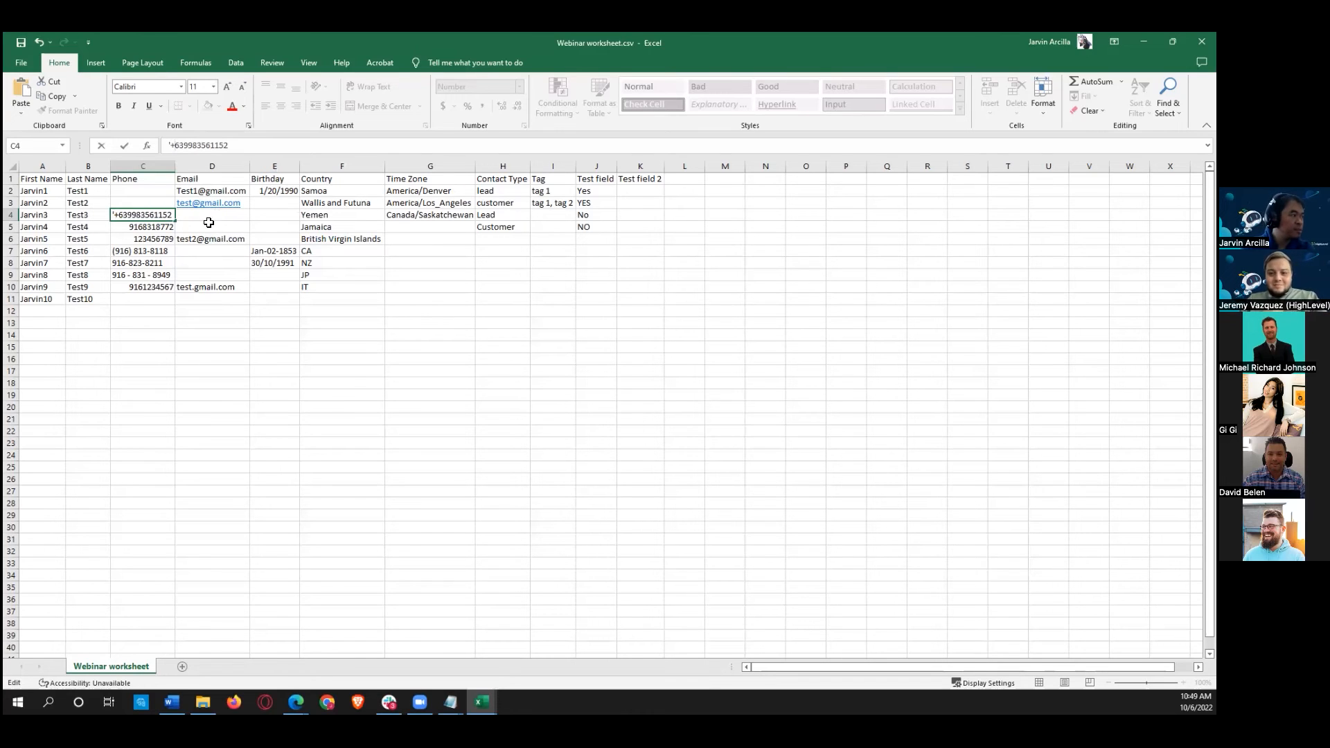
{"action": "left_click", "coordinate": [117, 214]}
{"action": "left_click", "coordinate": [230, 217]}
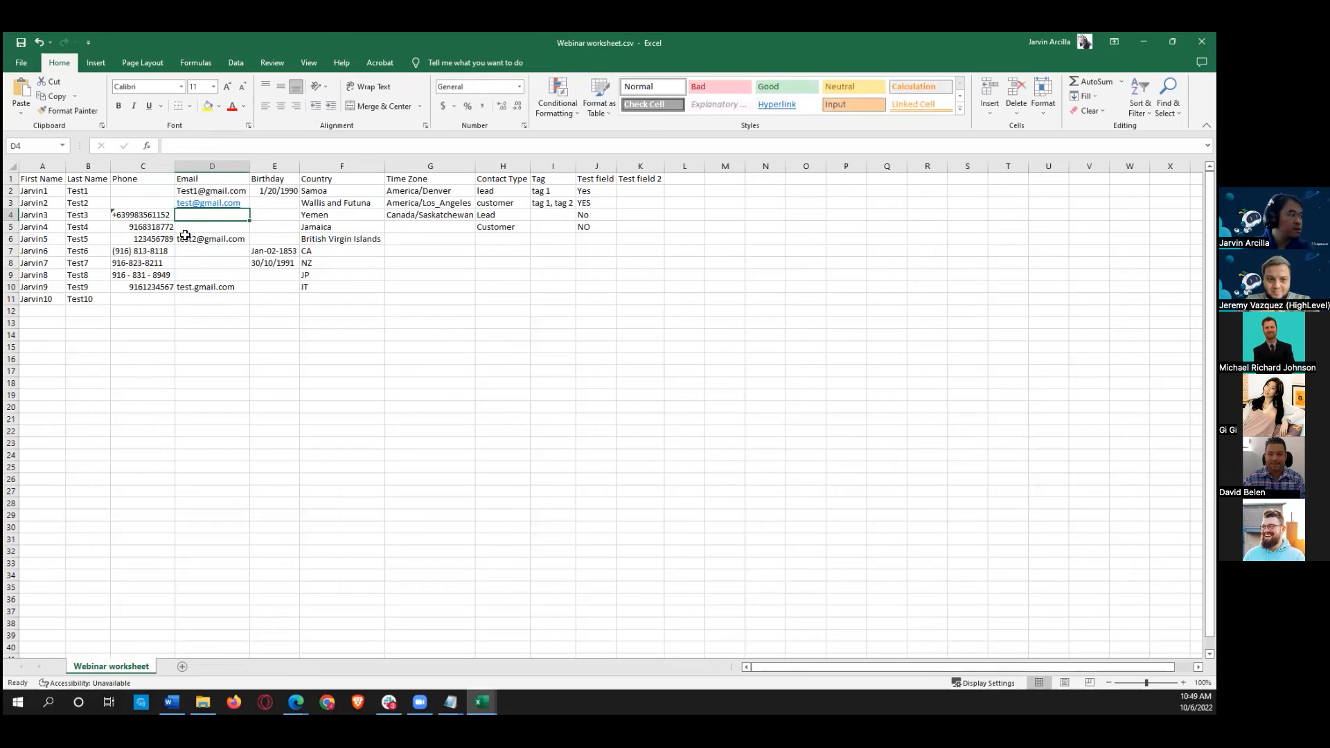
Step: Highlight the country code 63 after the plus sign in C4, leaving the cell's content as it is
{"action": "key", "text": "Left"}
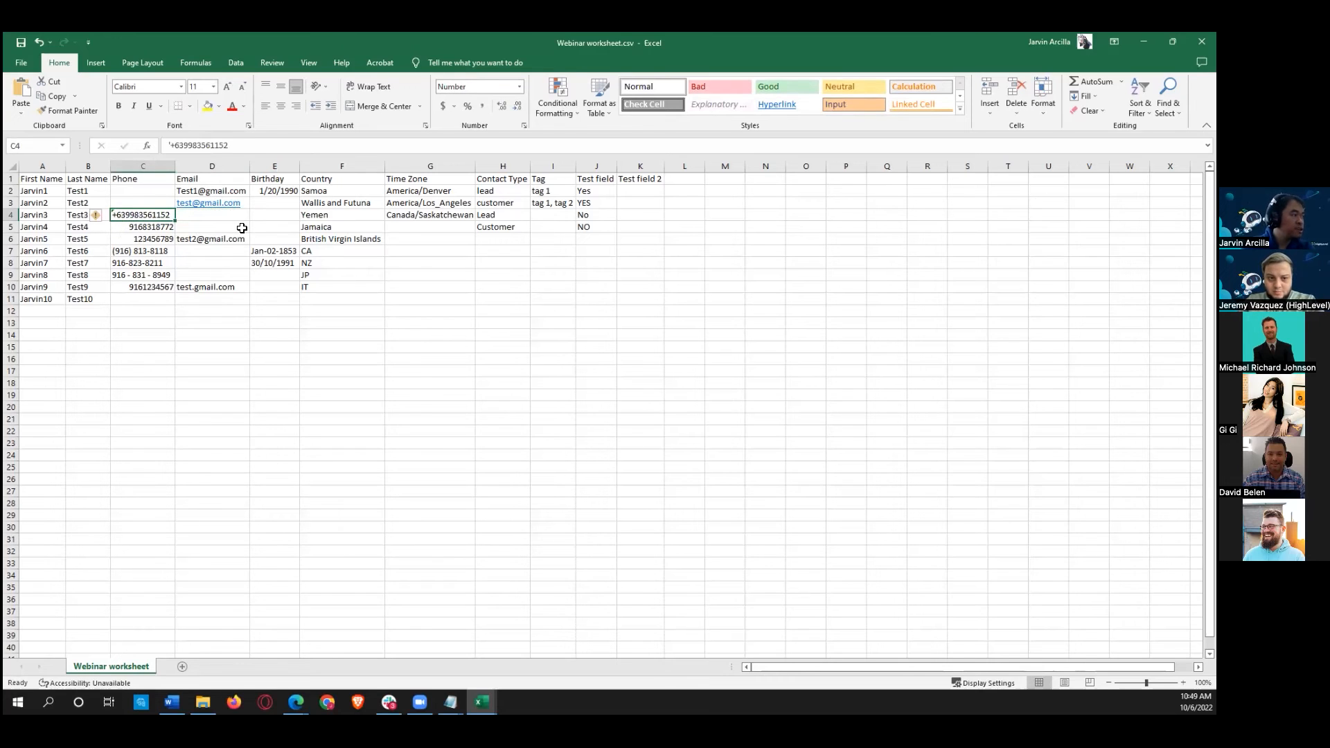
{"action": "left_click", "coordinate": [180, 145]}
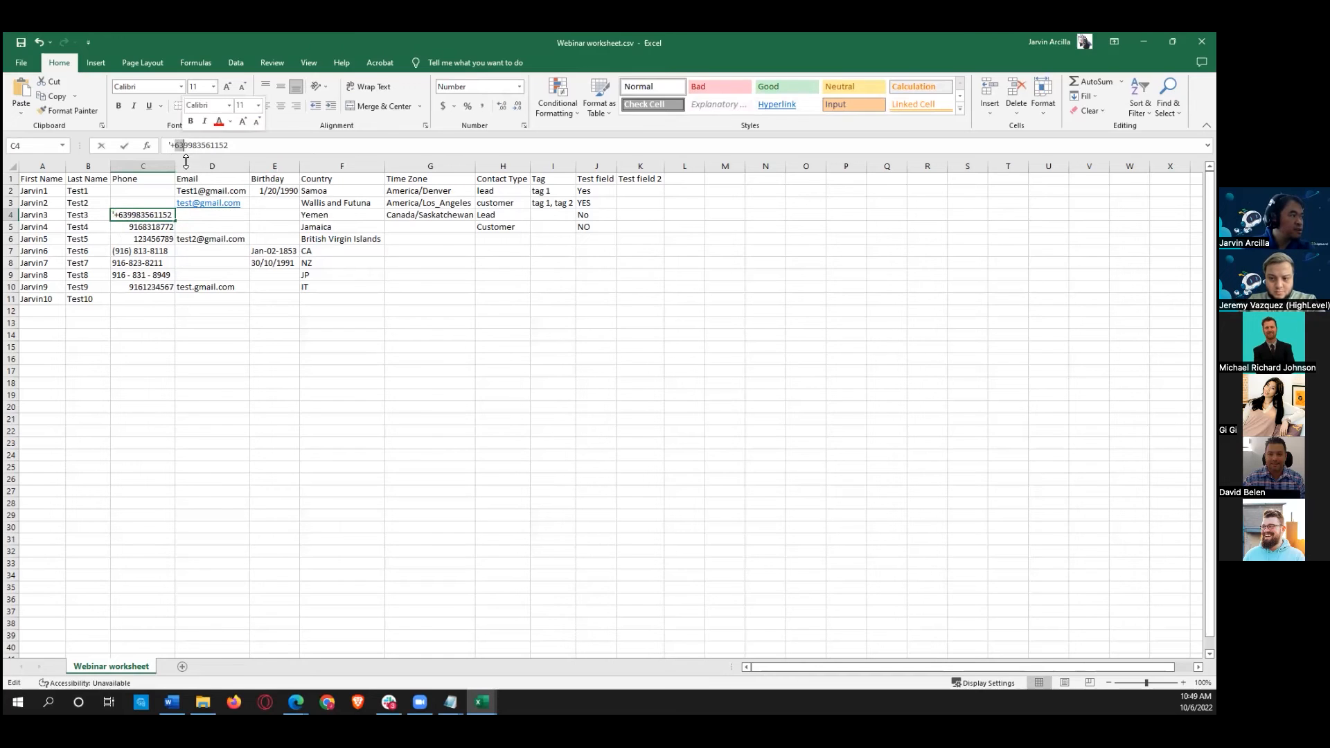
{"action": "left_click", "coordinate": [206, 236]}
{"action": "left_click", "coordinate": [205, 228]}
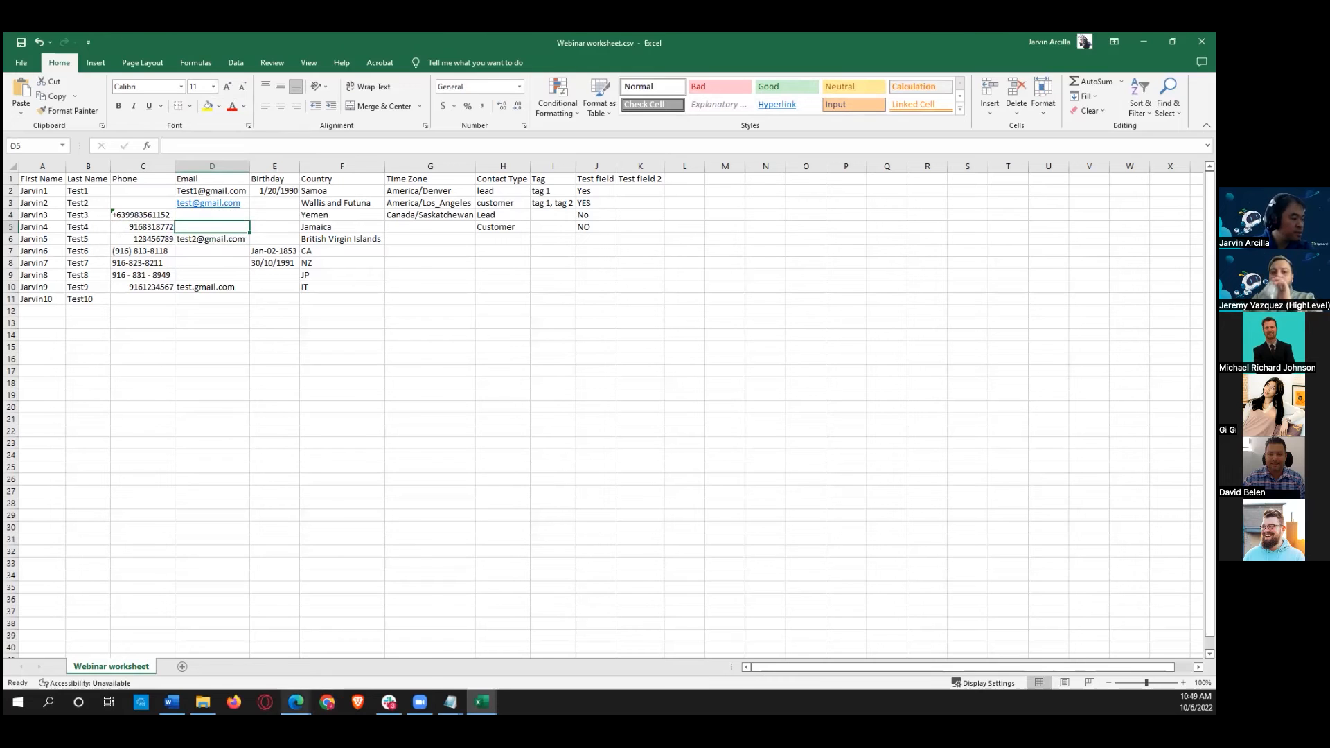
Step: Switch to HighLevel and review the import error entries for lines 4 and 5
{"action": "mouse_move", "coordinate": [296, 702]}
{"action": "left_click", "coordinate": [339, 670]}
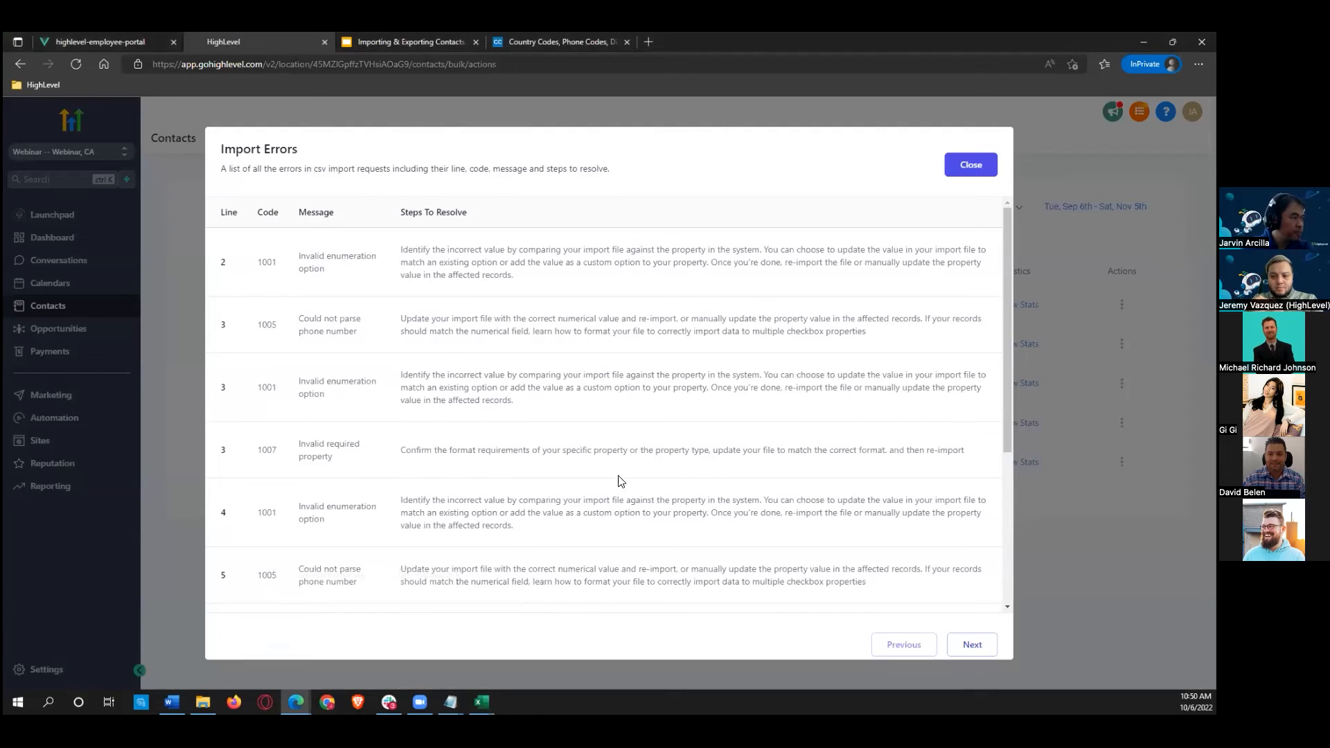
{"action": "scroll", "coordinate": [293, 409], "scroll_direction": "down", "scroll_amount": 3}
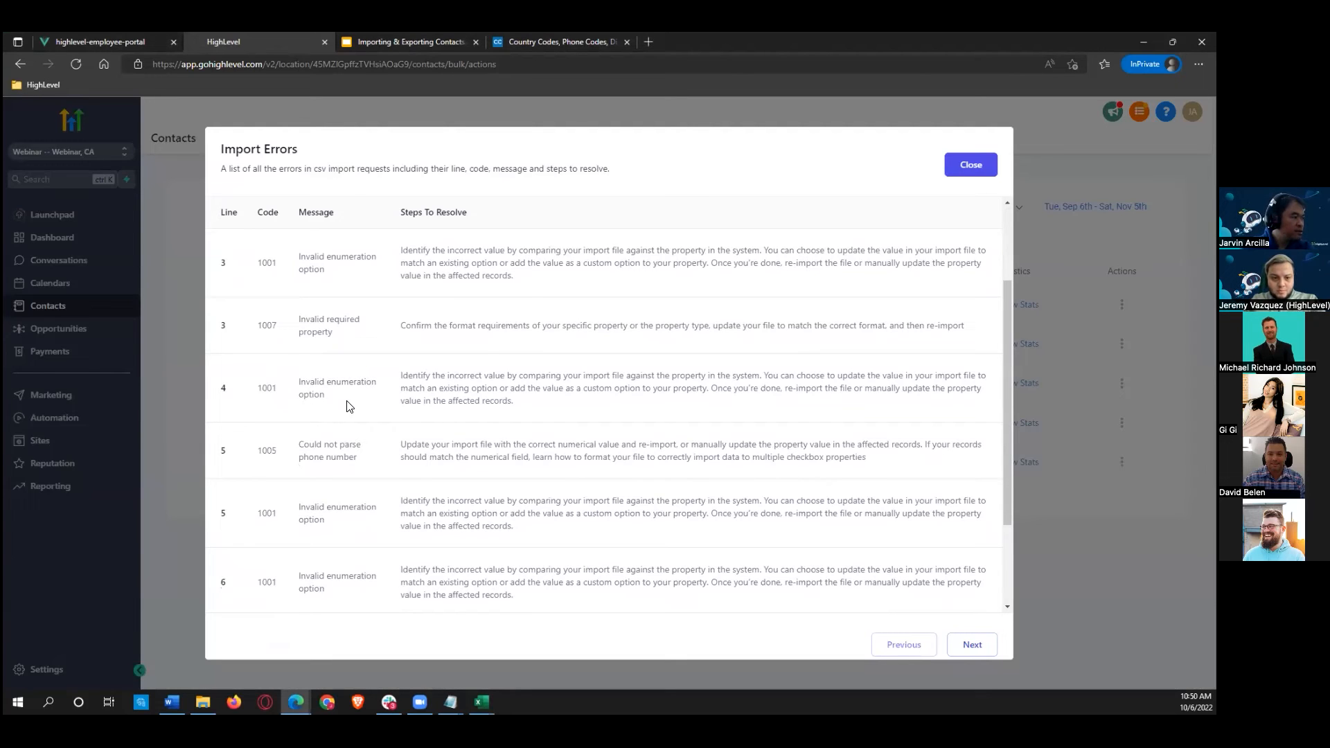
Step: Switch back to Webinar worksheet.csv in Excel and check the row 5 values from Phone across to Test field
{"action": "key", "text": "alt+Tab"}
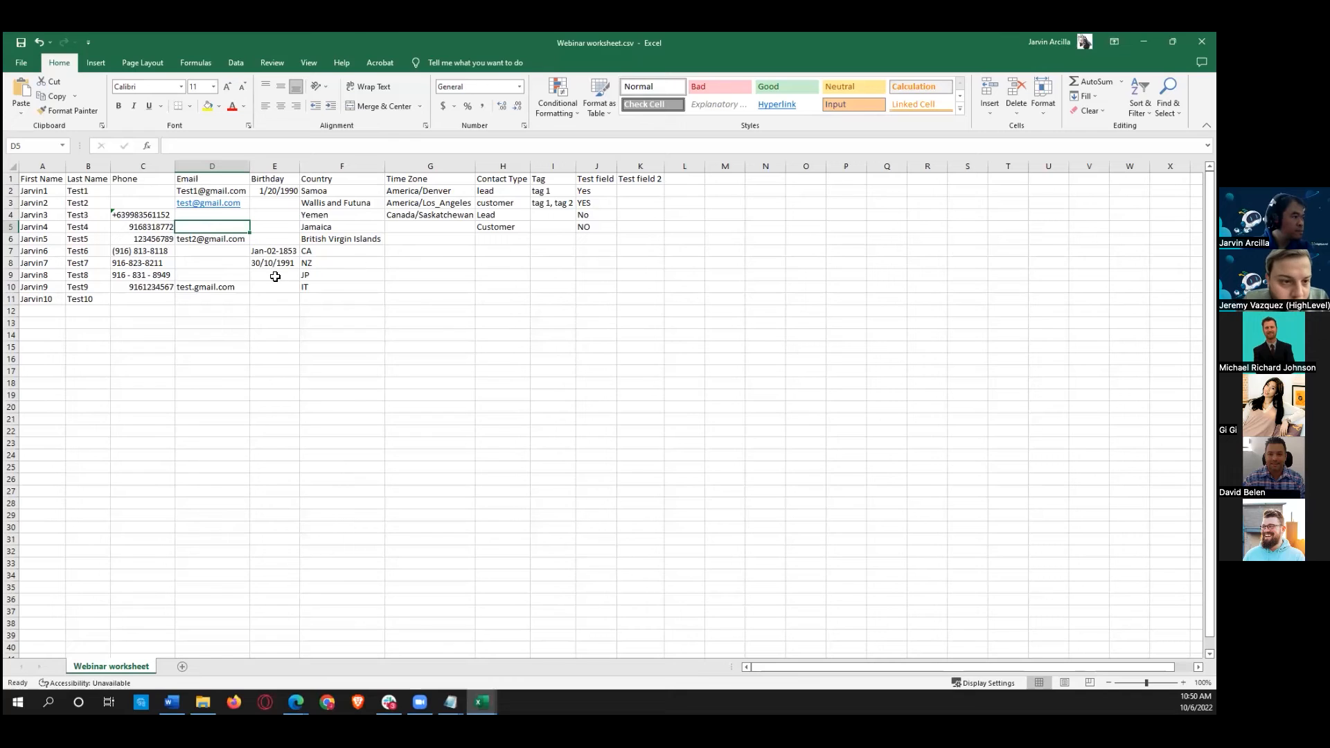
{"action": "key", "text": "Left"}
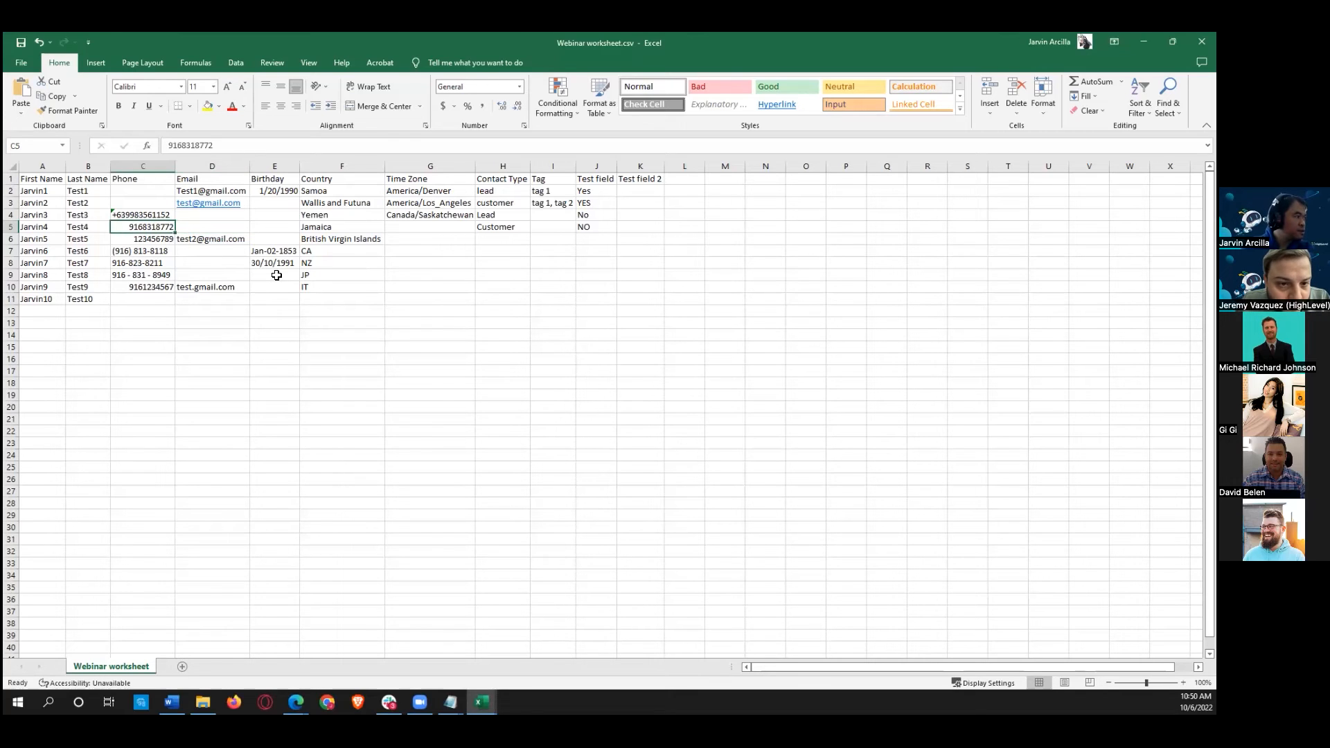
{"action": "key", "text": "Right"}
{"action": "key", "text": "Right"}
{"action": "key", "text": "Right"}
{"action": "key", "text": "Right"}
{"action": "key", "text": "Right"}
{"action": "key", "text": "Right"}
{"action": "key", "text": "Right"}
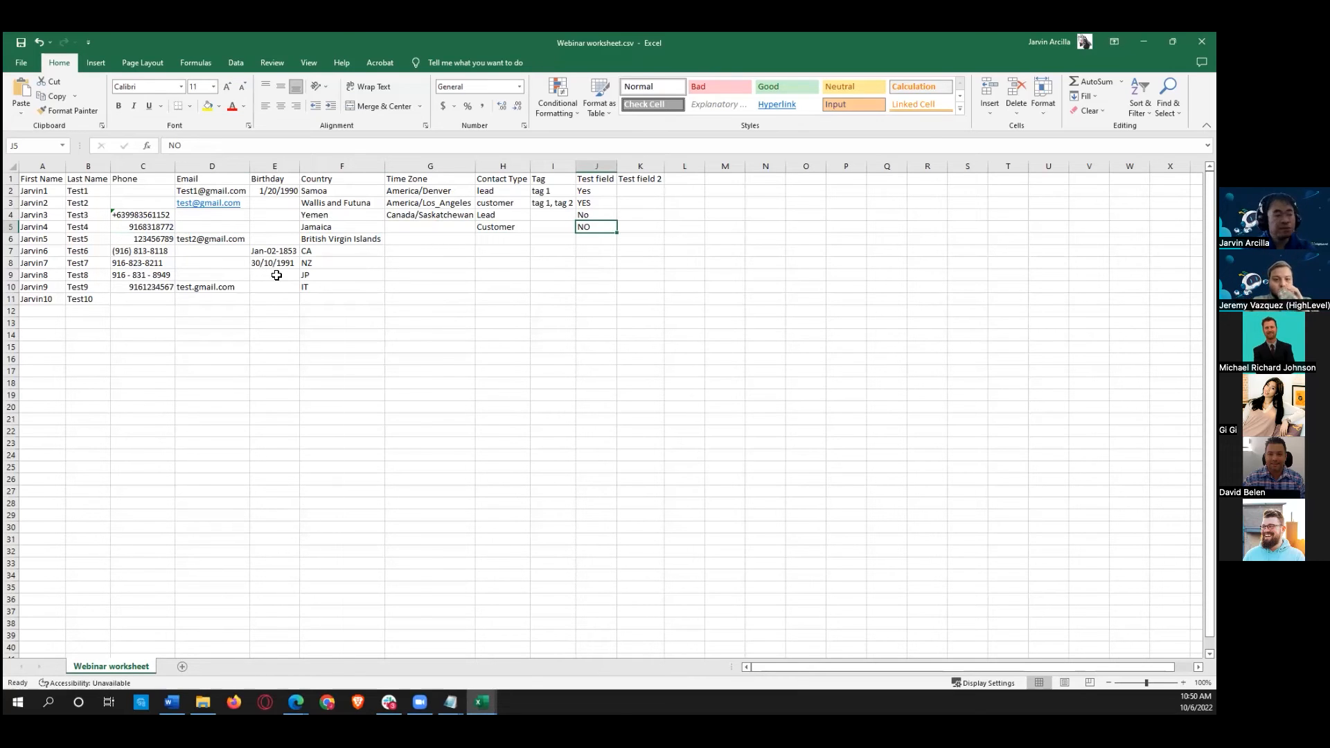
{"action": "key", "text": "Left"}
{"action": "key", "text": "Left"}
{"action": "key", "text": "Left"}
{"action": "key", "text": "Left"}
{"action": "key", "text": "Left"}
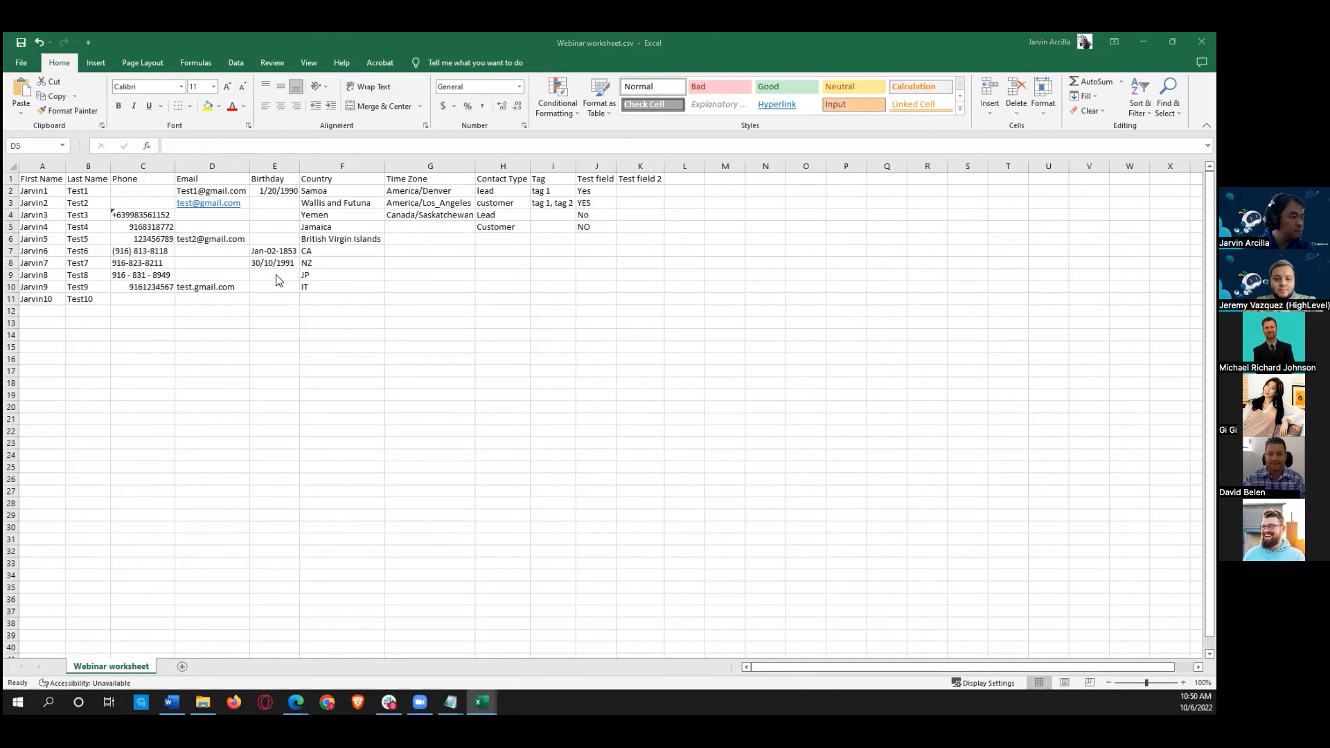
Step: Return to HighLevel's import errors and read the entries for lines 5 to 7
{"action": "key", "text": "alt+Tab"}
{"action": "scroll", "coordinate": [336, 317], "scroll_direction": "down", "scroll_amount": 1}
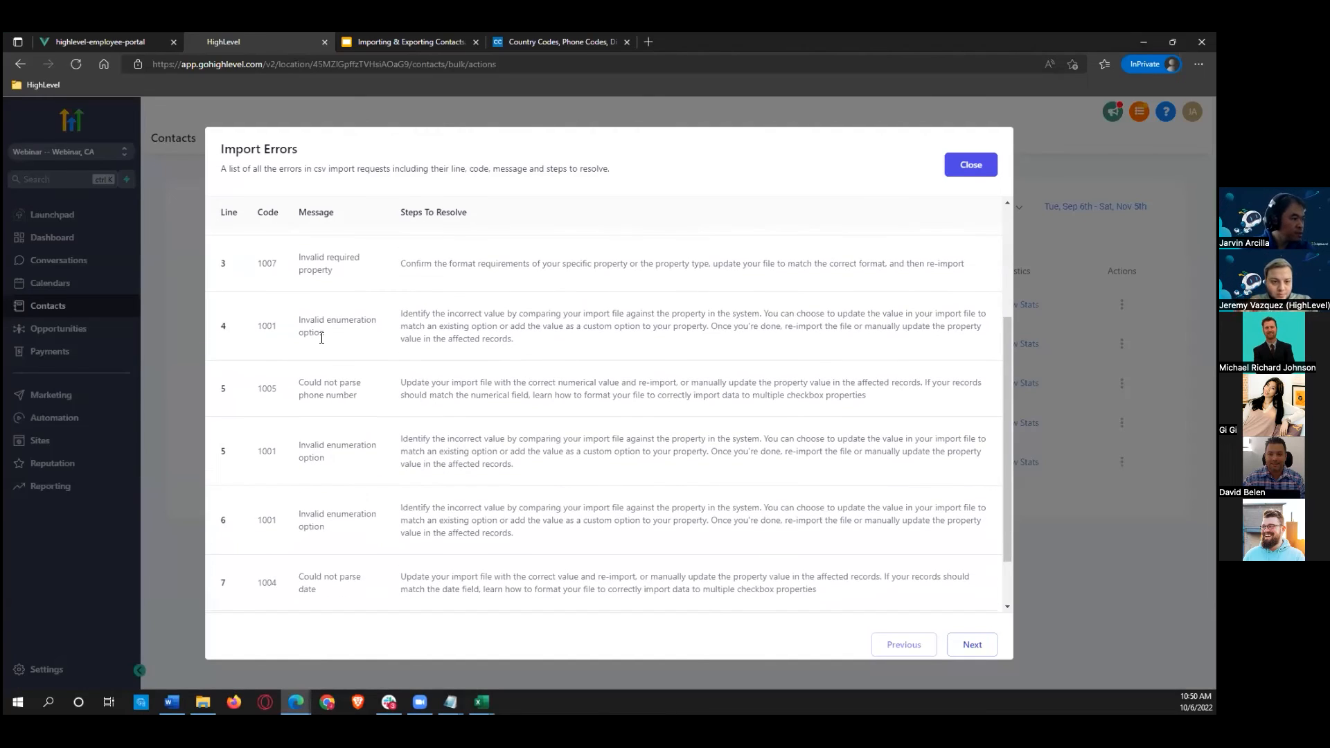
{"action": "scroll", "coordinate": [342, 364], "scroll_direction": "down", "scroll_amount": 2}
{"action": "scroll", "coordinate": [308, 394], "scroll_direction": "up", "scroll_amount": 1}
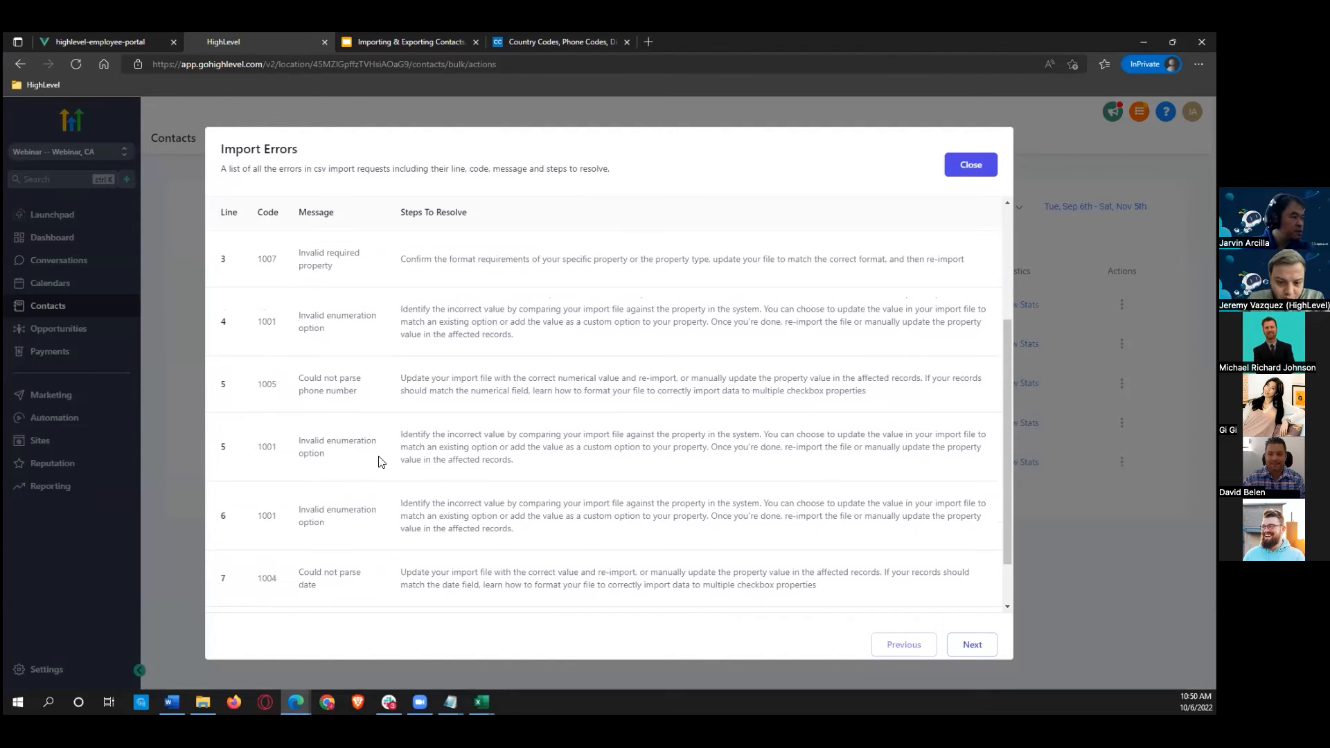
Step: Switch to the Excel worksheet and inspect the row 6 contact and the phone value in C6
{"action": "key", "text": "alt+Tab"}
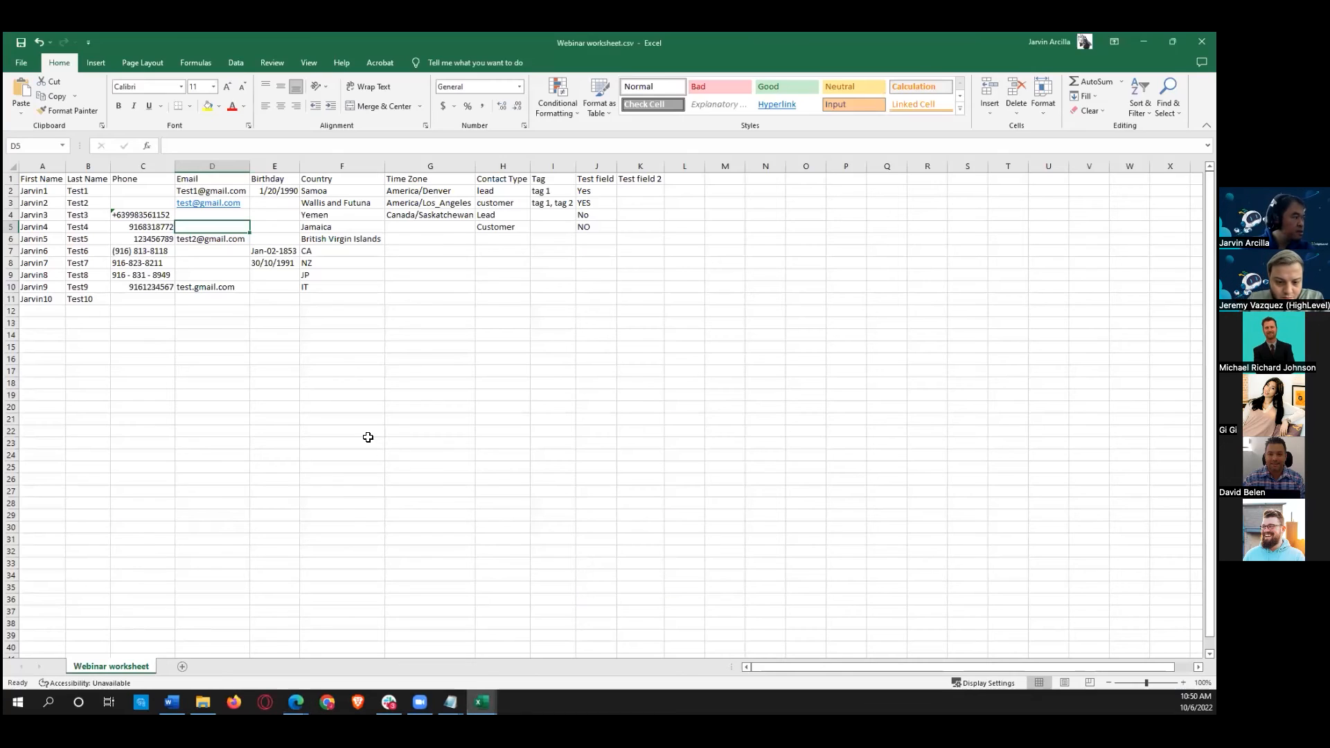
{"action": "left_click", "coordinate": [42, 253]}
{"action": "key", "text": "Up"}
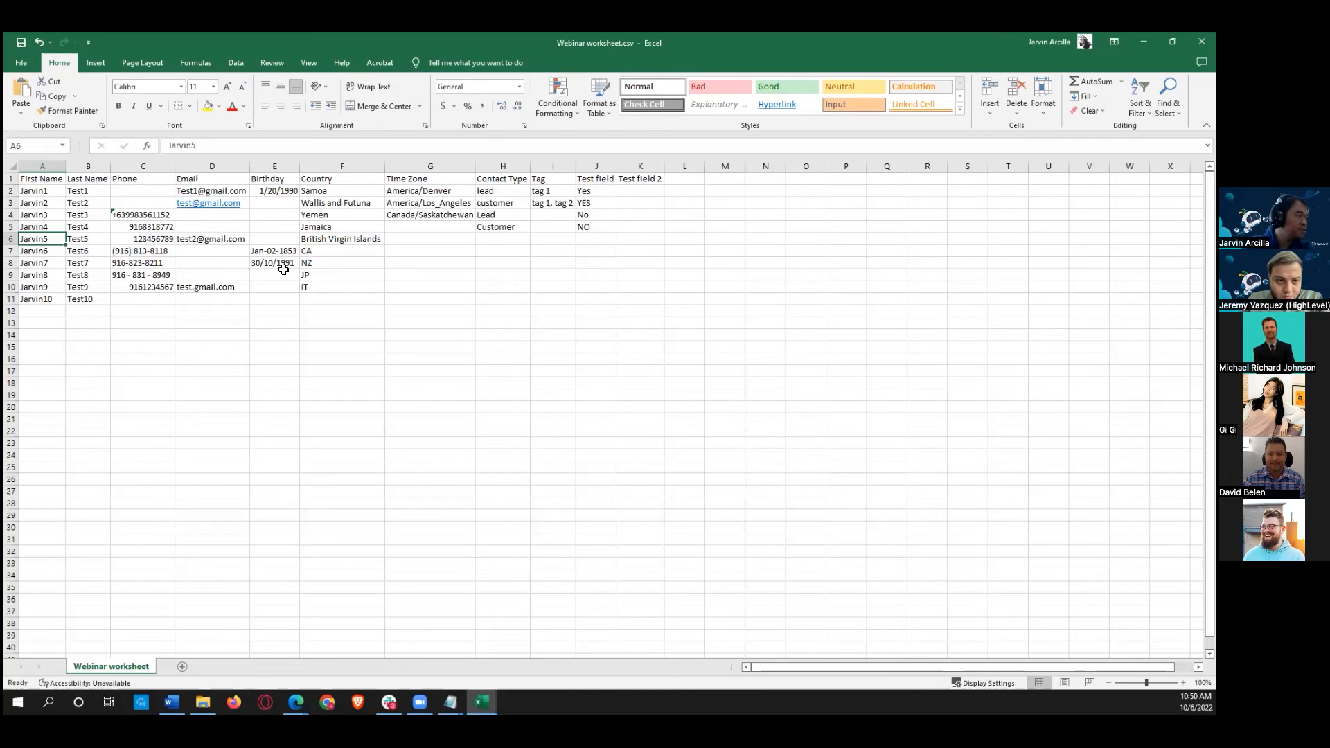
{"action": "left_click", "coordinate": [158, 243]}
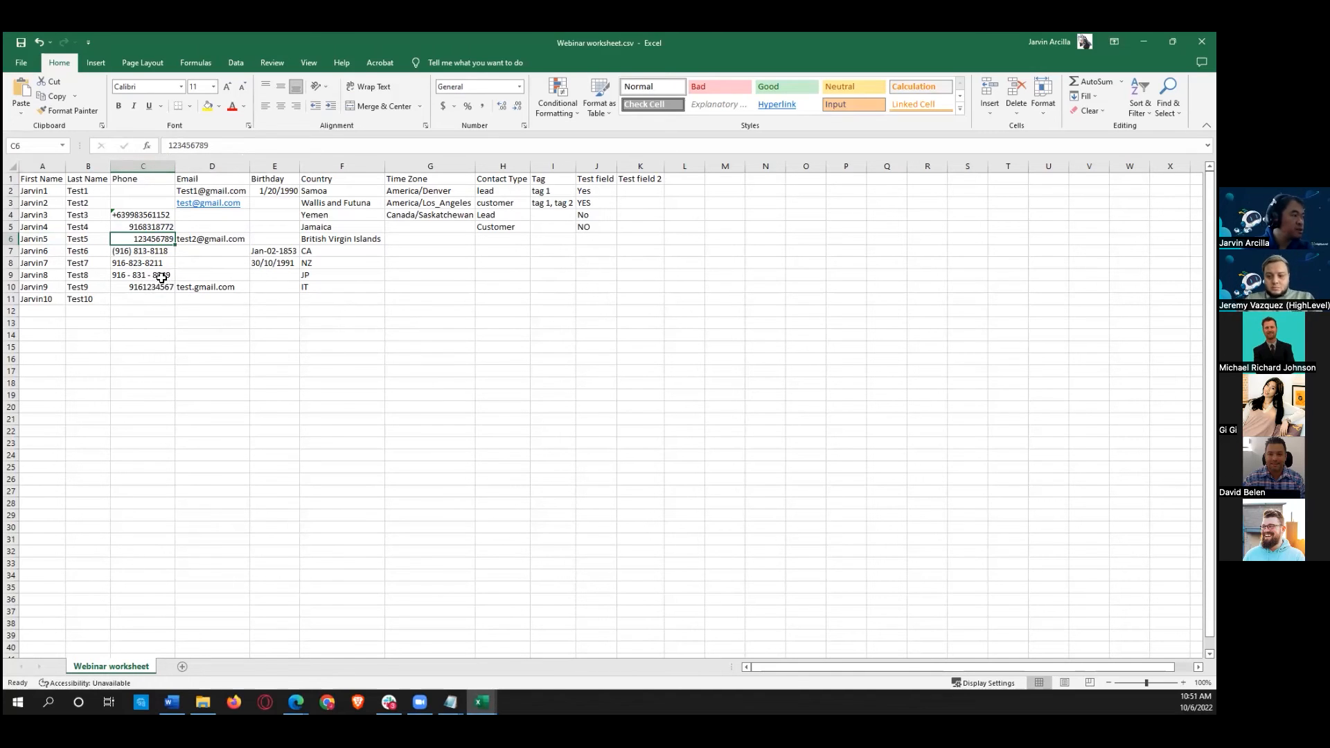
Step: Recheck the line 6 and 7 errors in HighLevel, then locate the row 7 contact in the Excel worksheet
{"action": "key", "text": "alt+Tab"}
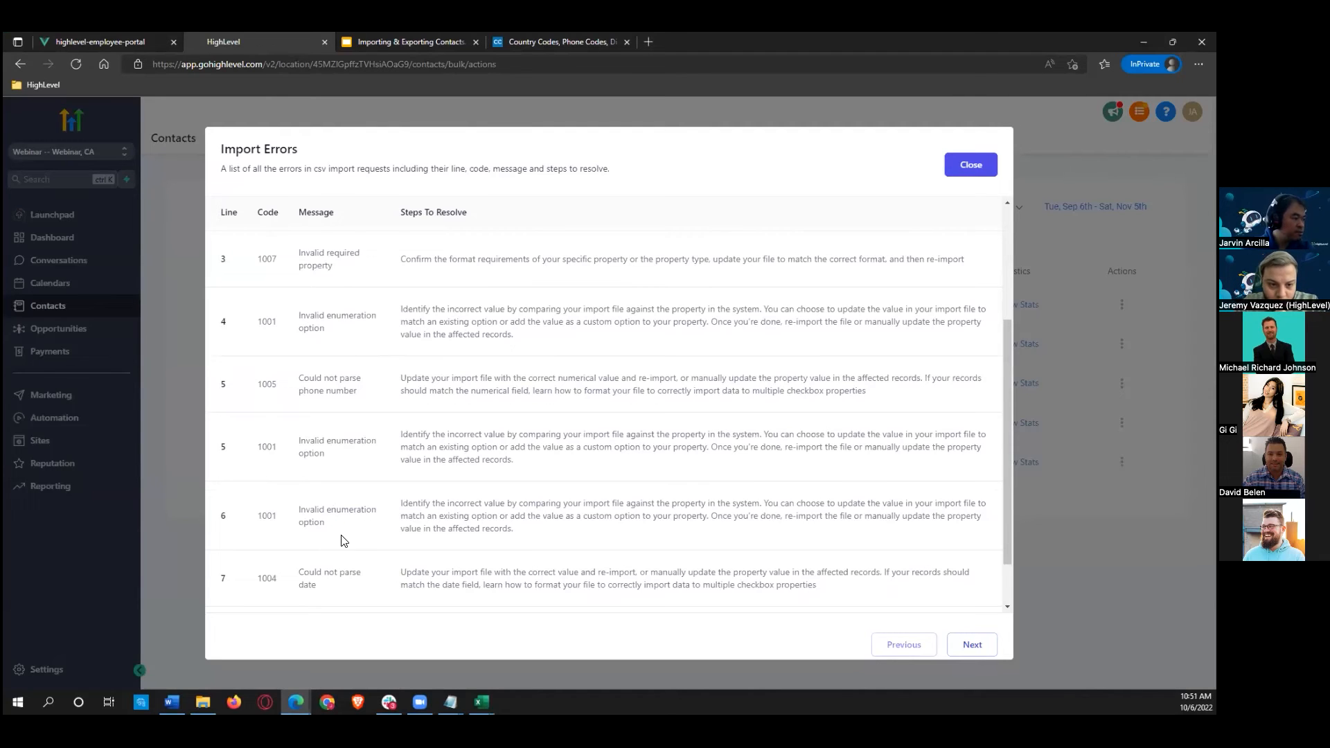
{"action": "key", "text": "alt+Tab"}
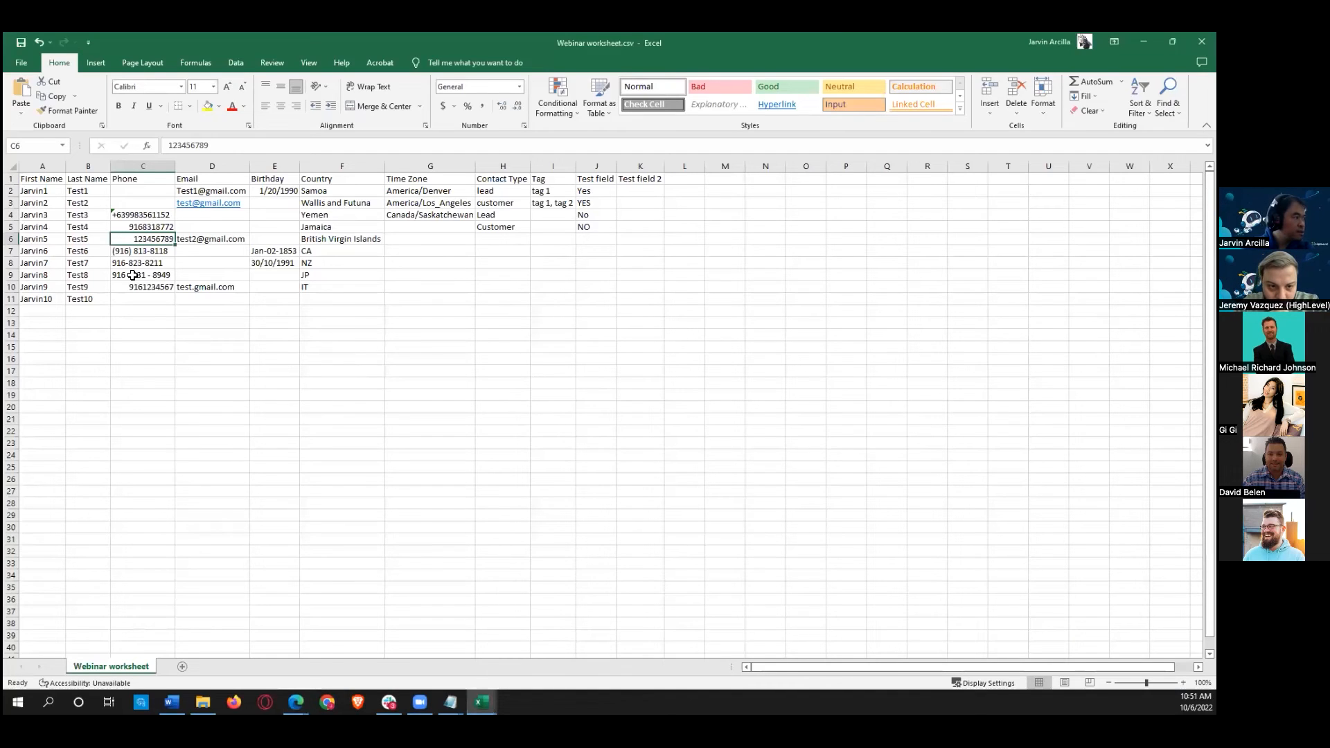
{"action": "left_click", "coordinate": [128, 260]}
{"action": "key", "text": "Up"}
{"action": "key", "text": "Left"}
{"action": "key", "text": "Left"}
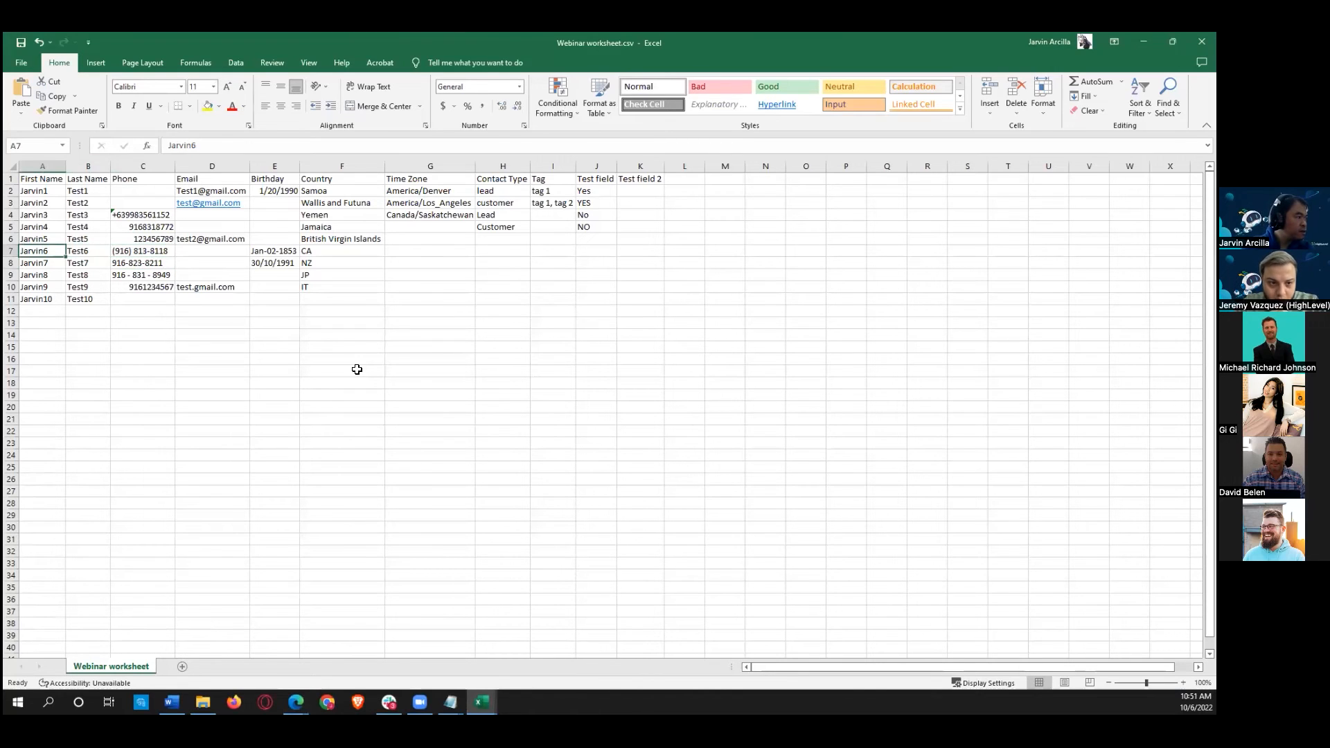
Step: Inspect the Birthday value of the row 7 contact in E7 and its neighbouring cells
{"action": "key", "text": "Right"}
{"action": "key", "text": "Right"}
{"action": "key", "text": "Right"}
{"action": "key", "text": "Right"}
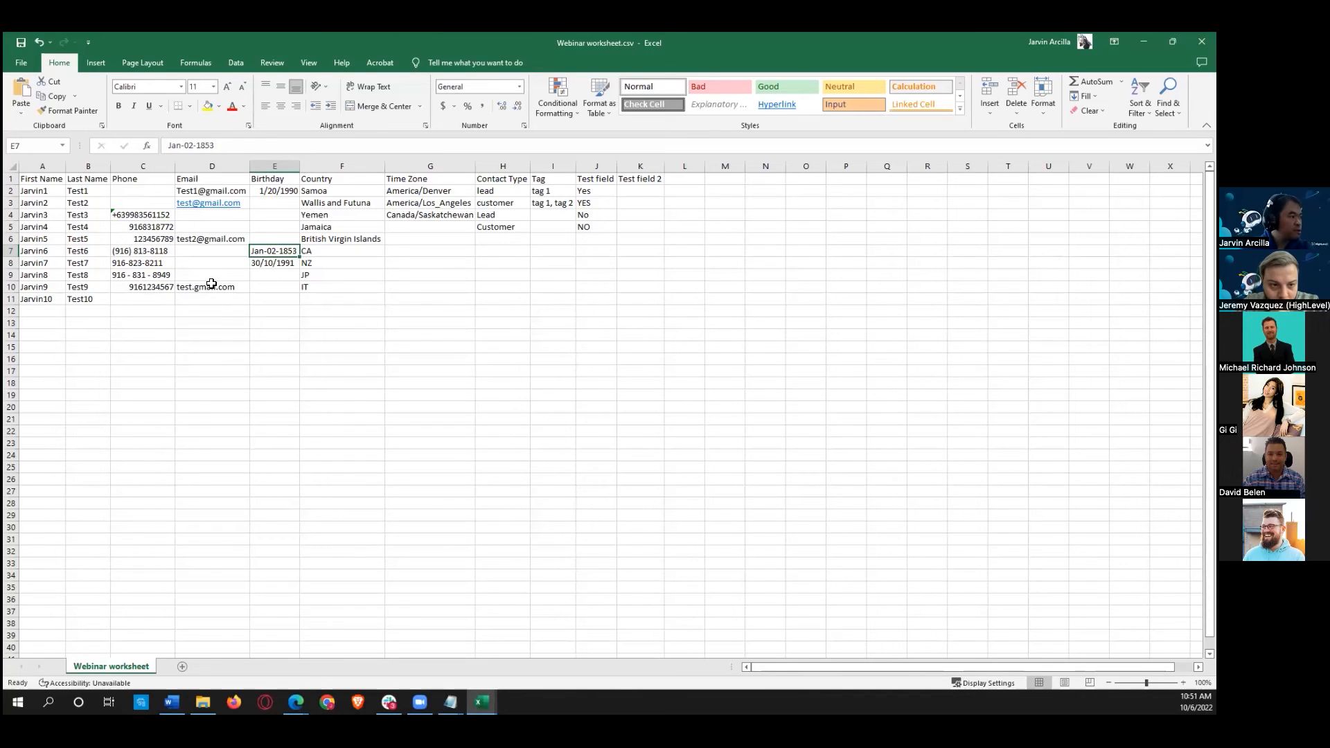
{"action": "left_click", "coordinate": [243, 264]}
{"action": "key", "text": "Right"}
{"action": "key", "text": "Right"}
{"action": "key", "text": "Left"}
{"action": "key", "text": "Up"}
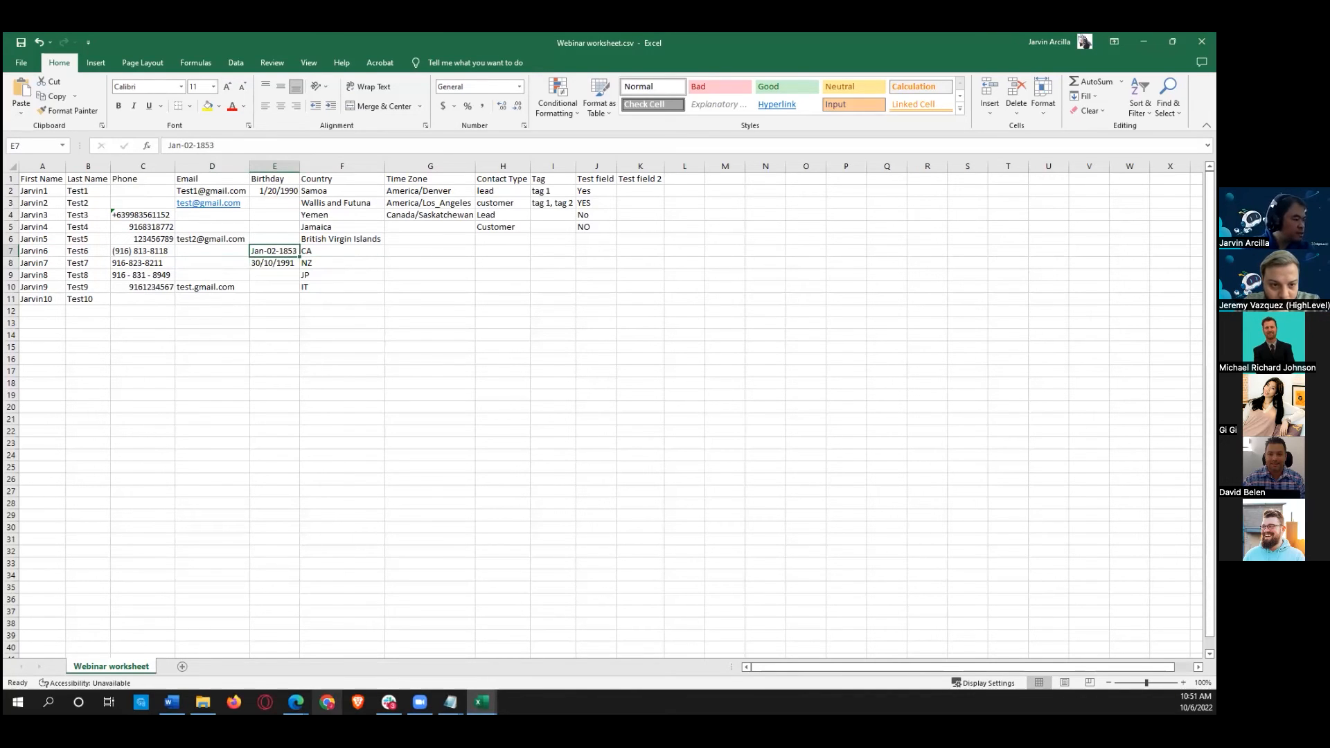
Step: Switch to the HighLevel browser window with the import errors and duplicate that tab
{"action": "mouse_move", "coordinate": [296, 701]}
{"action": "left_click", "coordinate": [268, 672]}
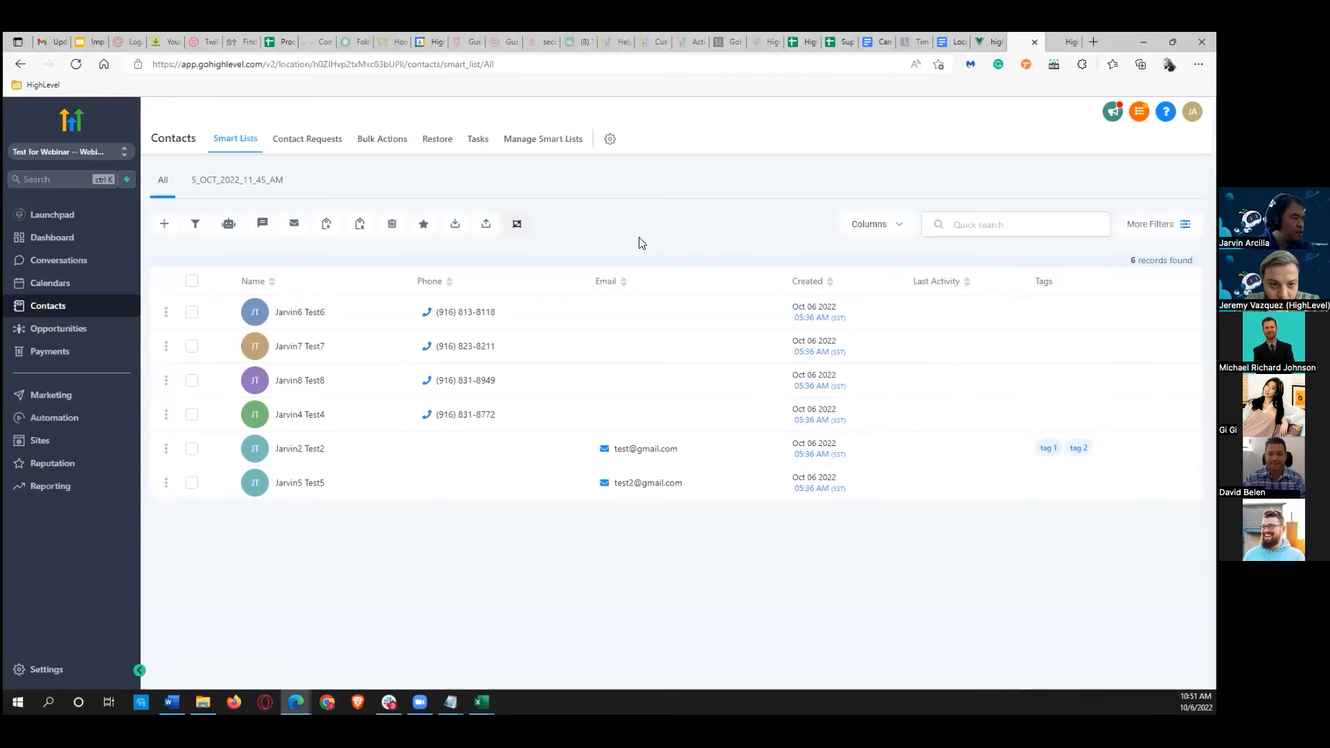
{"action": "left_click", "coordinate": [365, 654]}
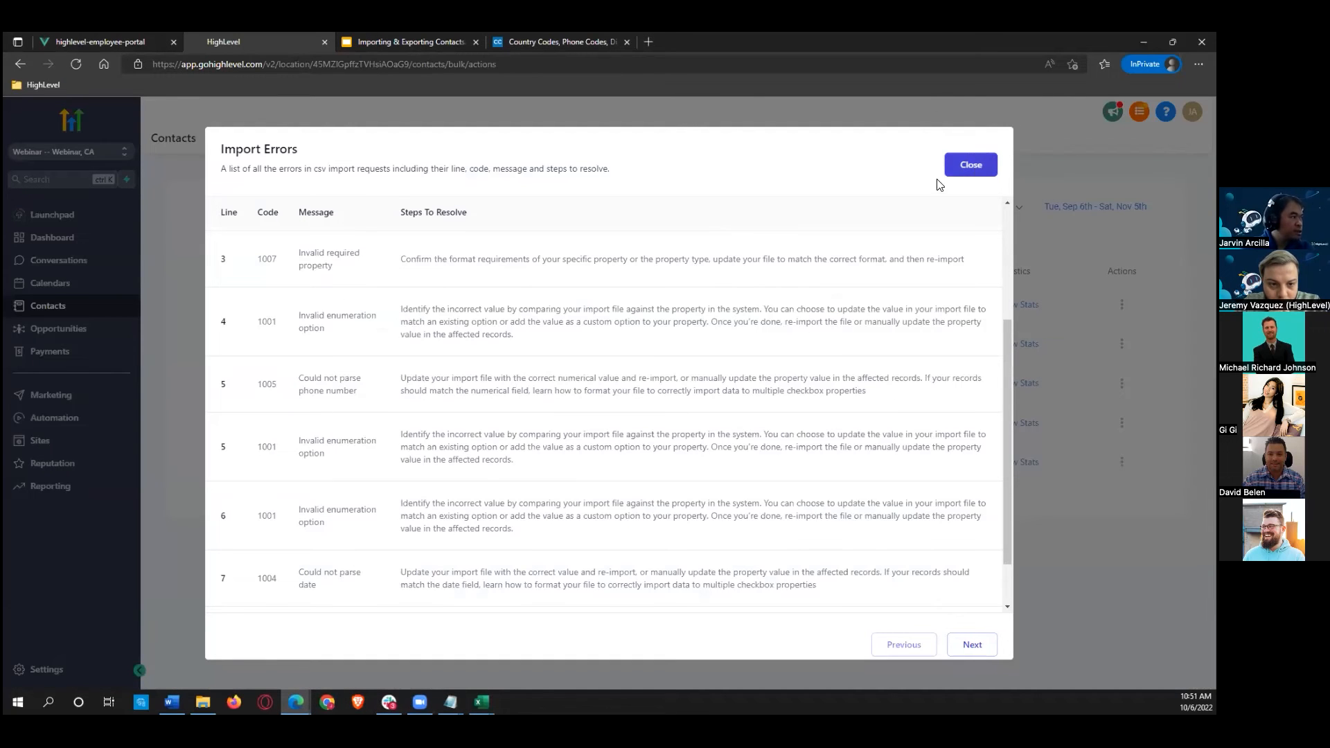
{"action": "right_click", "coordinate": [267, 35]}
{"action": "left_click", "coordinate": [313, 46]}
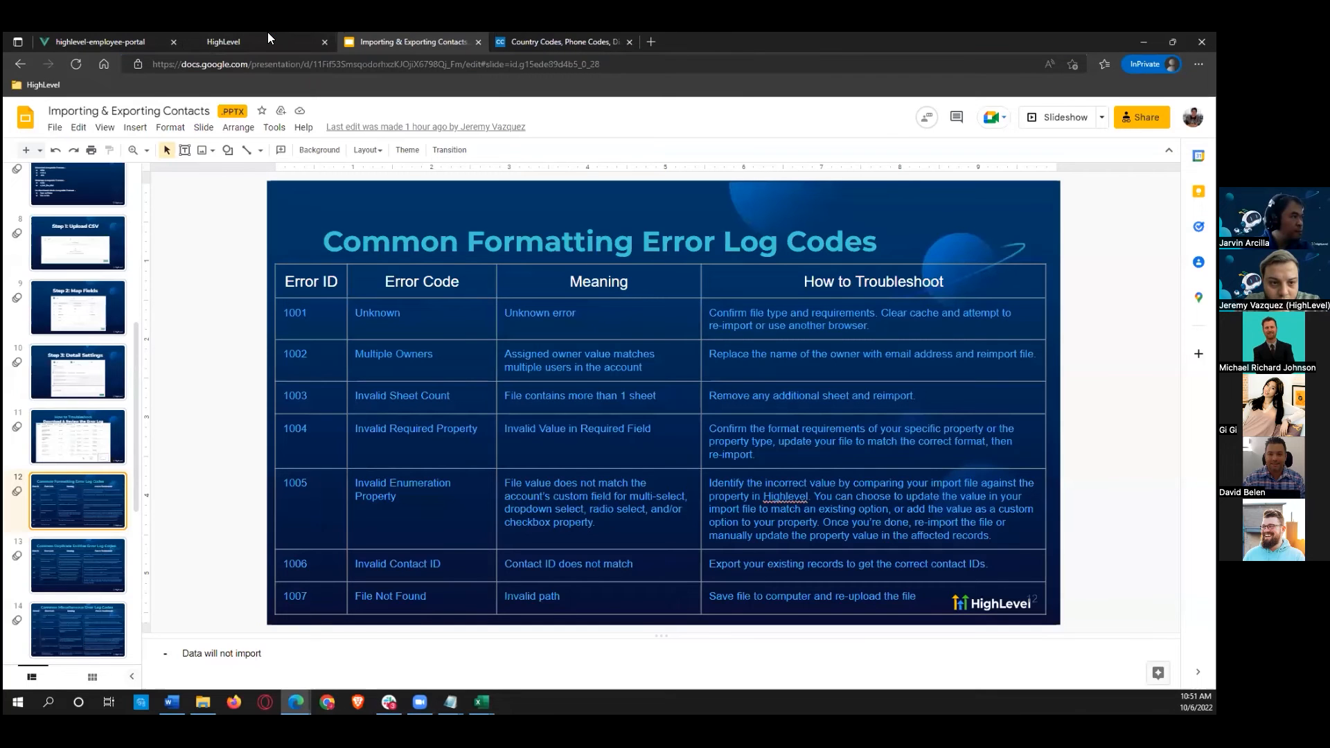
{"action": "right_click", "coordinate": [268, 35]}
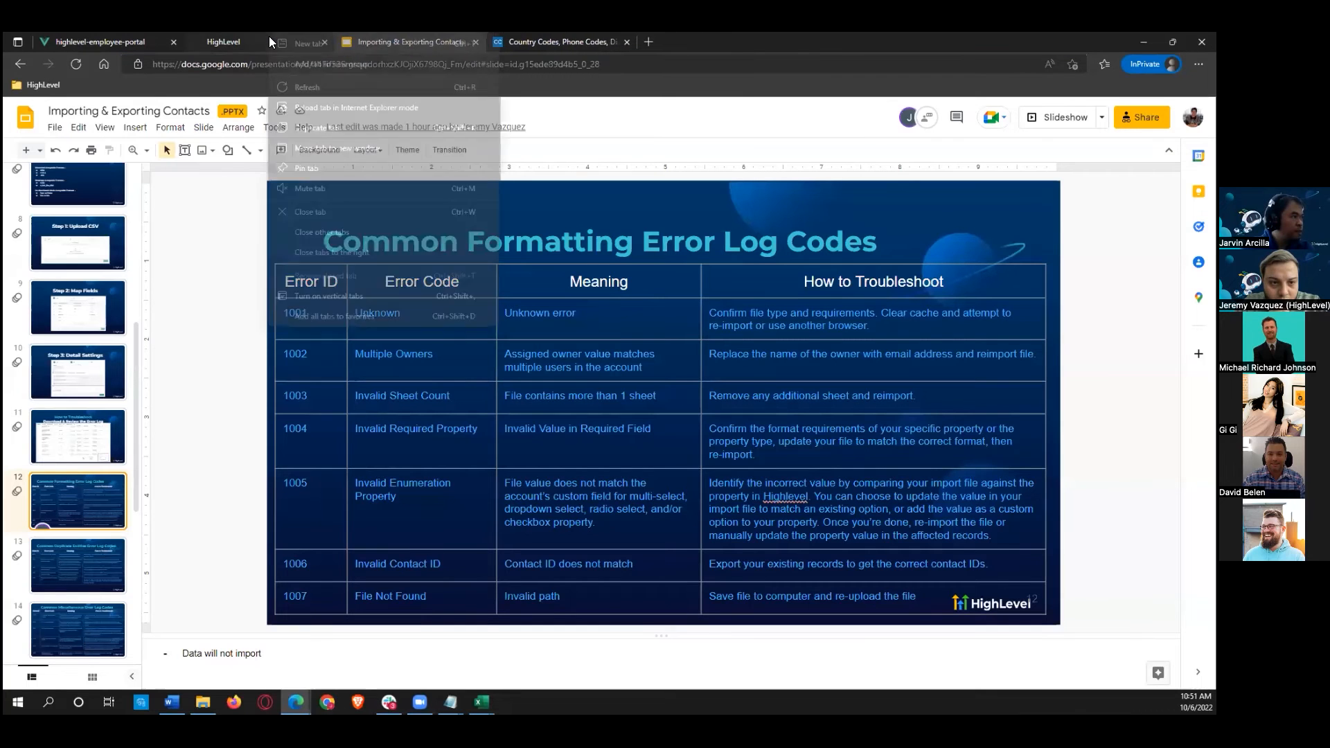
{"action": "left_click", "coordinate": [293, 81]}
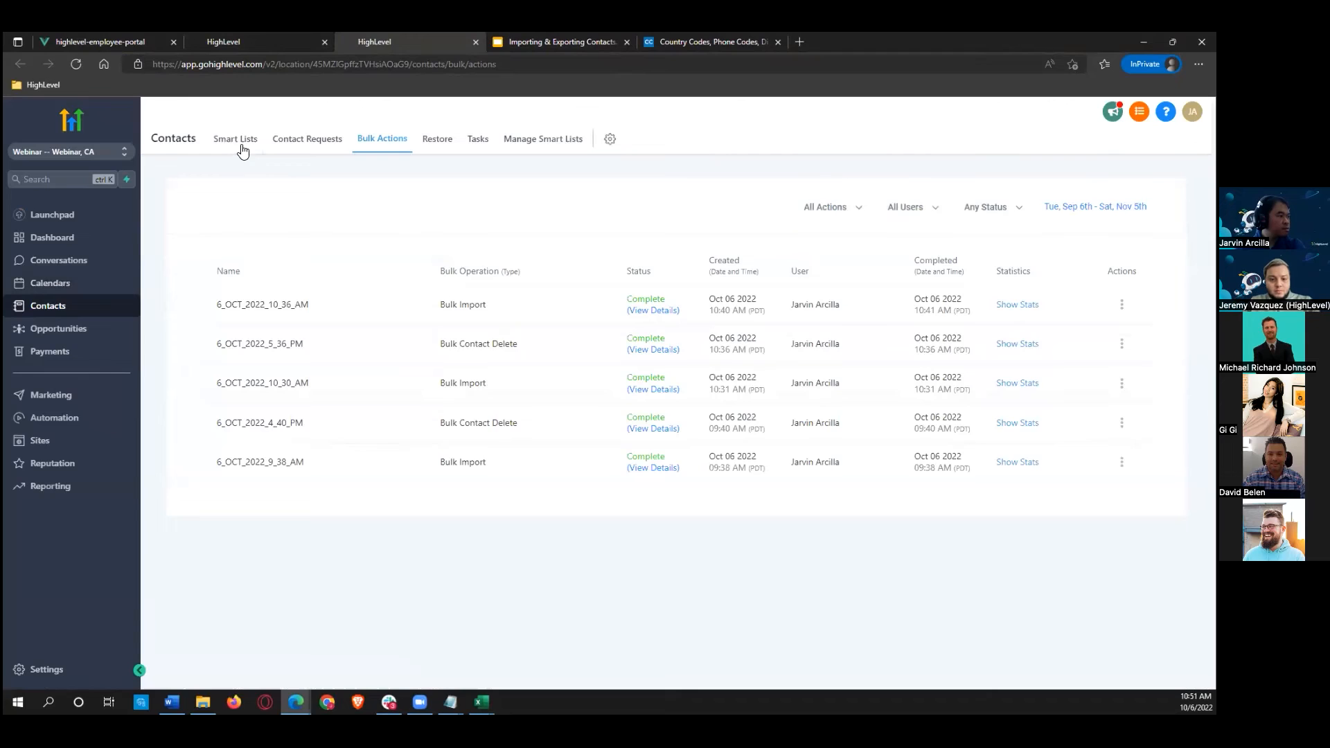
Step: Open the Smart Lists contacts in the duplicated tab and add the Birth Date column to the list
{"action": "left_click", "coordinate": [242, 145]}
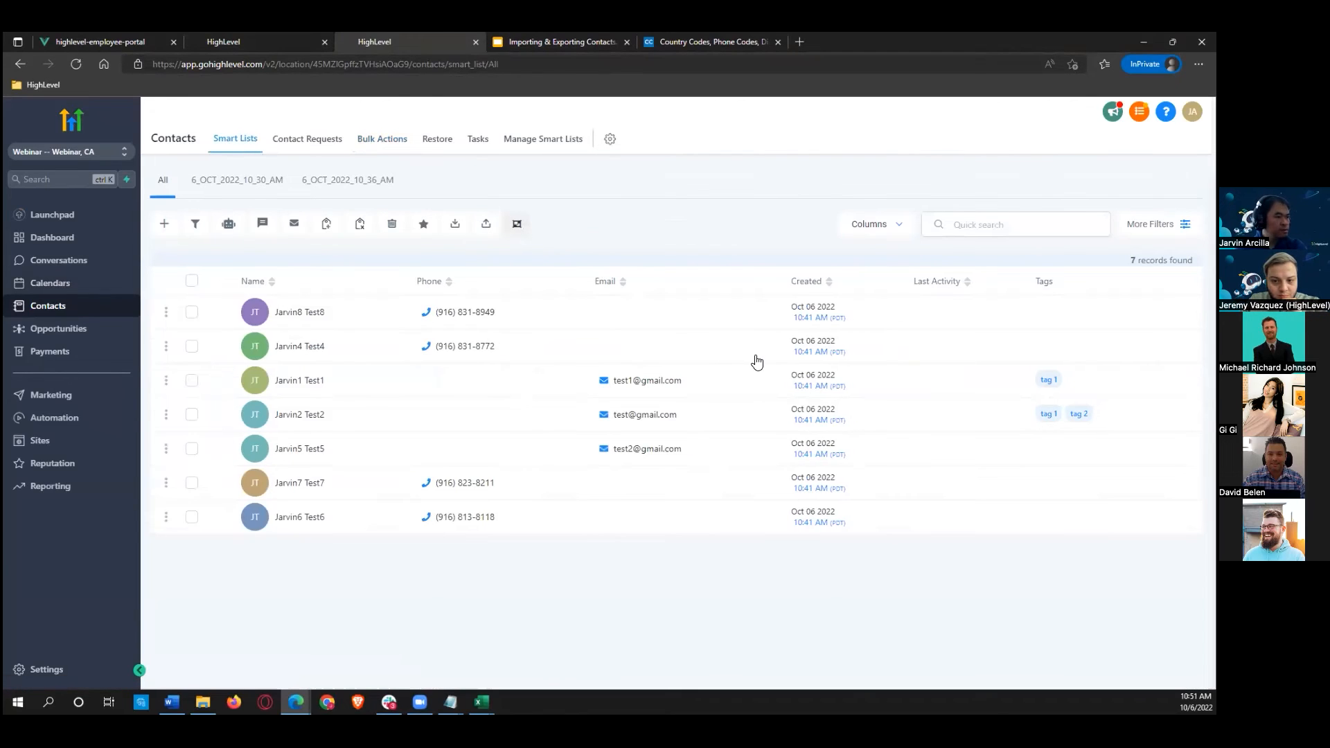
{"action": "left_click", "coordinate": [887, 228]}
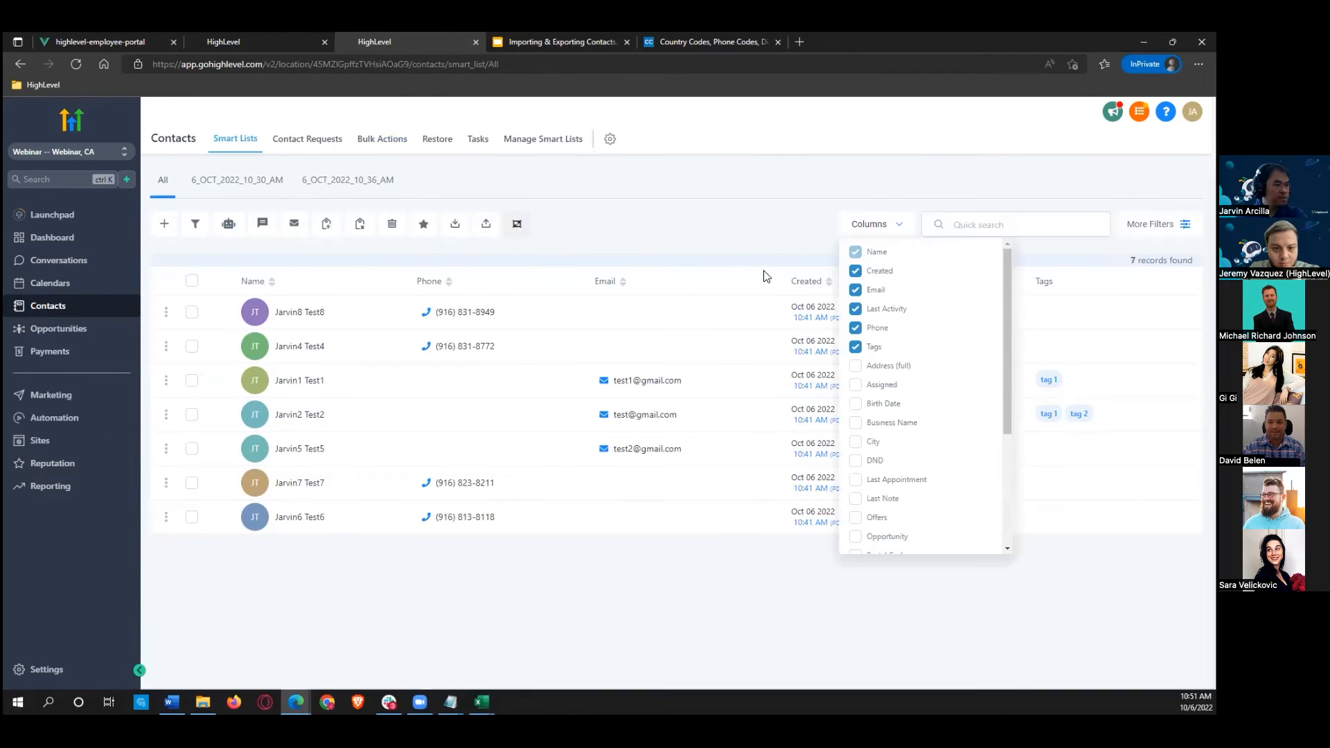
{"action": "left_click", "coordinate": [875, 404]}
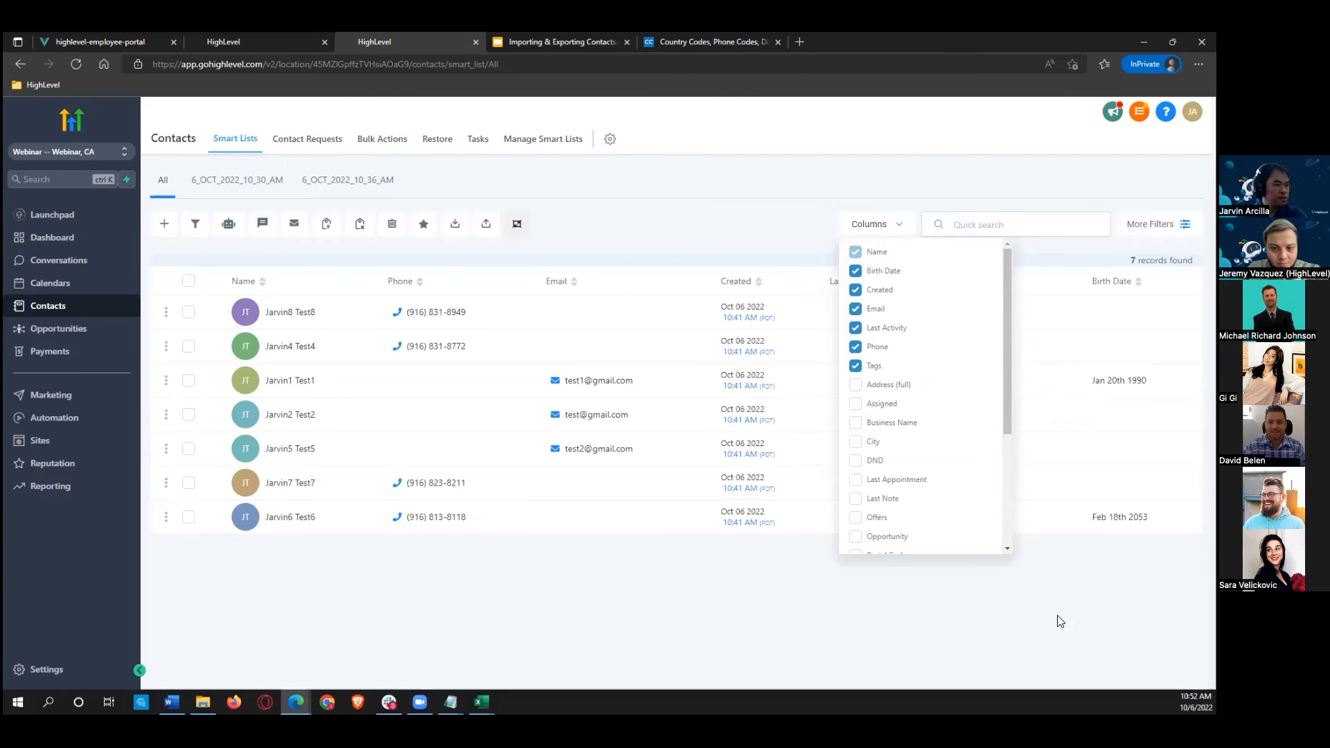
{"action": "left_click", "coordinate": [1027, 568]}
Step: Compare the row 7 birthday in Excel's Webinar worksheet.csv with that contact's Birth Date in HighLevel
{"action": "mouse_move", "coordinate": [482, 702]}
{"action": "left_click", "coordinate": [416, 641]}
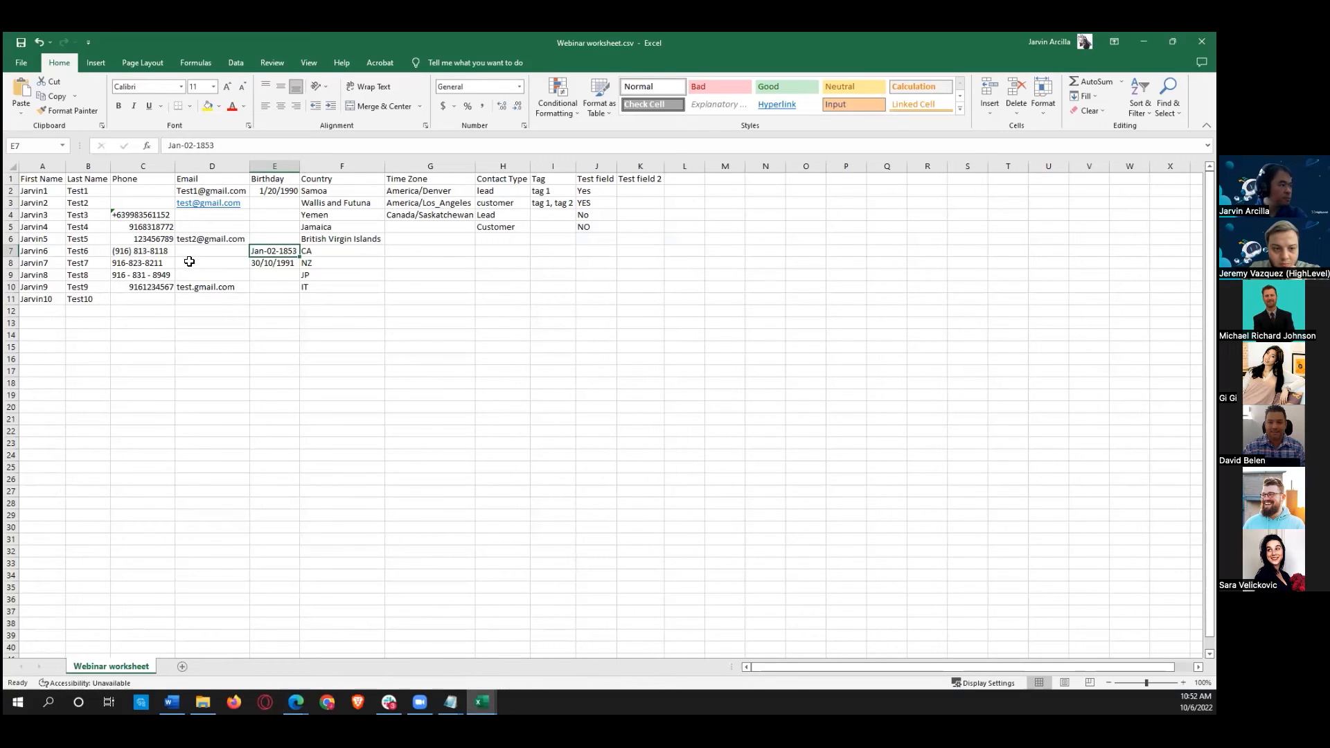
{"action": "key", "text": "alt+Tab"}
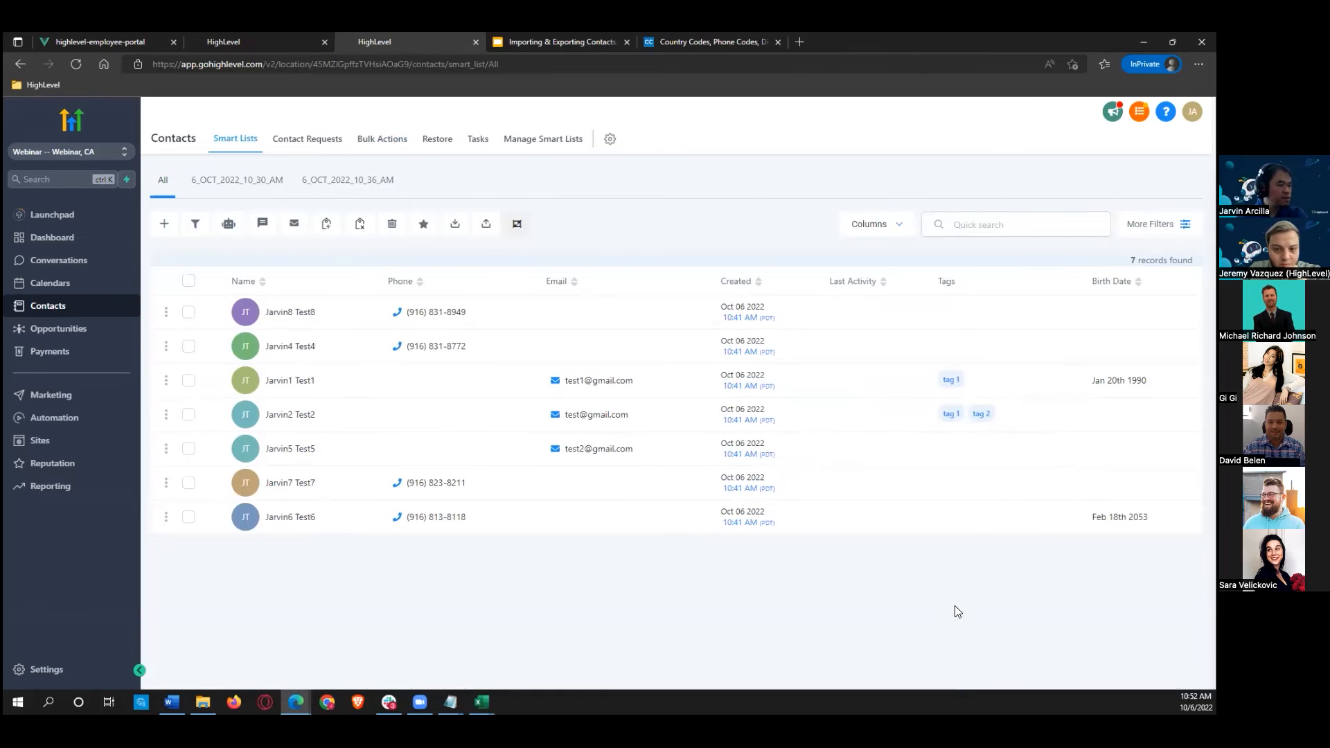
{"action": "left_click_drag", "start_coordinate": [1080, 532], "coordinate": [1150, 518]}
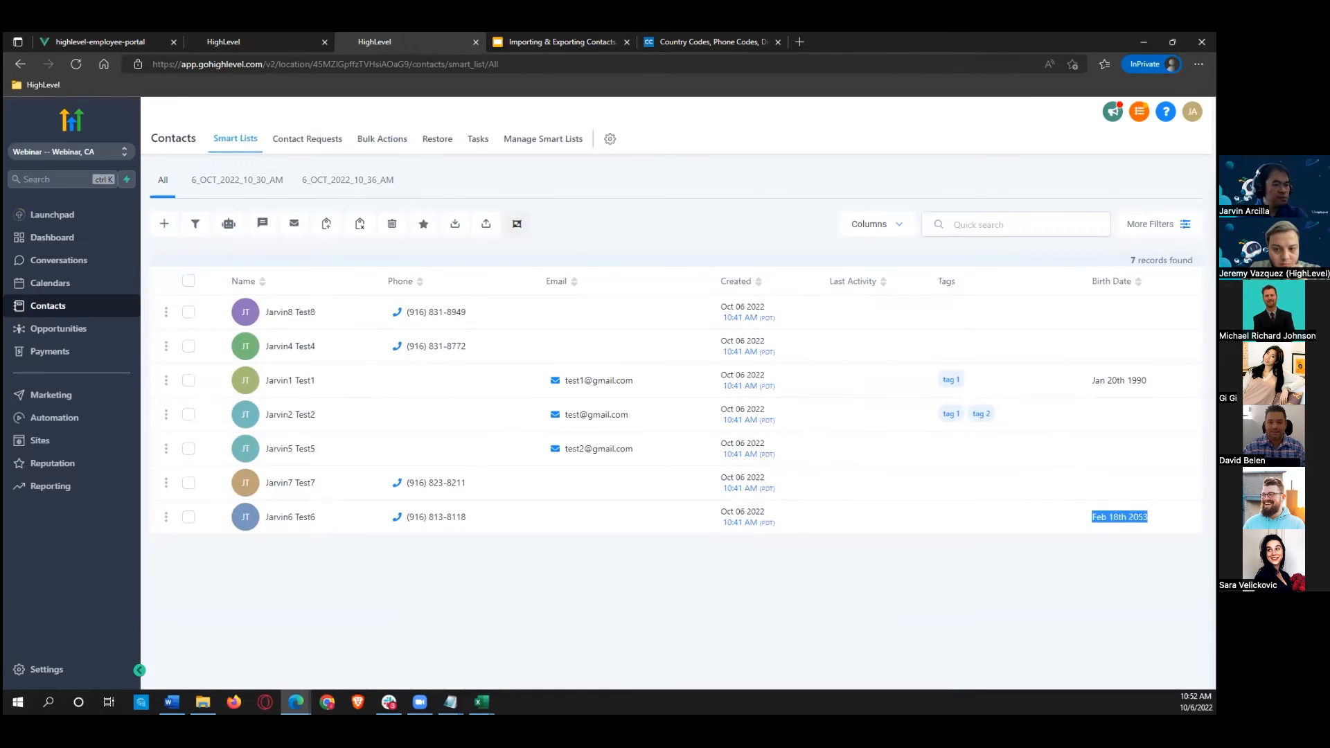
{"action": "left_click", "coordinate": [503, 580]}
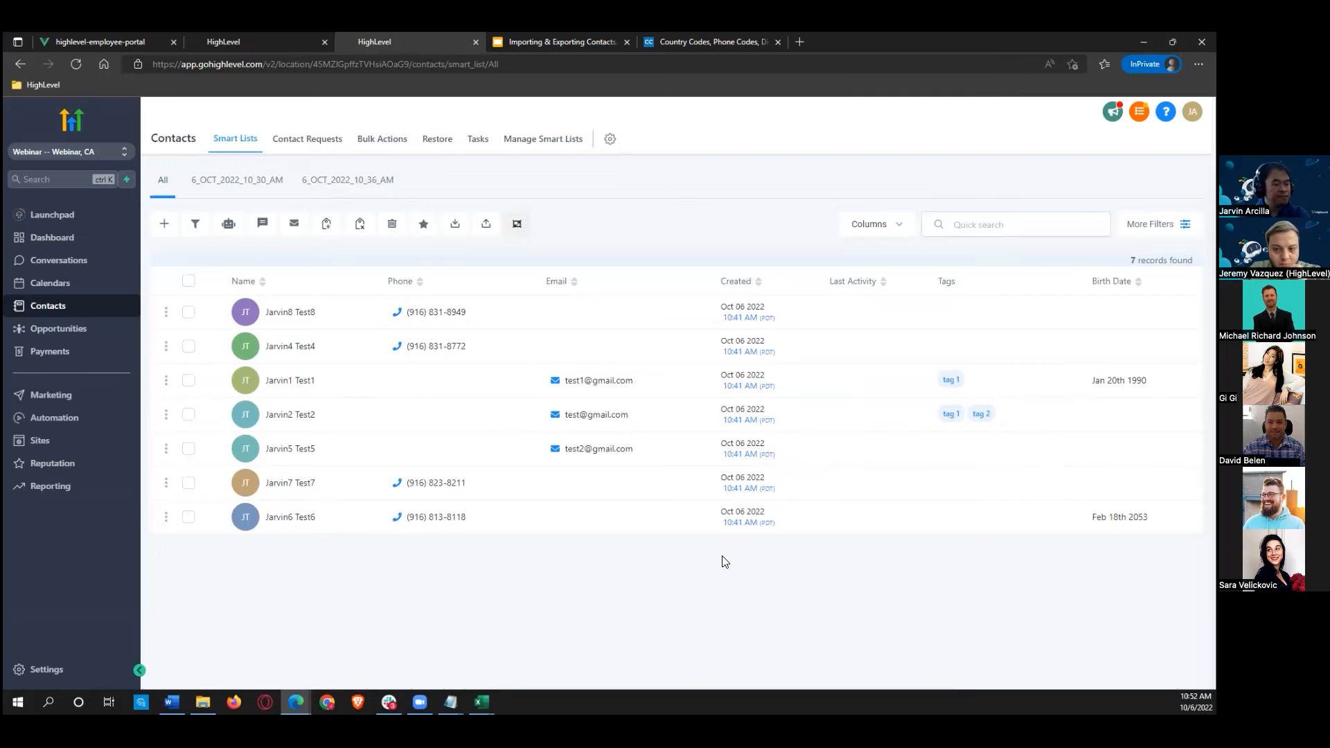
Step: Recheck the row 7 contact by alternating between the Excel worksheet and the contact lists in both HighLevel windows
{"action": "left_click", "coordinate": [481, 703]}
{"action": "left_click", "coordinate": [454, 655]}
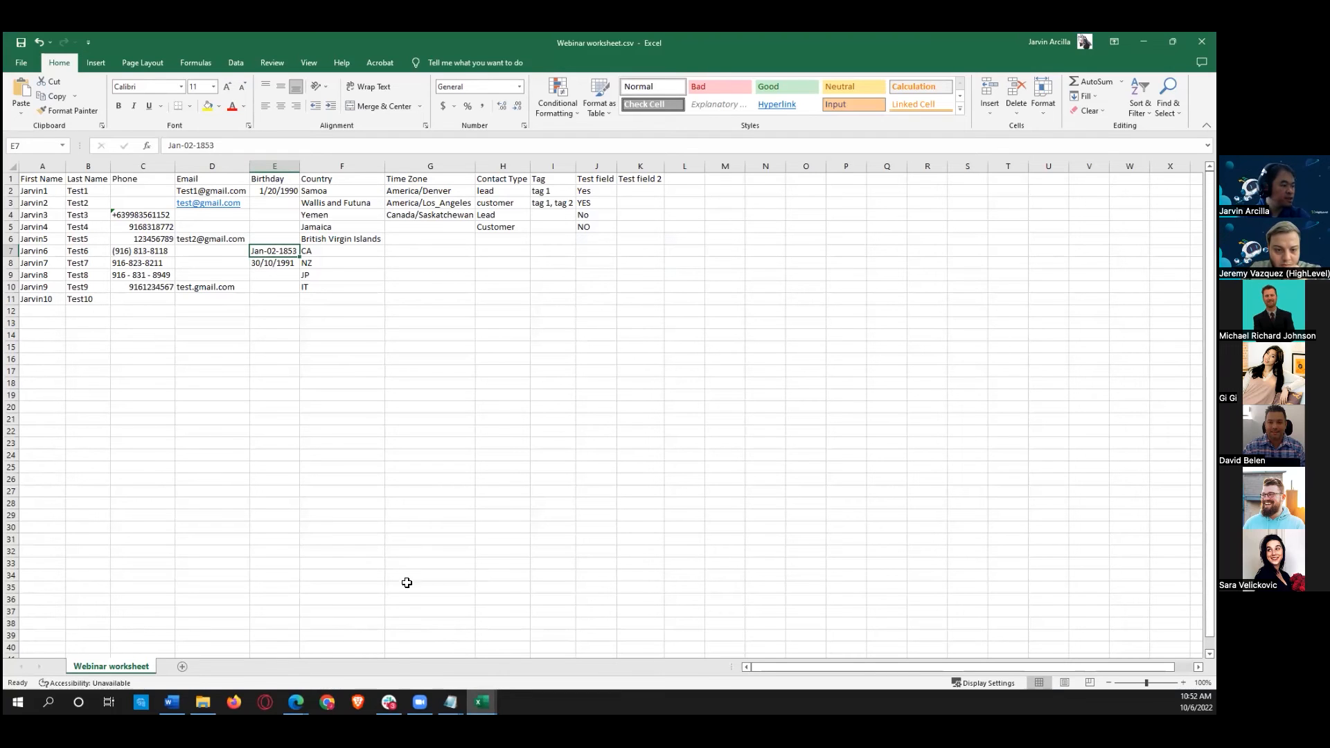
{"action": "mouse_move", "coordinate": [296, 702]}
{"action": "left_click", "coordinate": [287, 665]}
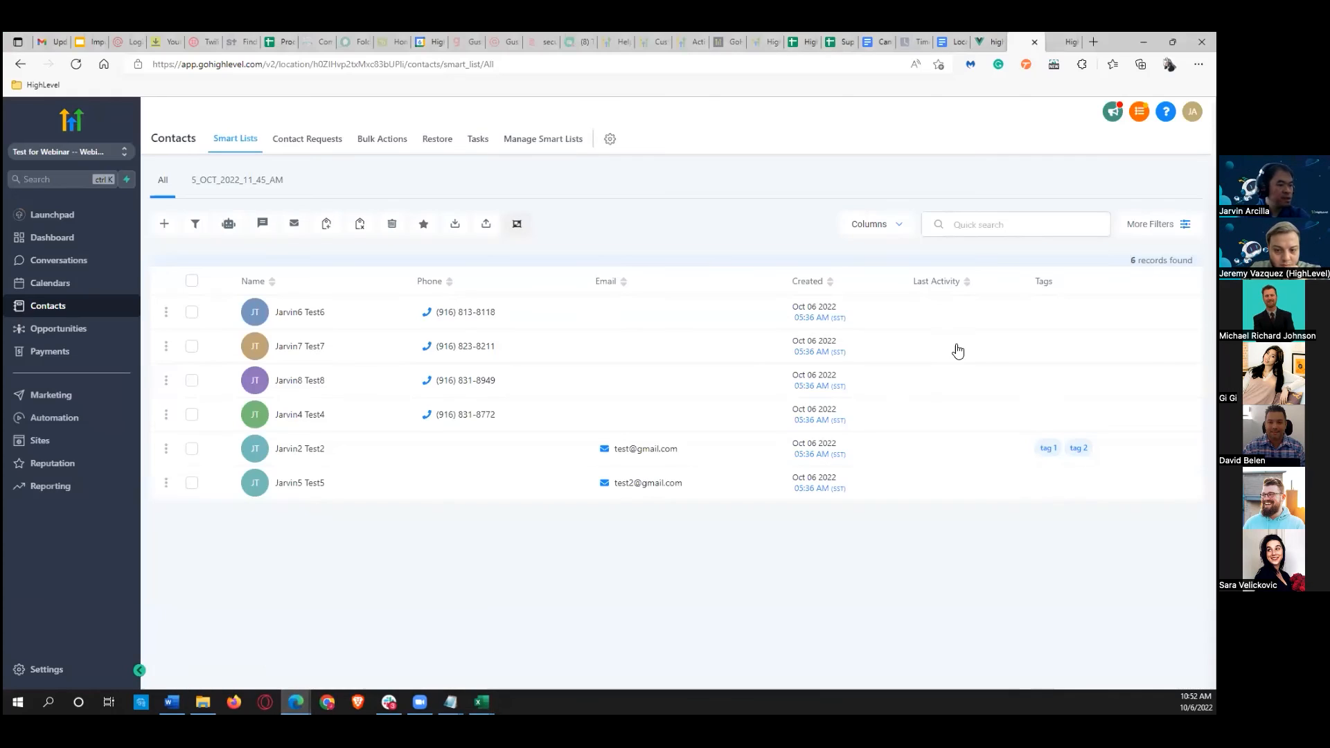
{"action": "left_click", "coordinate": [369, 644]}
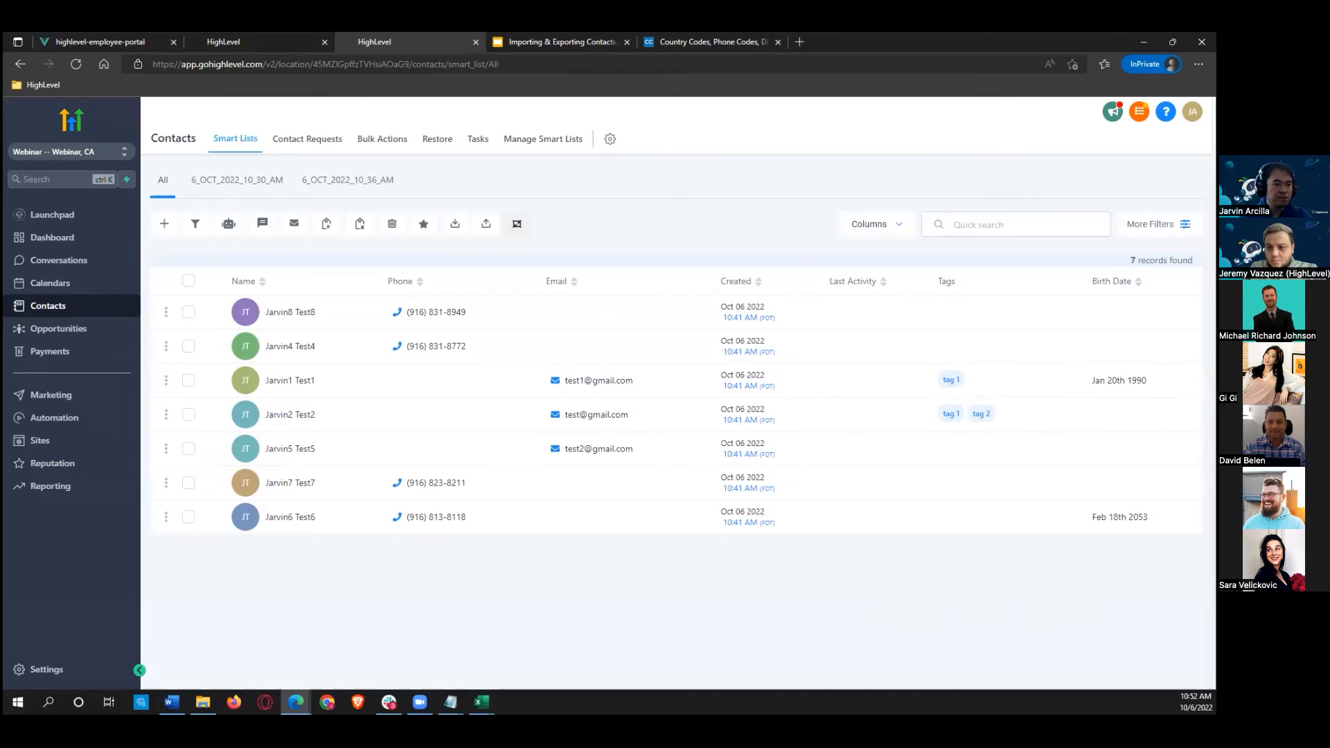
{"action": "mouse_move", "coordinate": [482, 702]}
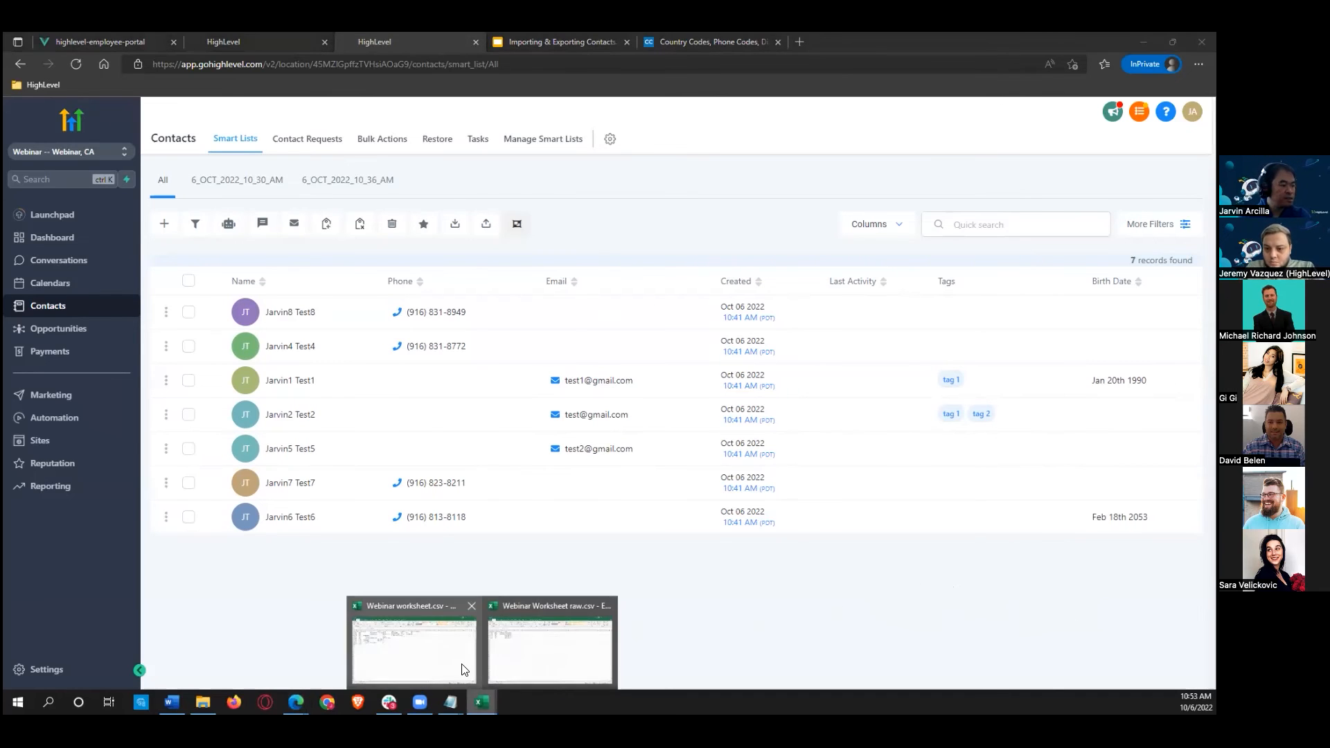
{"action": "left_click", "coordinate": [444, 651]}
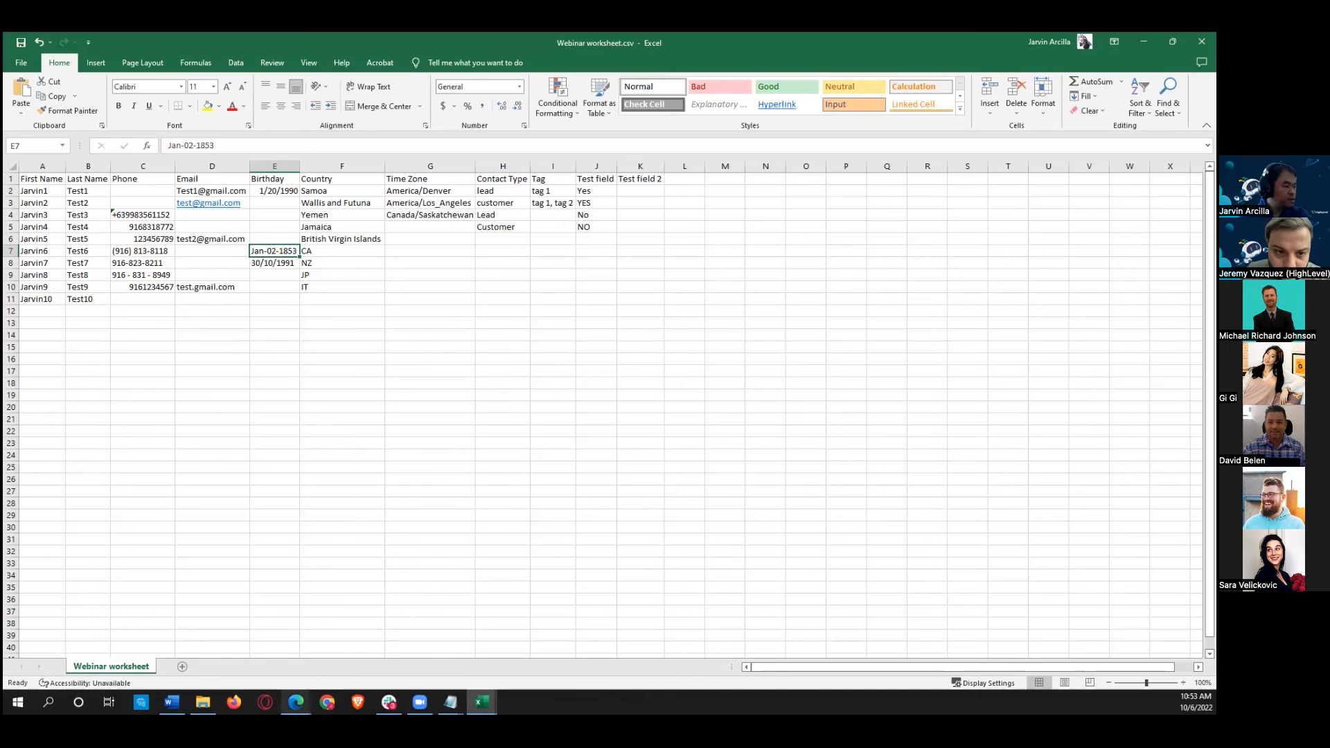
Step: Return to HighLevel's import errors and read the remaining entries on this page, down to line 7
{"action": "mouse_move", "coordinate": [305, 698]}
{"action": "left_click", "coordinate": [365, 637]}
{"action": "left_click", "coordinate": [277, 34]}
{"action": "scroll", "coordinate": [529, 383], "scroll_direction": "down", "scroll_amount": 3}
{"action": "scroll", "coordinate": [528, 383], "scroll_direction": "up", "scroll_amount": 1}
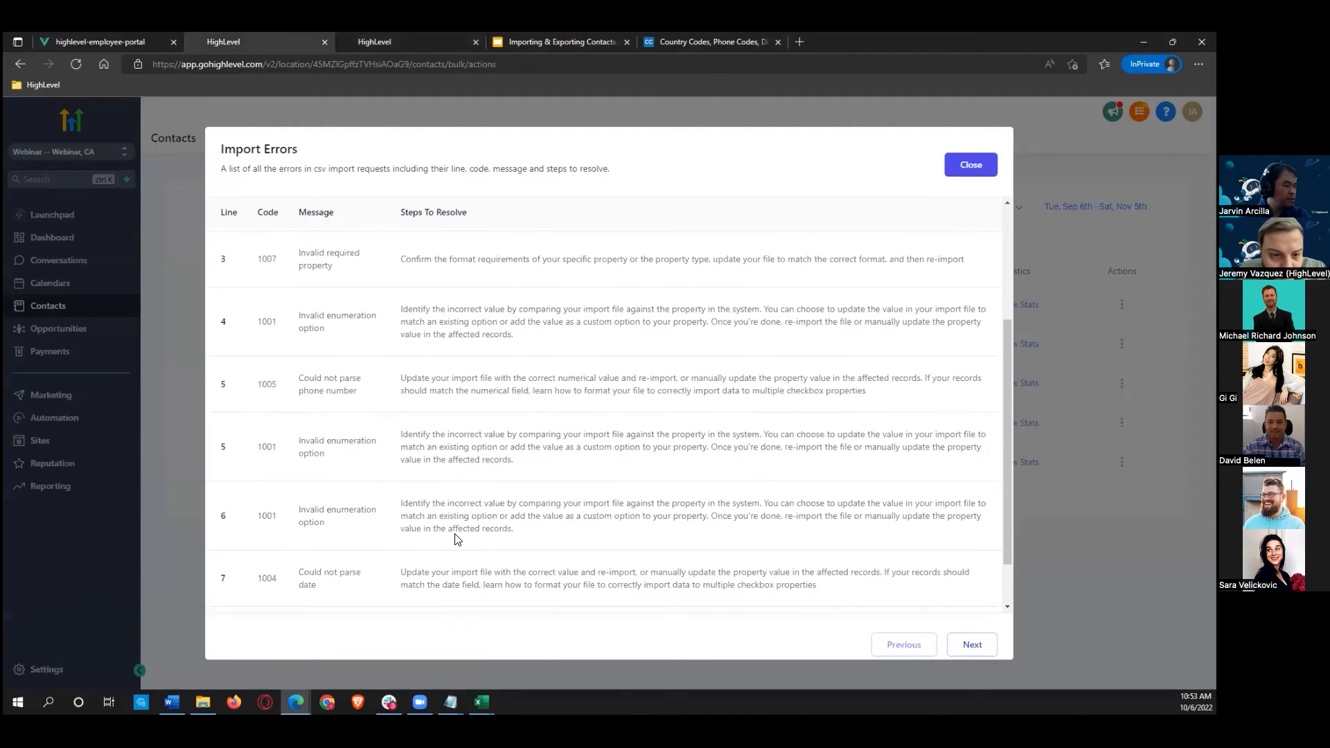
{"action": "scroll", "coordinate": [363, 540], "scroll_direction": "down", "scroll_amount": 1}
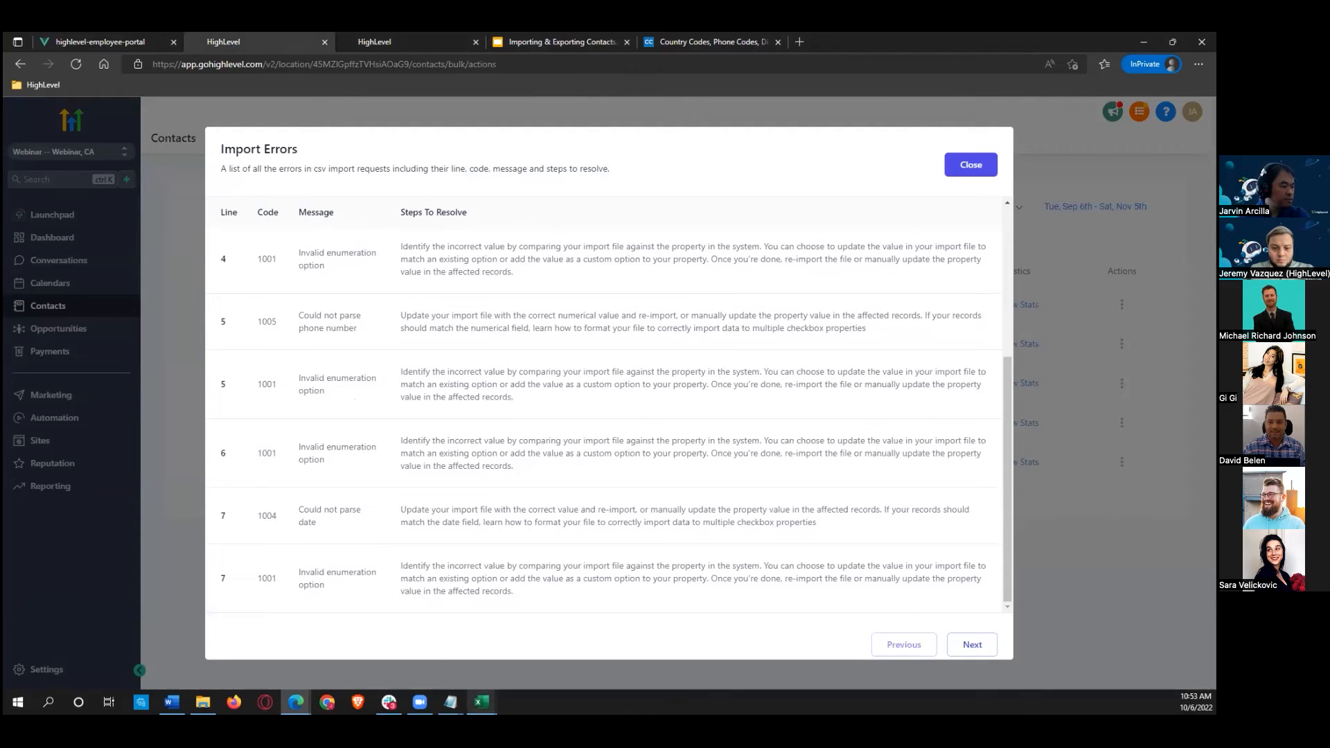
Step: Switch to the Excel worksheet and compare the row 8 contact's birthday in E8 with the date format in E2
{"action": "mouse_move", "coordinate": [481, 701]}
{"action": "left_click", "coordinate": [427, 643]}
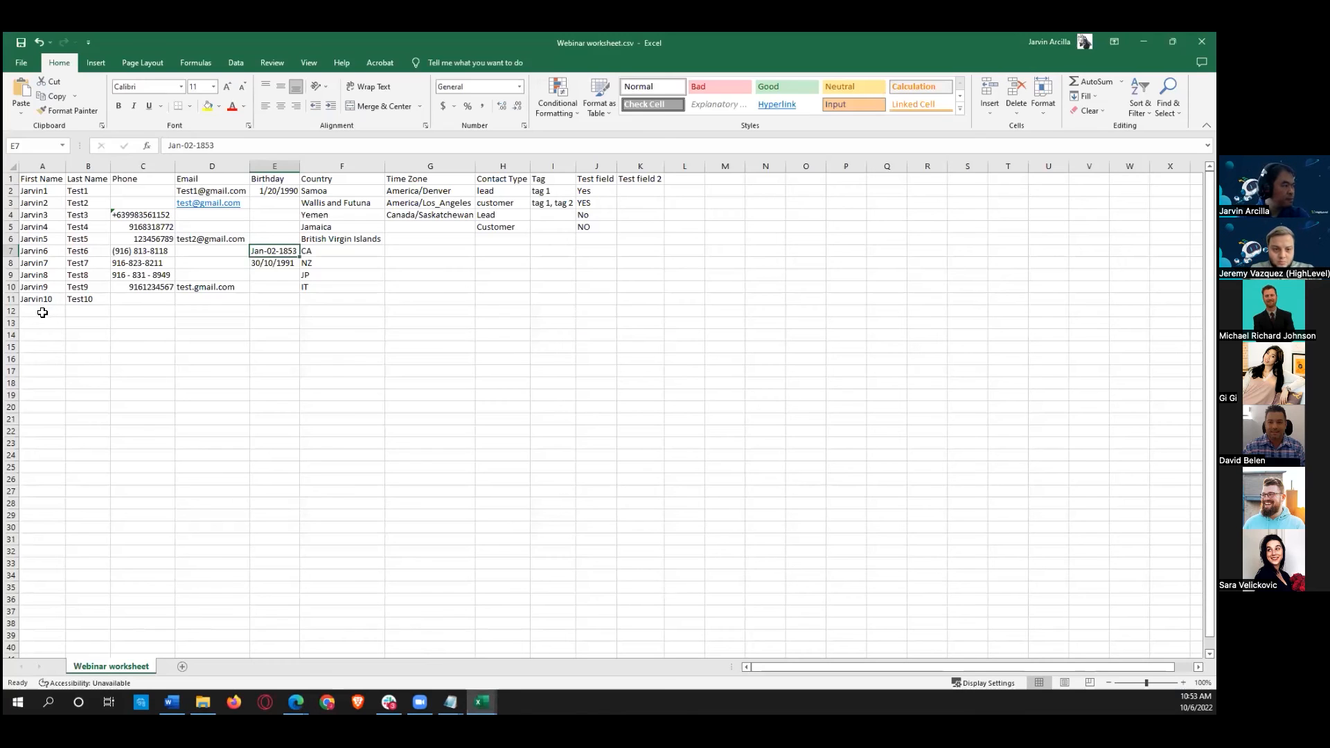
{"action": "left_click", "coordinate": [36, 275]}
{"action": "key", "text": "Up"}
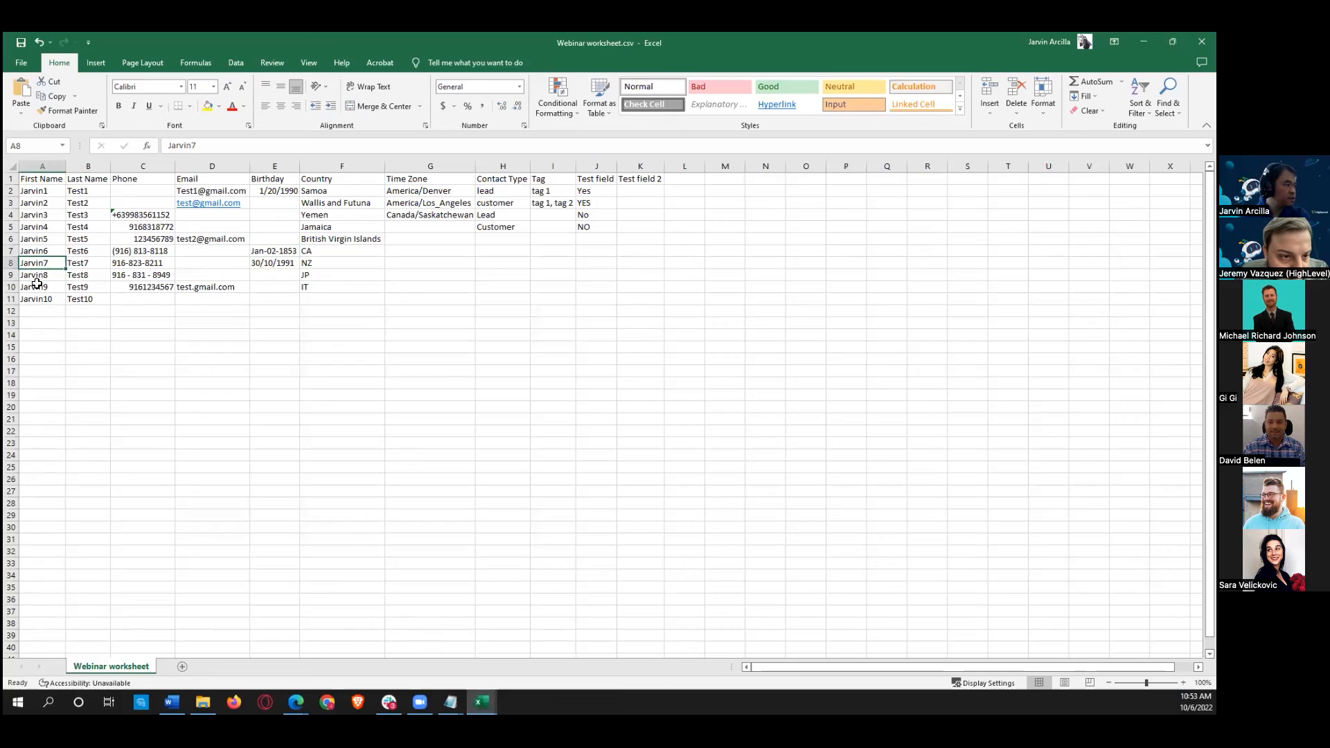
{"action": "key", "text": "Right"}
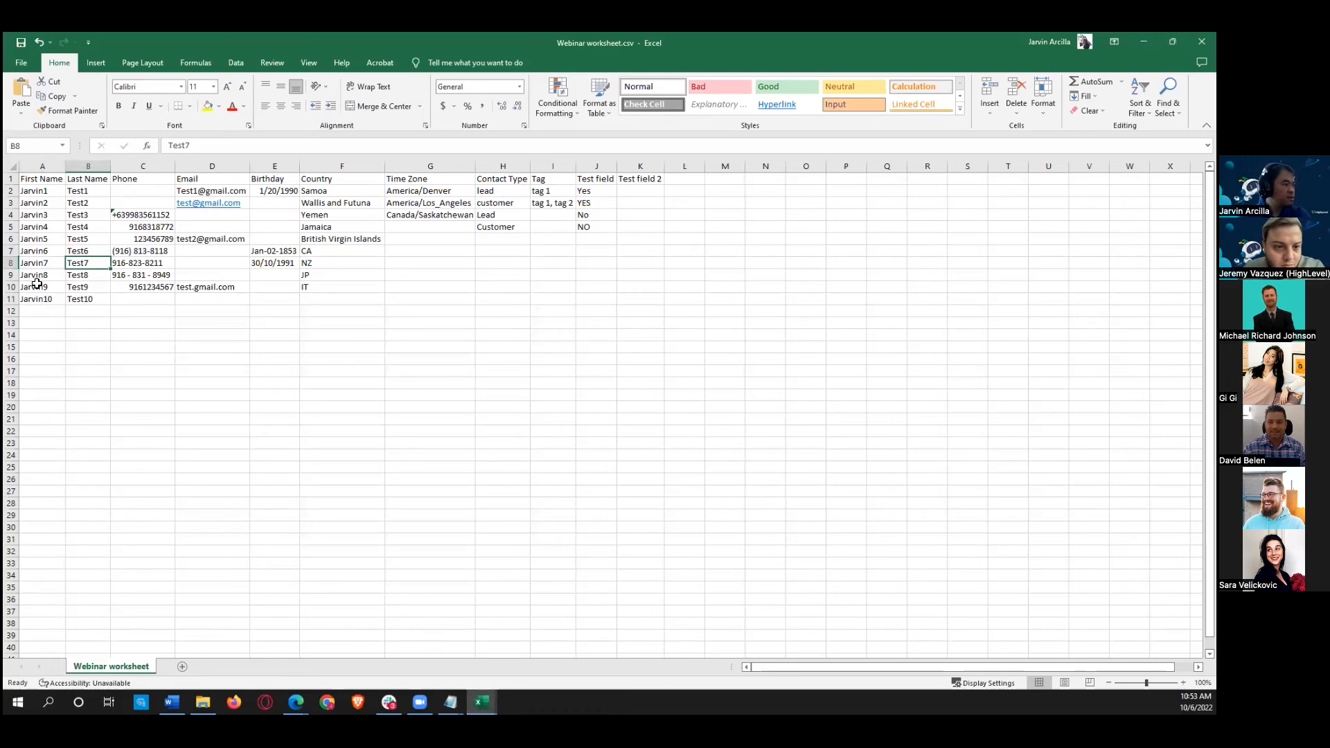
{"action": "left_click", "coordinate": [279, 264]}
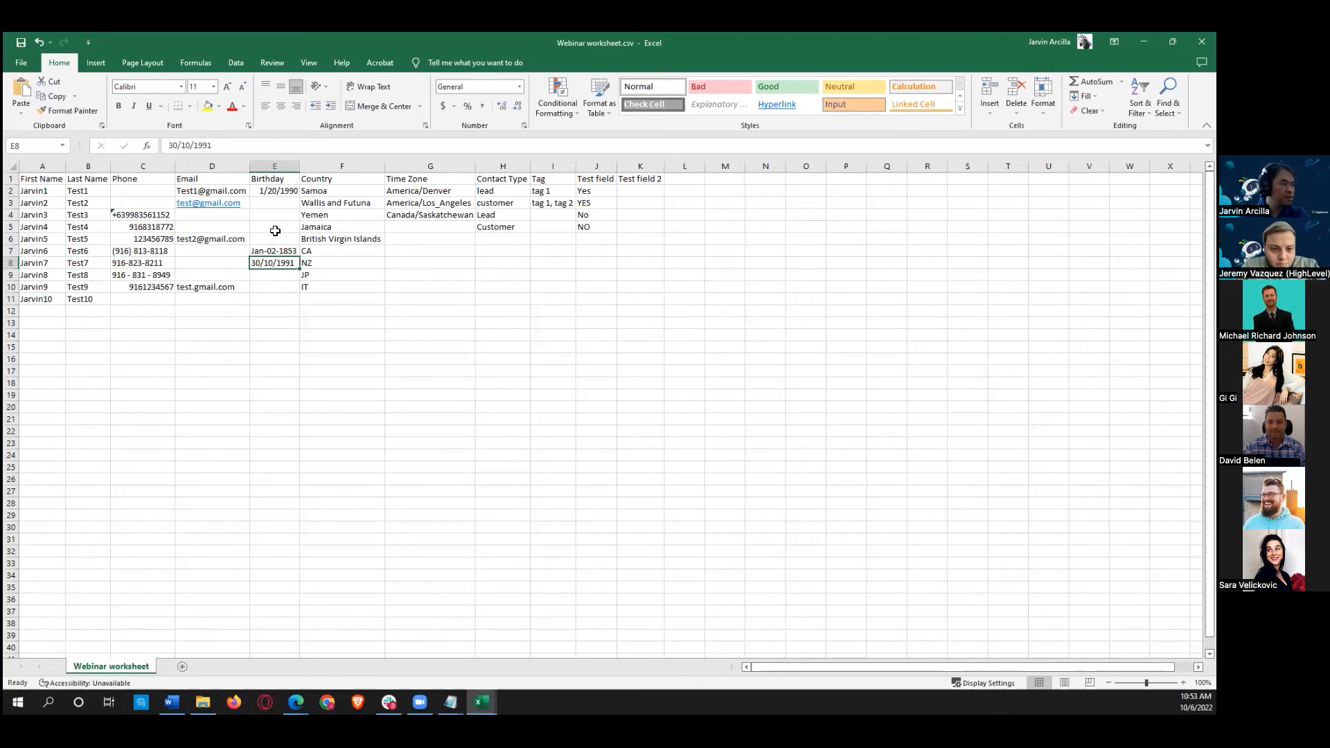
{"action": "left_click", "coordinate": [275, 193]}
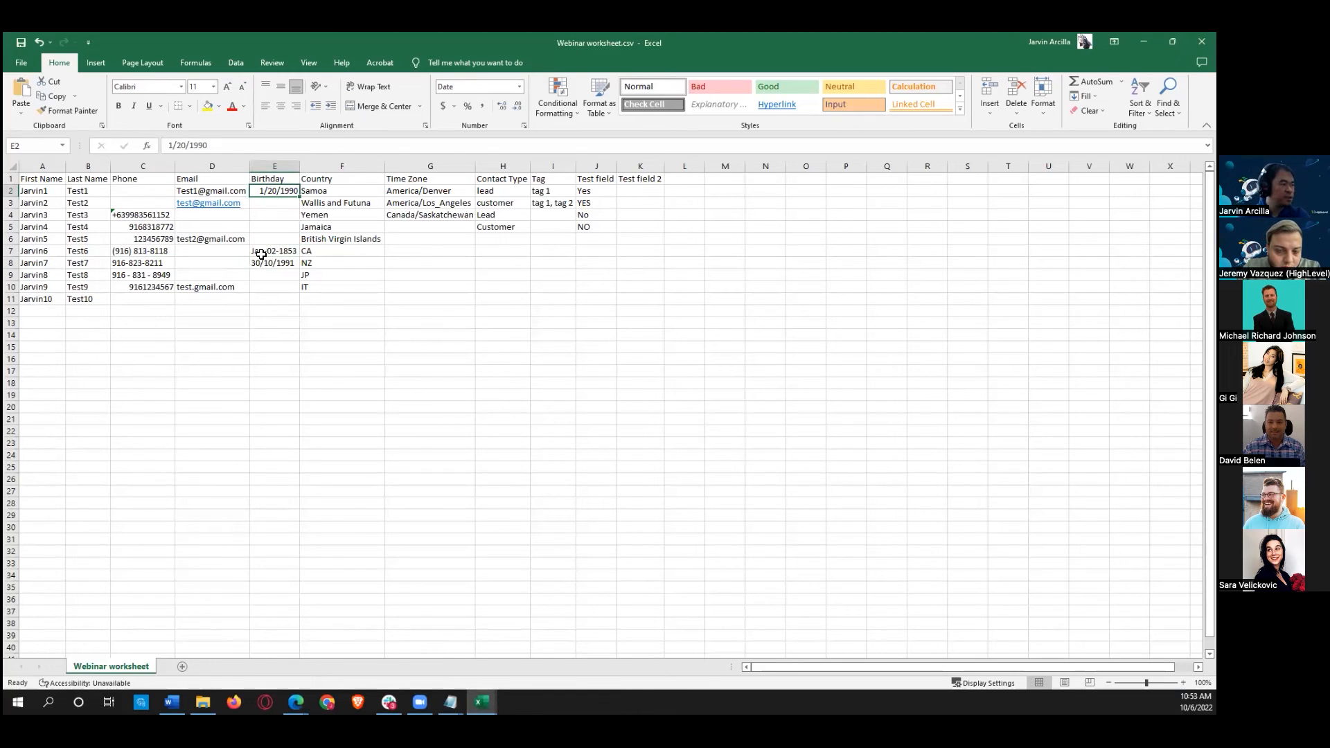
Step: Go back to HighLevel, advance to the next page of import errors and read the entries for lines 8 to 10
{"action": "mouse_move", "coordinate": [296, 701]}
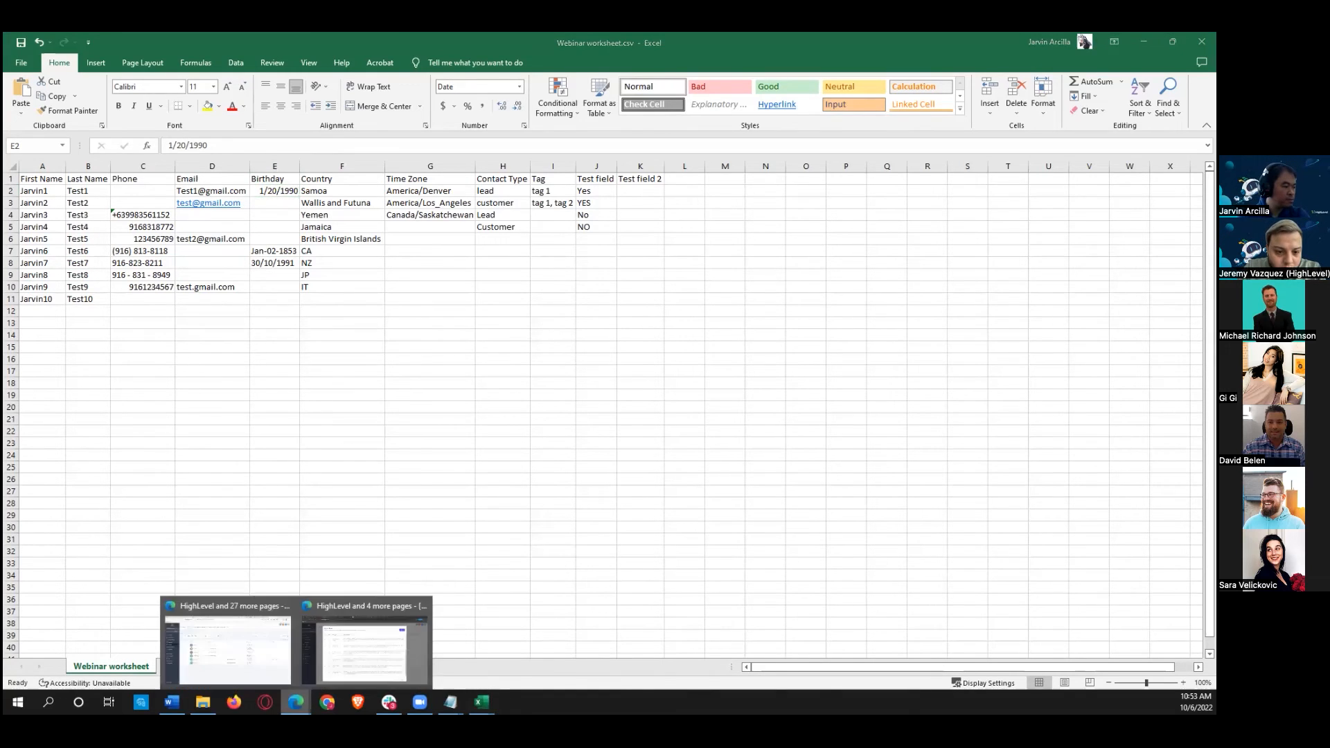
{"action": "left_click", "coordinate": [358, 646]}
{"action": "left_click", "coordinate": [975, 643]}
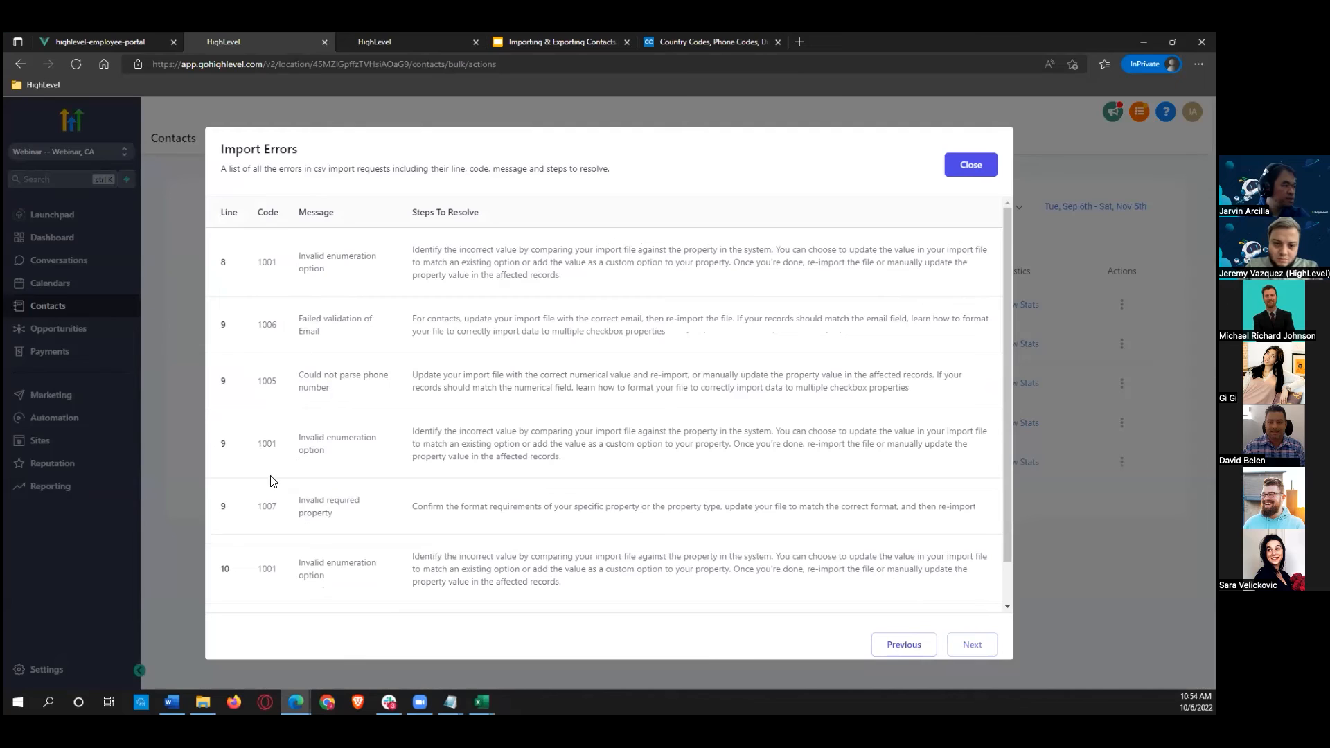
{"action": "scroll", "coordinate": [360, 555], "scroll_direction": "down", "scroll_amount": 2}
{"action": "scroll", "coordinate": [360, 561], "scroll_direction": "up", "scroll_amount": 2}
{"action": "scroll", "coordinate": [359, 561], "scroll_direction": "down", "scroll_amount": 1}
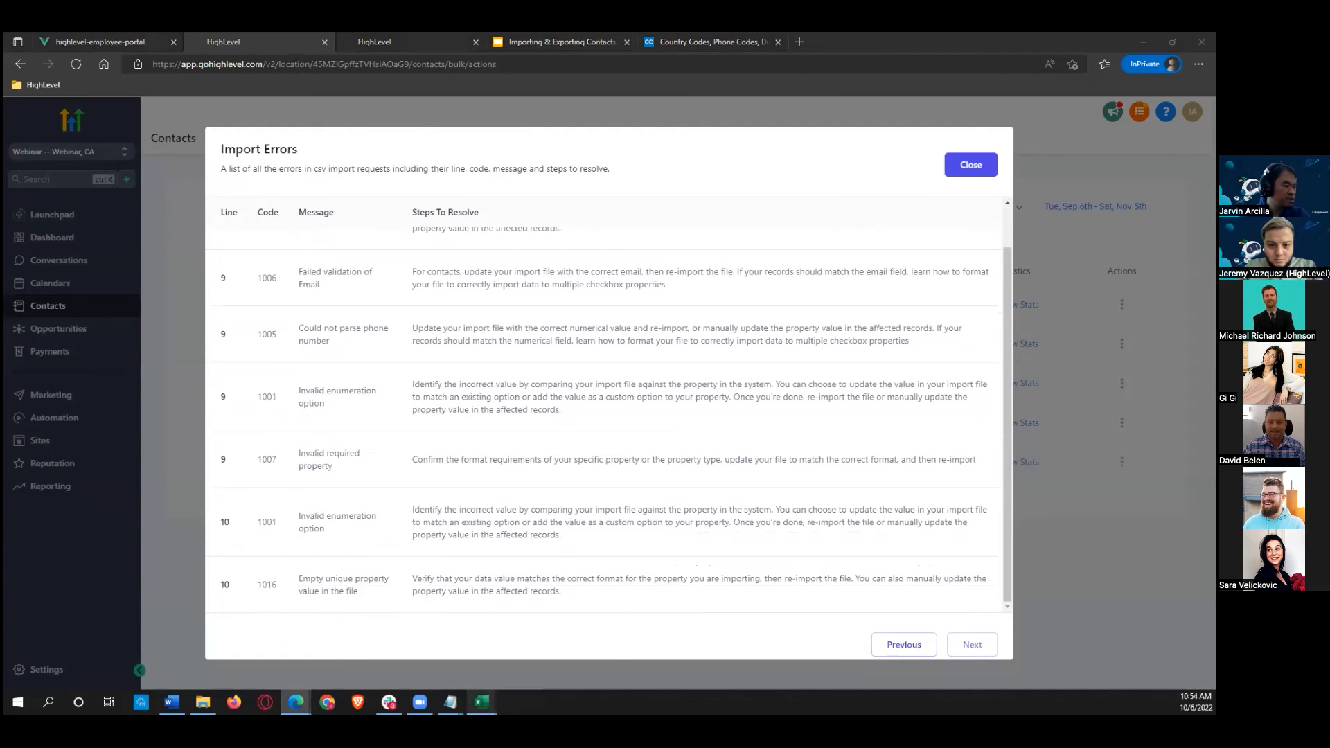
Step: Switch to Webinar worksheet.csv in Excel and locate the contact in row 10
{"action": "mouse_move", "coordinate": [483, 702]}
{"action": "left_click", "coordinate": [434, 653]}
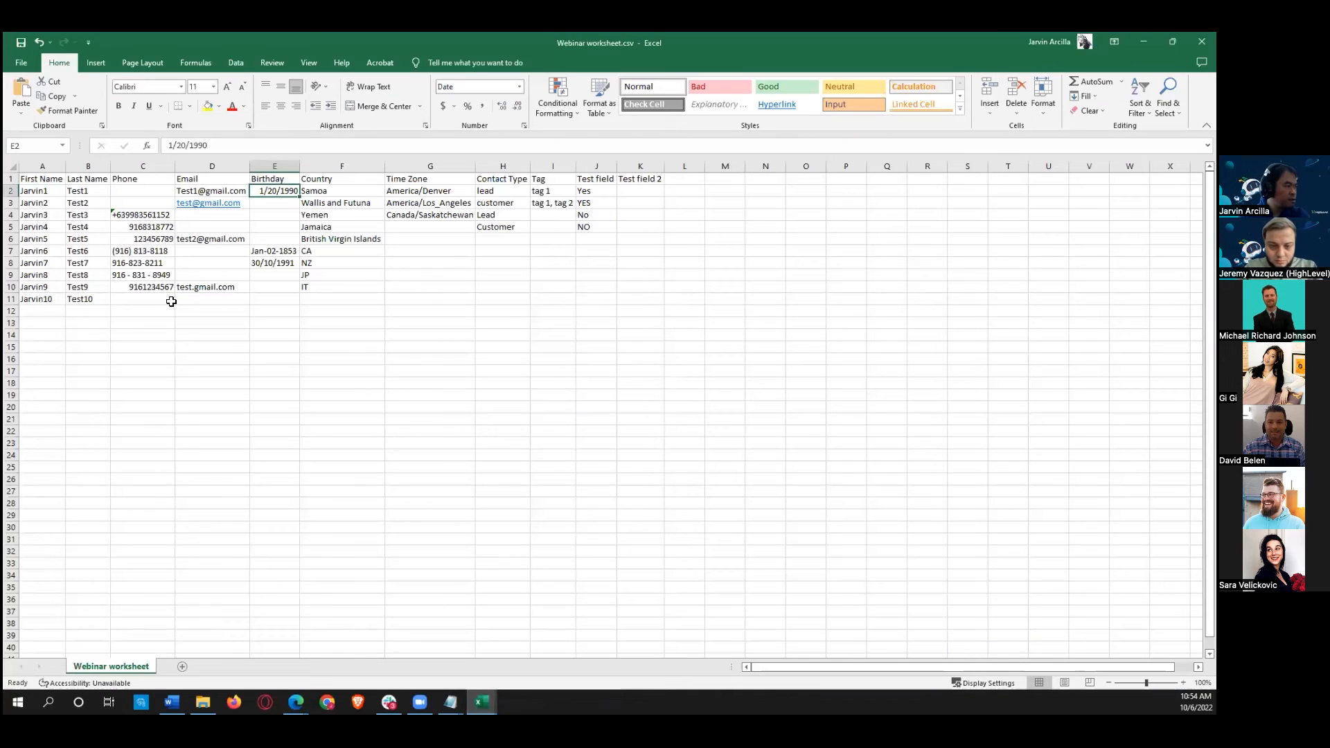
{"action": "left_click", "coordinate": [114, 299]}
{"action": "key", "text": "Up"}
{"action": "key", "text": "Left"}
{"action": "key", "text": "Up"}
{"action": "key", "text": "Down"}
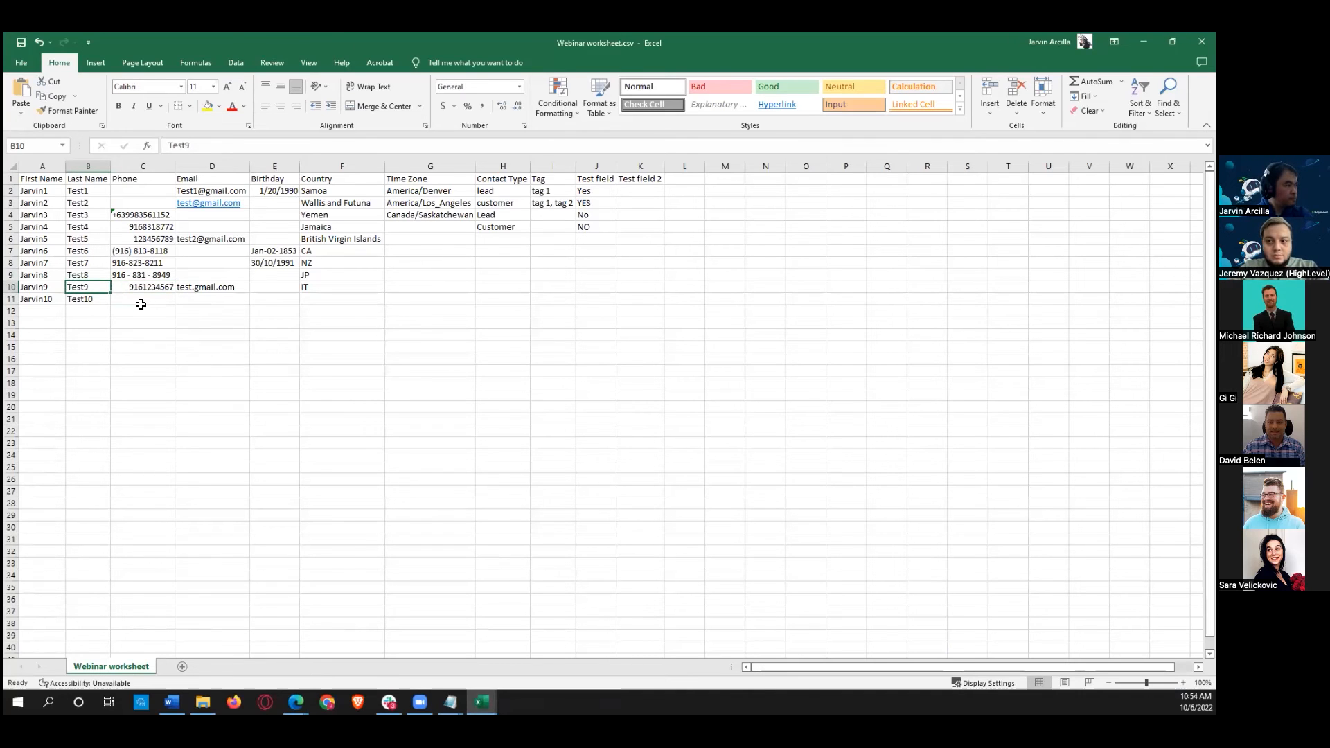
Step: Examine the area code and remaining digits of the phone number in C10, then check Phone cell C11
{"action": "left_click", "coordinate": [126, 287]}
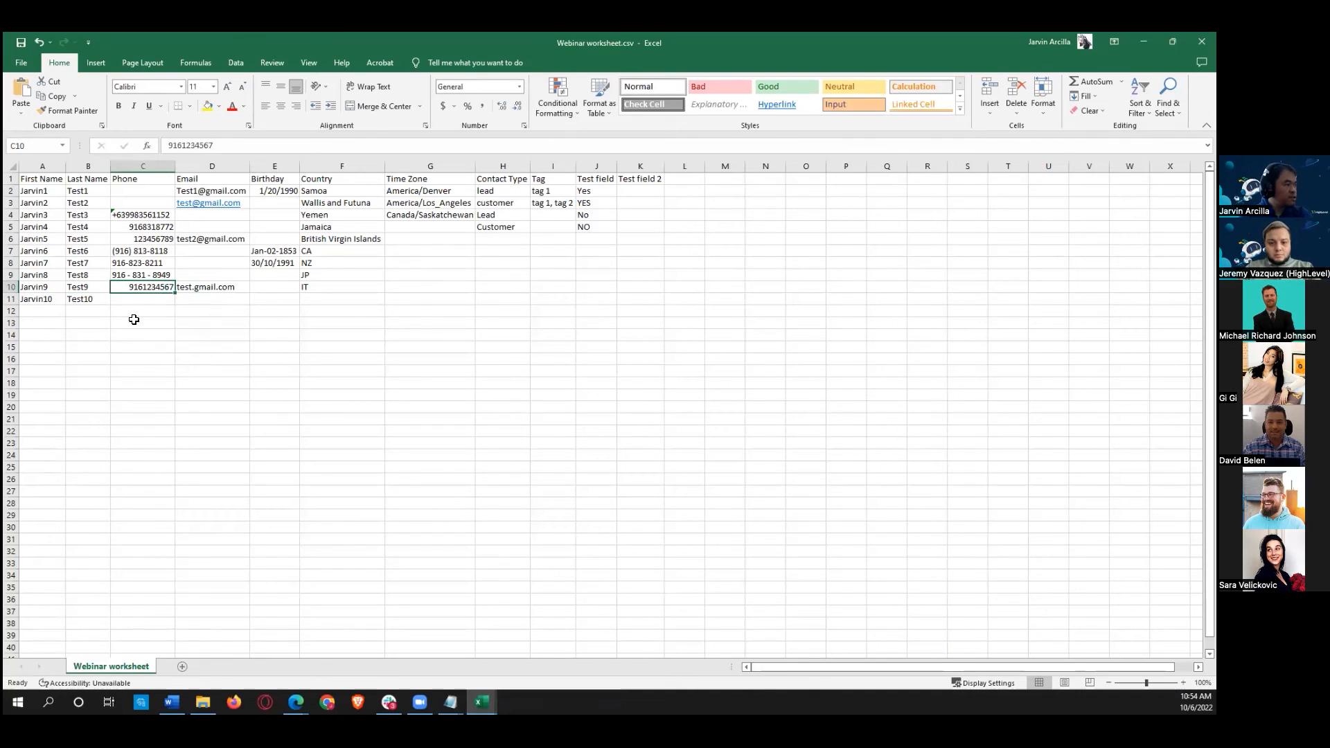
{"action": "left_click", "coordinate": [172, 145]}
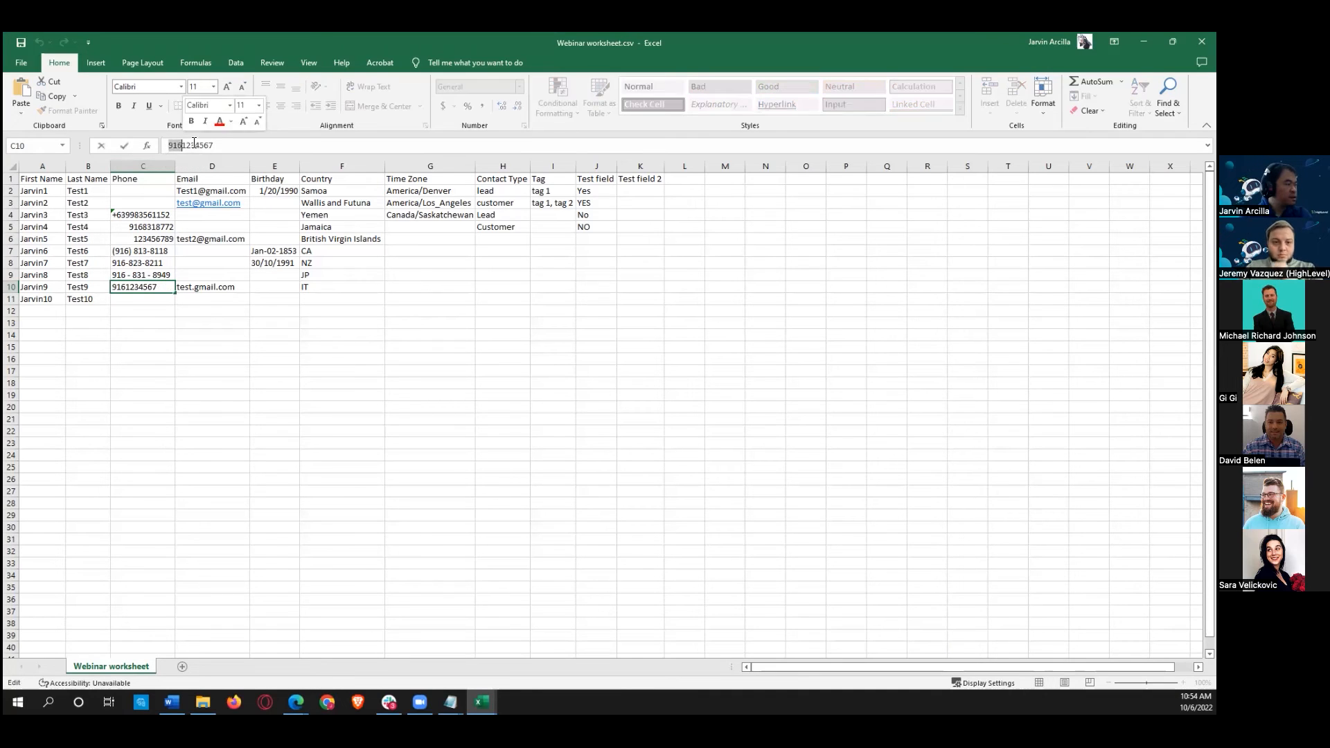
{"action": "left_click_drag", "start_coordinate": [186, 146], "coordinate": [213, 146]}
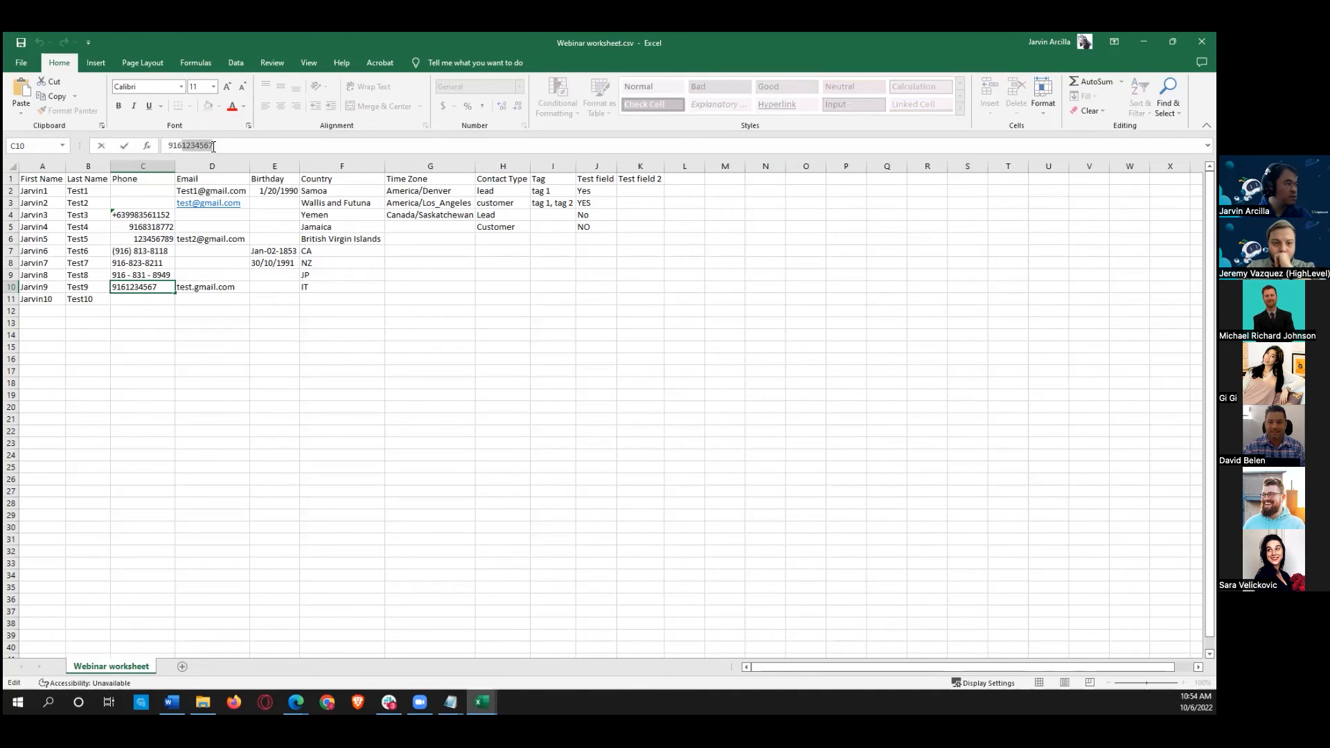
{"action": "left_click", "coordinate": [136, 311]}
{"action": "left_click", "coordinate": [134, 297]}
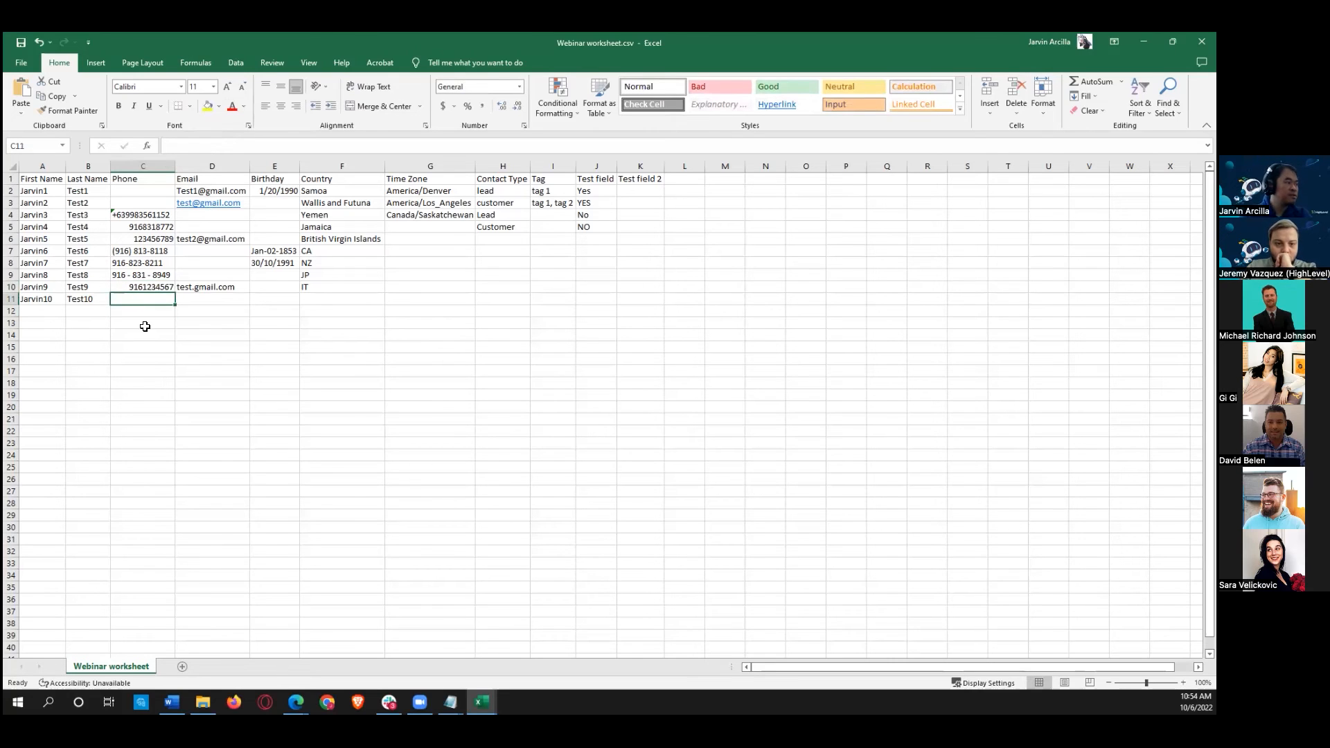
Step: Correct the email address in D10 by replacing the dot before gmail with an @ sign, and undo its automatic hyperlink
{"action": "key", "text": "Up"}
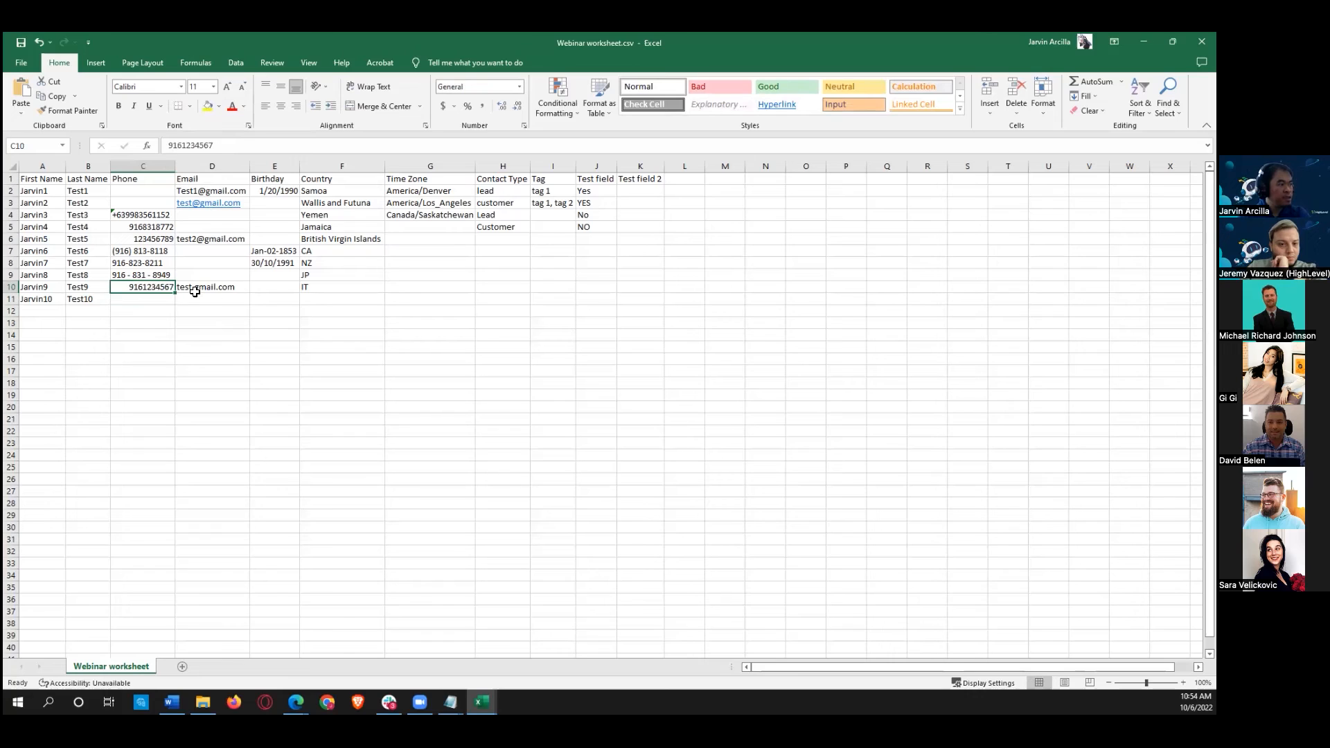
{"action": "left_click", "coordinate": [225, 291]}
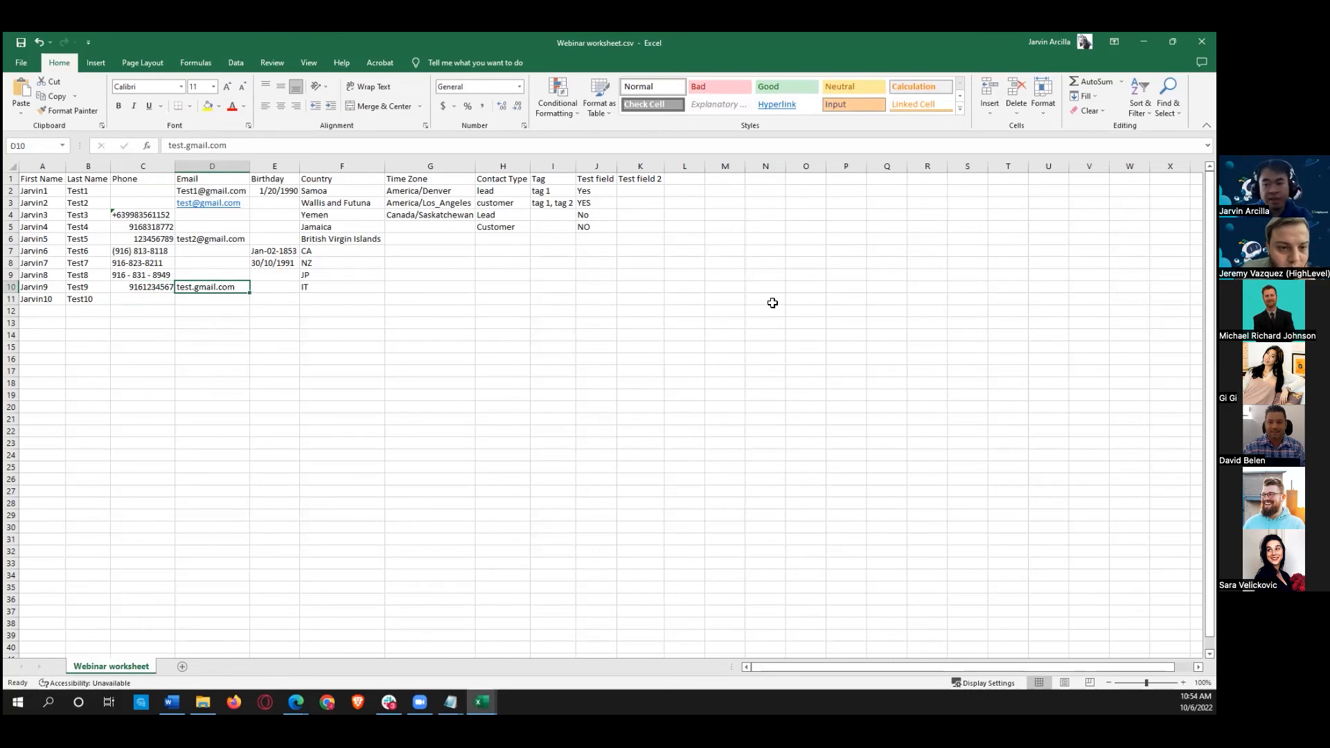
{"action": "double_click", "coordinate": [194, 286]}
{"action": "key", "text": "BackSpace"}
{"action": "type", "text": "@"}
{"action": "key", "text": "Return"}
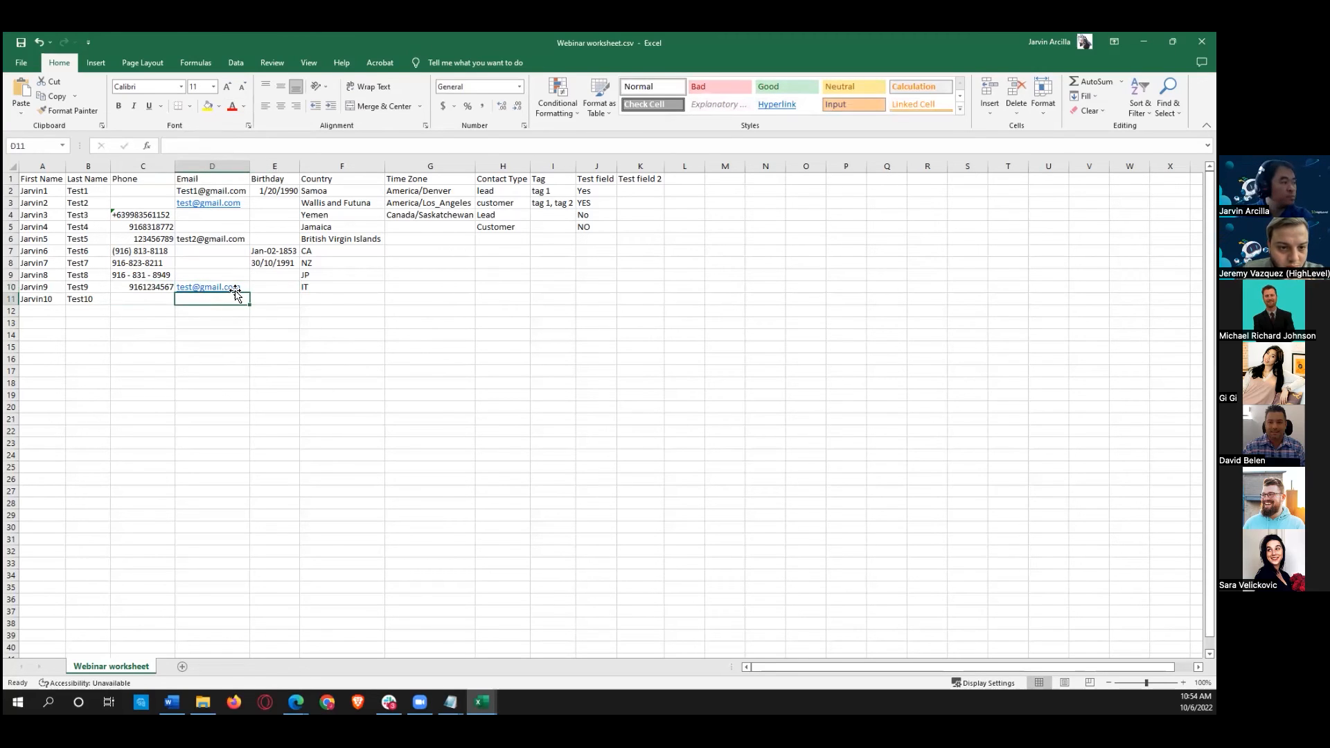
{"action": "key", "text": "Up"}
{"action": "key", "text": "ctrl+z"}
{"action": "key", "text": "Down"}
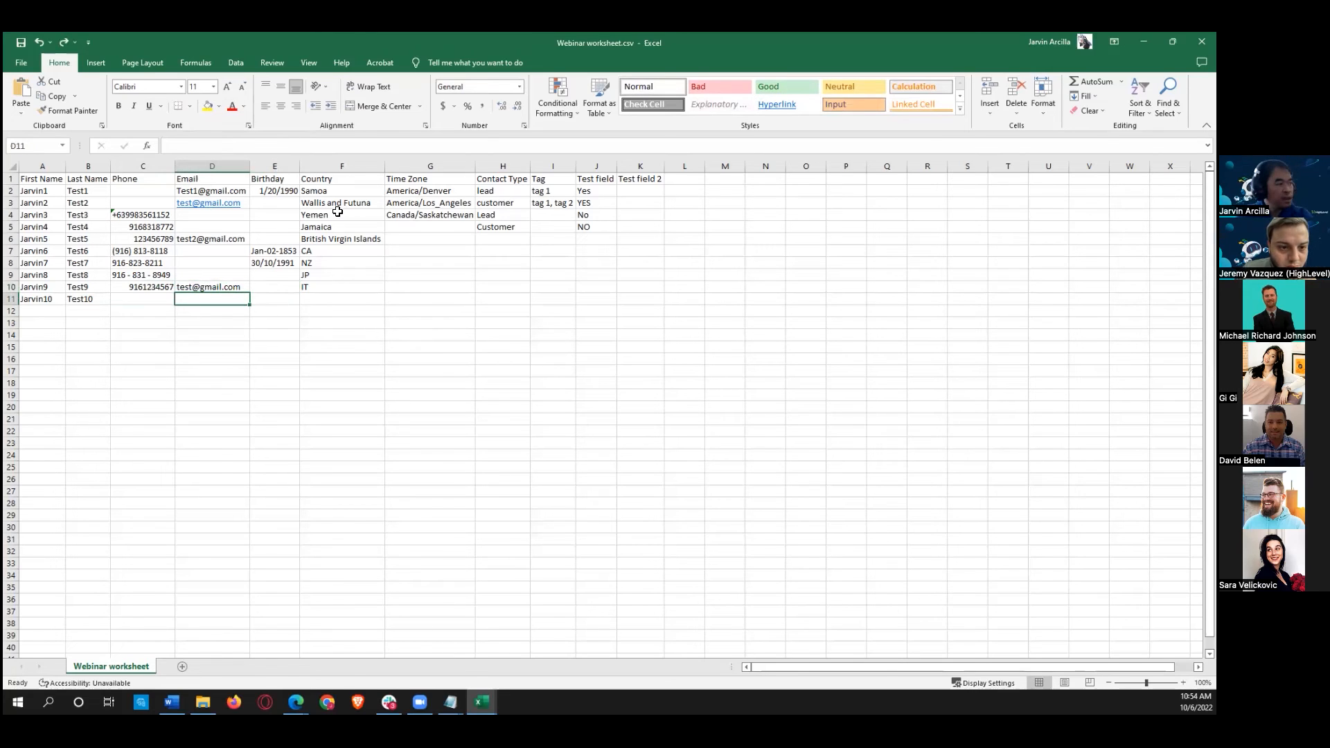
Step: Examine the Phone and Email cells C11 and D11 of the contact in row 11
{"action": "left_click", "coordinate": [135, 301]}
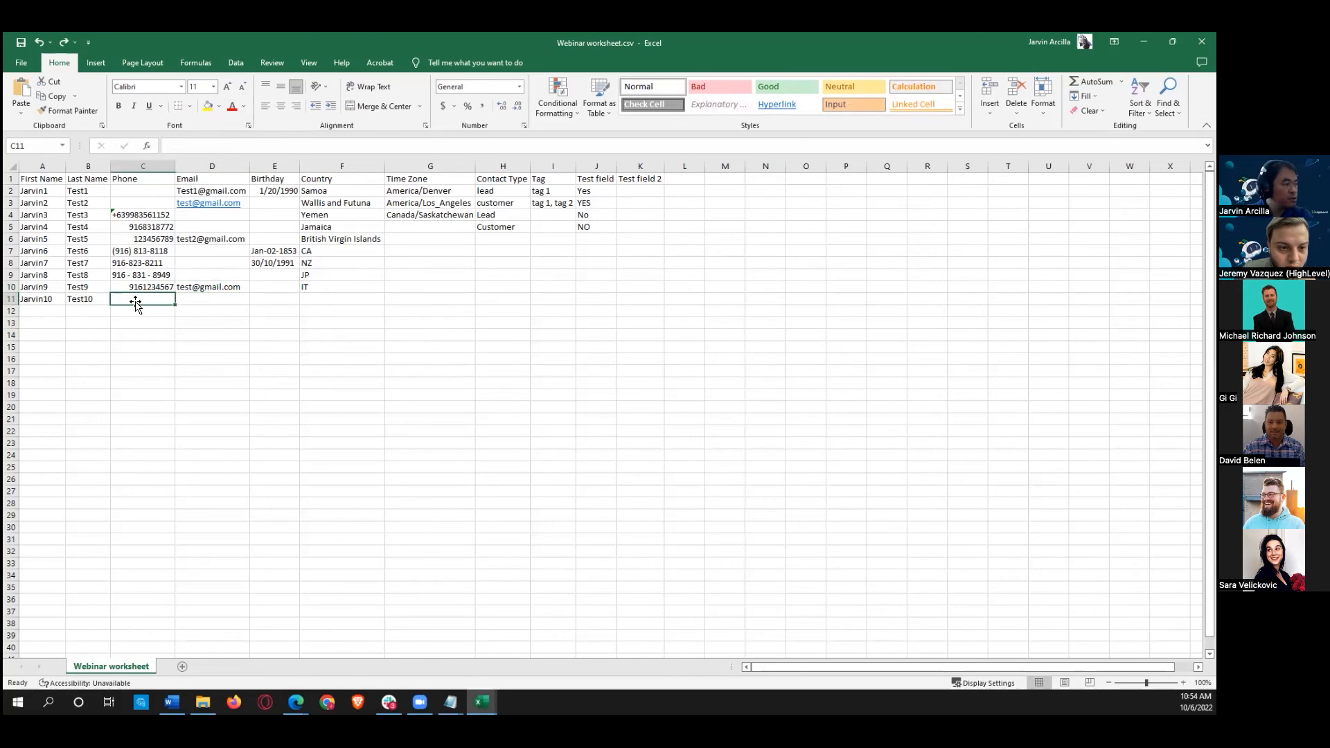
{"action": "left_click", "coordinate": [185, 303]}
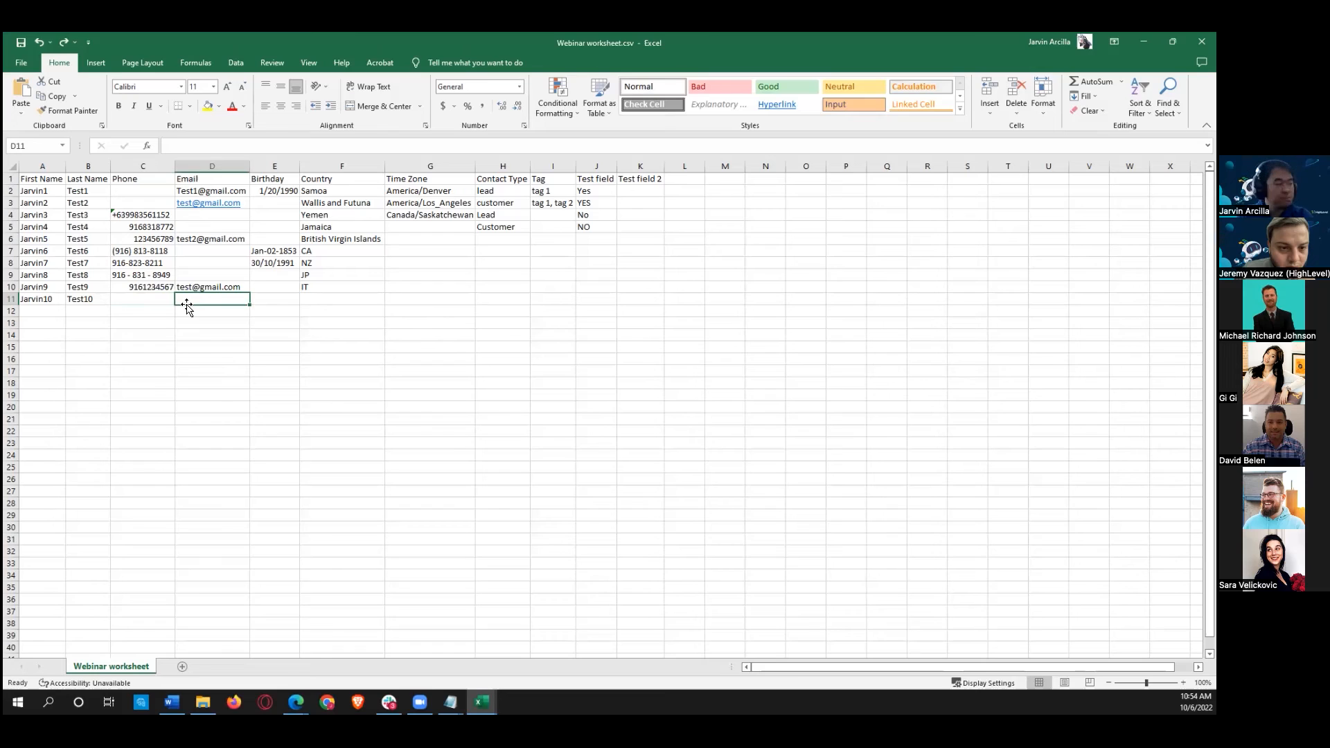
{"action": "key", "text": "Left"}
{"action": "key", "text": "Right"}
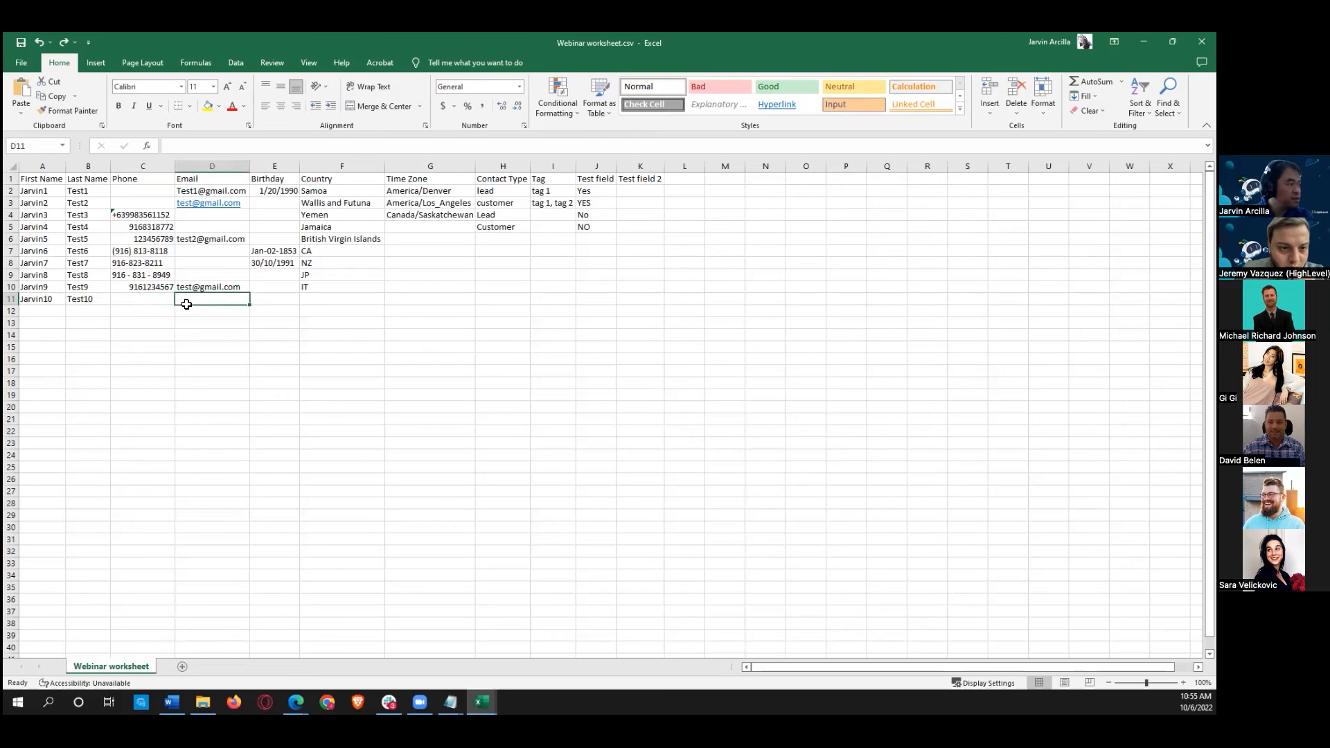
{"action": "key", "text": "Left"}
{"action": "left_click", "coordinate": [202, 305]}
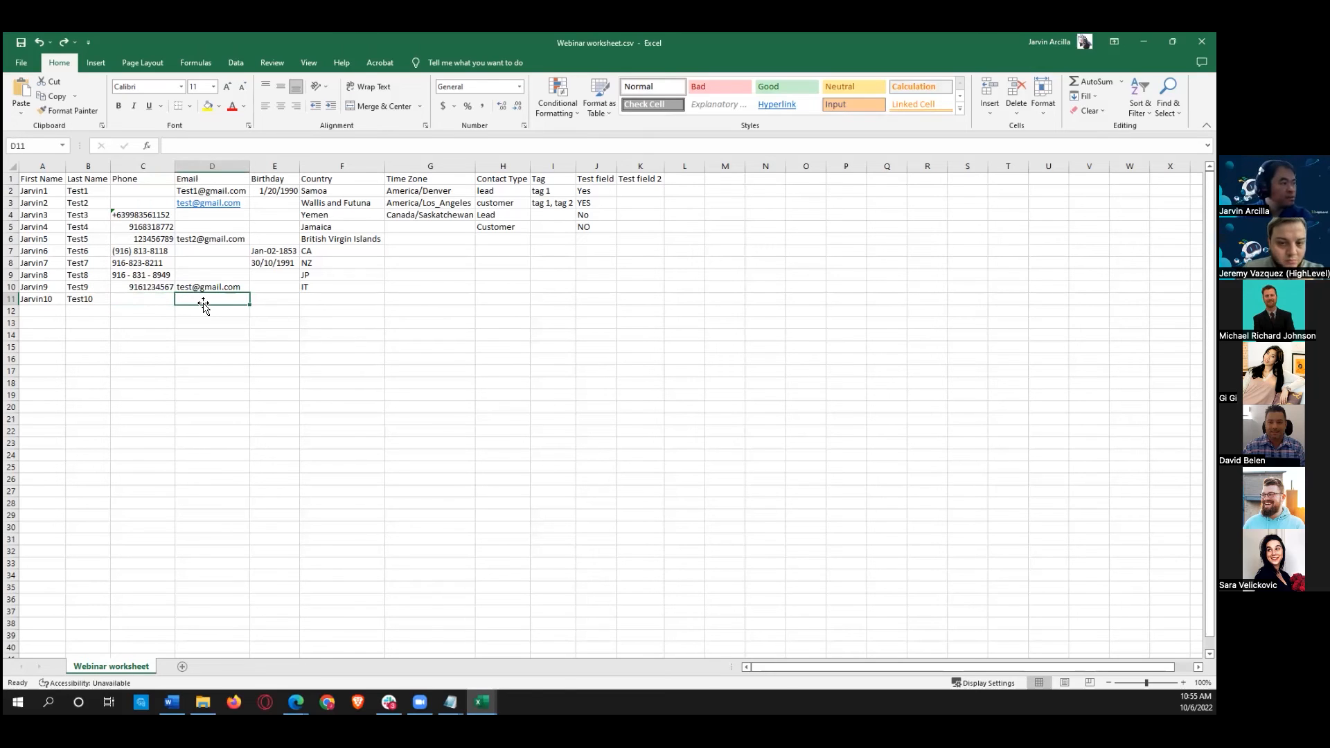
{"action": "key", "text": "Left"}
{"action": "key", "text": "Right"}
{"action": "key", "text": "Left"}
{"action": "key", "text": "Right"}
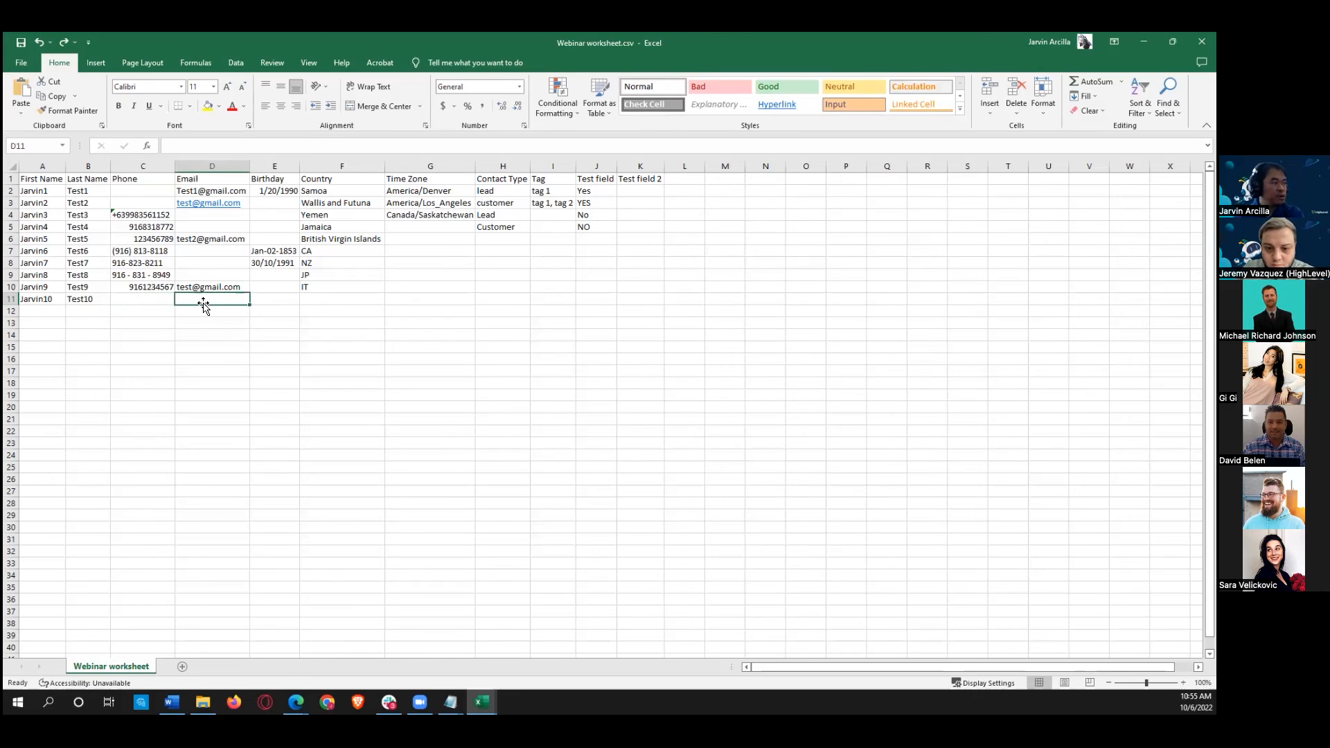
{"action": "left_click", "coordinate": [158, 305]}
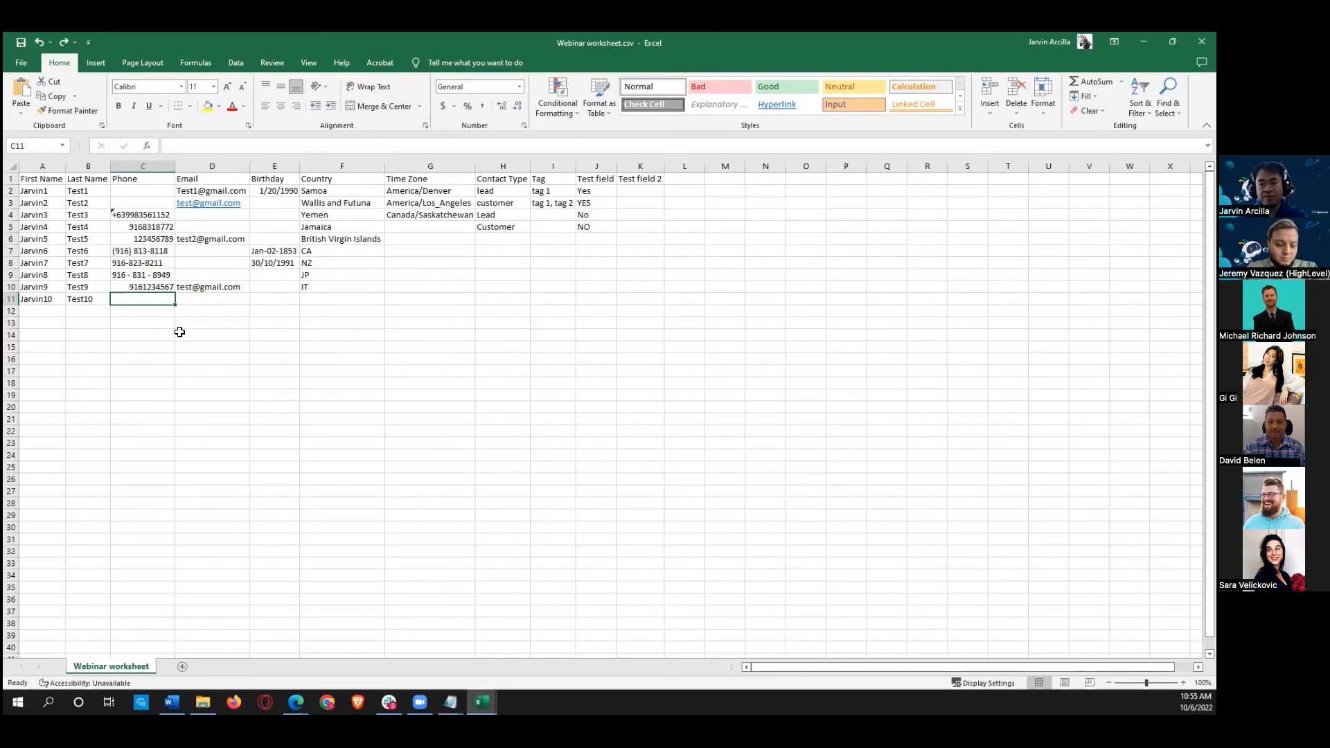
{"action": "key", "text": "Right"}
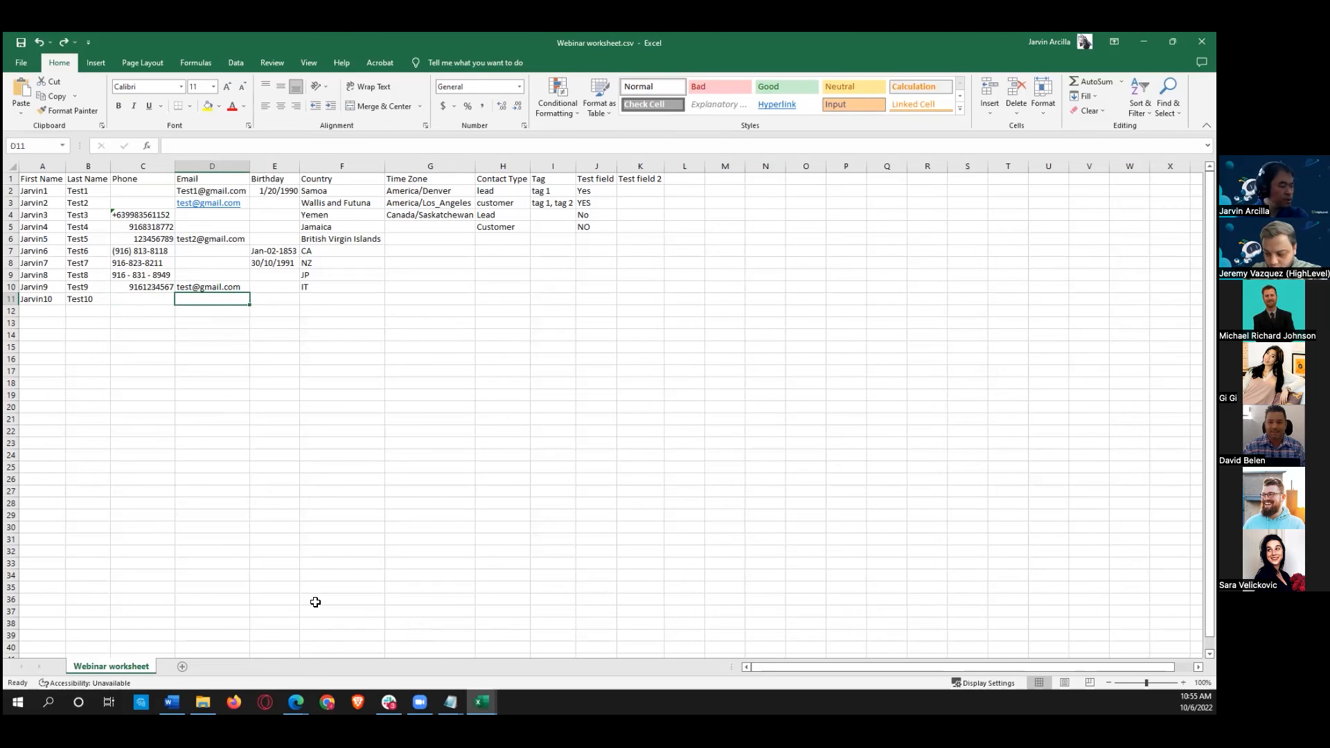
Step: Switch to the Importing & Exporting Contacts presentation in the browser and find the slides on error log codes
{"action": "mouse_move", "coordinate": [296, 702]}
{"action": "left_click", "coordinate": [364, 638]}
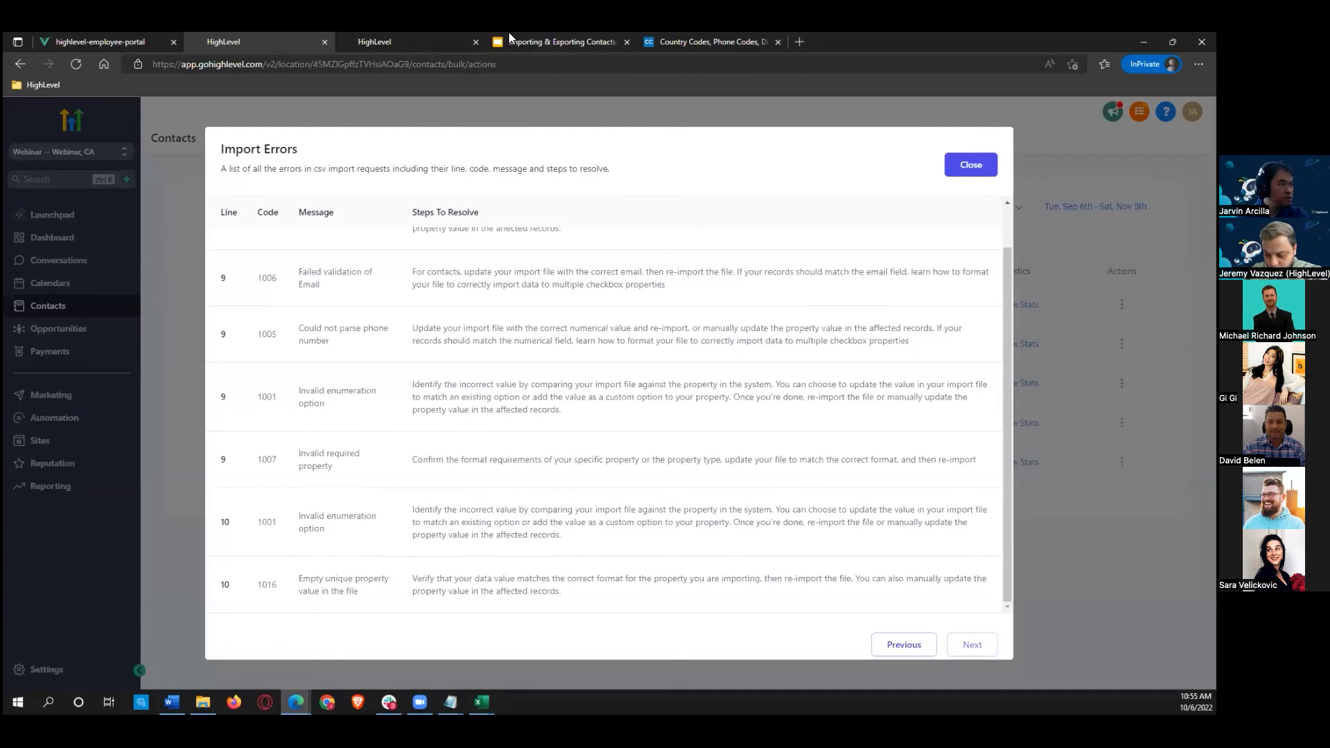
{"action": "left_click", "coordinate": [527, 41]}
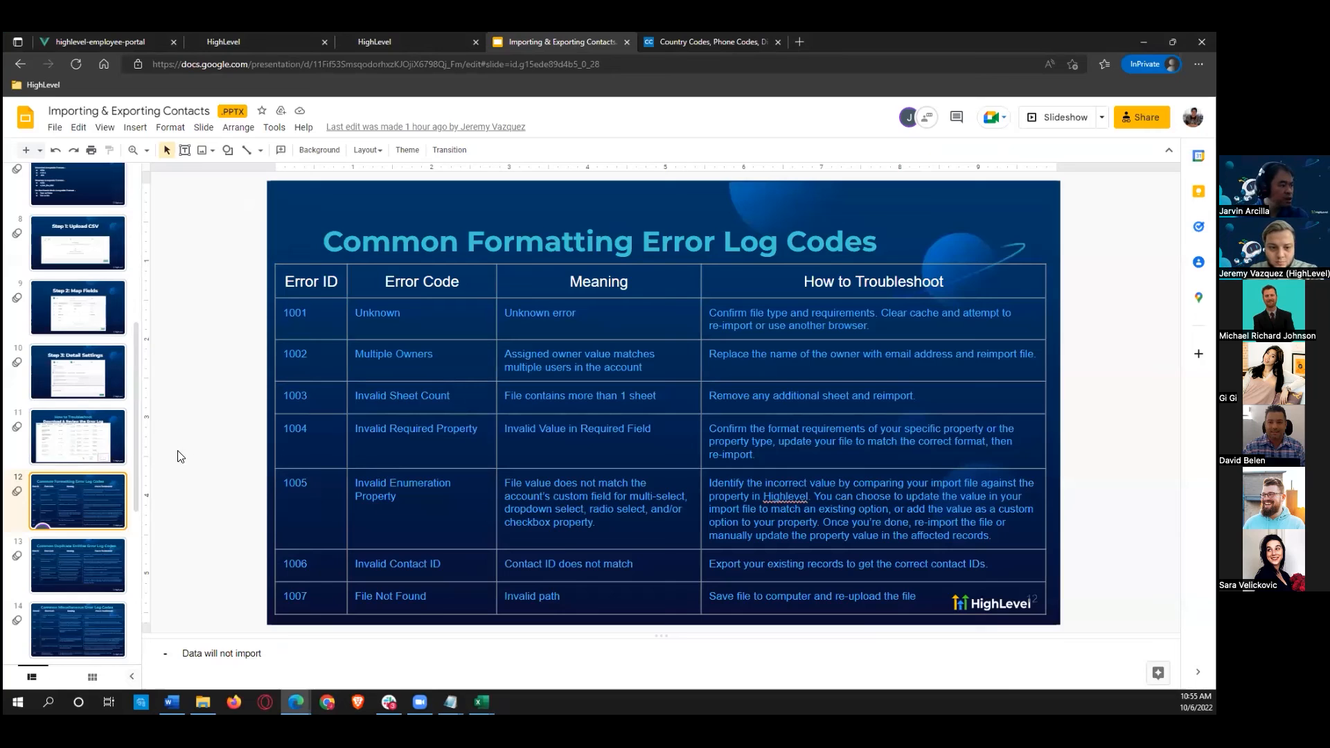
{"action": "scroll", "coordinate": [76, 486], "scroll_direction": "down", "scroll_amount": 1}
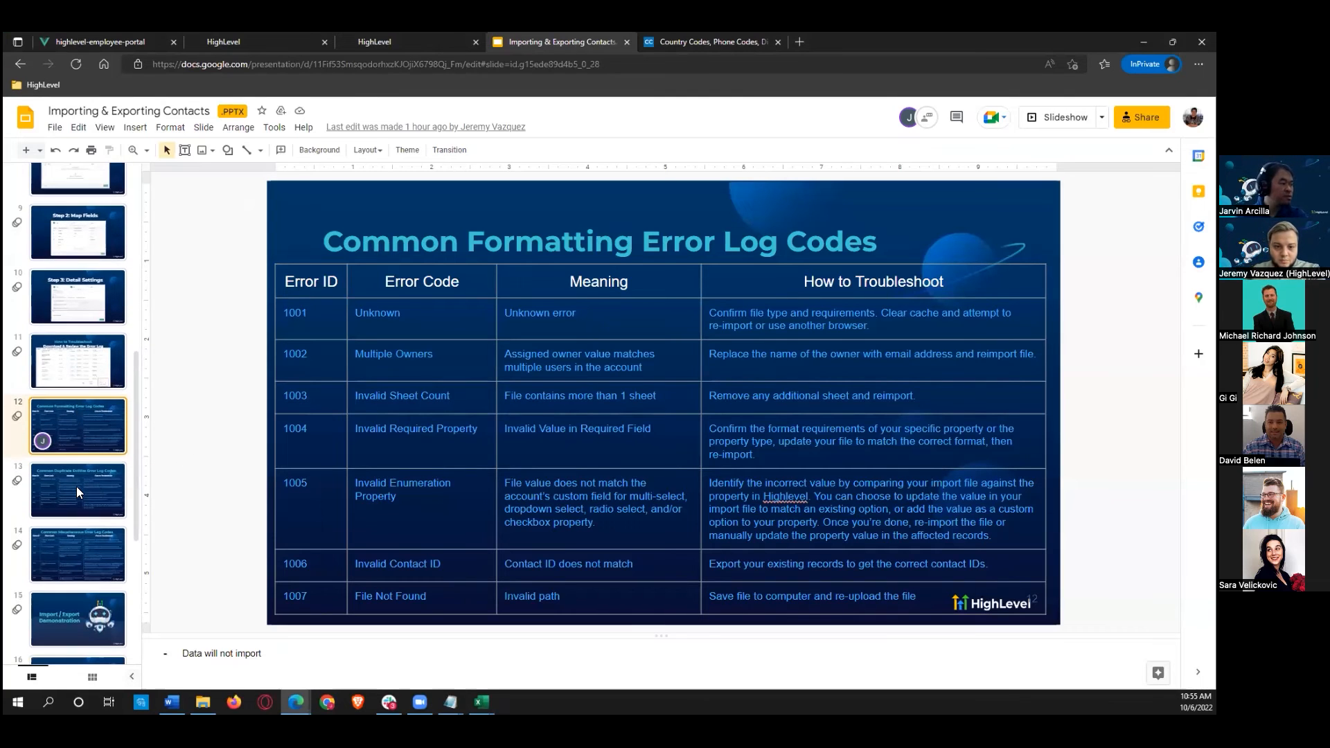
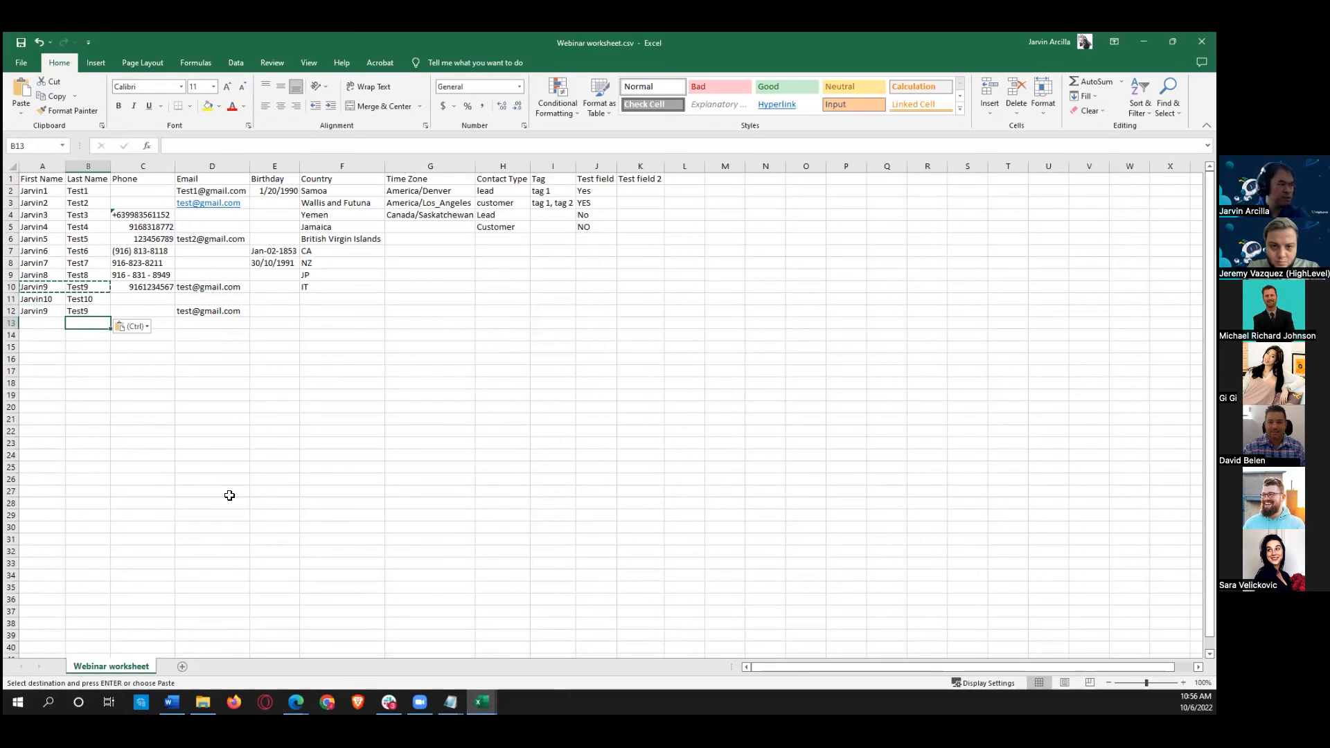
Step: Compare the row 12 contact's name and email with the row 10 contact in the Excel worksheet
{"action": "left_click", "coordinate": [219, 312]}
{"action": "left_click", "coordinate": [37, 317]}
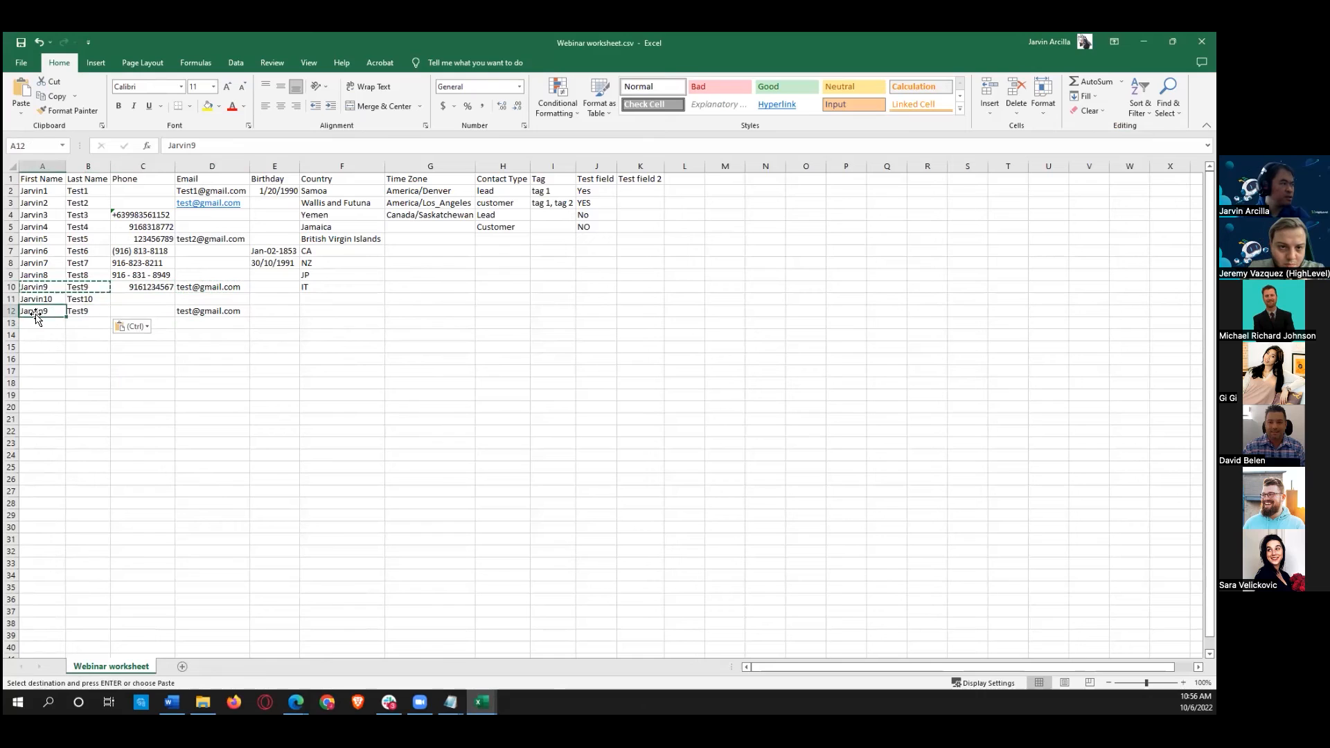
{"action": "left_click", "coordinate": [197, 322]}
{"action": "key", "text": "Up"}
{"action": "key", "text": "Up"}
{"action": "key", "text": "Up"}
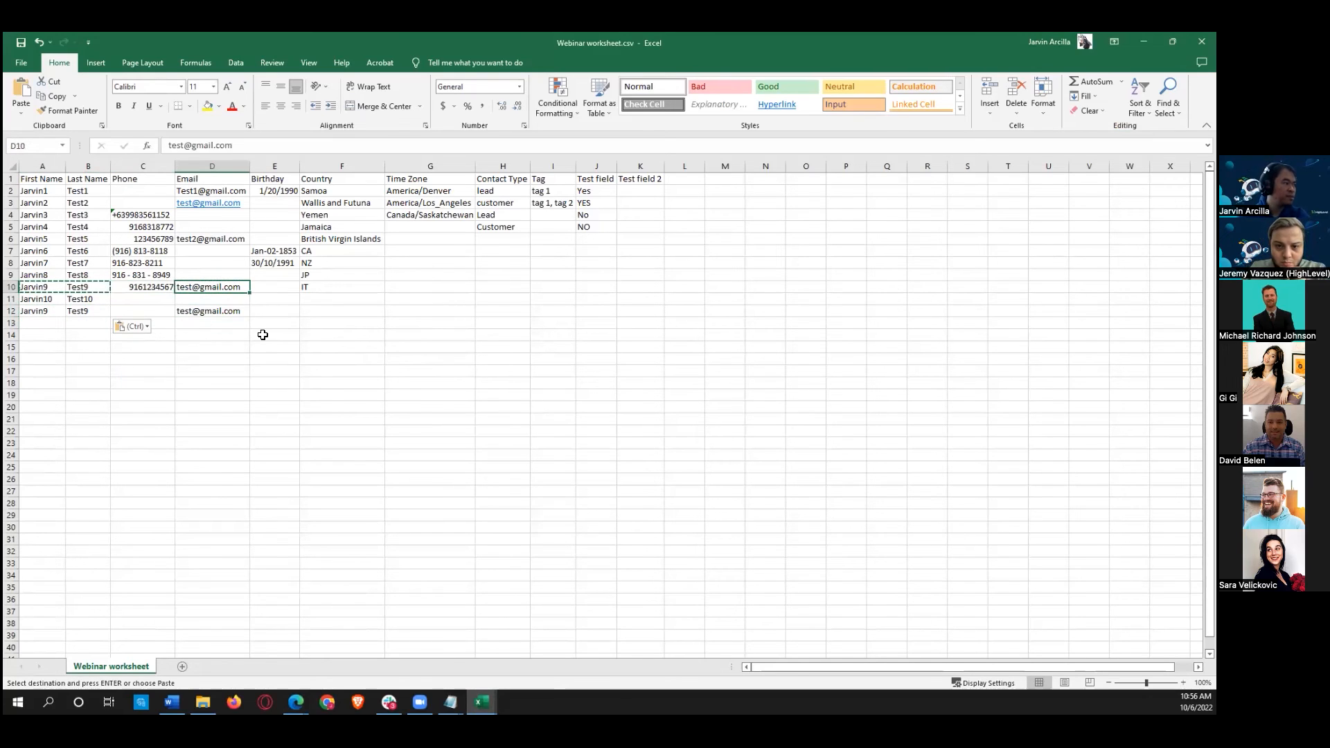
{"action": "key", "text": "Down"}
{"action": "key", "text": "Down"}
{"action": "left_click", "coordinate": [231, 344]}
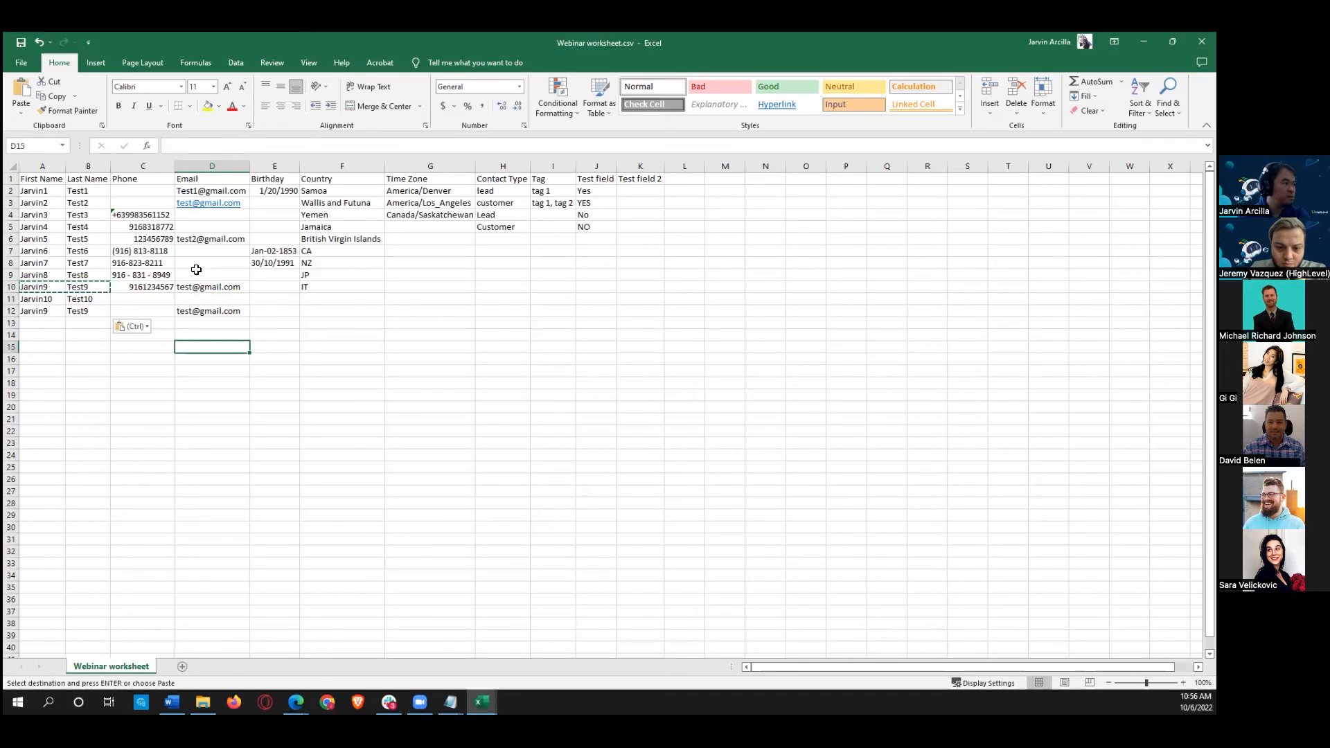
Step: Highlight duplicate values in the Phone and Email columns using conditional formatting with Light Red Fill with Dark Red Text
{"action": "left_click_drag", "start_coordinate": [143, 166], "coordinate": [191, 167]}
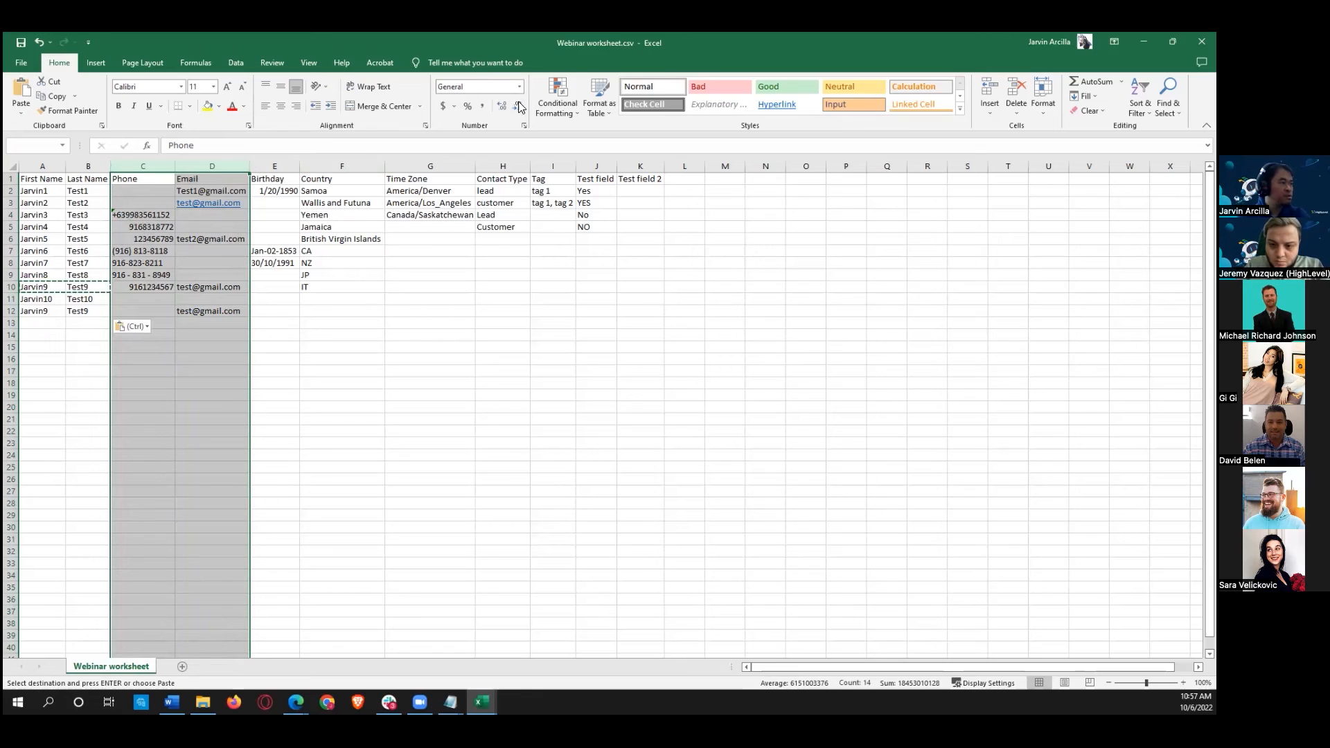
{"action": "left_click", "coordinate": [548, 96]}
{"action": "mouse_move", "coordinate": [578, 132]}
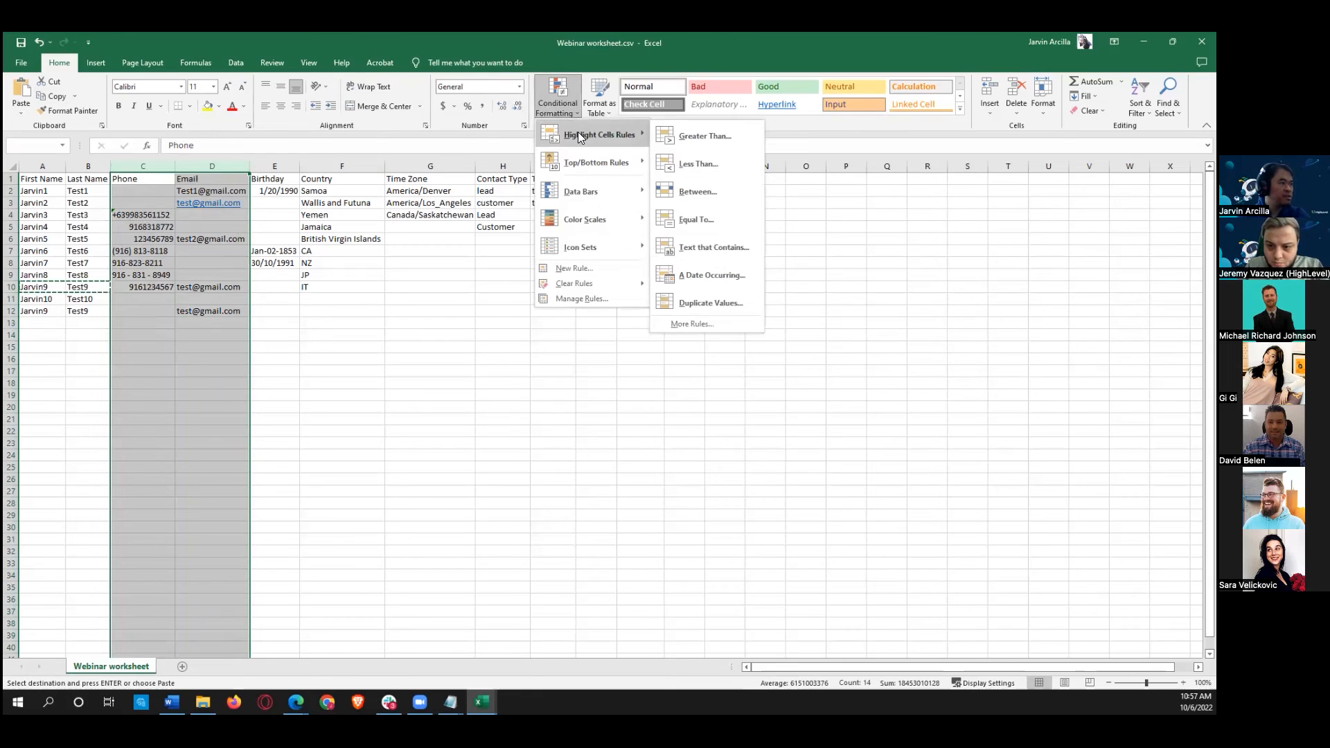
{"action": "left_click", "coordinate": [705, 299]}
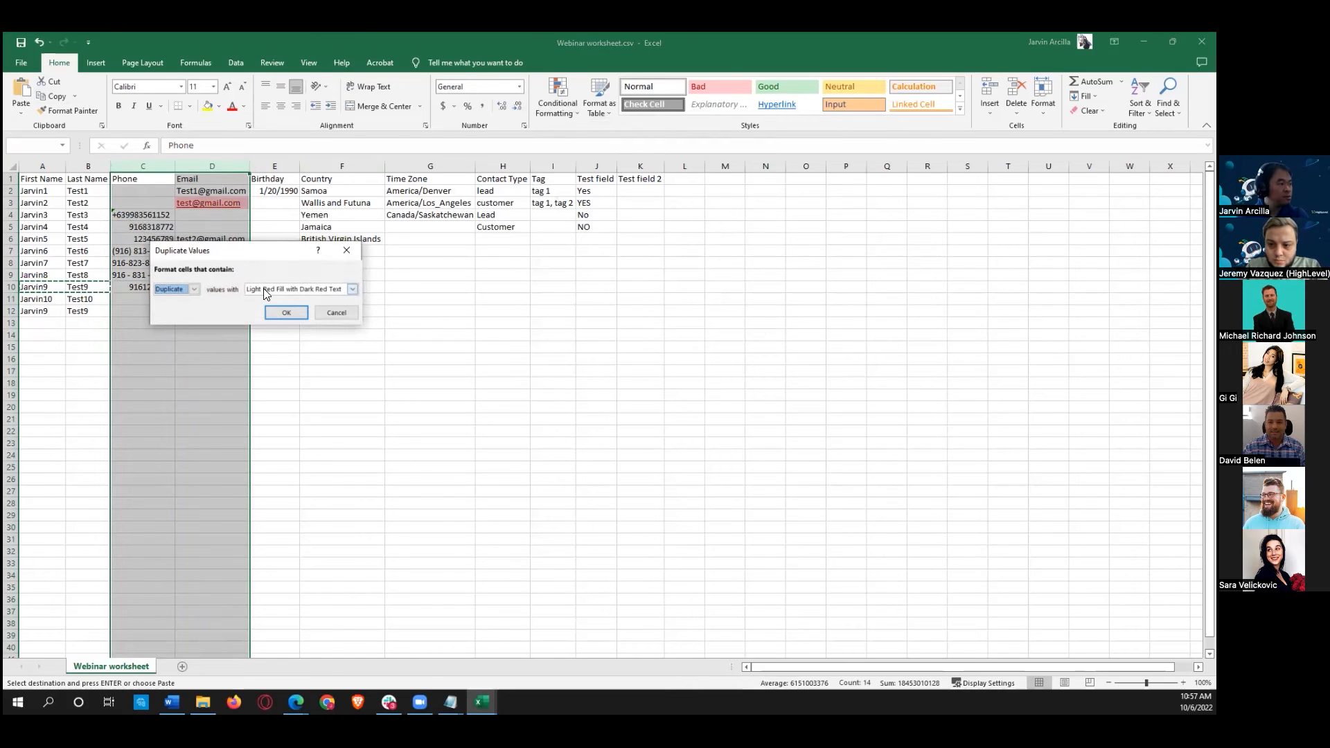
{"action": "left_click", "coordinate": [287, 313]}
{"action": "left_click", "coordinate": [288, 381]}
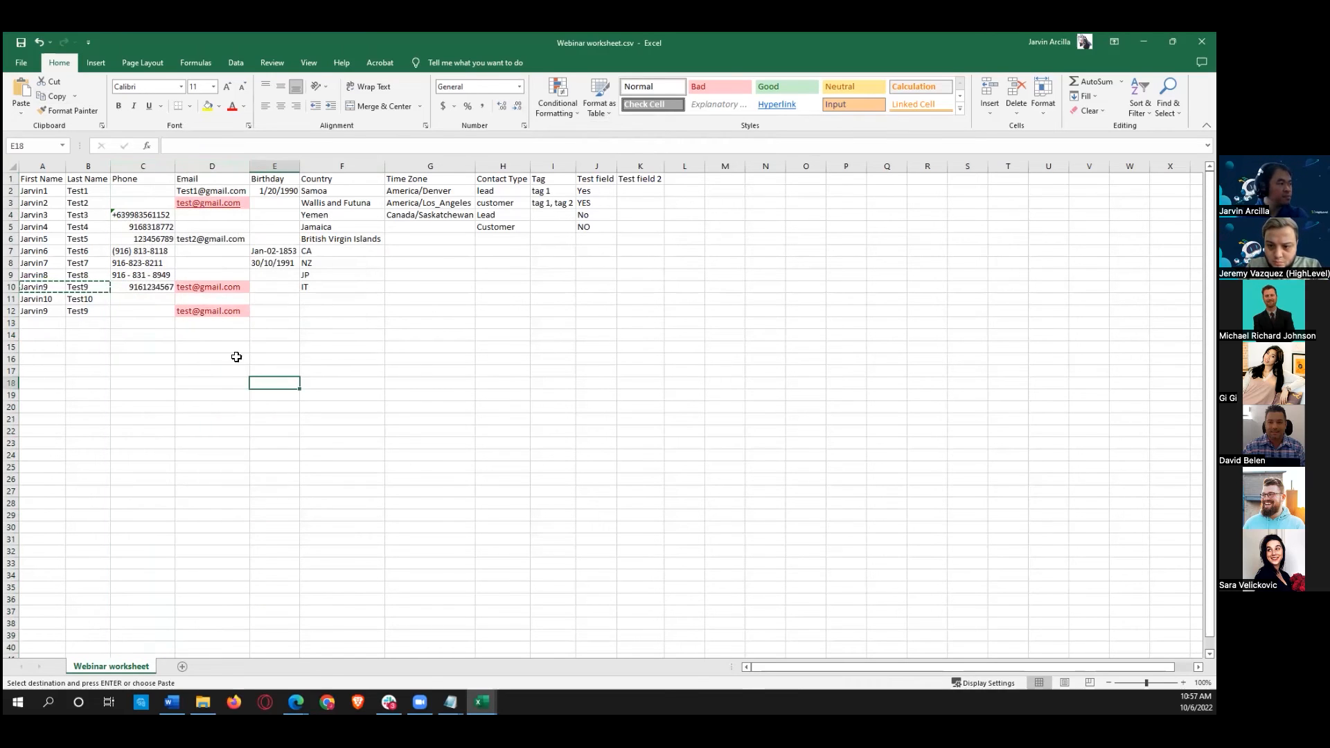
Step: Examine the highlighted emails in D10 and D12 along with the Phone cell C12
{"action": "left_click", "coordinate": [167, 345]}
{"action": "key", "text": "Up"}
{"action": "key", "text": "Up"}
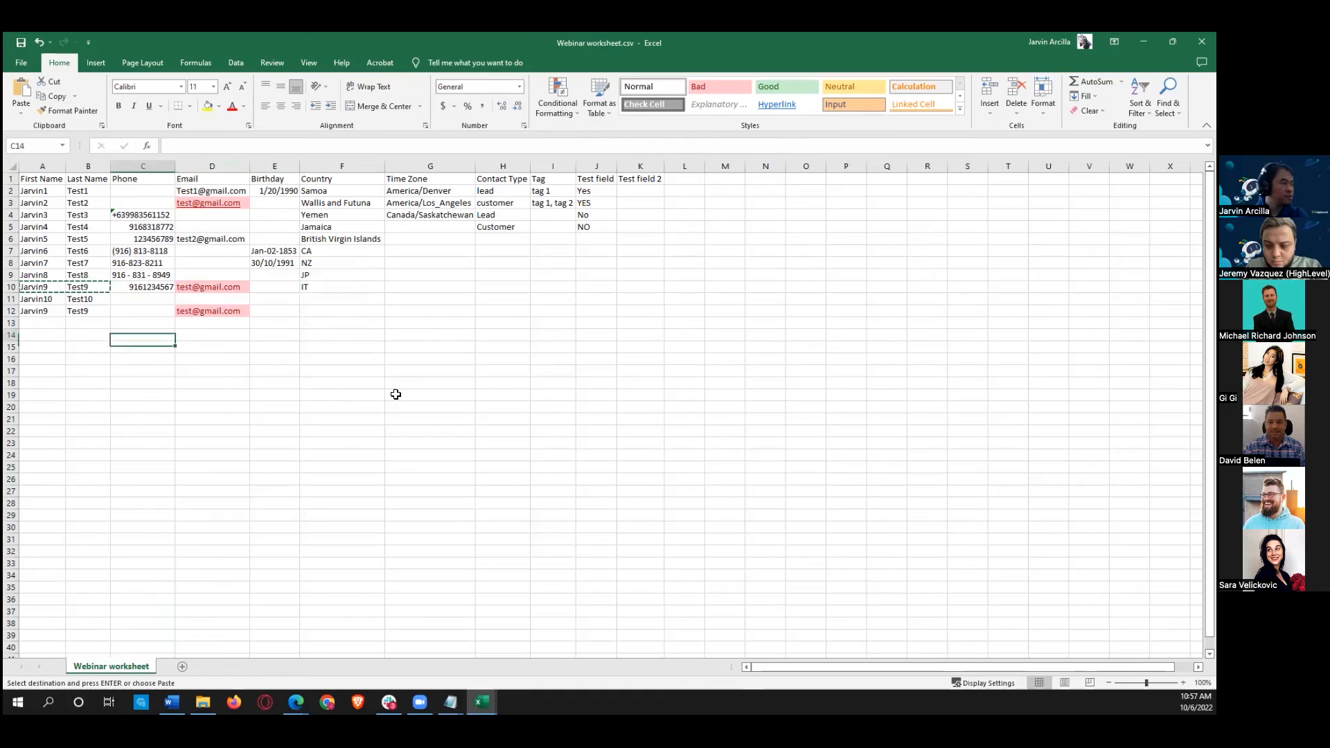
{"action": "key", "text": "Right"}
{"action": "key", "text": "Up"}
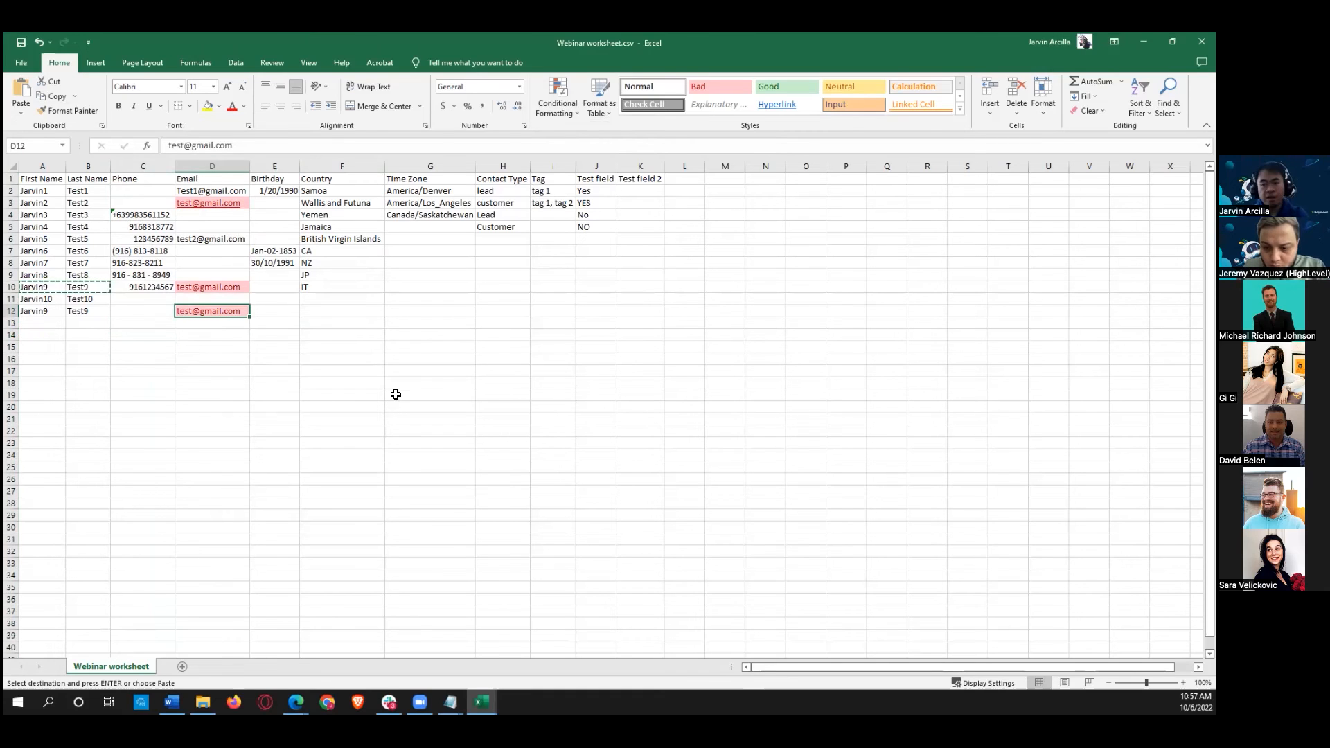
{"action": "key", "text": "Up"}
{"action": "key", "text": "Up"}
{"action": "key", "text": "Down"}
{"action": "key", "text": "Down"}
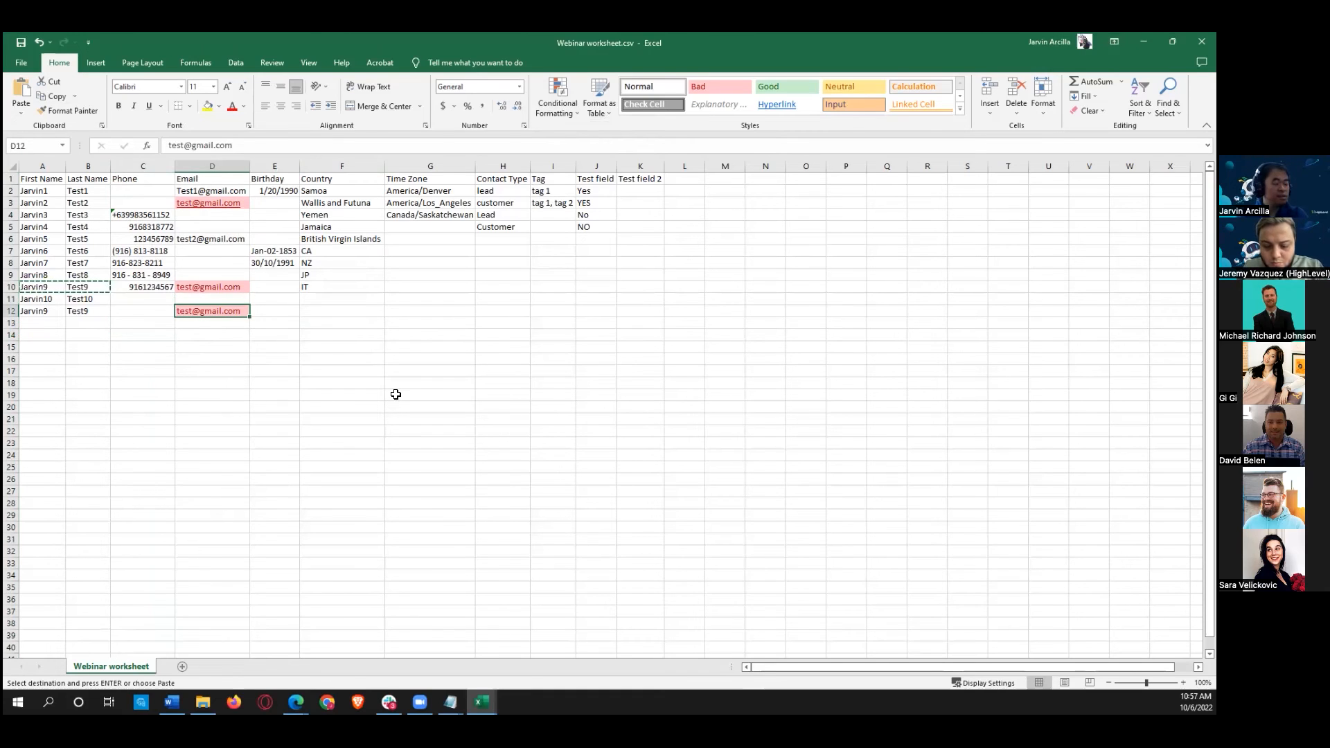
{"action": "key", "text": "Left"}
{"action": "key", "text": "Right"}
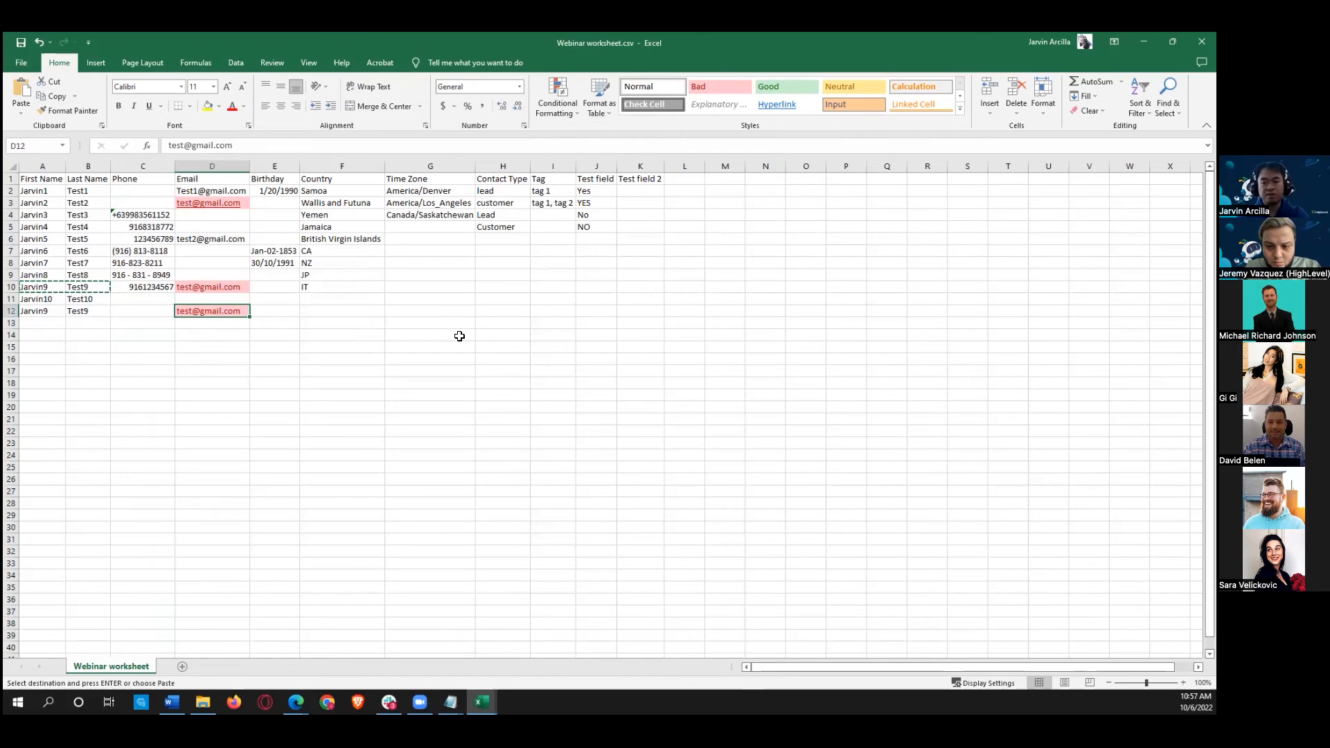
{"action": "left_click", "coordinate": [414, 336]}
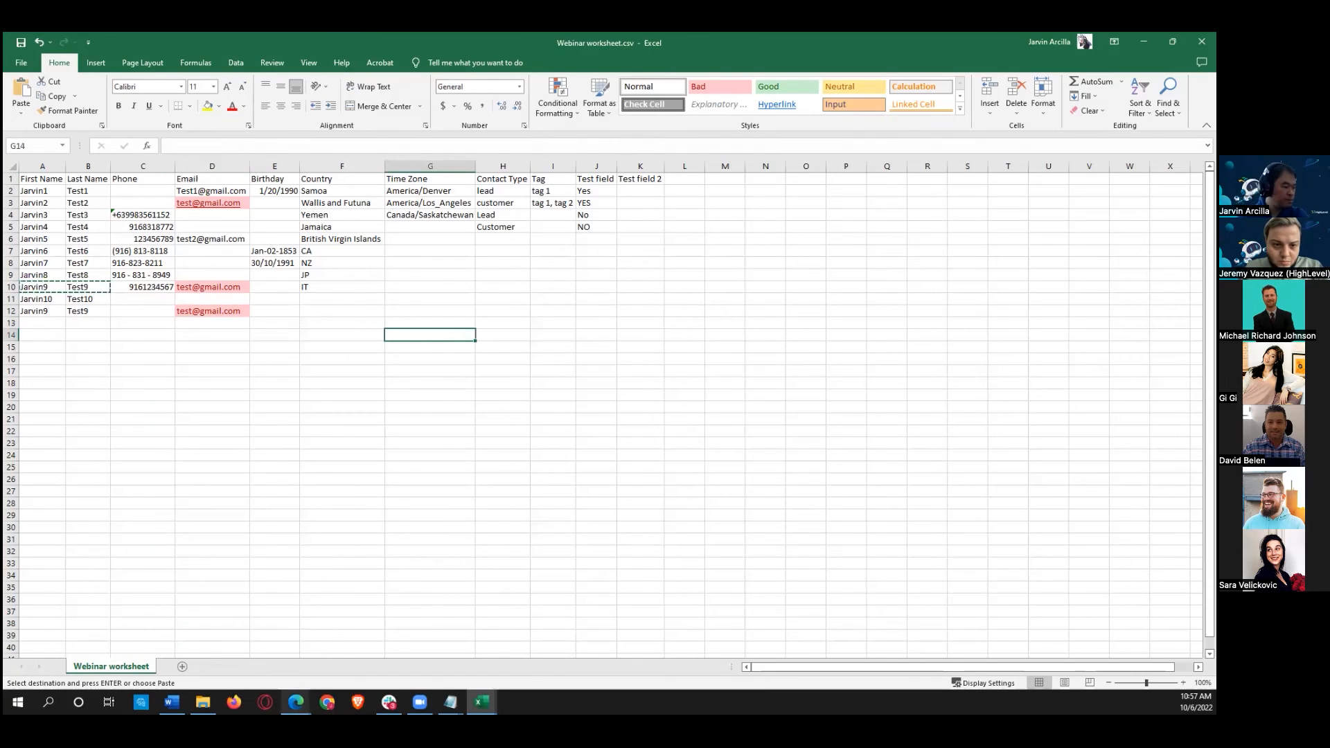
Step: Return to the presentation in the browser and review the miscellaneous, duplicate entities and formatting error log code slides
{"action": "mouse_move", "coordinate": [296, 701]}
{"action": "left_click", "coordinate": [374, 632]}
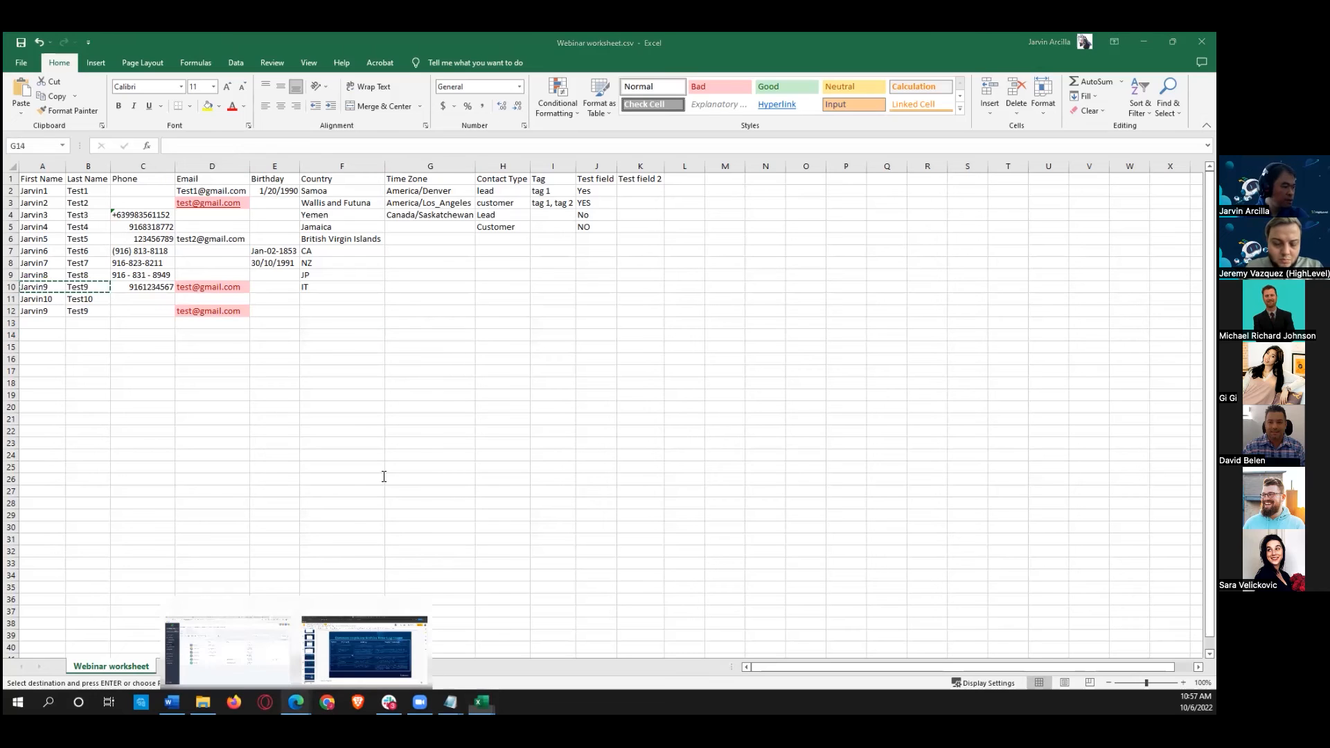
{"action": "key", "text": "Down"}
{"action": "key", "text": "Down"}
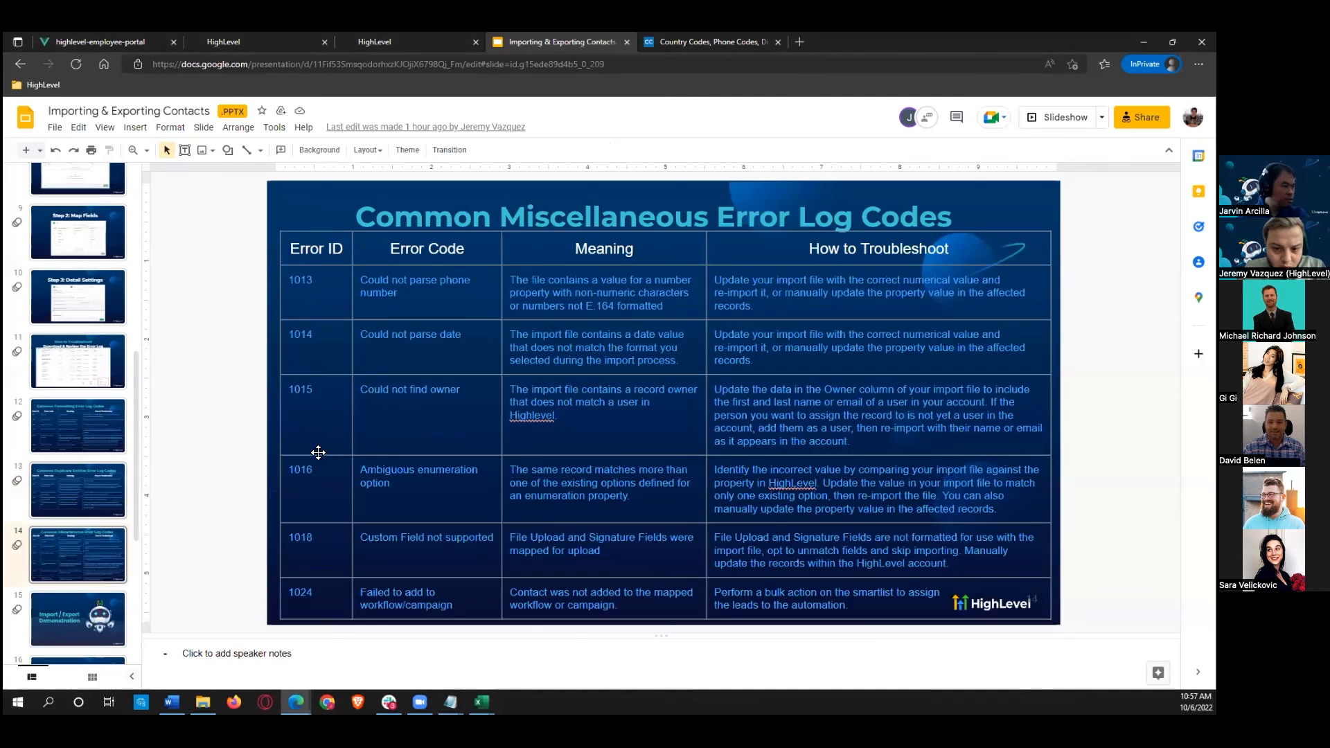
{"action": "key", "text": "Up"}
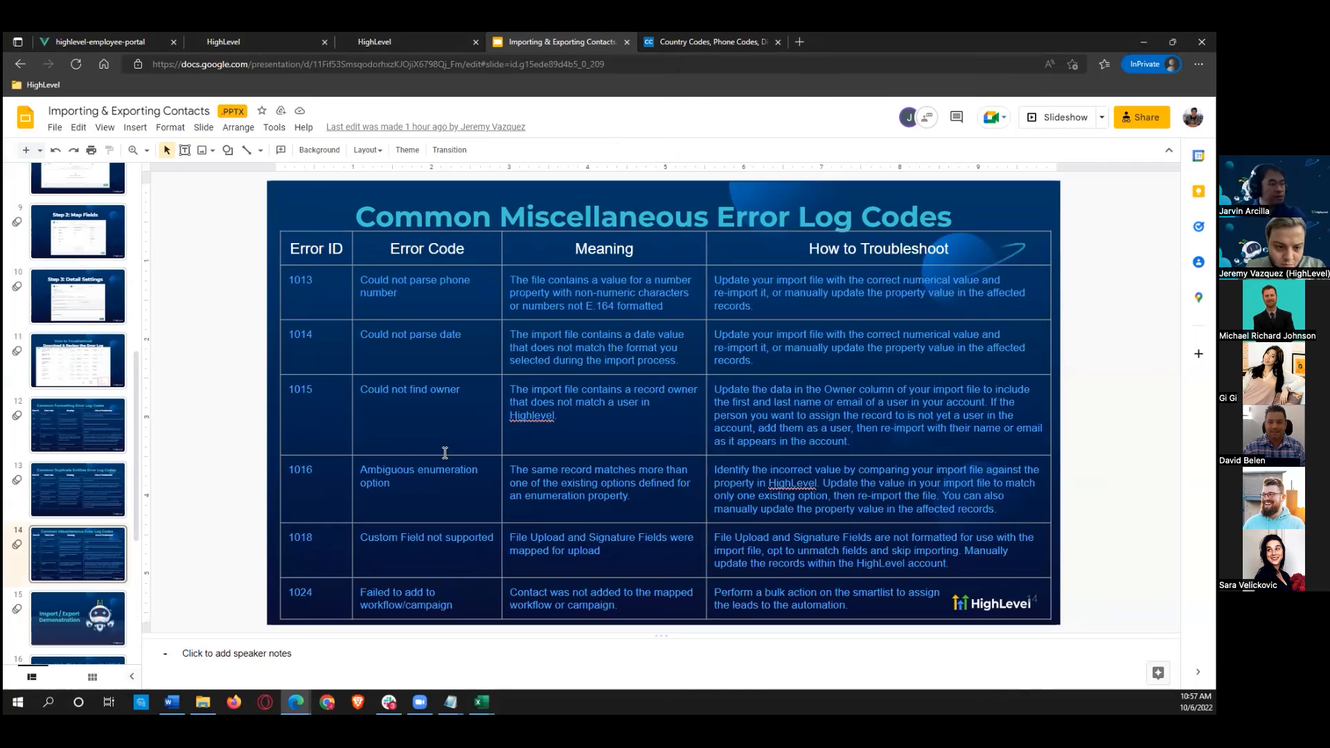
{"action": "left_click", "coordinate": [94, 496]}
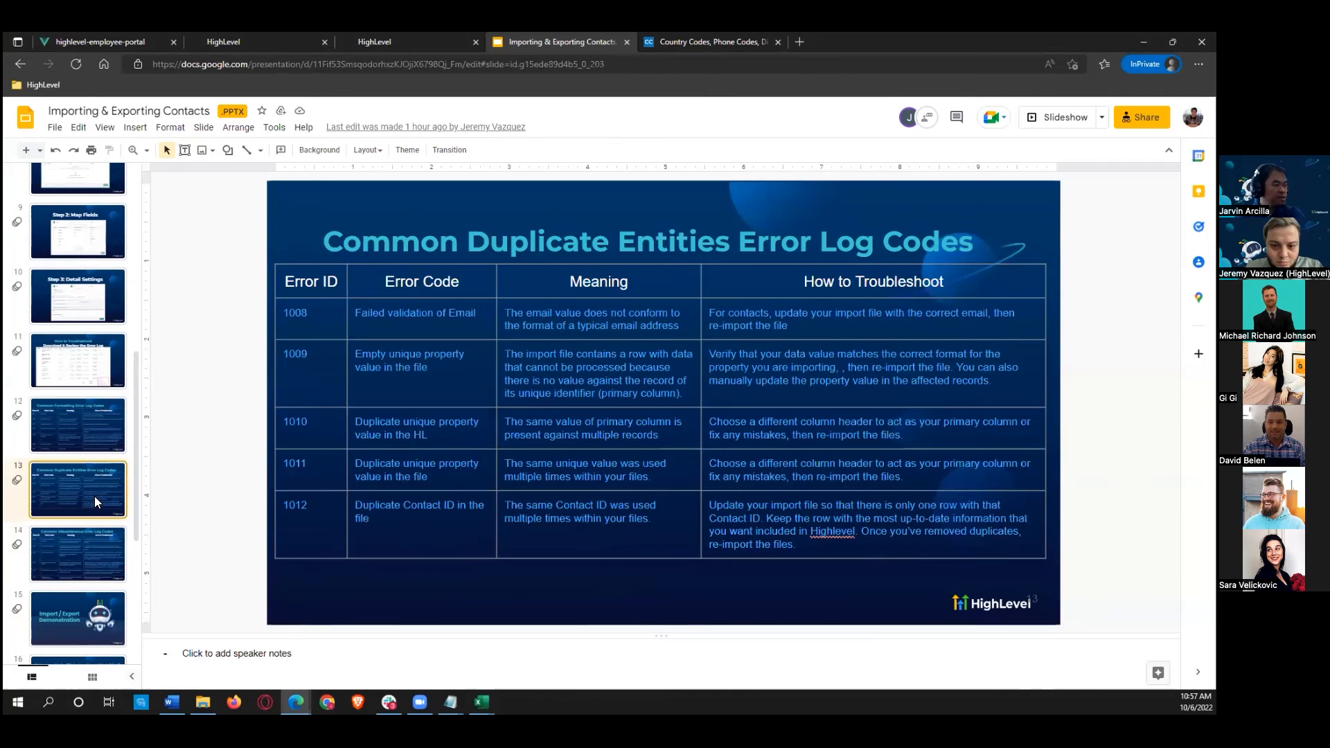
{"action": "left_click", "coordinate": [90, 451]}
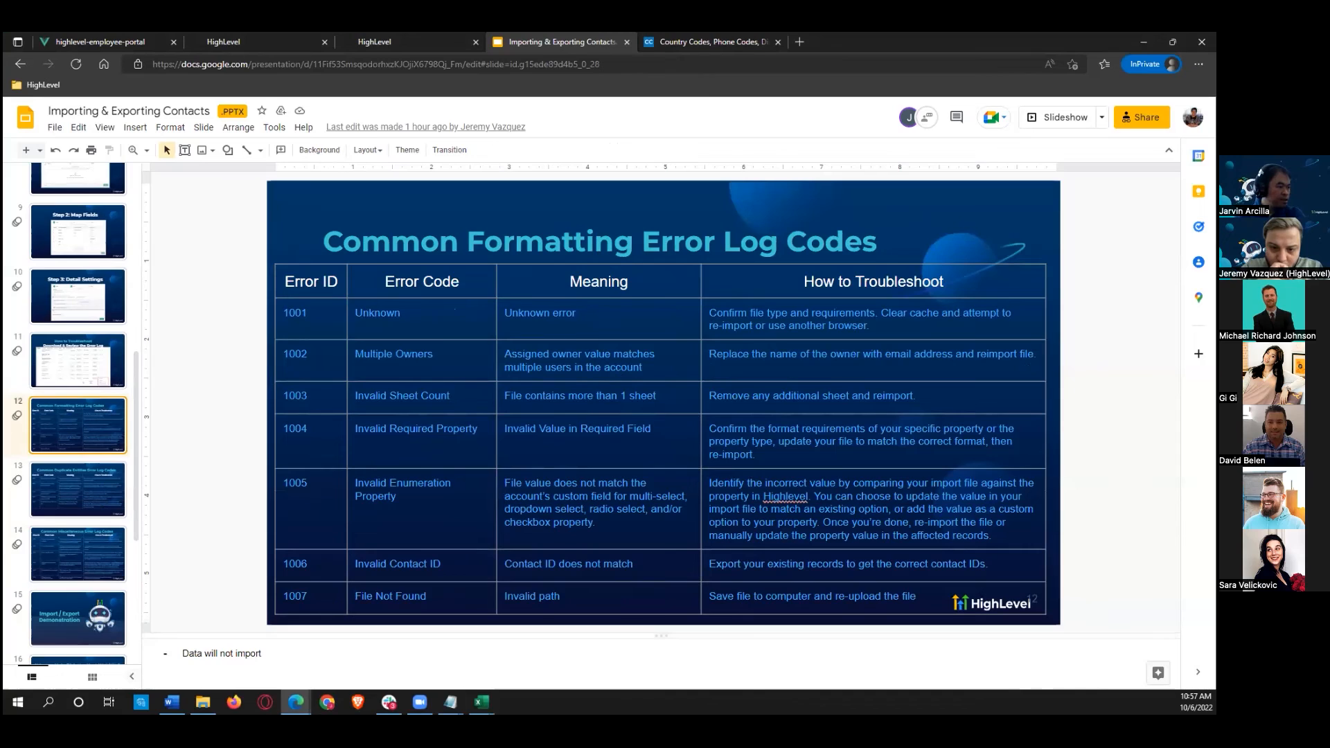
Step: Switch to the imported contact in HighLevel, and examine the Time Zone entries in the Webinar worksheet in Excel
{"action": "left_click", "coordinate": [171, 702]}
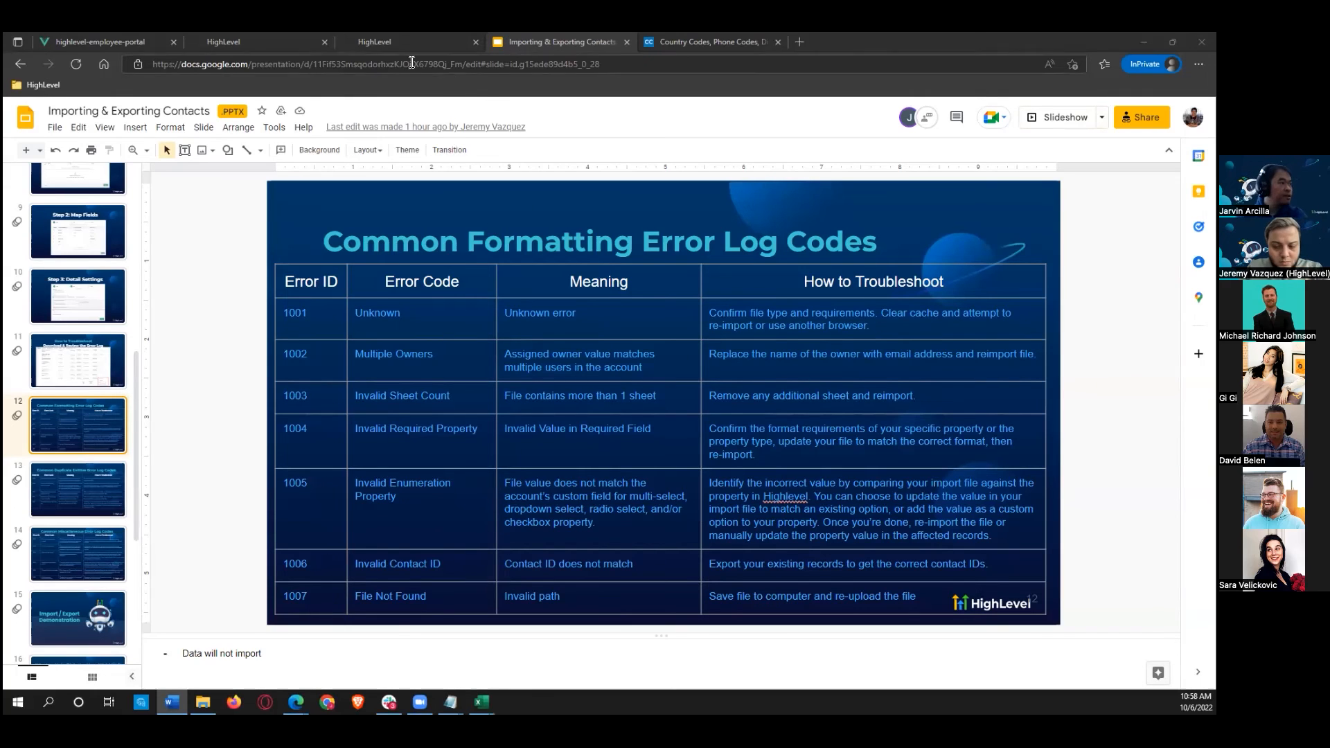
{"action": "left_click", "coordinate": [377, 39]}
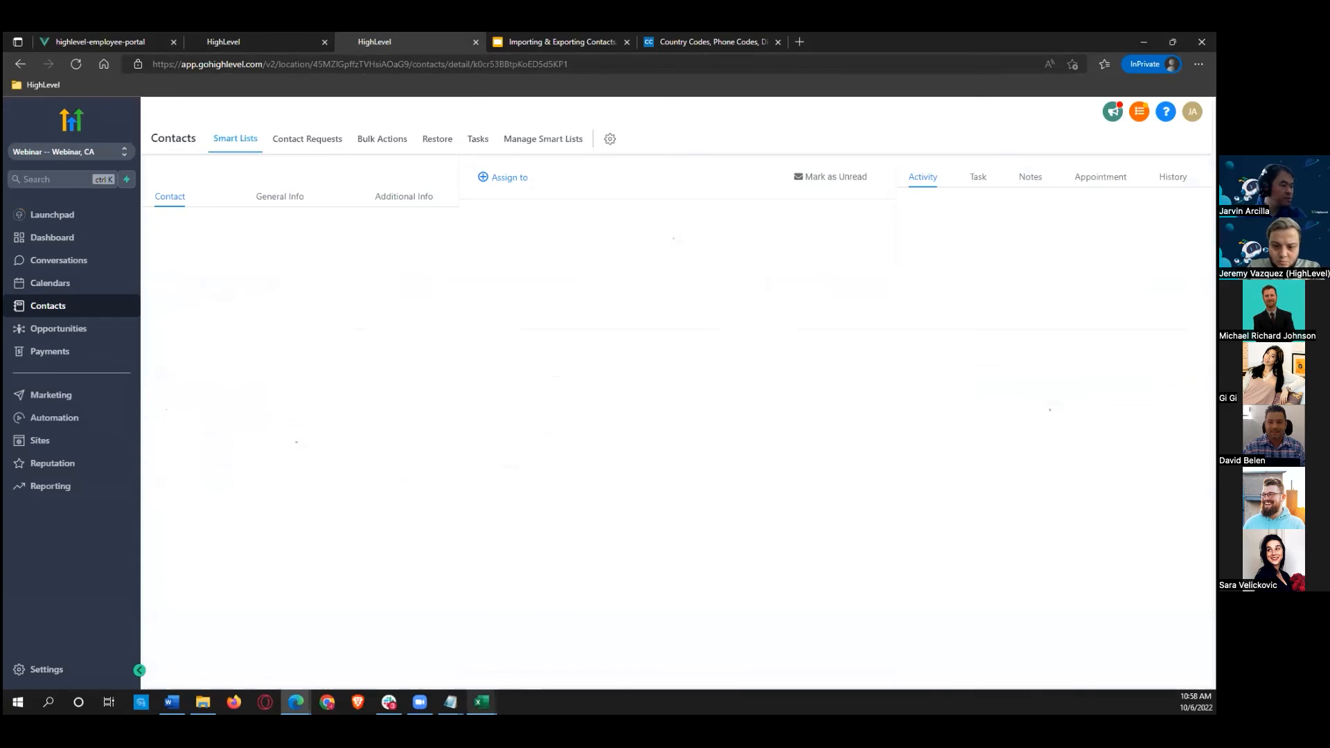
{"action": "mouse_move", "coordinate": [481, 702]}
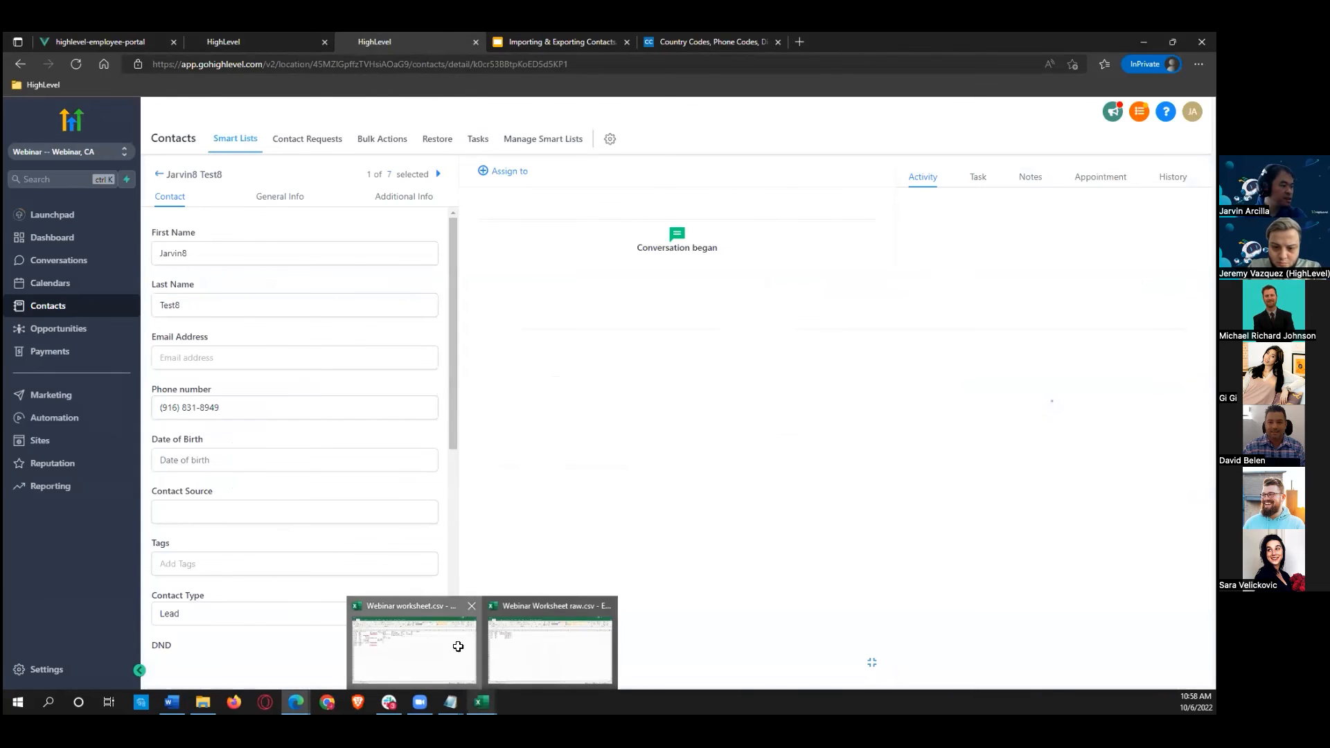
{"action": "left_click", "coordinate": [458, 647]}
{"action": "left_click", "coordinate": [410, 239]}
{"action": "key", "text": "Up"}
{"action": "key", "text": "Up"}
{"action": "key", "text": "Up"}
{"action": "key", "text": "Up"}
{"action": "key", "text": "Down"}
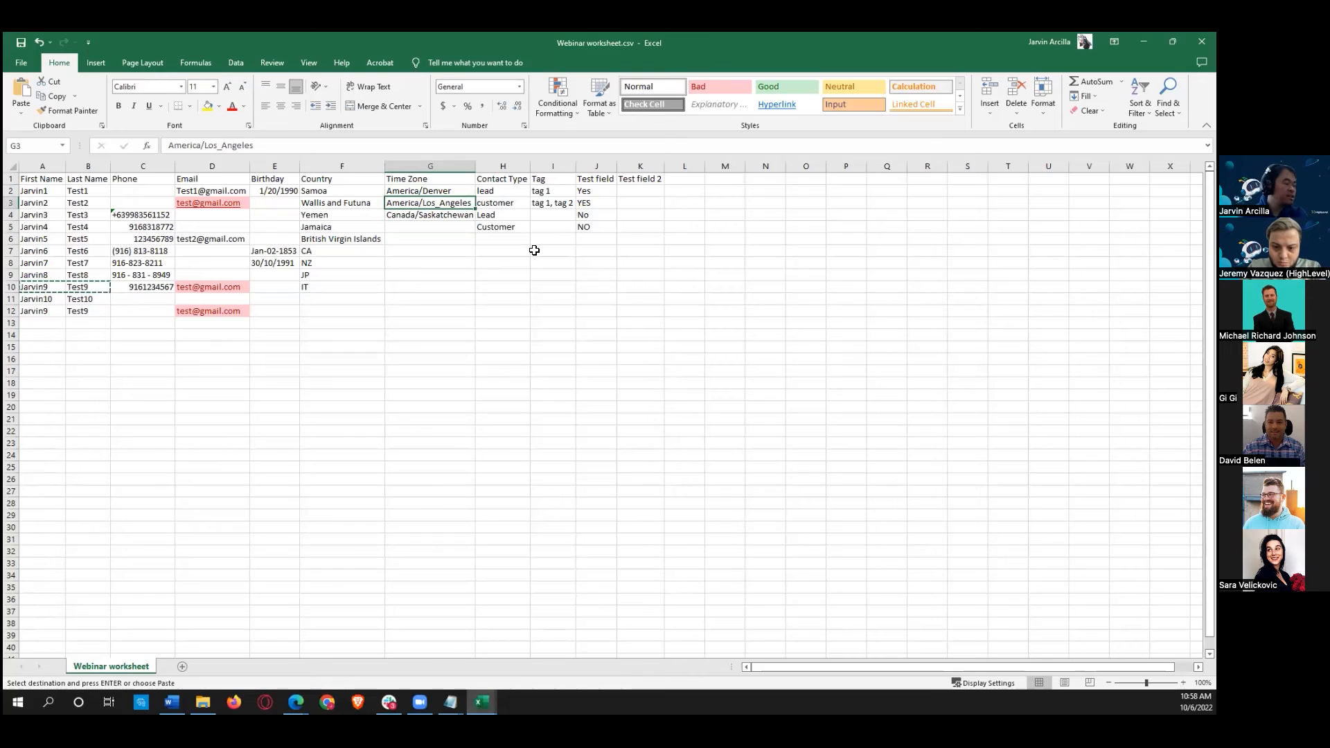
{"action": "key", "text": "Down"}
{"action": "key", "text": "Down"}
Step: Return to the imported contact in HighLevel and examine its contact details, general info country and available time zone options
{"action": "key", "text": "alt+Tab"}
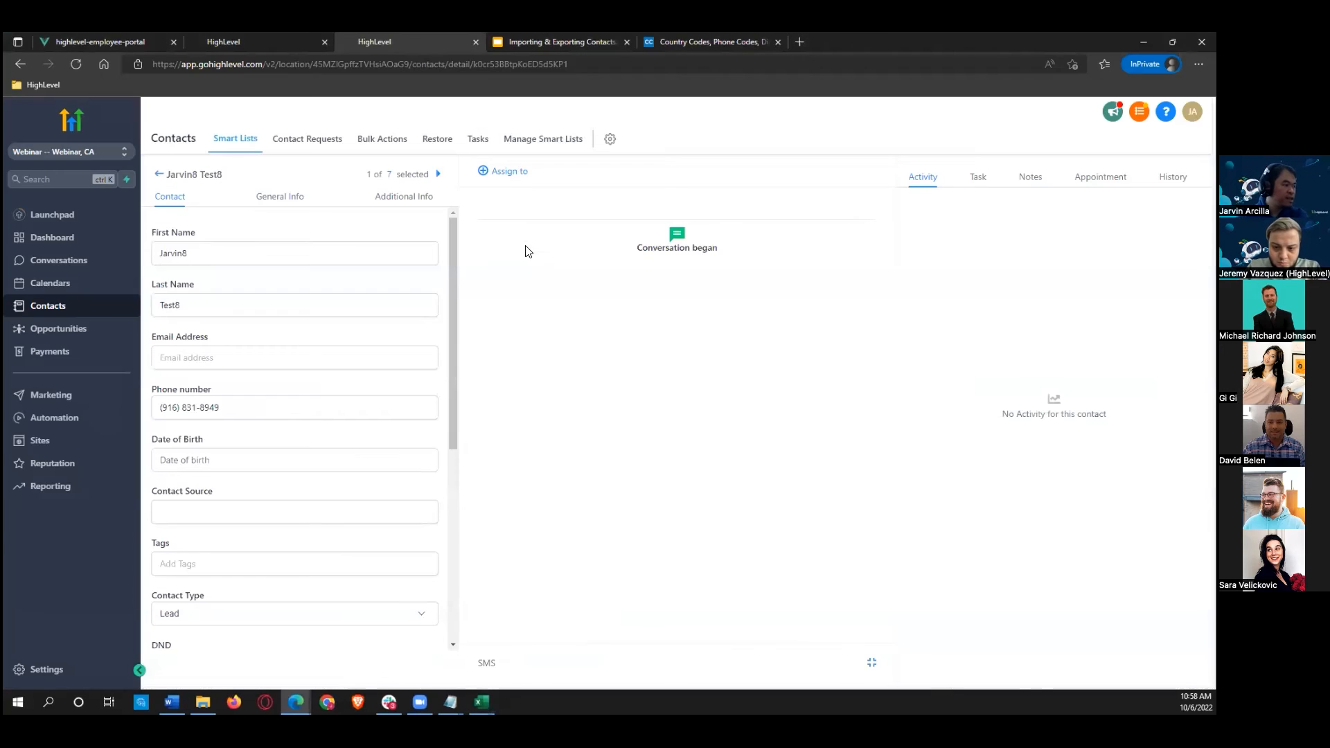
{"action": "scroll", "coordinate": [288, 514], "scroll_direction": "down", "scroll_amount": 2}
{"action": "scroll", "coordinate": [286, 492], "scroll_direction": "down", "scroll_amount": 3}
{"action": "scroll", "coordinate": [277, 419], "scroll_direction": "down", "scroll_amount": 1}
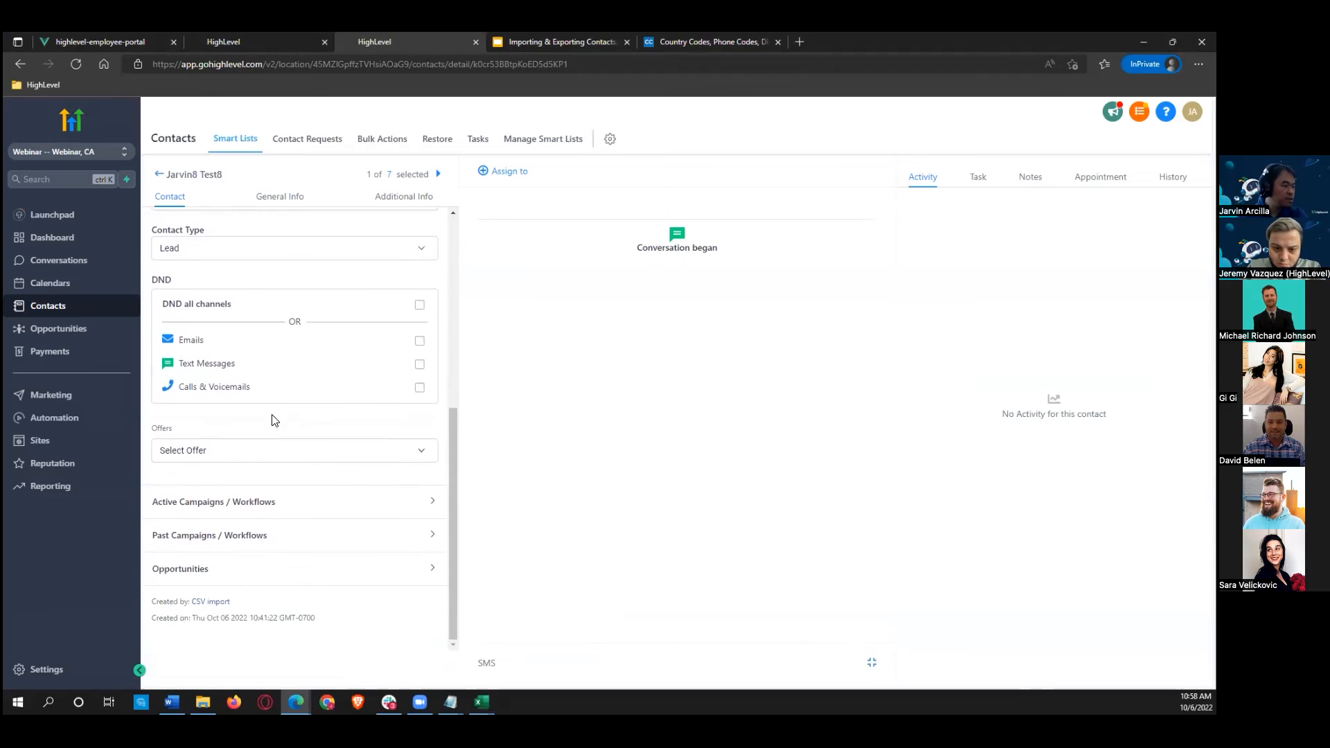
{"action": "left_click", "coordinate": [286, 199]}
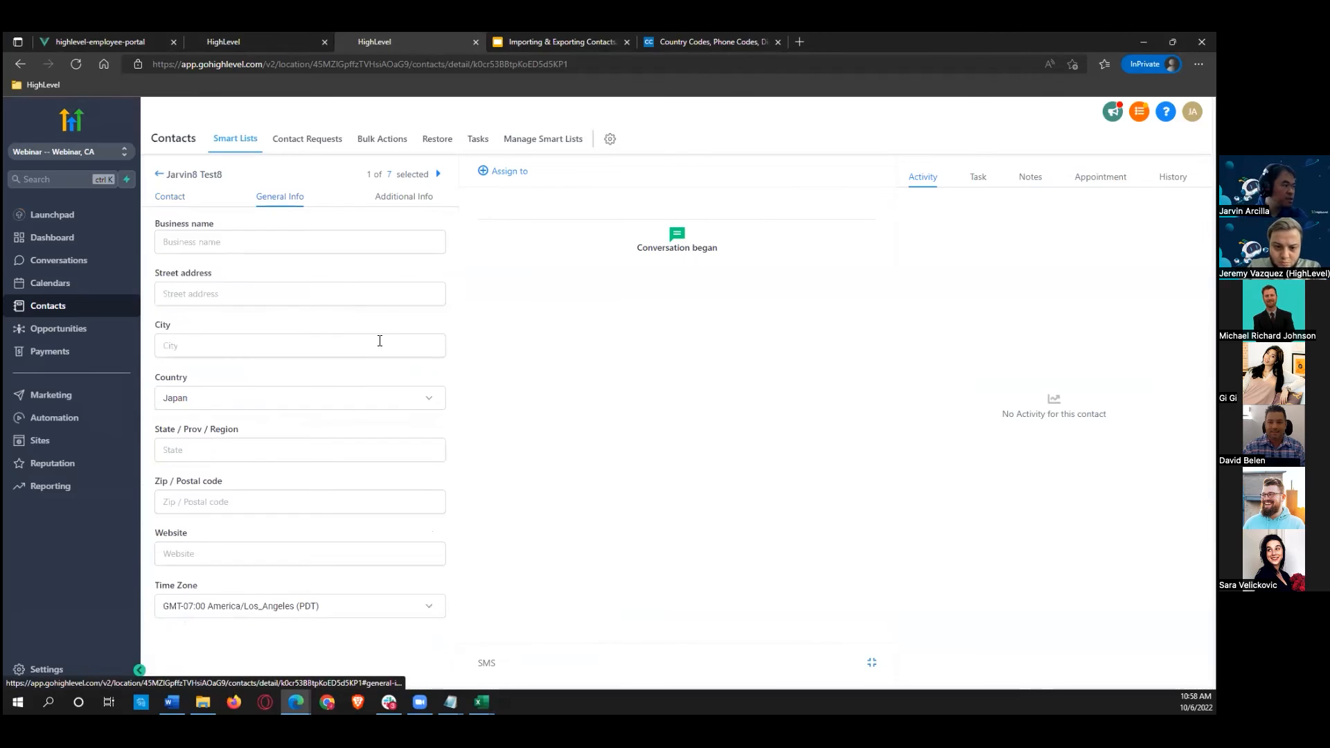
{"action": "left_click", "coordinate": [295, 608]}
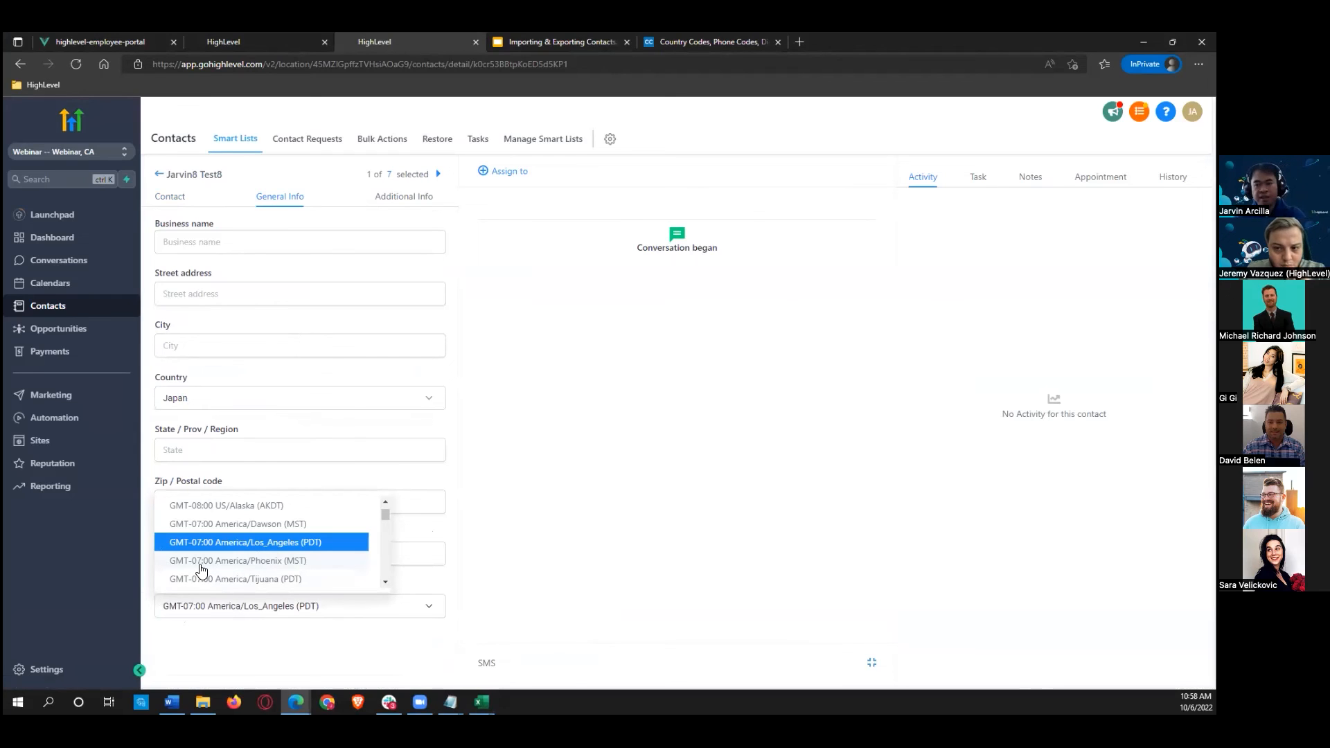
{"action": "left_click", "coordinate": [318, 483]}
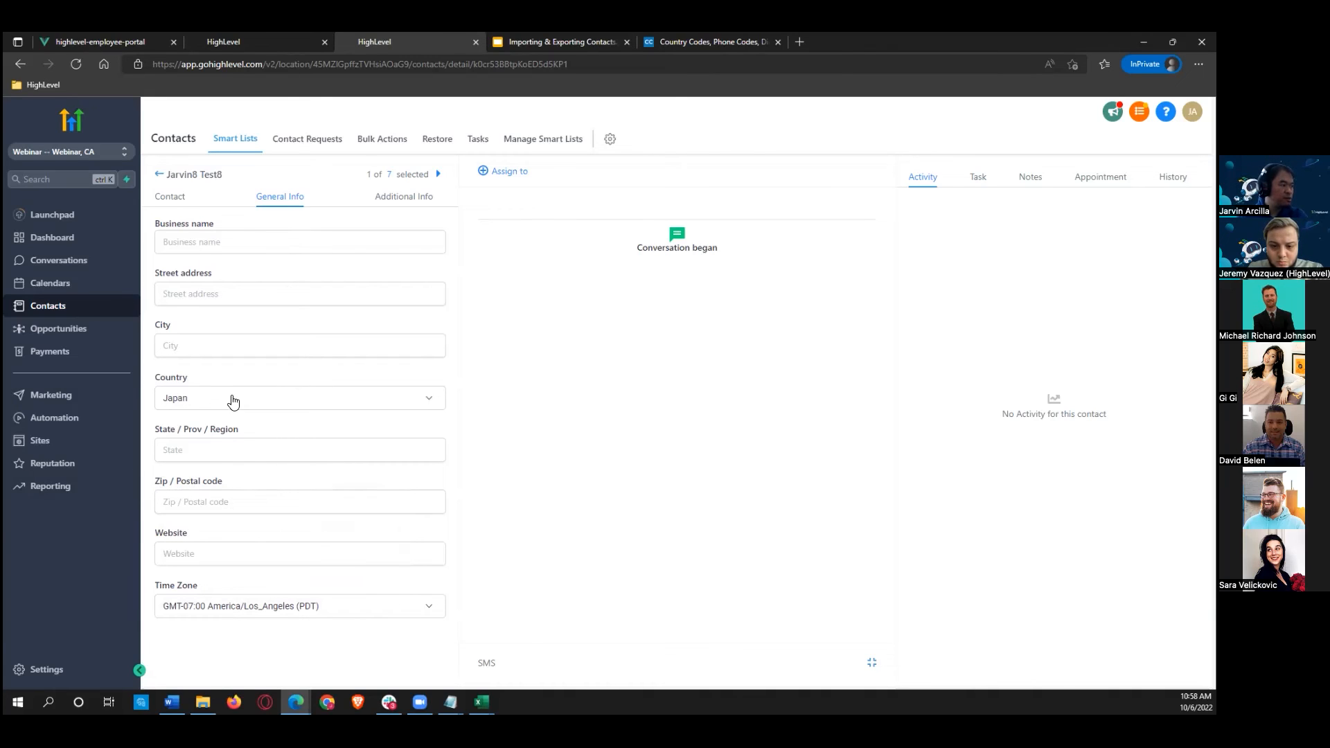
Step: Switch to the Webinar worksheet in Excel and check the matching contact's country code in F9
{"action": "mouse_move", "coordinate": [481, 702]}
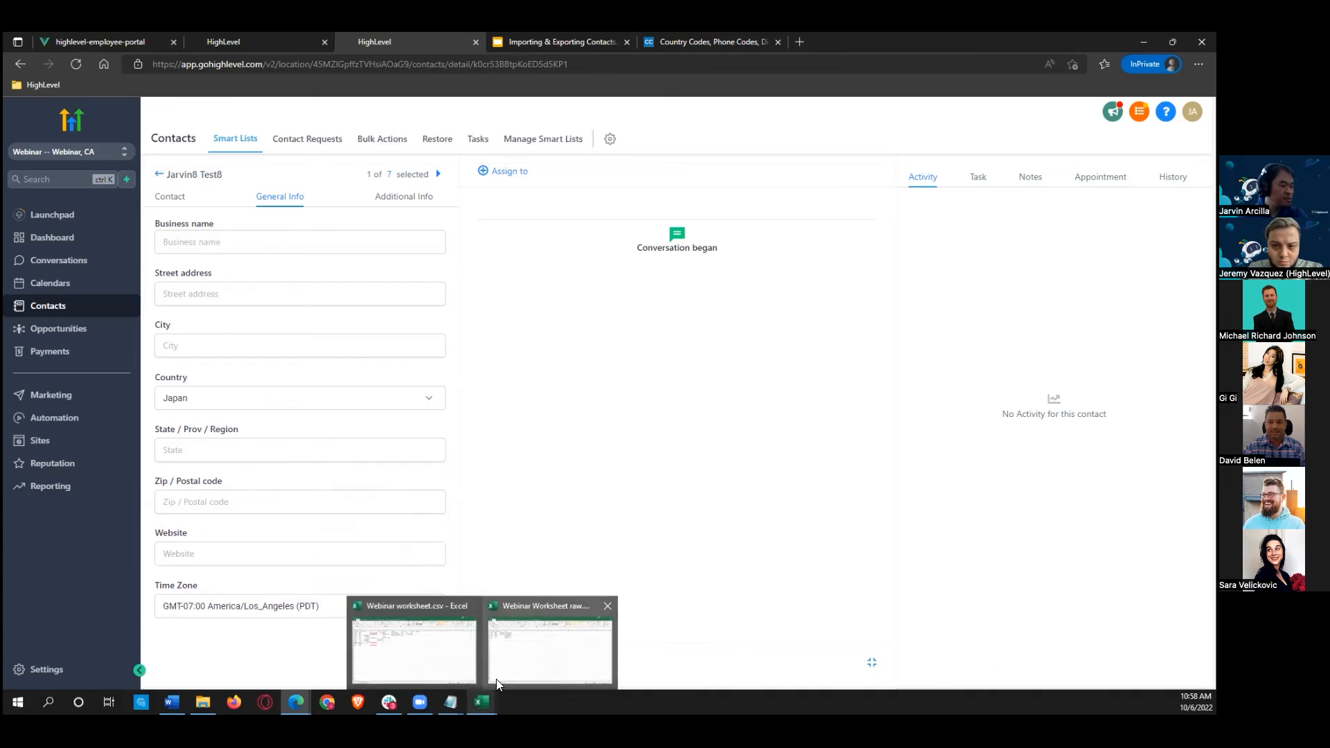
{"action": "left_click", "coordinate": [446, 662]}
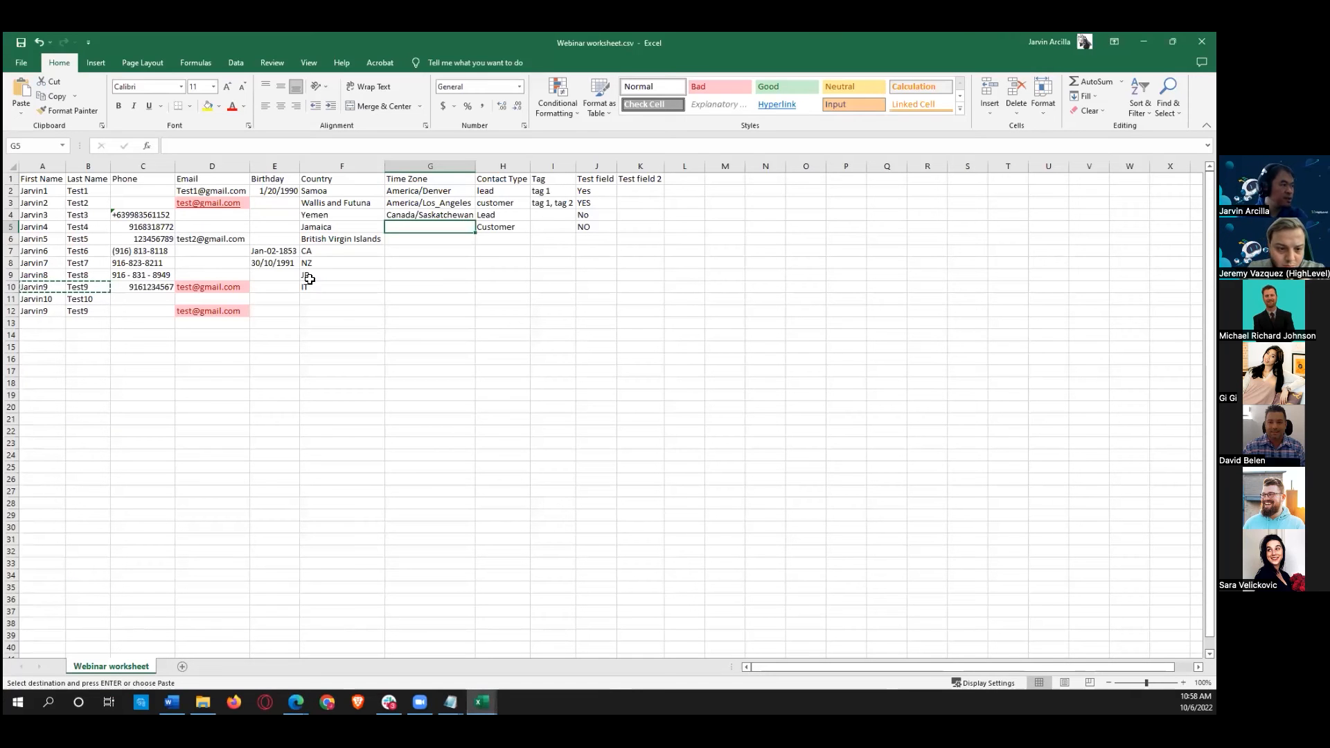
{"action": "left_click", "coordinate": [306, 277]}
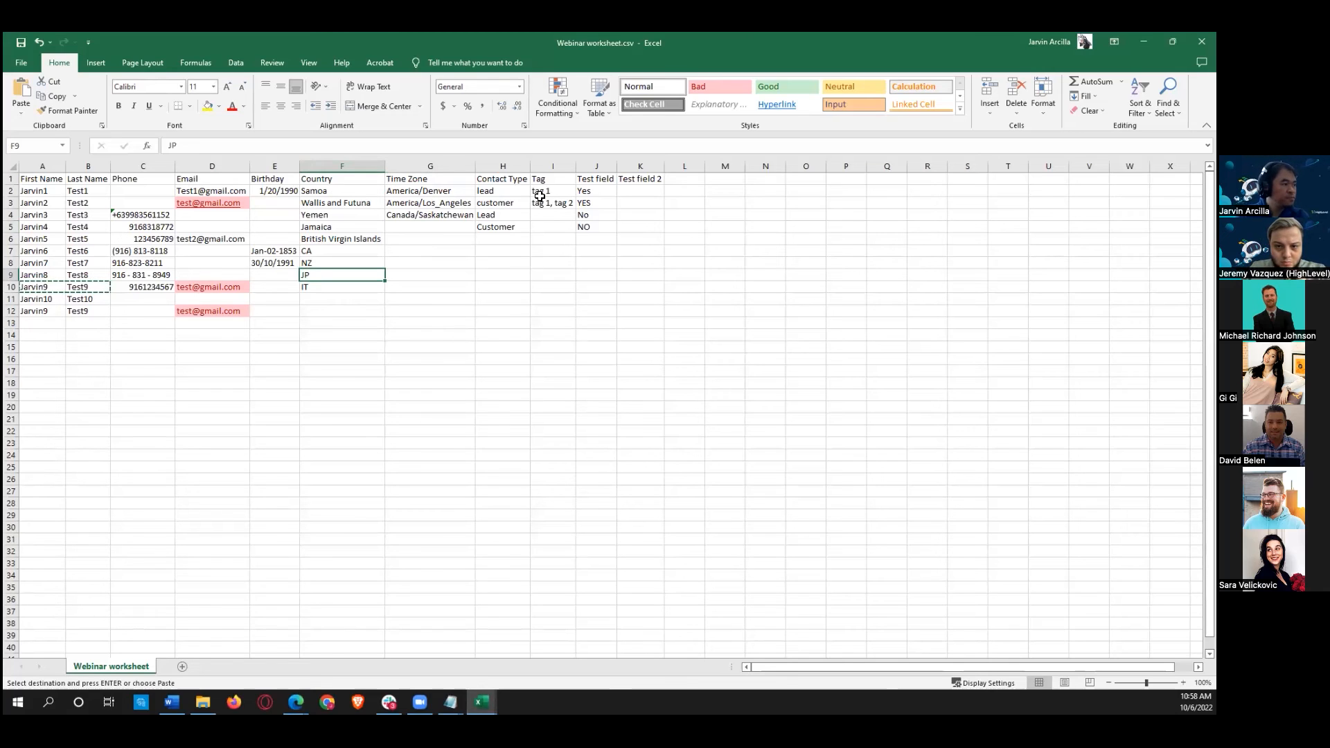
Step: Compare the lowercase and capitalized lead and customer entries in the worksheet's Contact Type column, H2 to H5
{"action": "left_click", "coordinate": [513, 192]}
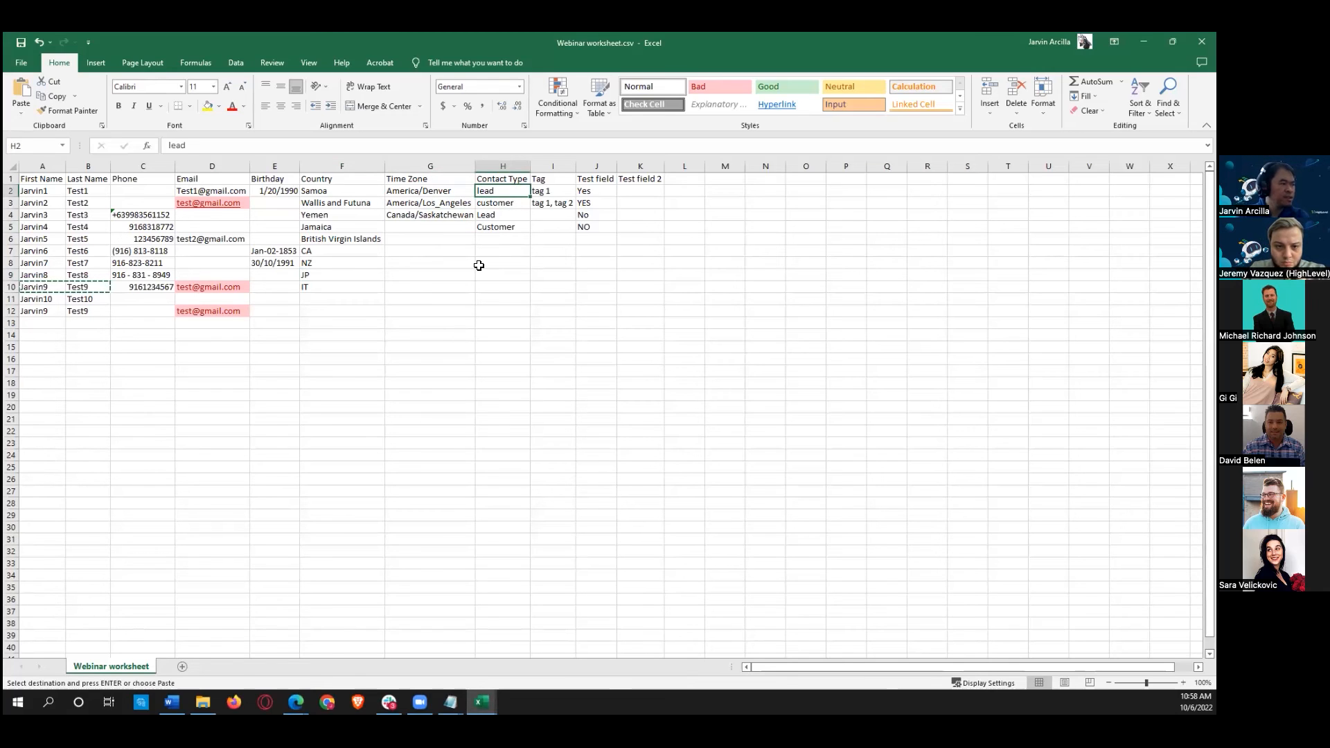
{"action": "left_click", "coordinate": [493, 220]}
{"action": "left_click", "coordinate": [500, 202]}
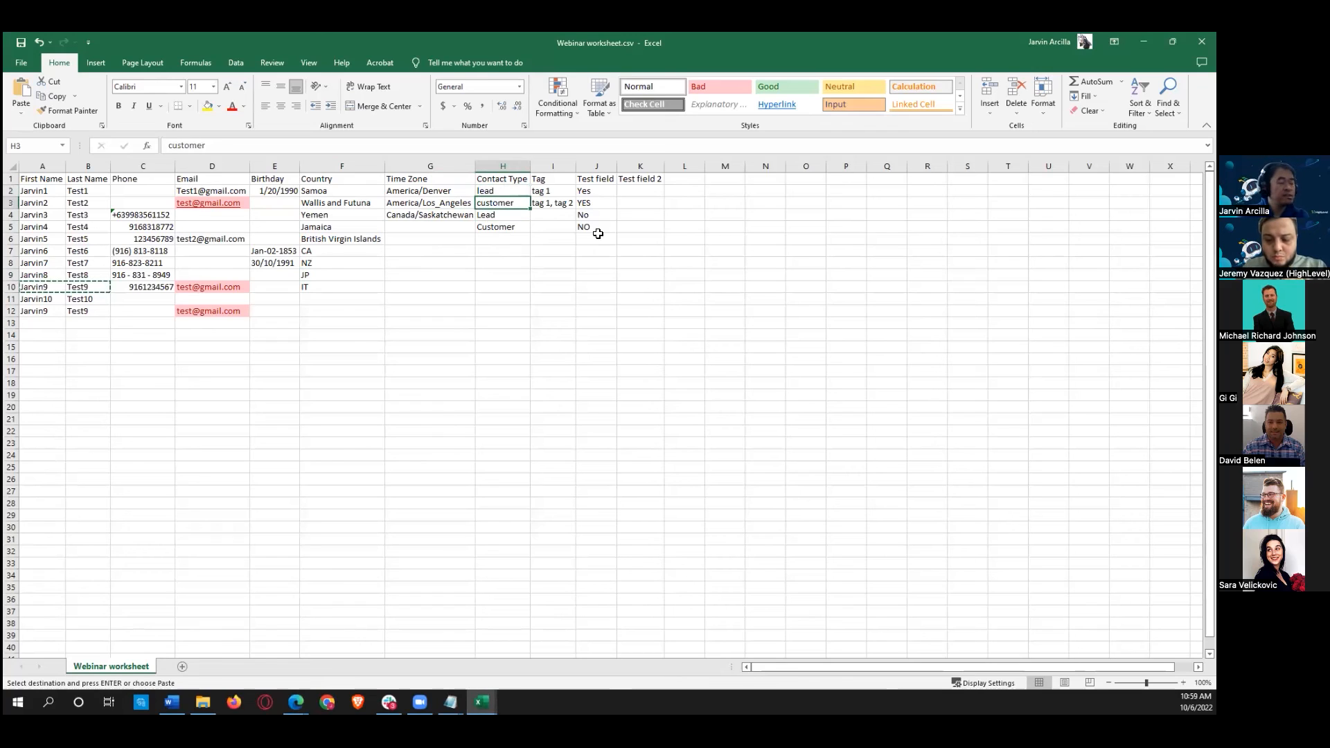
{"action": "left_click", "coordinate": [492, 189]}
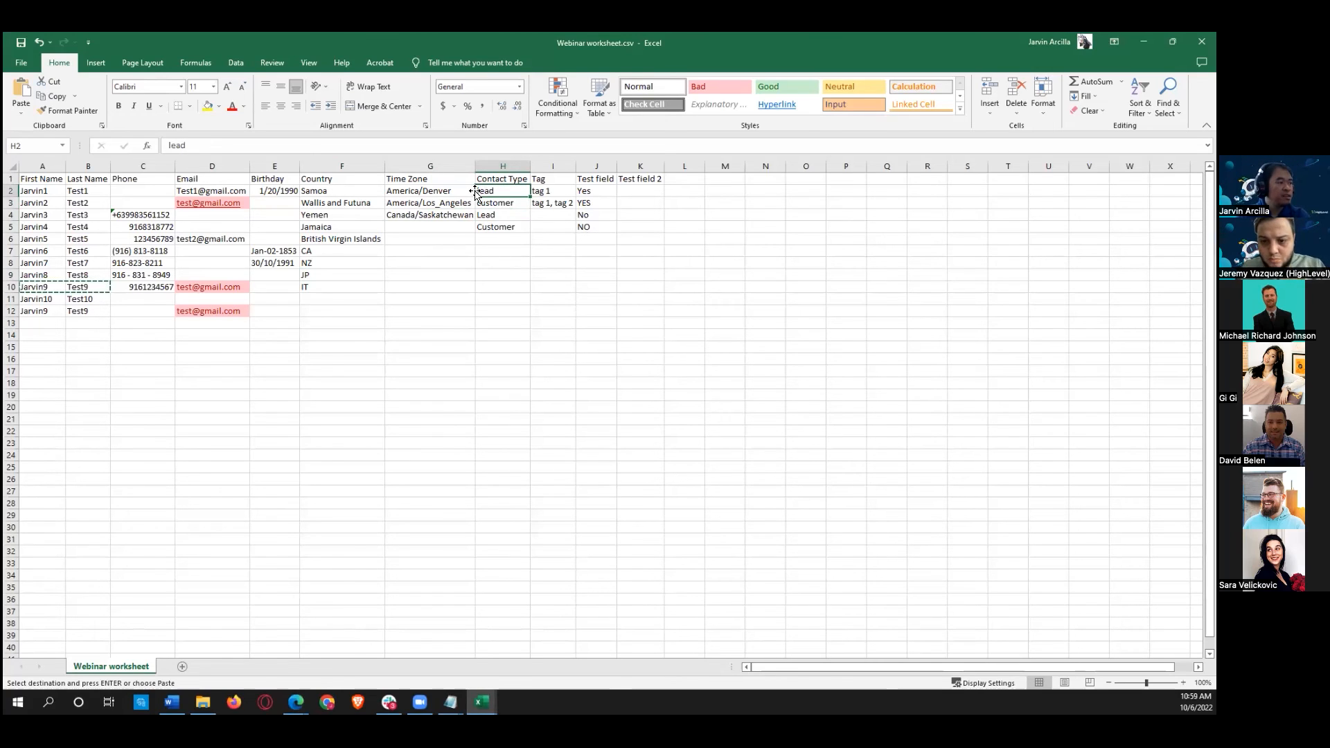
{"action": "left_click", "coordinate": [493, 216]}
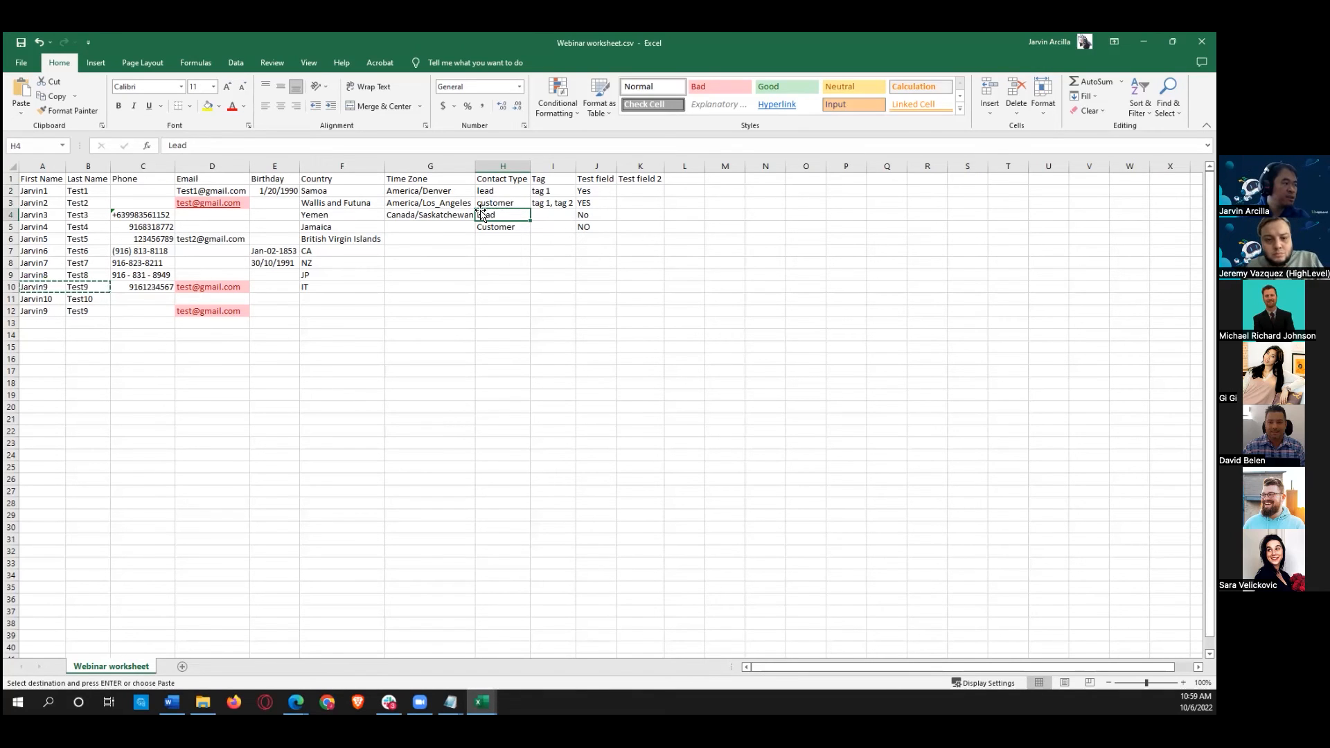
{"action": "left_click", "coordinate": [486, 230]}
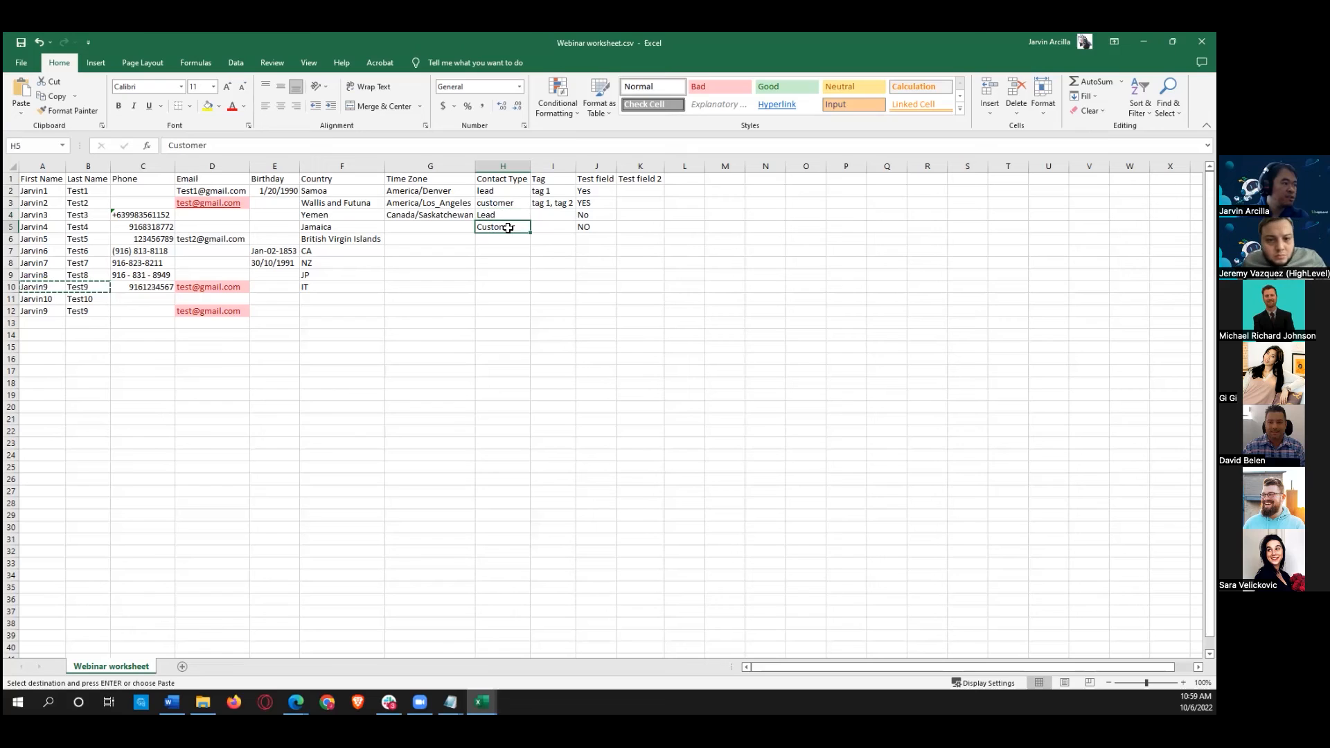
{"action": "left_click", "coordinate": [495, 250]}
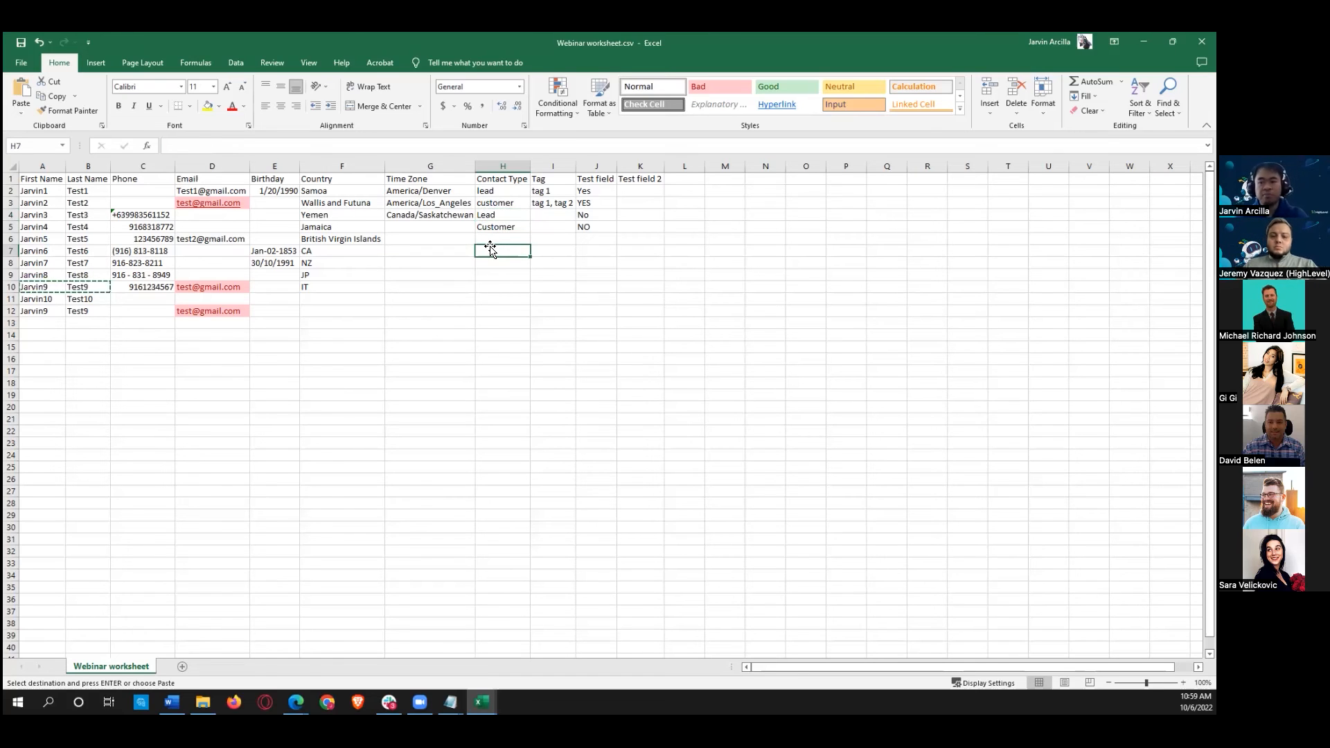
Step: Return to HighLevel and show the available actions for the 6_OCT_2022_10_36_AM bulk import in the bulk actions history
{"action": "key", "text": "alt+Tab"}
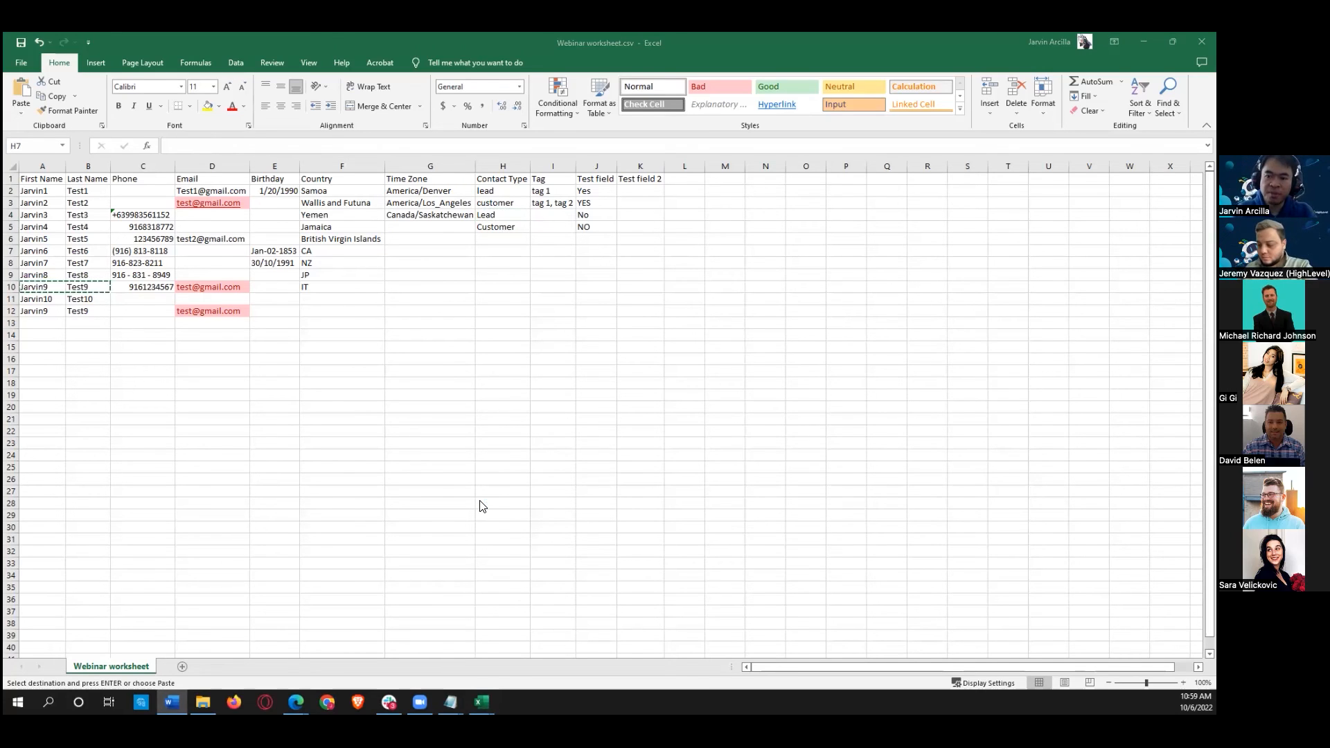
{"action": "mouse_move", "coordinate": [296, 701]}
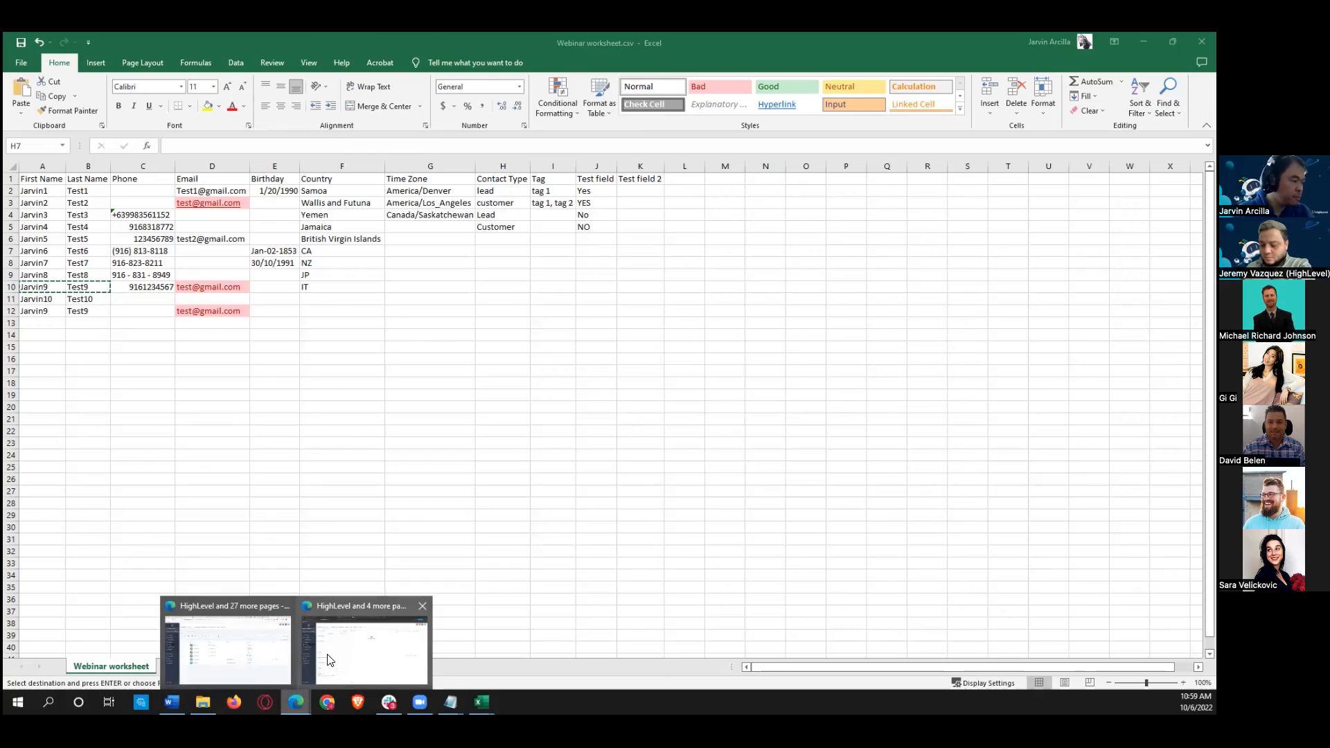
{"action": "left_click", "coordinate": [378, 643]}
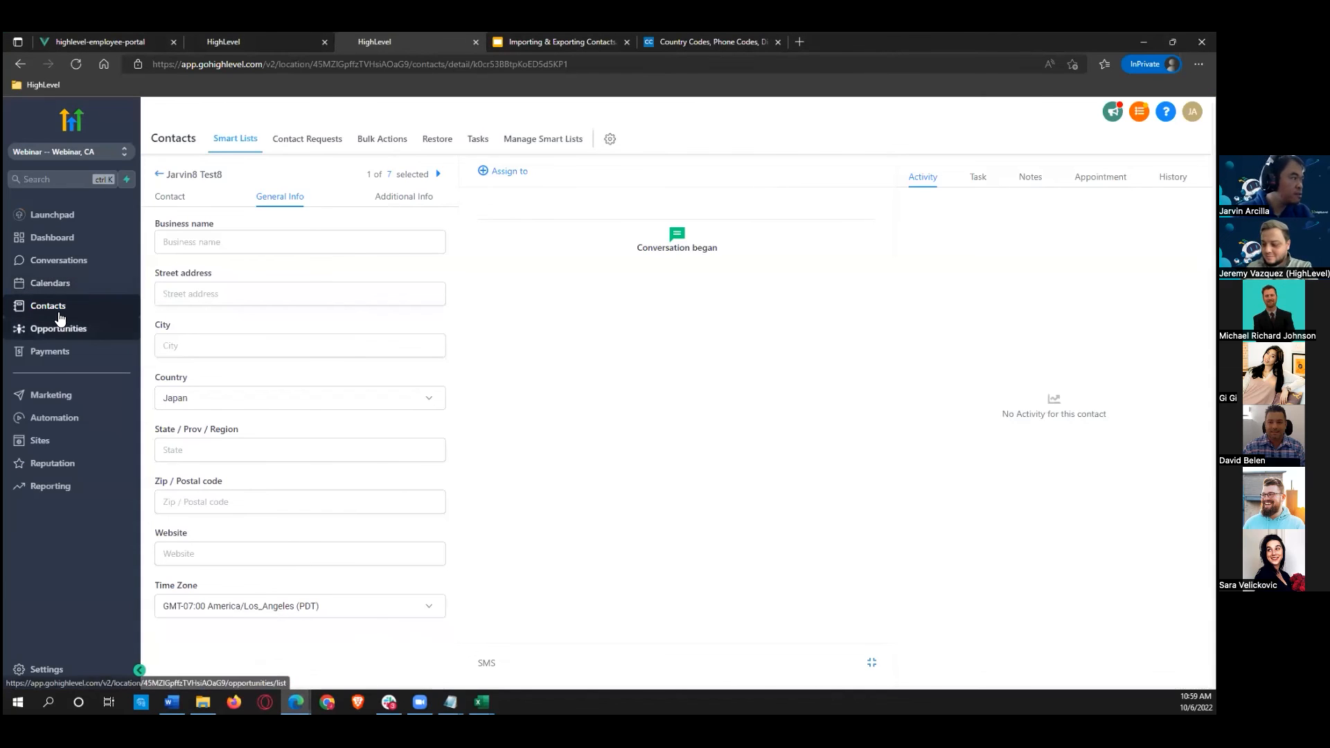
{"action": "left_click", "coordinate": [382, 140]}
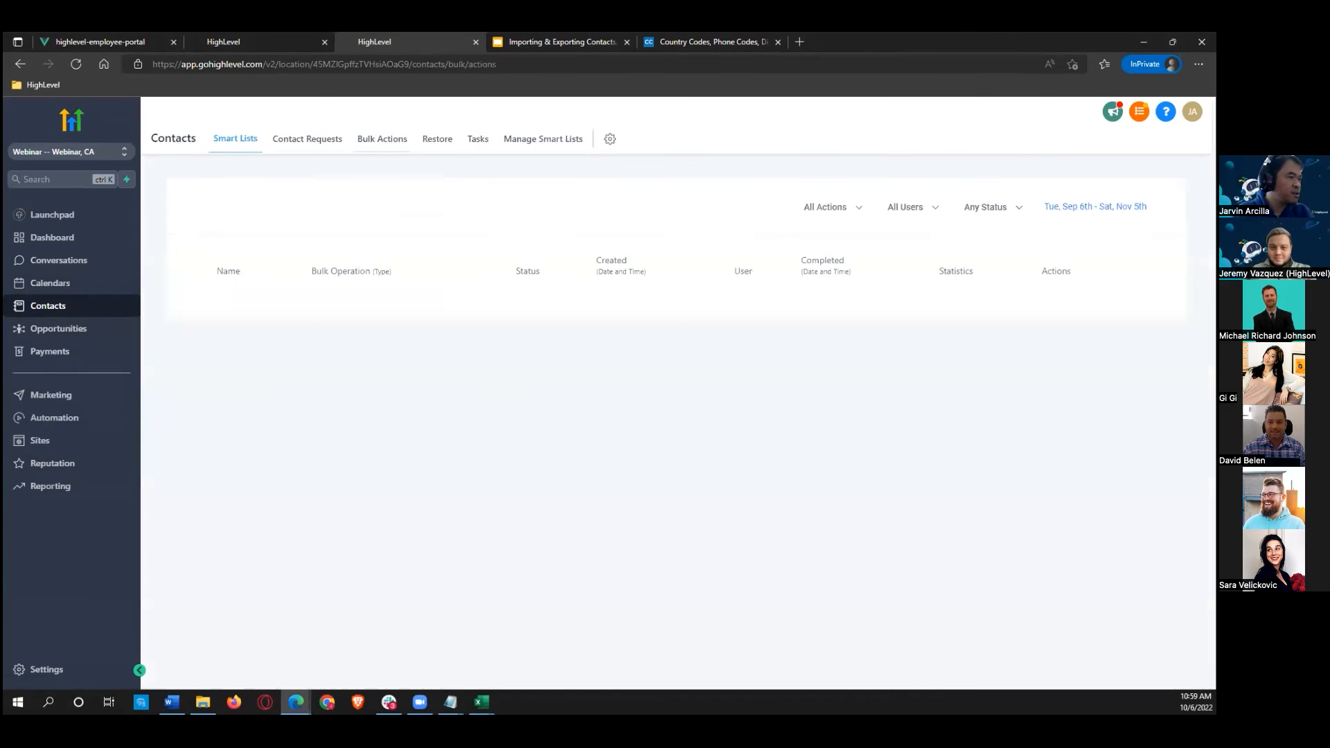
{"action": "left_click", "coordinate": [1122, 304]}
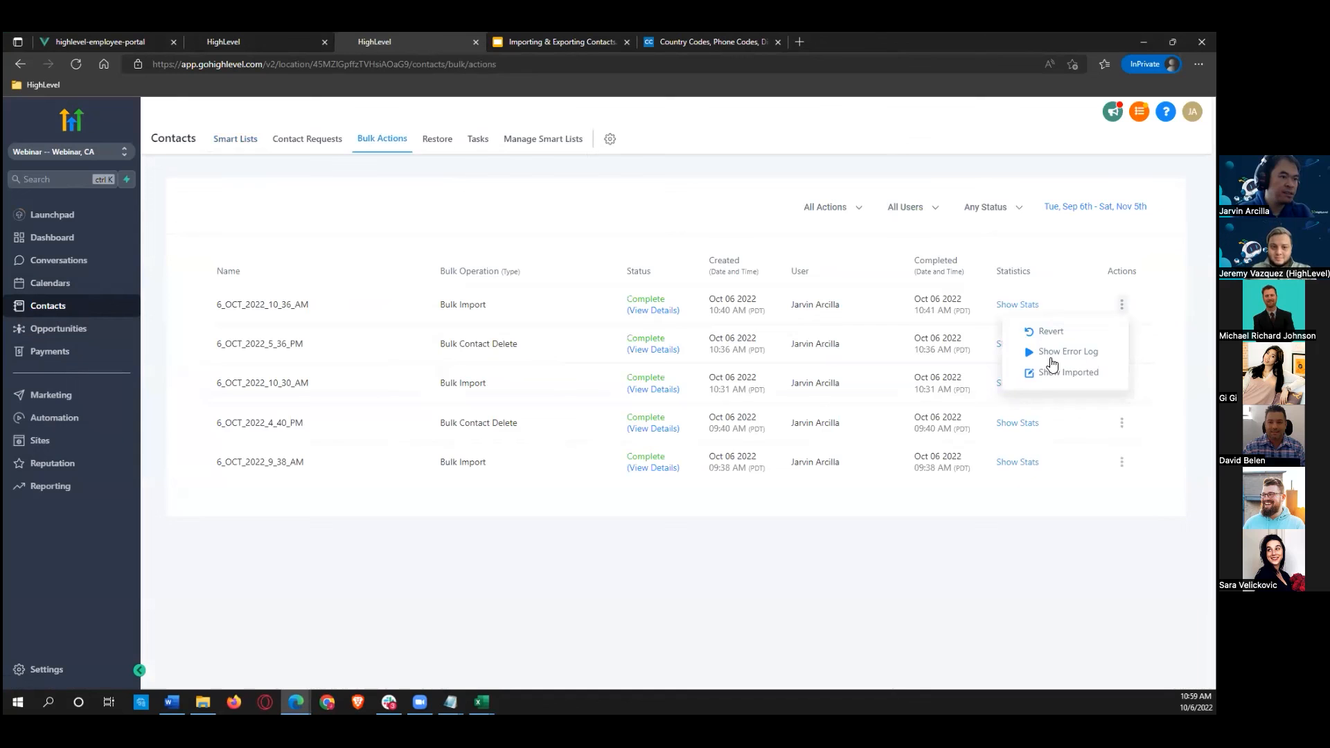